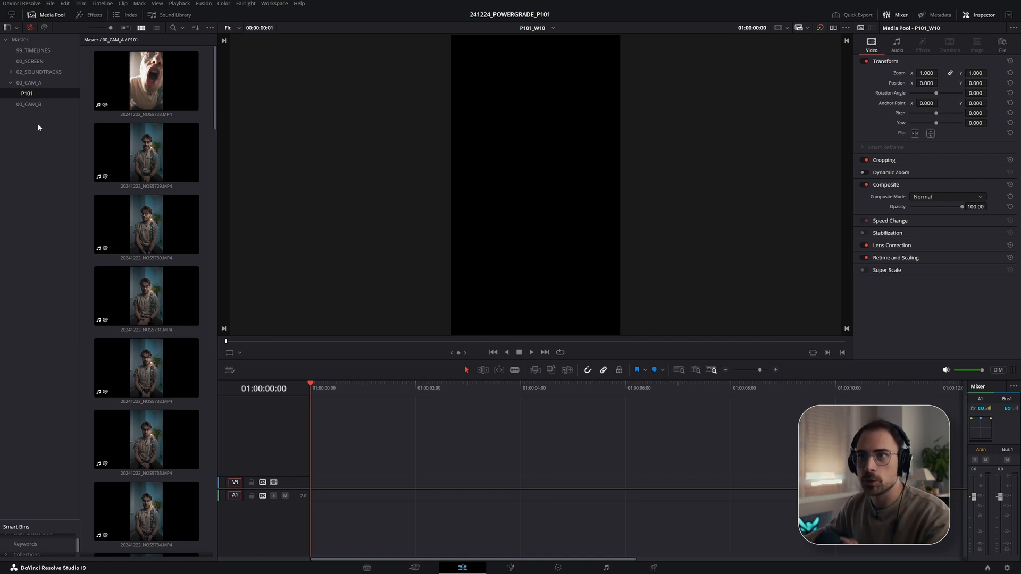
- Browse the project's bins and scroll through the clips in the P101 folder
click(33, 50)
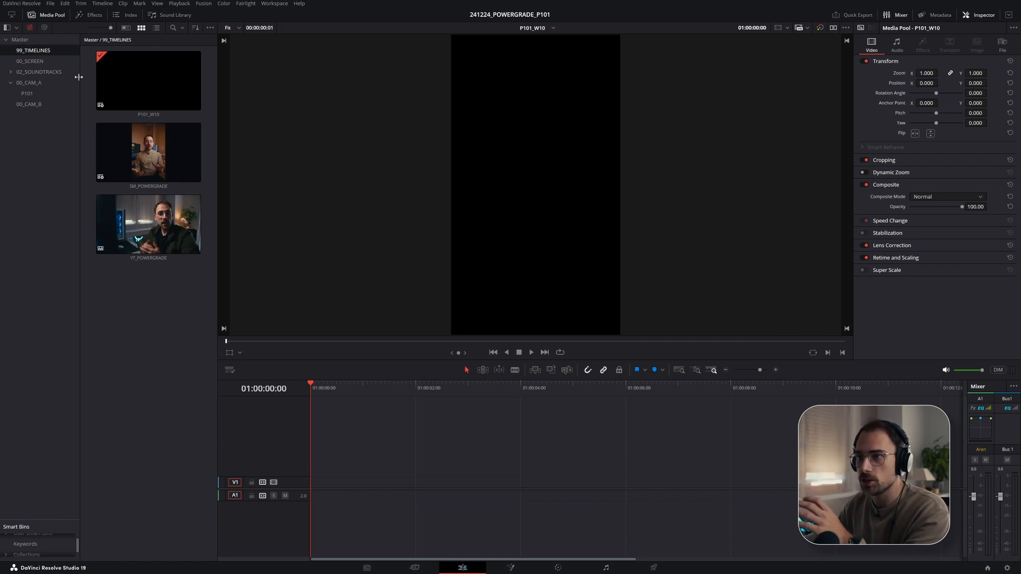
click(31, 62)
click(41, 74)
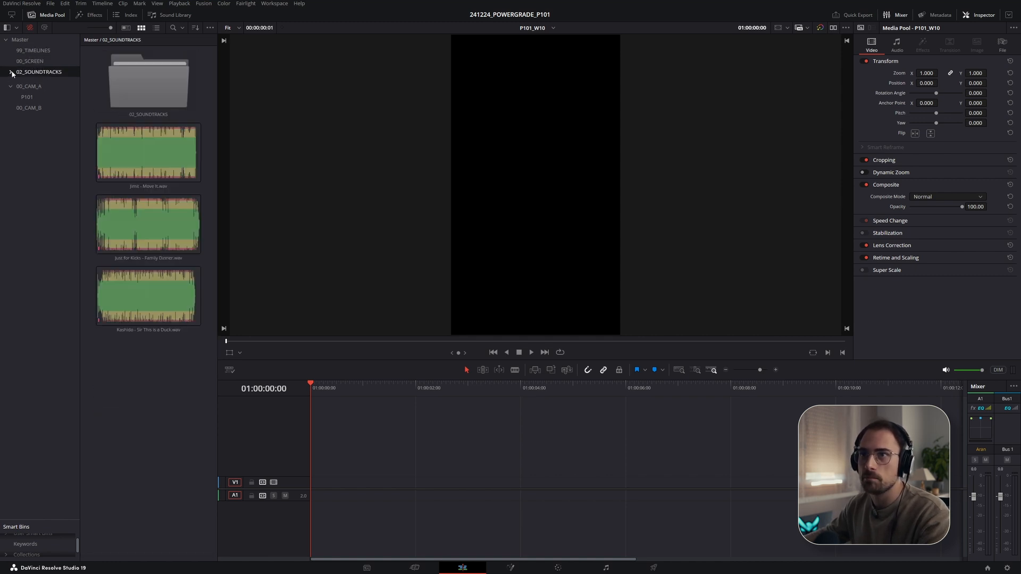
click(25, 83)
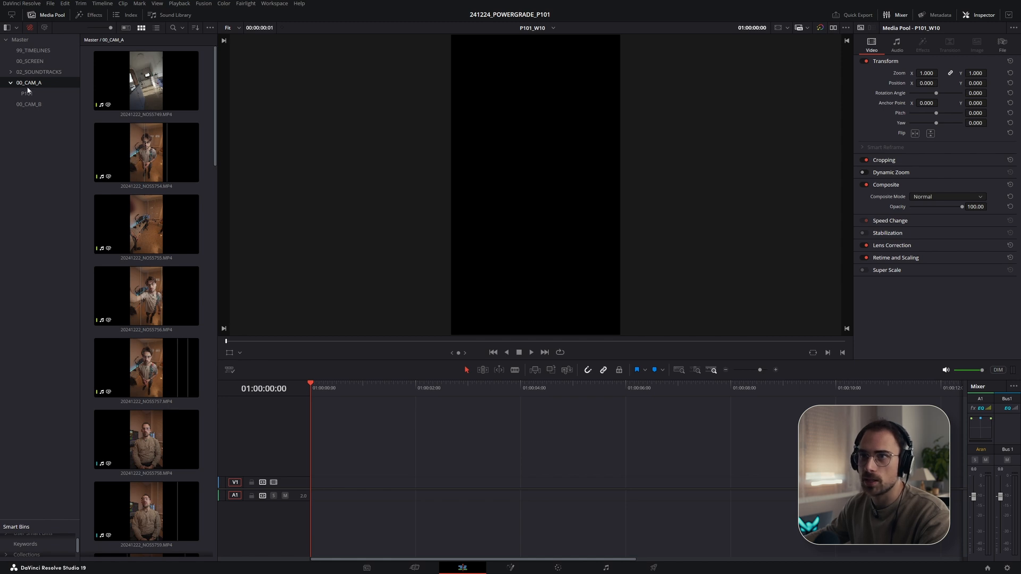
click(27, 93)
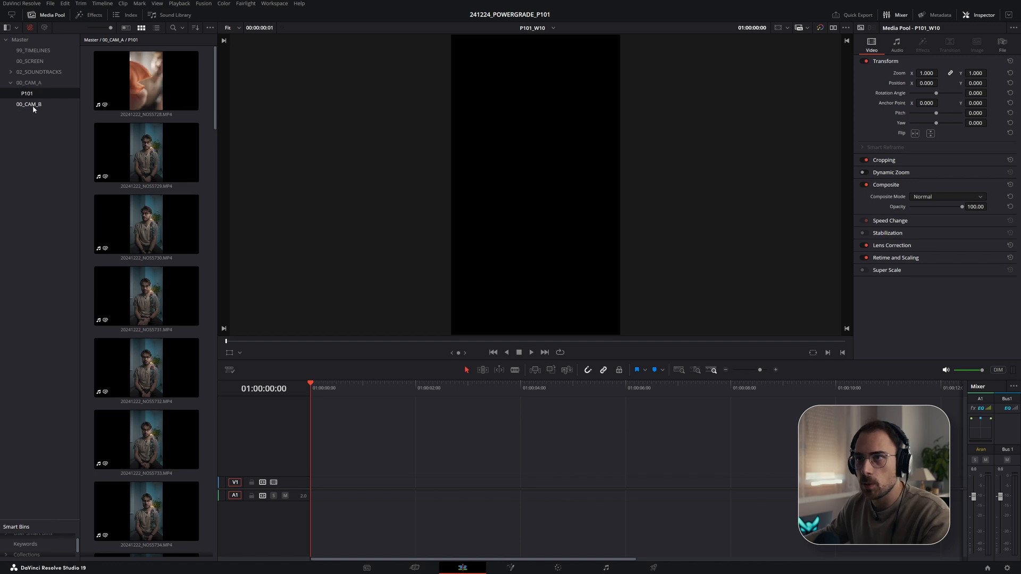
scroll(131, 121, down, 5)
scroll(132, 124, down, 20)
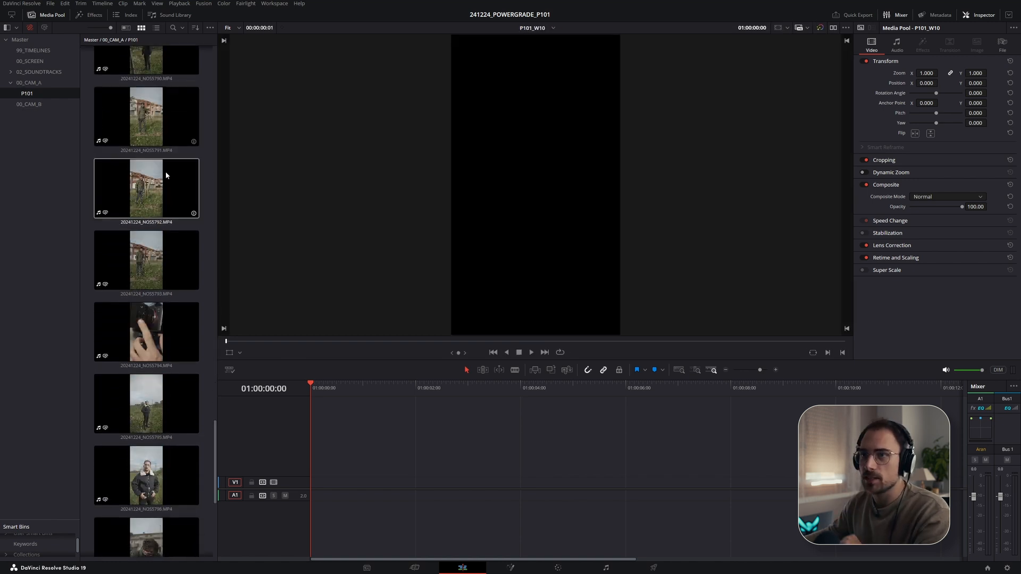
scroll(149, 170, up, 20)
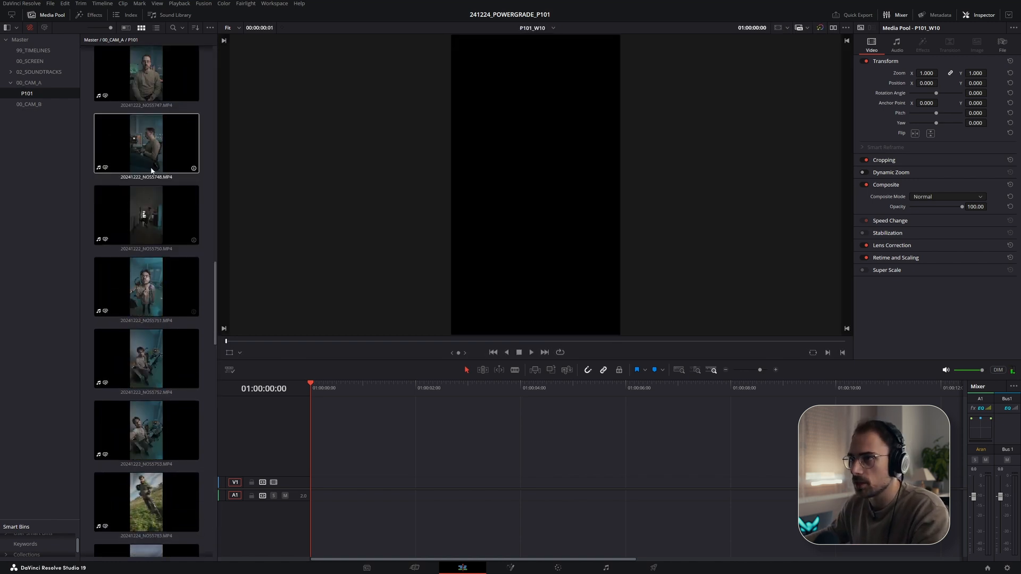
scroll(133, 153, up, 2)
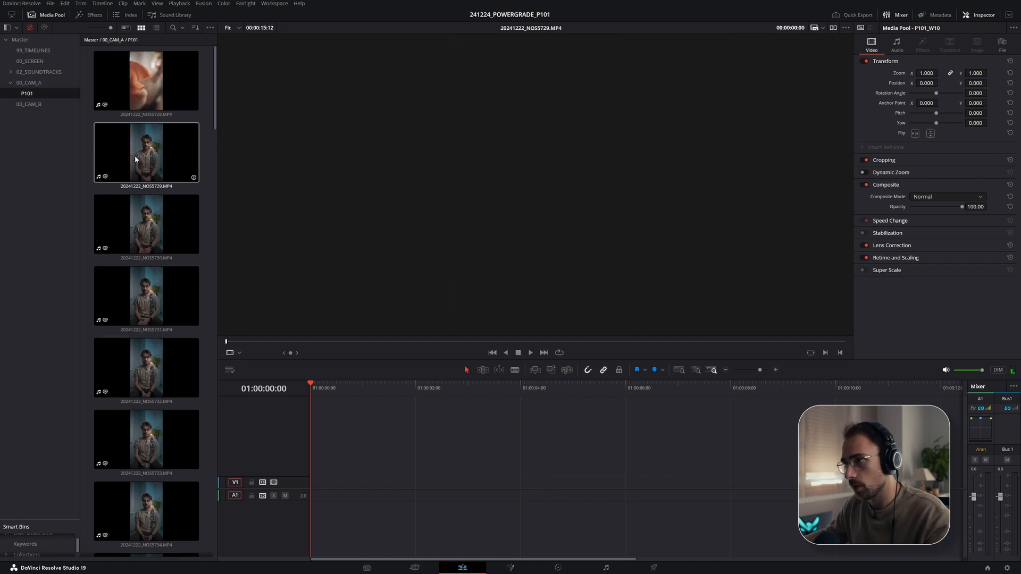
click(47, 50)
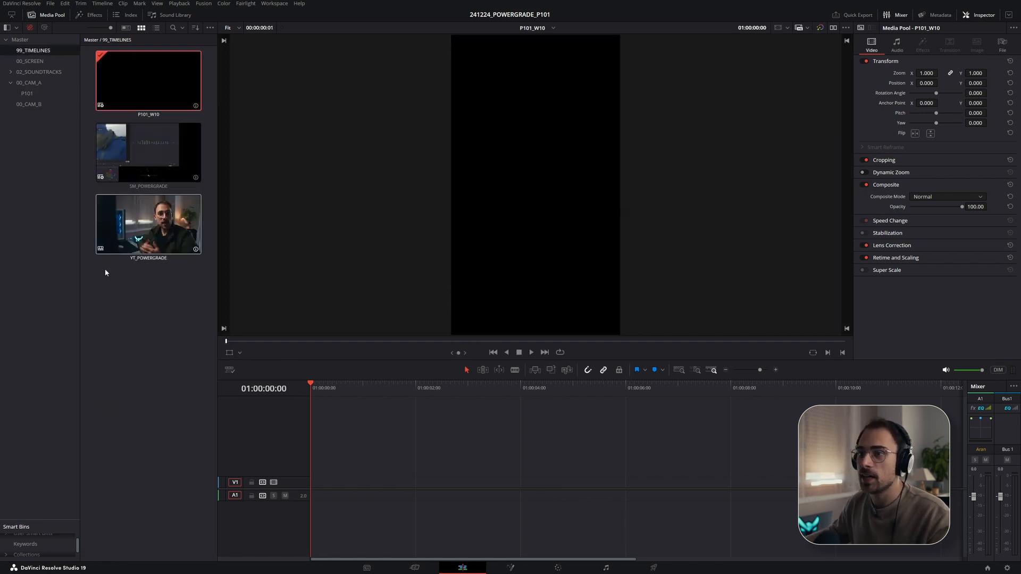
right_click(114, 289)
mouse_move(211, 300)
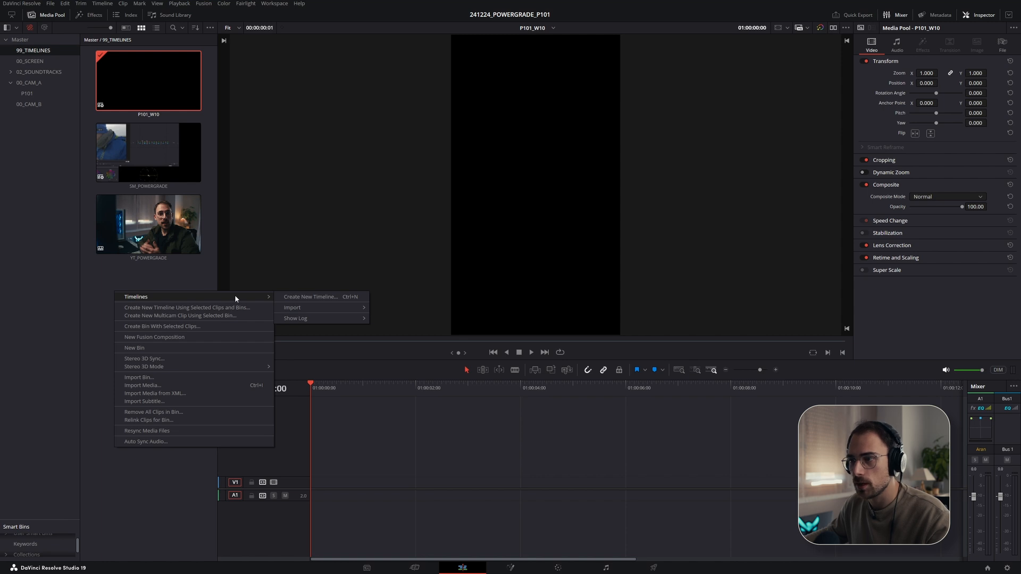
click(295, 298)
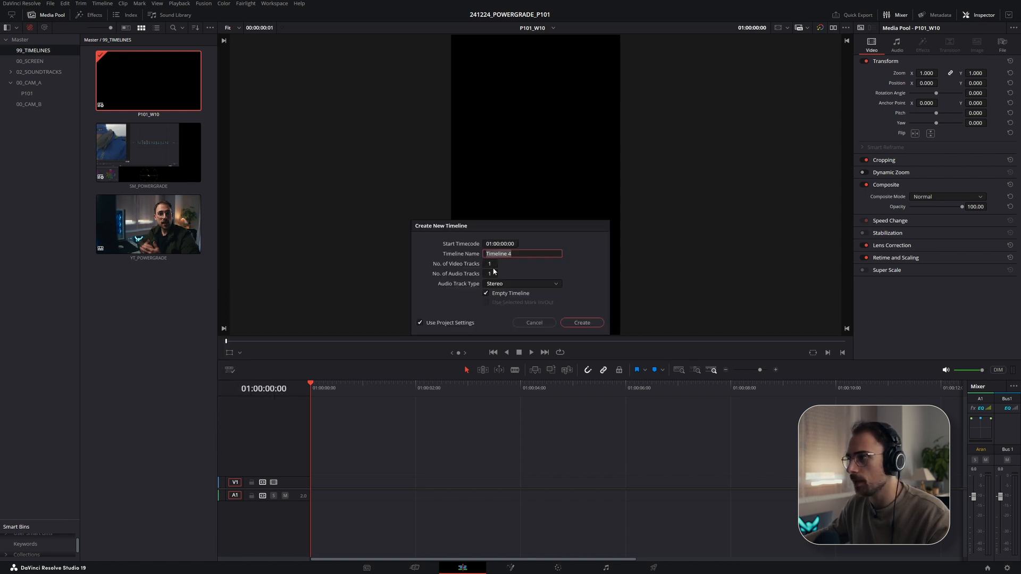
click(420, 323)
click(484, 244)
click(511, 247)
click(443, 245)
click(559, 341)
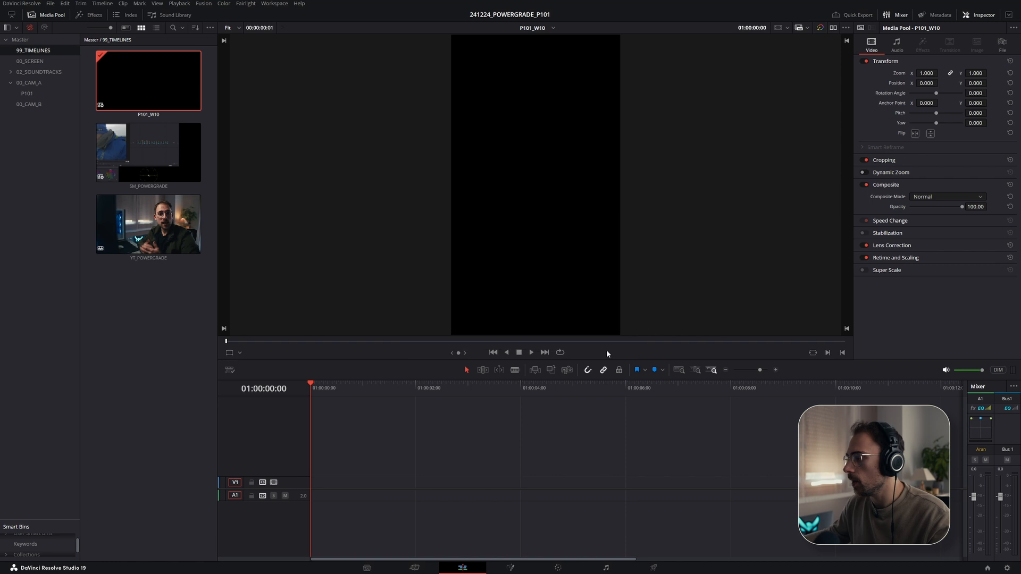
- Open the project settings and review the master timeline resolution options
click(1007, 568)
click(346, 90)
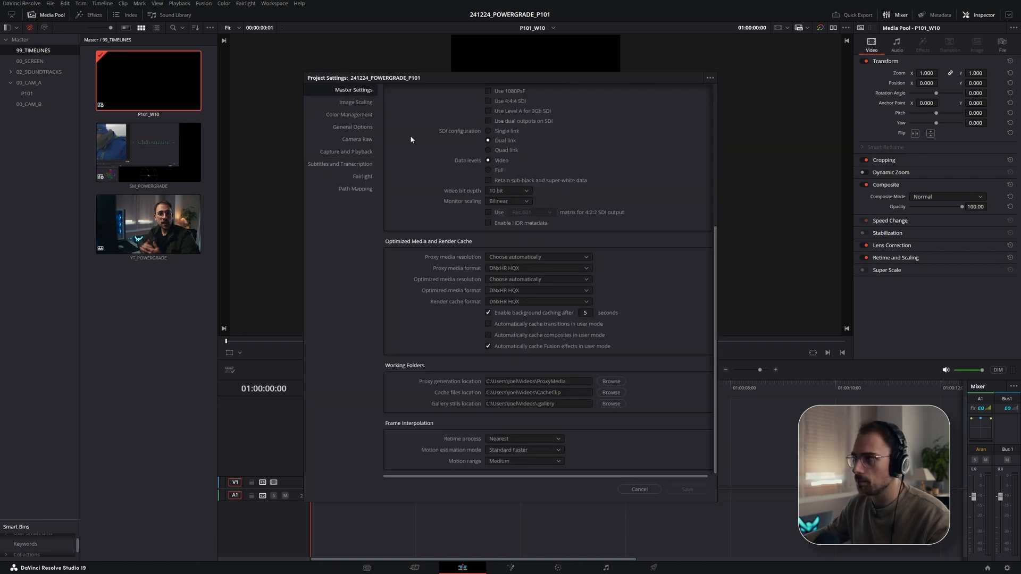
scroll(527, 176, up, 3)
click(509, 125)
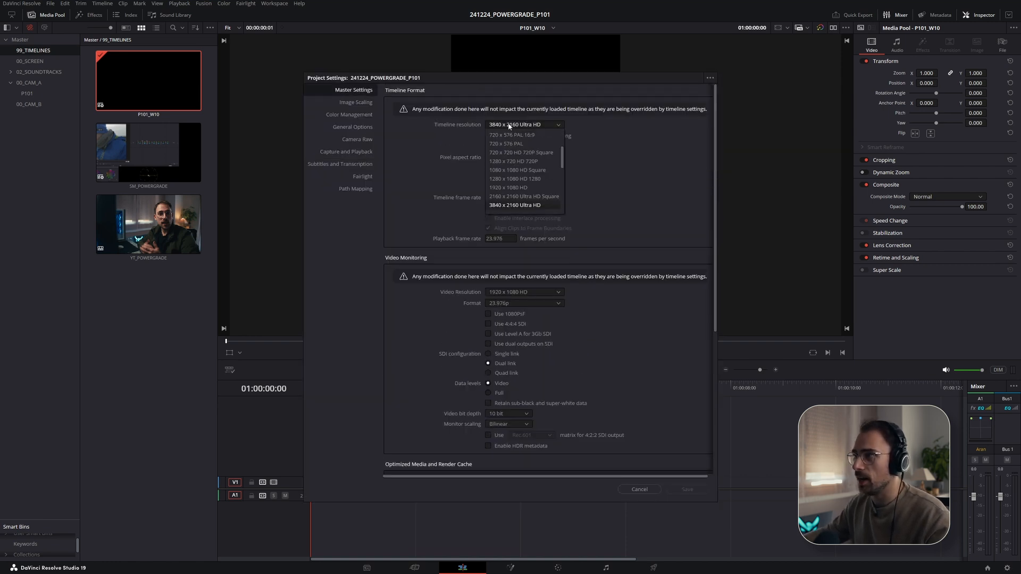
click(509, 126)
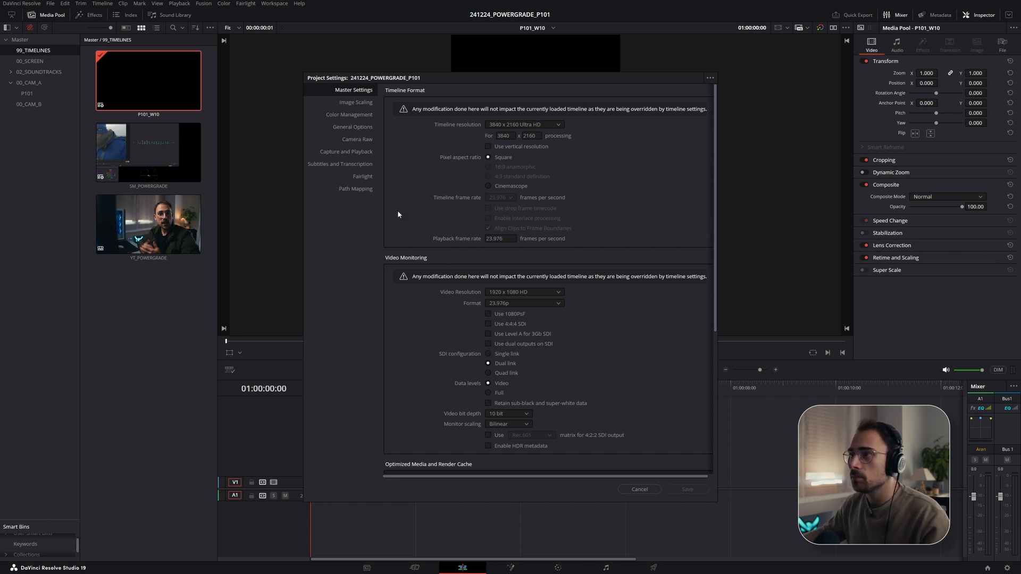
- Set the subtitles and transcription language to English and save the project settings
click(347, 164)
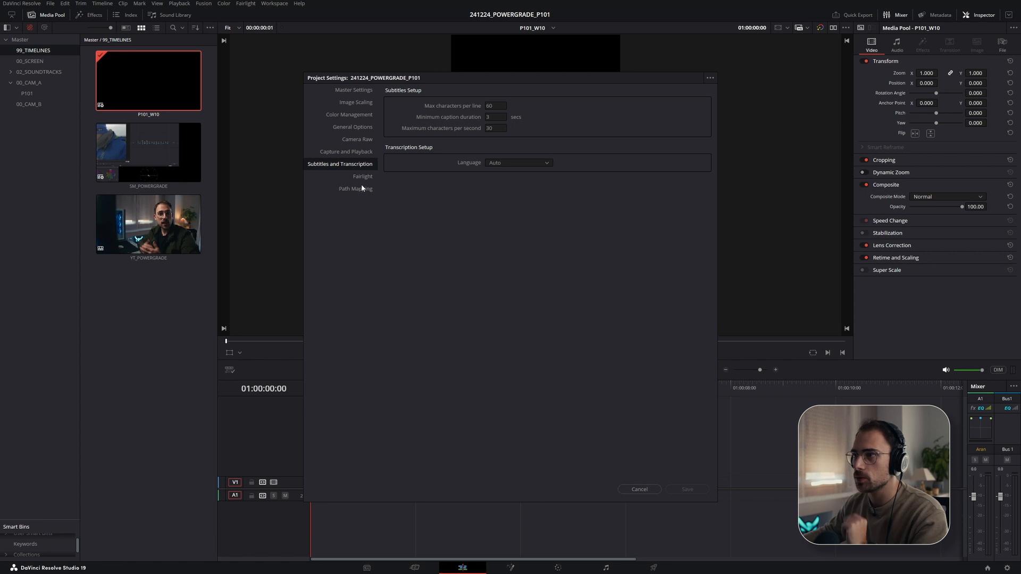
click(502, 163)
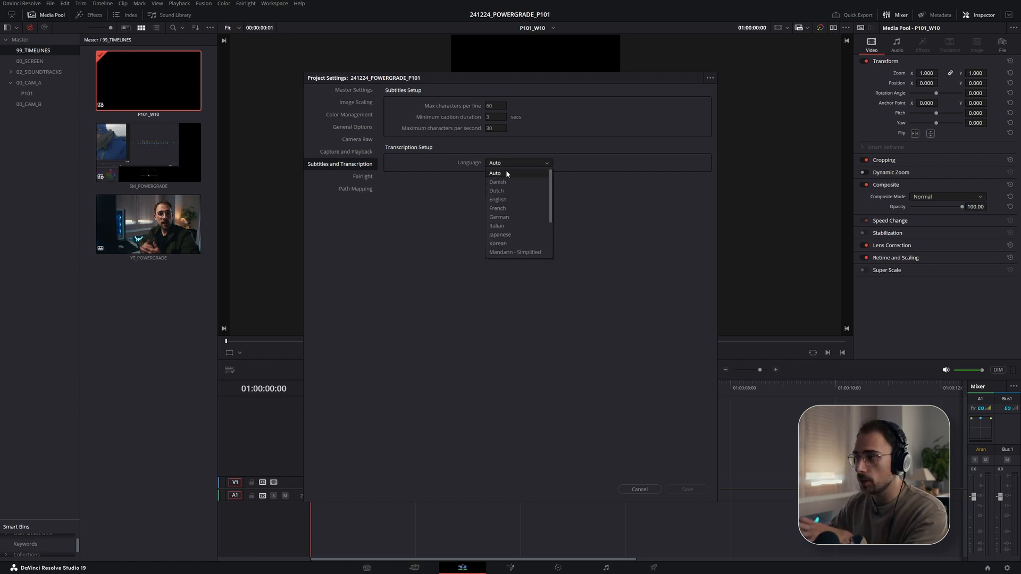
click(500, 200)
click(687, 490)
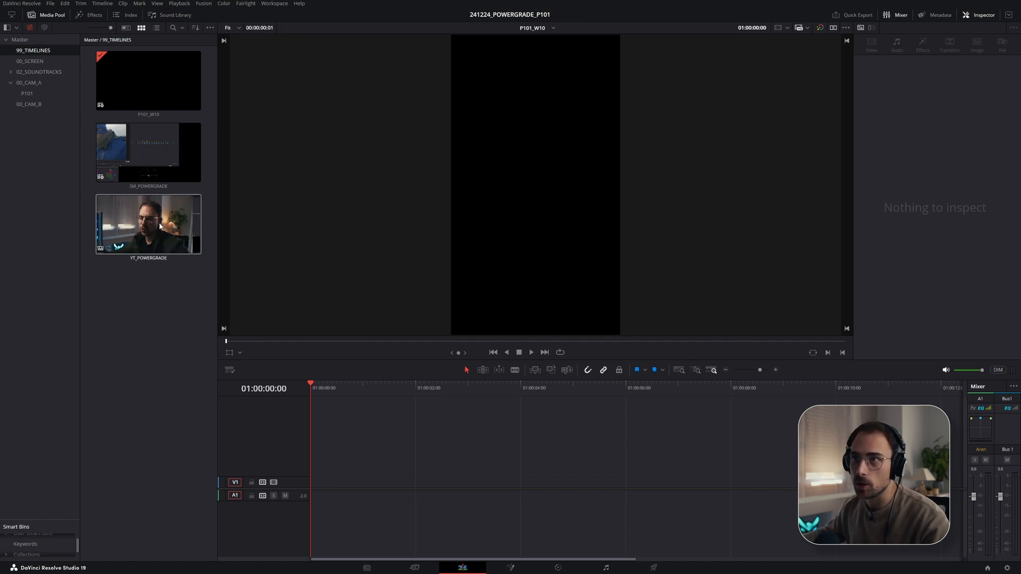
- Select the clips from 20241222_NOS5729 to 20241222_NOS5738 in the P101 bin and set their clip color to Lime
click(40, 93)
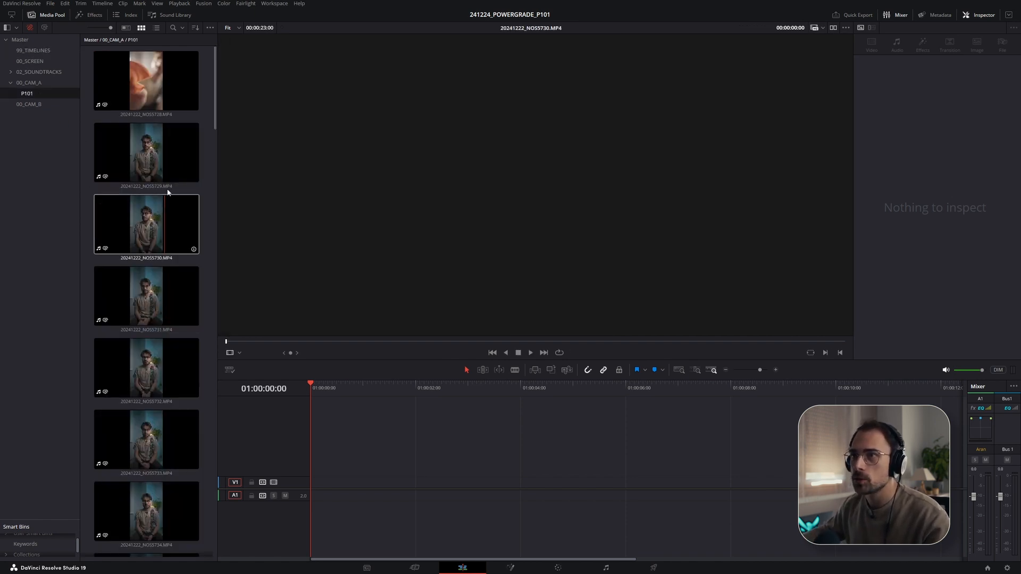
drag(215, 88, 216, 109)
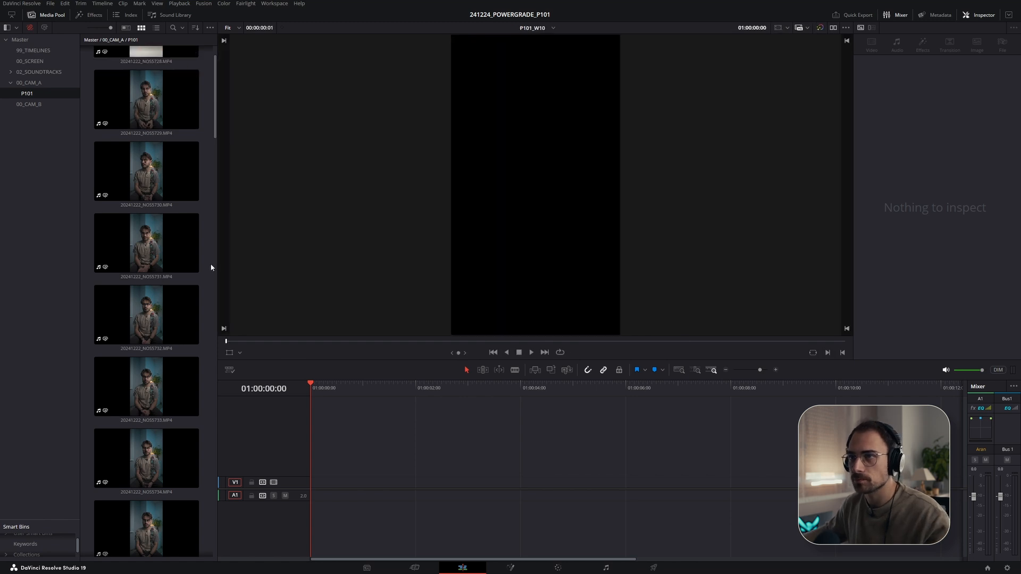
click(180, 111)
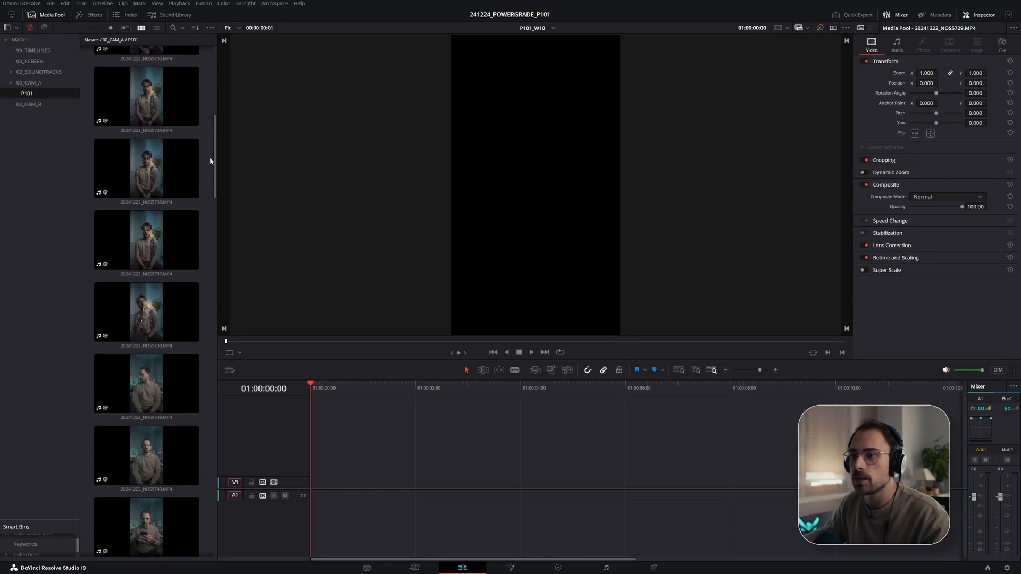
scroll(212, 160, down, 5)
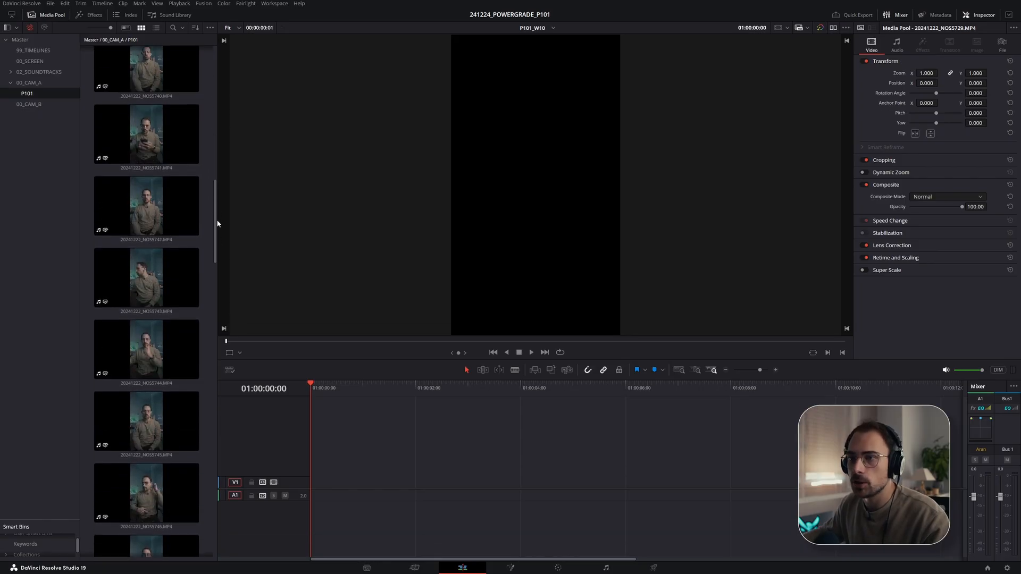
scroll(213, 198, up, 5)
shift+click(183, 242)
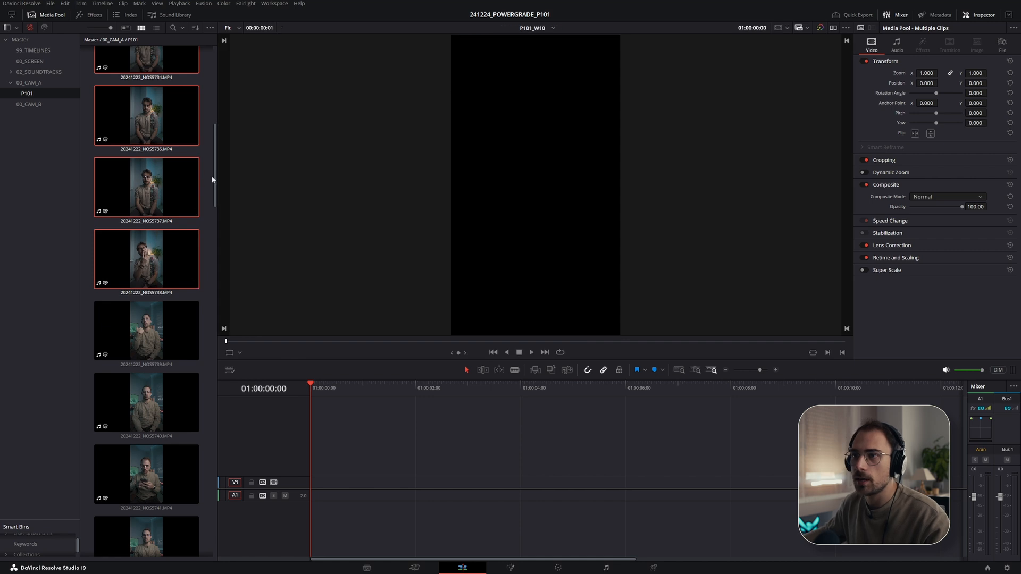
scroll(213, 178, up, 3)
right_click(147, 164)
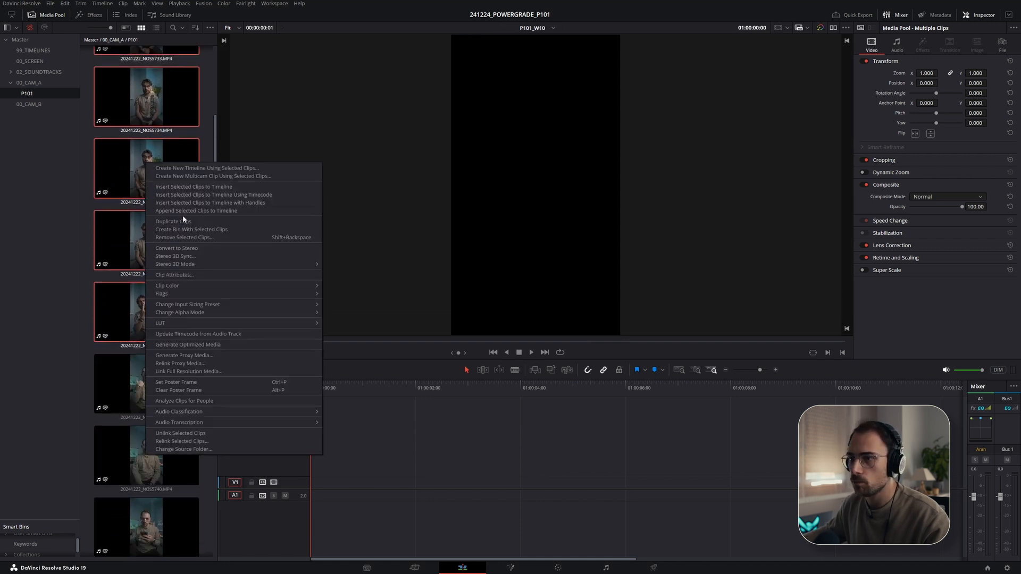
mouse_move(199, 290)
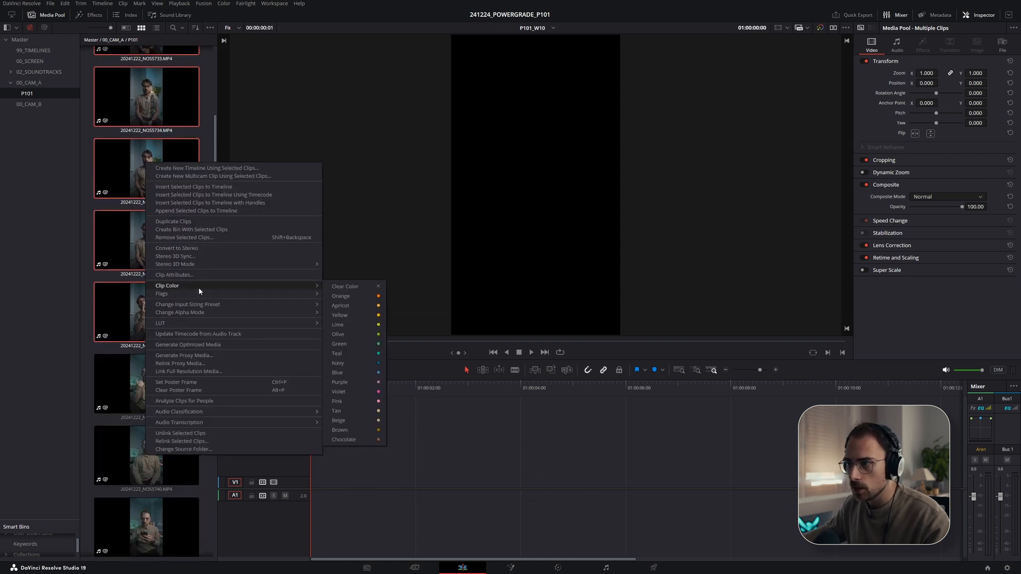
click(352, 324)
- Select the clips from 20241222_NOS5739 to 20241222_NOS5748 and set their clip color to Teal
drag(216, 119, 209, 224)
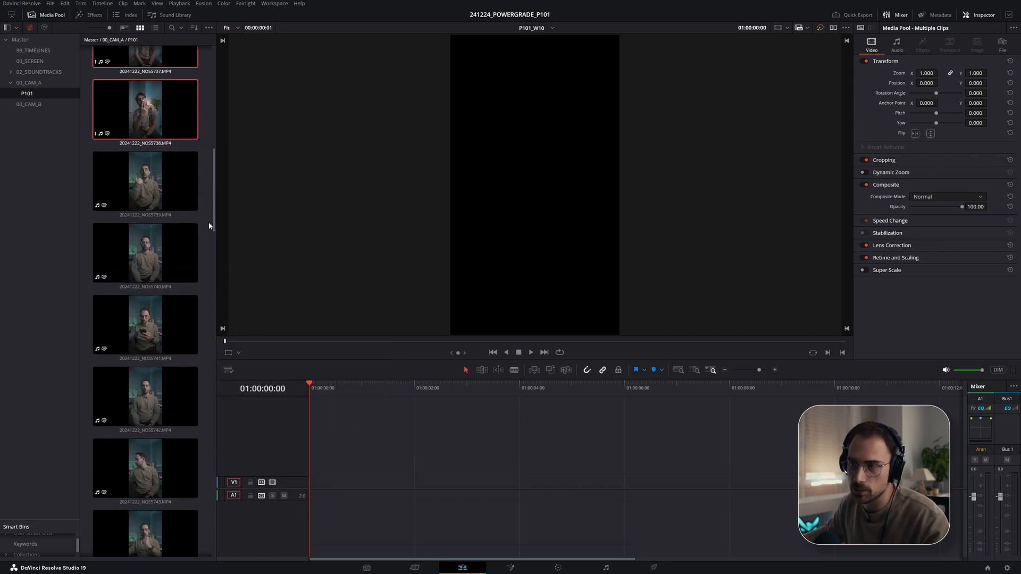
click(201, 197)
drag(215, 173, 206, 271)
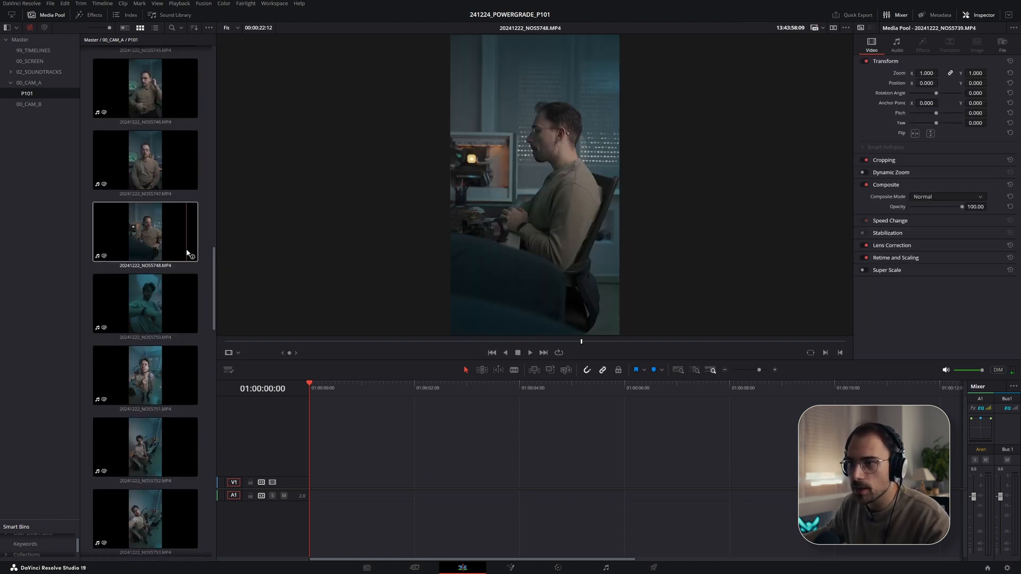
scroll(161, 319, down, 5)
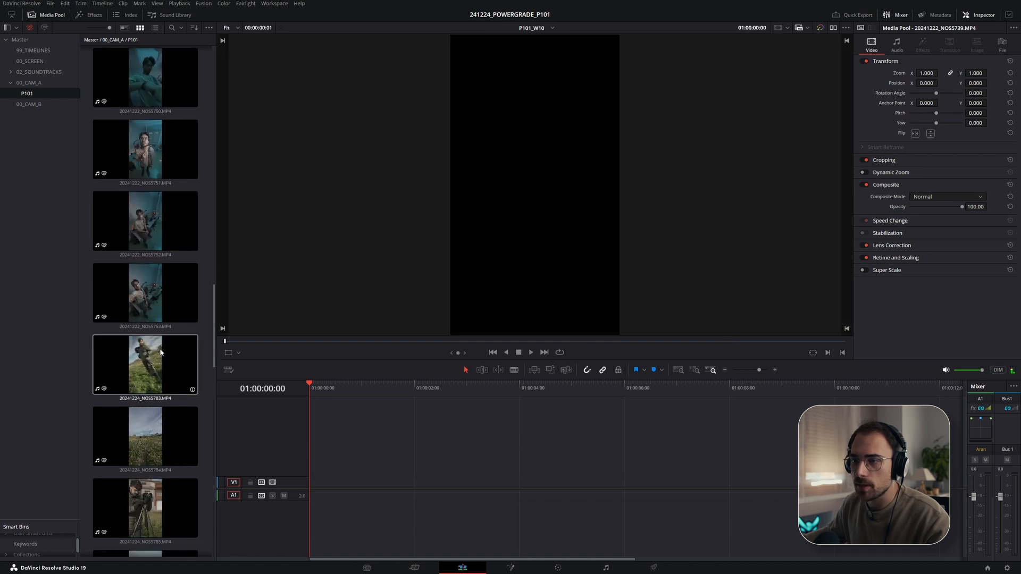
scroll(164, 279, up, 2)
shift+click(143, 174)
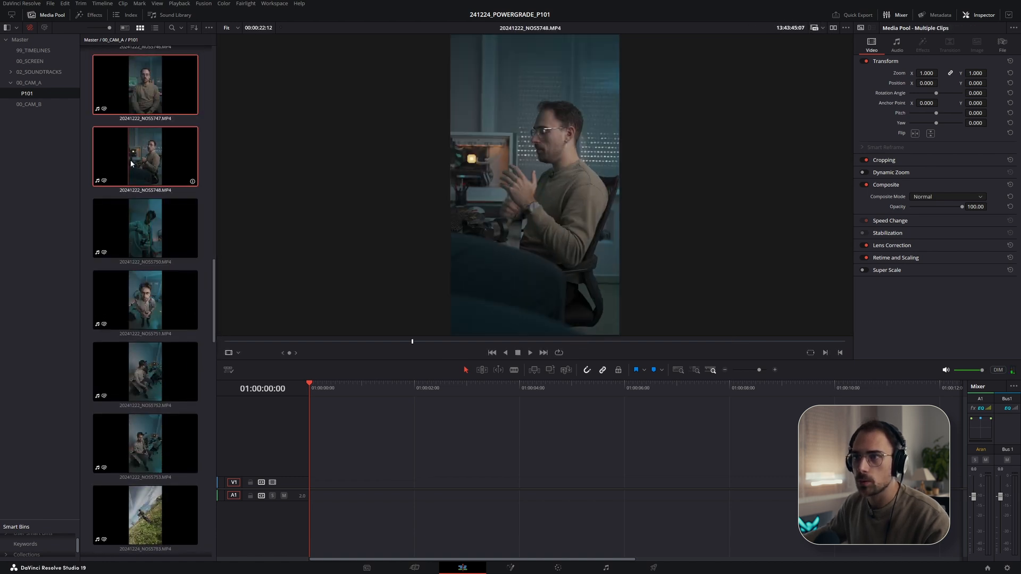
right_click(131, 164)
mouse_move(283, 285)
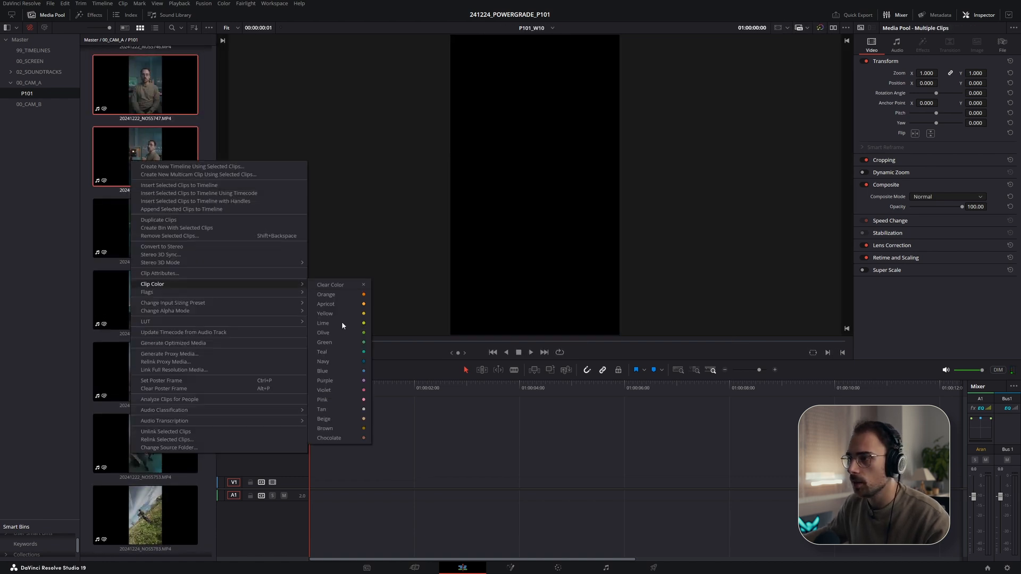
click(341, 352)
- Select the clips 20241222_NOS5751 through 20241222_NOS5753 and set their clip color to Lime
drag(215, 233, 205, 334)
click(149, 226)
shift+click(148, 362)
right_click(148, 362)
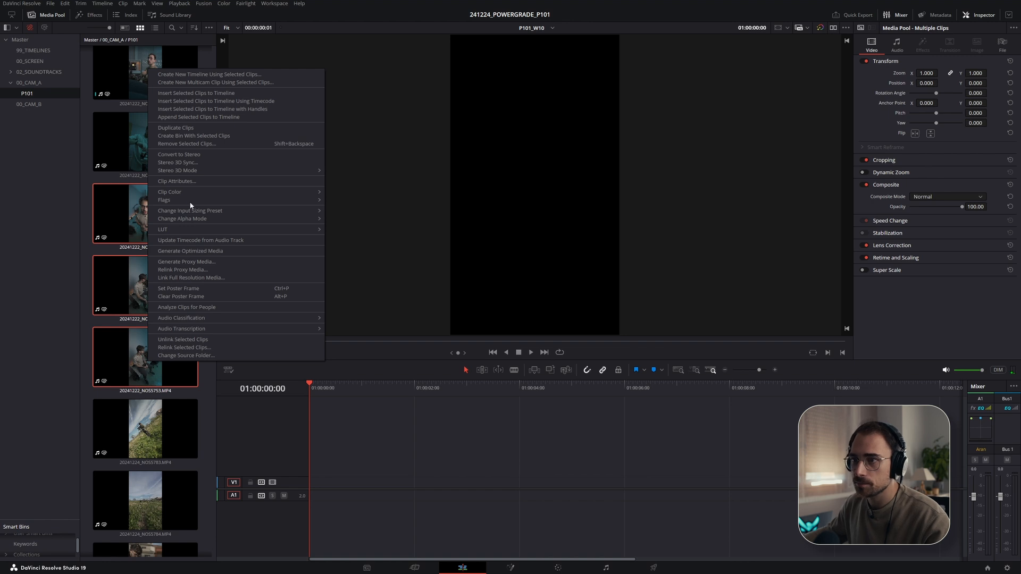
mouse_move(190, 191)
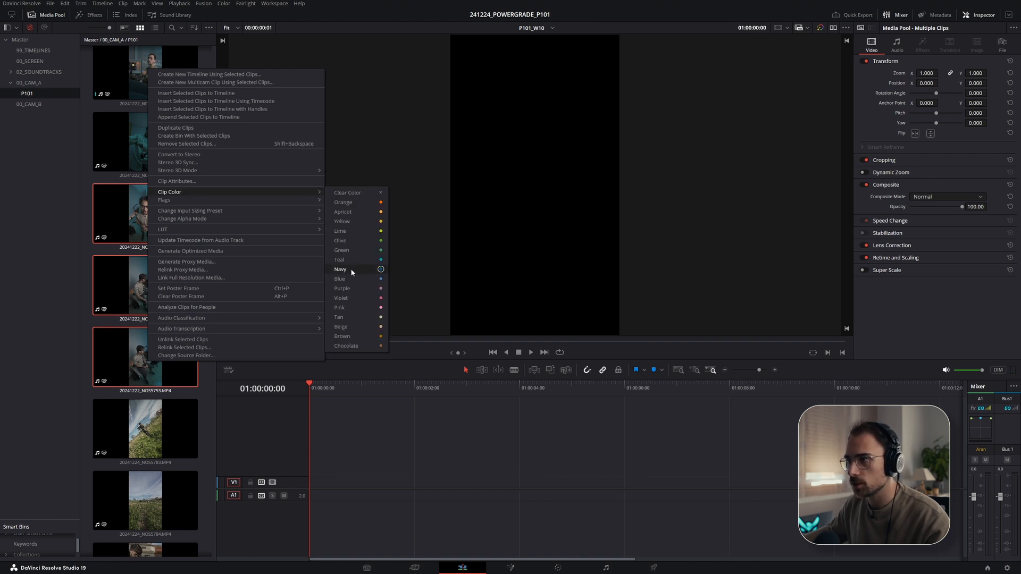
click(351, 231)
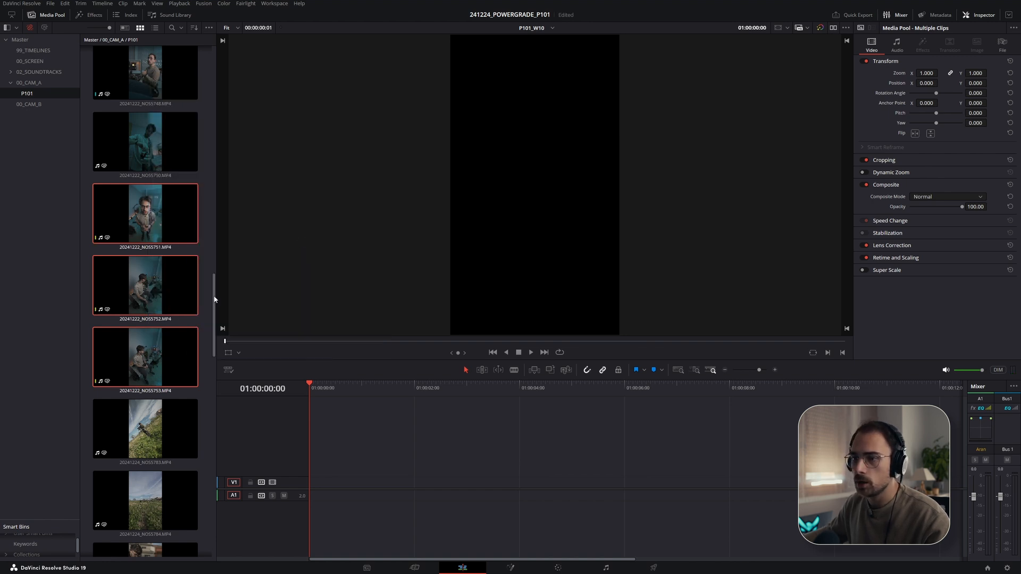
- Set the clip color of clip 20241224_NOS5797 to Lime
scroll(215, 300, down, 4)
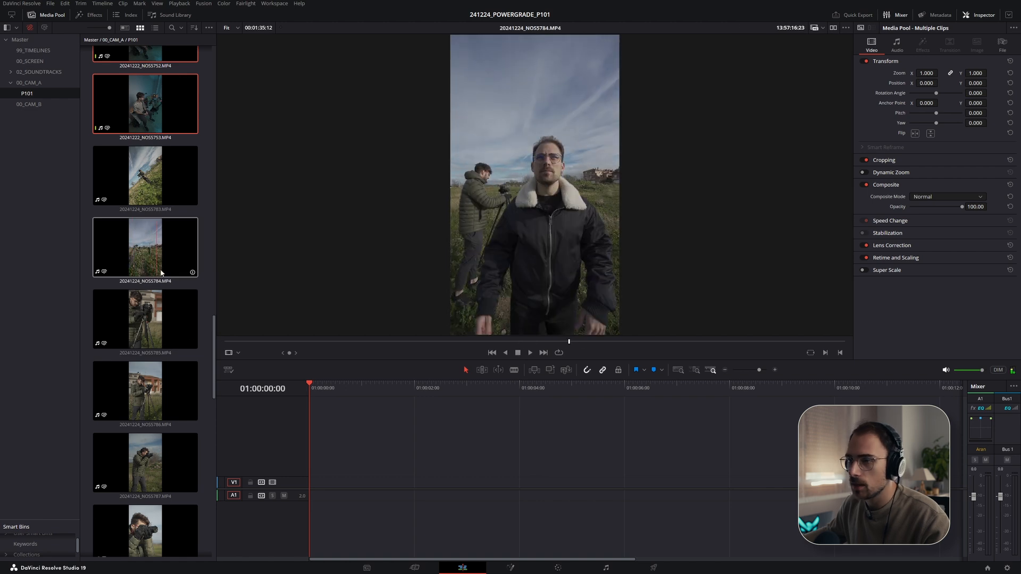
scroll(158, 270, down, 12)
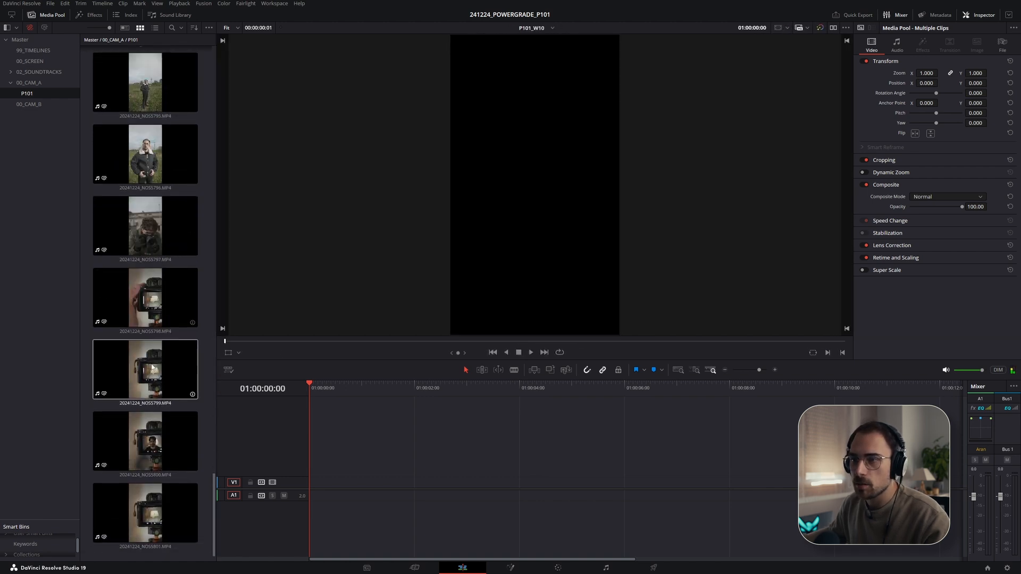
scroll(153, 367, up, 2)
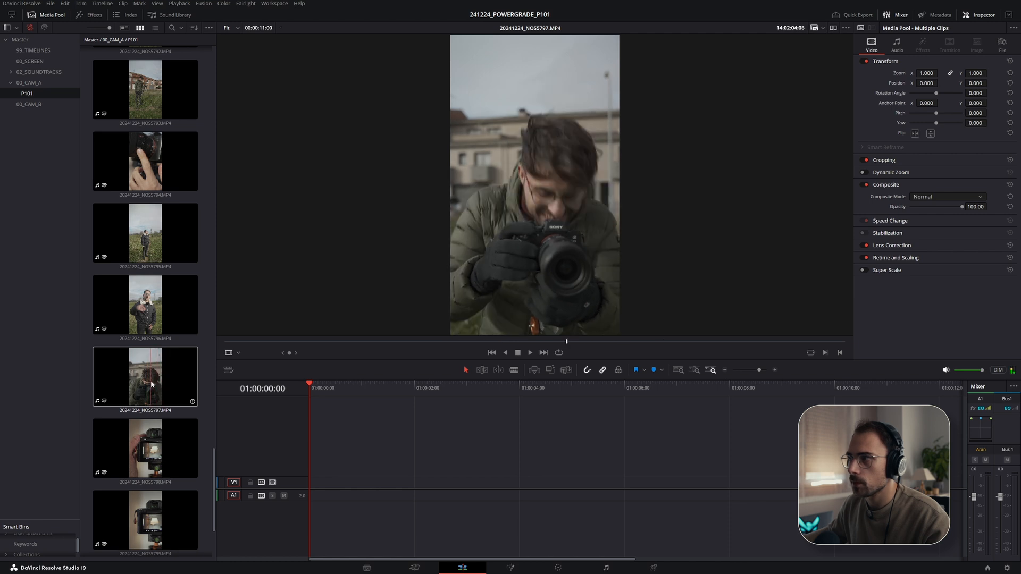
right_click(162, 383)
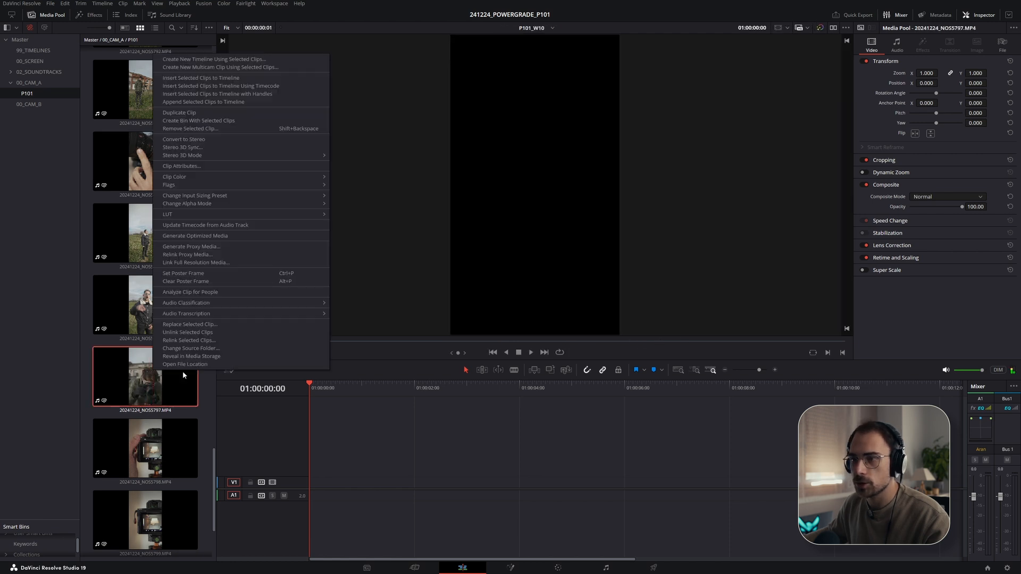
mouse_move(187, 177)
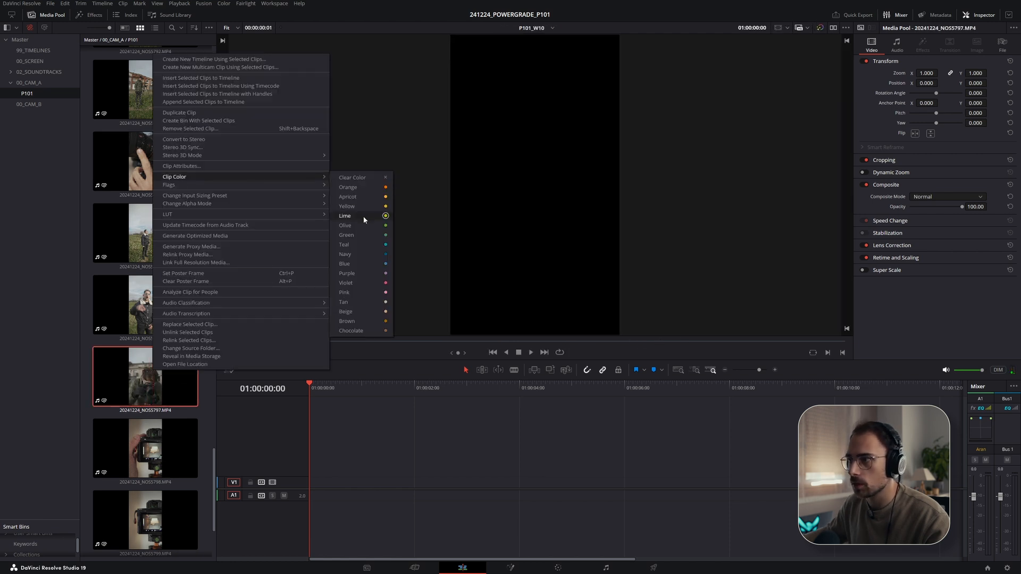
click(363, 216)
- Select clips 20241224_NOS5795 and 20241224_NOS5796 and set their clip color to Green
click(154, 311)
scroll(152, 319, up, 1)
ctrl+click(146, 334)
right_click(146, 333)
mouse_move(191, 140)
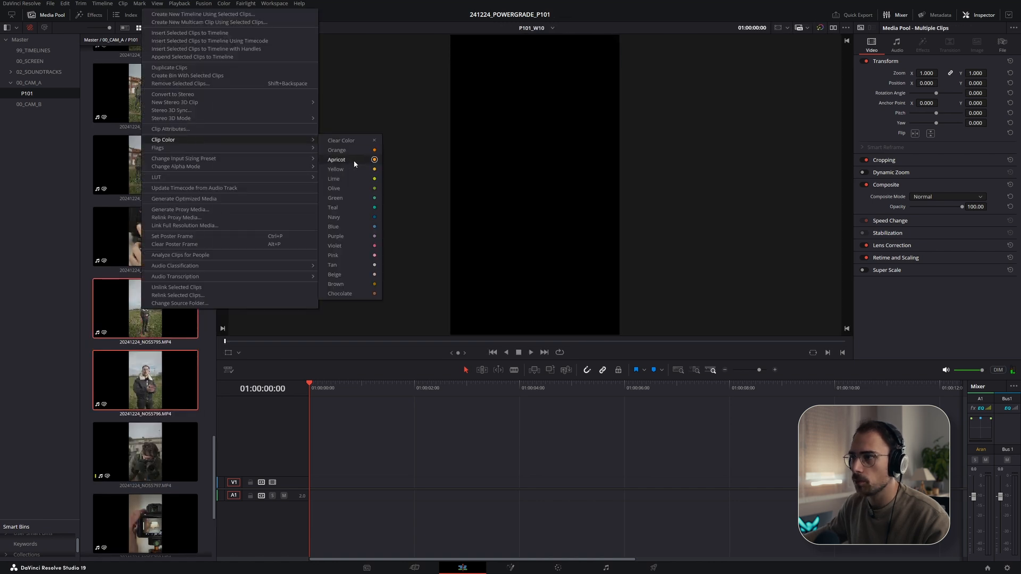
click(350, 216)
right_click(162, 318)
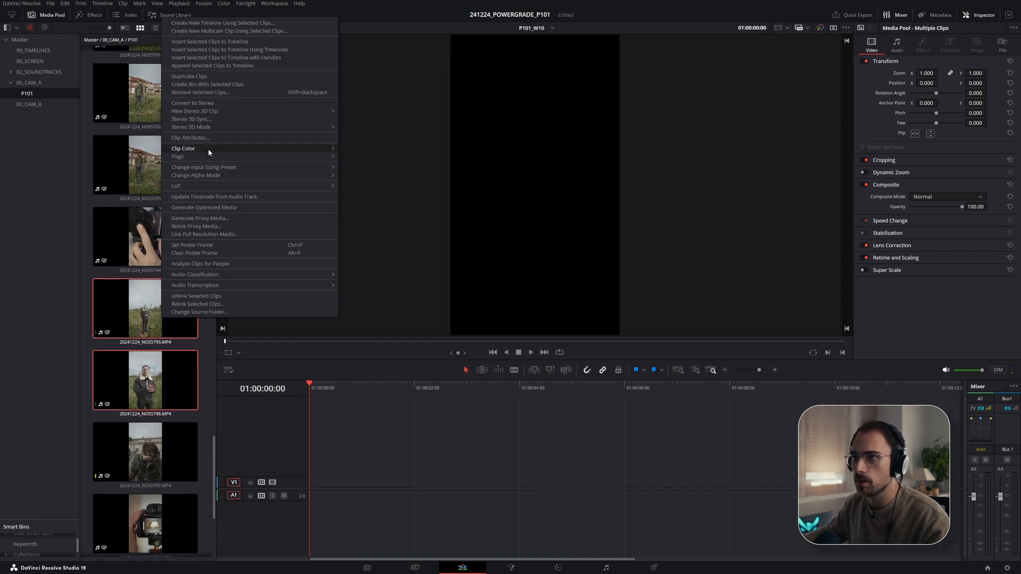
mouse_move(229, 151)
click(370, 208)
- Select clips 20241224_NOS5791 through 20241224_NOS5793 and set their clip color to Lime
scroll(149, 372, up, 3)
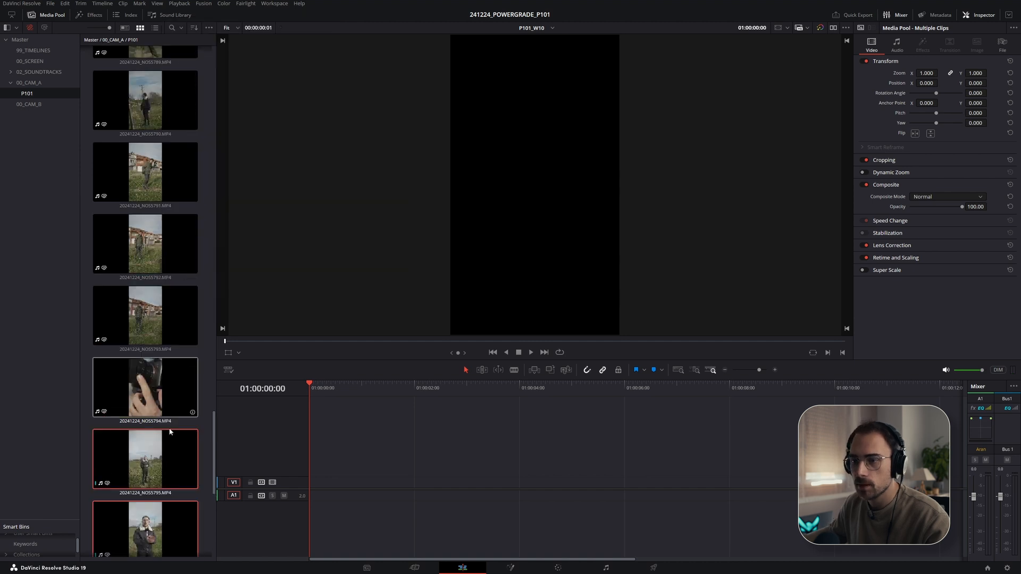
scroll(158, 400, up, 1)
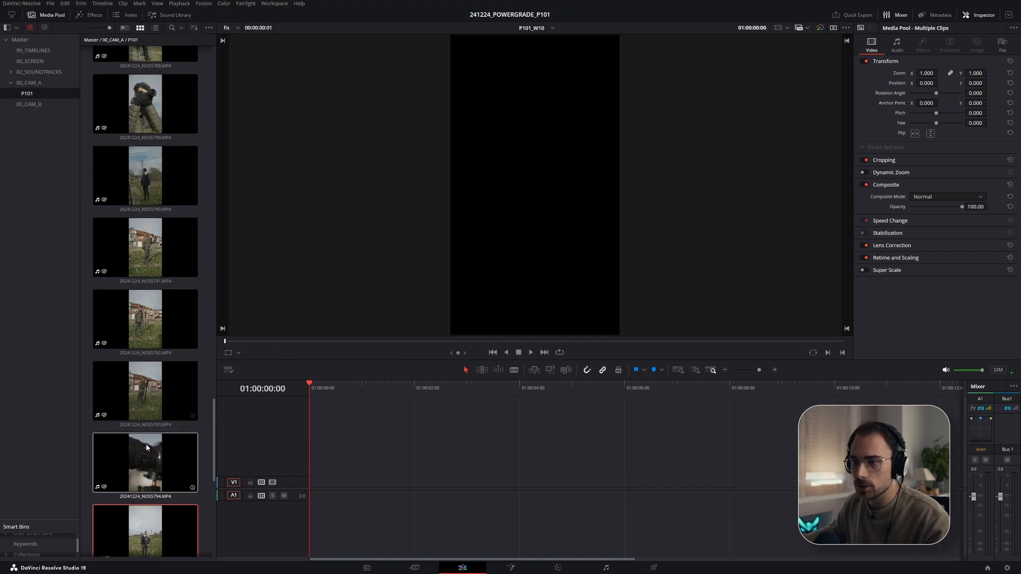
click(155, 395)
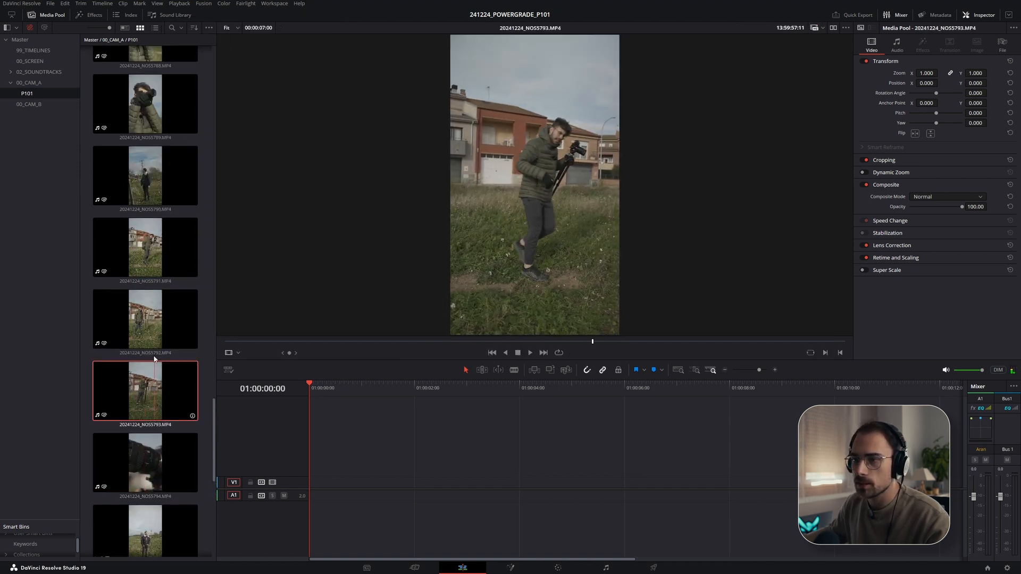
shift+click(155, 252)
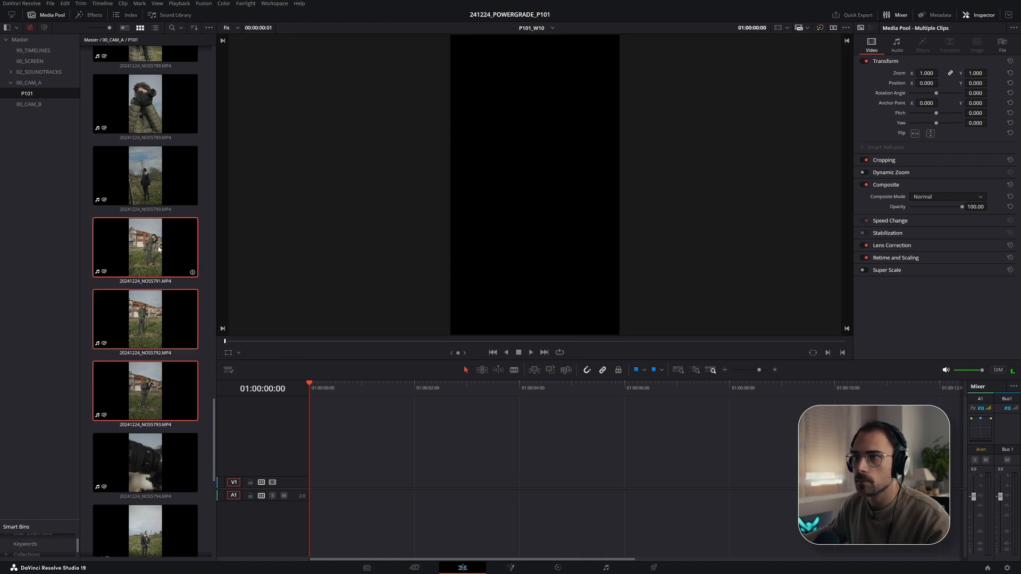
right_click(153, 269)
mouse_move(184, 388)
click(349, 427)
- Set the clip color of clip 20241224_NOS5790 to Teal
click(123, 194)
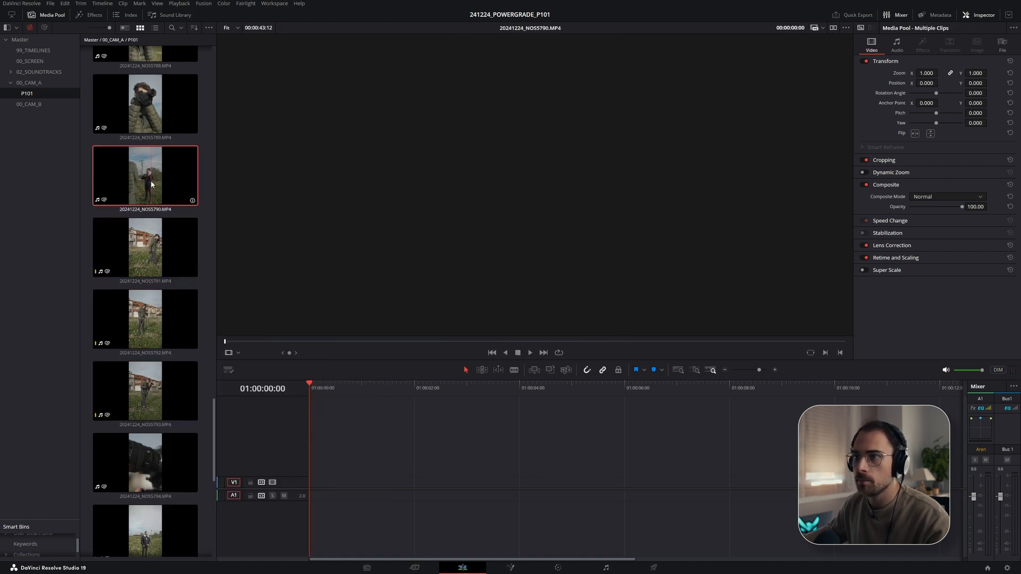
scroll(123, 346, up, 3)
right_click(134, 321)
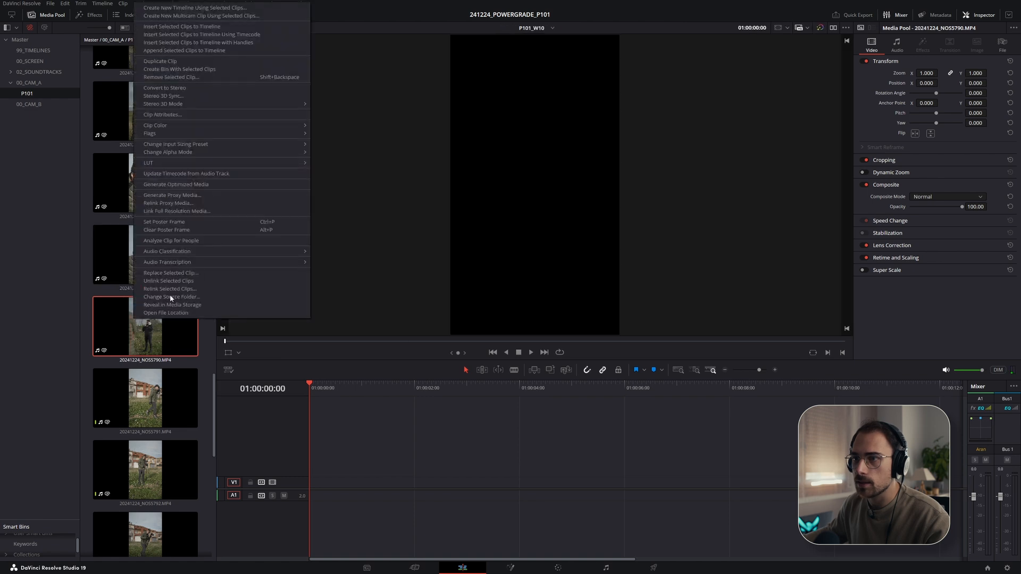
mouse_move(254, 126)
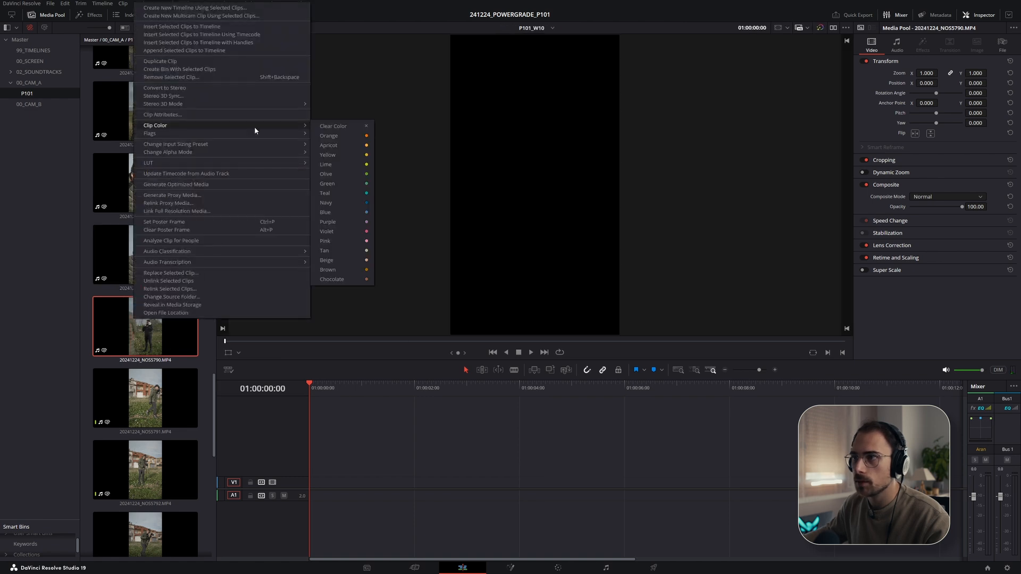
click(340, 193)
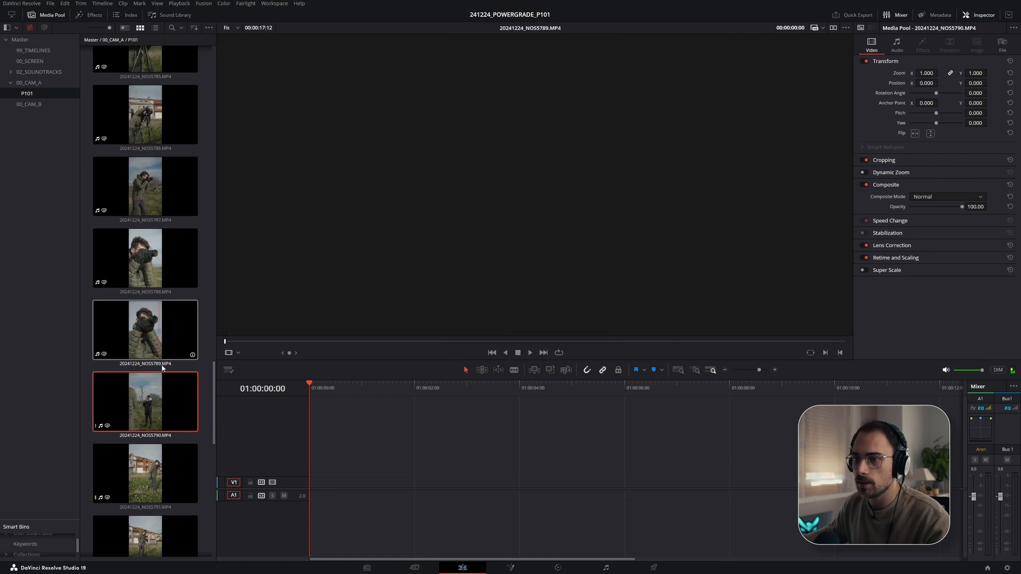
- Set the clip color of clip 20241224_NOS5784 to Navy
scroll(142, 200, up, 2)
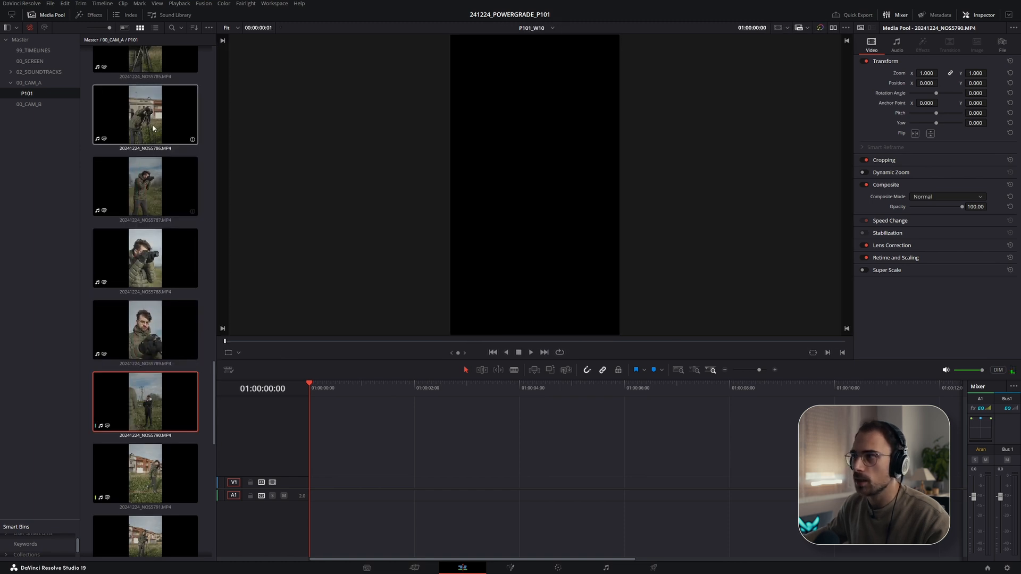
scroll(154, 212, up, 8)
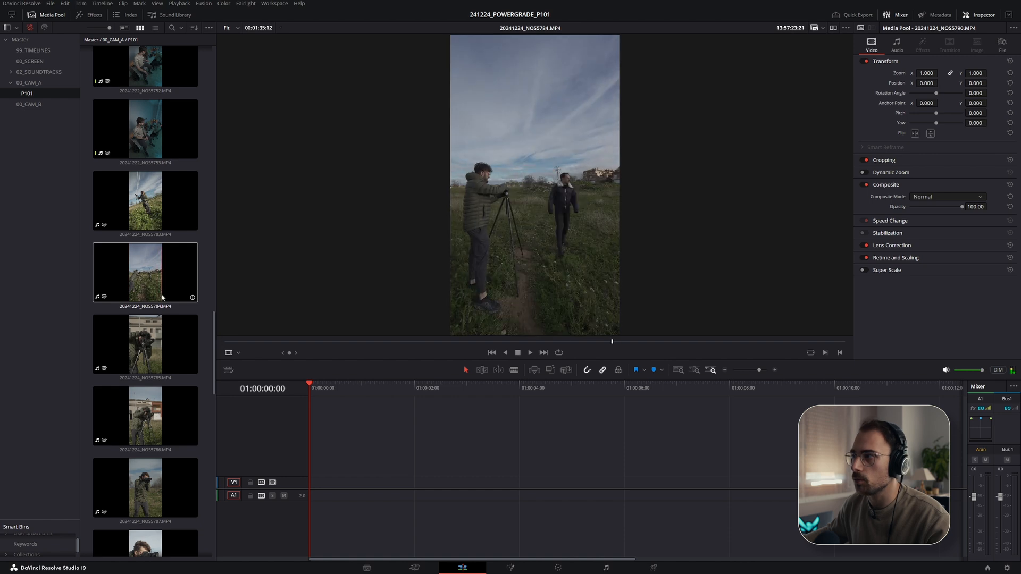
right_click(150, 264)
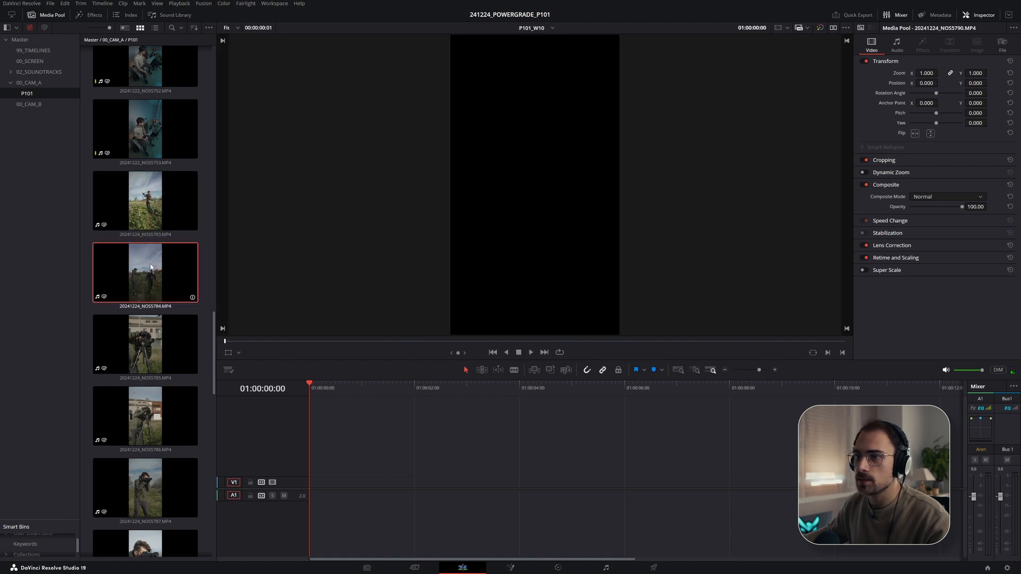
mouse_move(199, 124)
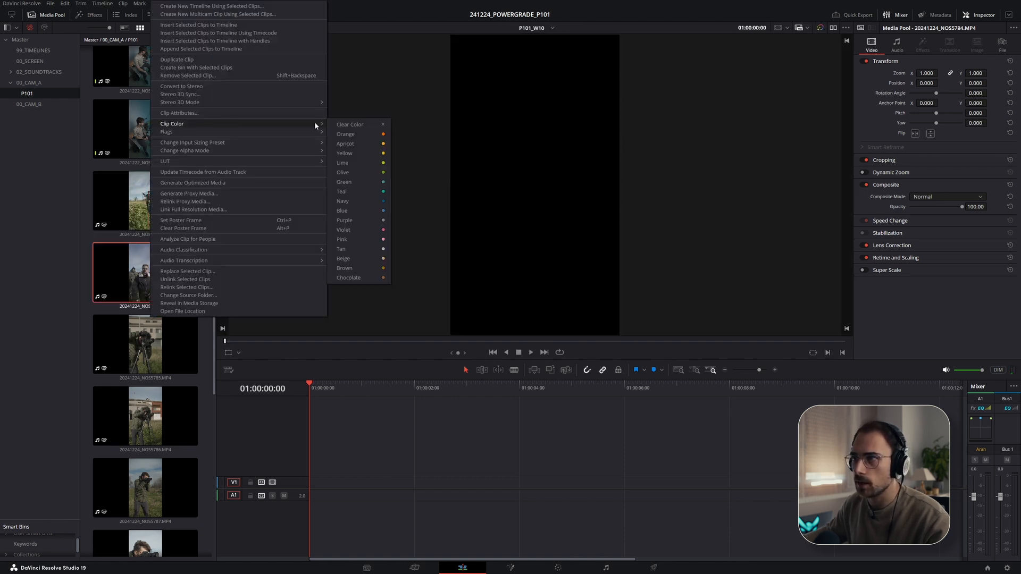
click(345, 201)
- Select clips 20241224_NOS5785 through 20241224_NOS5789 and set their clip color to Apricot
click(163, 202)
ctrl+click(161, 346)
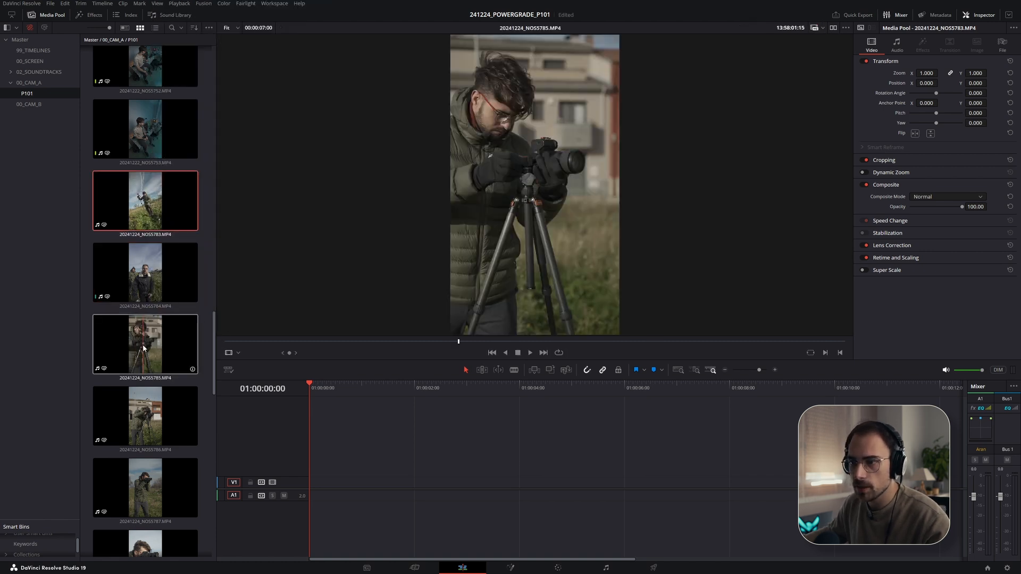
scroll(162, 349, down, 3)
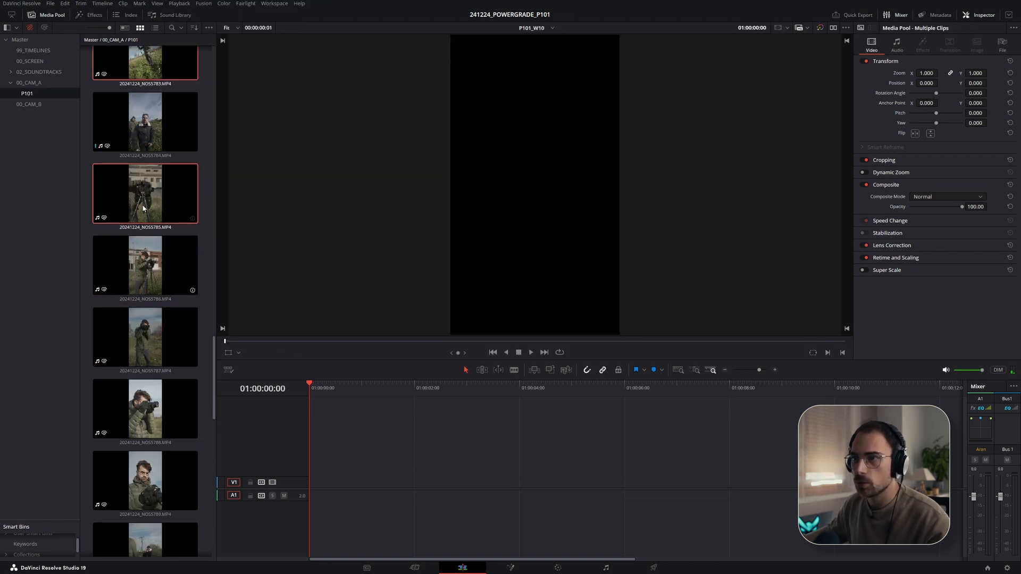
right_click(129, 192)
click(113, 273)
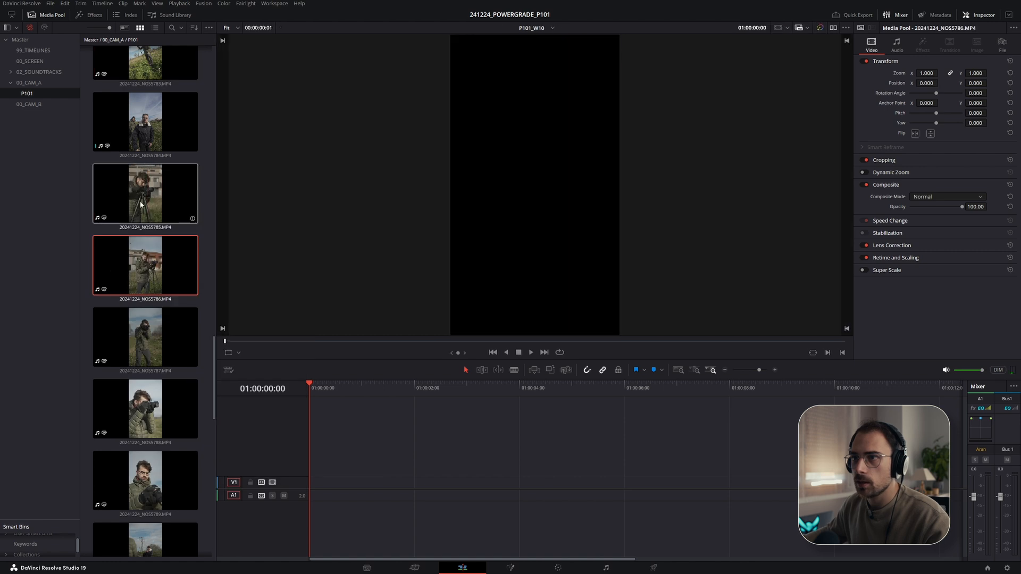
click(166, 205)
scroll(172, 271, down, 3)
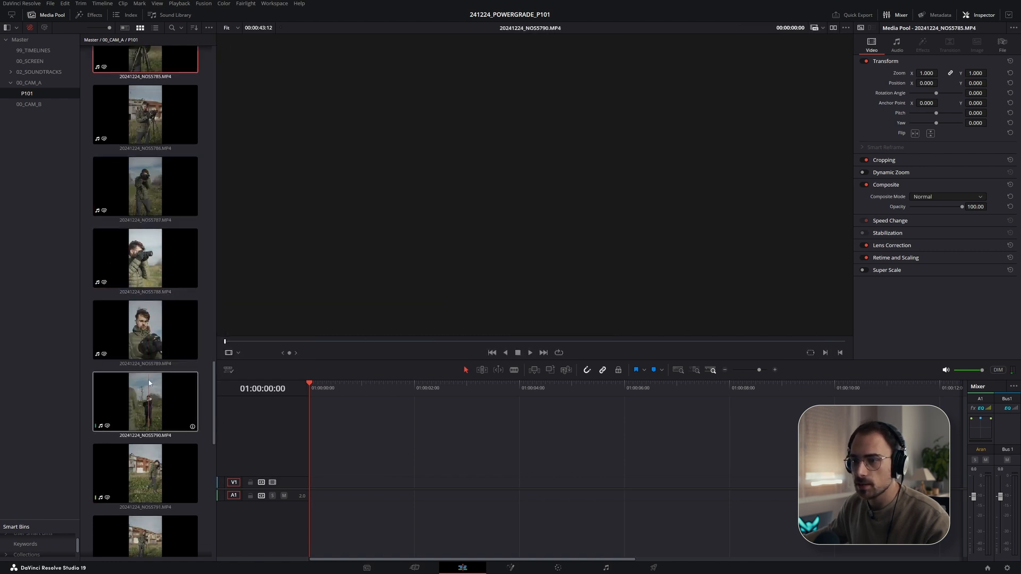
shift+click(160, 329)
right_click(160, 335)
mouse_move(172, 170)
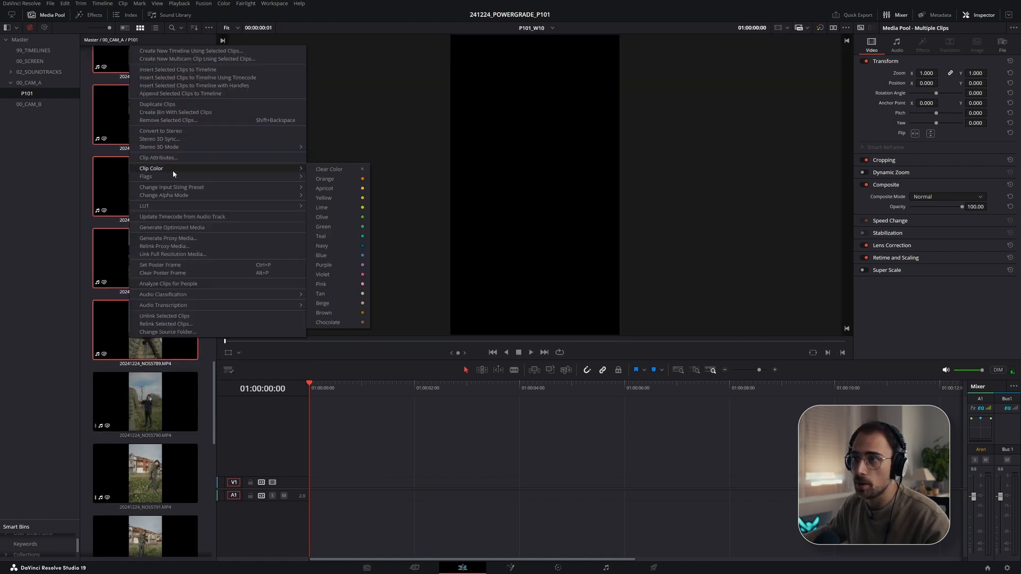
click(326, 188)
- Set the clip color of clip 20241224_NOS5783 to Apricot
scroll(140, 200, up, 5)
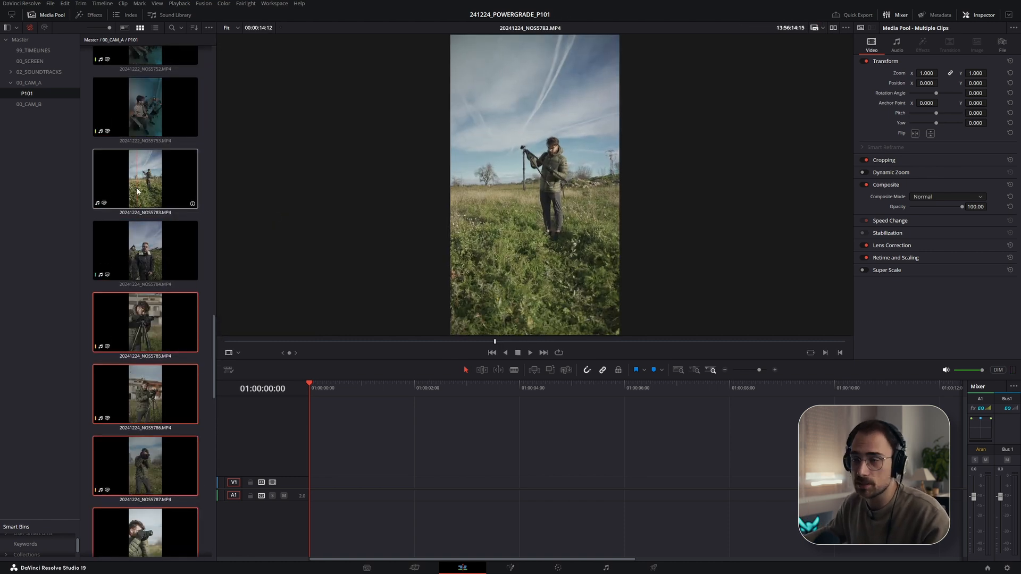
click(137, 192)
right_click(137, 192)
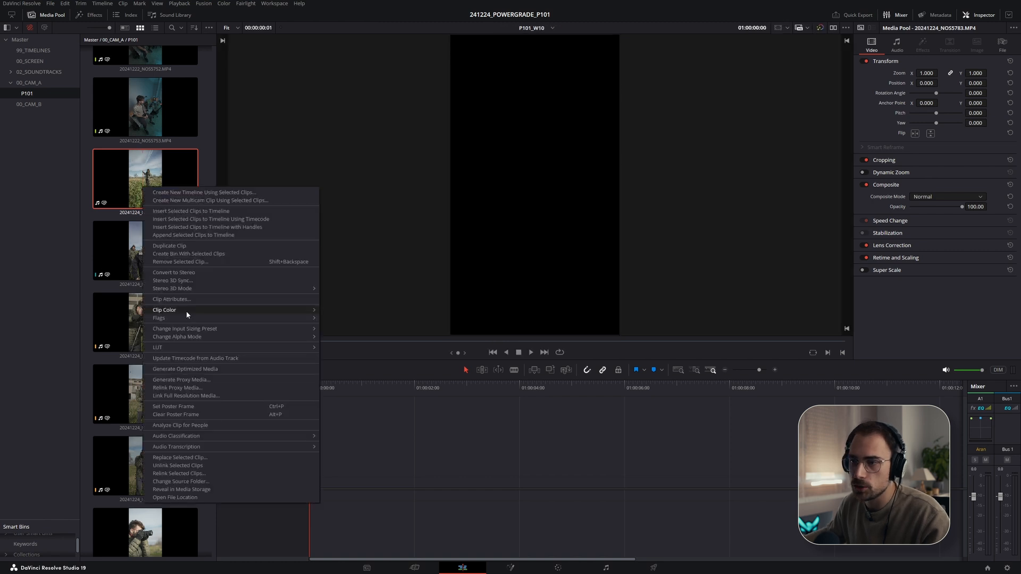
mouse_move(194, 313)
click(337, 330)
- Set the clip color of clip 20241224_NOS5794 to Apricot
scroll(161, 302, down, 7)
scroll(155, 297, down, 2)
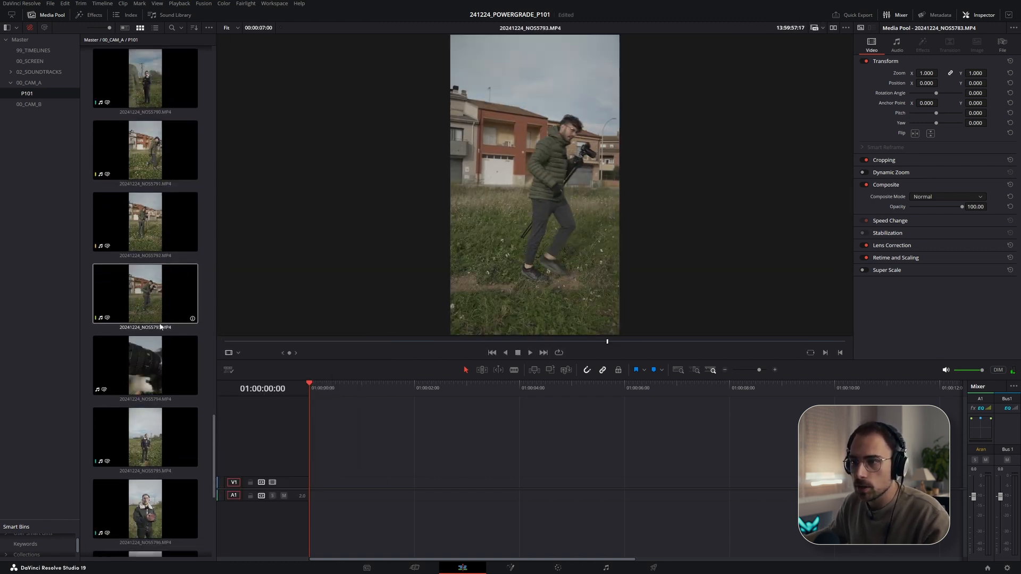
scroll(139, 223, down, 2)
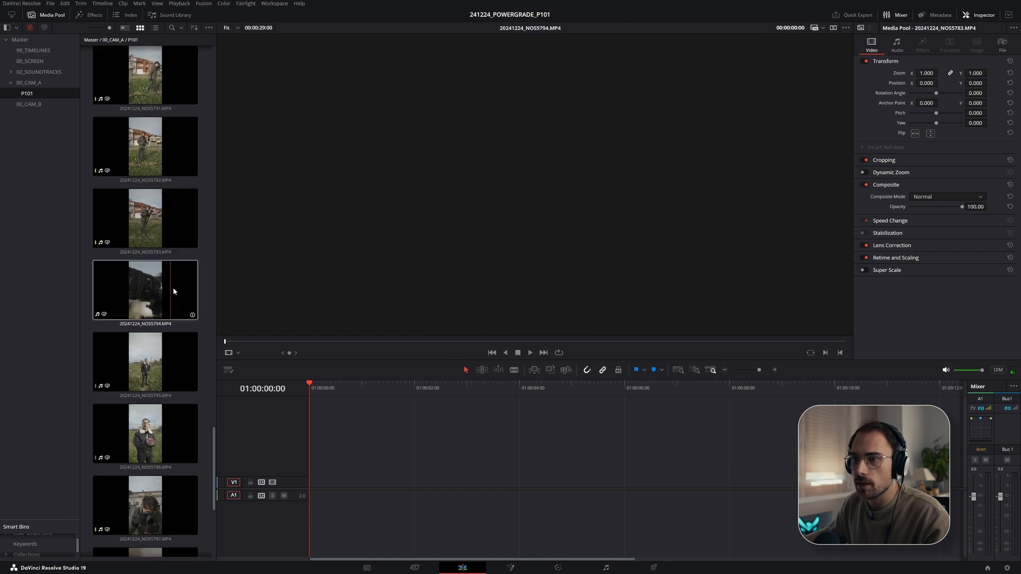
click(144, 279)
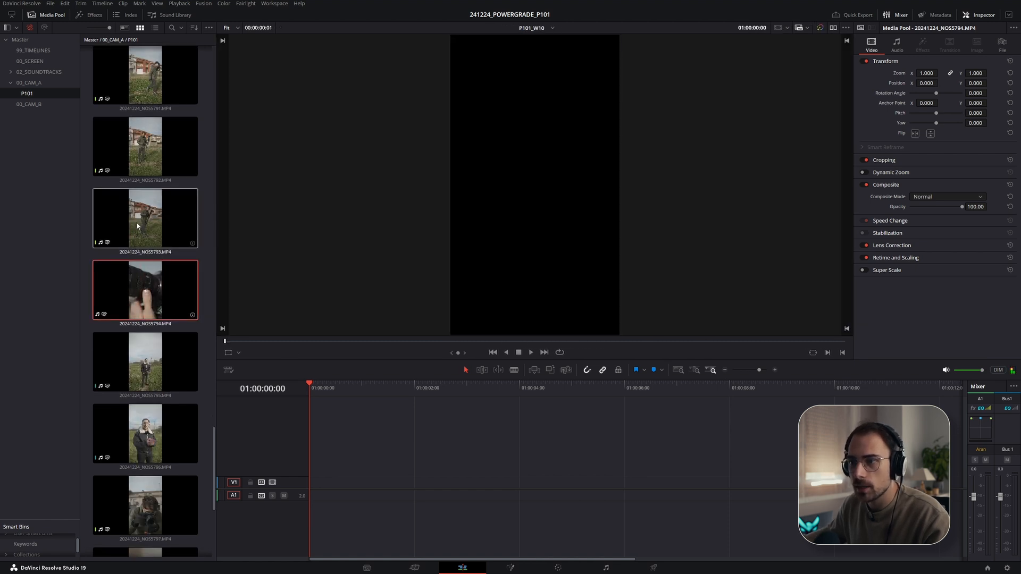
scroll(168, 395, down, 2)
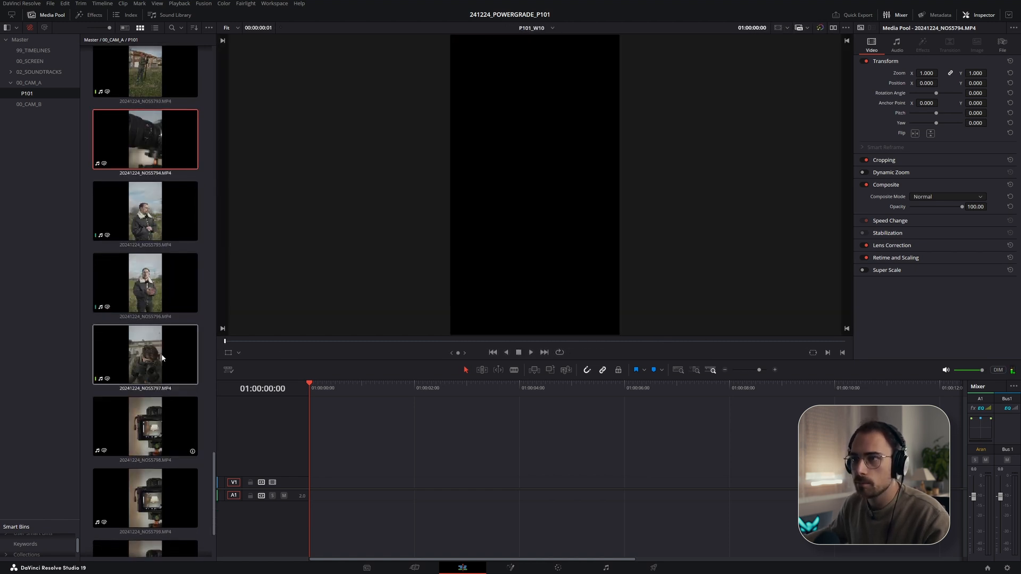
right_click(143, 127)
mouse_move(184, 248)
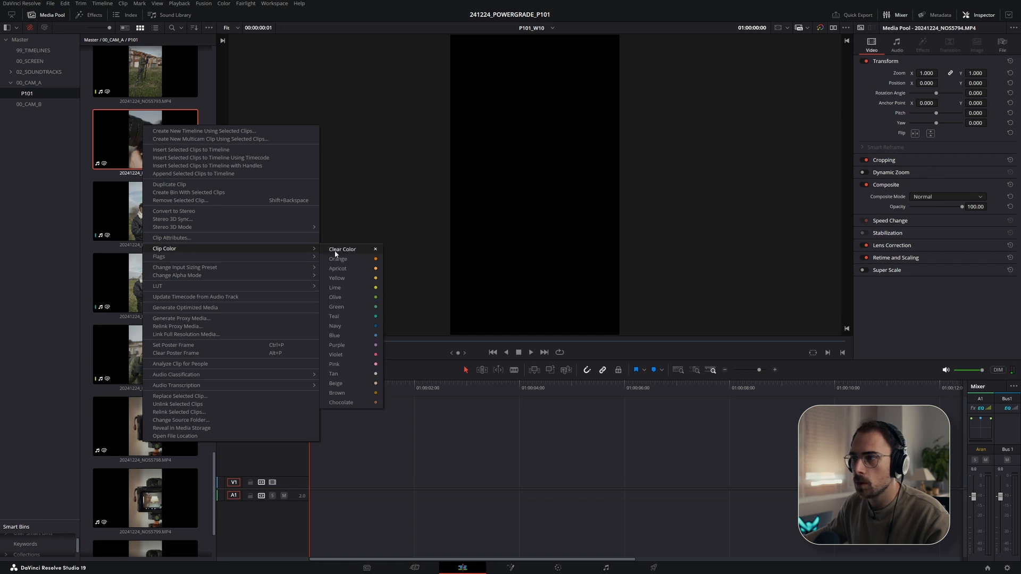
click(342, 267)
- Select clips 20241224_NOS5798 through 20241224_NOS5801 and open their clip color options
scroll(175, 341, down, 1)
scroll(175, 341, down, 1)
click(173, 314)
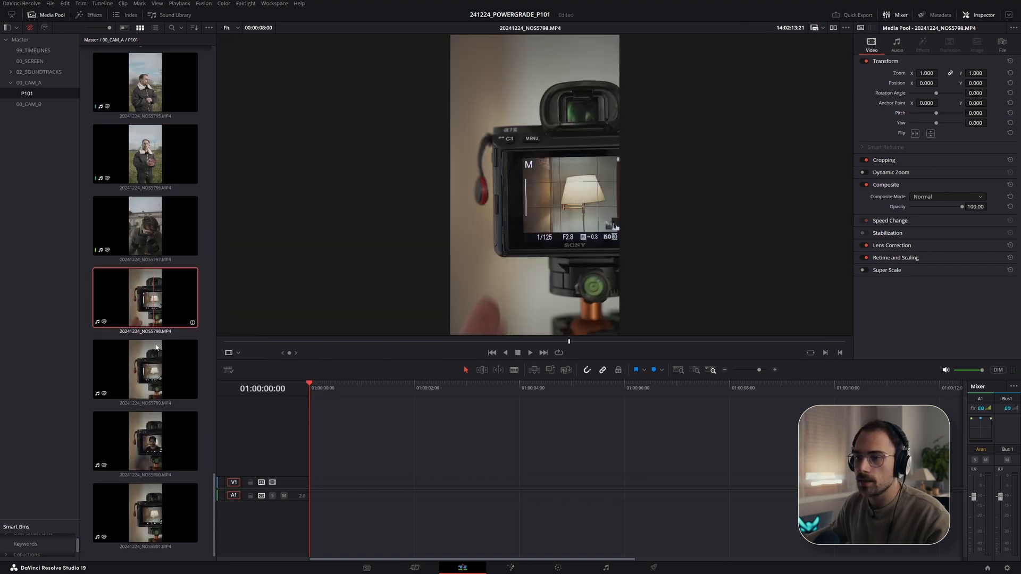
shift+click(141, 505)
right_click(142, 505)
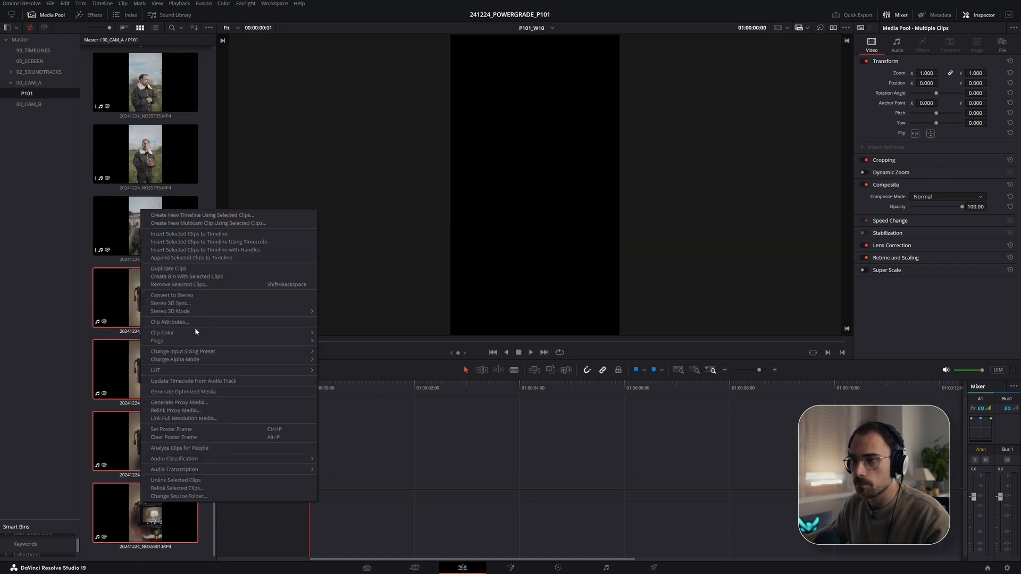
mouse_move(314, 336)
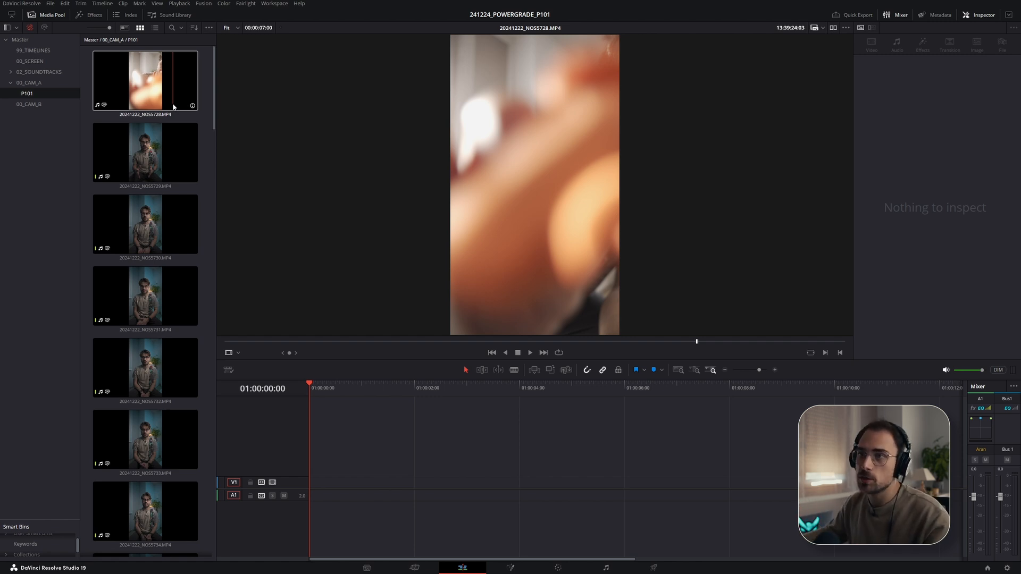
- Preview clip 20241222_NOS5729 and set both of its stereo audio channels to Embedded Channel 1 in Clip Attributes
click(143, 146)
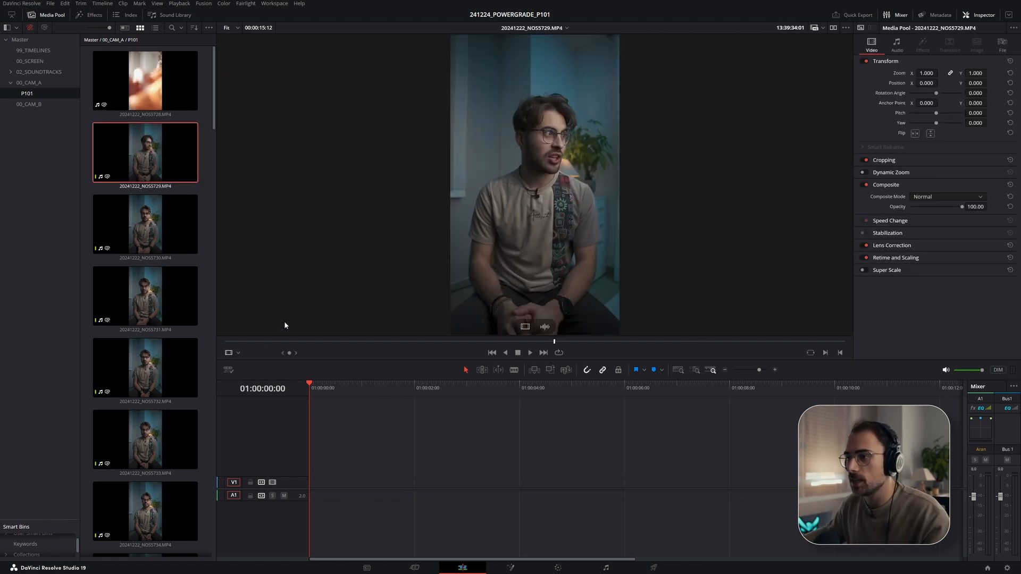
drag(319, 341, 404, 341)
key(space)
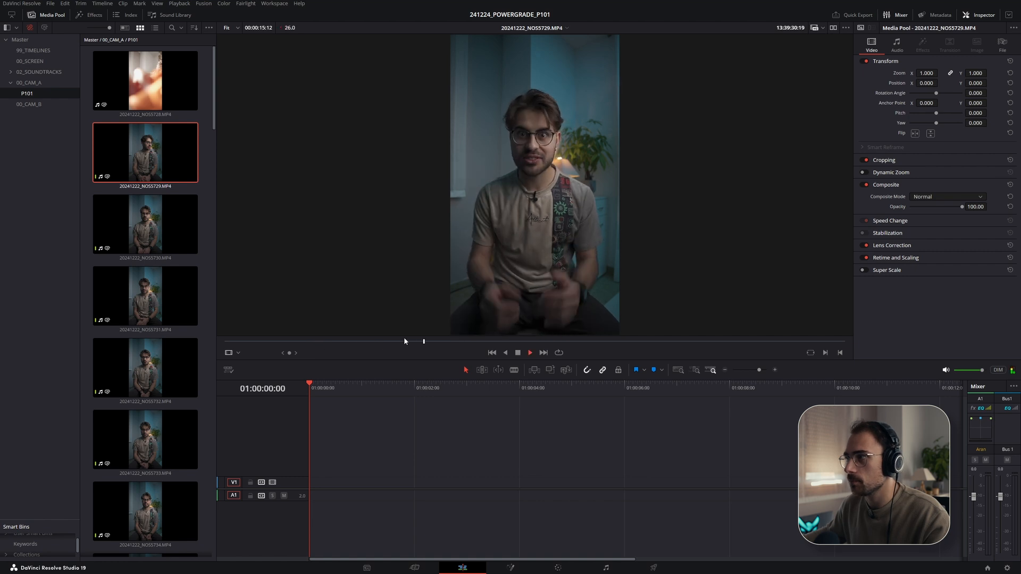
click(367, 341)
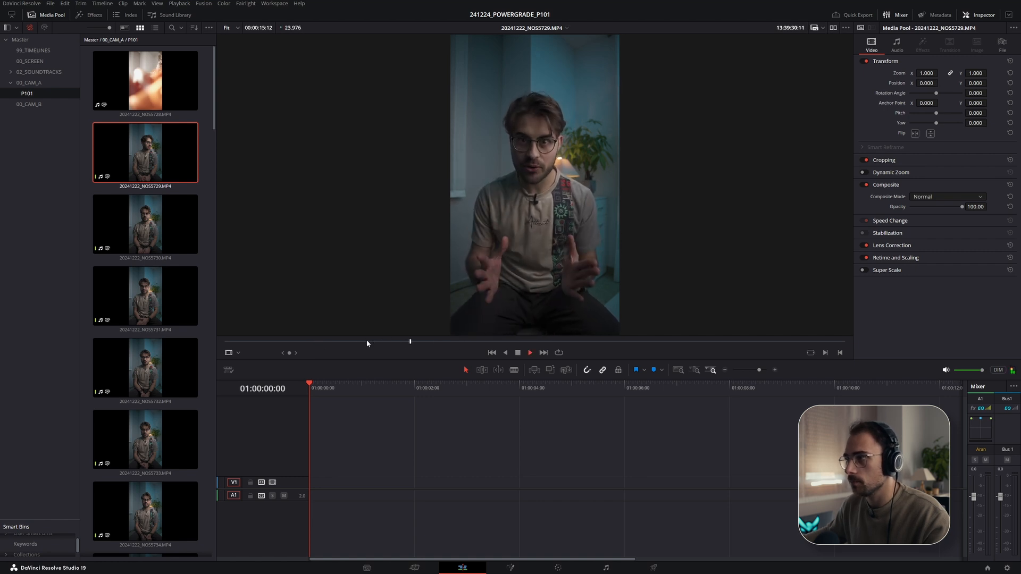
key(space)
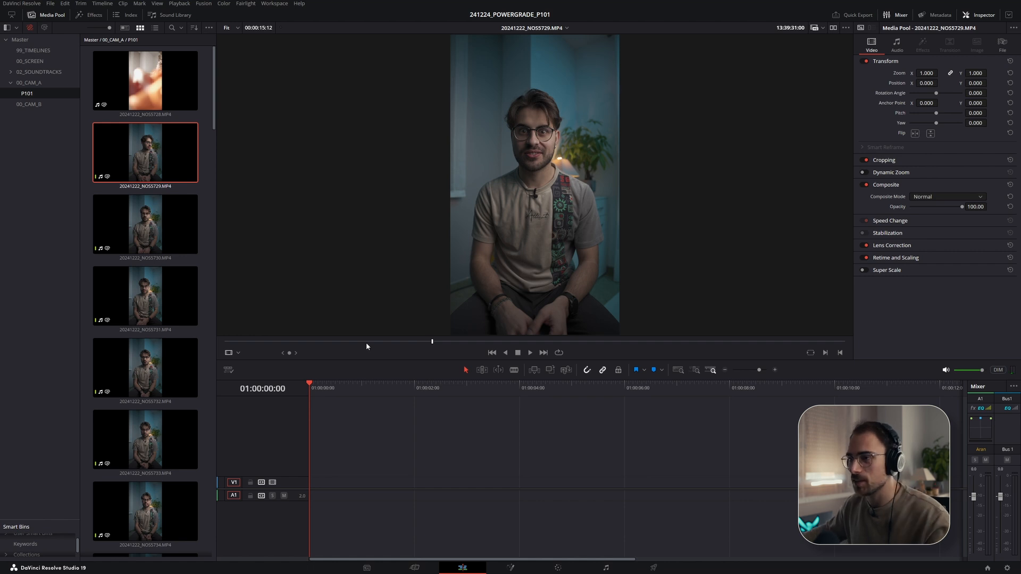
right_click(150, 157)
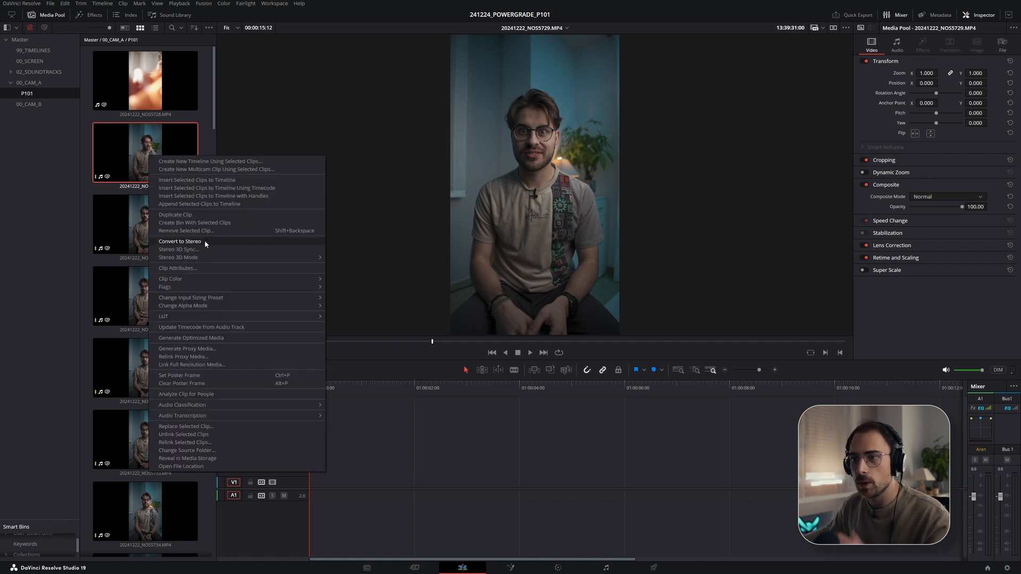
click(175, 268)
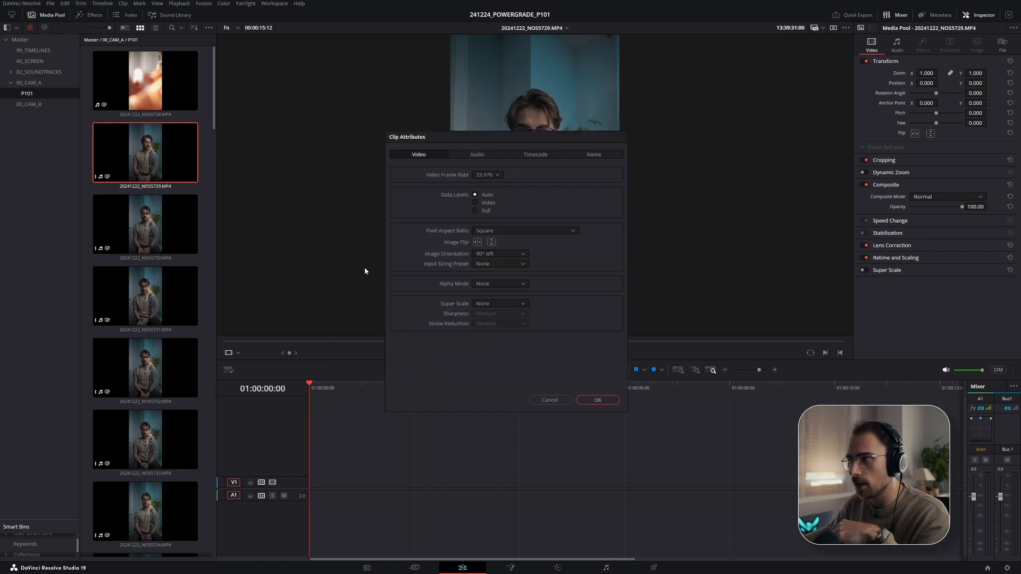
click(470, 158)
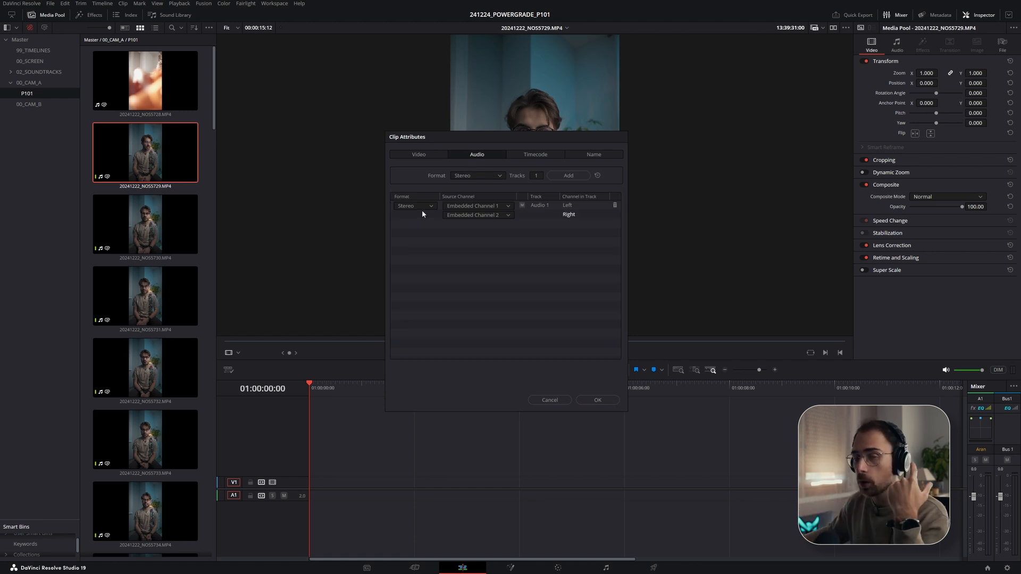
click(473, 216)
click(572, 215)
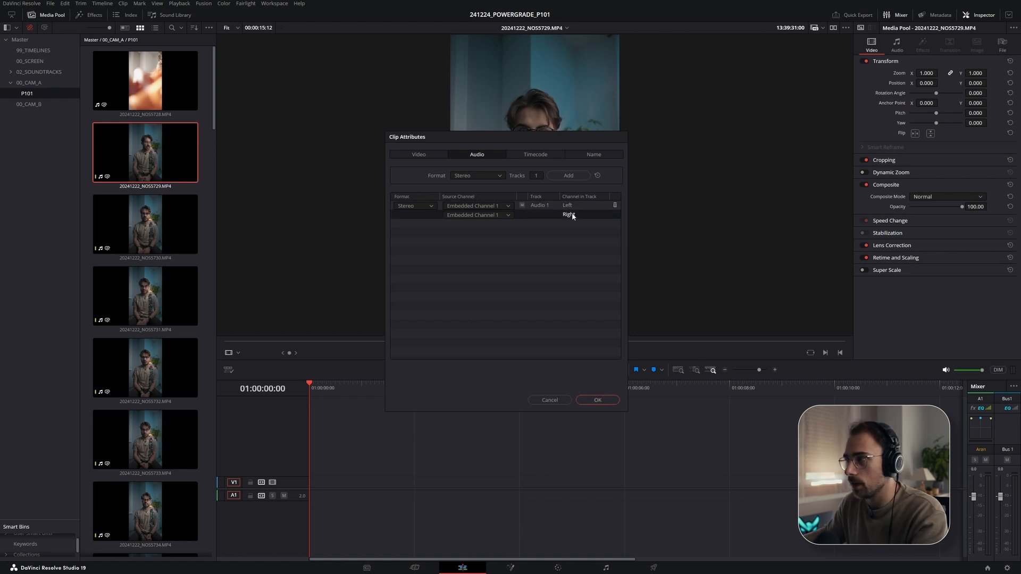
click(479, 215)
click(478, 225)
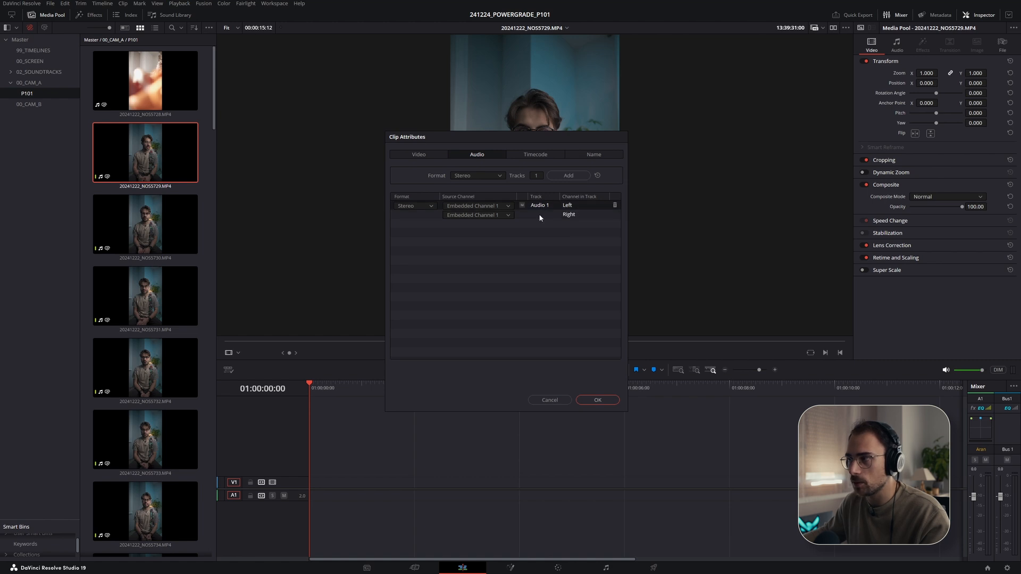
click(598, 403)
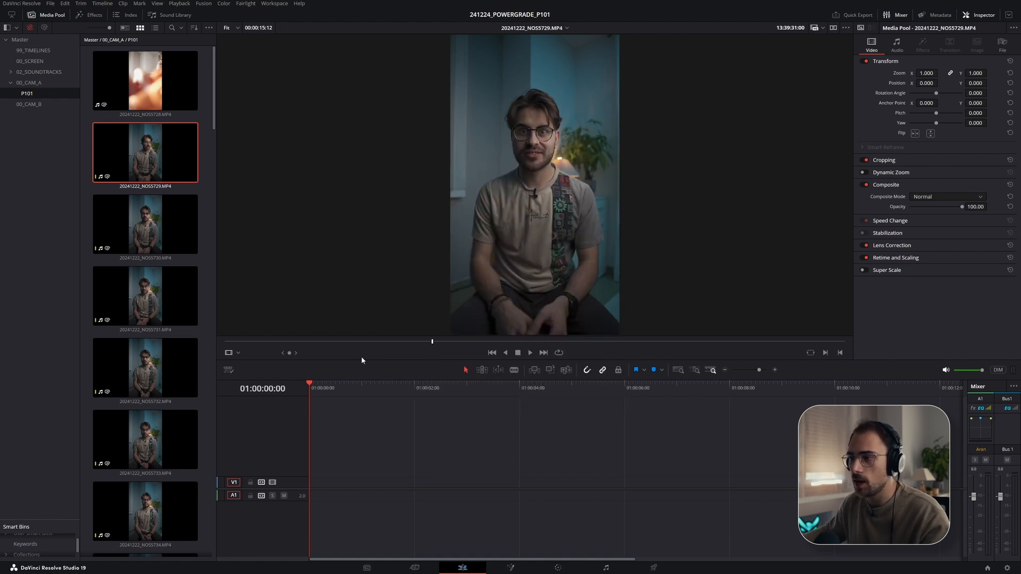
- Select all clips from 20241222_NOS5730 through 20241224_NOS5801 in the P101 bin
key(space)
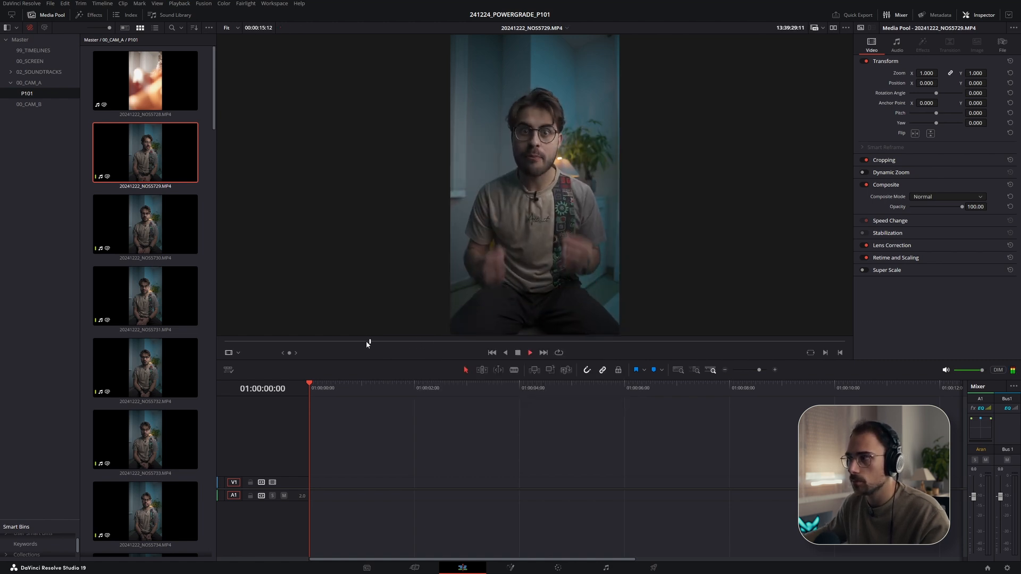
key(space)
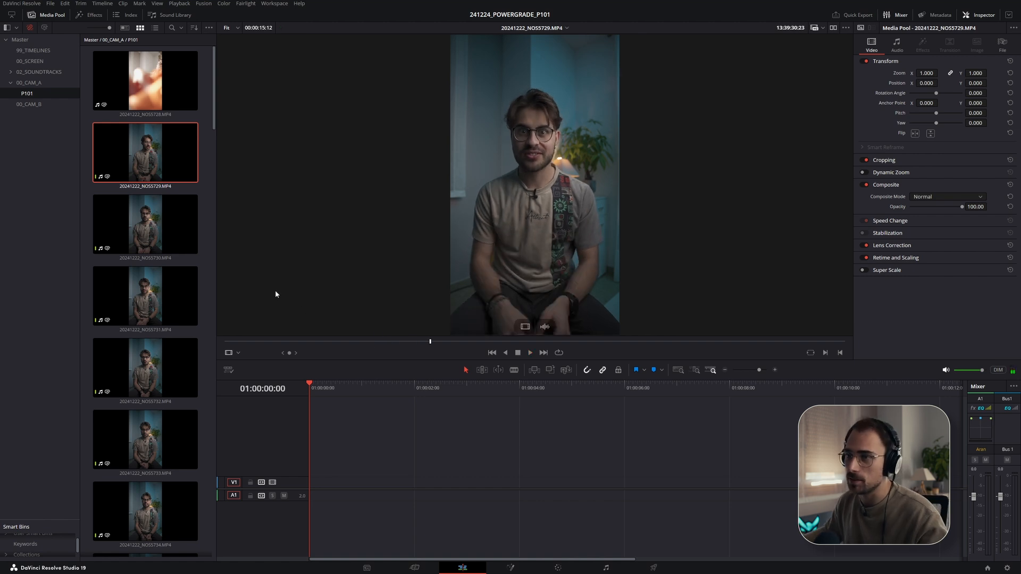
scroll(175, 218, down, 8)
scroll(160, 319, down, 15)
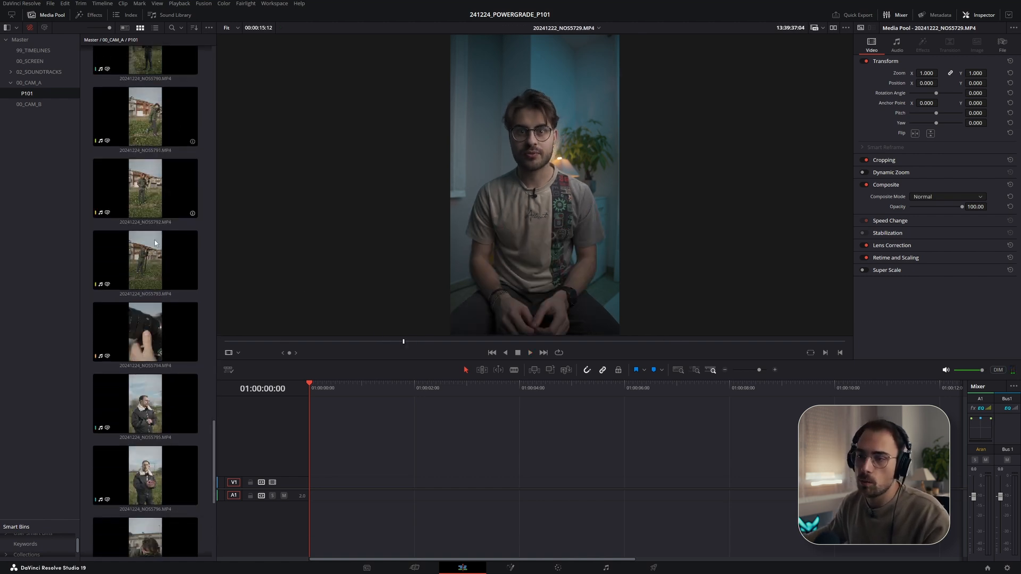
shift+click(144, 515)
right_click(147, 151)
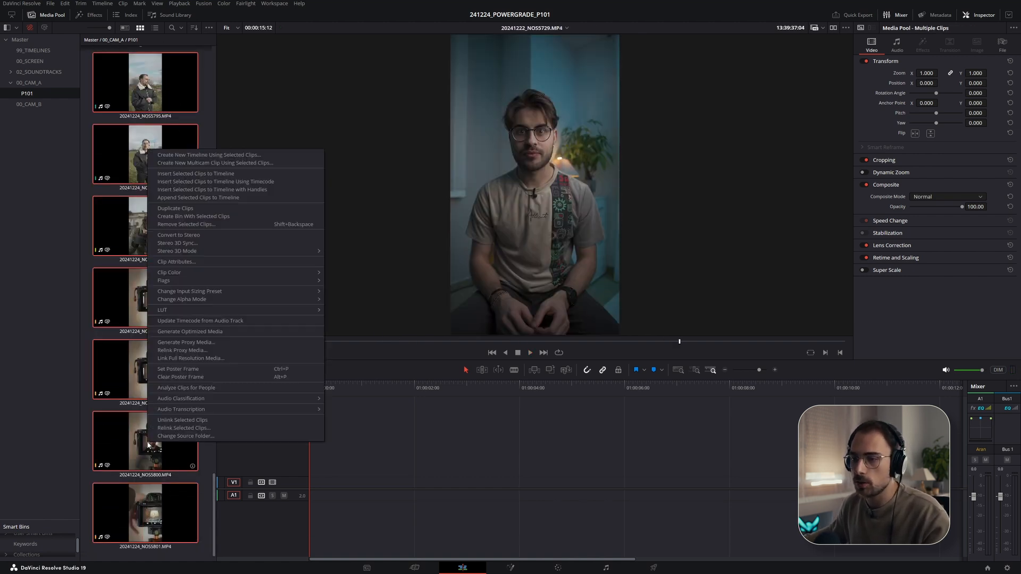
click(177, 262)
click(471, 215)
click(491, 226)
click(550, 401)
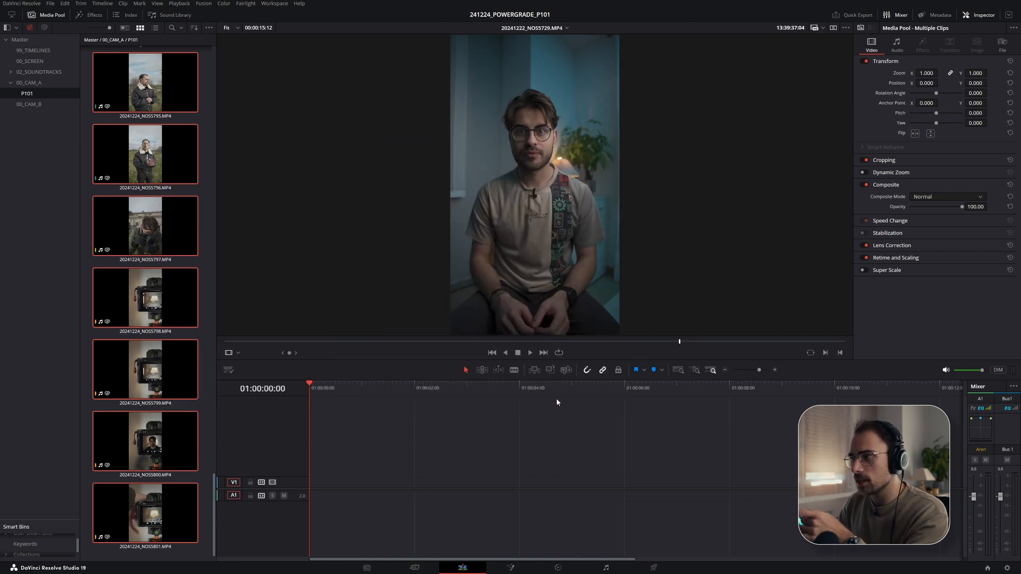
- Set the audio source of both stereo channels for the selected clips to Embedded Channel 1 in Clip Attributes
scroll(160, 223, up, 15)
scroll(153, 211, up, 2)
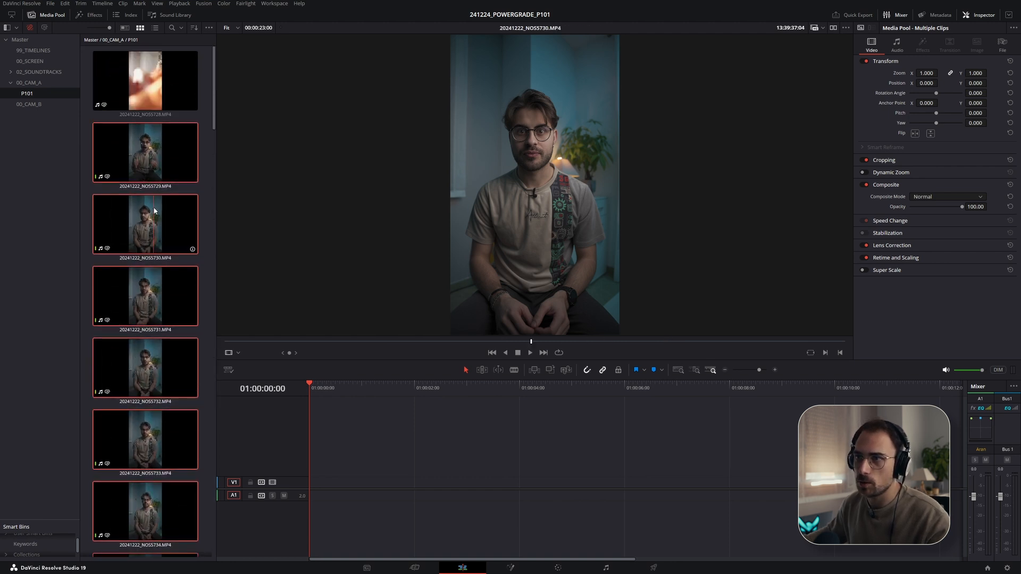
right_click(153, 224)
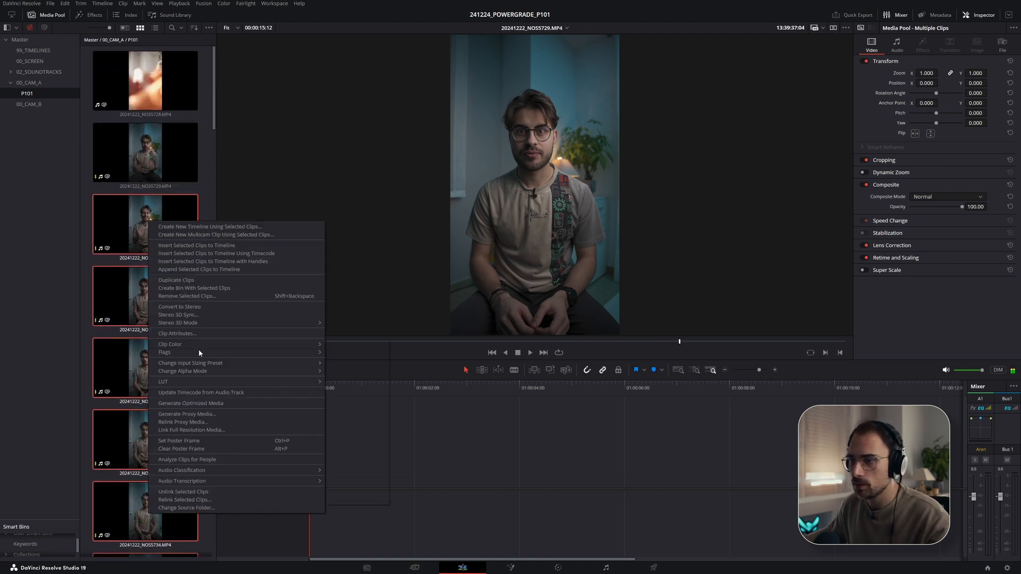
click(198, 333)
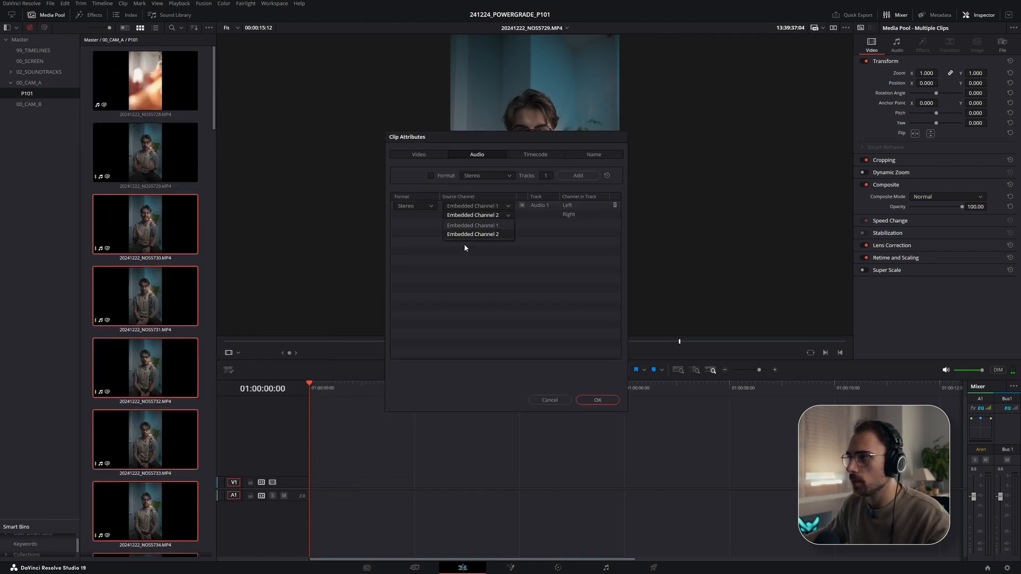
click(468, 225)
click(598, 400)
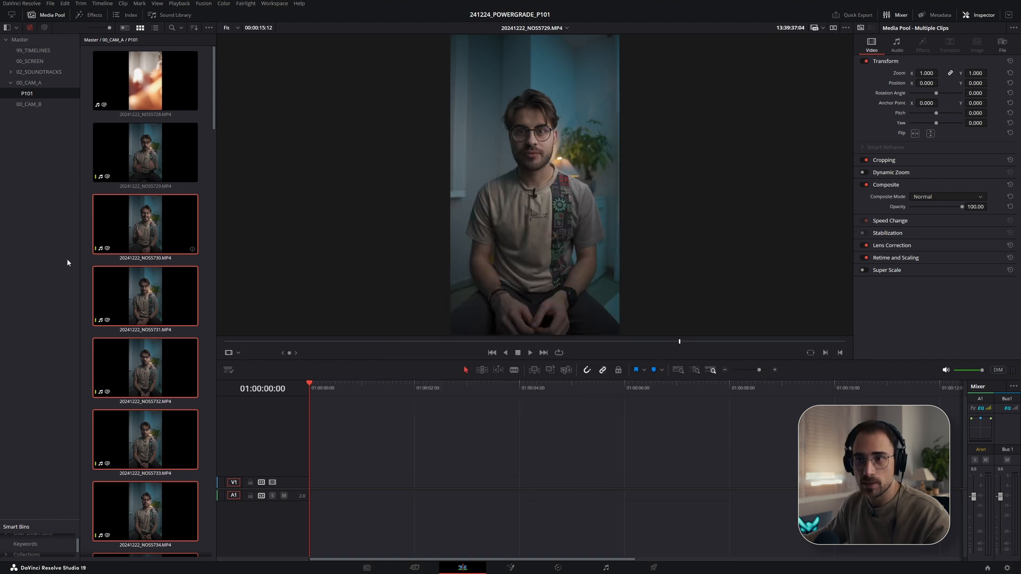
- Transcribe the audio of all clips in the P101 bin
click(90, 266)
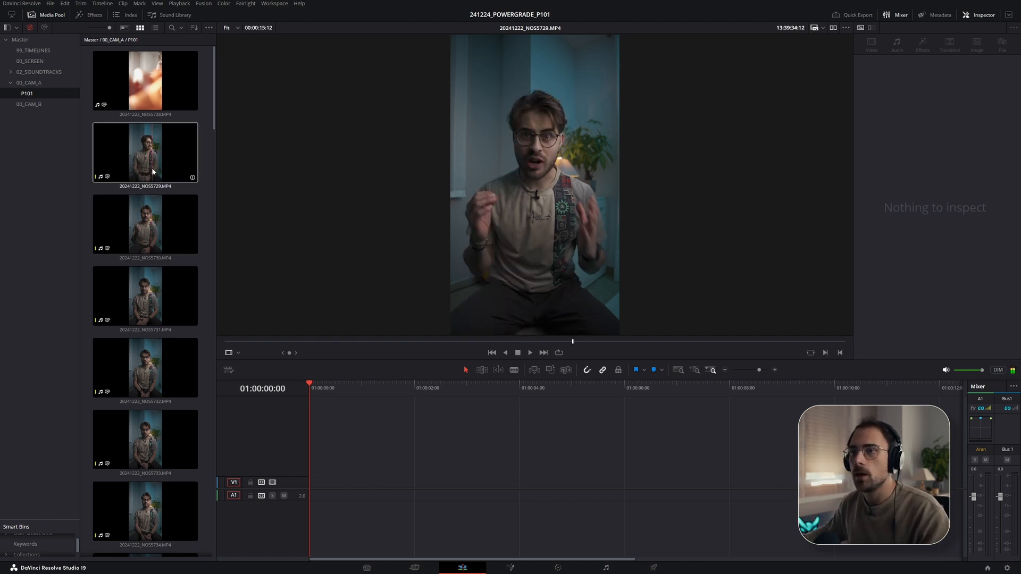
right_click(33, 96)
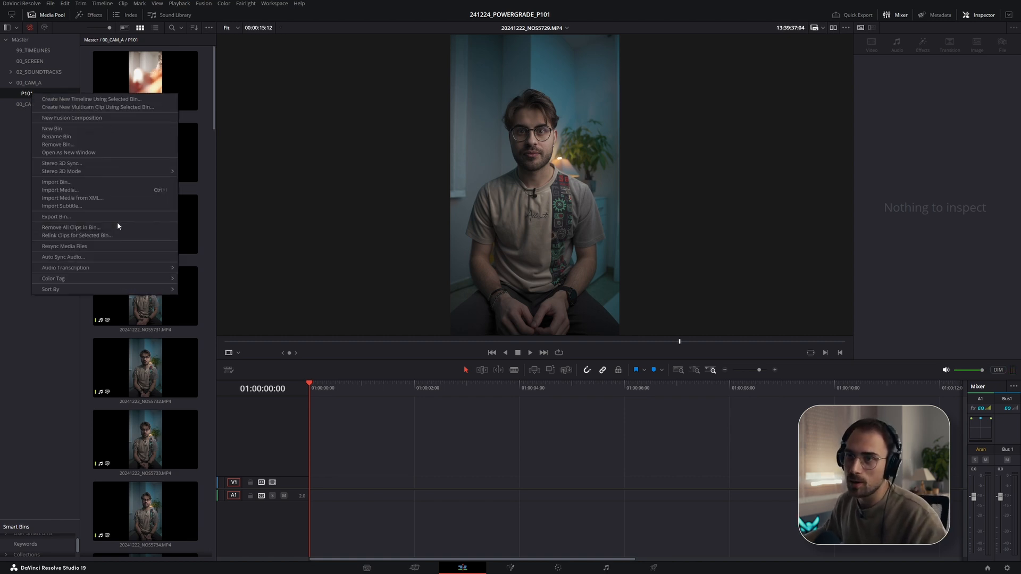
click(30, 140)
click(20, 39)
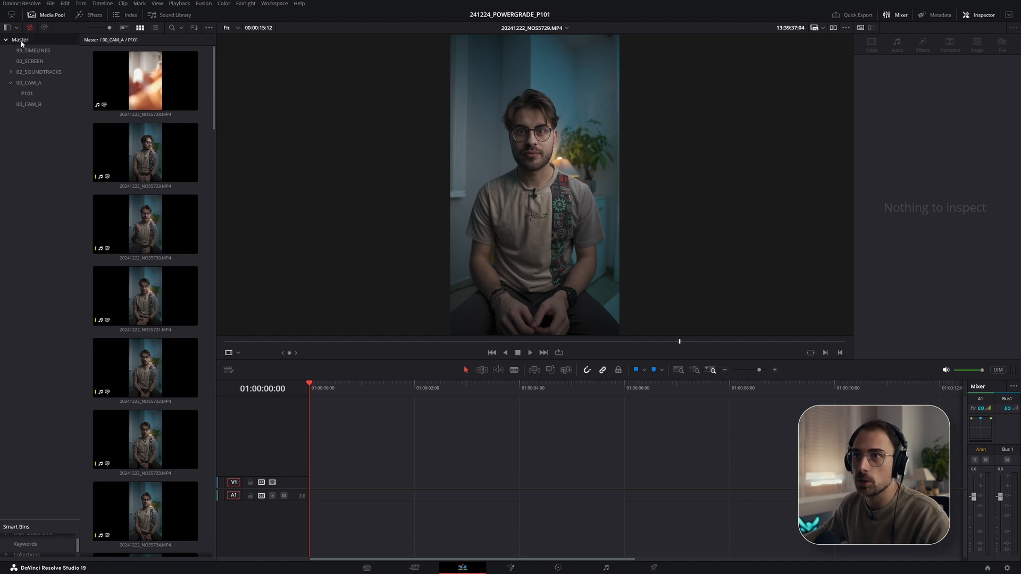
double_click(147, 105)
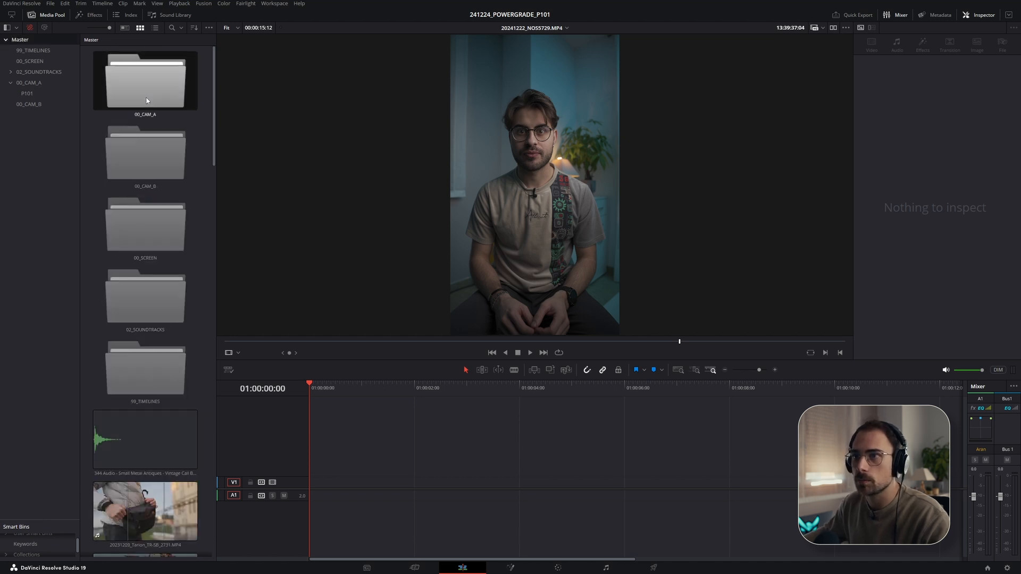
scroll(165, 190, down, 10)
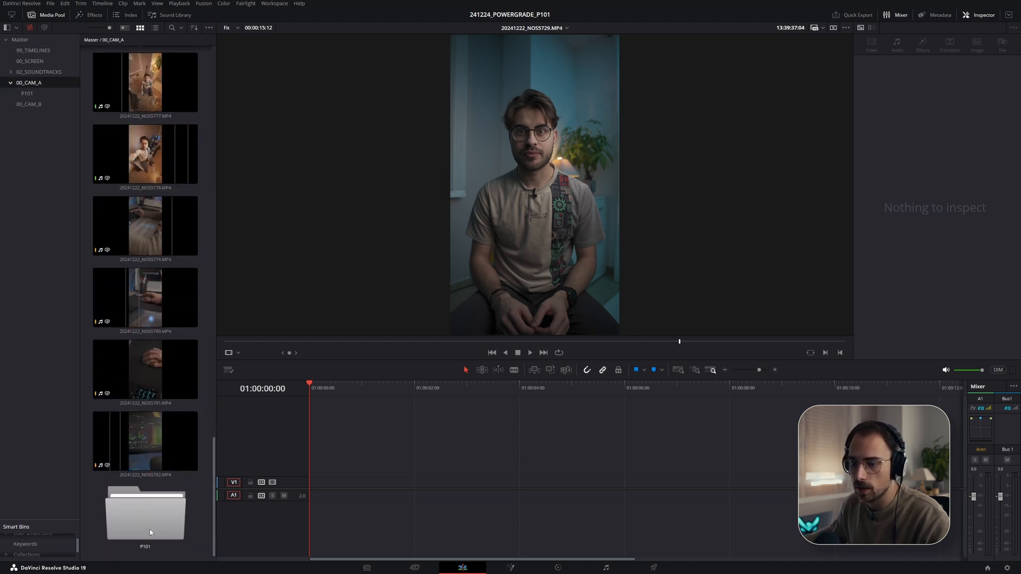
right_click(149, 513)
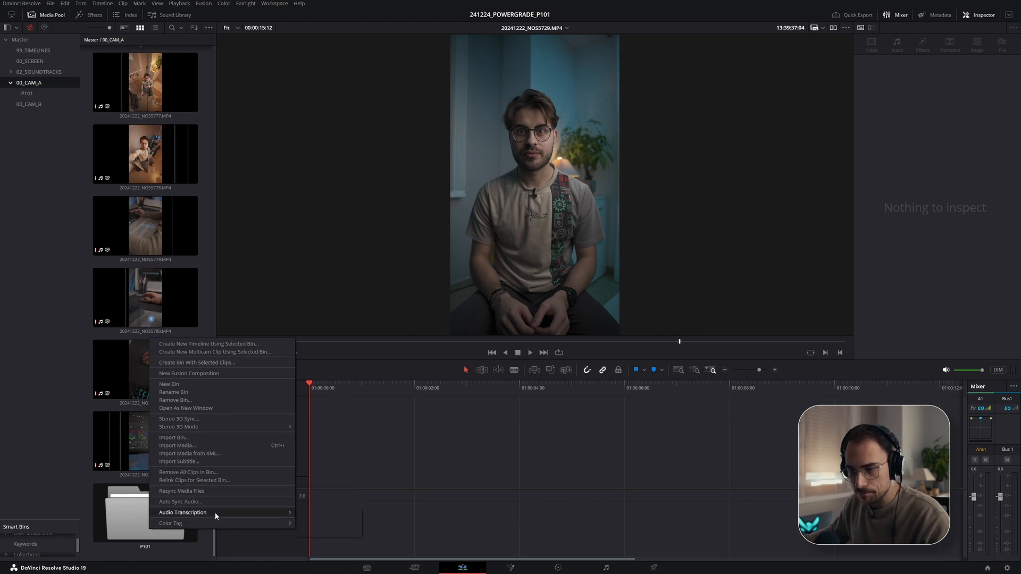
mouse_move(217, 516)
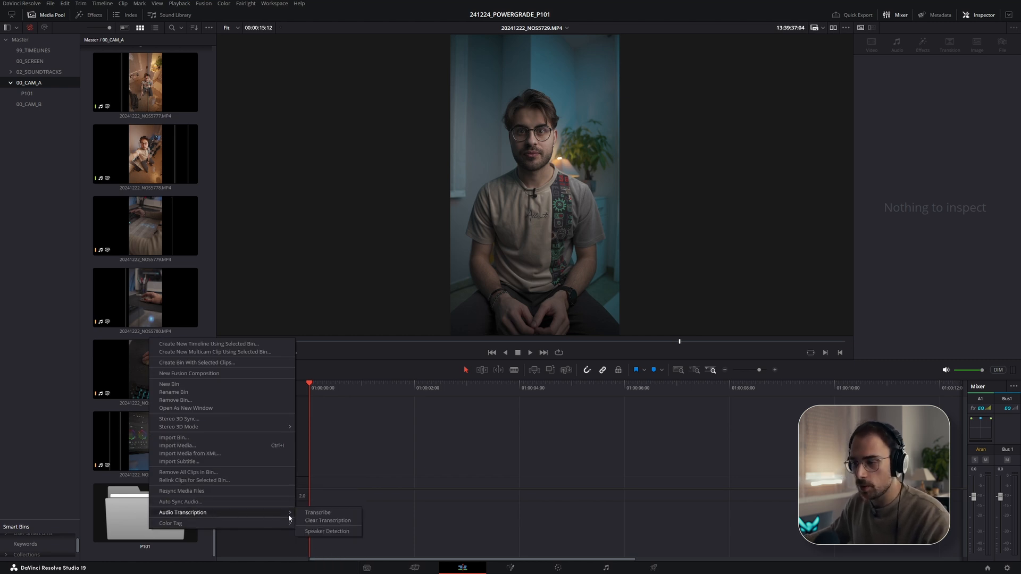
click(315, 513)
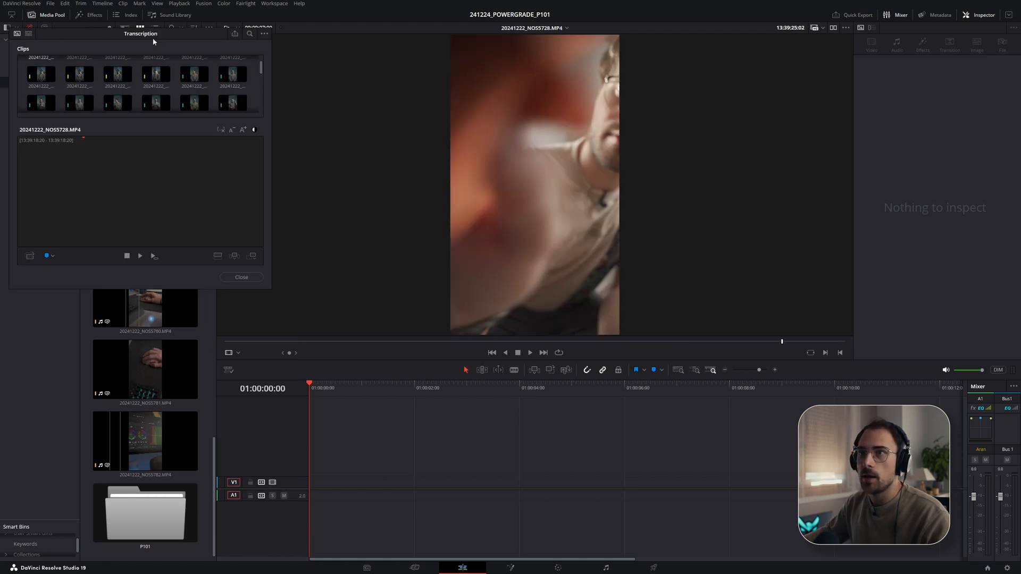
- Review the clips listed in the Transcription window and close it
drag(130, 33, 311, 116)
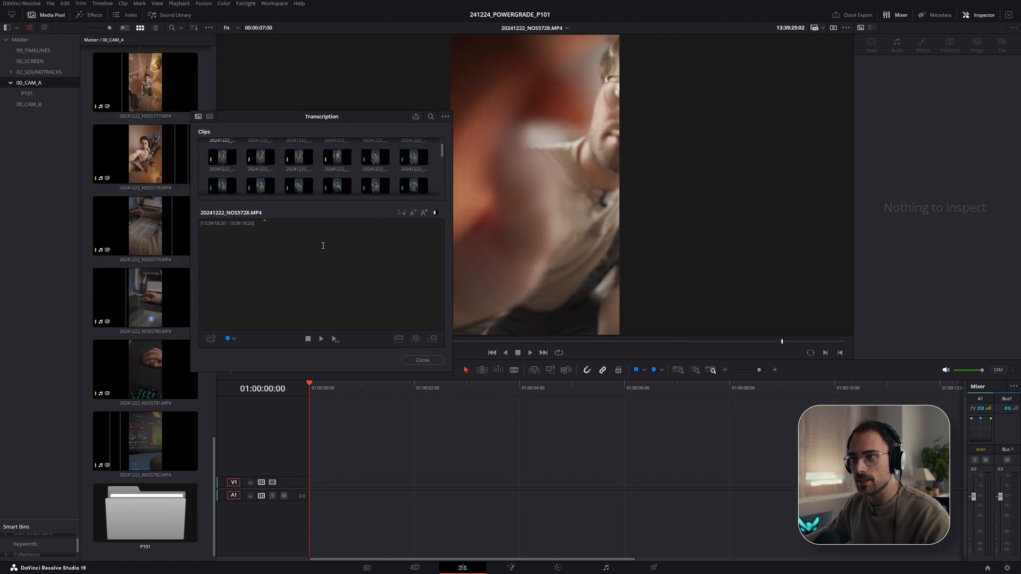
scroll(348, 185, down, 5)
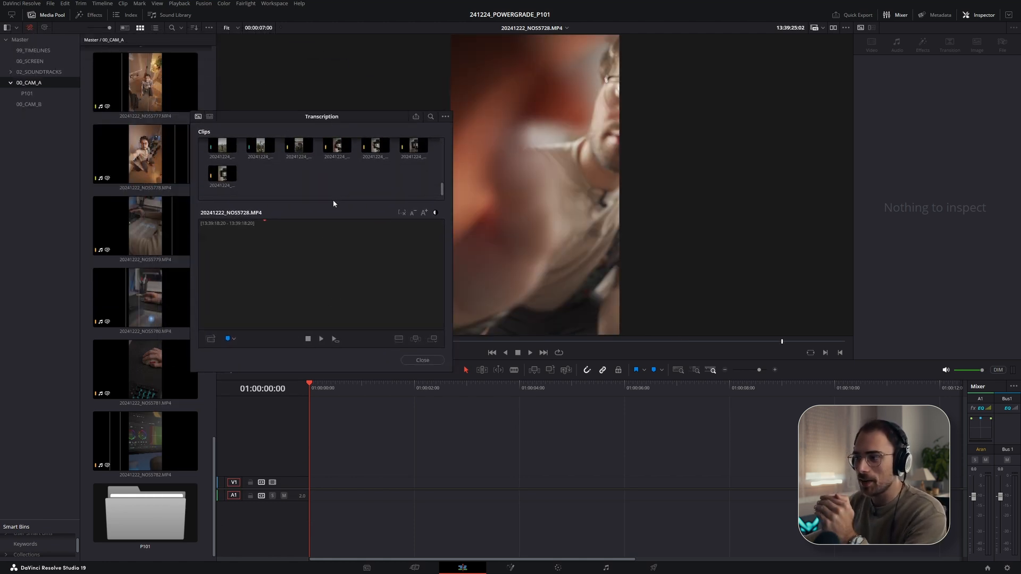
click(423, 361)
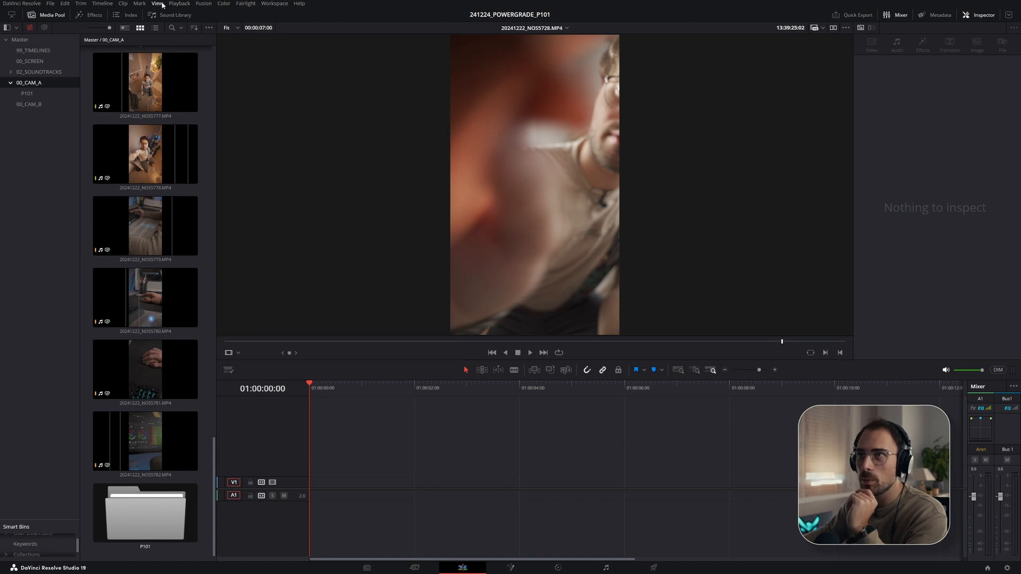
- Apply a color tag to the P101 bin
right_click(41, 84)
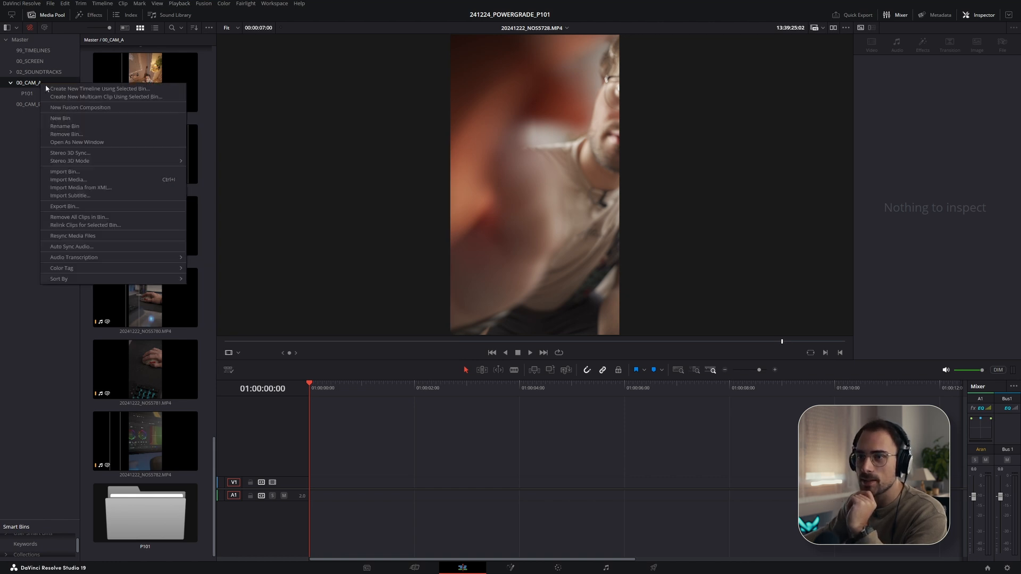
click(26, 93)
right_click(28, 92)
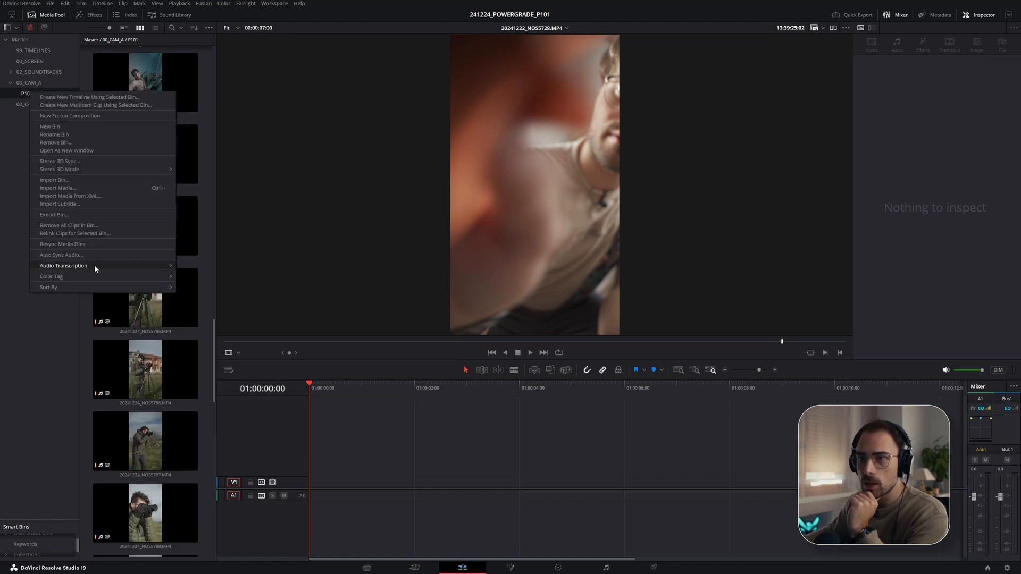
mouse_move(167, 268)
click(199, 275)
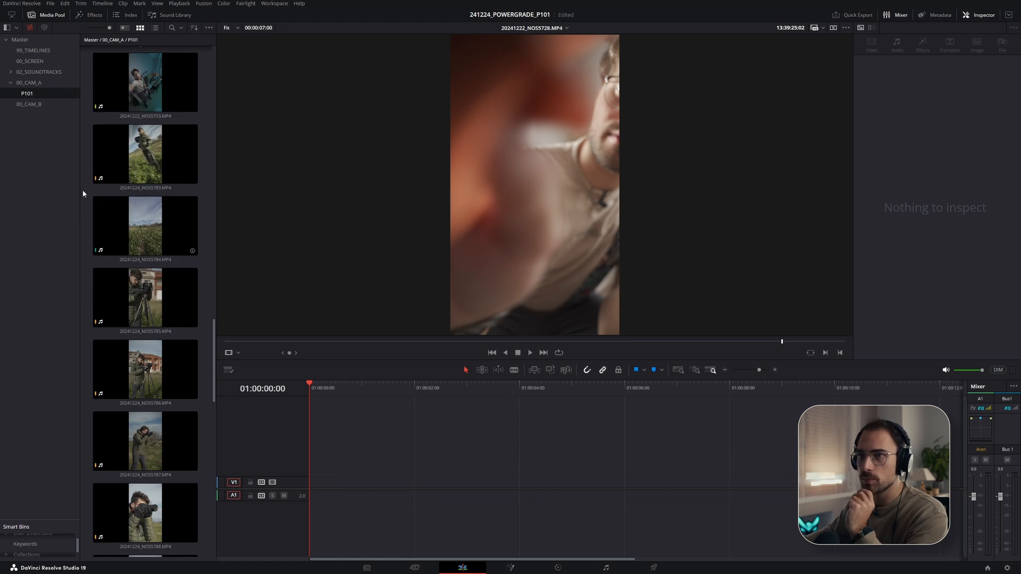
- Browse the clips in the P101 and 00_CAM_A bins
scroll(154, 393, down, 3)
scroll(157, 389, up, 6)
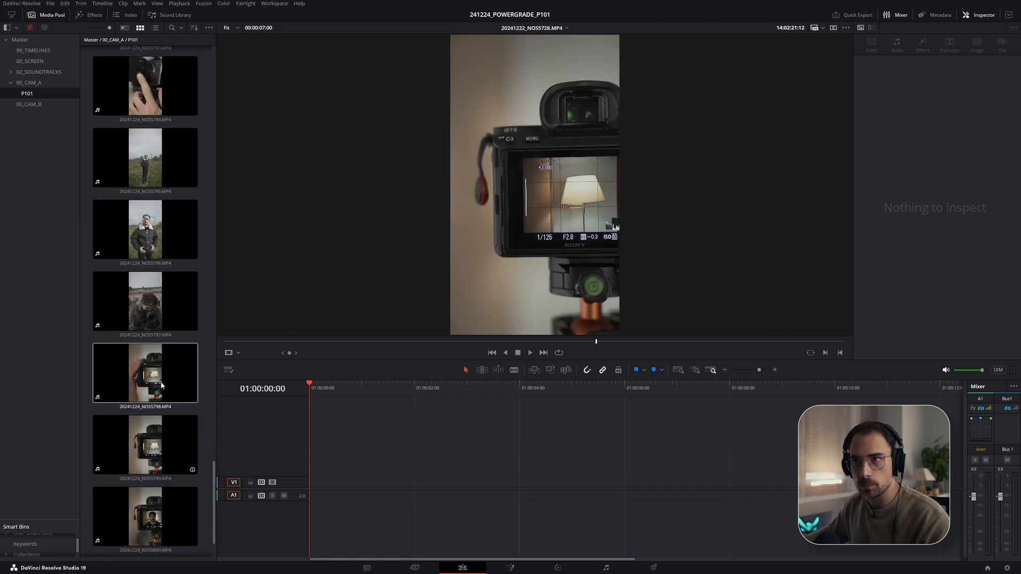
click(32, 82)
scroll(158, 266, down, 4)
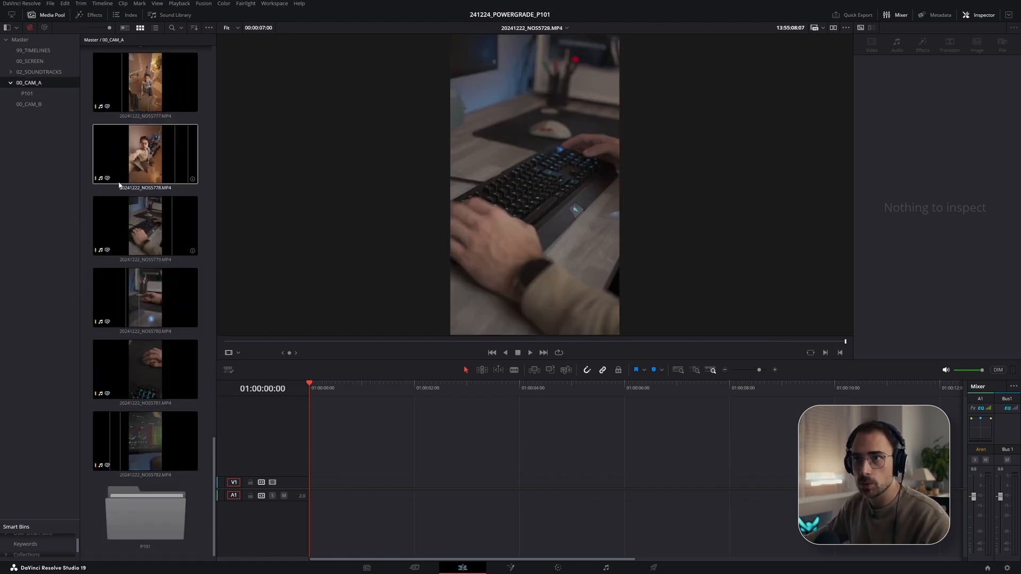
- Return to the P101 bin inside 00_CAM_A and start audio transcription of all its clips
click(47, 93)
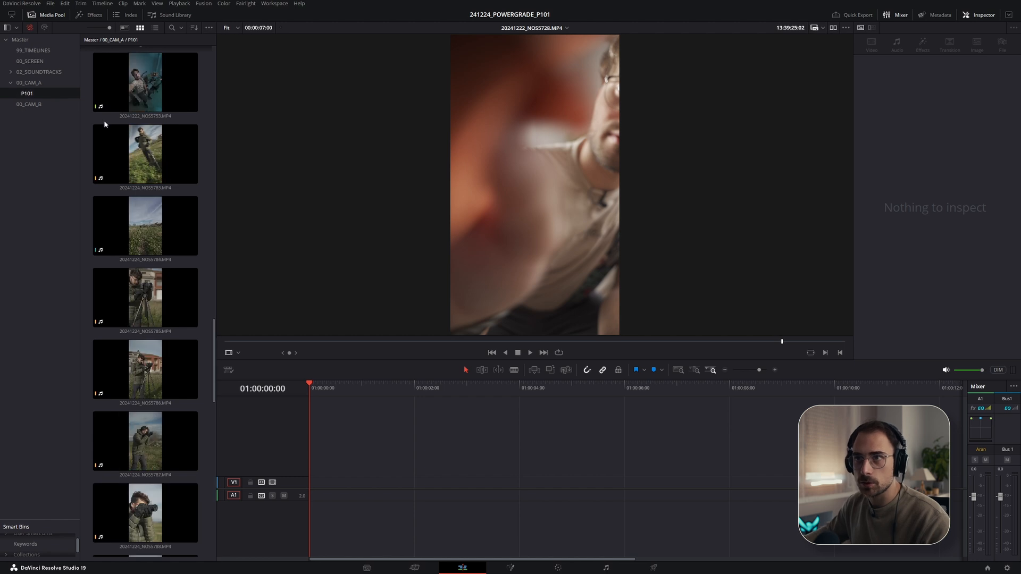
click(93, 42)
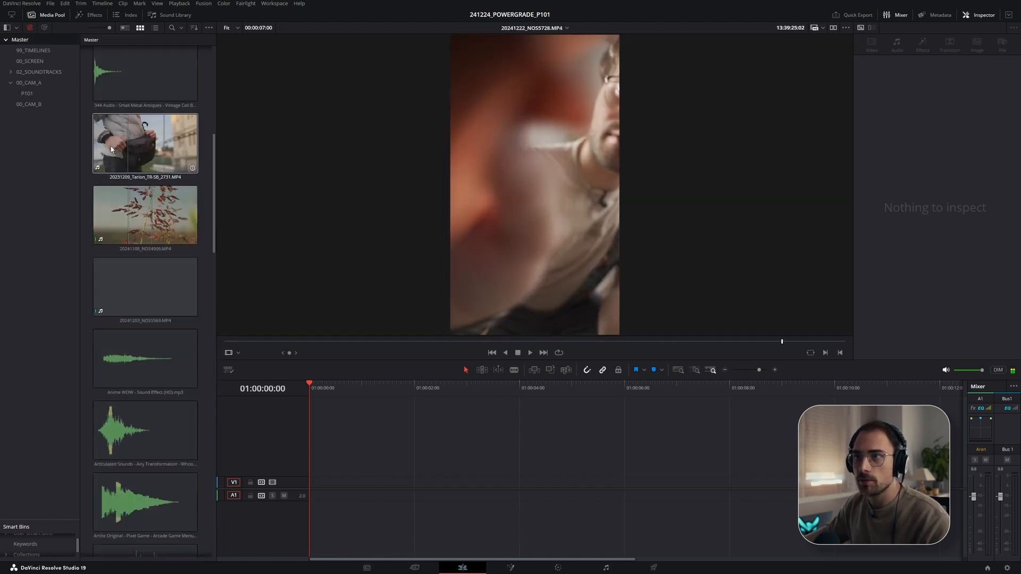
scroll(152, 350, down, 15)
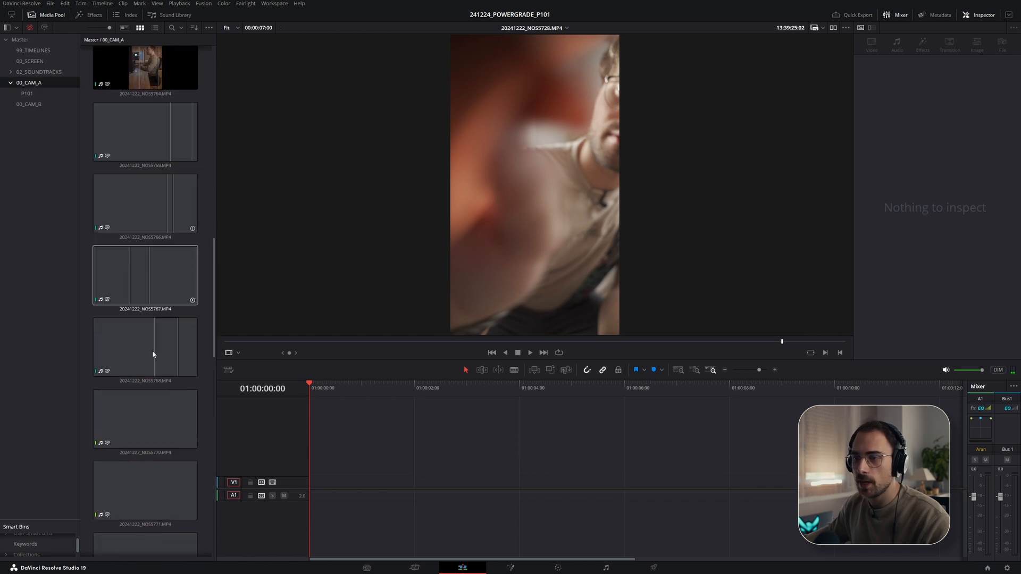
click(143, 513)
right_click(148, 515)
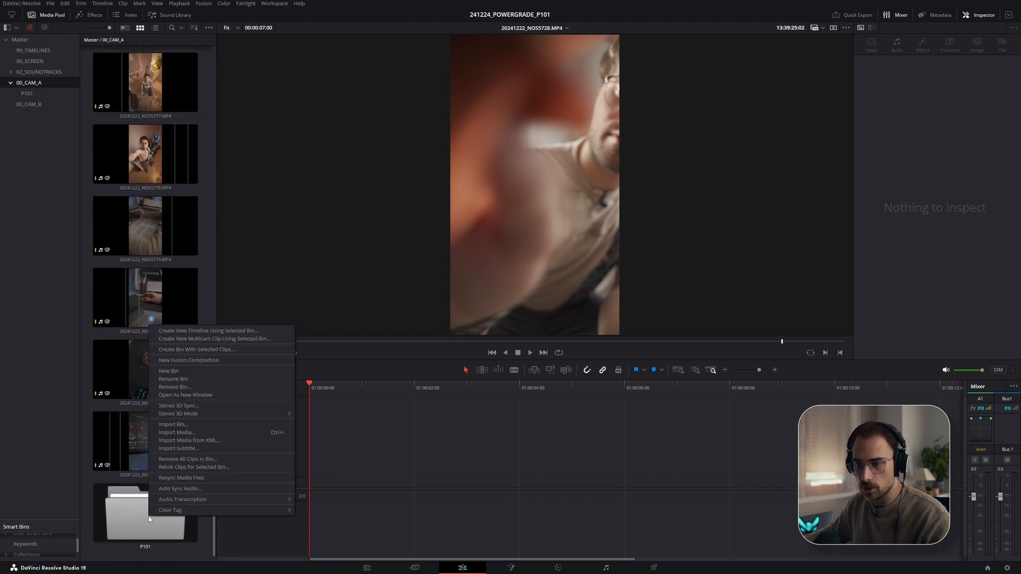
mouse_move(247, 500)
click(306, 499)
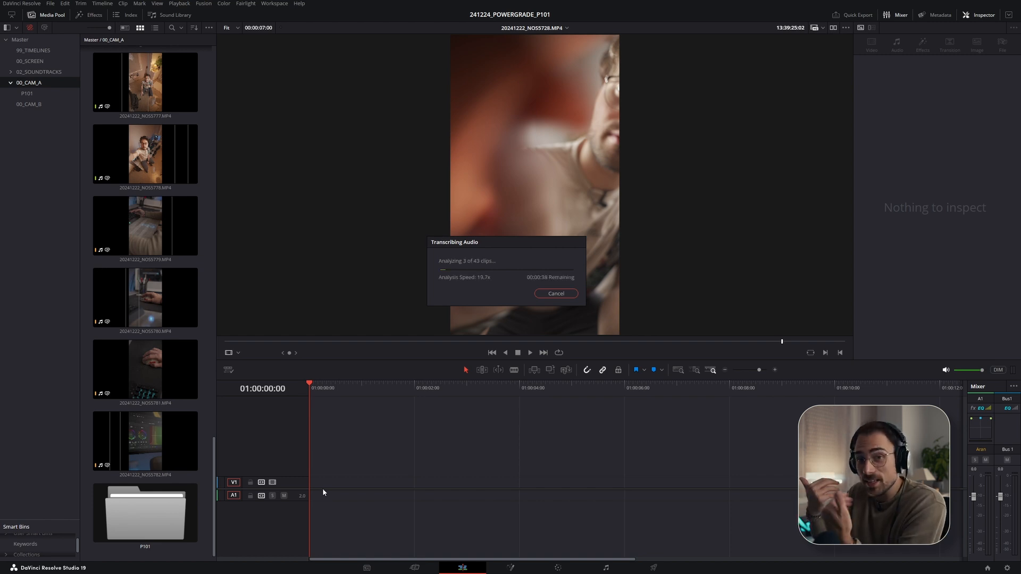
- Switch to the P101 Script page and read through the technical script table while transcription runs
key(alt+Tab)
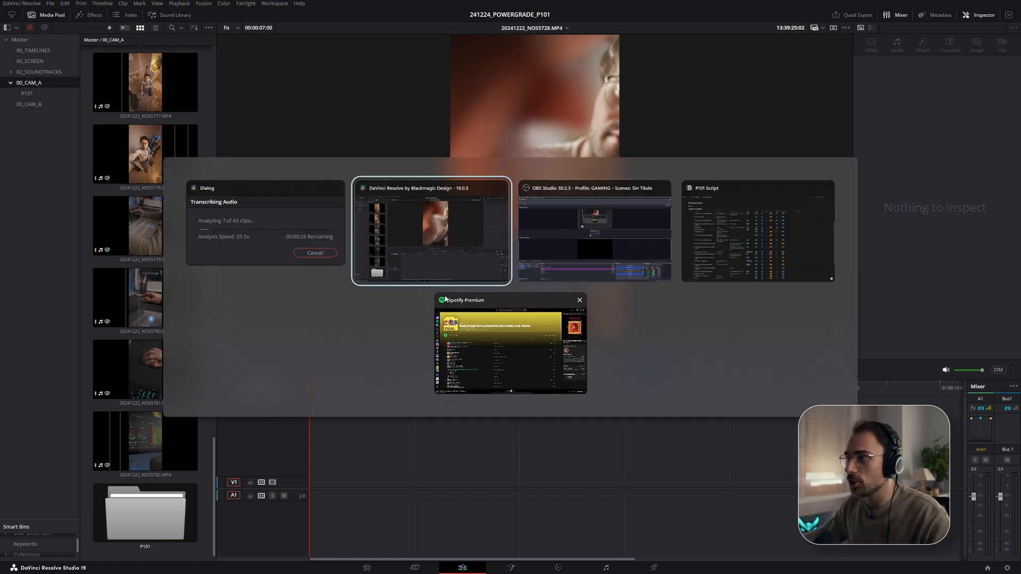
click(569, 235)
key(alt+Tab)
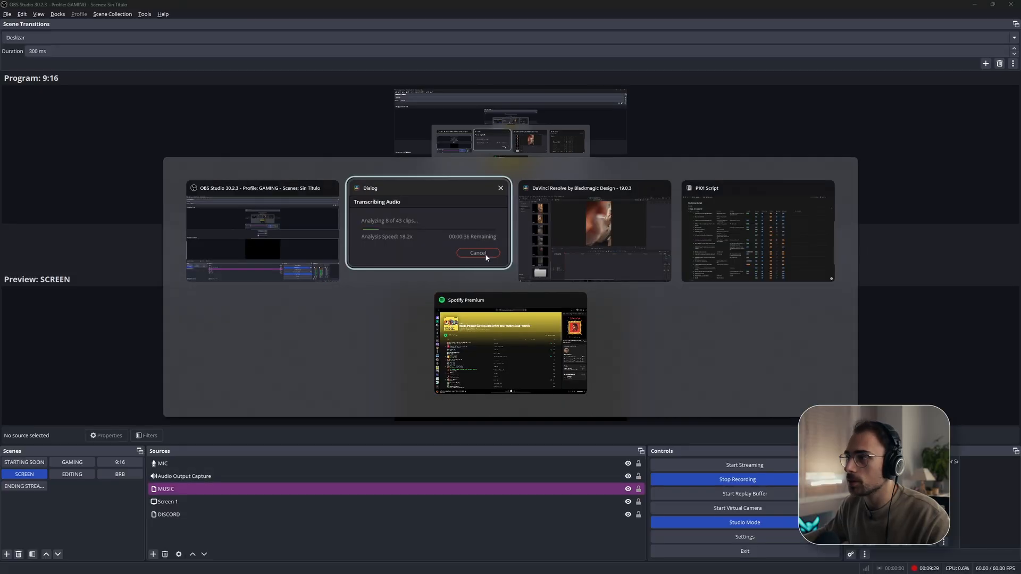
key(alt+Tab)
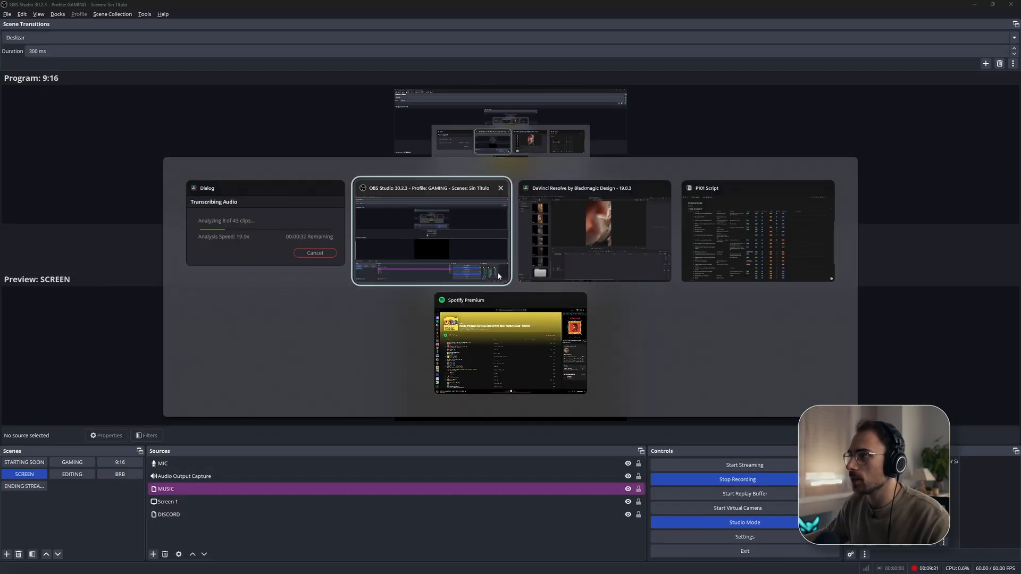
key(alt+Tab)
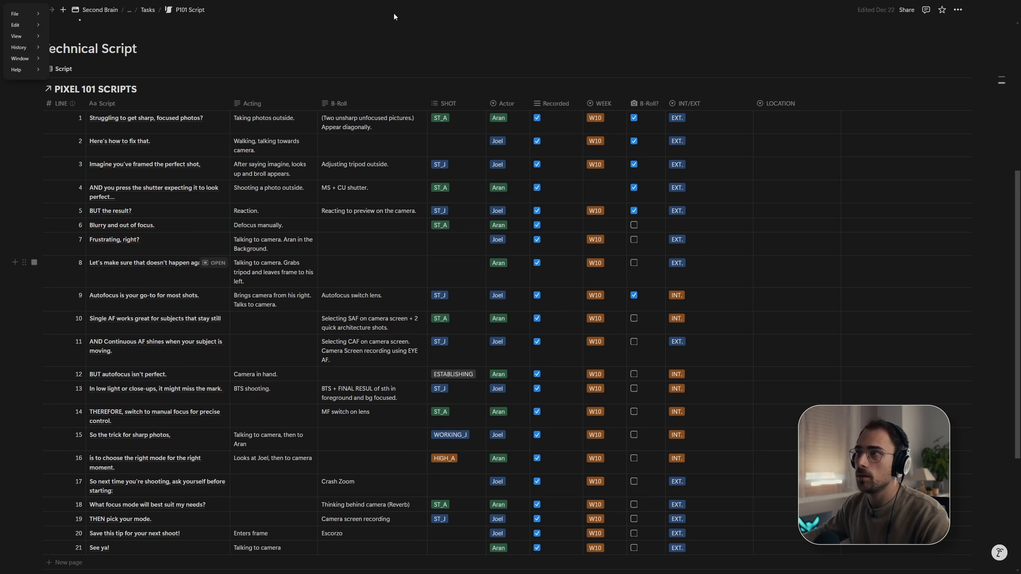
click(372, 11)
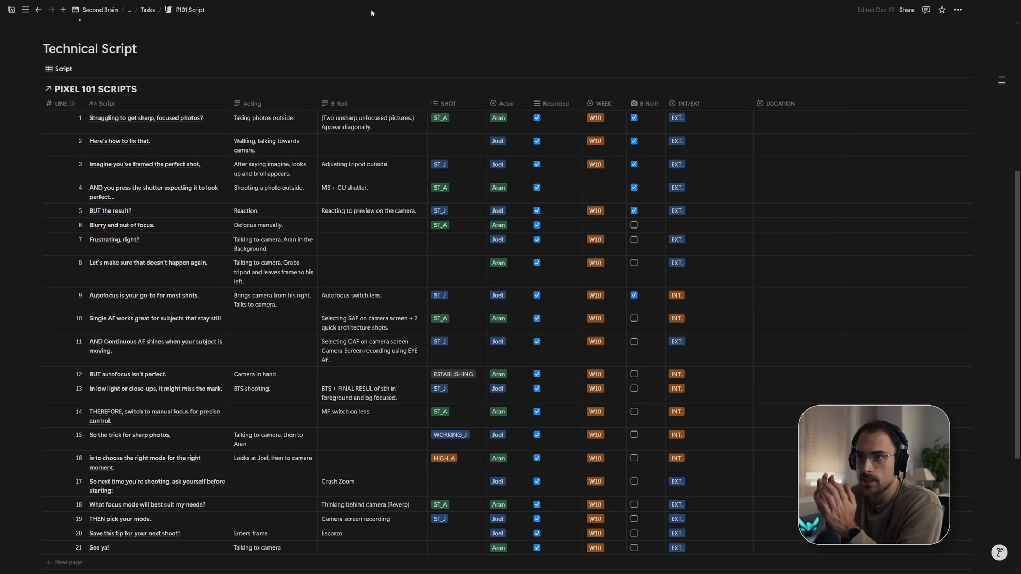
scroll(223, 194, up, 5)
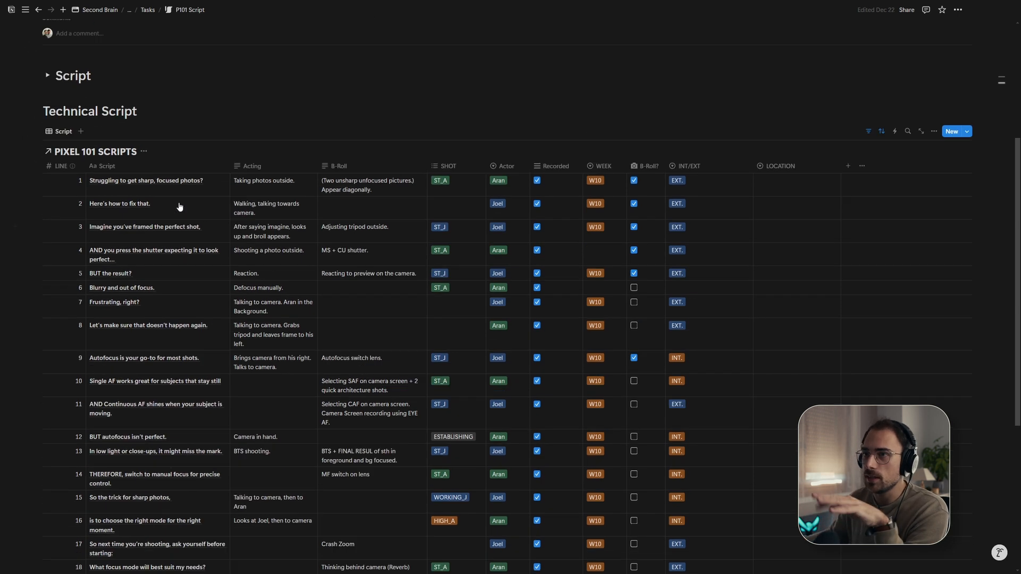
scroll(181, 287, down, 2)
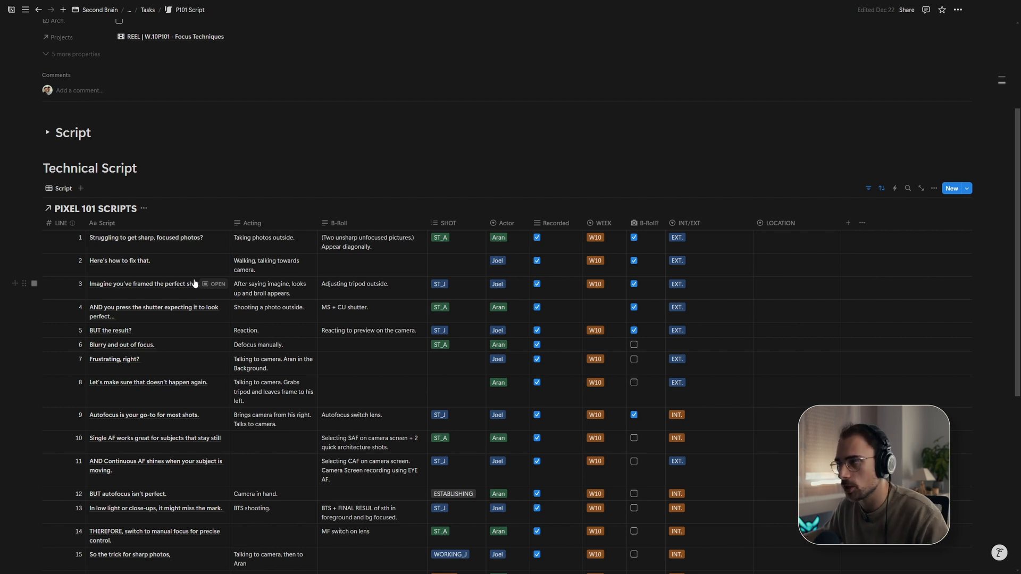
- Return to Resolve, review the transcribed clips in the Transcription window, and close it
key(alt+Tab)
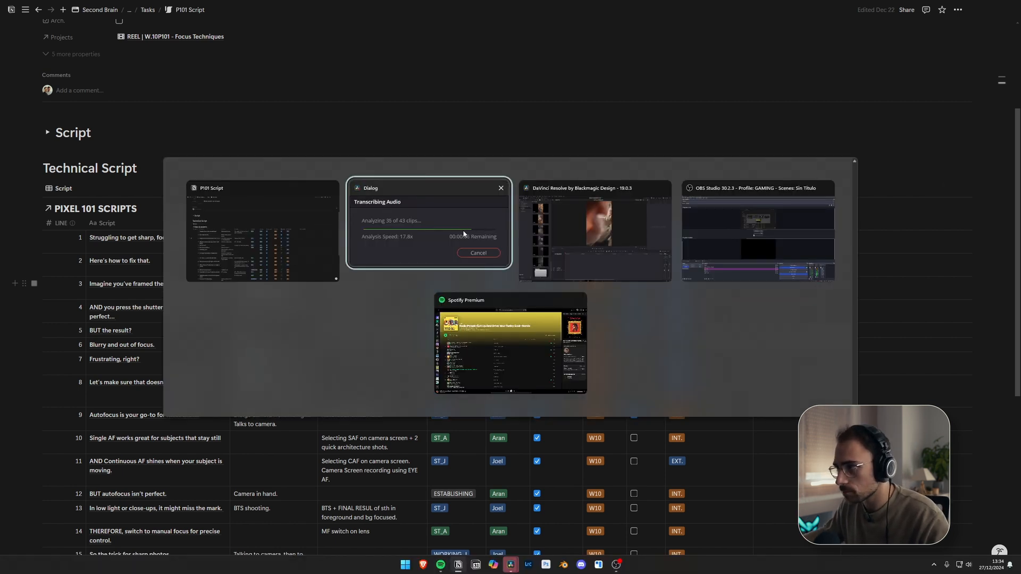
key(alt+Tab)
click(610, 237)
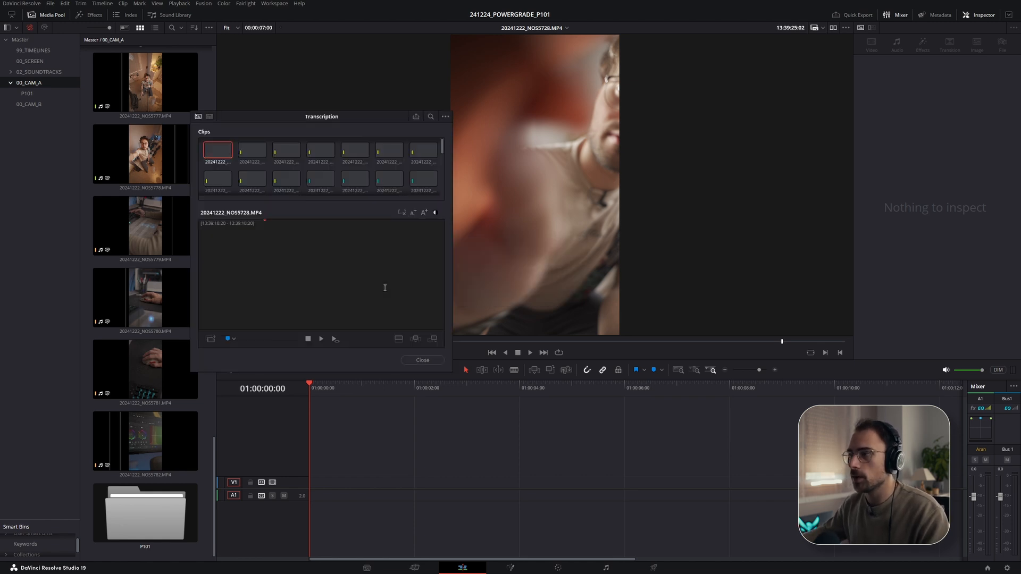
drag(312, 126, 330, 100)
scroll(348, 155, down, 10)
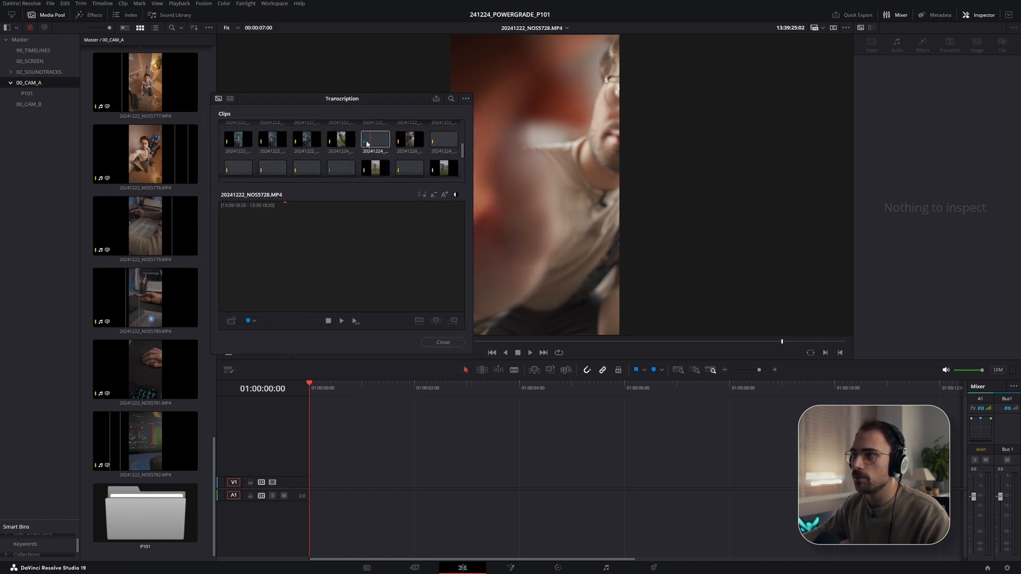
scroll(332, 163, up, 10)
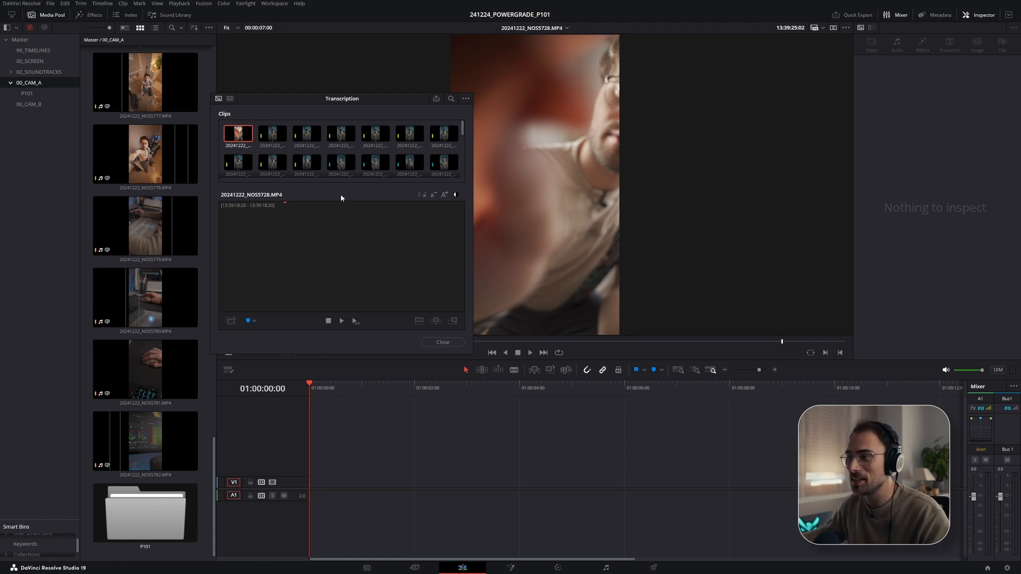
click(430, 344)
scroll(169, 235, up, 10)
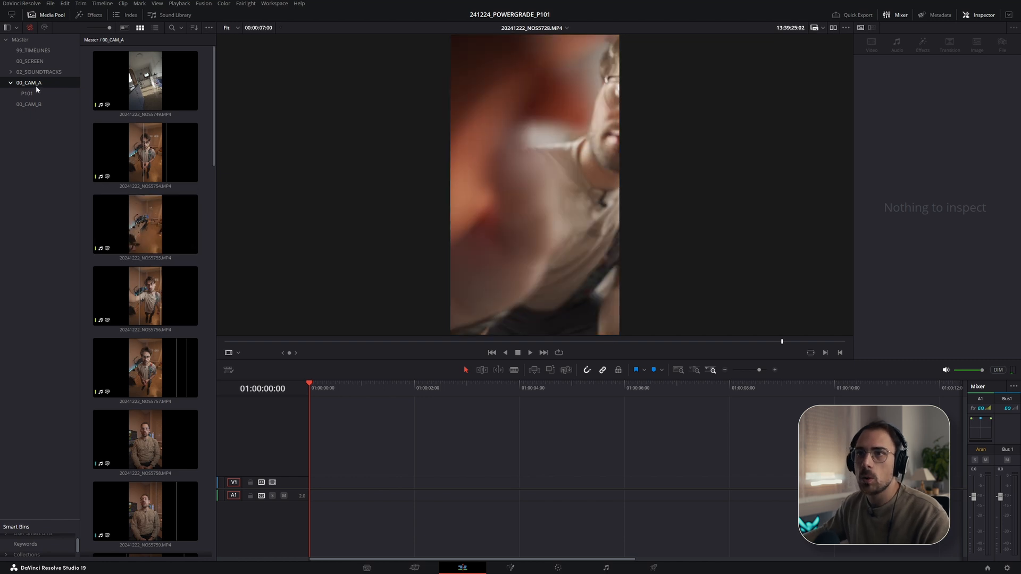
key(alt+Tab)
click(410, 296)
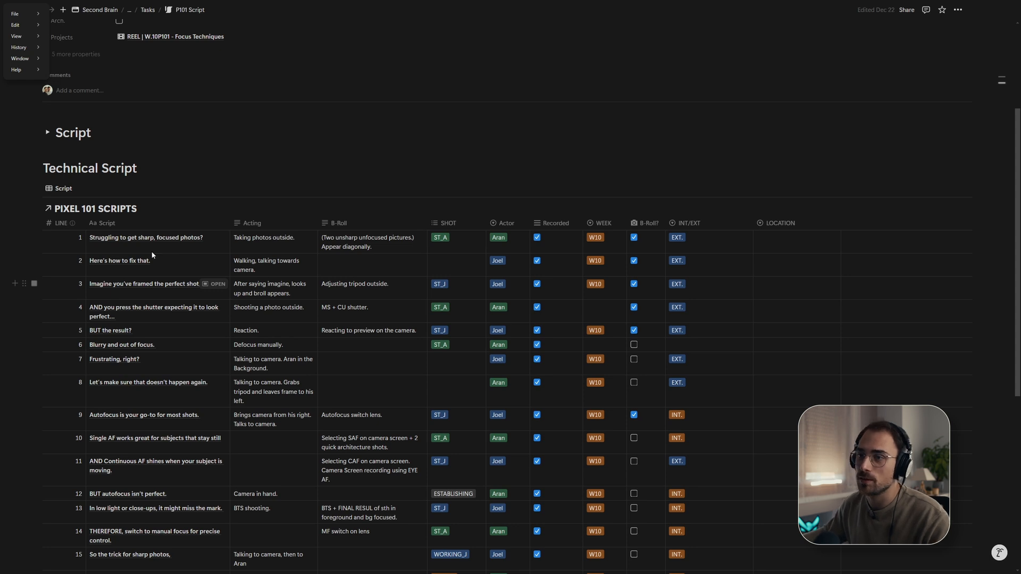
key(alt+Tab)
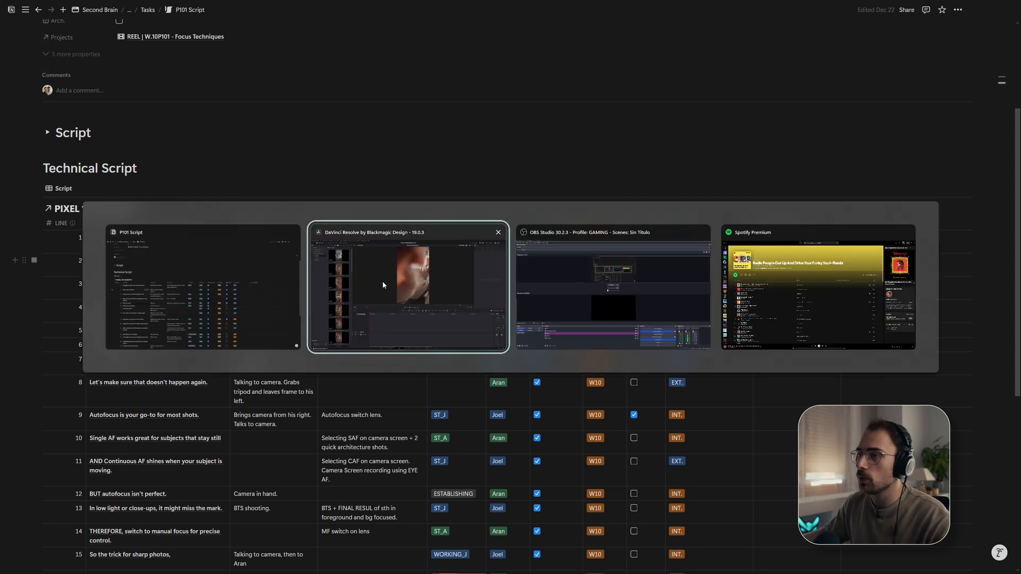
- Open the 00_CAM_A bin's transcription and search the transcripts for SHARP
right_click(43, 82)
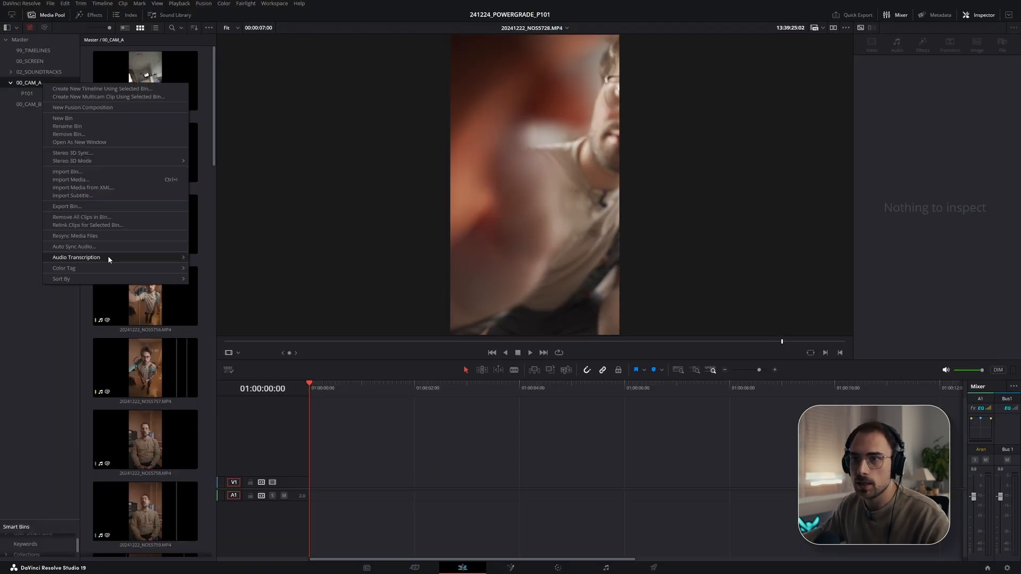
mouse_move(102, 260)
click(212, 258)
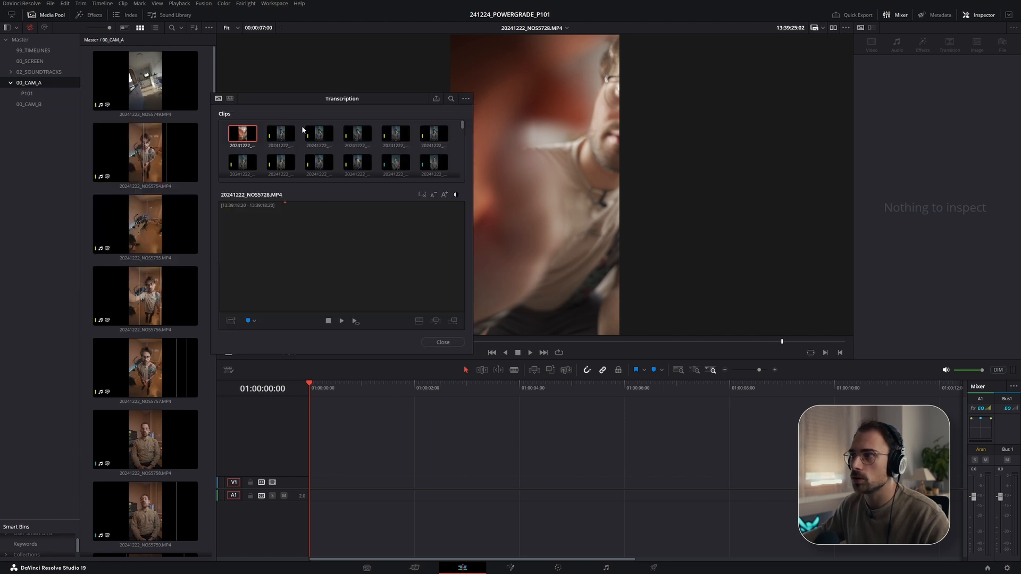
drag(403, 97, 520, 169)
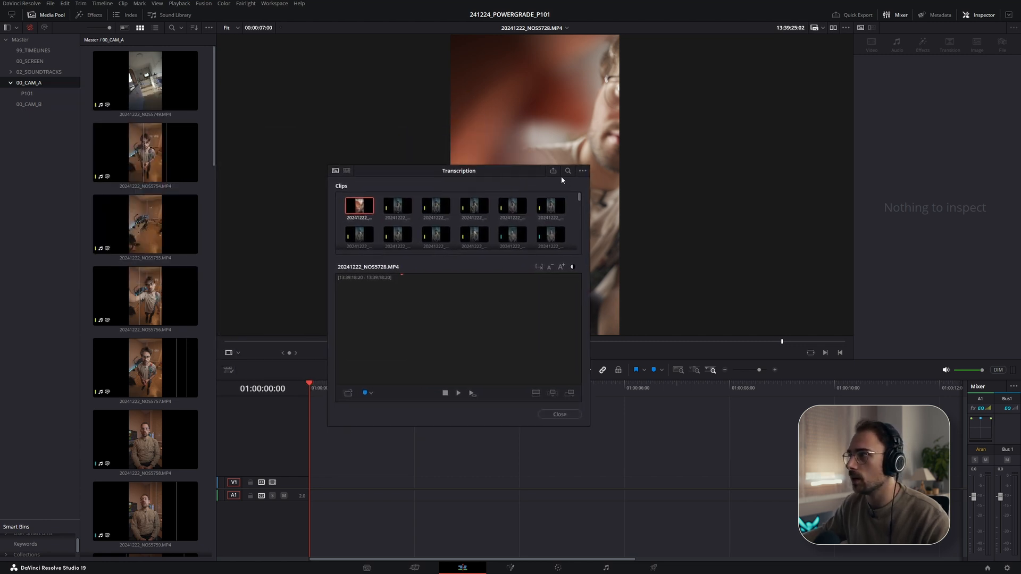
click(568, 171)
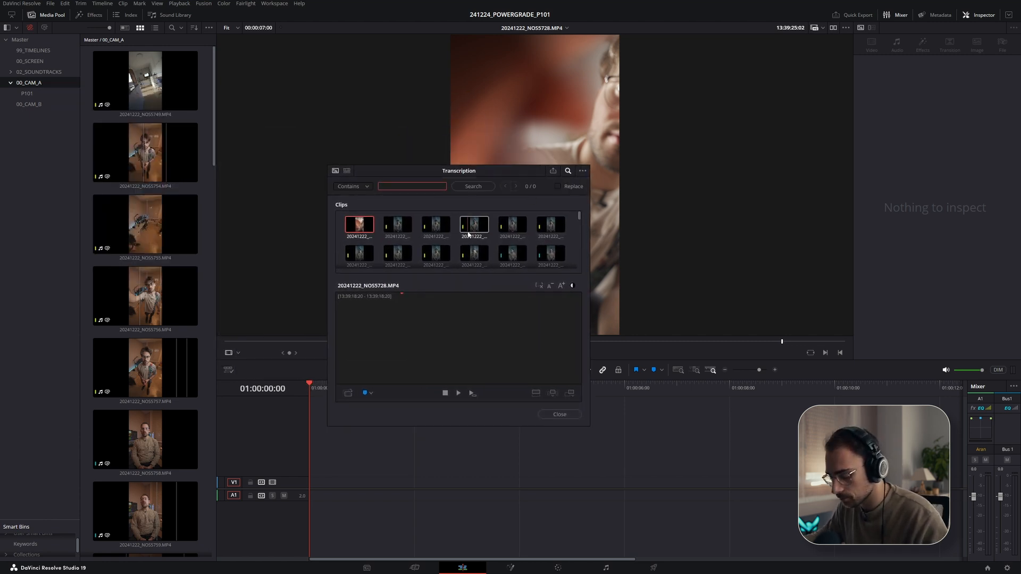
text(SHARP)
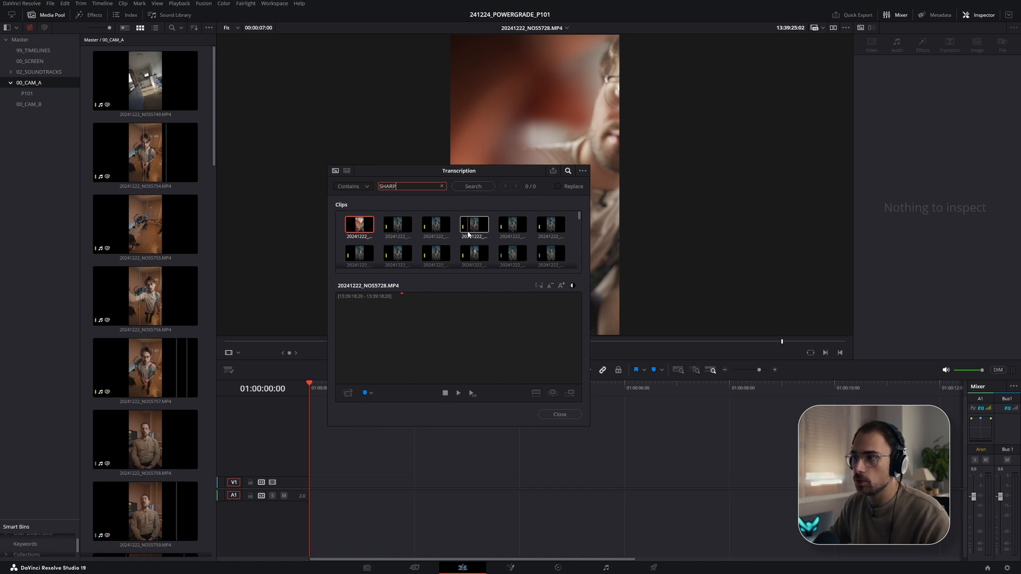
key(Return)
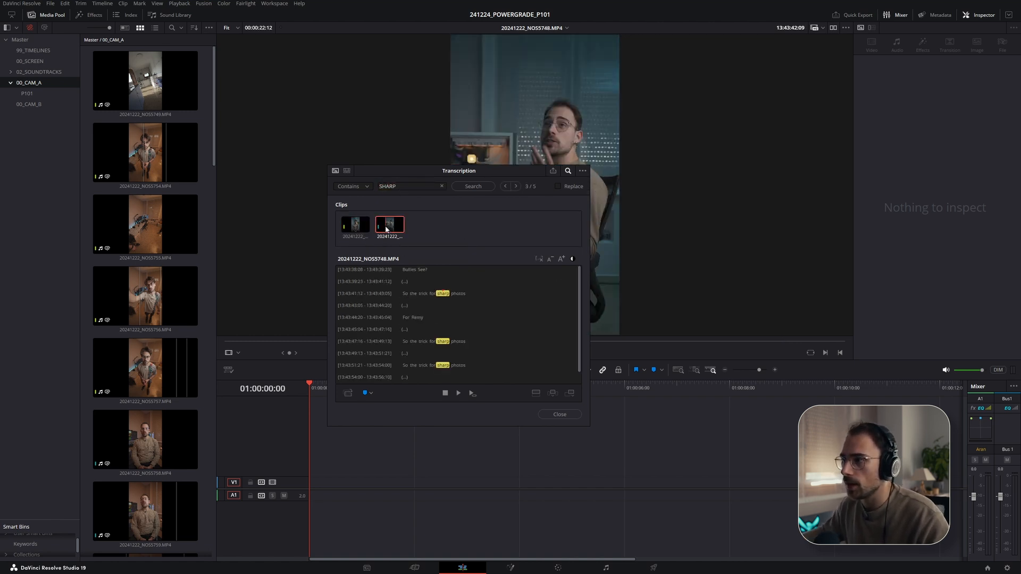
- Play the matching transcript lines in each of the two found clips
click(397, 225)
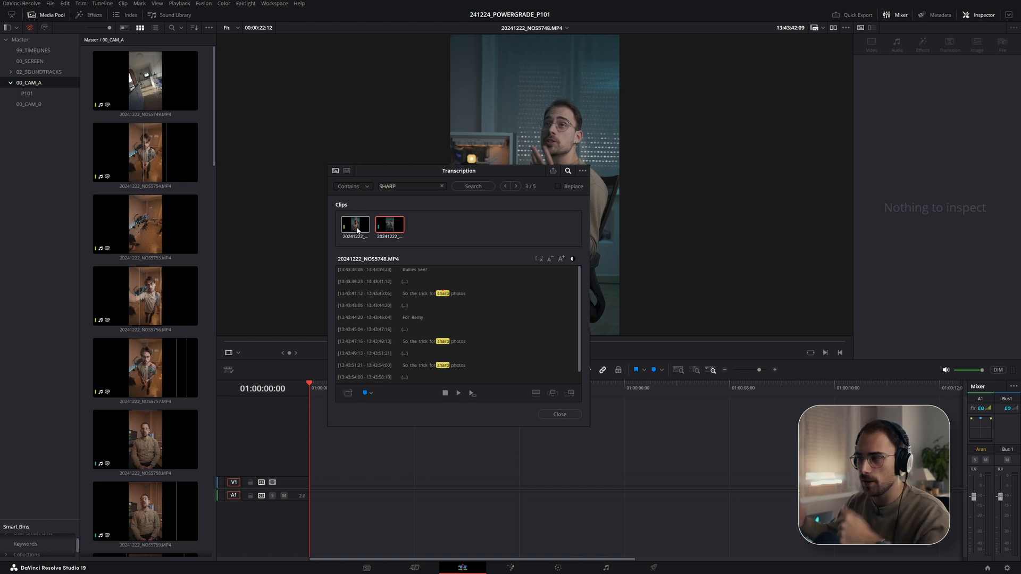
click(358, 230)
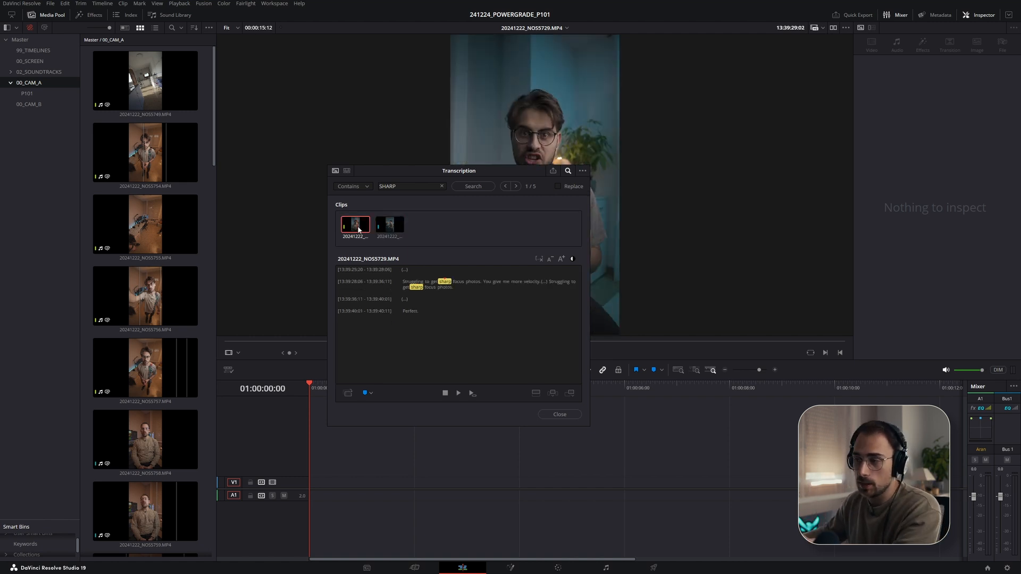
click(409, 289)
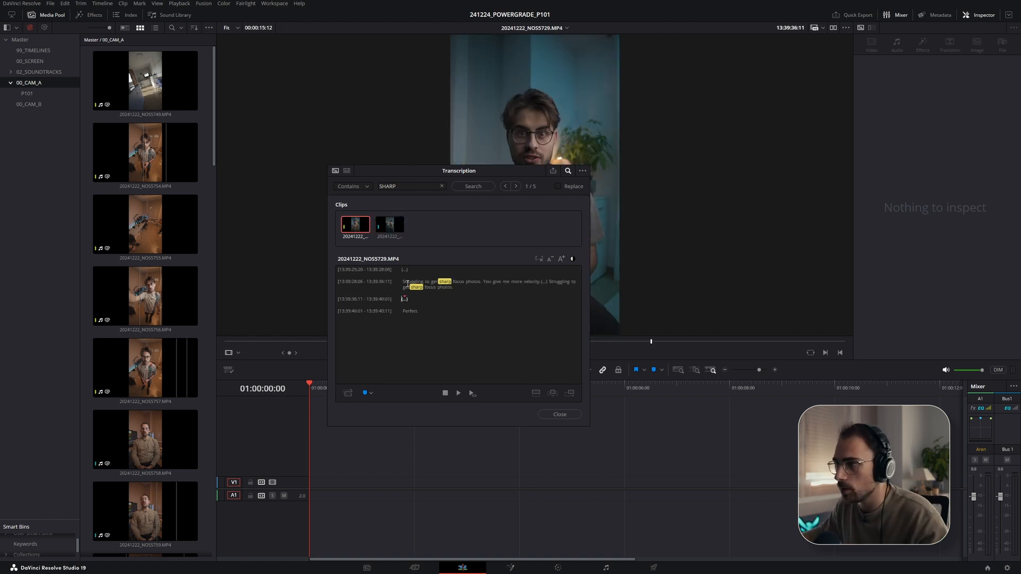
key(space)
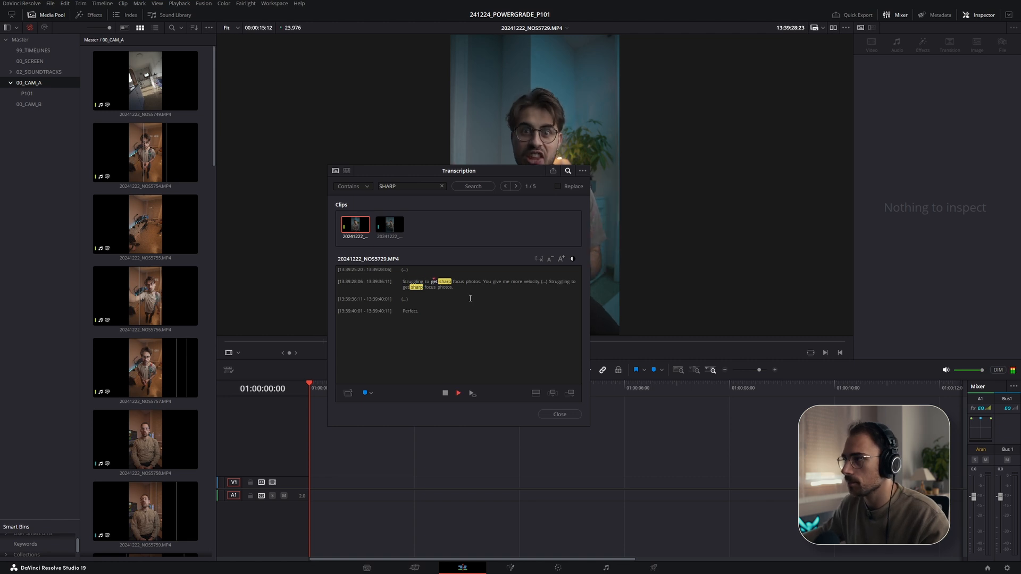
drag(428, 176, 342, 197)
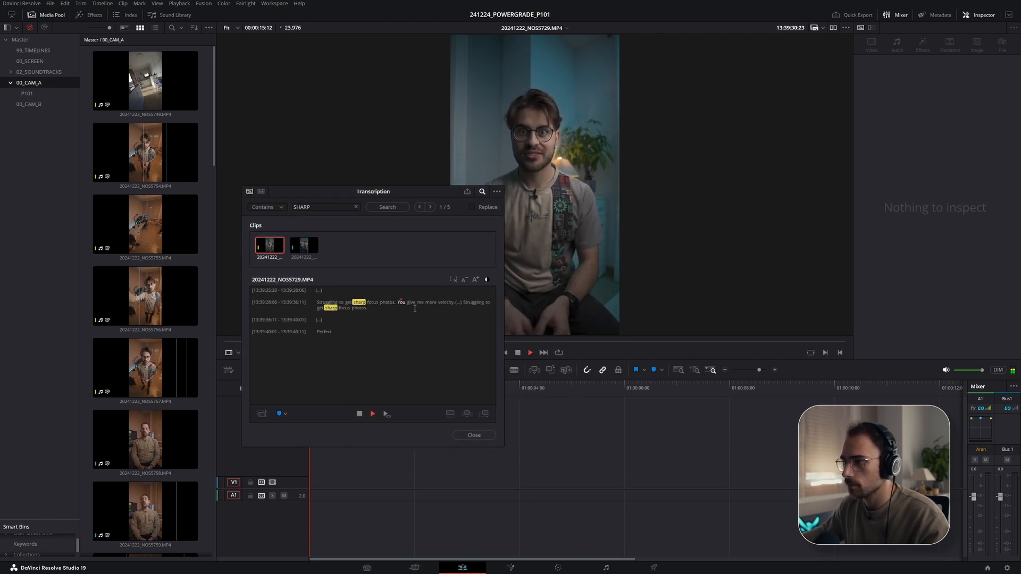
click(463, 301)
key(space)
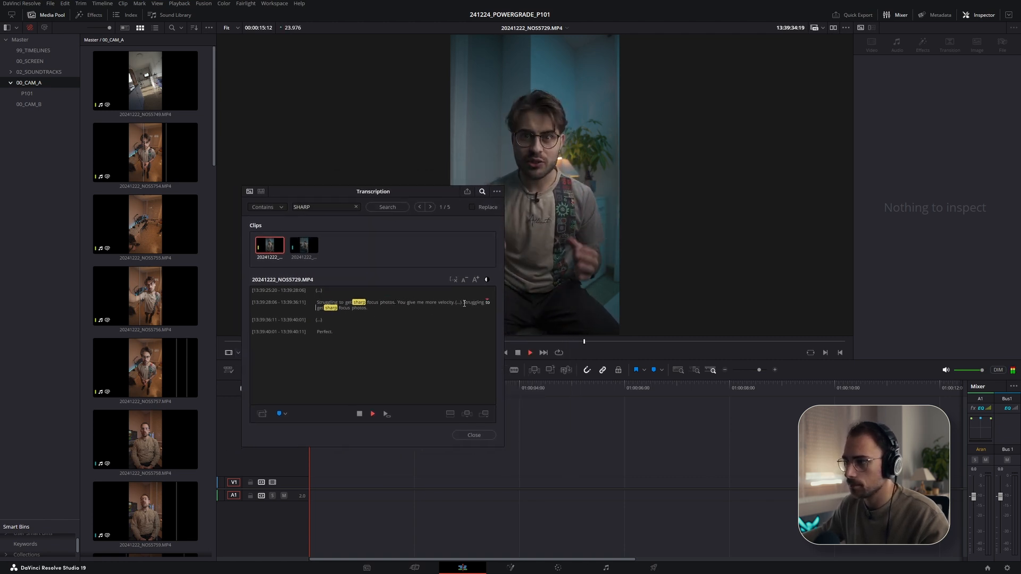
key(space)
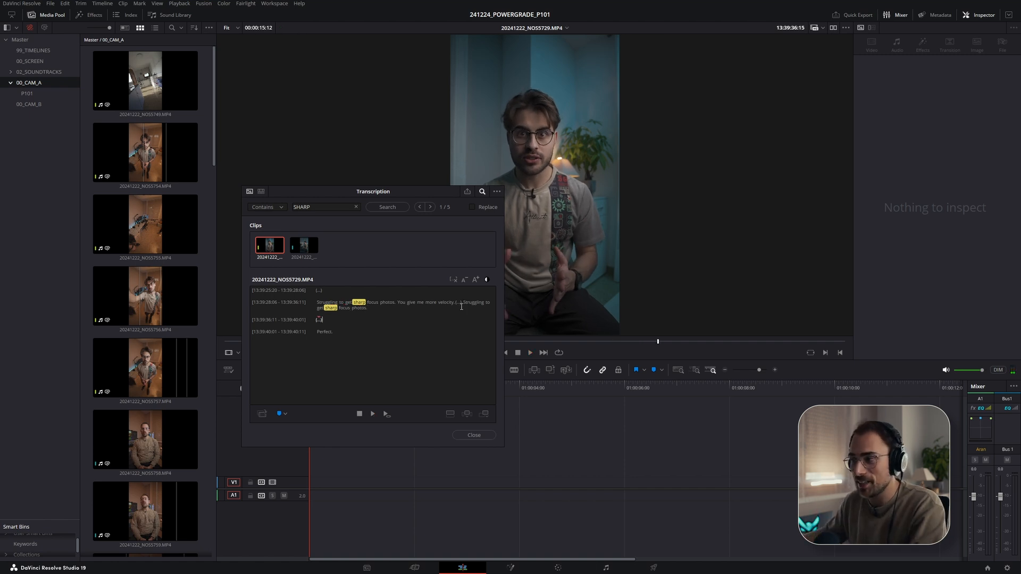
- Select the 'Struggling to get sharp focus photos' line in the clip's transcript, previewing it while adjusting the selection
key(Left)
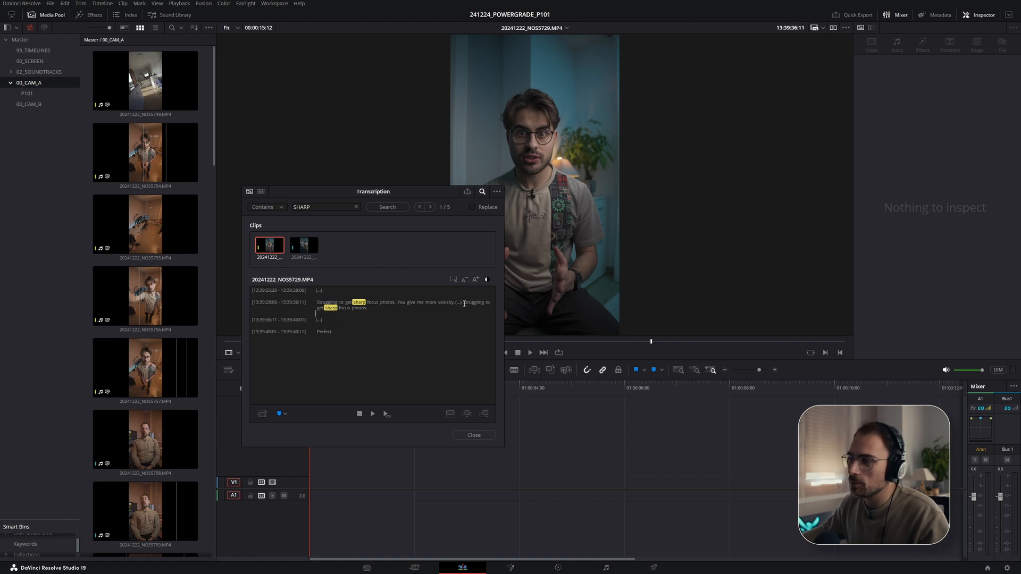
click(463, 302)
drag(469, 304, 476, 309)
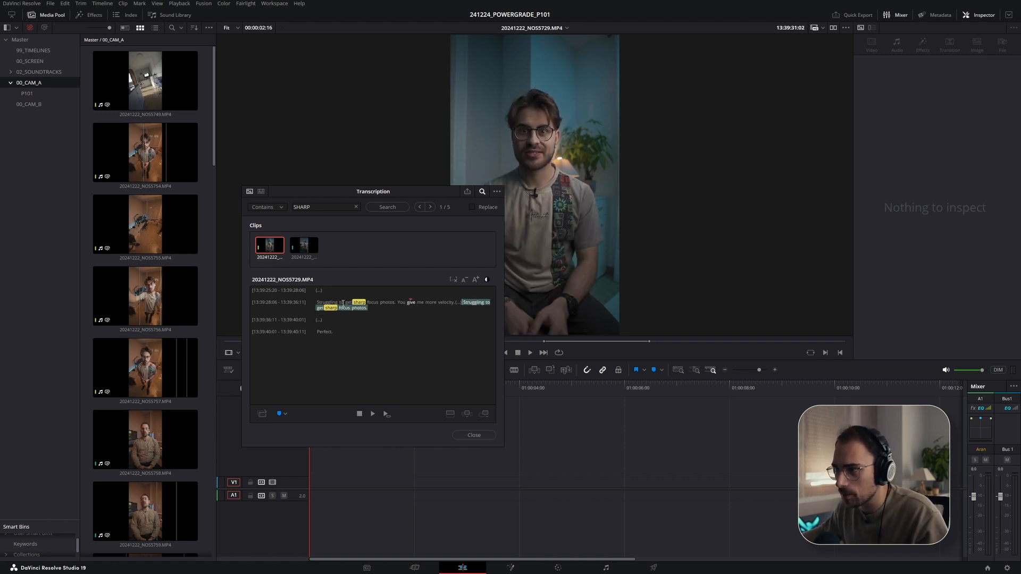
click(342, 302)
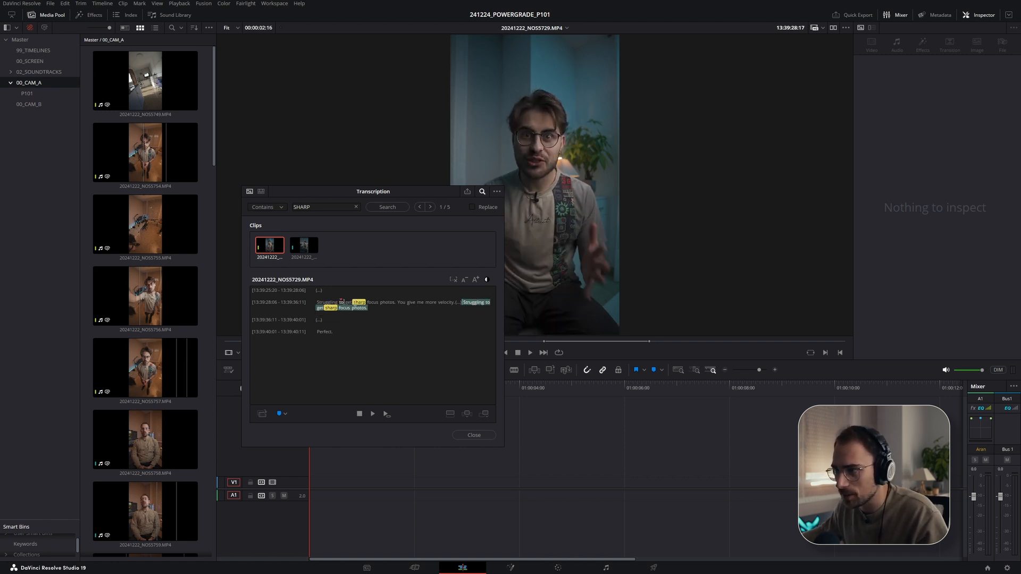
click(388, 302)
key(space)
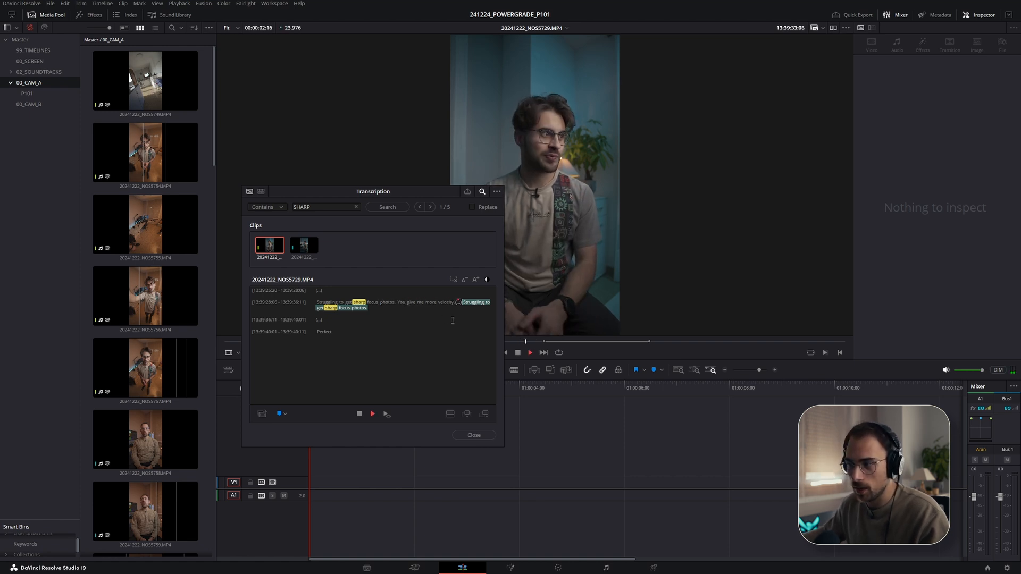
drag(466, 314, 427, 316)
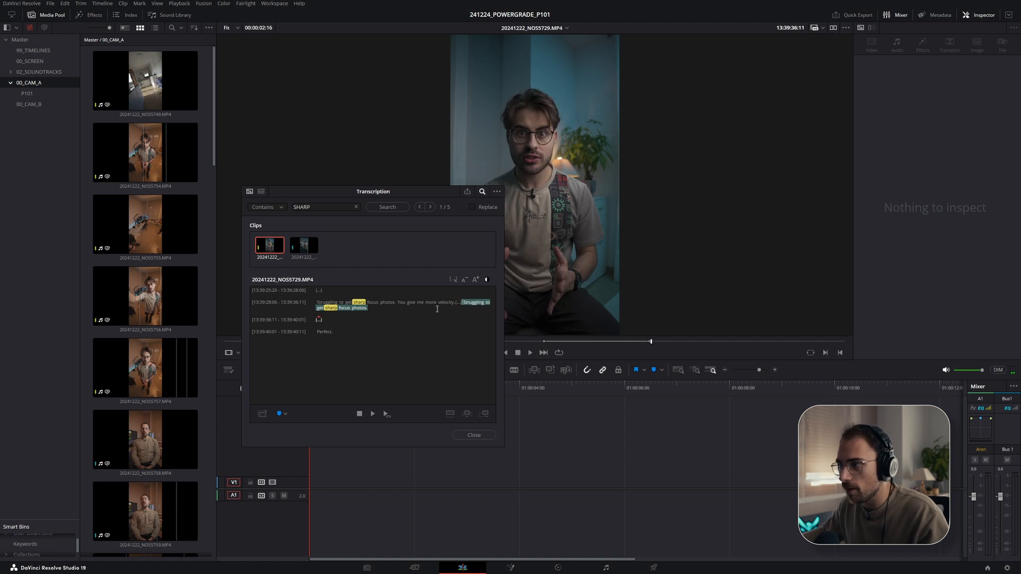
click(465, 302)
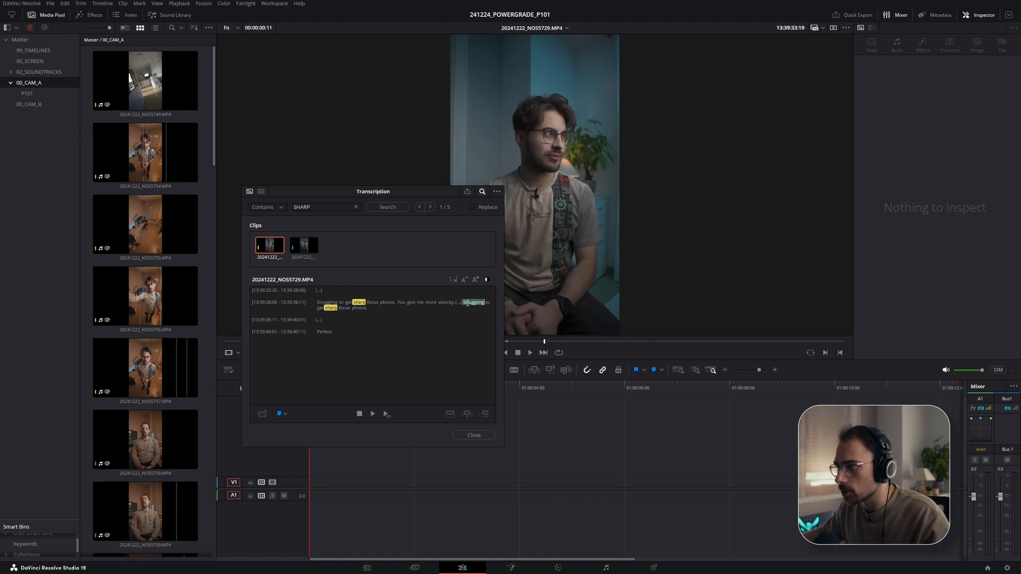
drag(467, 304, 370, 308)
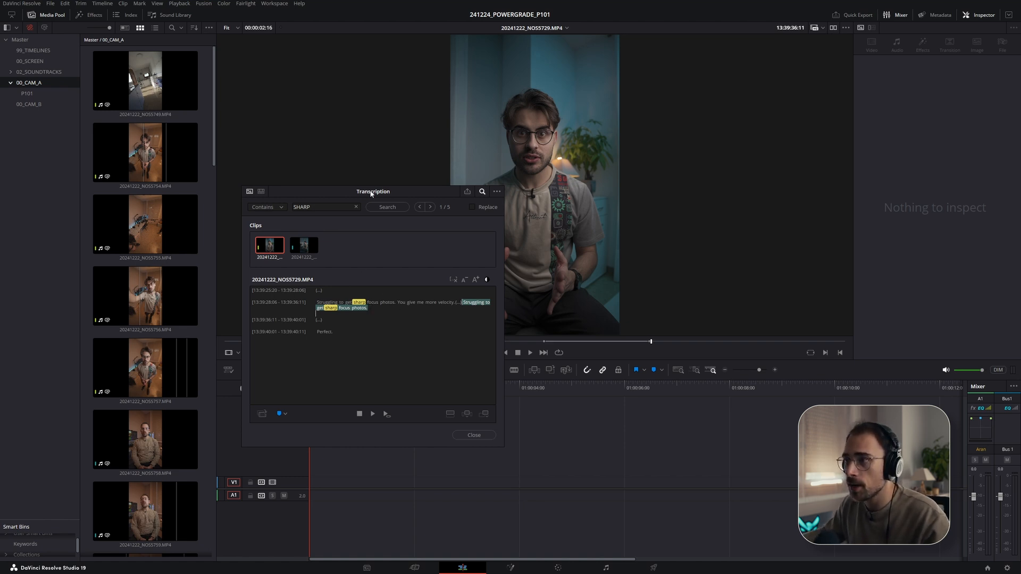
- Add the selected transcript line to the timeline and close the Transcription window
drag(371, 192, 341, 100)
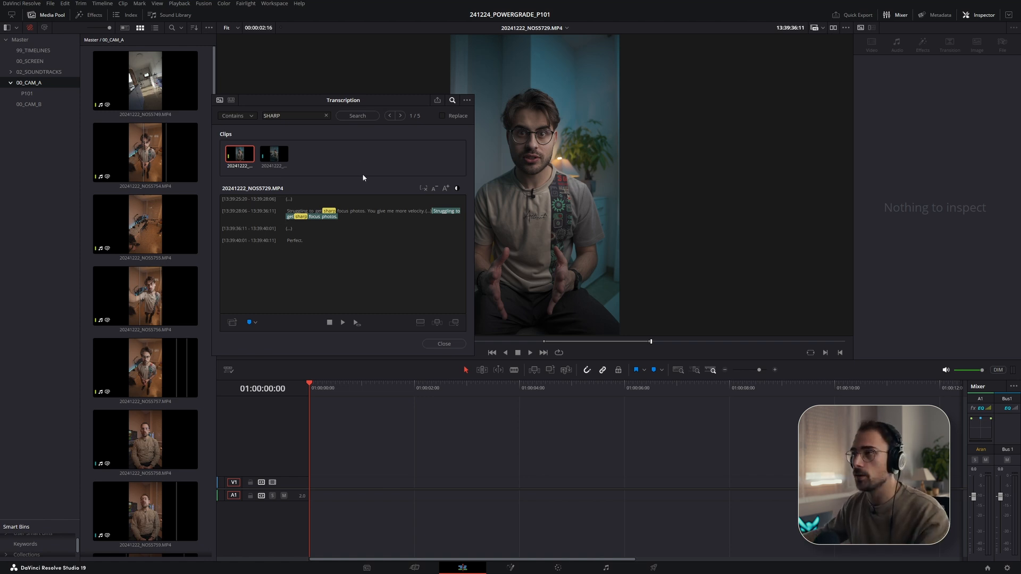
drag(346, 100, 325, 105)
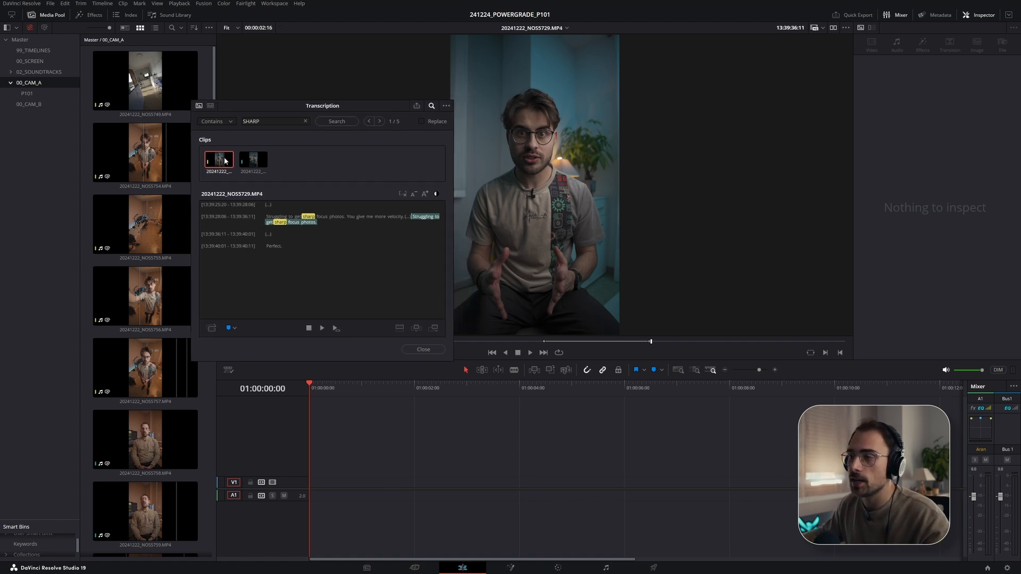
drag(213, 162, 313, 486)
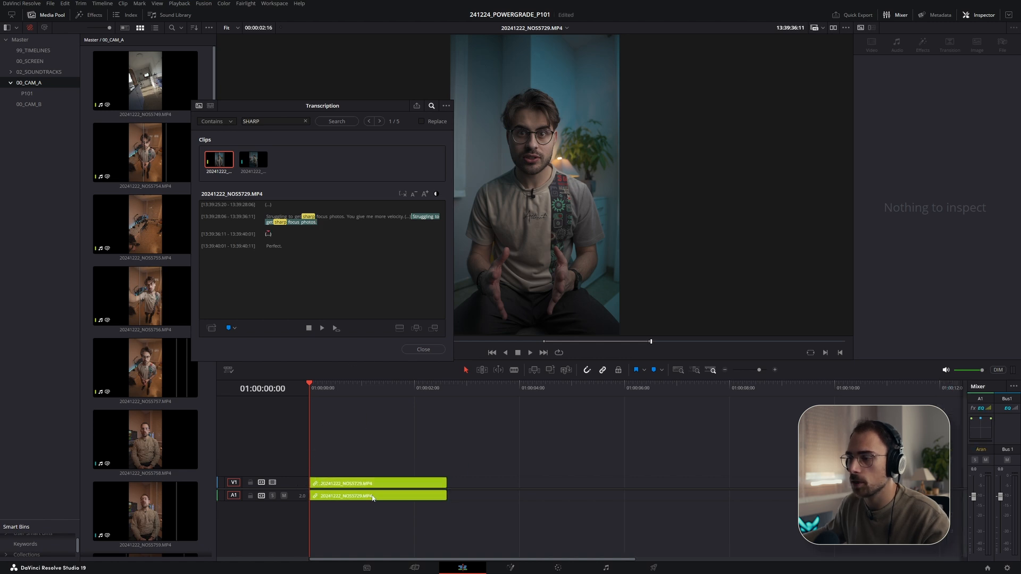
click(423, 350)
- Enlarge the video and audio track heights and play the new timeline clip
drag(343, 505, 343, 516)
drag(340, 478, 340, 467)
click(289, 393)
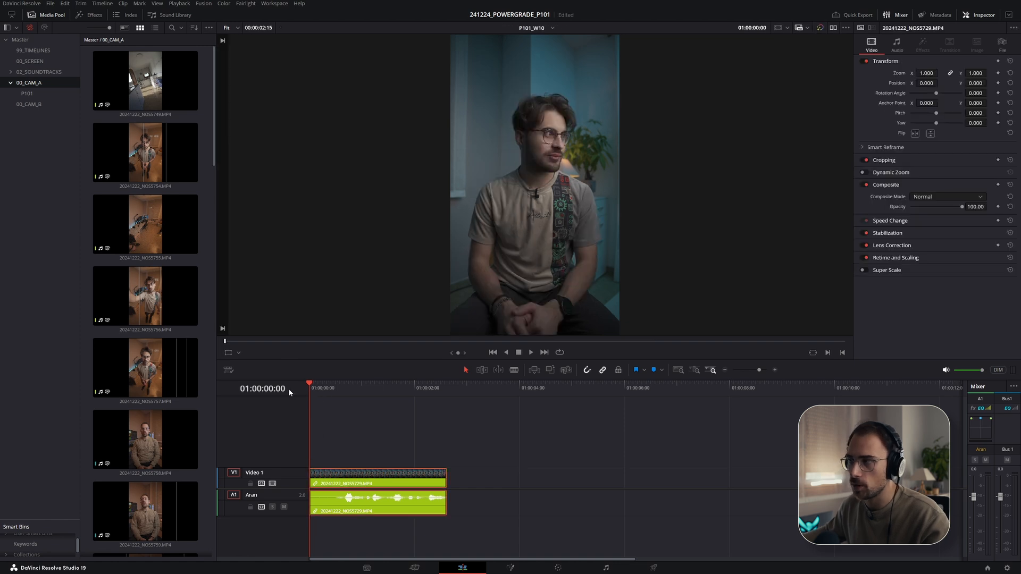
key(space)
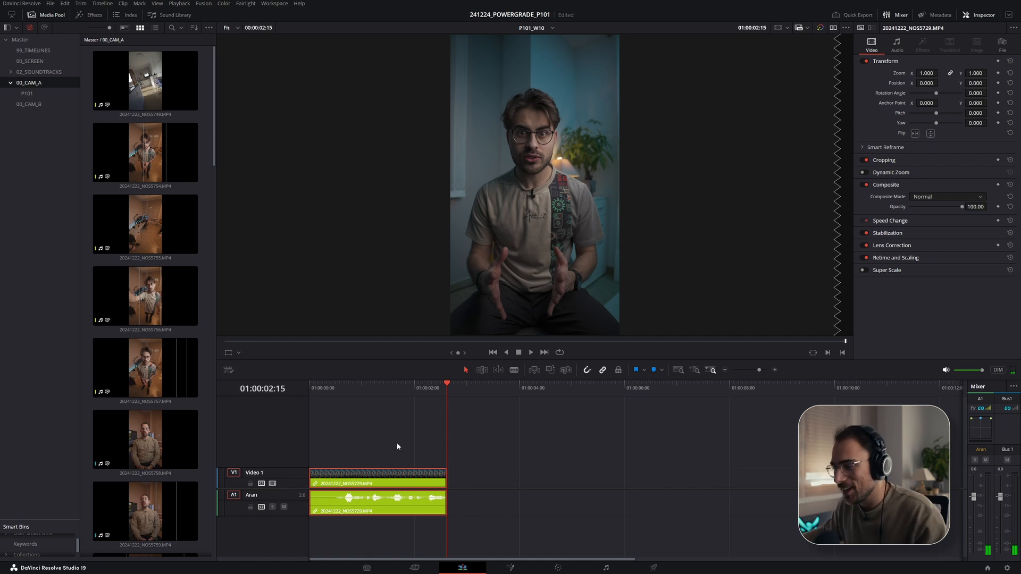
- Trim the clip's tail and head on the timeline to tighten the line
drag(445, 479, 462, 482)
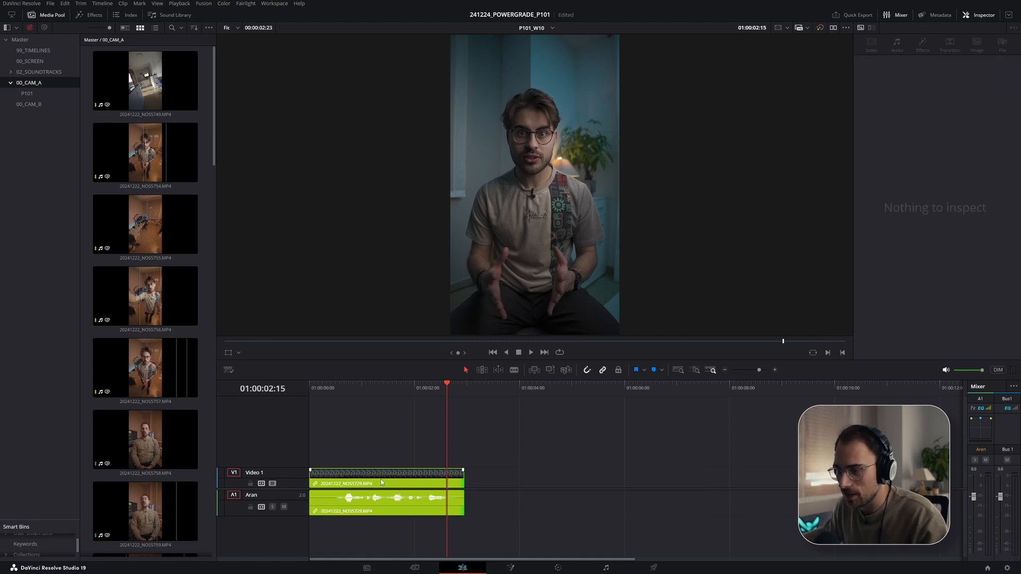
drag(310, 482, 356, 482)
click(442, 390)
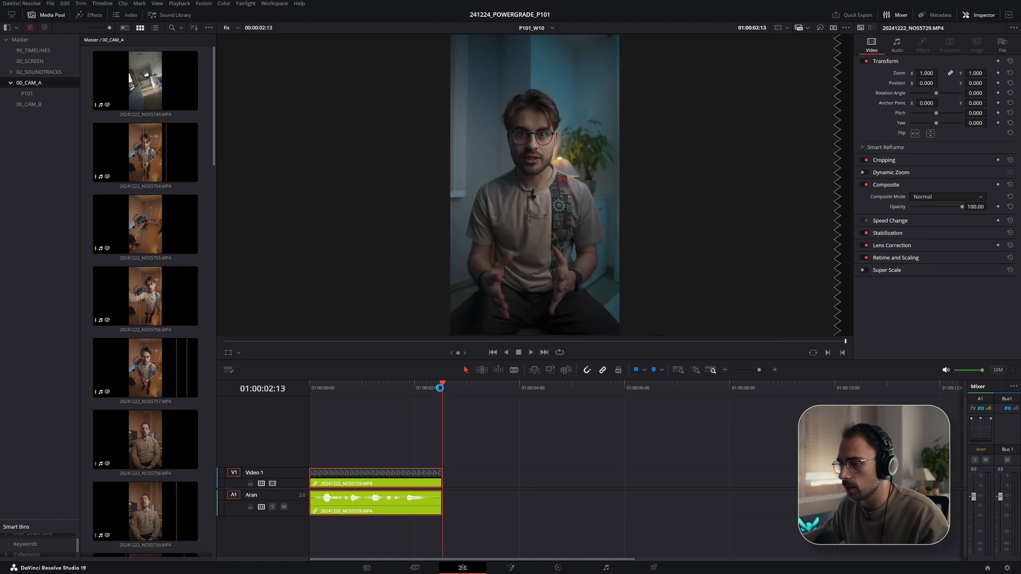
- Check the script, then open the 00_CAM_A bin's transcription and search the transcripts for fix it
key(alt+Tab)
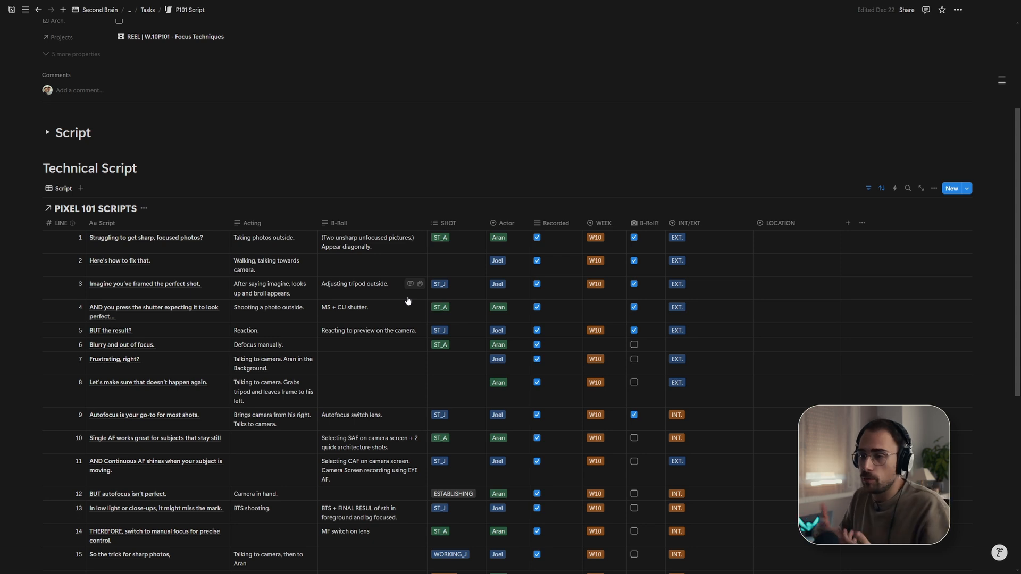
key(alt+Tab)
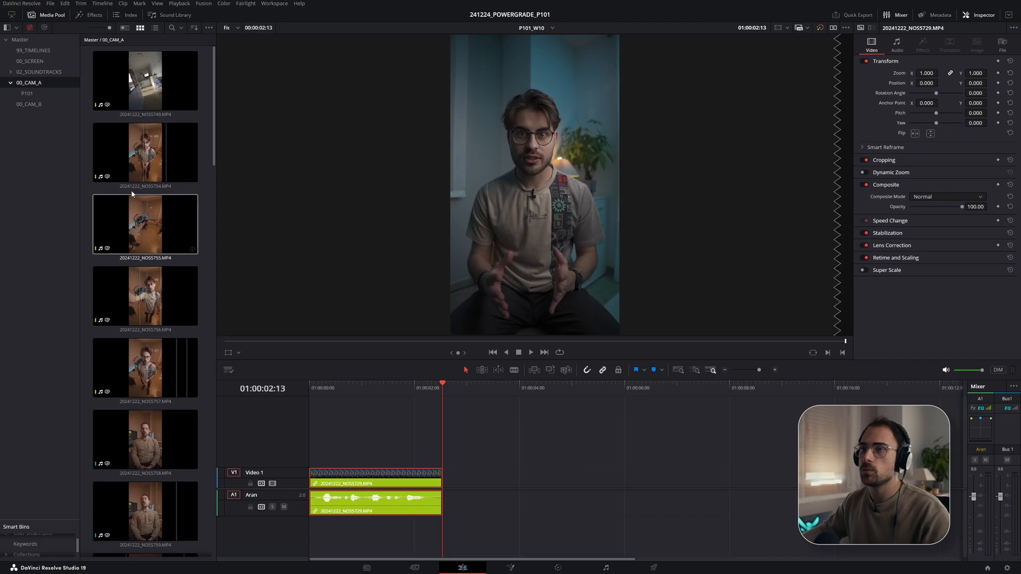
right_click(38, 83)
mouse_move(97, 255)
click(207, 257)
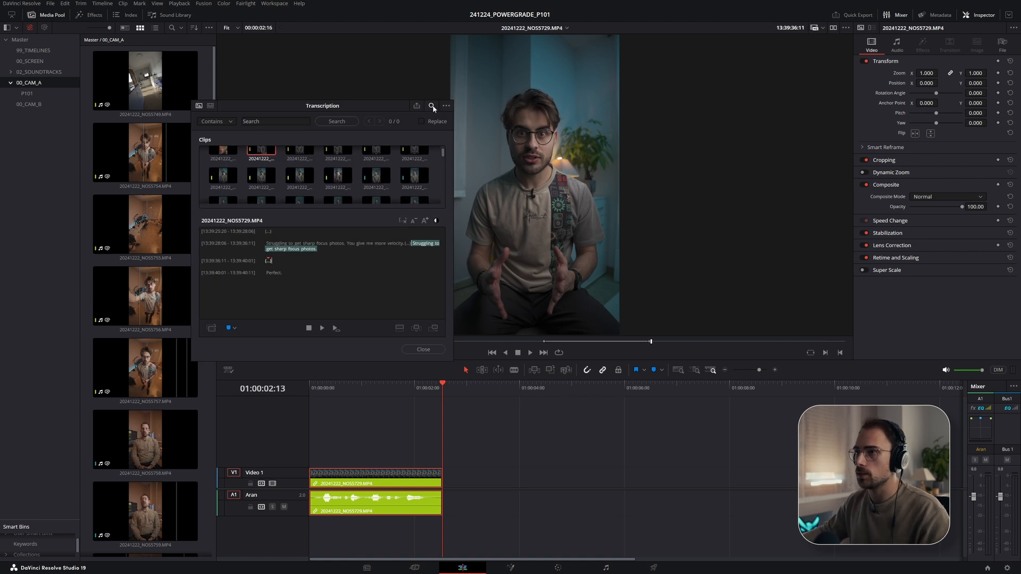
click(249, 122)
text(fi)
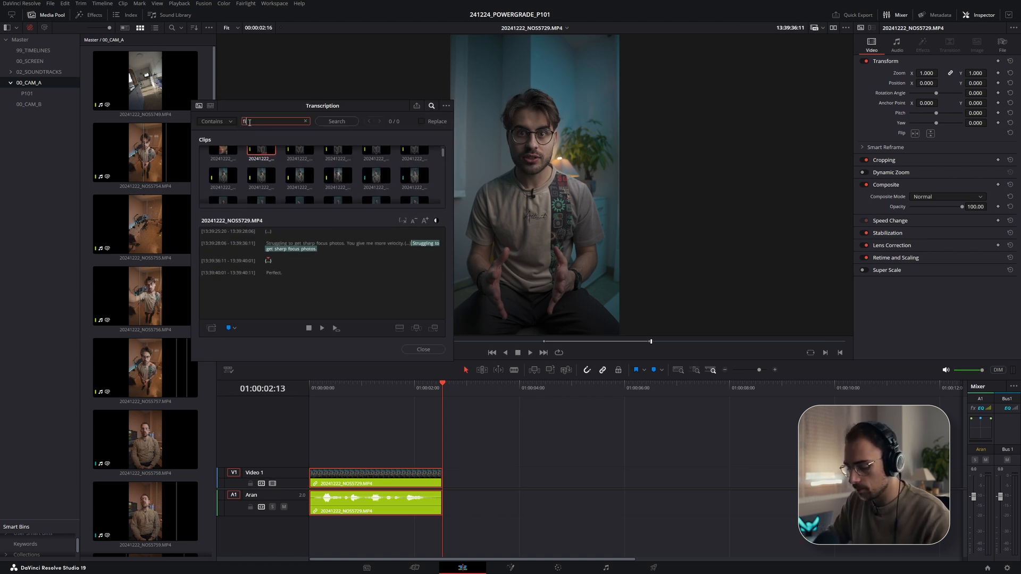
text(x it)
key(Return)
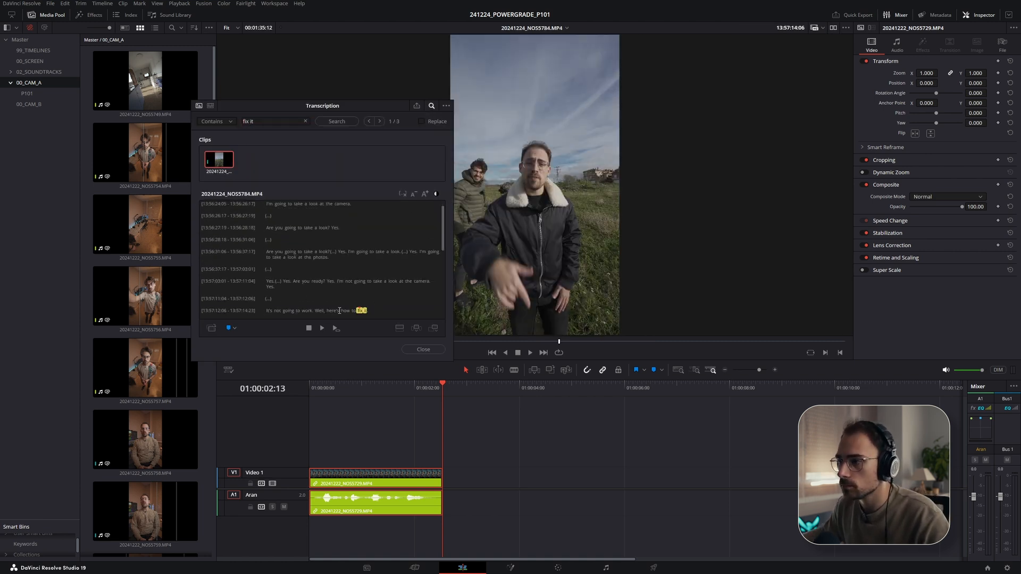
- Play the matching 'here's how to fix it' line and scroll through the clip's transcript
click(343, 311)
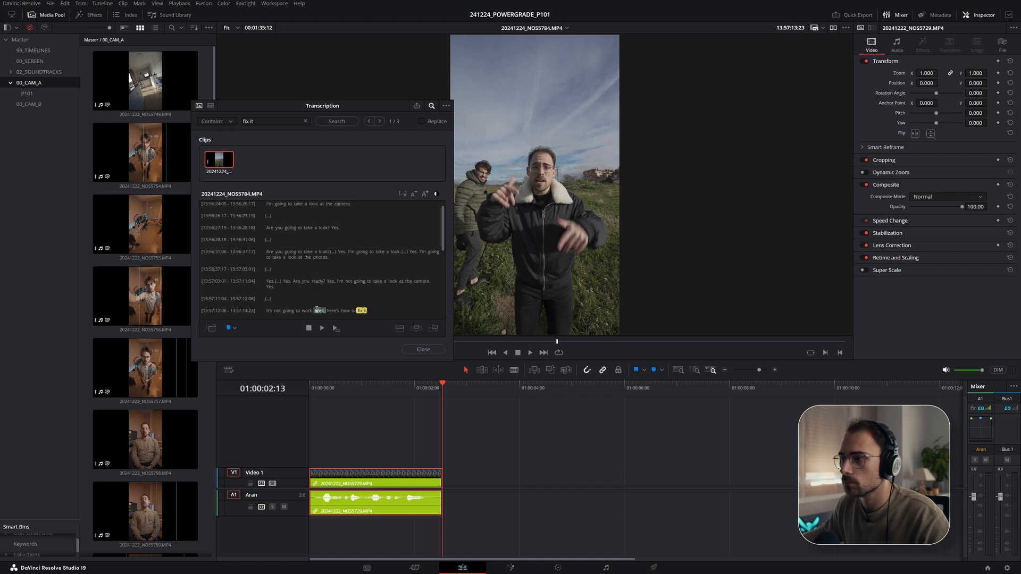
click(318, 311)
key(space)
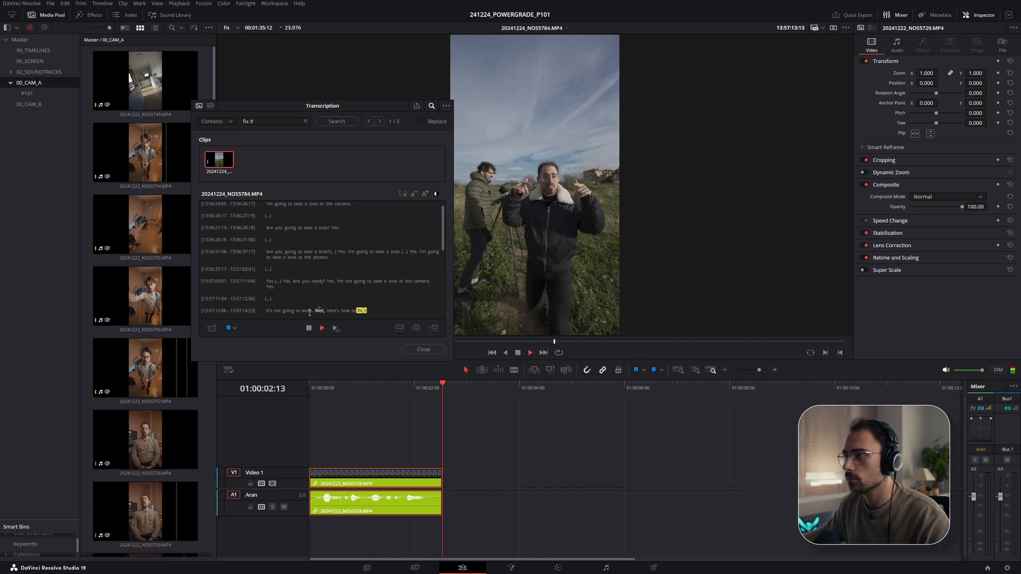
drag(378, 312, 364, 287)
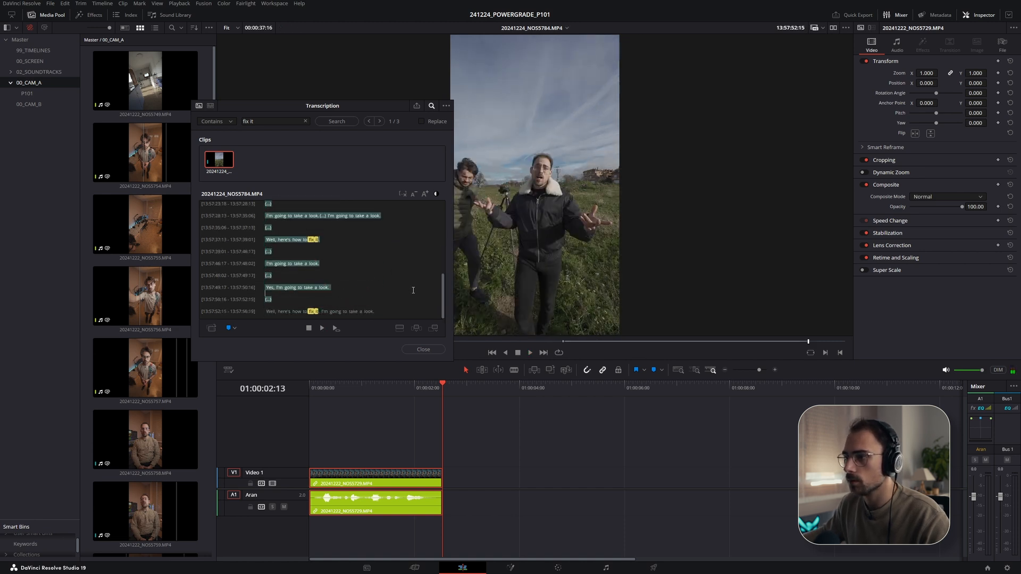
drag(339, 293, 298, 255)
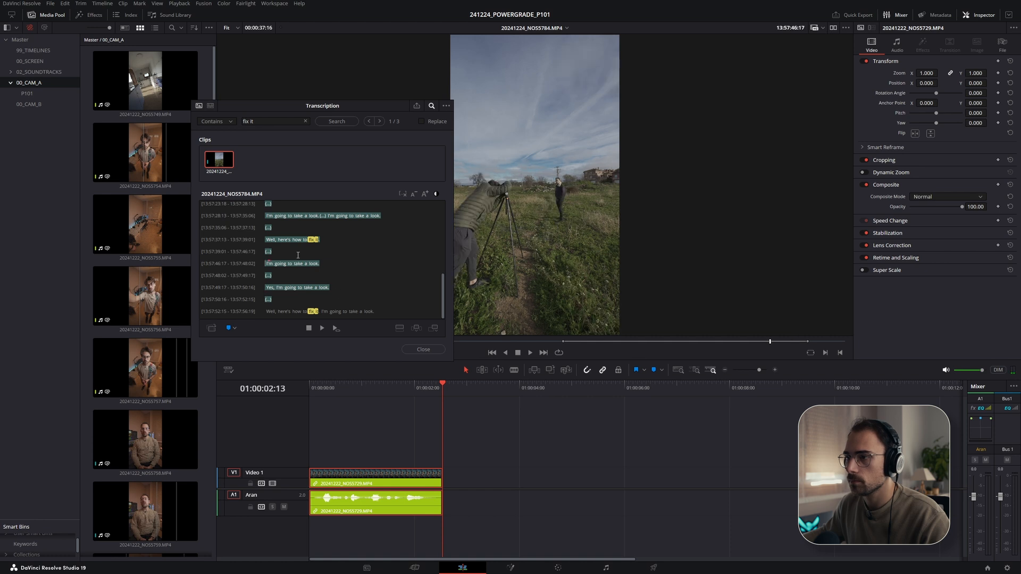
- Select the final 'Well, here's how to fix it' line and add it to the timeline after the first clip
click(270, 312)
key(space)
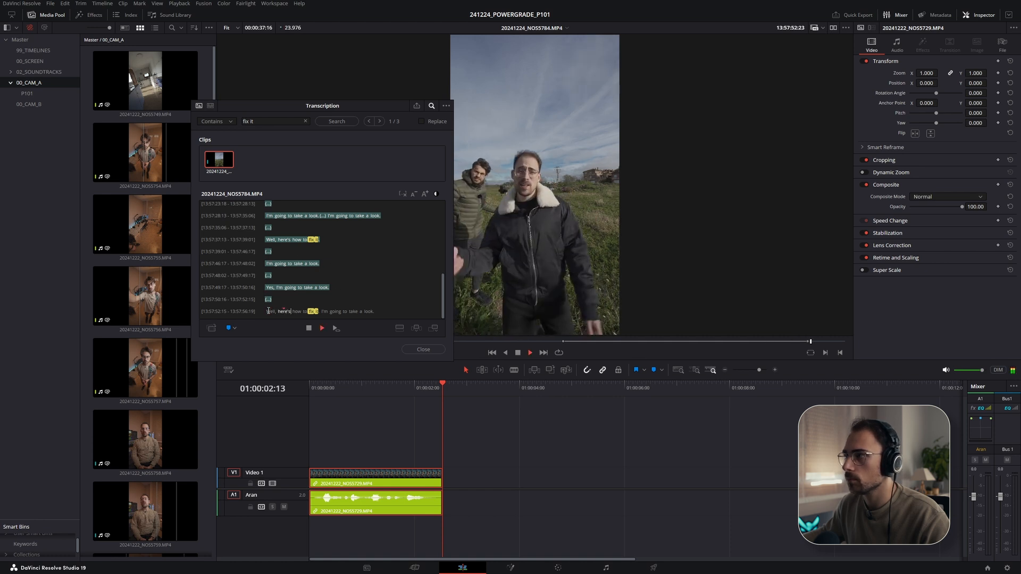
key(space)
drag(323, 313, 257, 310)
drag(223, 171, 485, 485)
key(space)
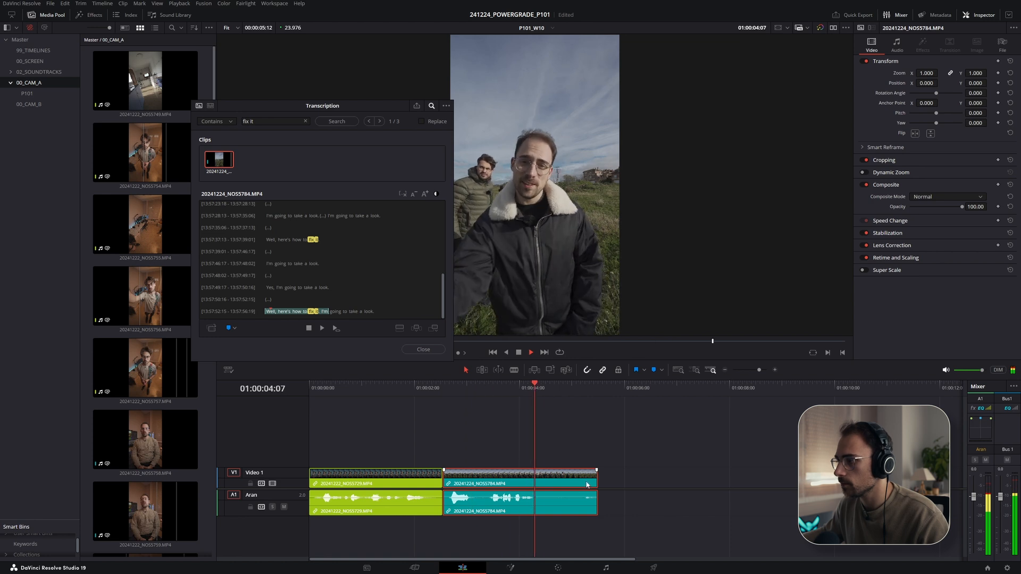
- Trim the second clip's tail and head on the timeline
drag(599, 478, 553, 477)
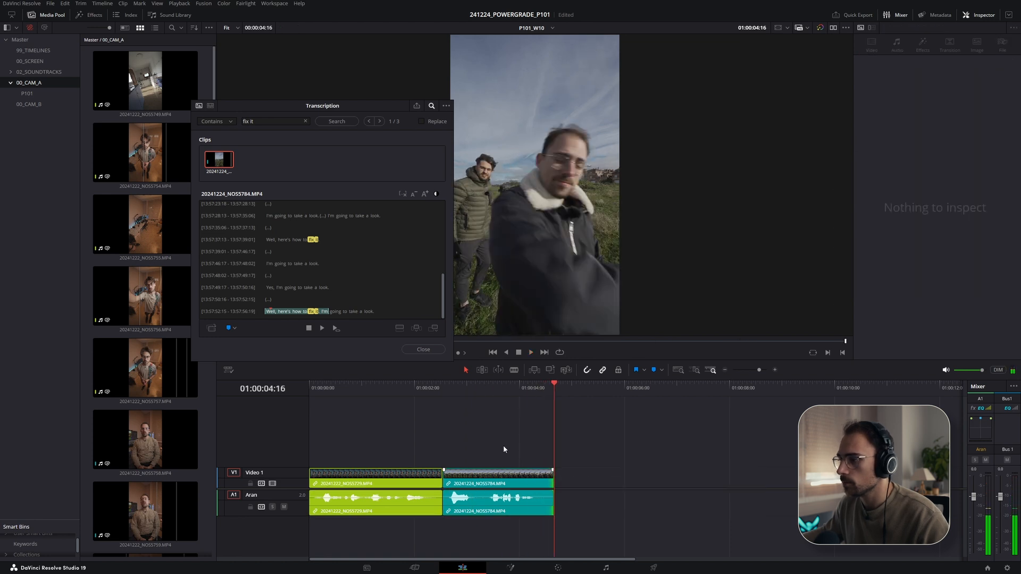
click(349, 383)
drag(484, 480, 473, 480)
- Move the first clip onto a second video track and slide the second clip so they overlap
drag(396, 476, 394, 454)
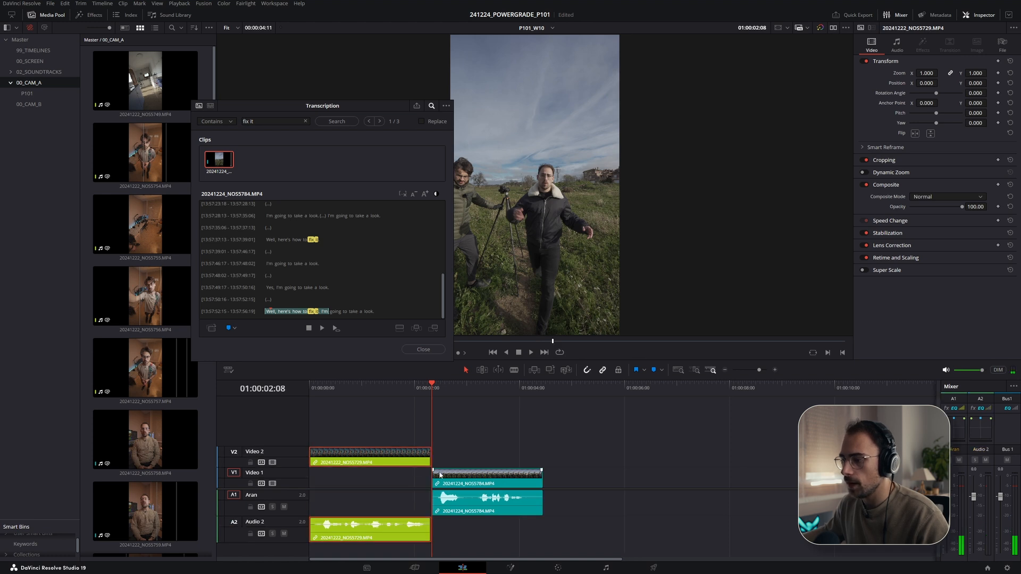
scroll(543, 490, up, 2)
drag(547, 494, 508, 486)
- Trim the upper clip's tail slightly and play back the cut between the two clips
click(446, 386)
key(space)
click(445, 386)
key(space)
drag(484, 457, 478, 457)
drag(422, 379, 415, 381)
click(397, 389)
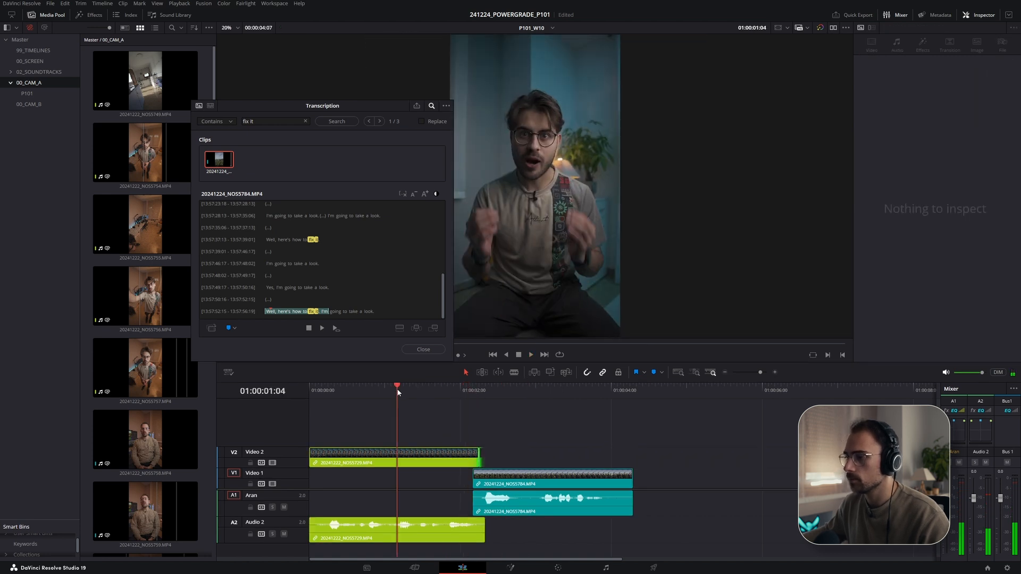
key(space)
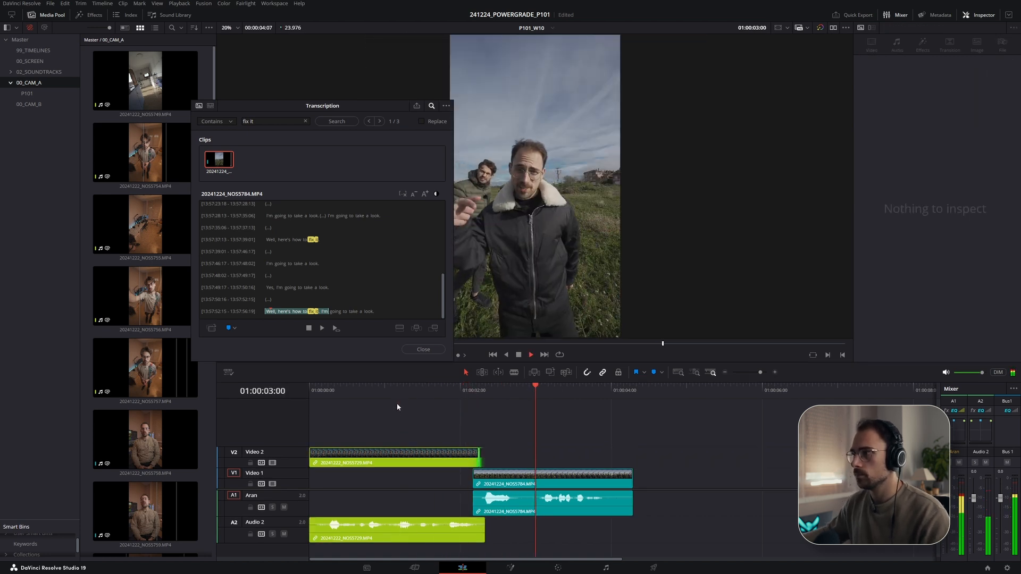
- Check the next script line, then search the transcripts for imagine
click(353, 351)
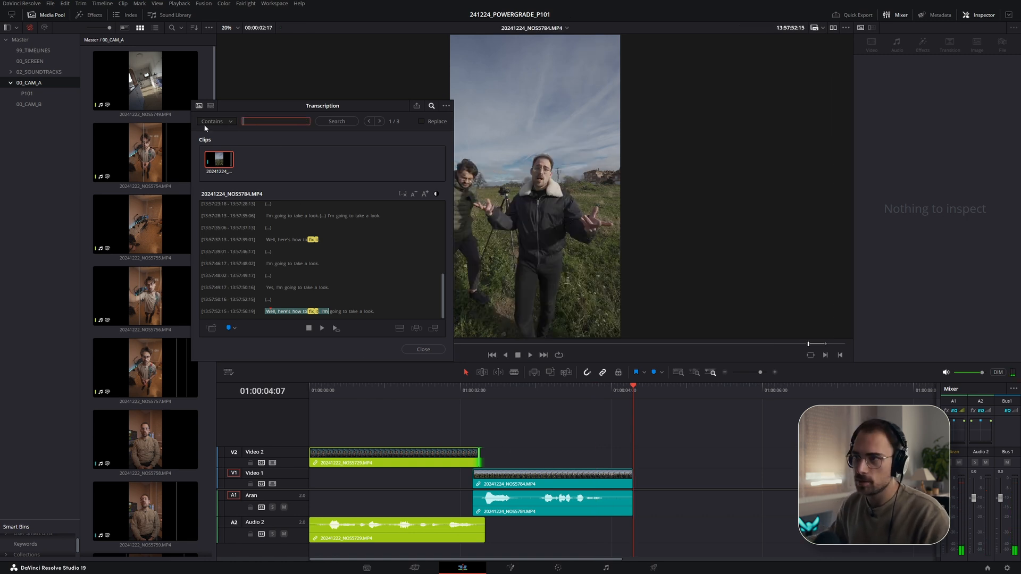
key(alt+Tab)
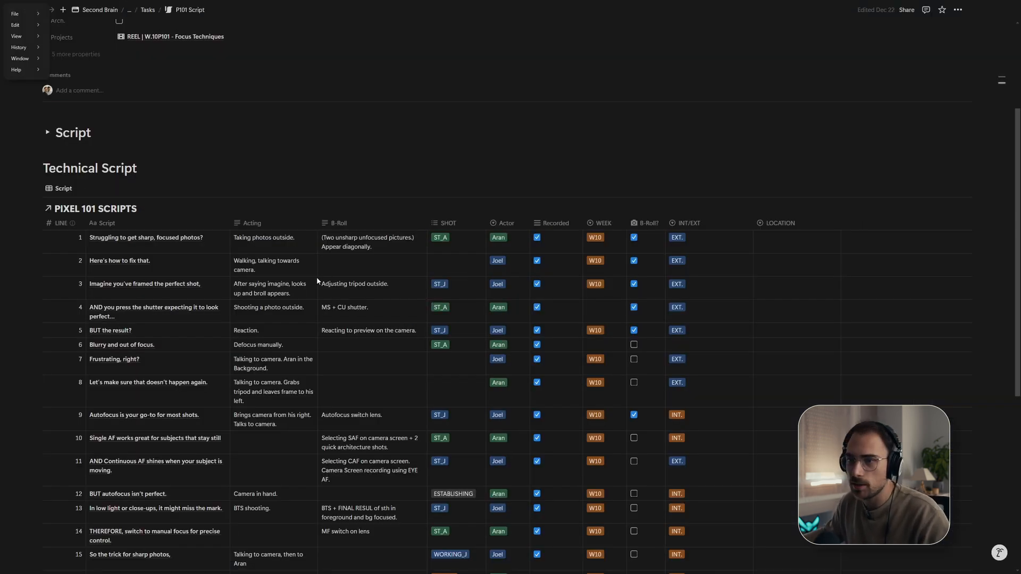
key(alt+Tab)
key(alt+Tab)
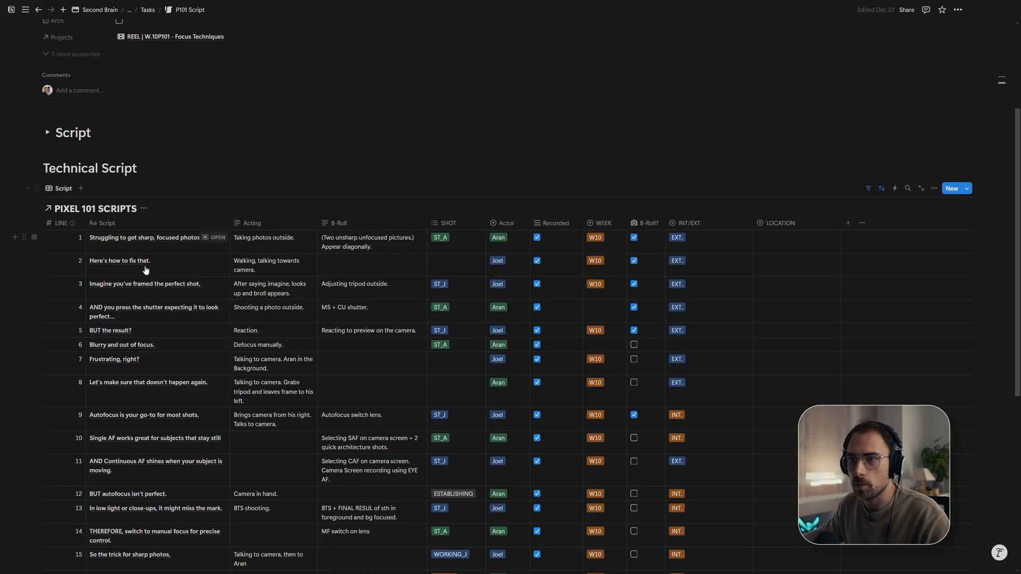
key(alt+Tab)
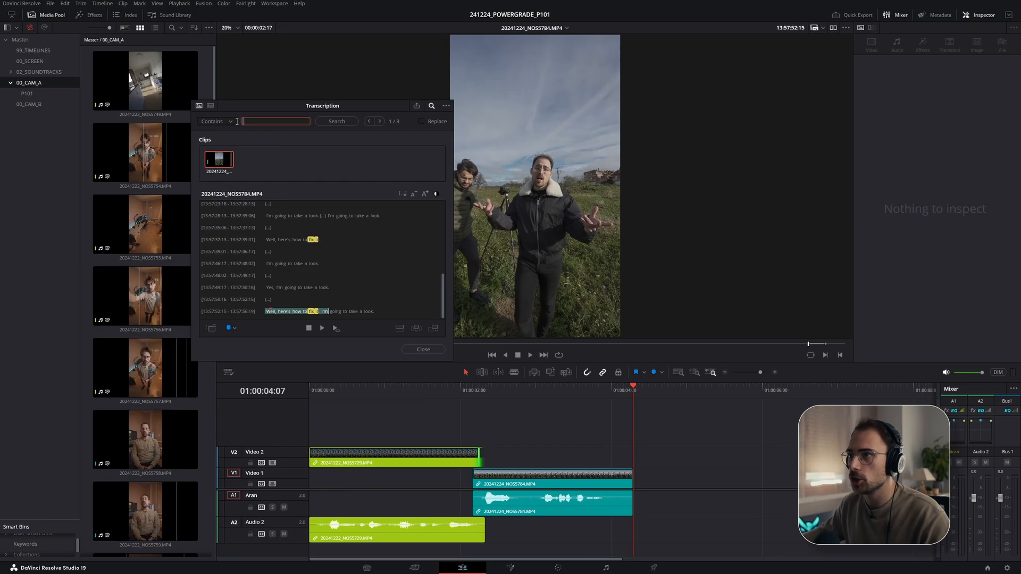
text(e)
key(Return)
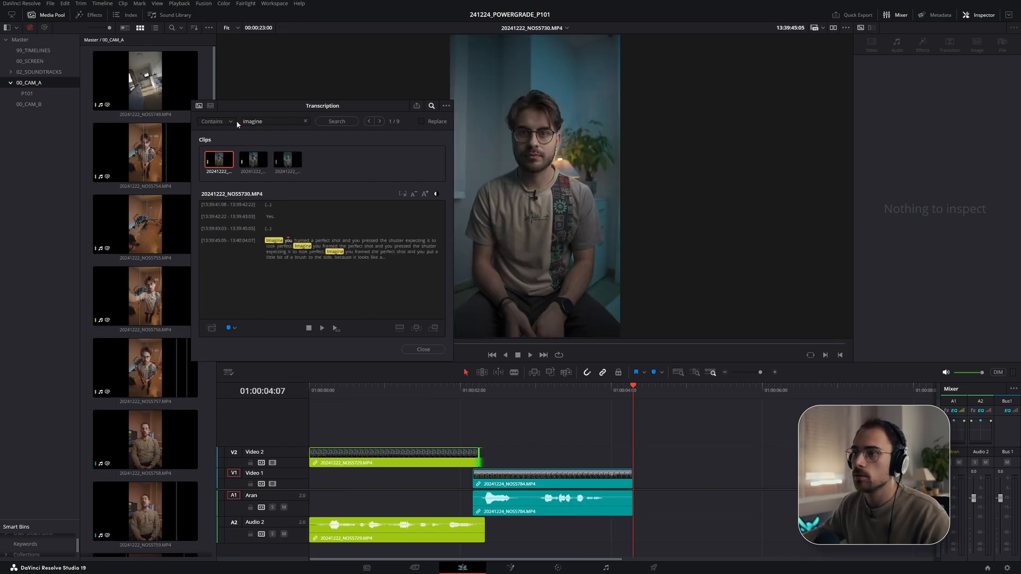
- Preview the imagine matches in each of the three returned clips' transcripts, checking the script line between takes
click(322, 252)
key(space)
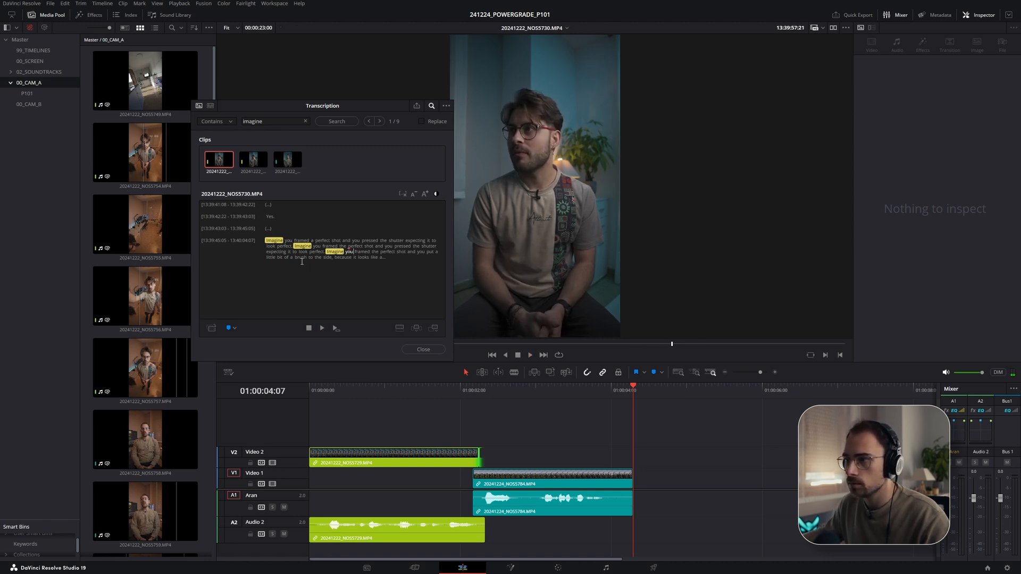
key(alt+Tab)
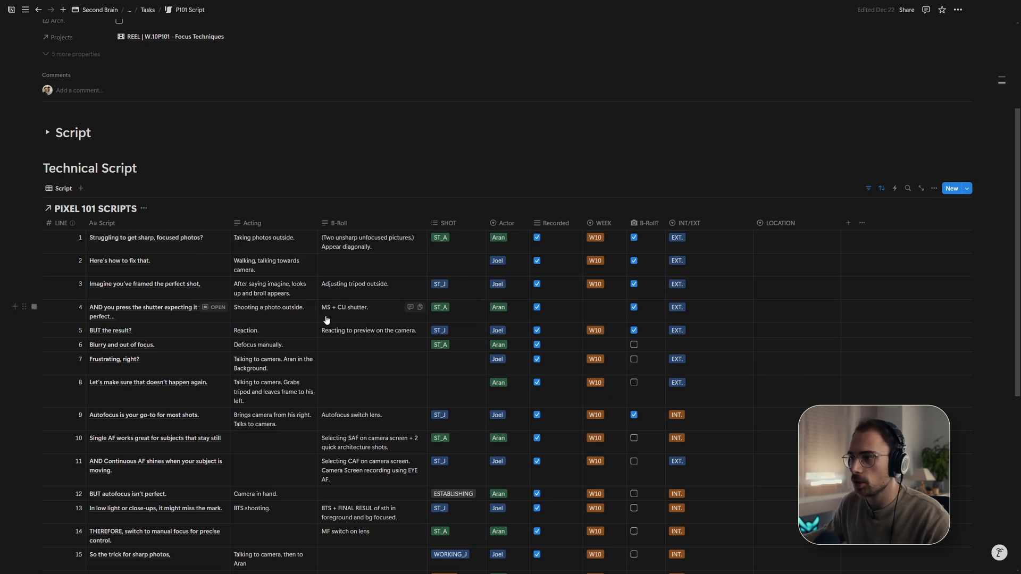
key(alt+Tab)
click(255, 162)
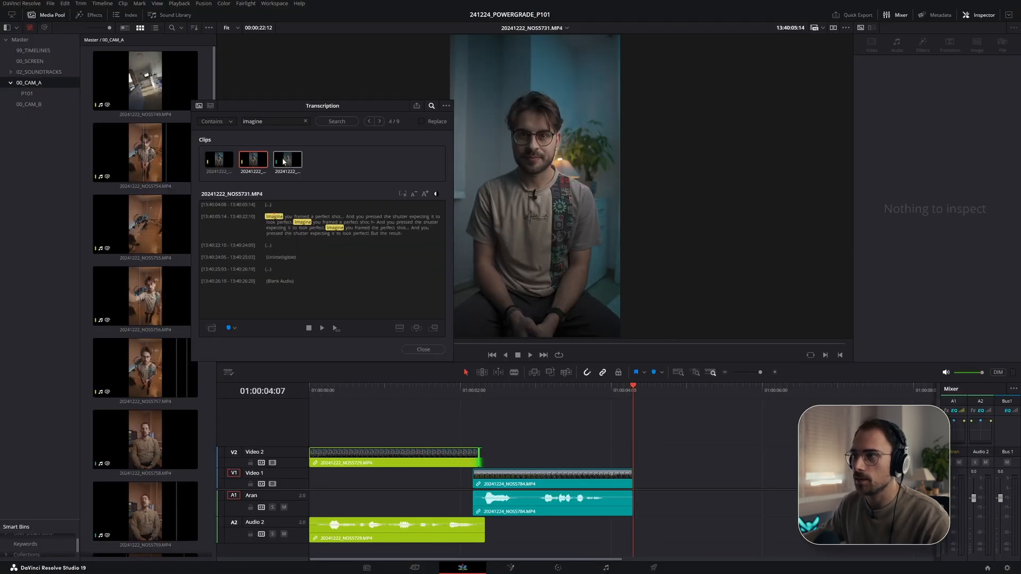
click(292, 161)
click(220, 162)
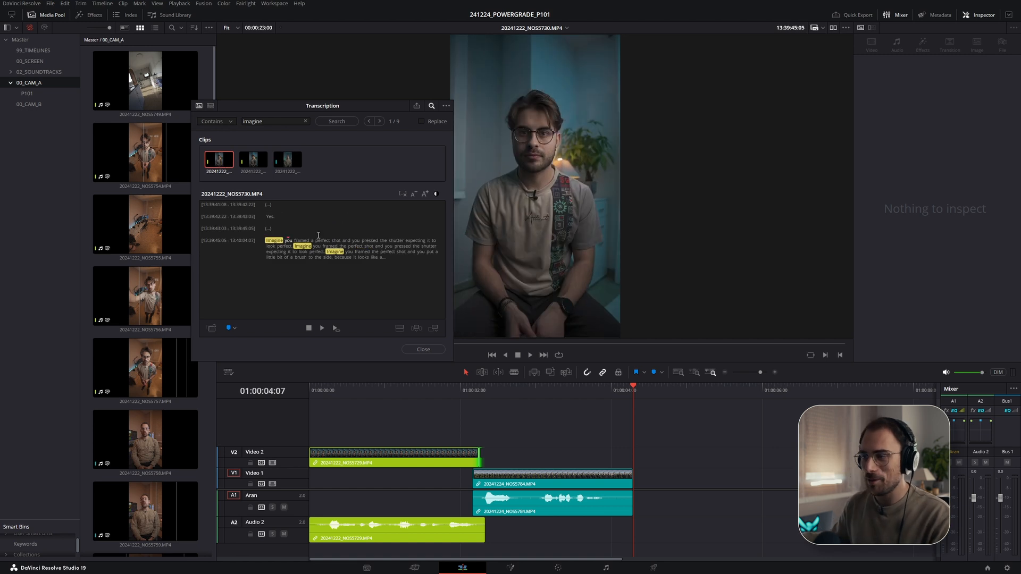
click(285, 162)
key(space)
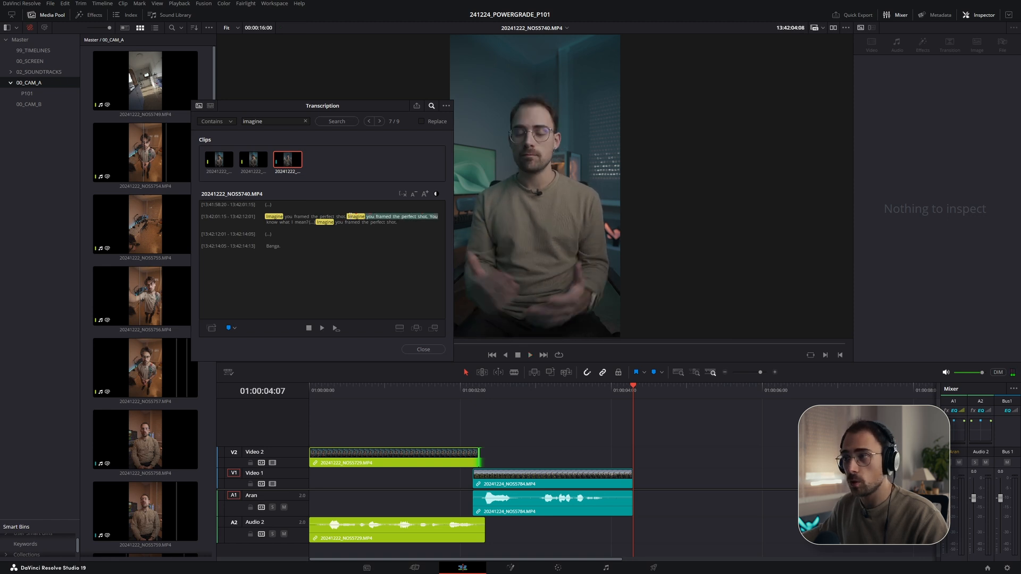
- Add the NOS5740 imagine take to Video 1 after the second clip and trim it to sit against it
drag(286, 165, 671, 479)
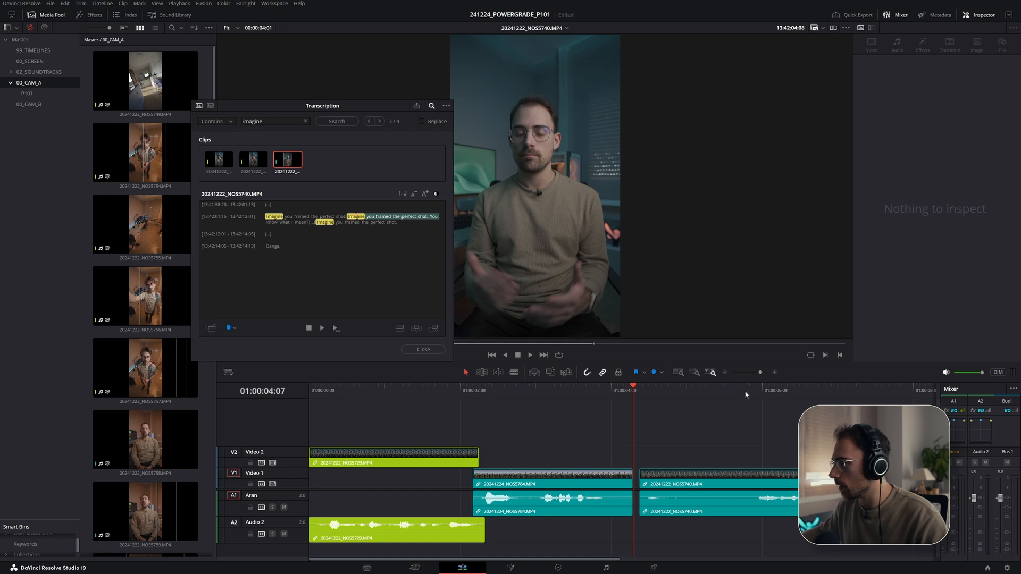
click(784, 392)
drag(641, 479, 758, 479)
scroll(758, 479, down, 1)
drag(637, 484, 520, 484)
drag(641, 481, 604, 481)
click(606, 391)
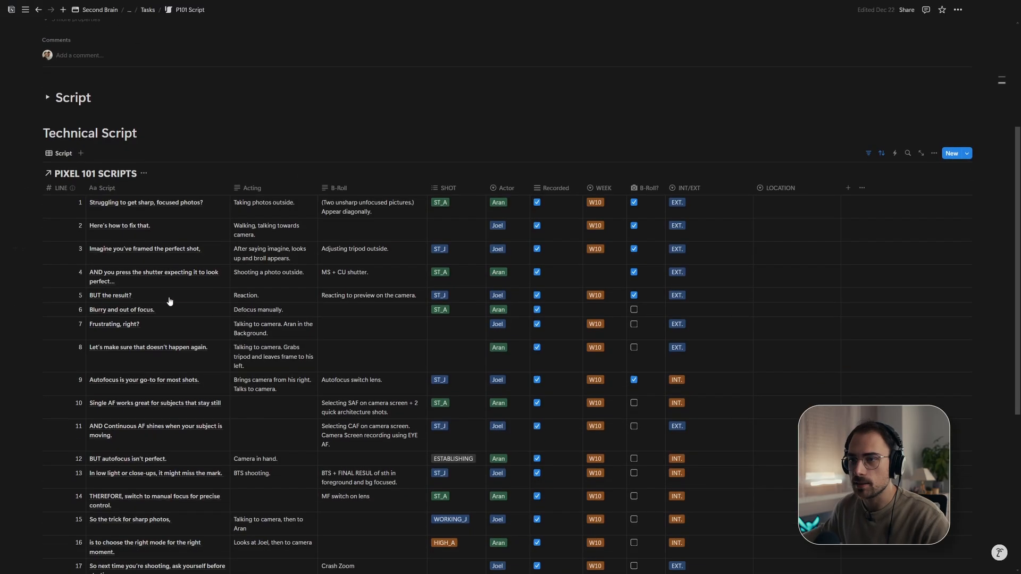
- Search the transcripts for press and play the match in the NOS5731 clip and on the timeline
scroll(202, 299, down, 1)
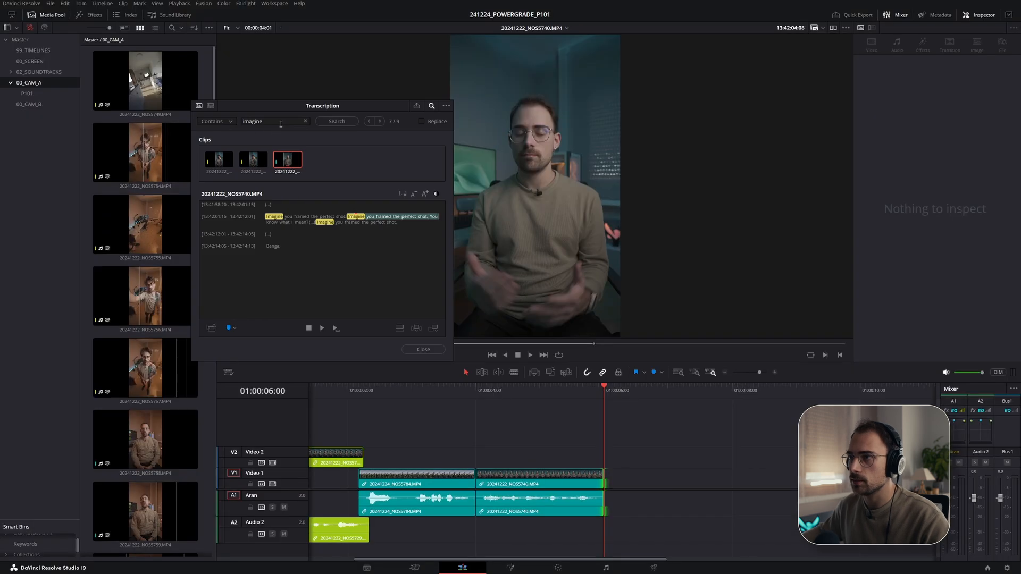
text(pre)
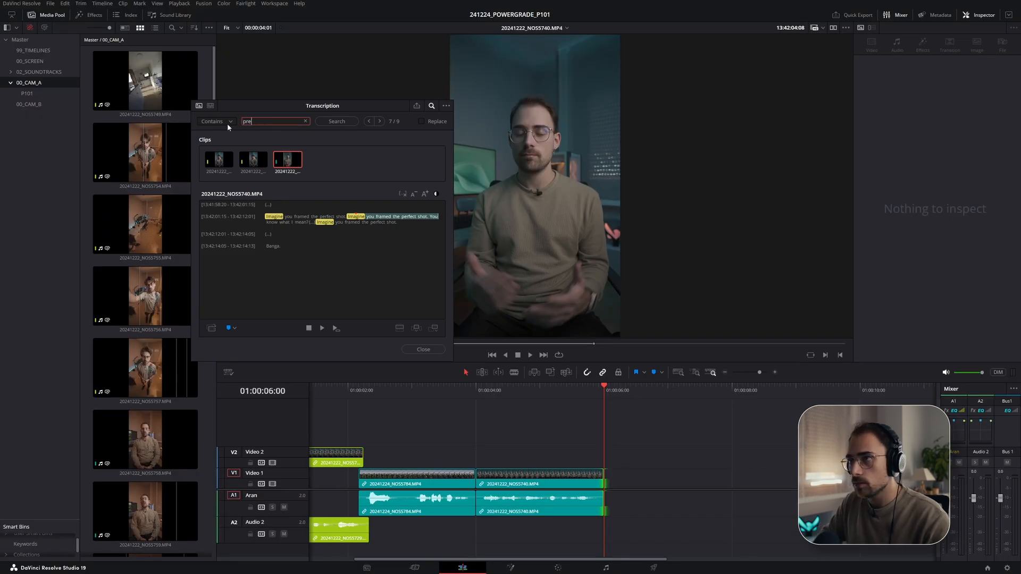
text(ss)
key(Return)
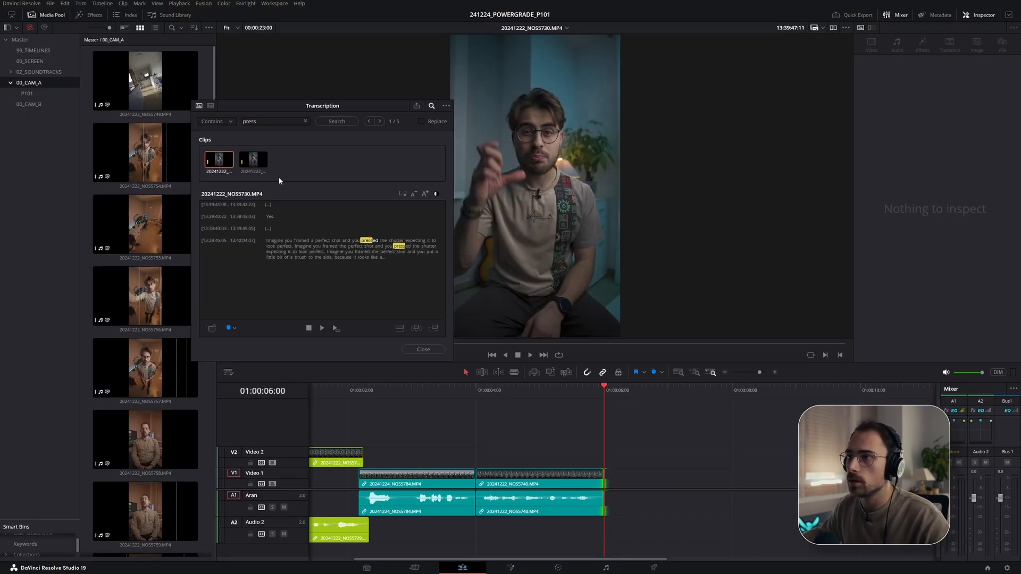
click(258, 163)
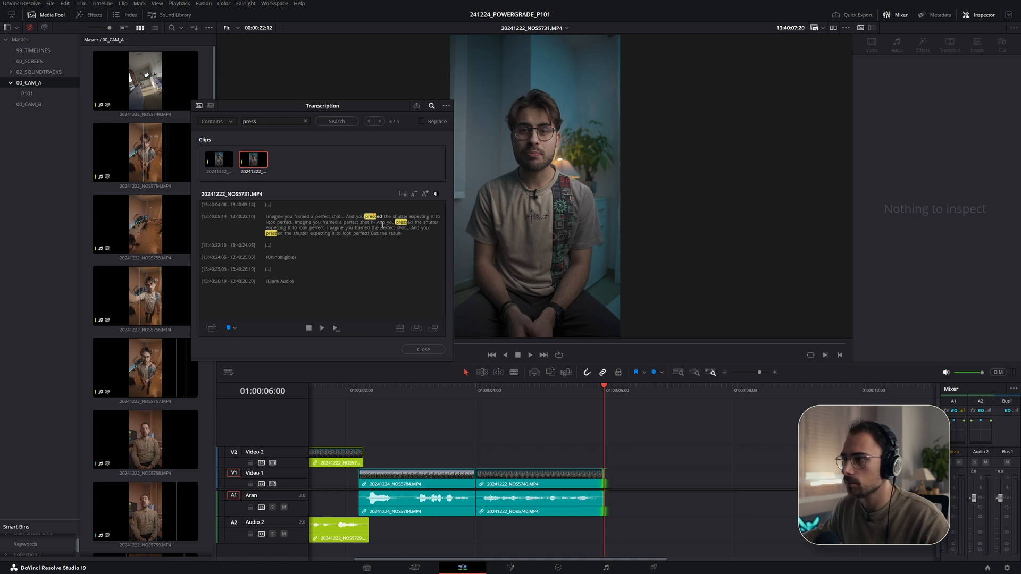
key(space)
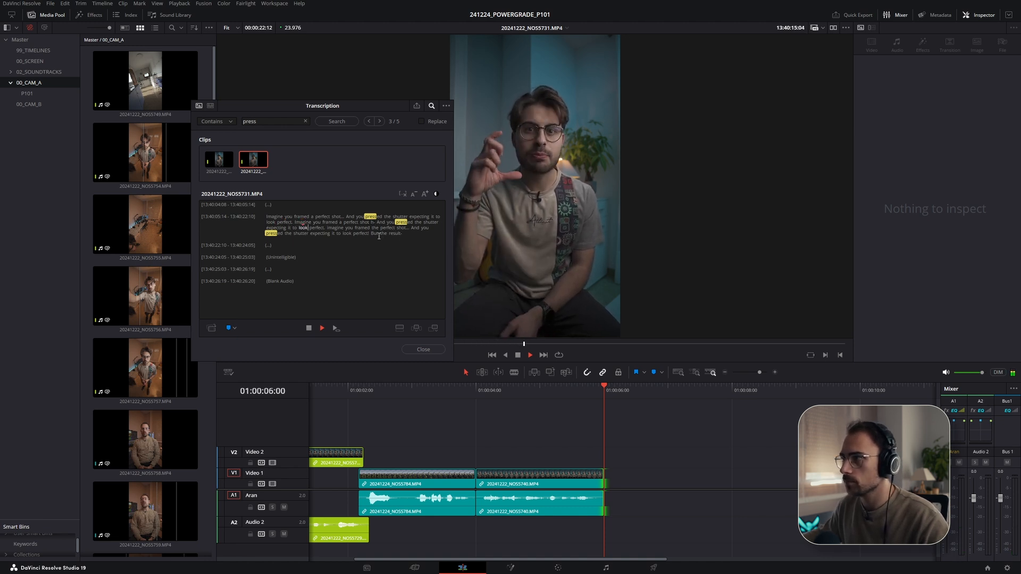
key(space)
click(519, 388)
key(space)
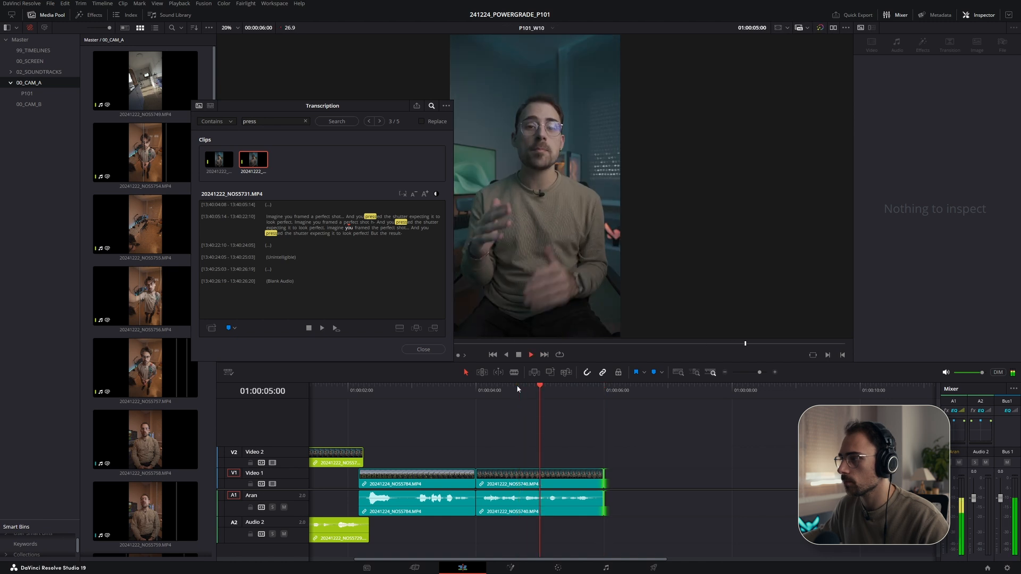
- Play back several phrases of the pressed-the-shutter passage in the NOS5731 transcript to compare deliveries
click(373, 213)
key(space)
click(348, 217)
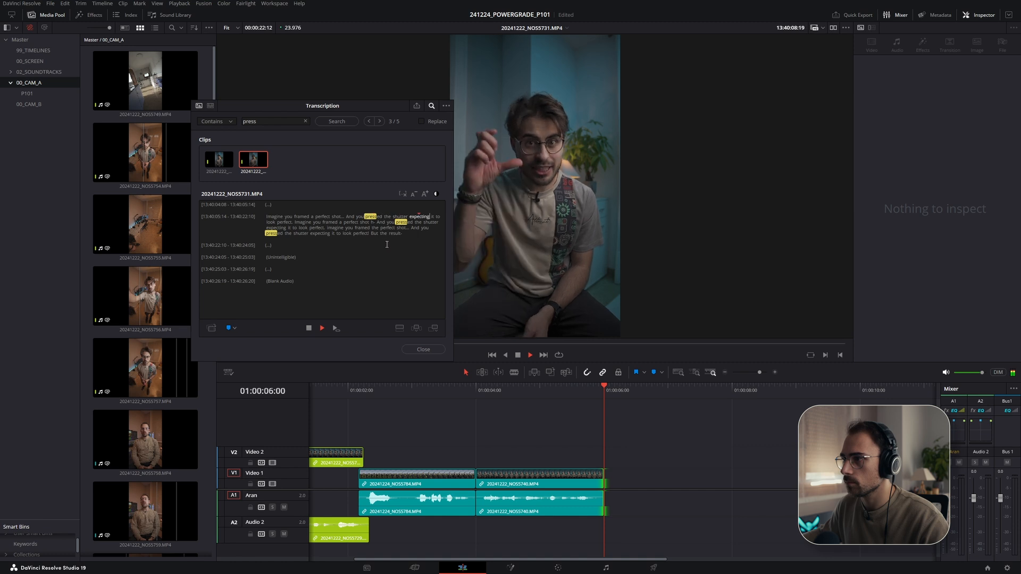
click(335, 233)
key(space)
key(space)
click(405, 228)
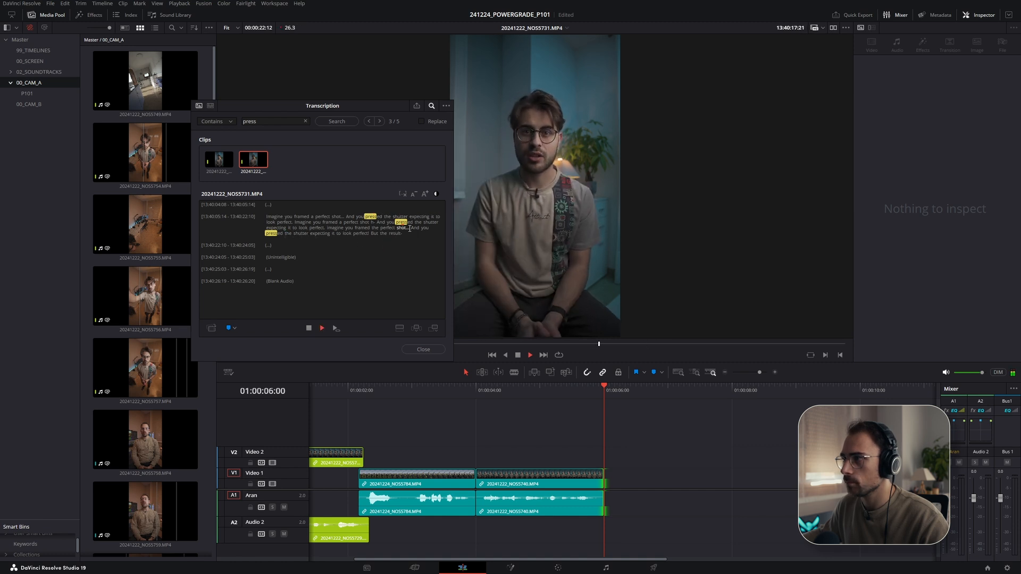
key(space)
click(507, 388)
key(space)
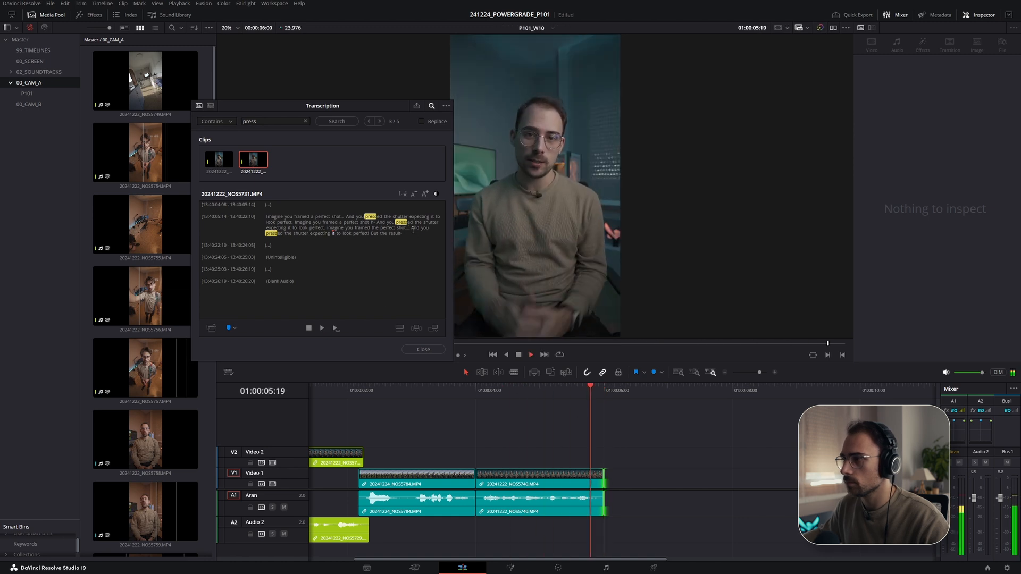
click(413, 230)
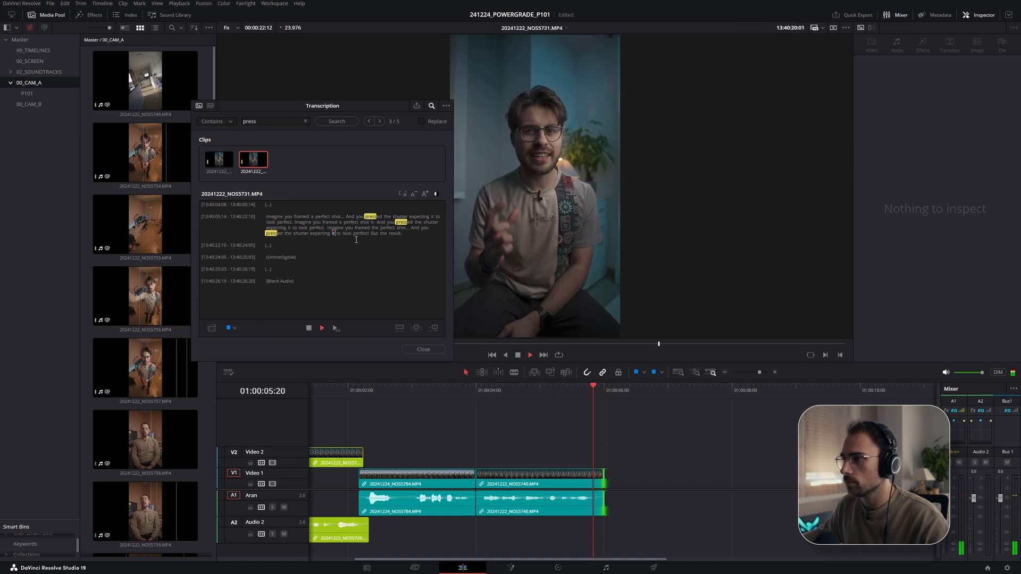
- Add the phrase "And you pressed the shutter expecting it to look perfect" from NOS5731 onto Video 2 after the imagine clips
drag(370, 235, 414, 231)
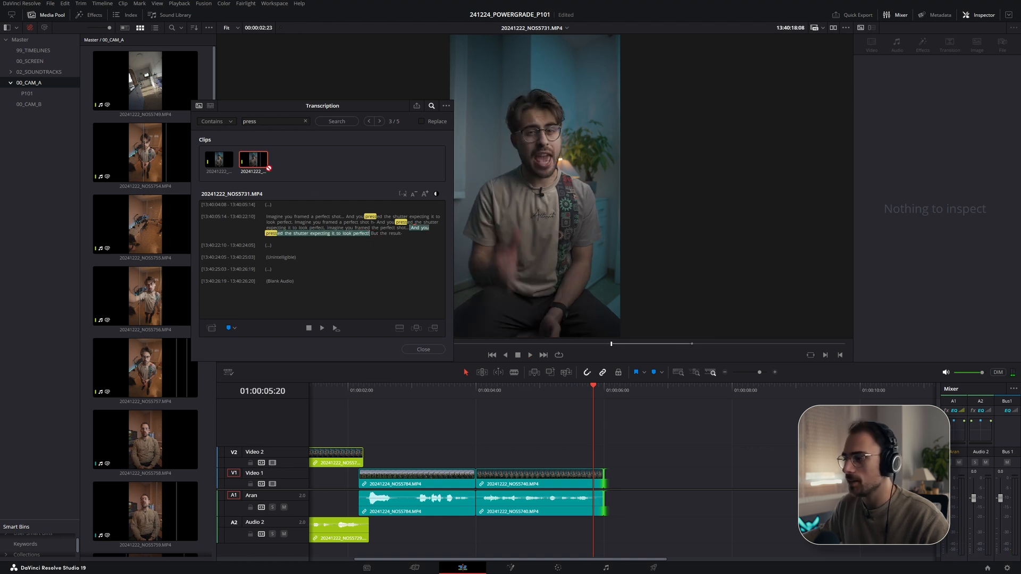
drag(268, 168, 614, 476)
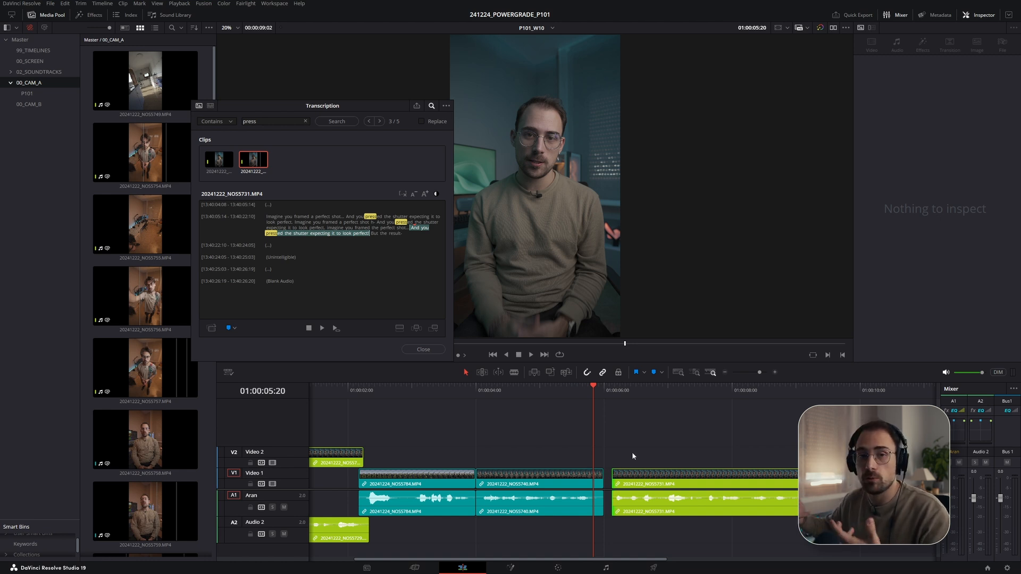
drag(631, 482, 608, 458)
click(563, 389)
key(space)
- Extend the NOS5731 clip's tail slightly and play back the new section
click(653, 458)
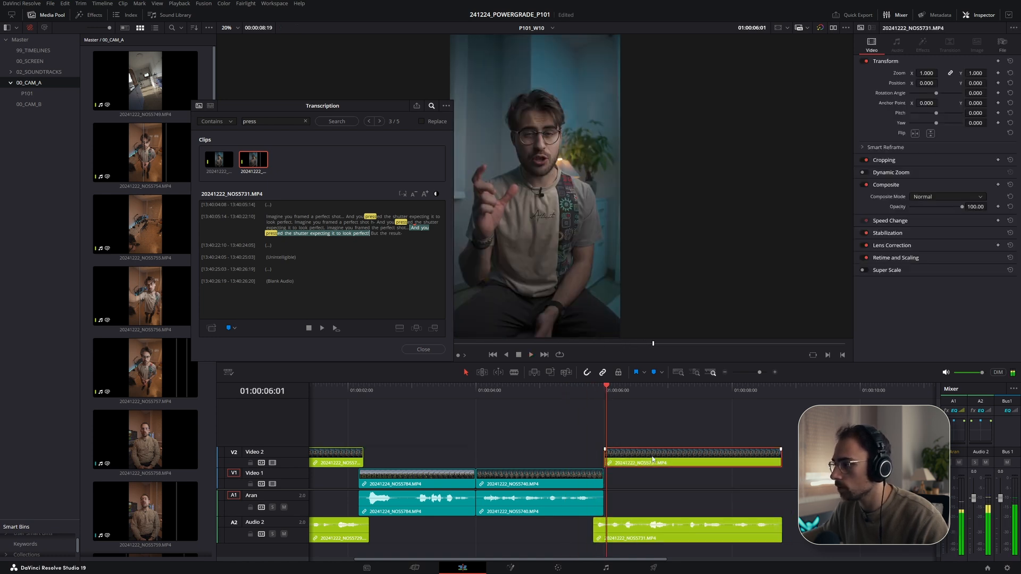
click(546, 390)
key(space)
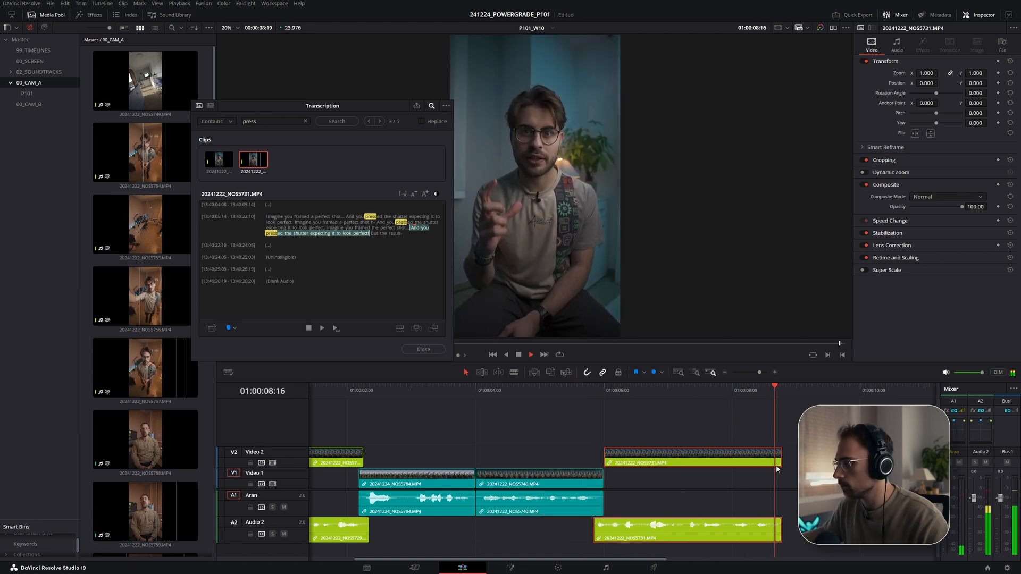
drag(781, 463, 787, 464)
click(790, 389)
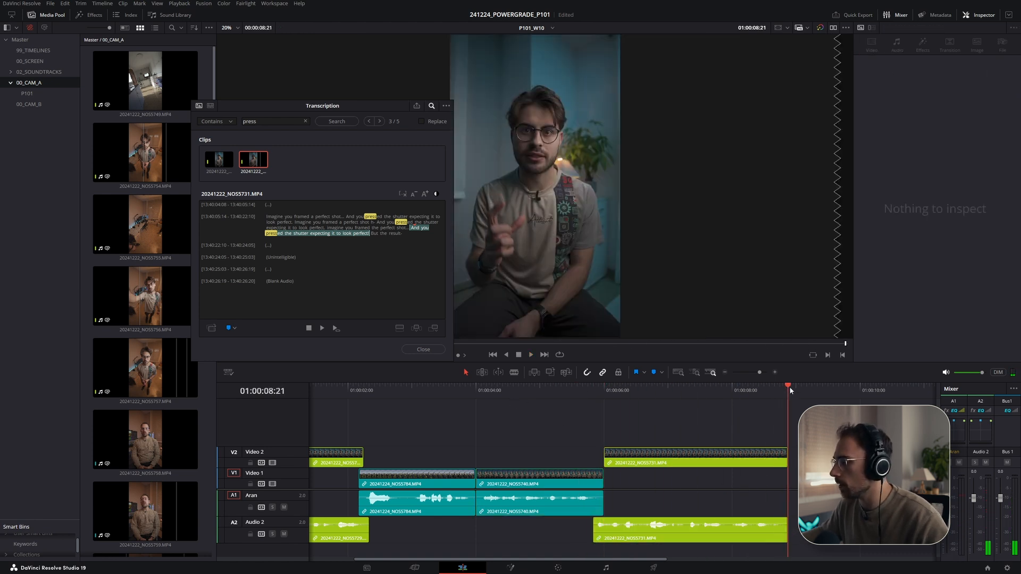
key(q)
- Check the next script line and search the transcripts for but the result
key(alt+Tab)
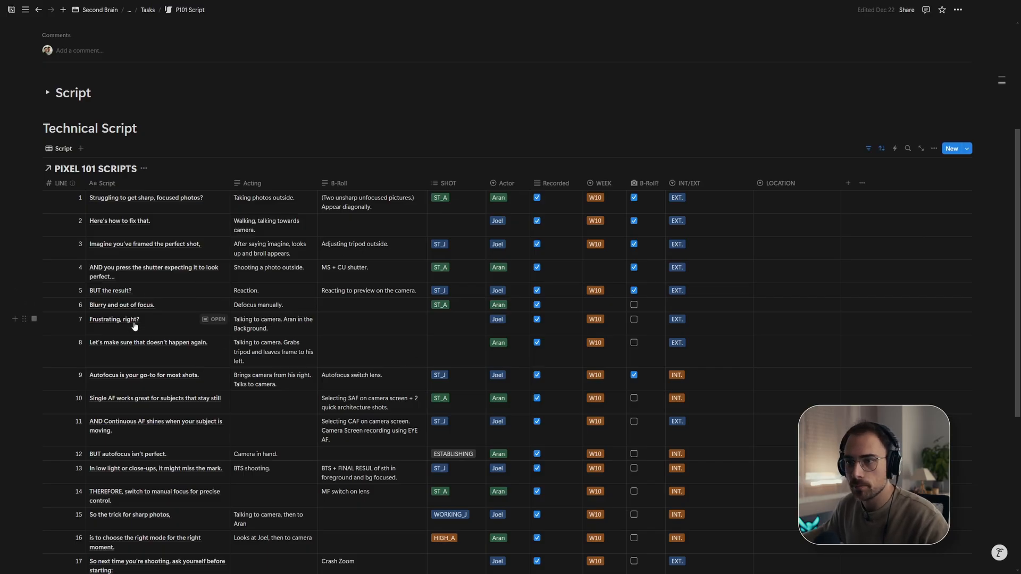
key(alt+Tab)
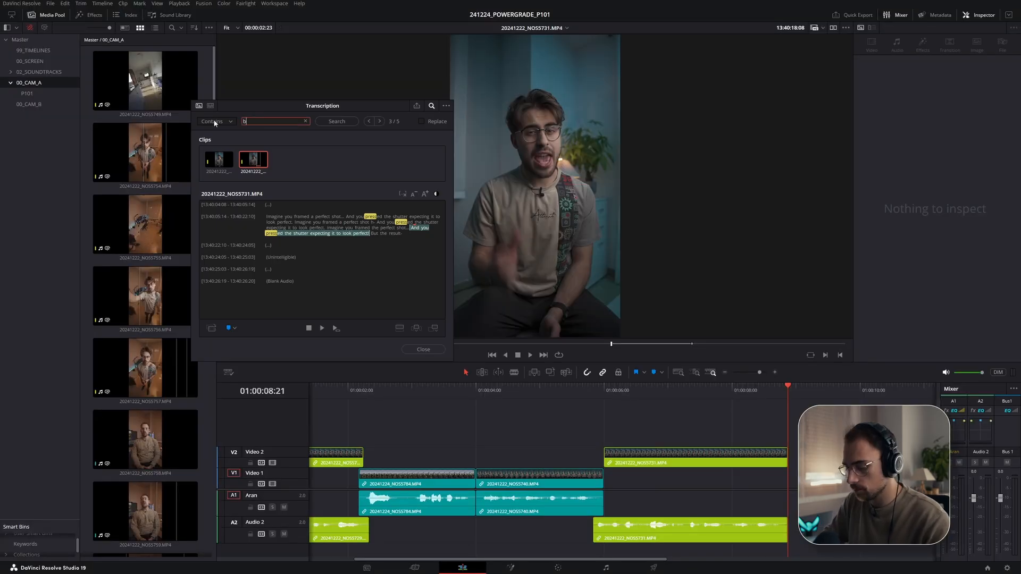
text(t)
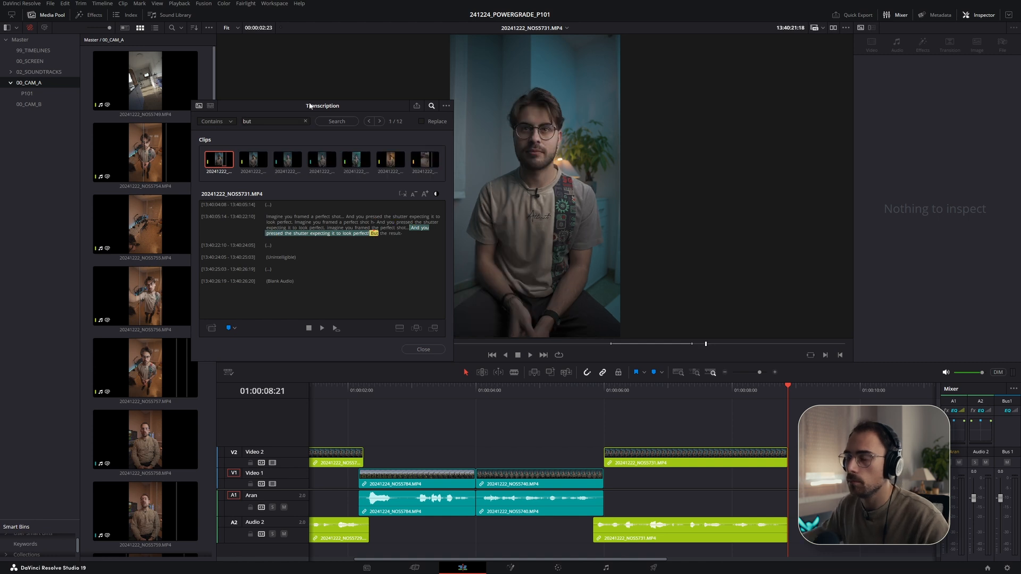
text( the reuslt)
key(Return)
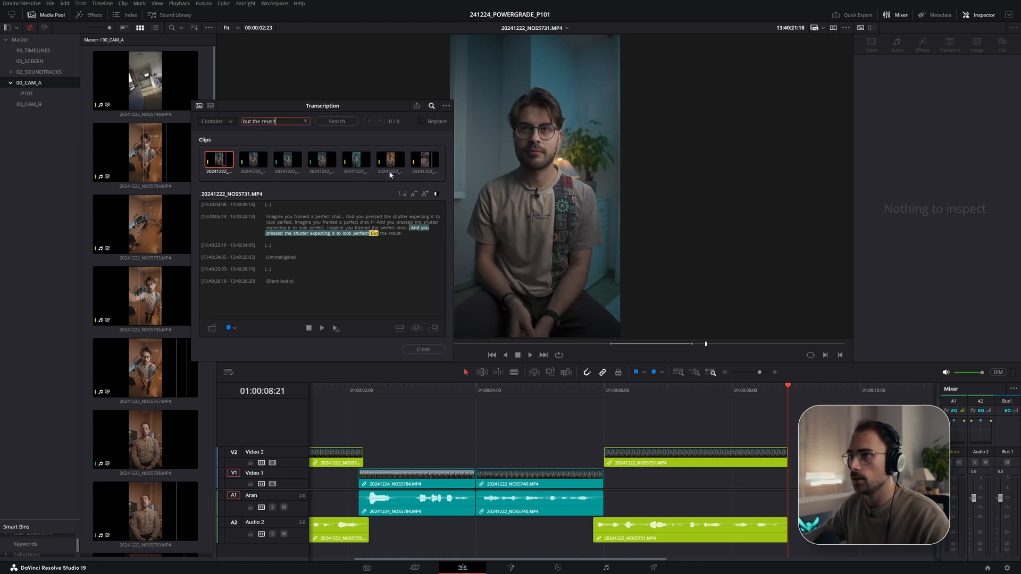
text(lt)
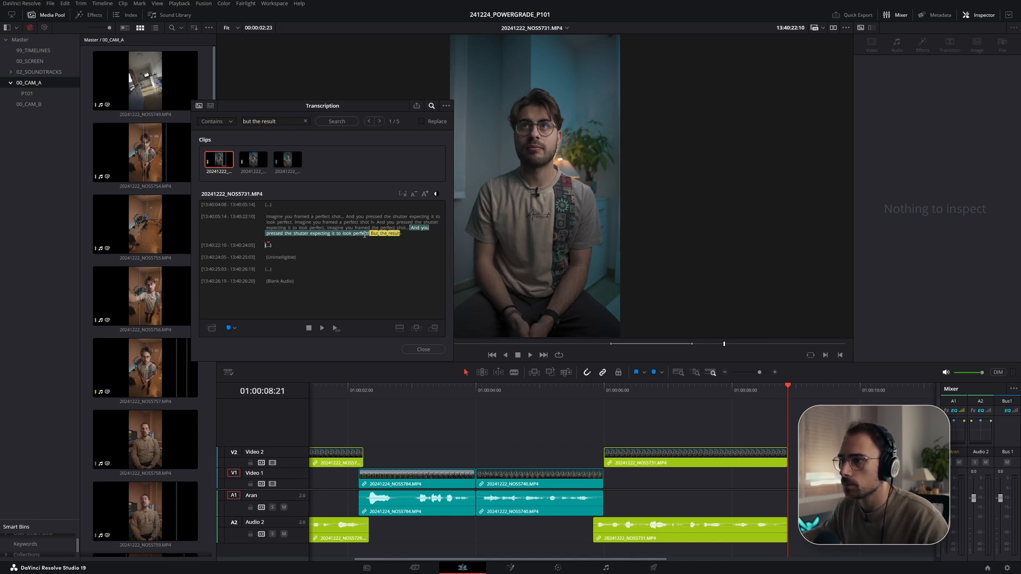
- Play the first but the result match and switch between the three returned clips
click(348, 234)
key(space)
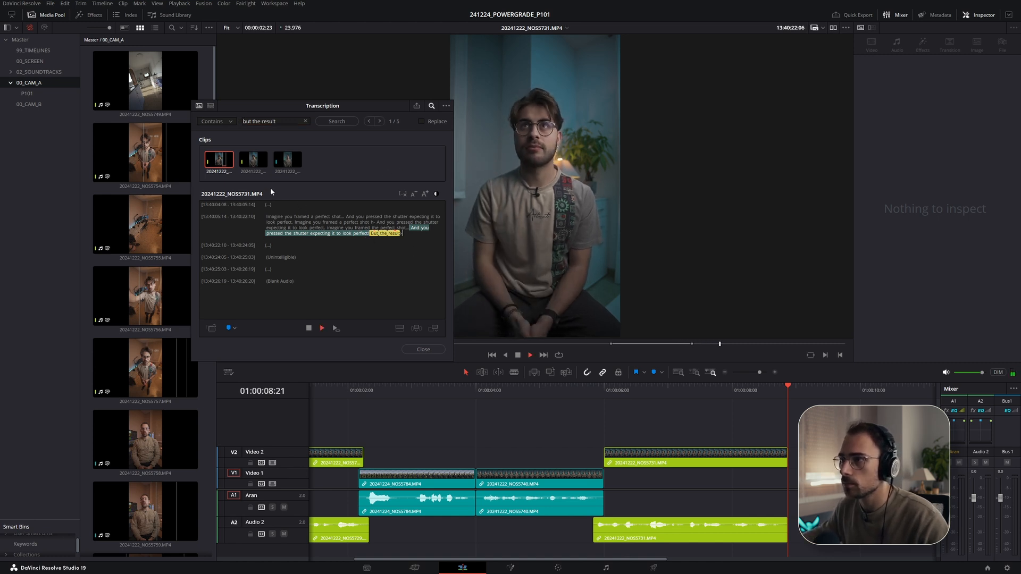
click(253, 160)
click(286, 161)
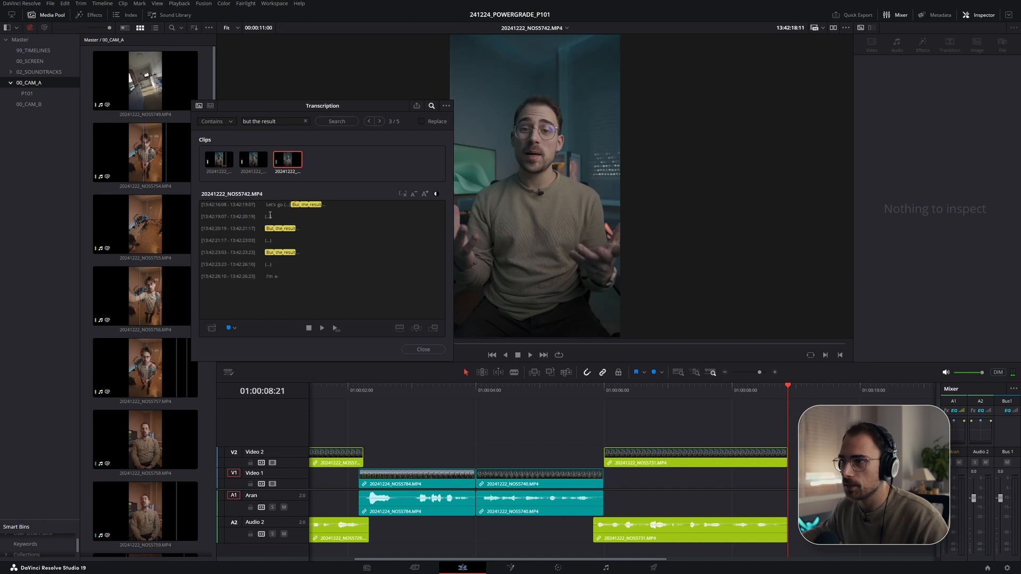
- Play each But the result take in the NOS5742 transcript and compare with the timeline
click(267, 205)
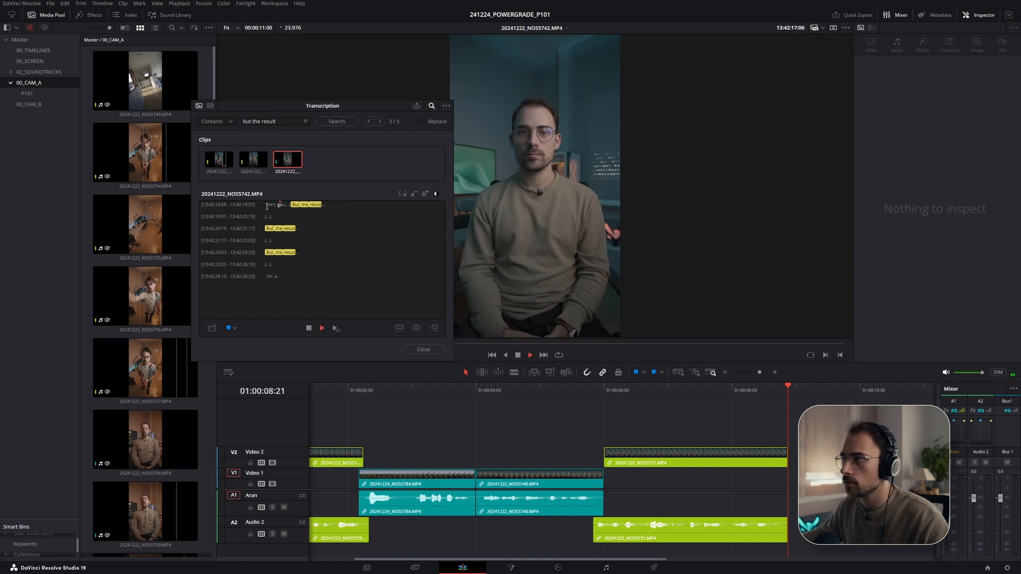
click(677, 387)
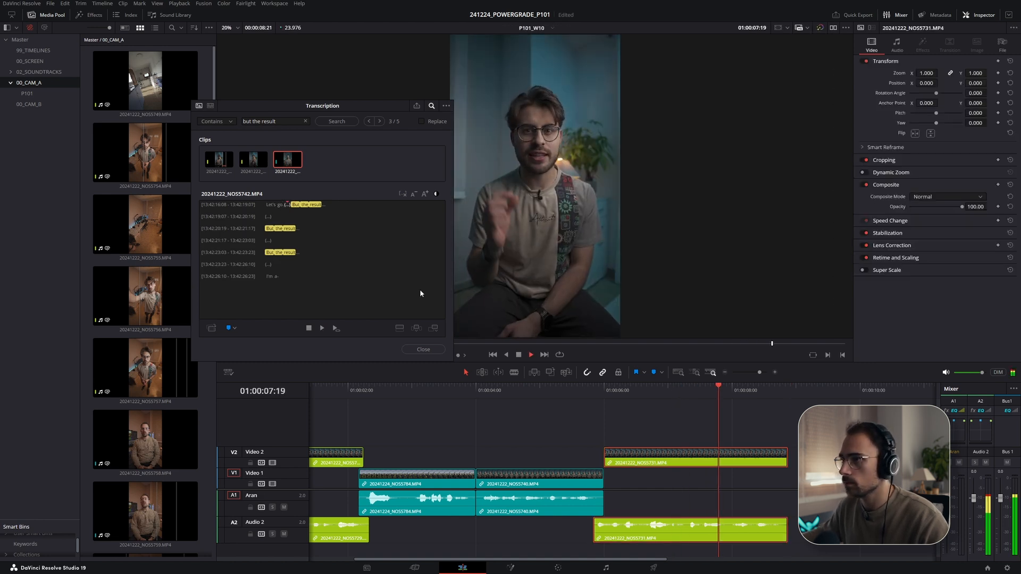
click(268, 216)
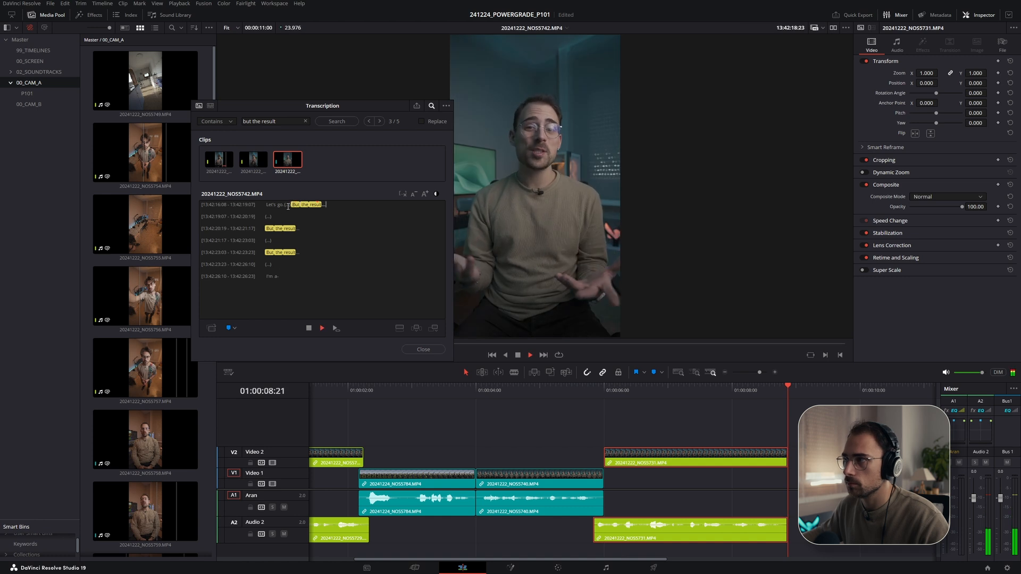
click(269, 239)
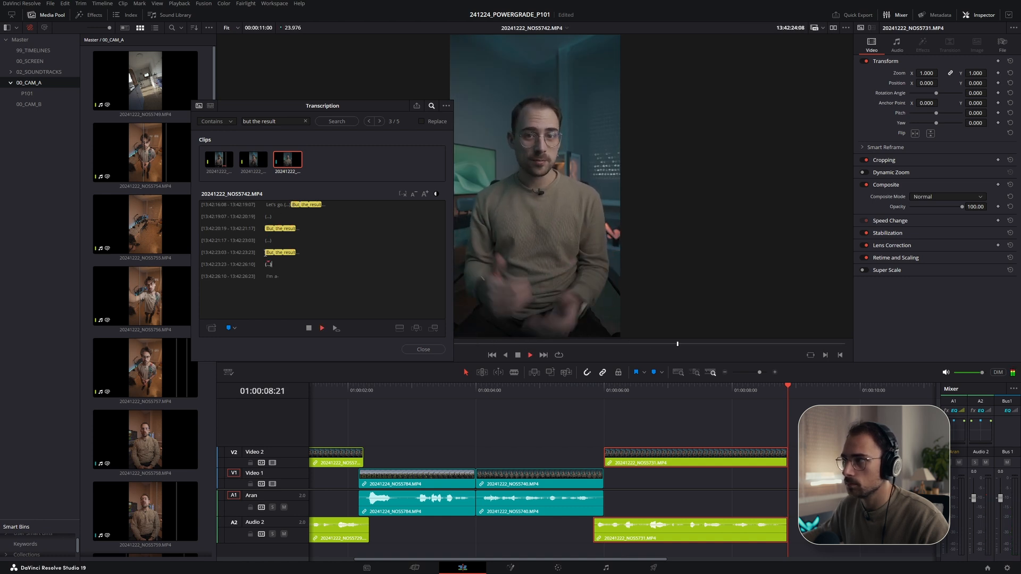
click(662, 385)
key(space)
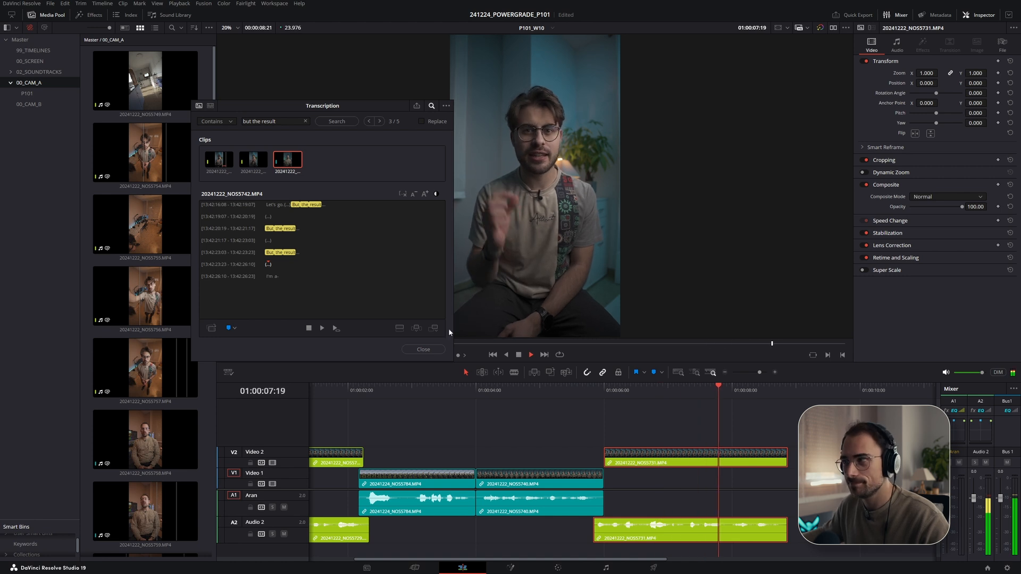
key(space)
click(299, 252)
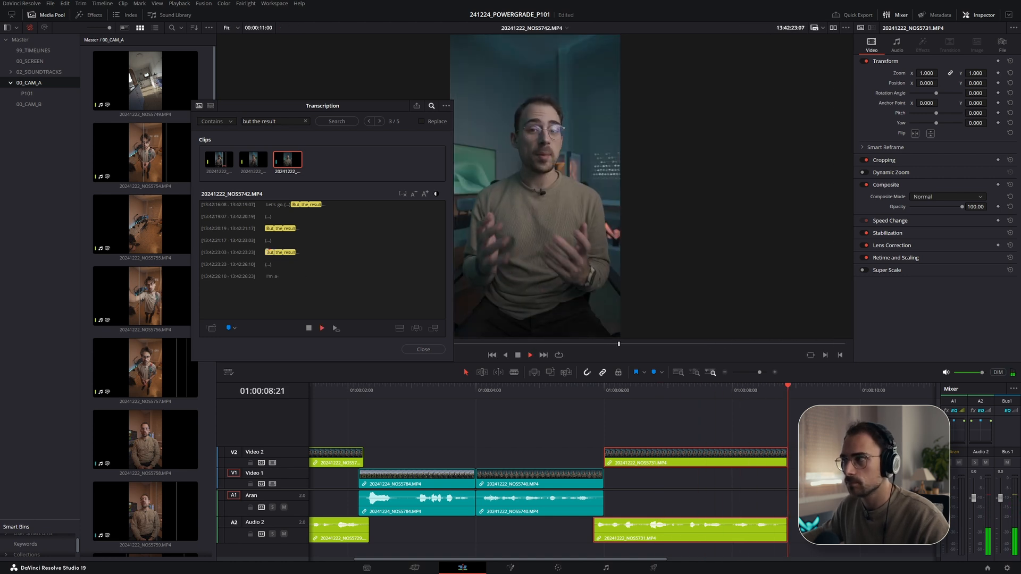
click(265, 230)
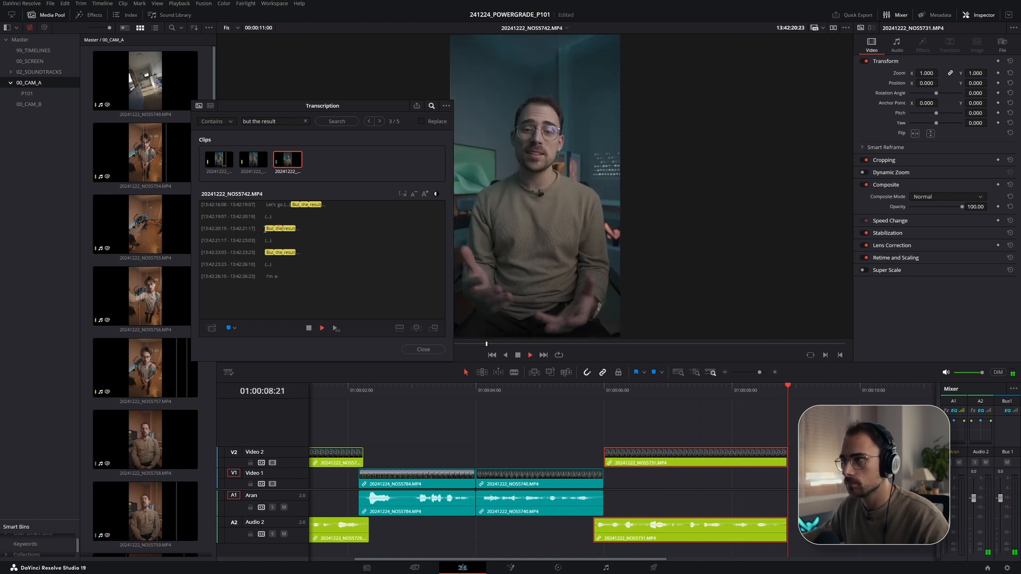
- Play the But the result takes in the NOS5742 transcript once more
key(space)
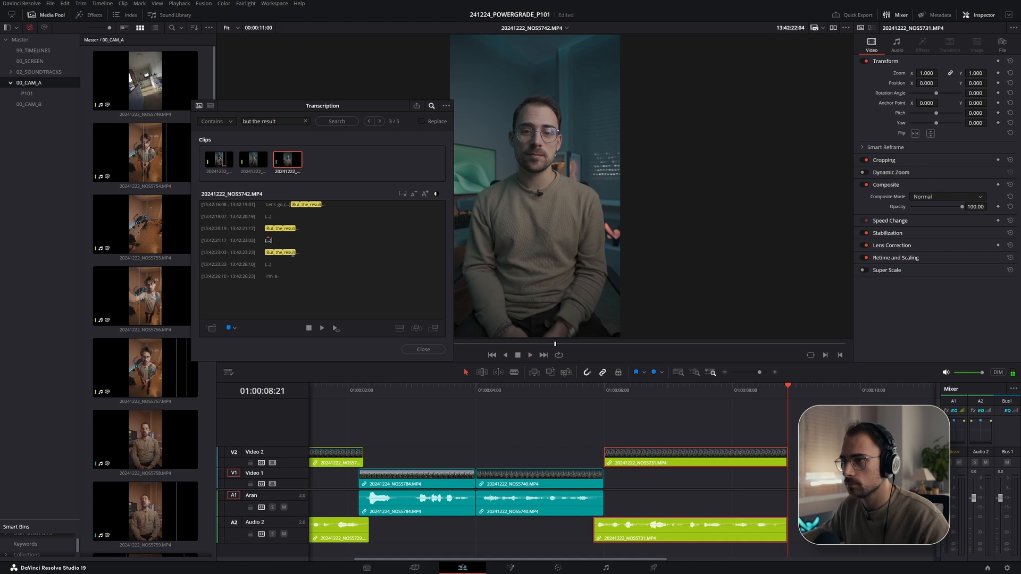
click(326, 204)
key(space)
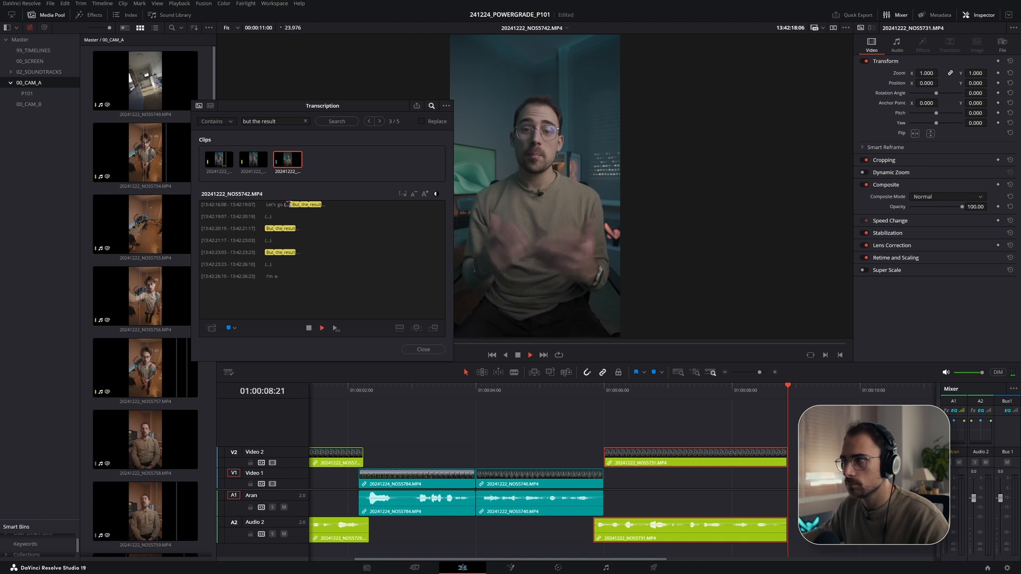
click(292, 205)
key(space)
- Place the NOS5742 But the result take on Video 1 right after the NOS5731 clip
drag(300, 168, 856, 483)
drag(772, 442, 557, 417)
click(548, 392)
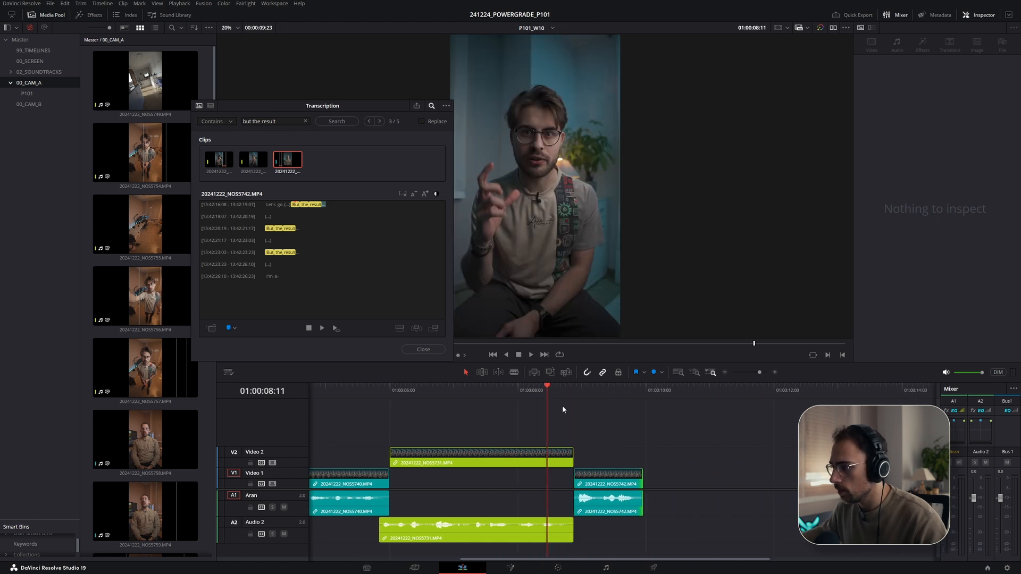
- Extend the NOS5742 clip's head and tail slightly and play back the section
drag(592, 485, 587, 485)
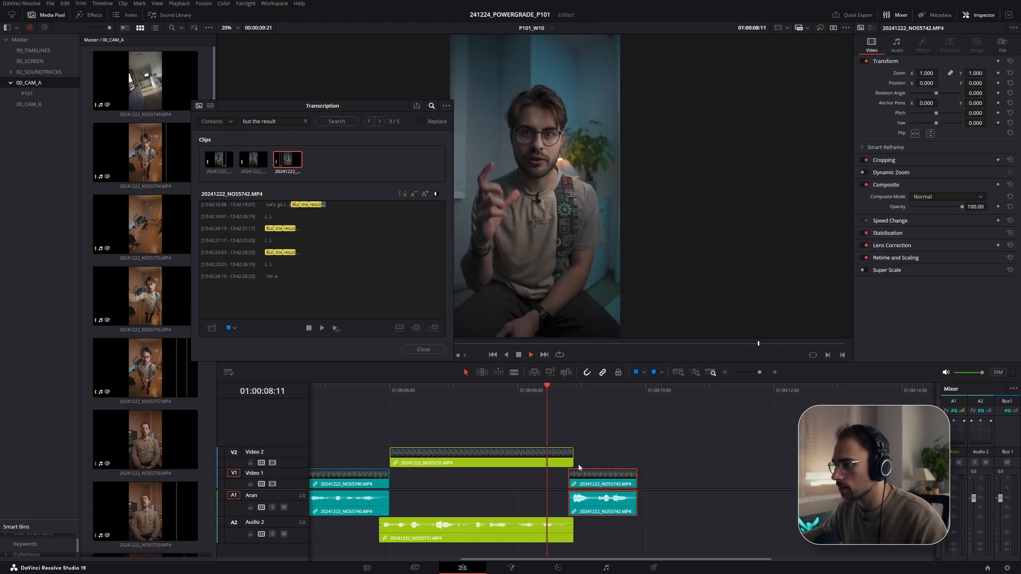
click(472, 391)
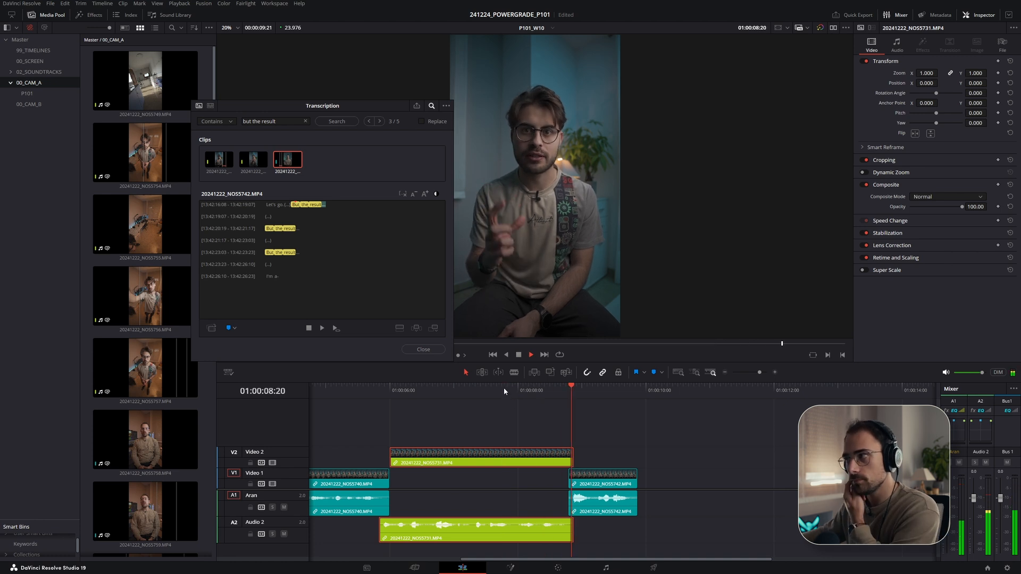
drag(637, 484, 649, 482)
key(space)
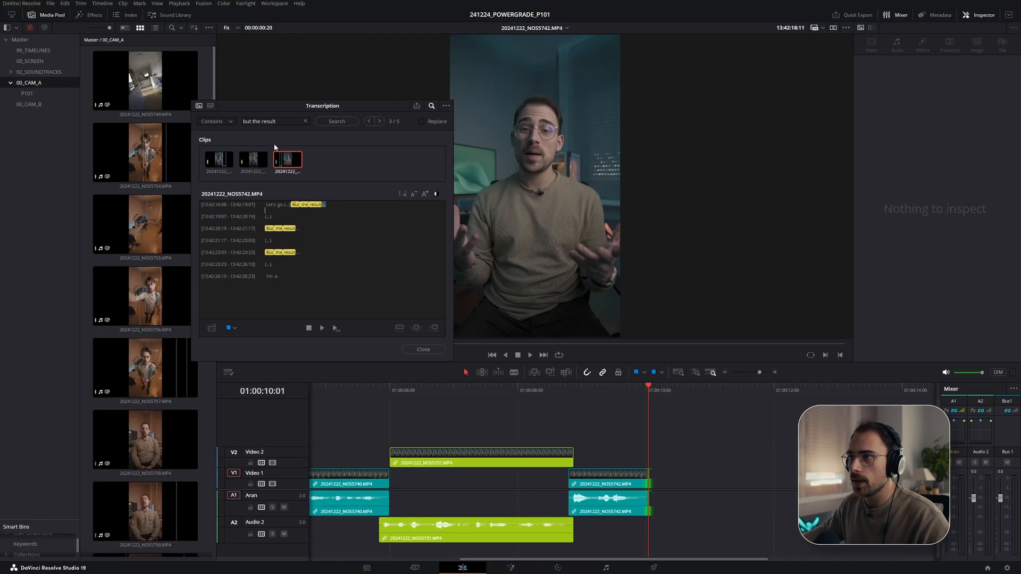
- Search the transcripts for blurry and out of and select the matching phrase in NOS5732
drag(279, 122, 226, 123)
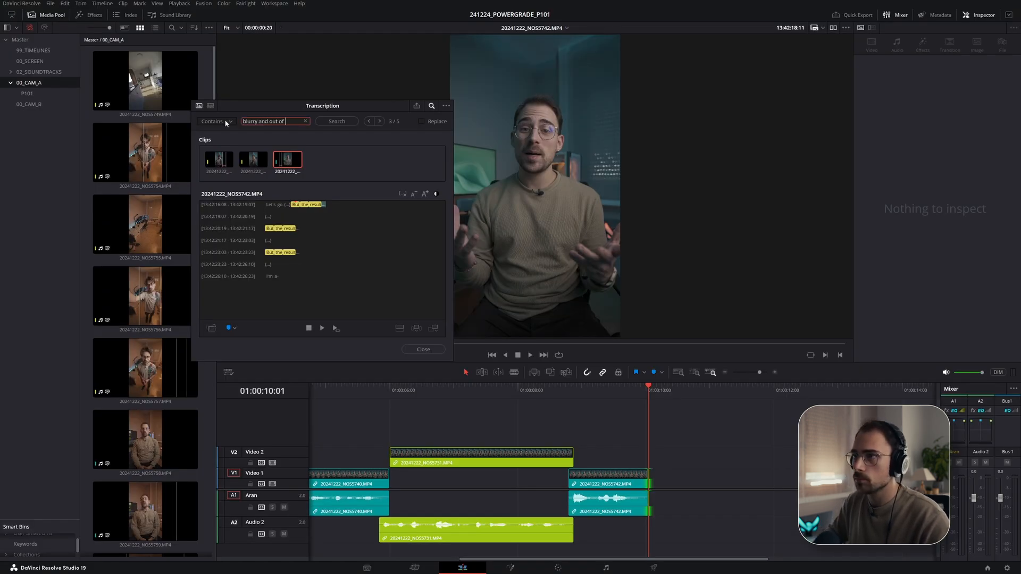
key(Return)
drag(361, 209, 268, 204)
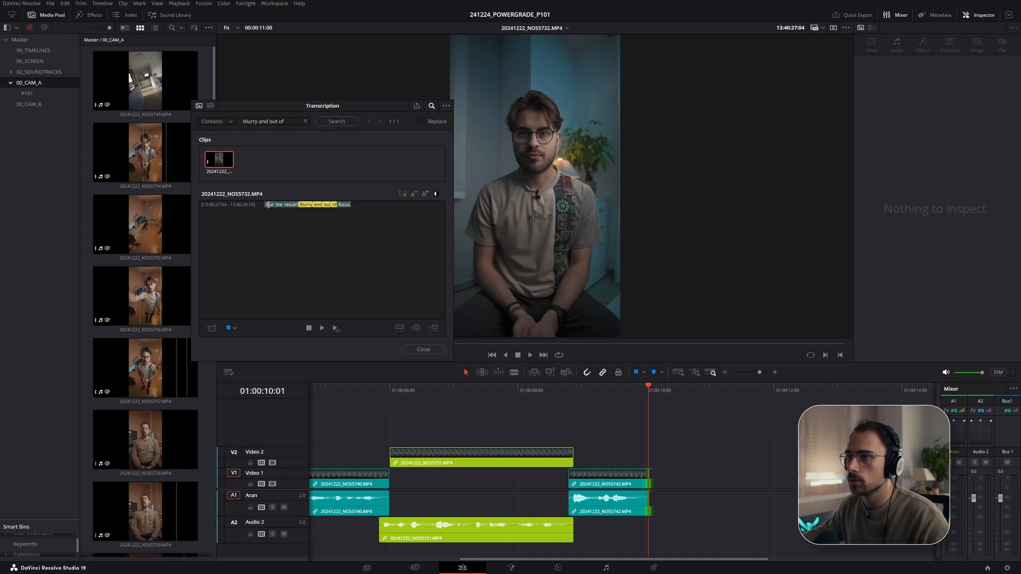
- Place the NOS5732 blurry and out of take on Video 2 after the NOS5742 clip and play it
drag(216, 157, 676, 464)
click(614, 394)
key(space)
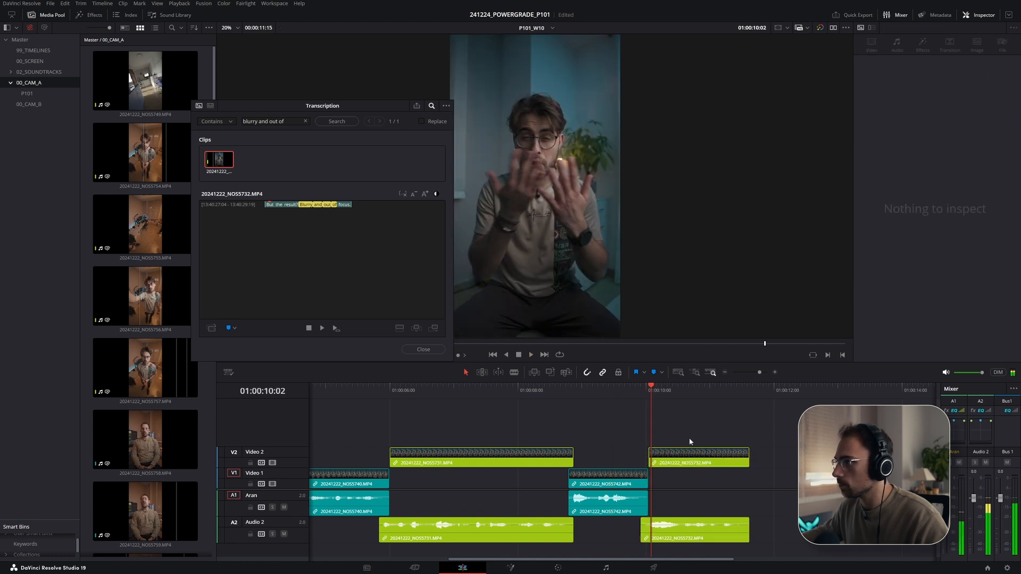
- Extend the NOS5732 clip's tail slightly
drag(749, 457, 763, 458)
click(765, 391)
click(262, 135)
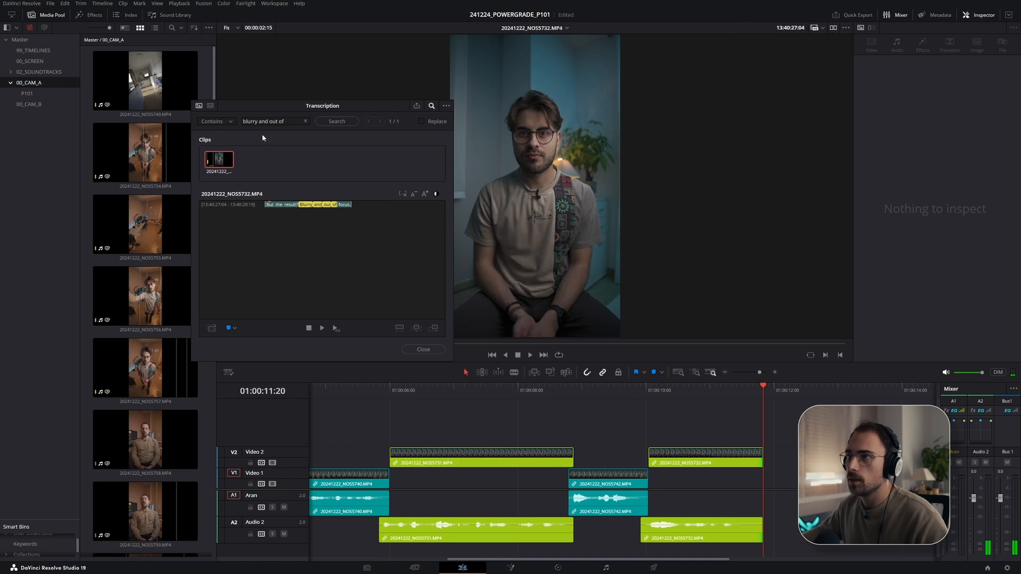
- Check the next script line and search the transcripts for frustrating
click(288, 123)
key(alt+Tab)
scroll(192, 348, down, 1)
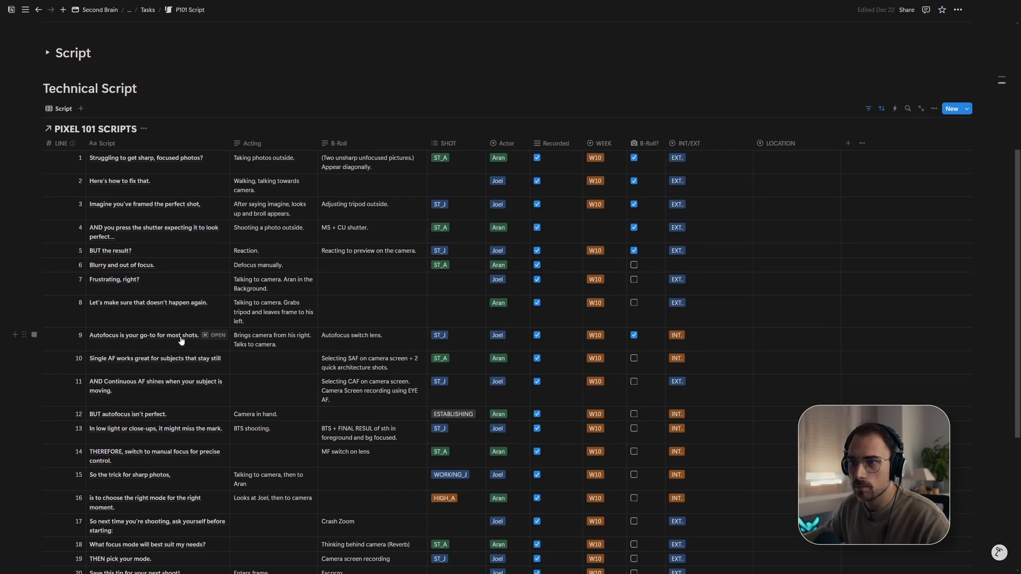
key(alt+Tab)
text(f)
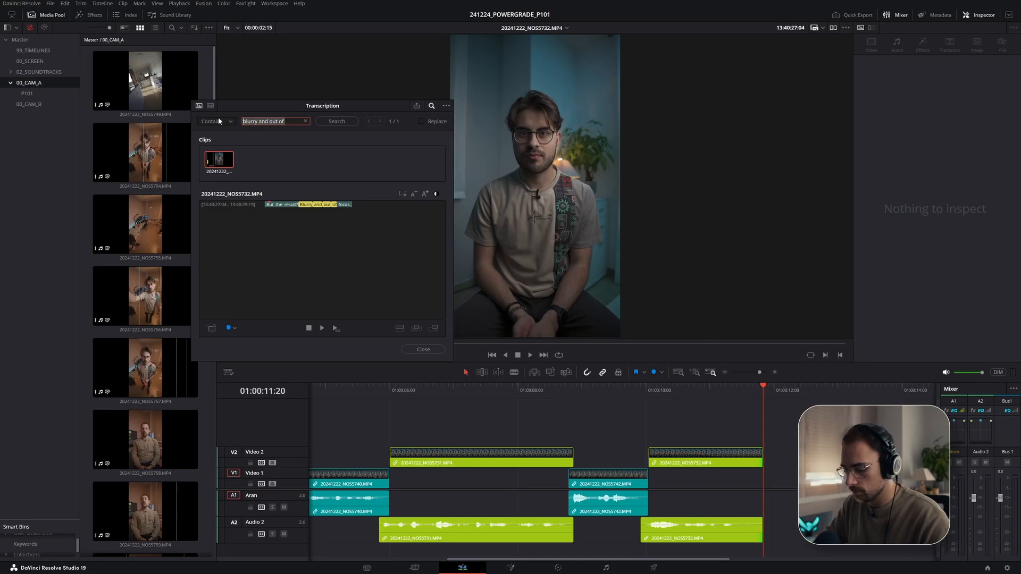
text(rustrating)
key(Return)
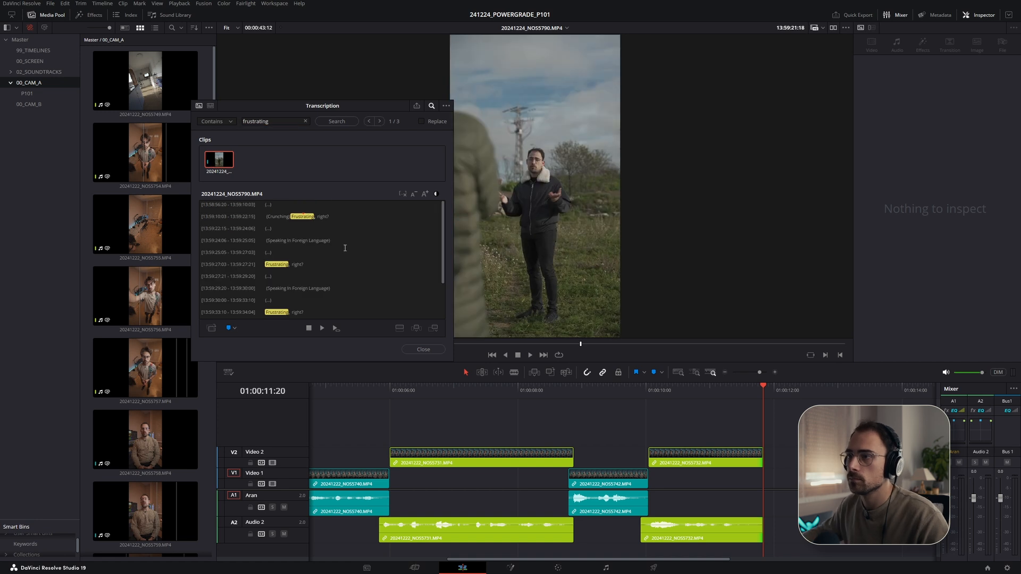
- Select the Frustrating, right? line in NOS5790 and place it on Video 1 after the NOS5732 clip
scroll(327, 253, down, 2)
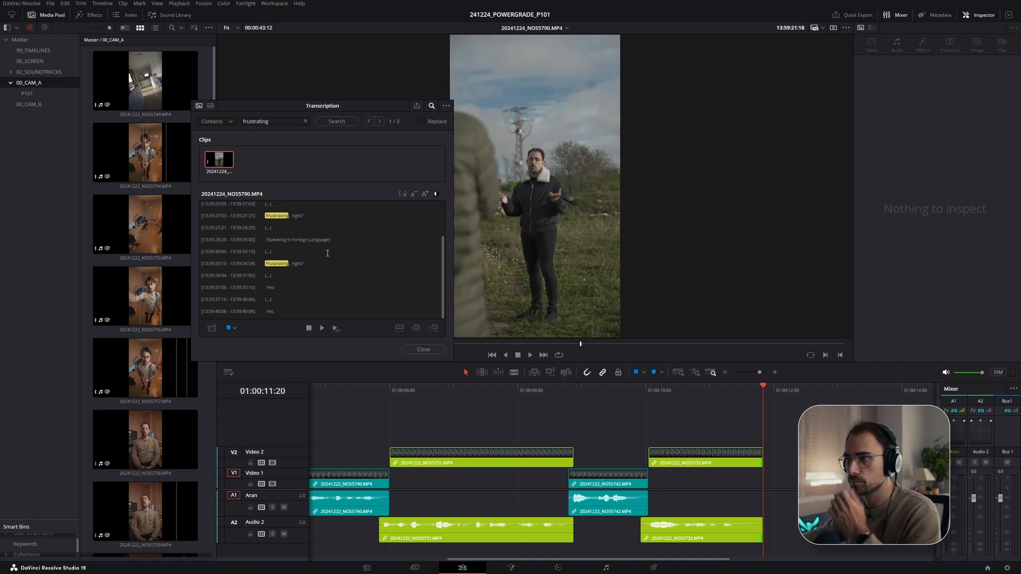
click(267, 214)
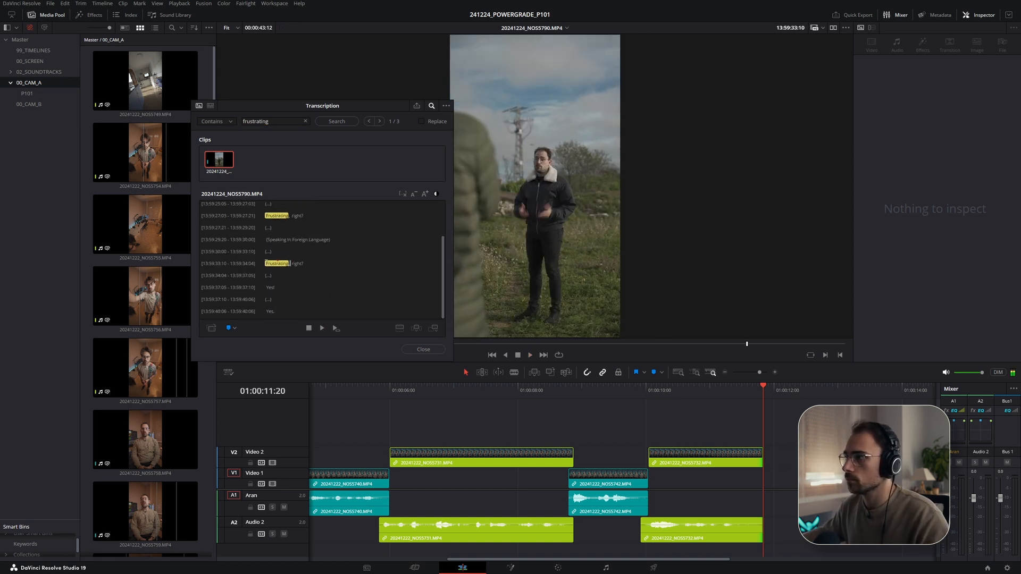
click(277, 215)
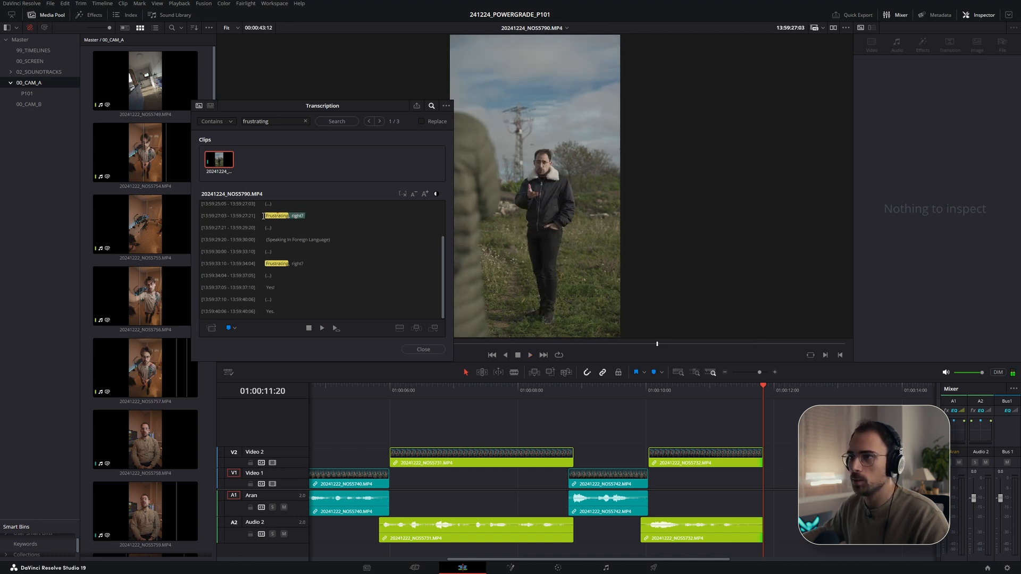
drag(220, 157, 762, 477)
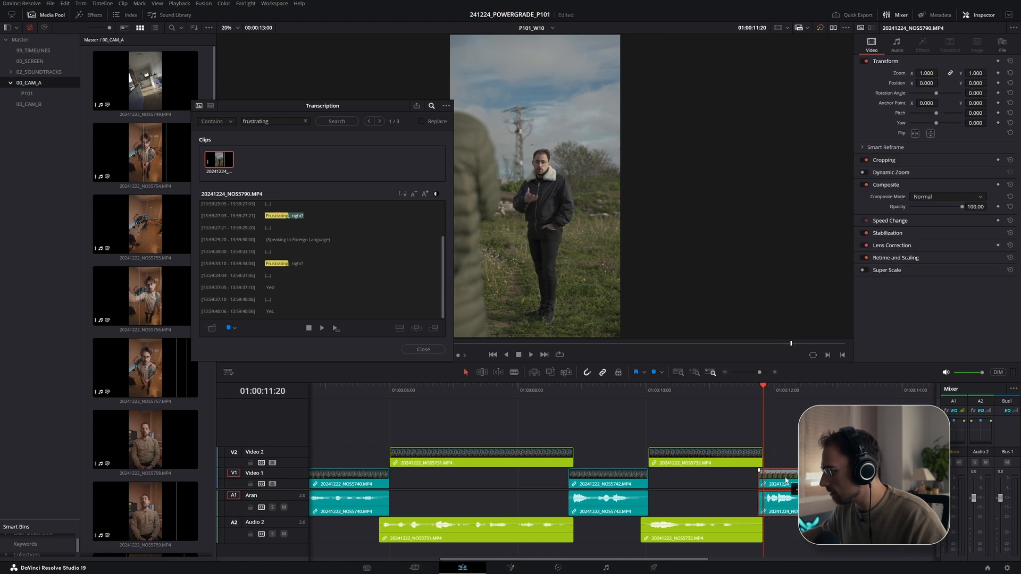
- Play back the new Frustrating, right? section
click(727, 391)
key(space)
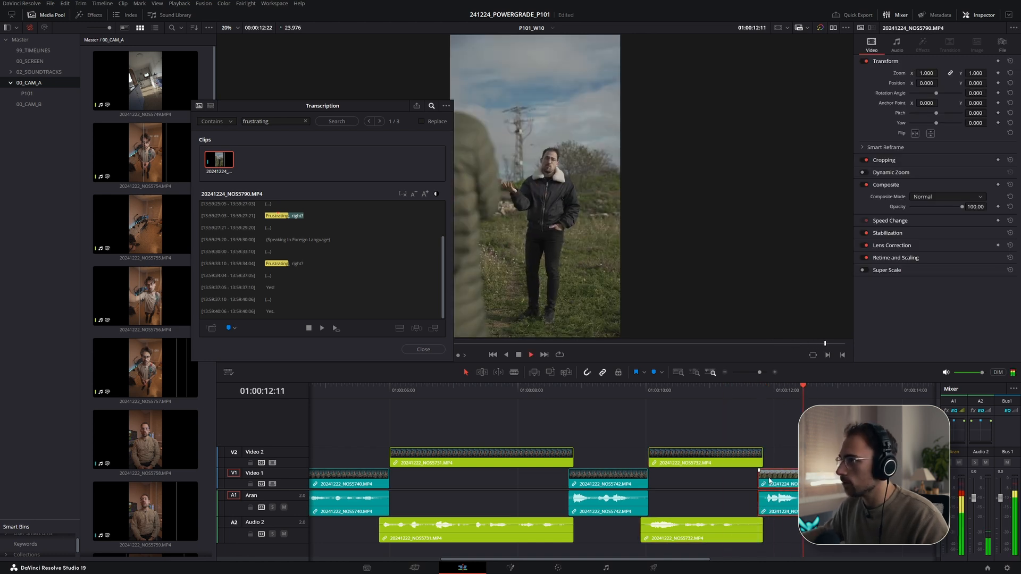
click(832, 391)
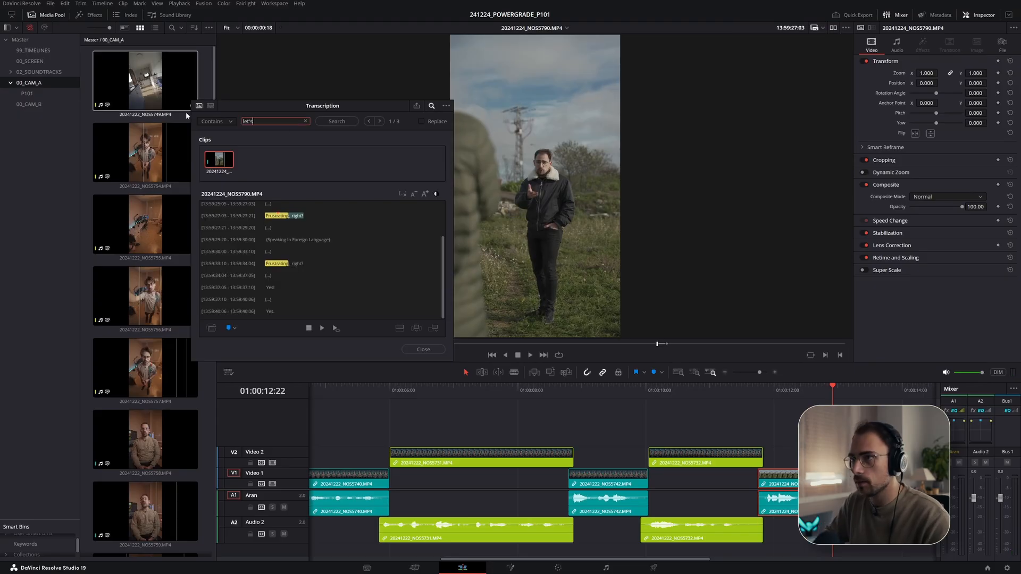
- Search the transcripts for let's make sure, compare the three clips, and drop the NOS5793 take into the timeline
key(Return)
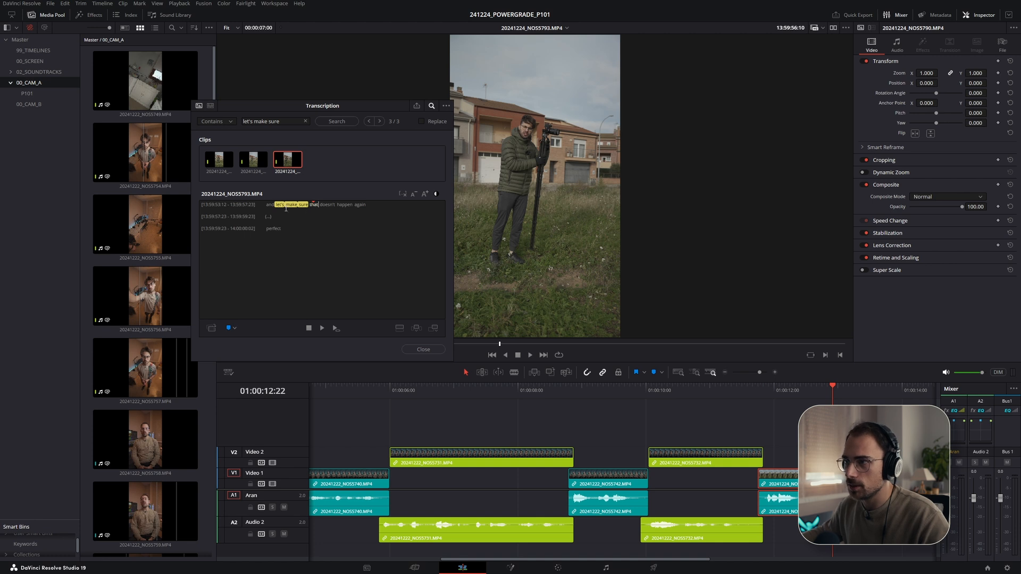
mouse_move(275, 205)
mouse_down()
mouse_move(371, 206)
mouse_move(266, 221)
mouse_up()
click(266, 169)
click(219, 165)
click(254, 165)
click(290, 165)
drag(299, 206, 275, 206)
drag(288, 163, 850, 479)
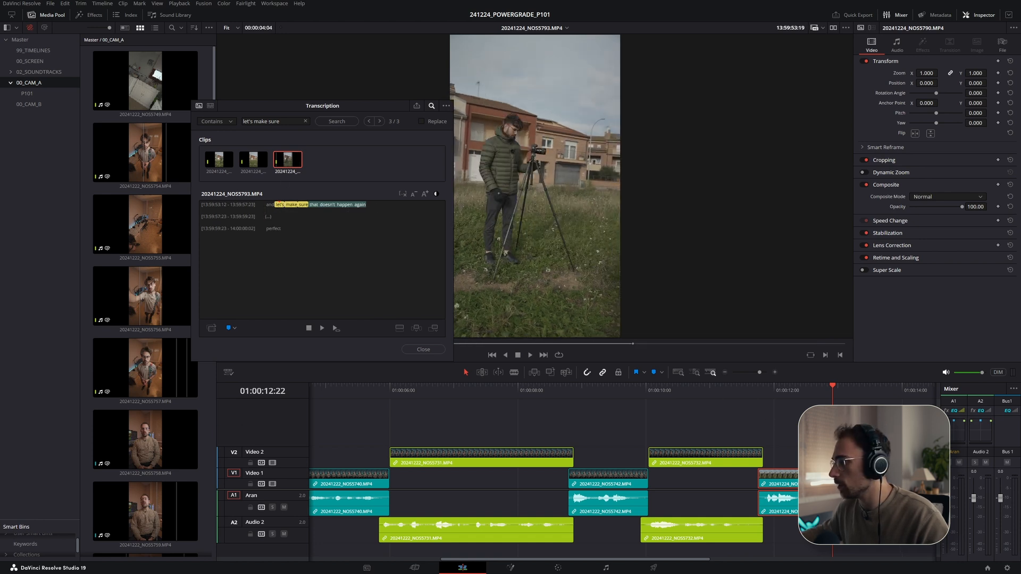
- Review the three let's make sure clips again and move the Transcription window aside
click(253, 161)
click(219, 161)
click(288, 162)
click(253, 162)
click(288, 162)
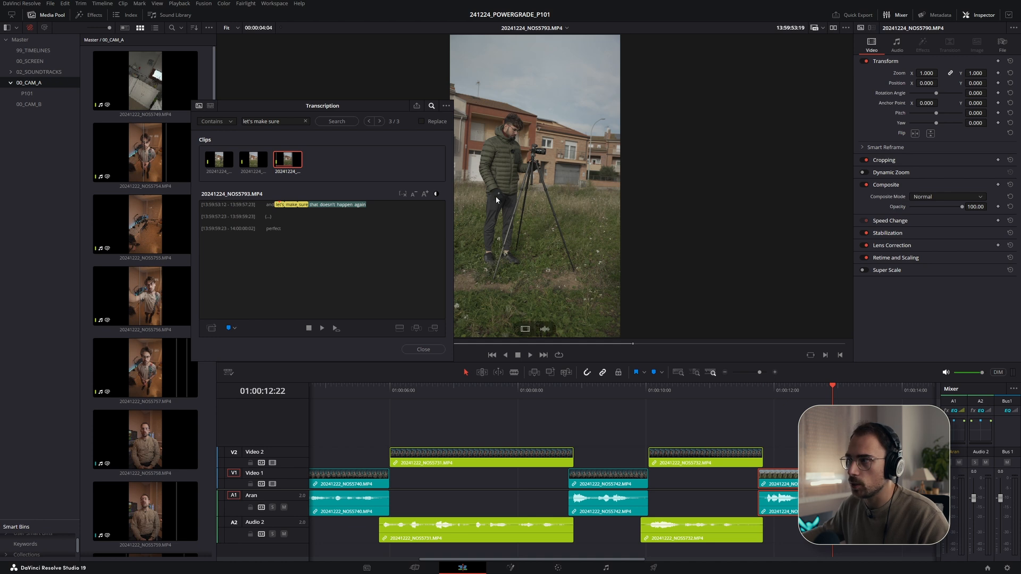
drag(397, 106, 370, 82)
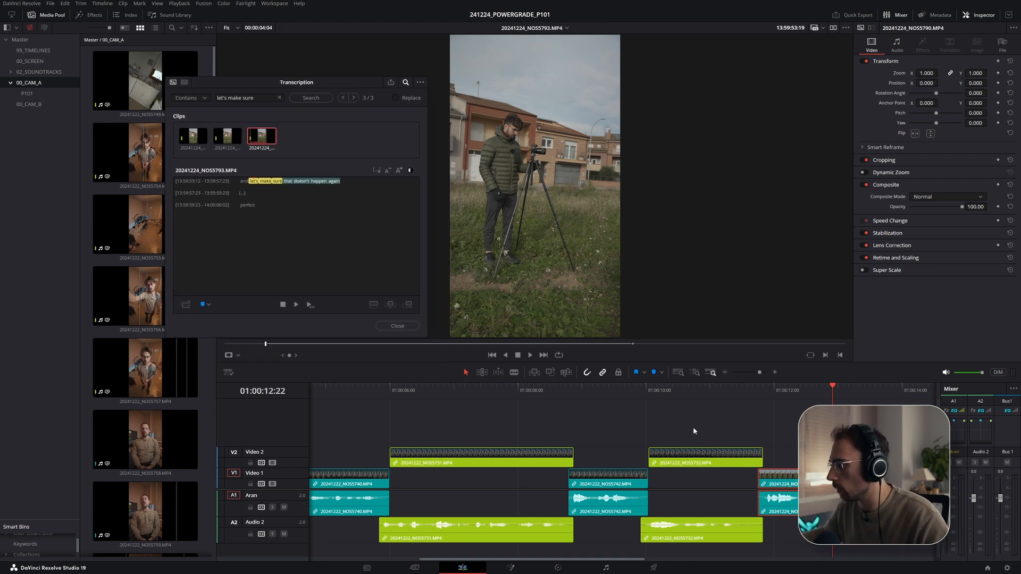
- Reposition the NOS5793 clip on Video 2 after the NOS5790 clip and play it back
drag(755, 430, 516, 433)
drag(626, 475, 600, 458)
drag(582, 459, 555, 460)
click(558, 393)
key(space)
drag(556, 459, 709, 470)
drag(734, 461, 612, 461)
click(565, 390)
key(space)
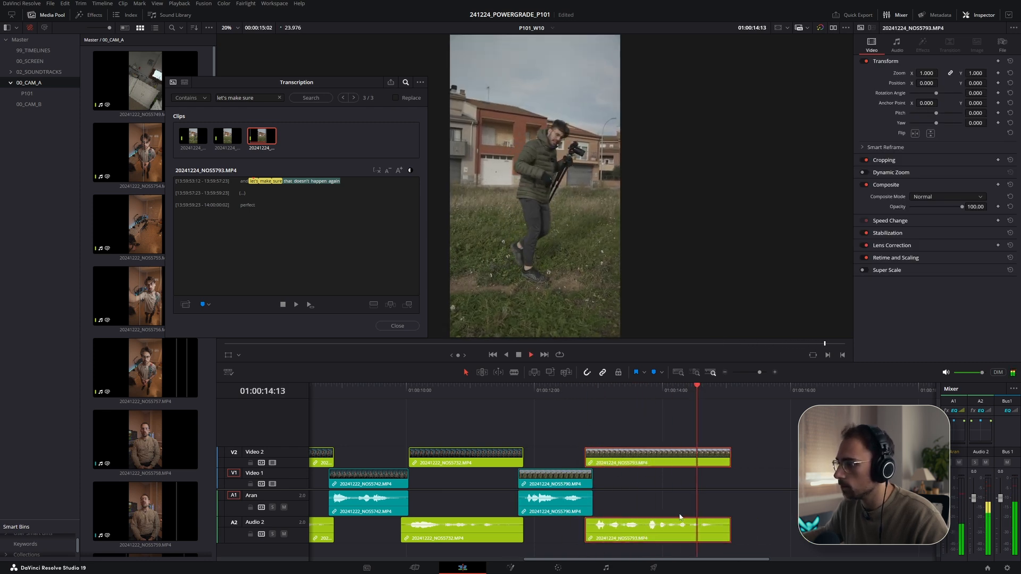
- Trim the NOS5793 clip's tail and head slightly and play back the result
key(space)
drag(730, 462, 725, 461)
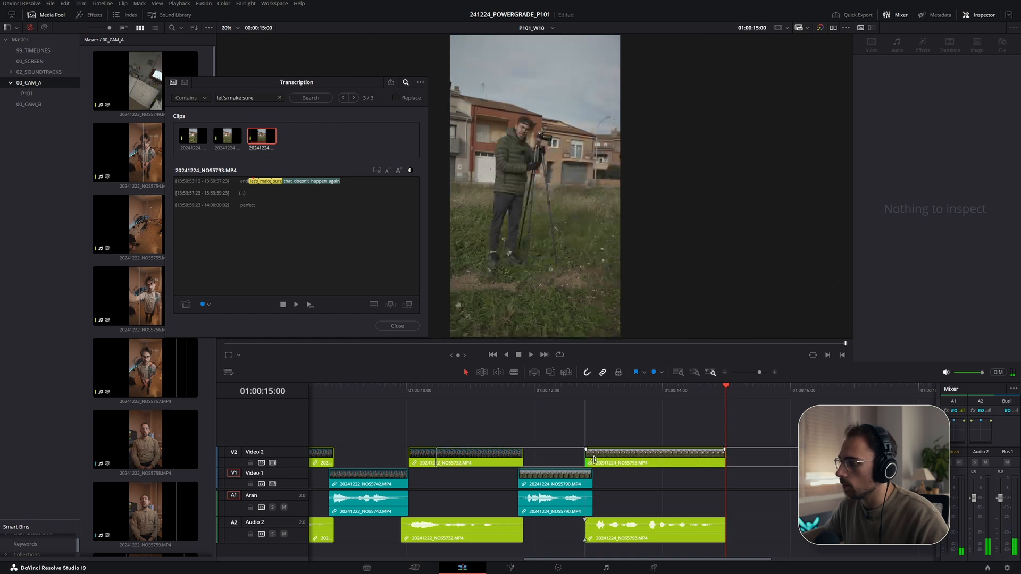
drag(586, 461, 594, 460)
click(441, 385)
key(space)
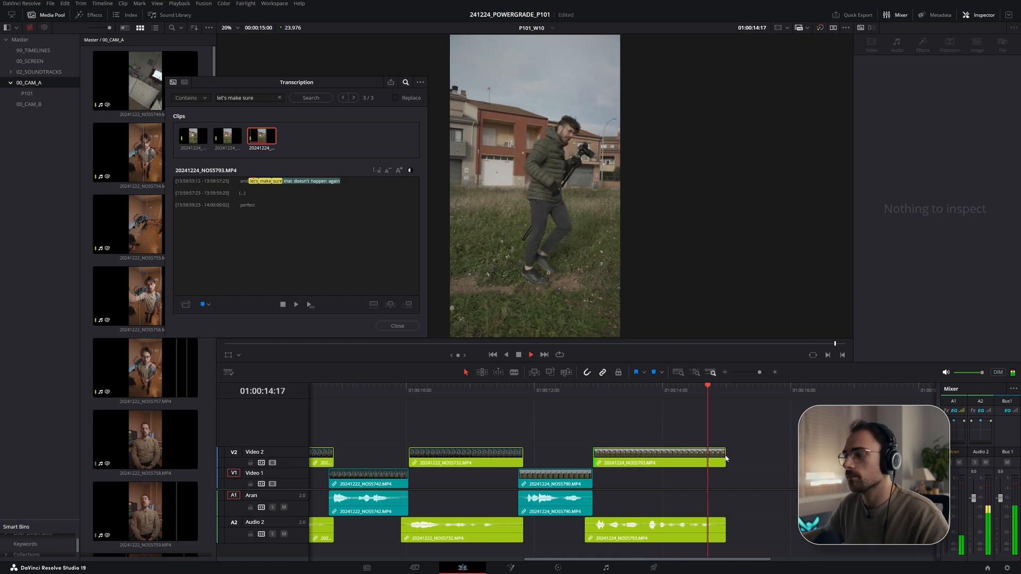
- Review the remaining script lines in the technical script
key(ctrl+s)
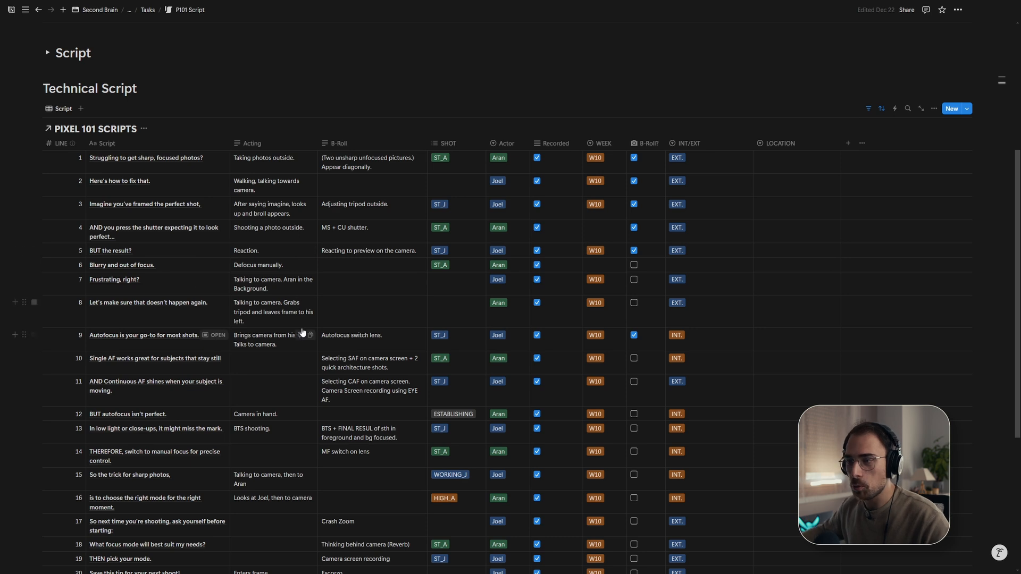
scroll(318, 358, down, 2)
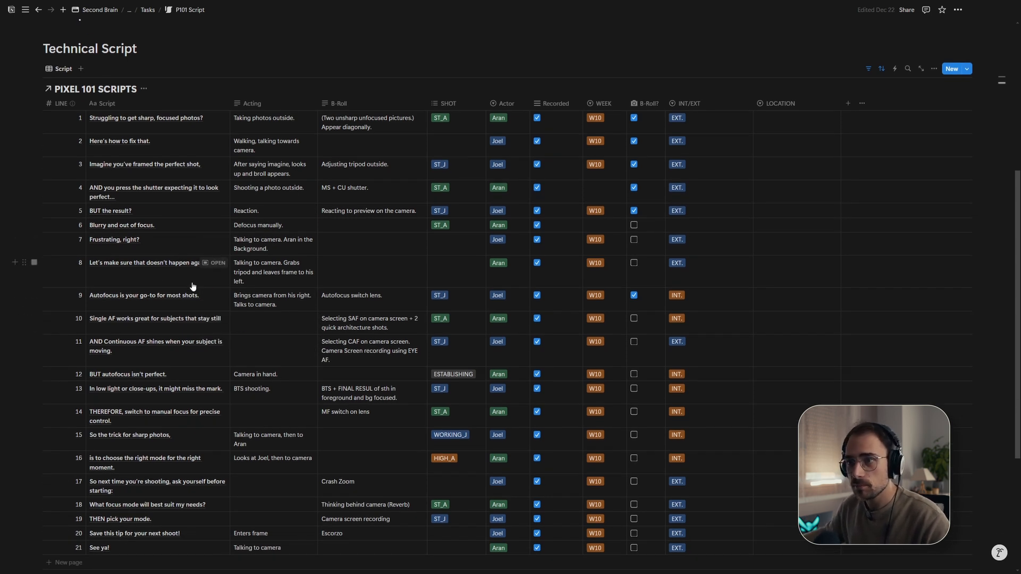
scroll(153, 285, down, 5)
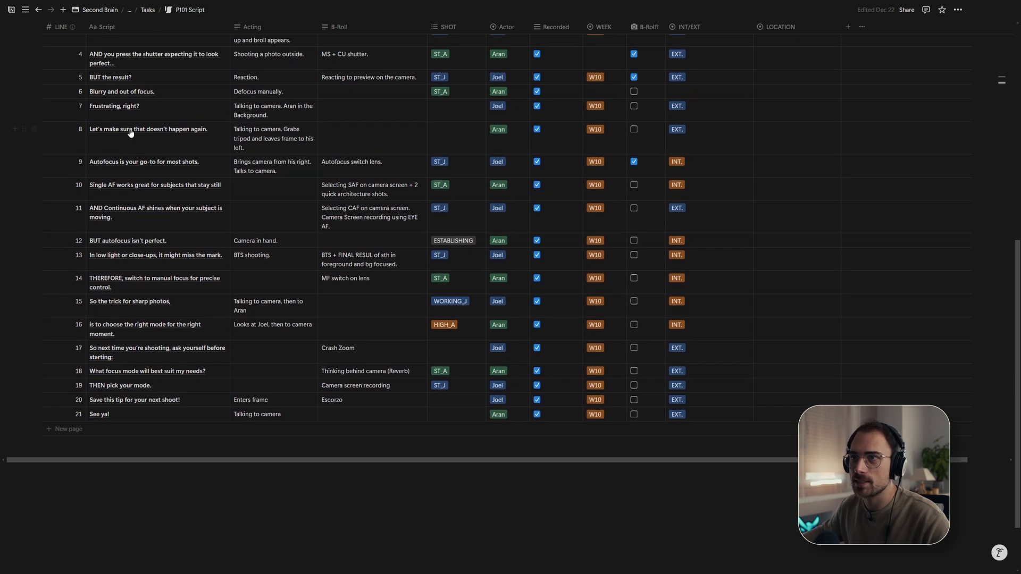
scroll(163, 193, down, 2)
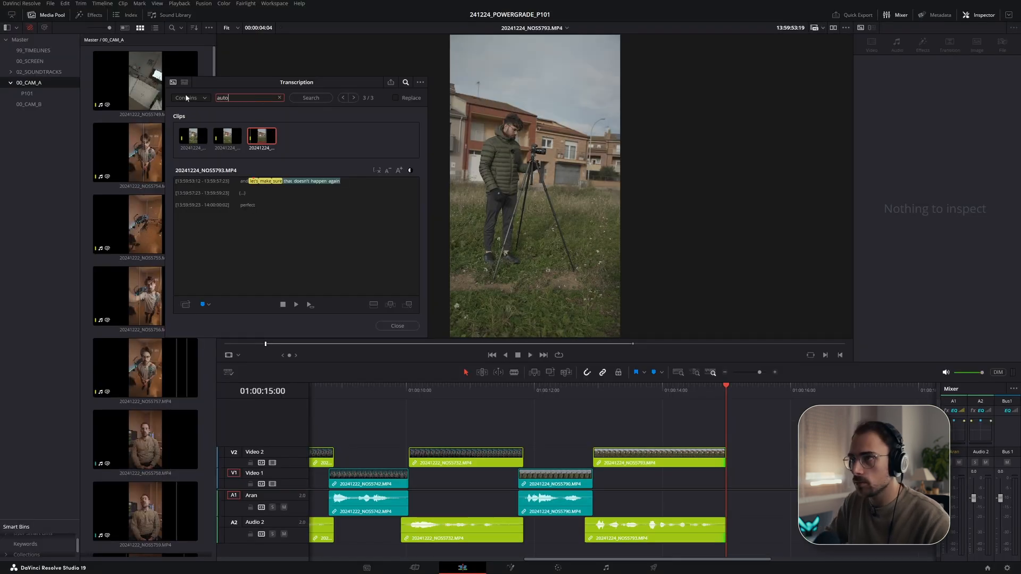
- Search the transcripts for autofocus, browse the returned clips, and search for most shots
key(Return)
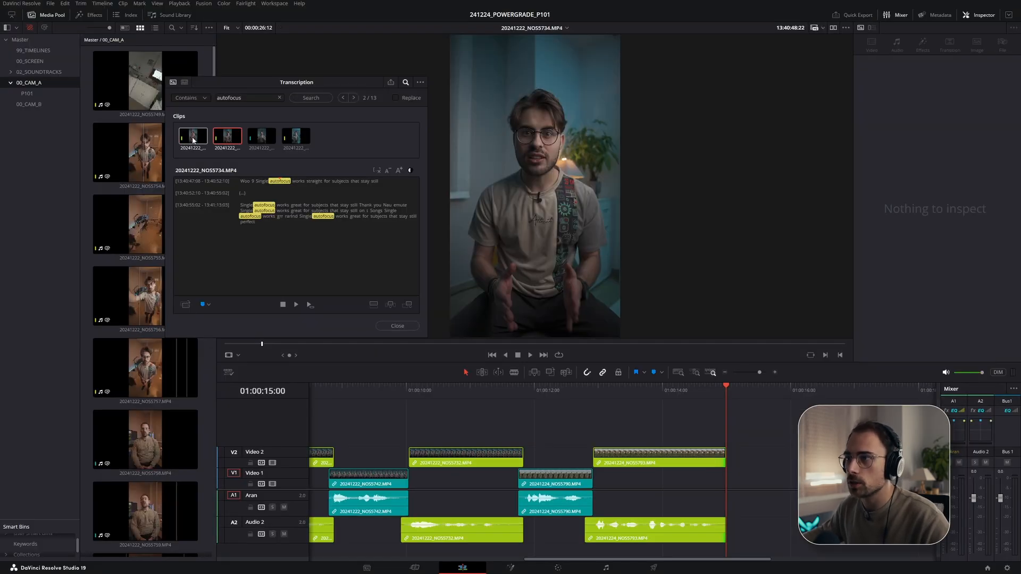
click(192, 140)
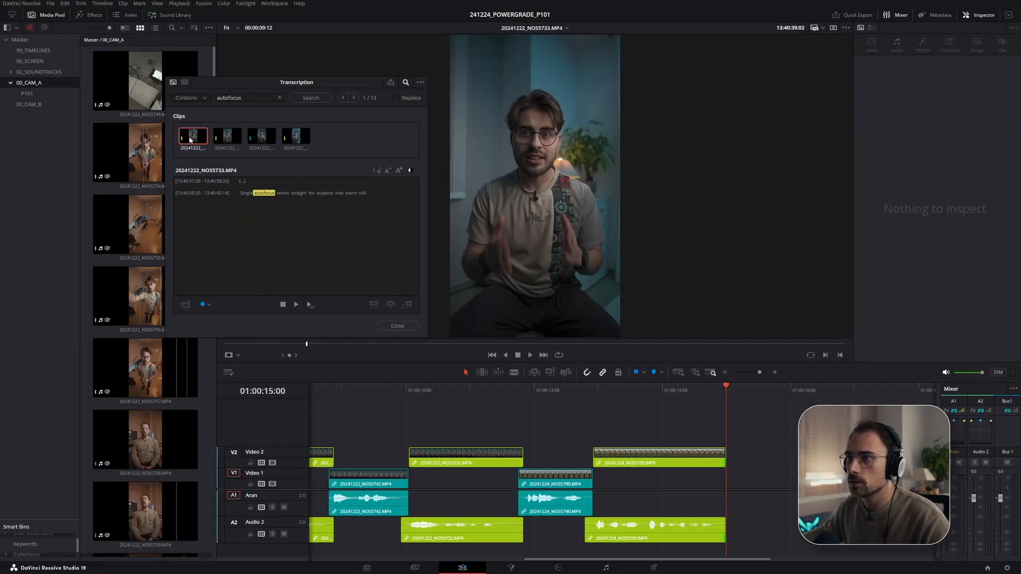
click(228, 139)
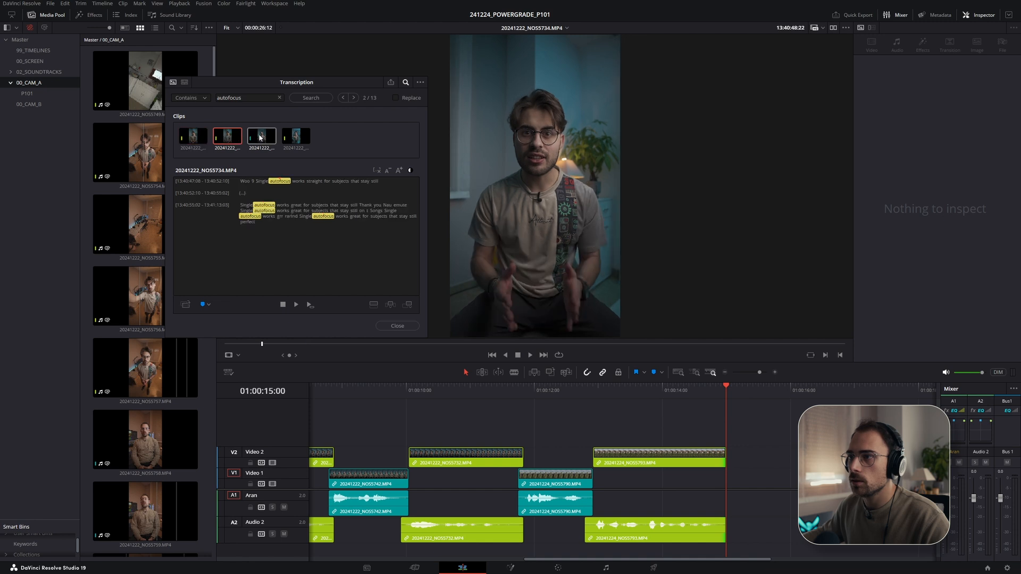
click(266, 139)
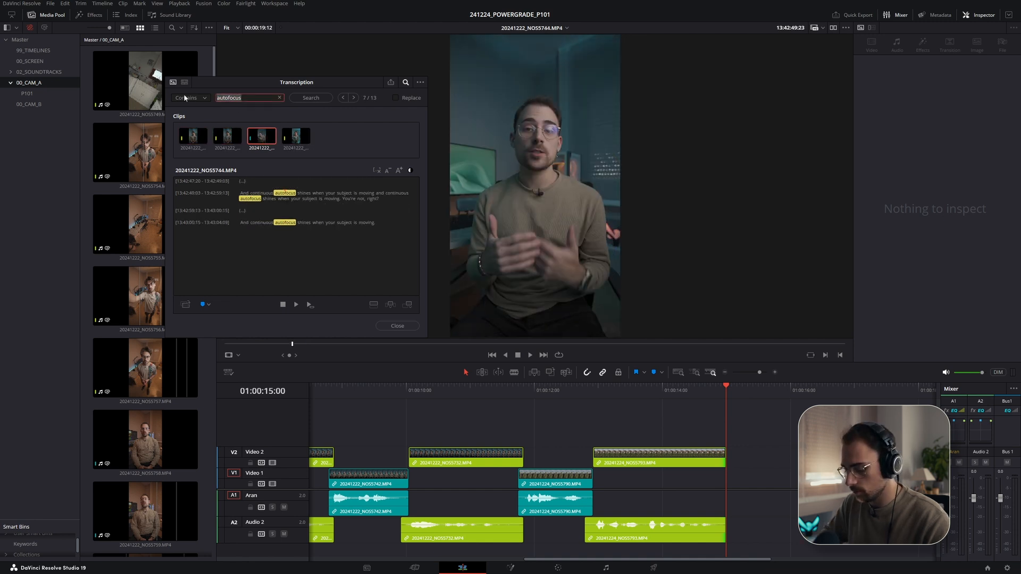
text(most shots)
key(Return)
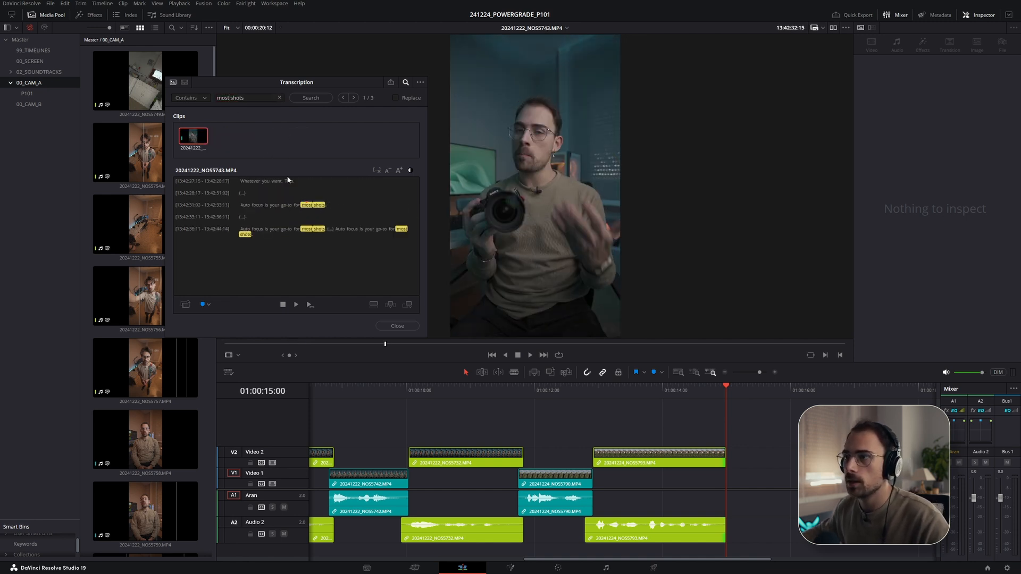
- Play back the takes of the autofocus 'most shots' line in the NOS5743 clip's transcript
click(263, 247)
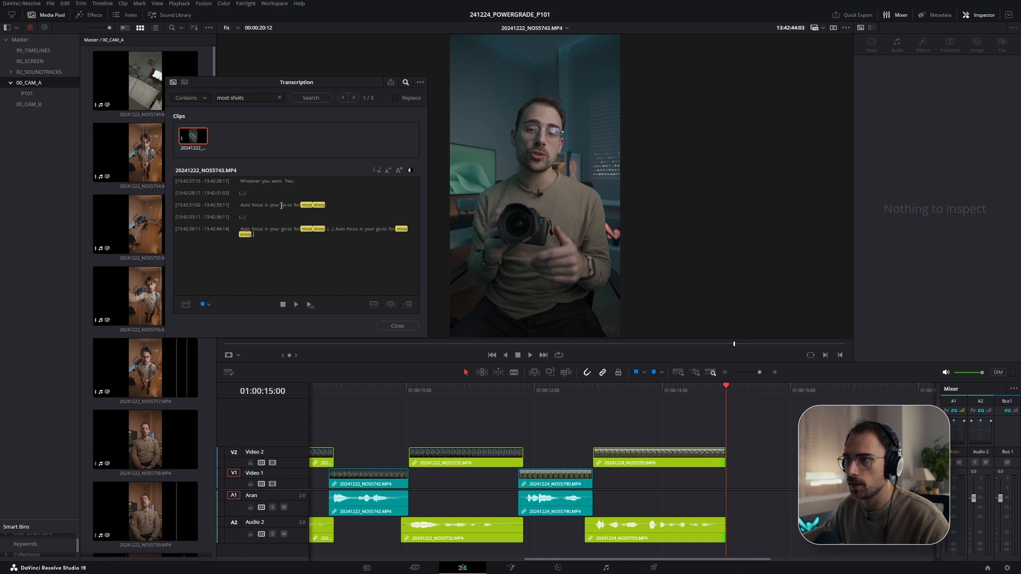
click(245, 205)
key(space)
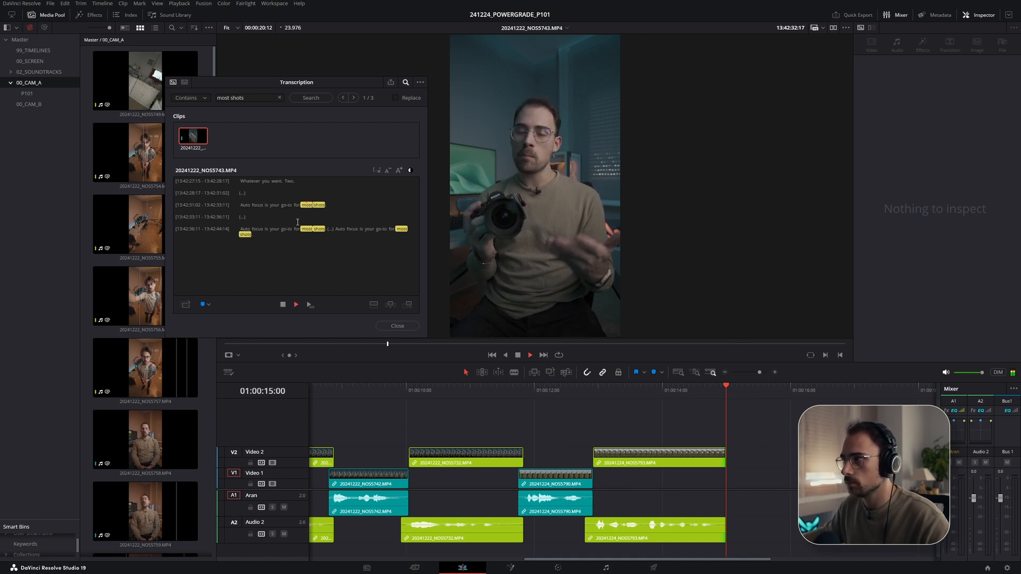
click(246, 229)
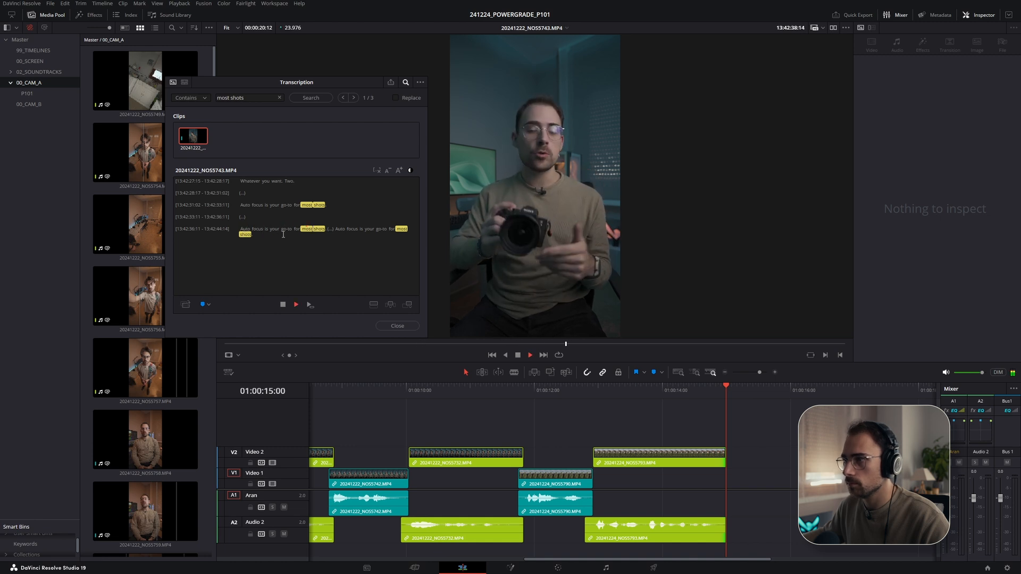
click(338, 228)
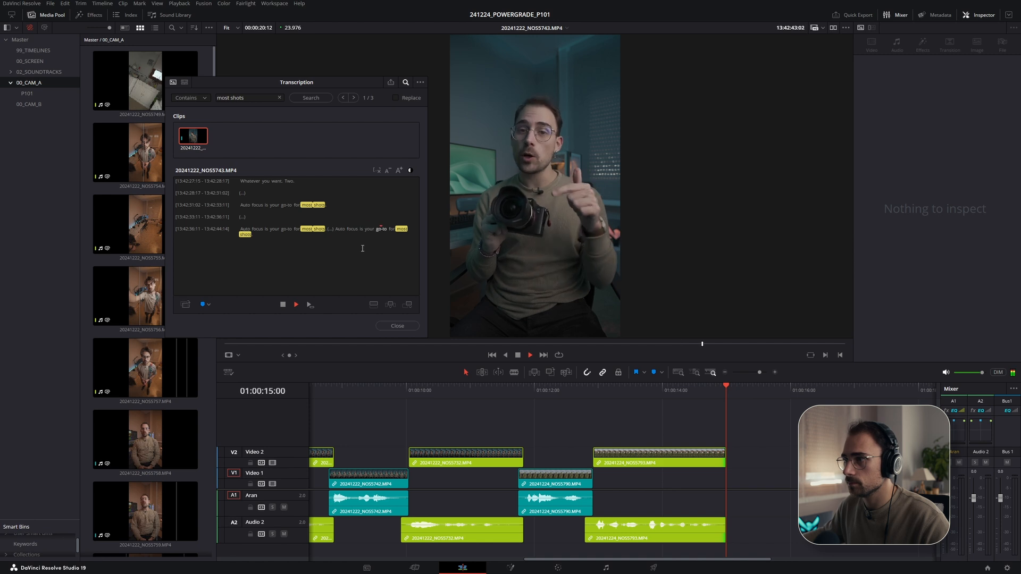
- Select the last 'Autofocus is your go-to for most shots' take and add it to Video 1 after the NOS5790 clip, extending its tail
drag(336, 229, 257, 234)
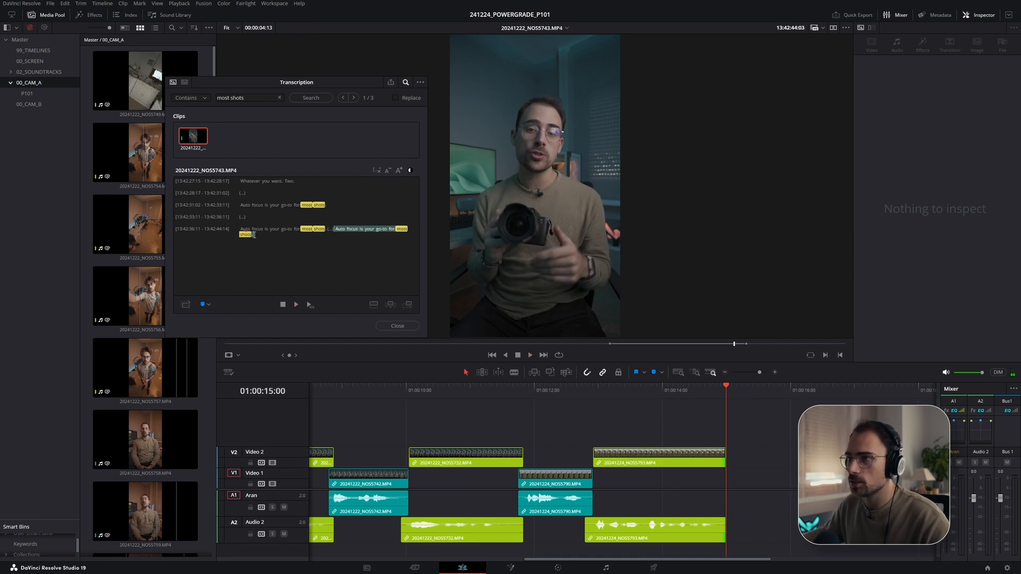
drag(202, 142, 723, 487)
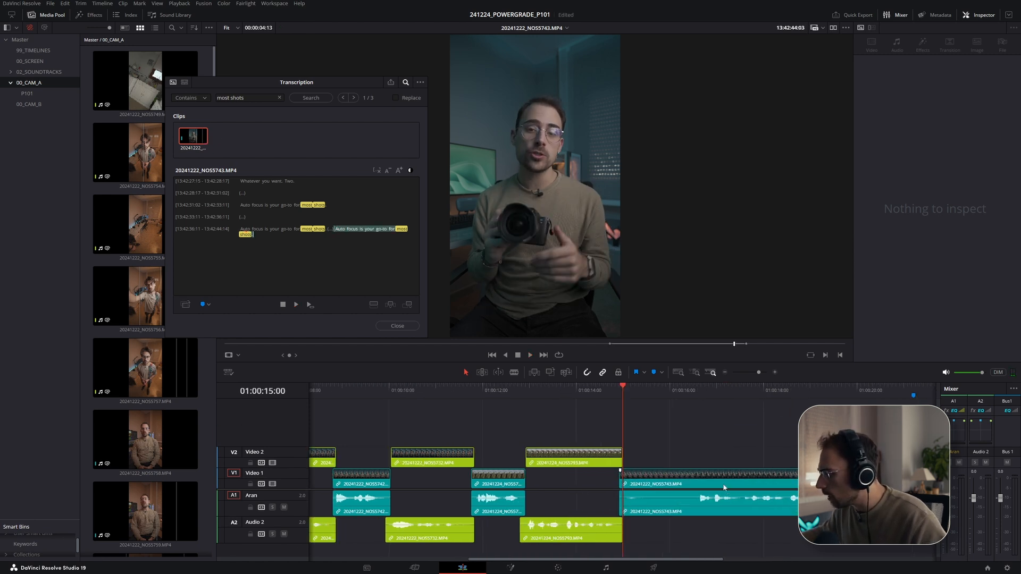
drag(614, 484, 638, 487)
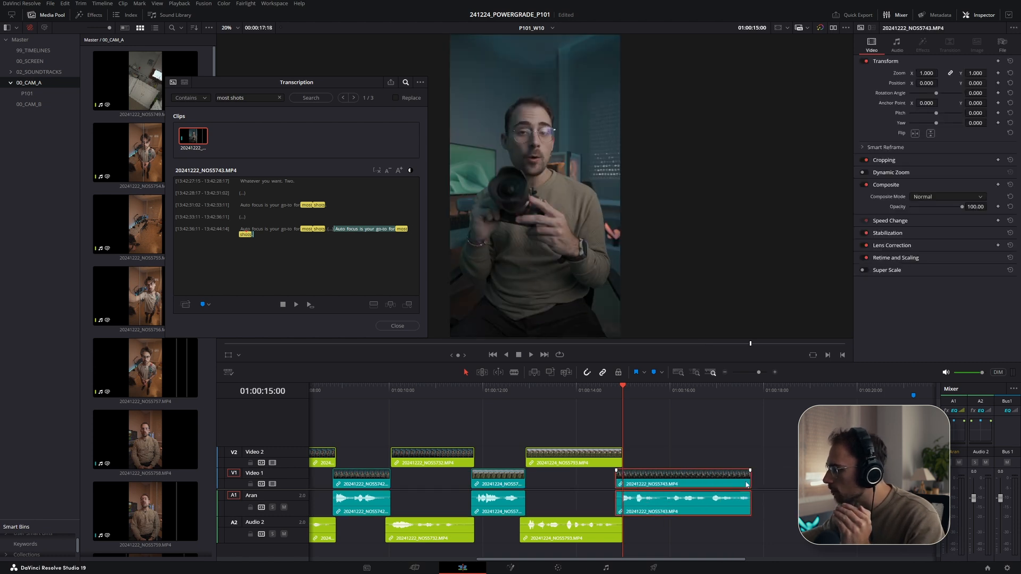
drag(747, 481, 763, 481)
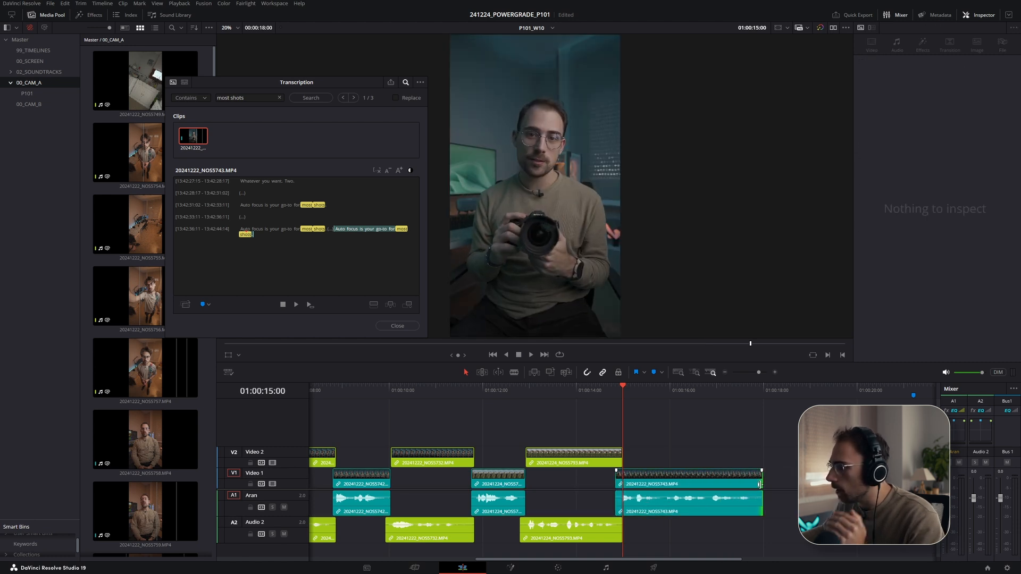
- Trim the head of the new NOS5743 clip on Video 1 so it starts at the end of NOS5793, playing back the cut
click(567, 393)
key(space)
drag(665, 452, 588, 450)
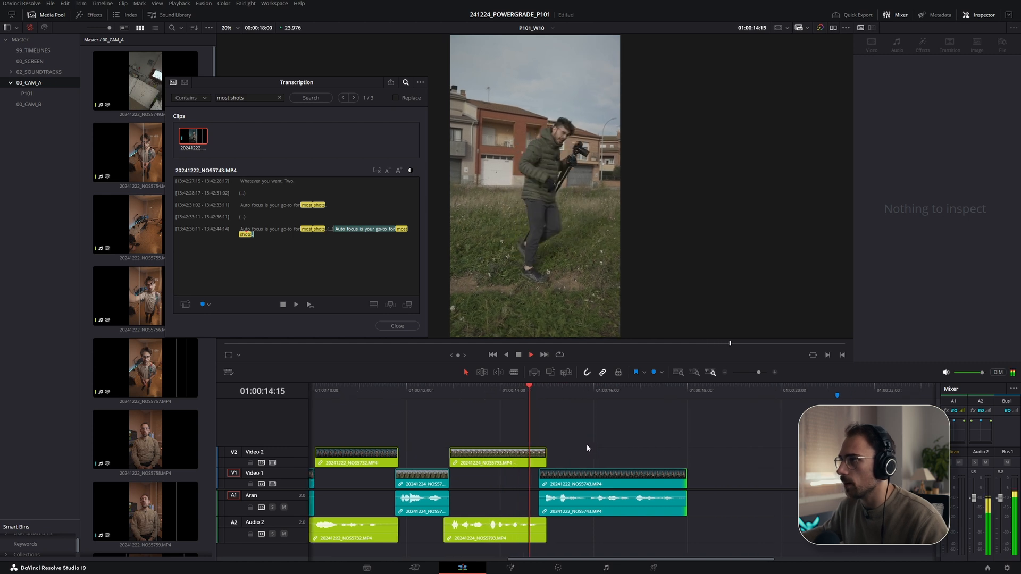
key(space)
key(ctrl+equal)
drag(625, 482, 639, 483)
click(570, 393)
key(space)
click(568, 395)
drag(605, 479, 588, 455)
key(space)
click(566, 391)
key(space)
- Extend the NOS5793 clip's tail on Video 2 slightly over the NOS5743 clip and play back the transition
click(588, 461)
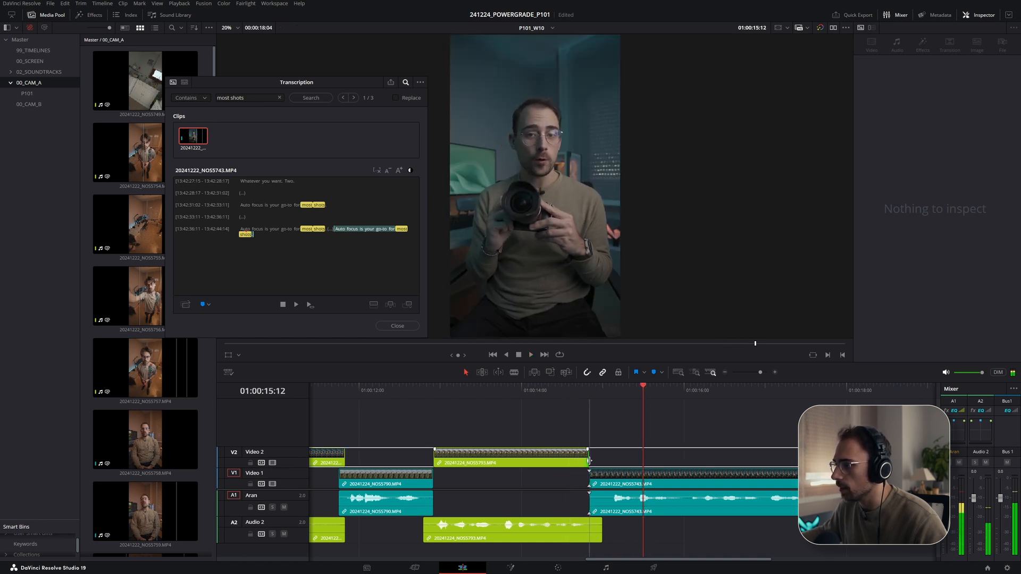
drag(589, 461, 602, 460)
click(557, 392)
key(space)
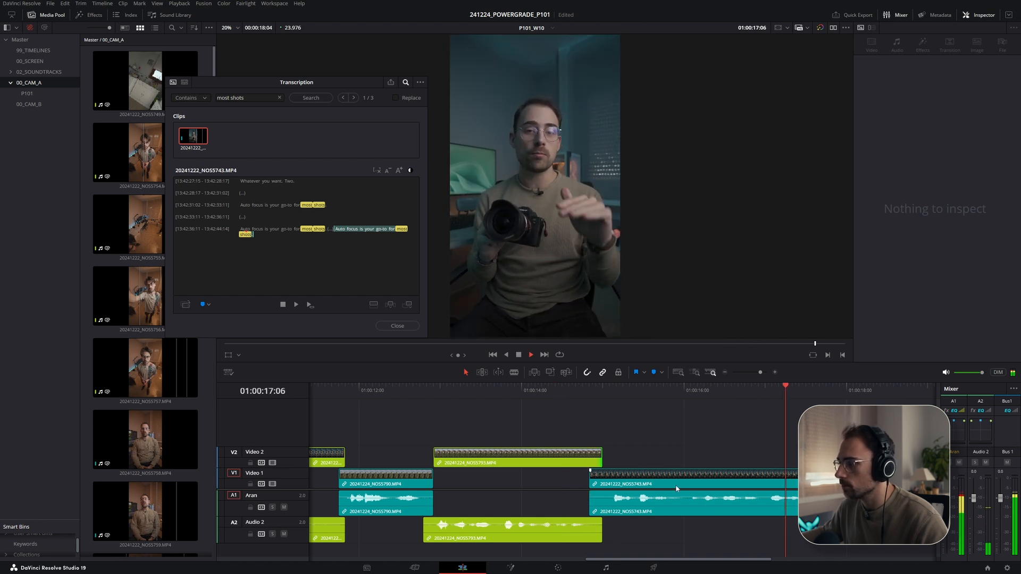
key(ctrl+minus)
key(space)
drag(658, 482, 651, 481)
key(Up)
- Switch to the P101 Script table and review the next script lines
key(alt+Tab)
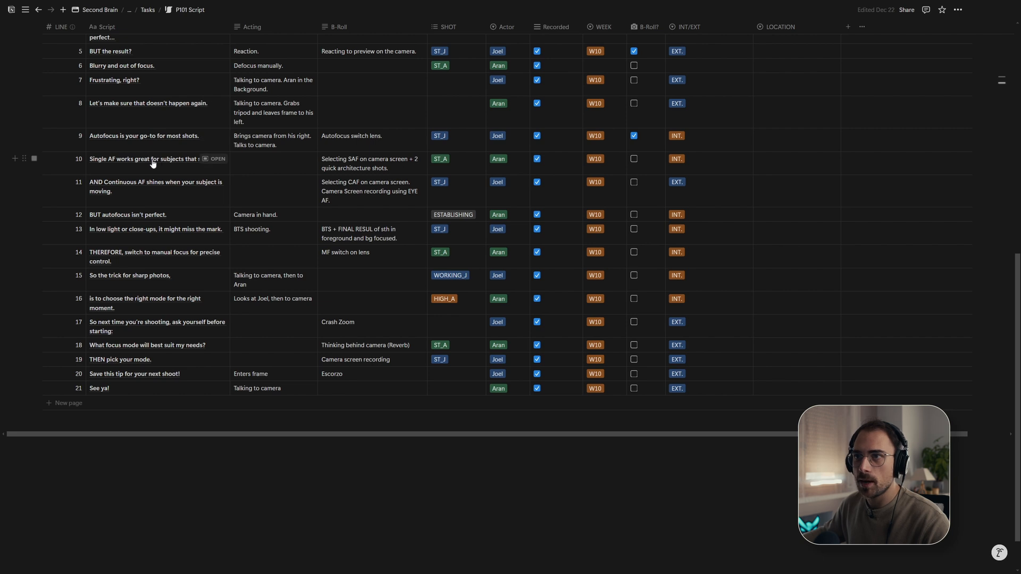
scroll(158, 163, down, 2)
scroll(128, 134, down, 1)
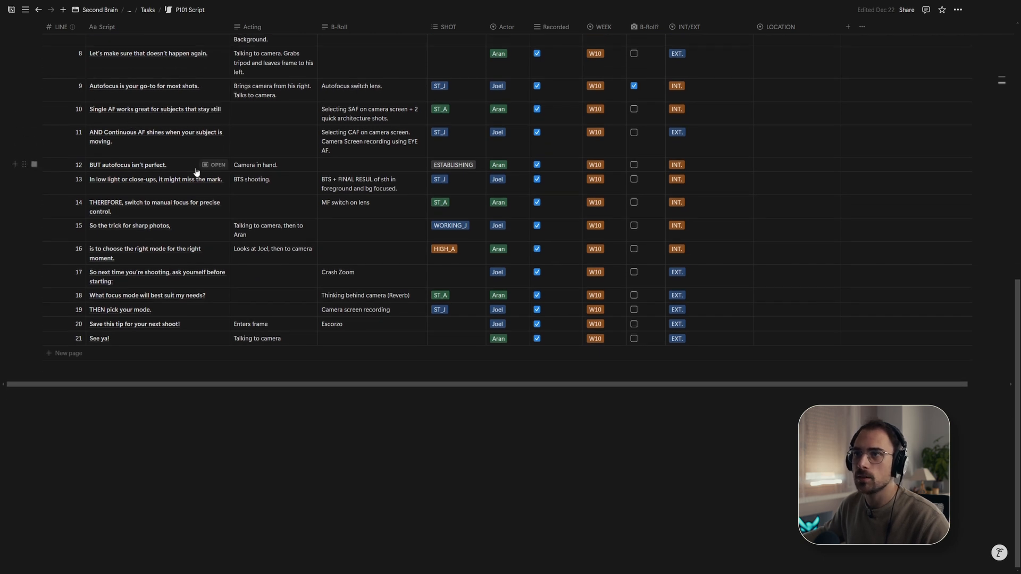
- Return to the editor, search the transcripts for single auto, and browse and play the returned clips
key(alt+Tab)
text(single auto)
key(Return)
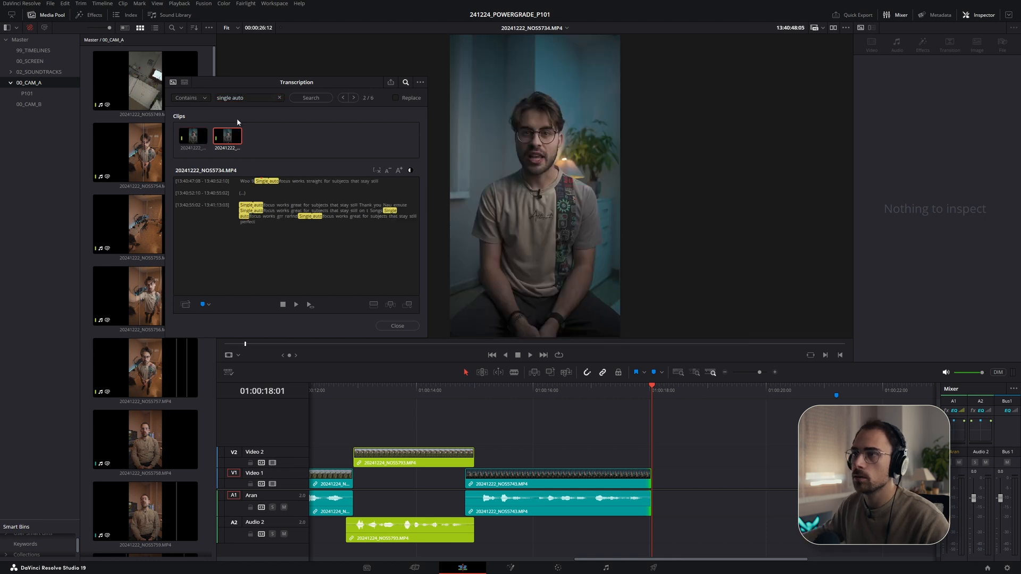
click(196, 139)
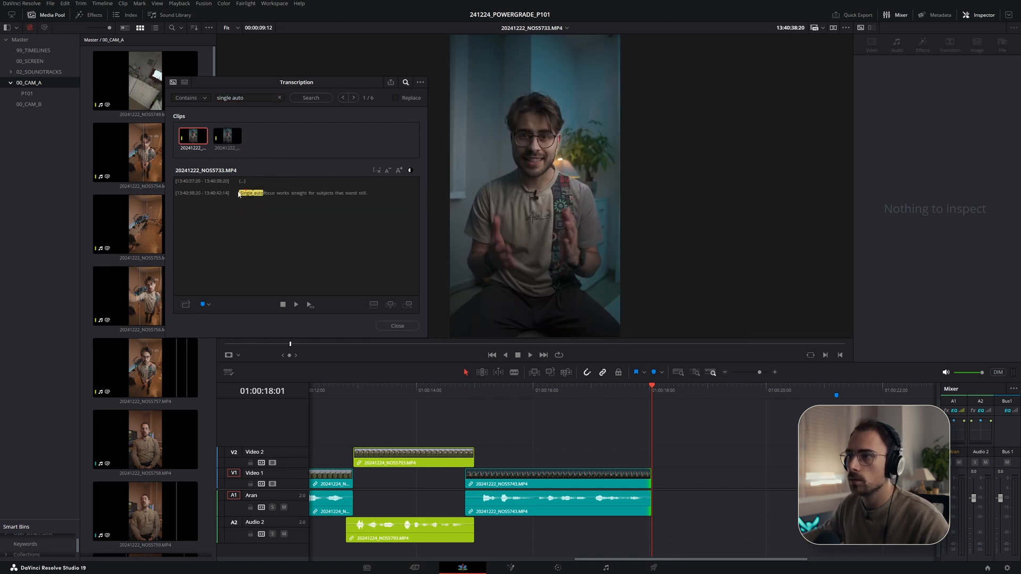
key(space)
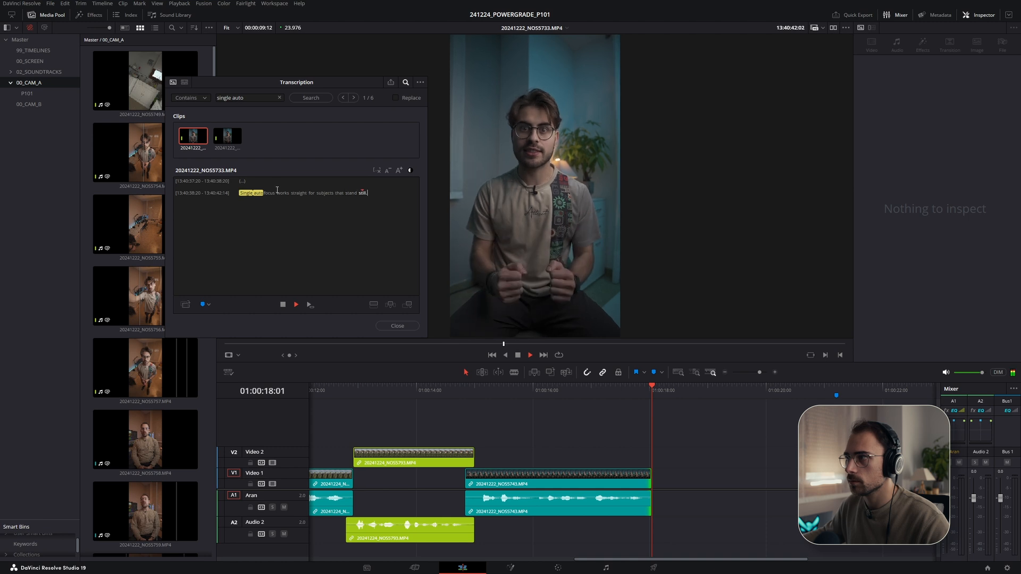
click(234, 137)
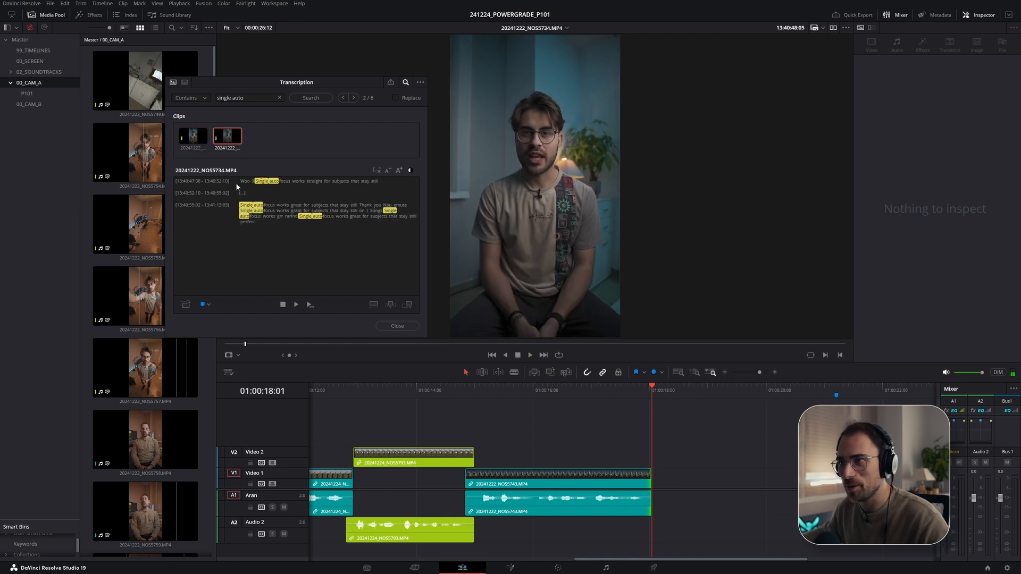
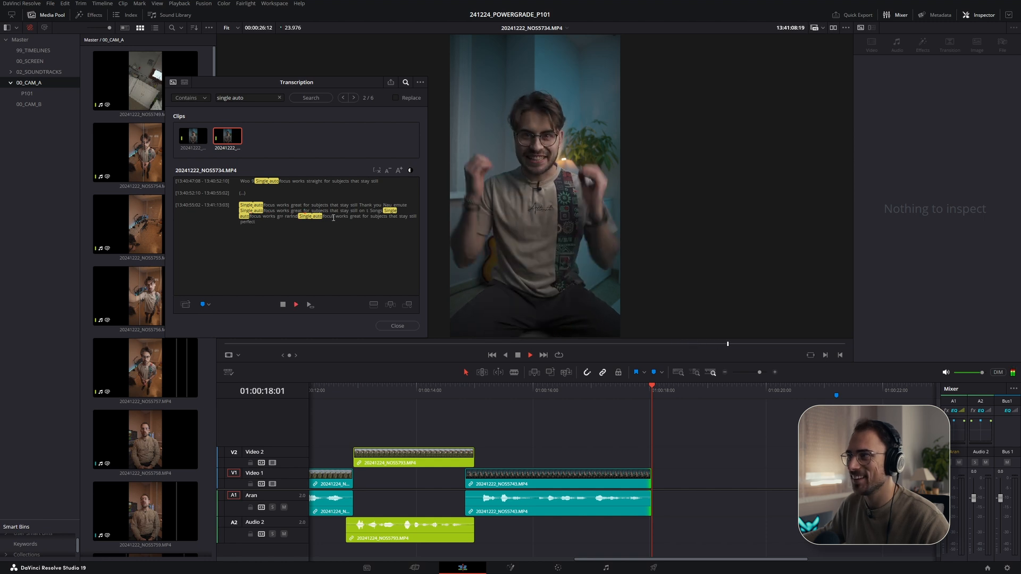
- Add the NOS5734 clip from the 'single auto' transcript results to Video 1 after NOS5743 and play it back
drag(300, 217, 269, 224)
drag(227, 143, 659, 479)
drag(604, 388, 592, 389)
drag(681, 480, 720, 484)
key(space)
key(space)
click(302, 228)
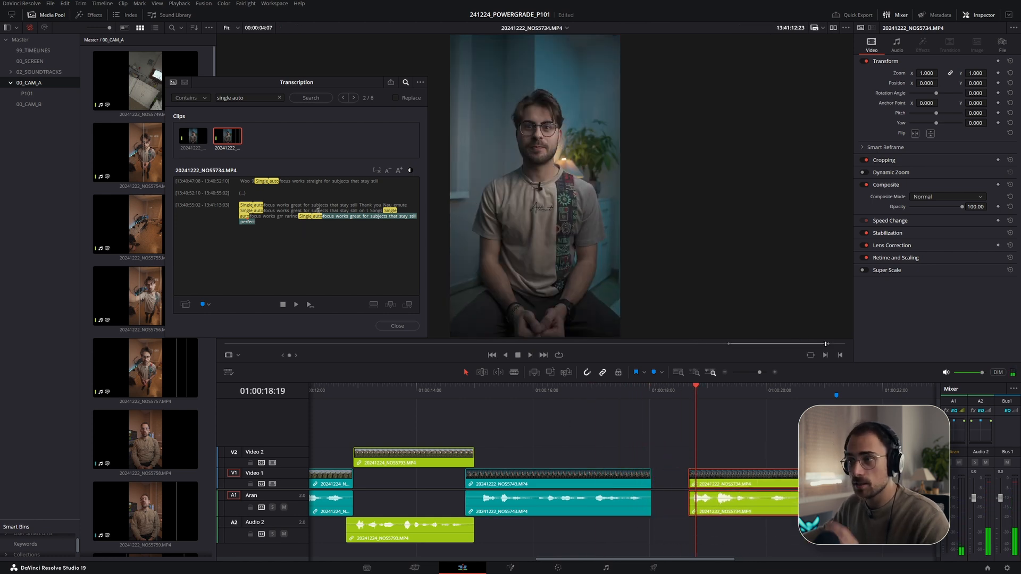
- Place the transcript passage 'focus works great for subjects that stay still' on Video 2 and disable the earlier Video 1 copy
click(242, 205)
key(space)
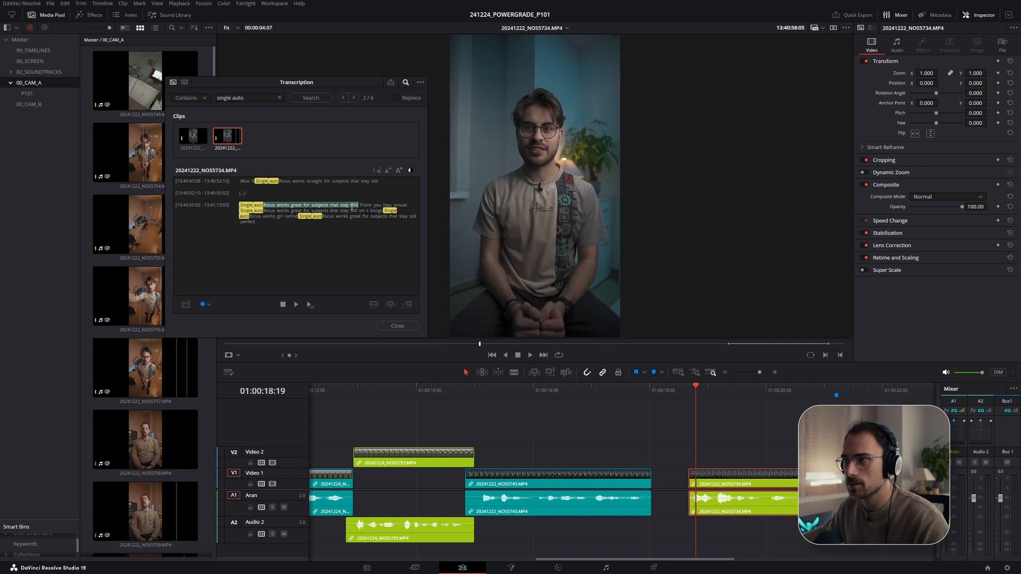
drag(358, 206, 685, 465)
key(d)
- Trim the new Video 2 NOS5734 clip's video and audio tails slightly and play back the cut
click(613, 393)
key(space)
drag(655, 537, 645, 537)
drag(655, 461, 653, 462)
click(652, 486)
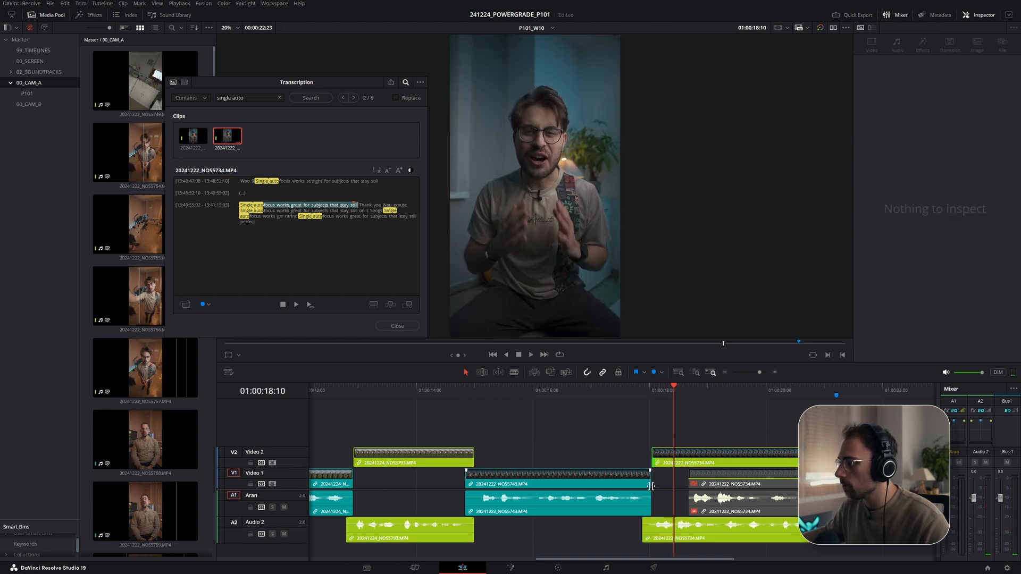
click(606, 385)
key(space)
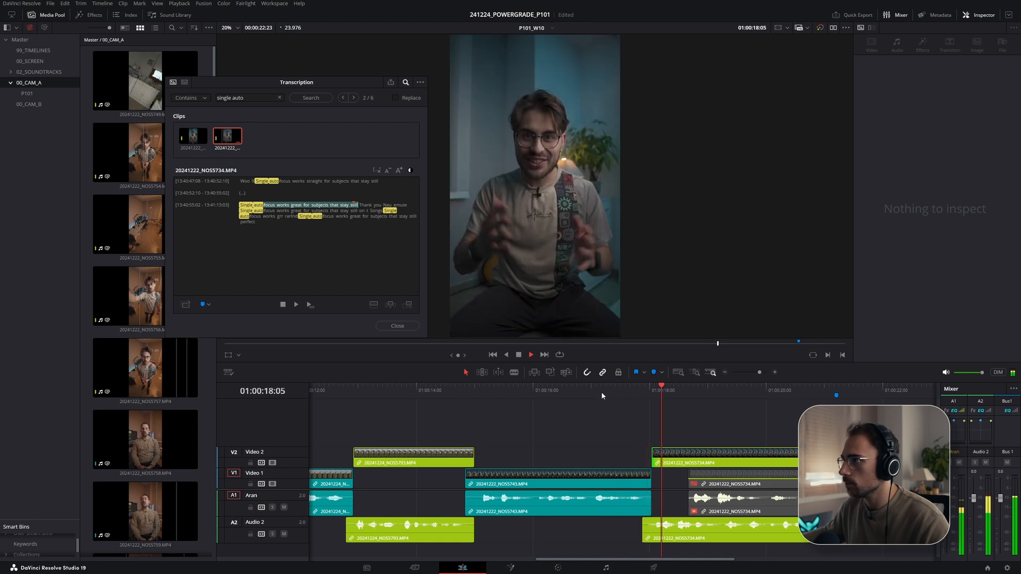
click(428, 385)
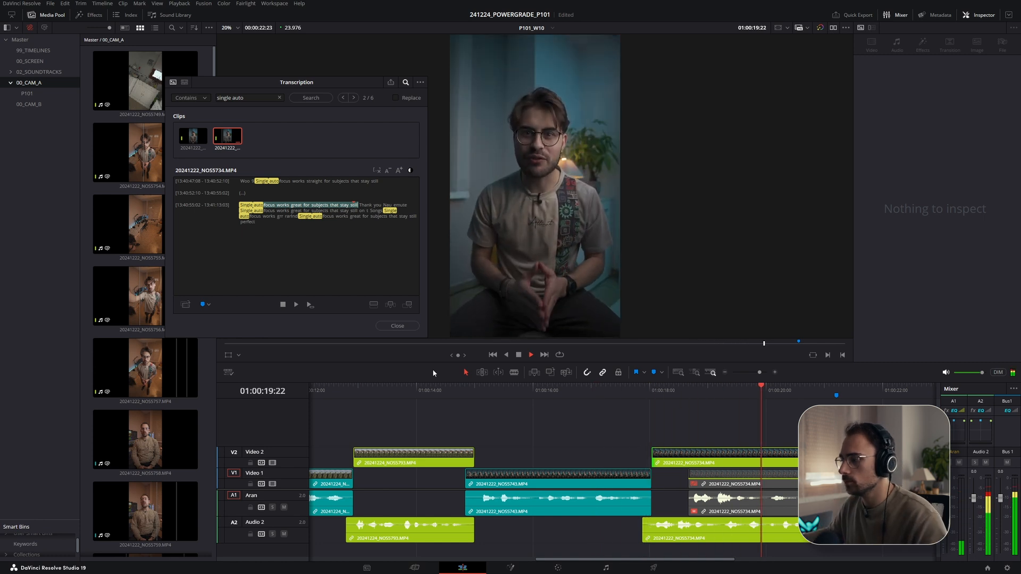
- Review the next lines in the P101 Script table and play back the edit in the timeline
key(alt+Tab)
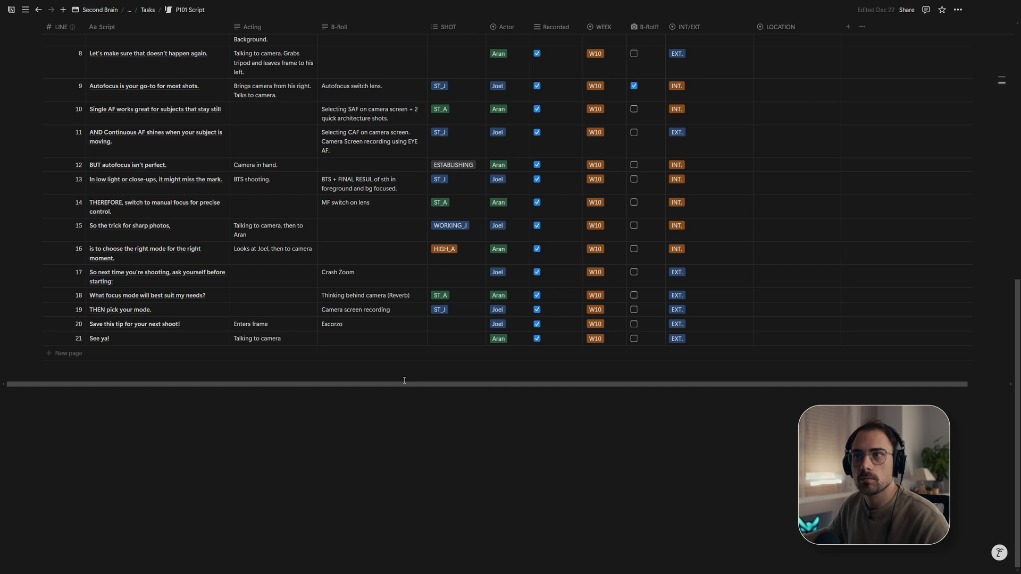
scroll(284, 318, up, 1)
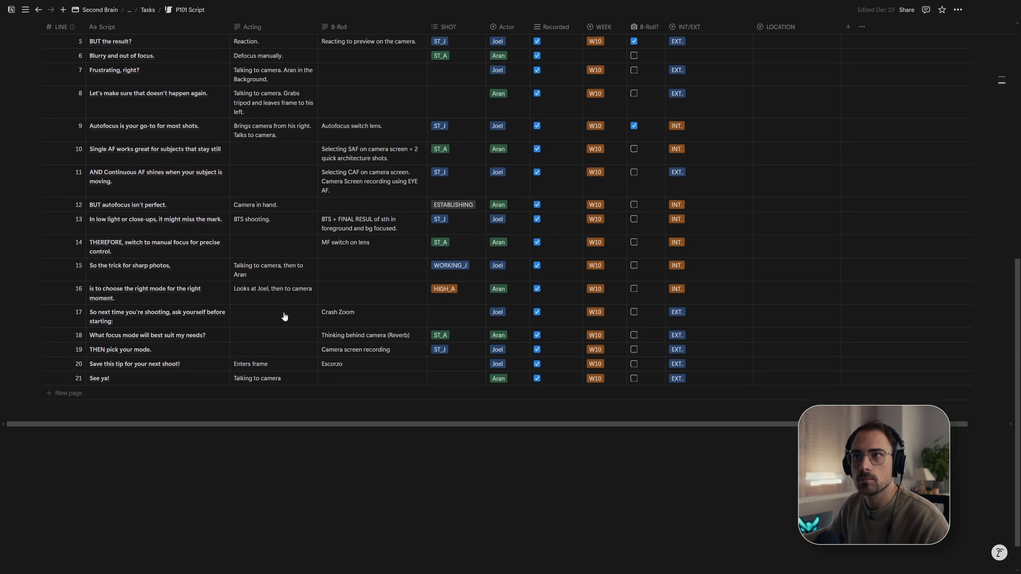
key(alt+Tab)
click(469, 391)
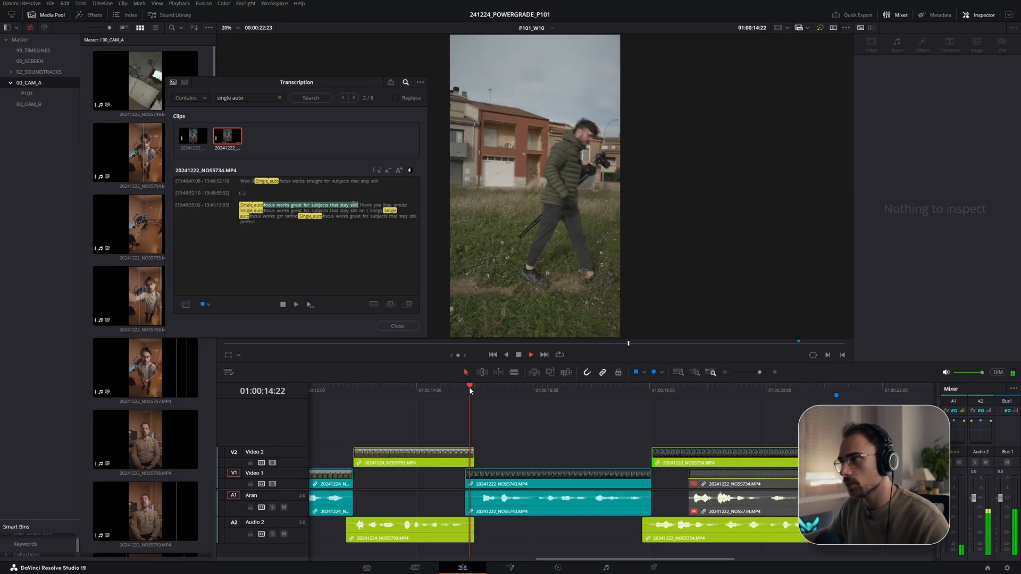
key(space)
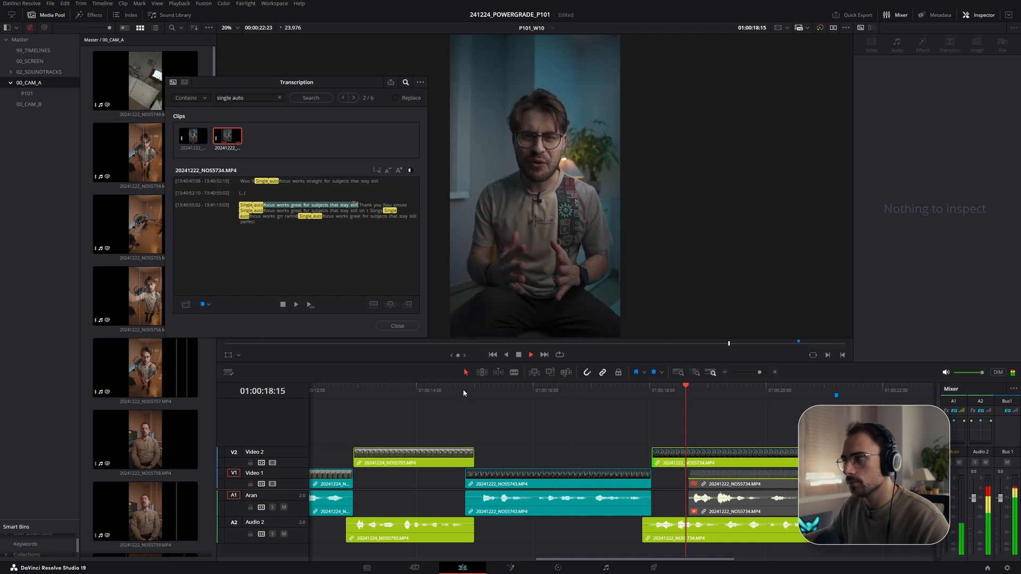
- Check the script again and delete the disabled NOS5734 clip from Video 1
key(alt+Tab)
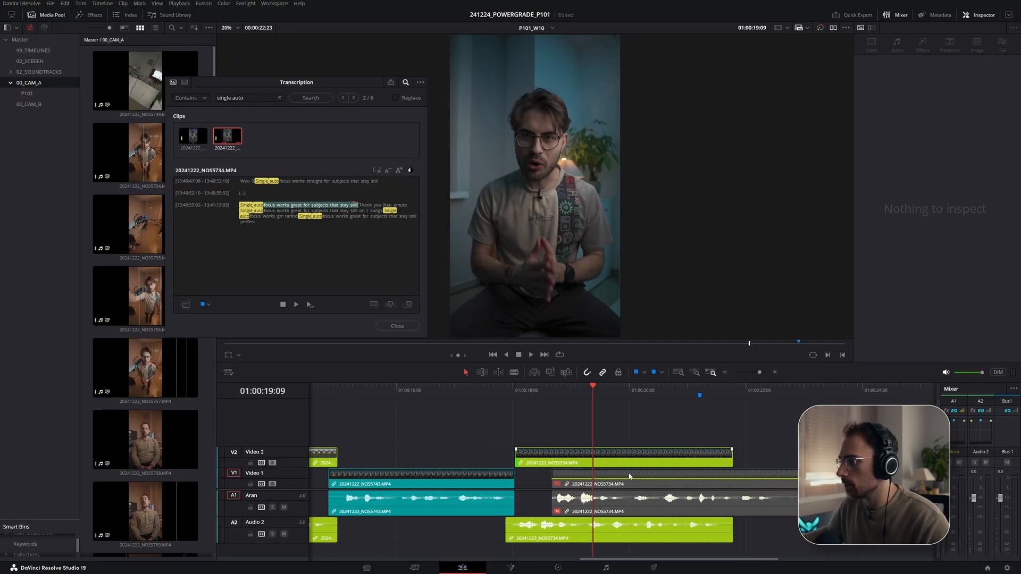
click(630, 476)
key(BackSpace)
key(Down)
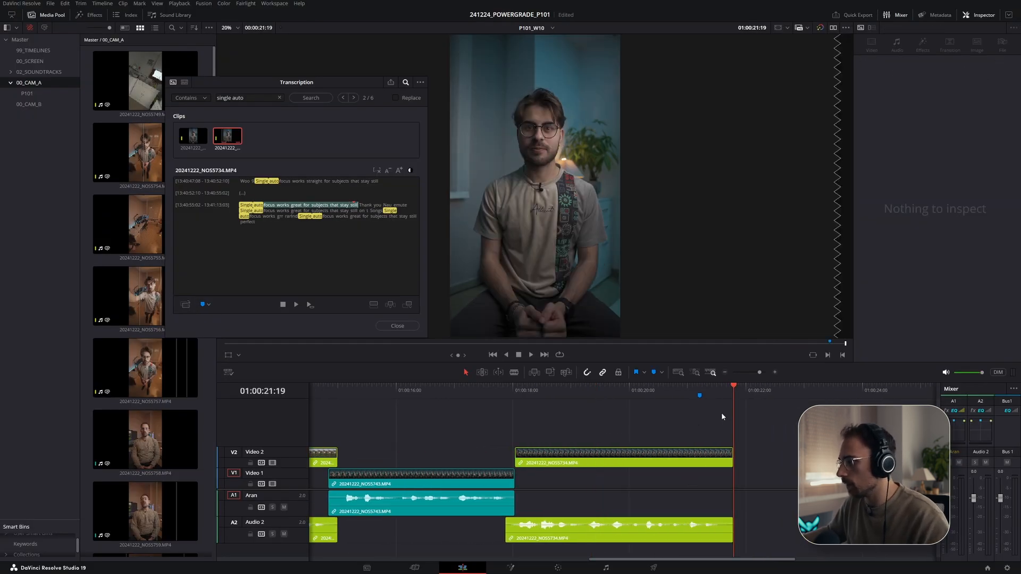
- Search the transcripts for 'and continuous' and play the returned NOS5744 clip
drag(250, 97, 166, 93)
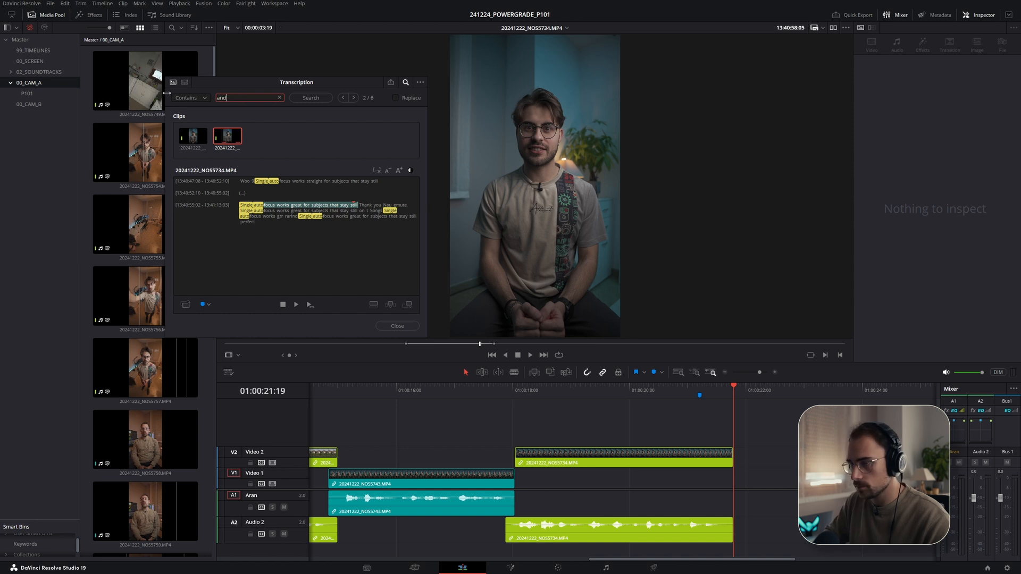
text(and continous)
key(Return)
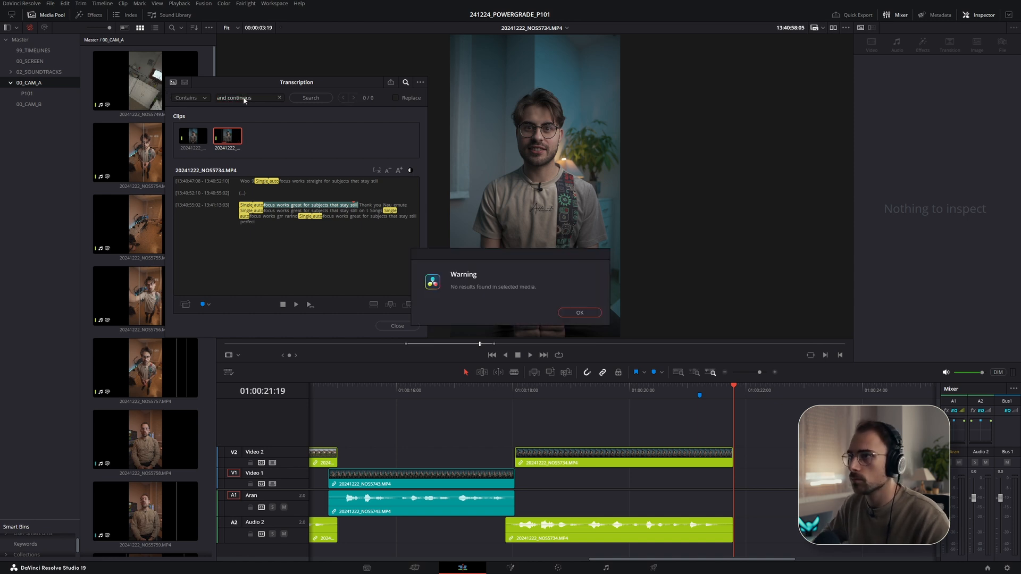
key(Return)
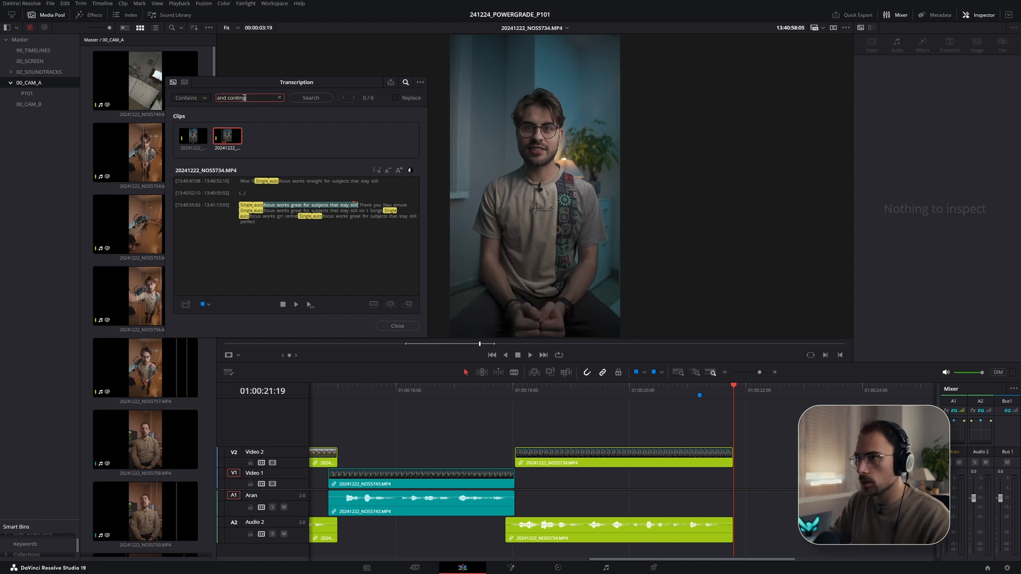
text(uous)
key(Return)
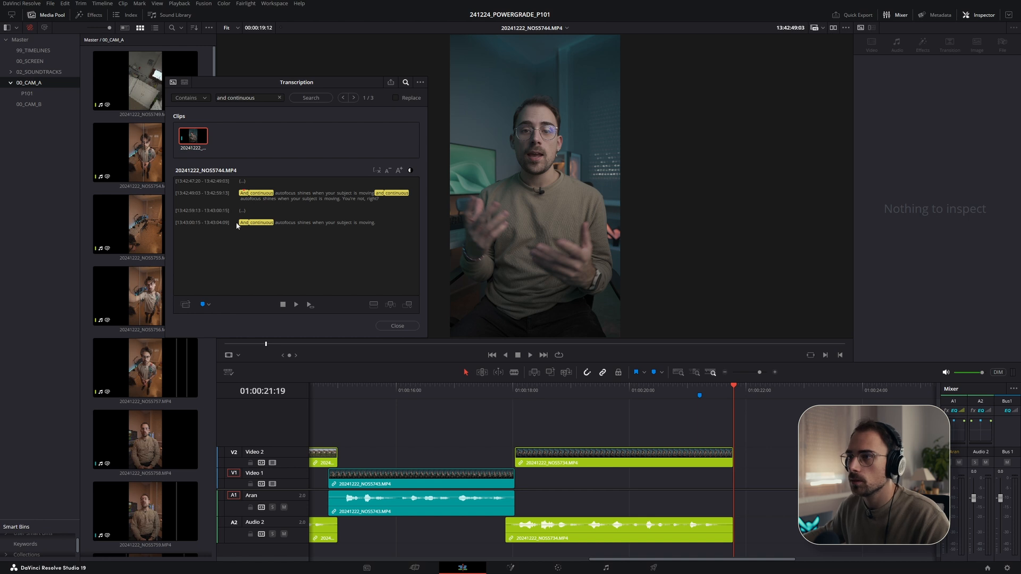
key(space)
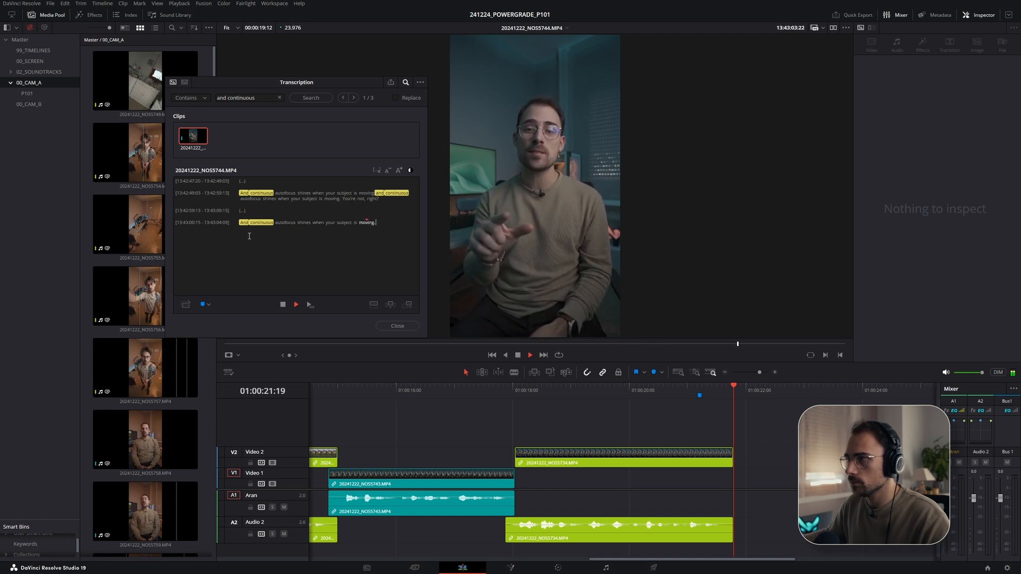
- Place the passage 'And continuous autofocus shines when your subject is moving' on Video 1 after the Video 2 clip
click(536, 391)
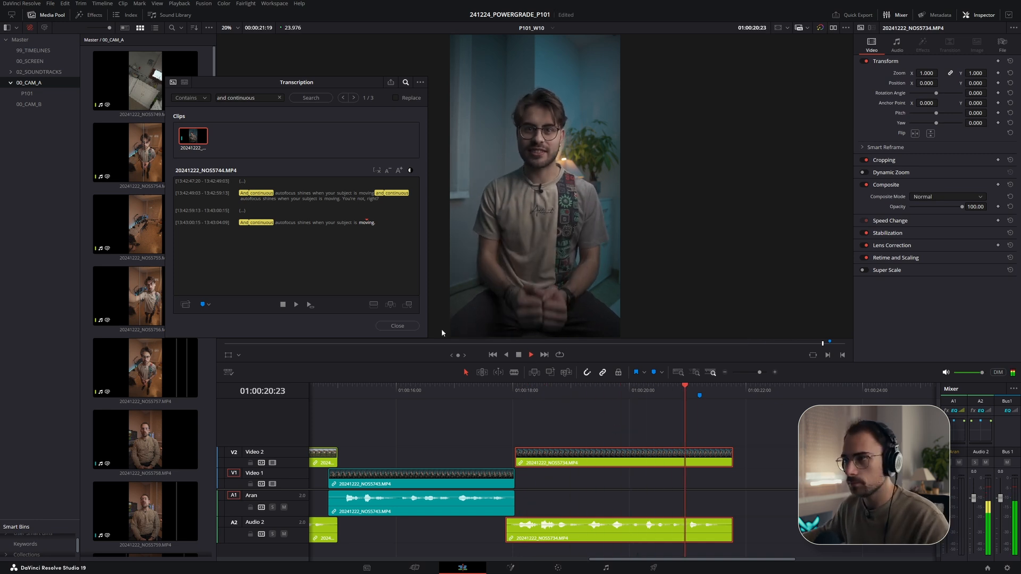
click(242, 222)
key(space)
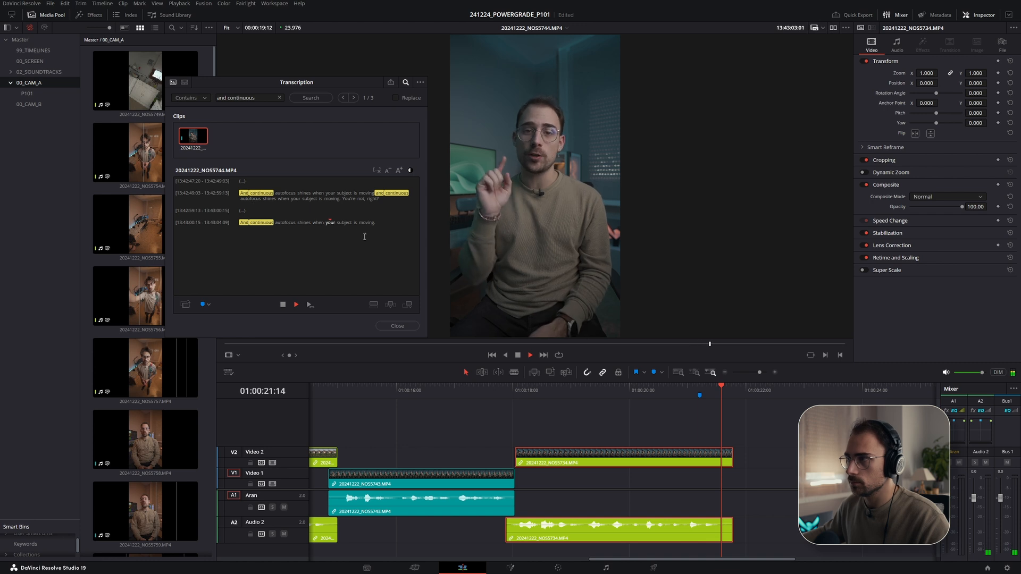
drag(376, 224, 735, 485)
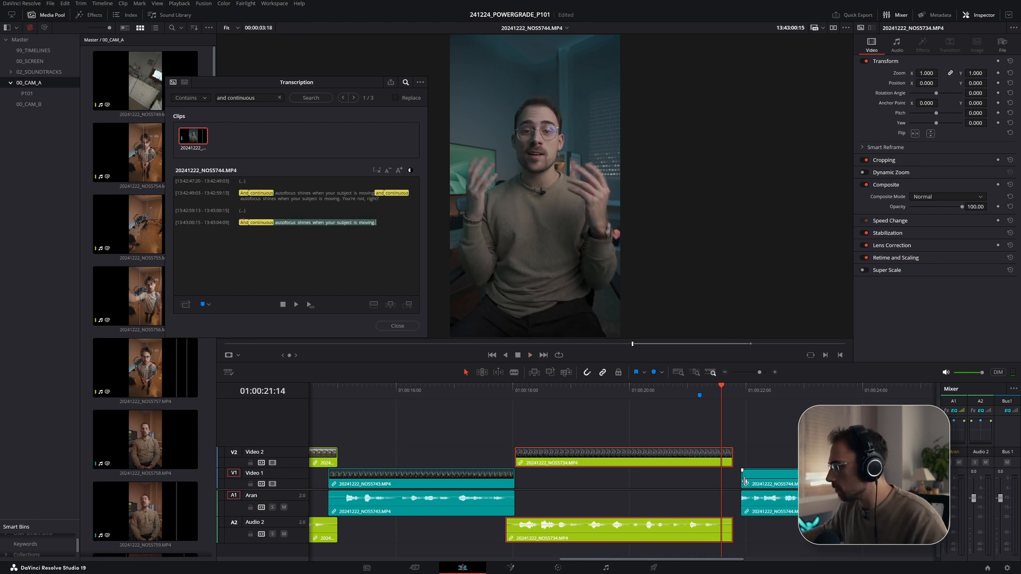
scroll(703, 483, right, 3)
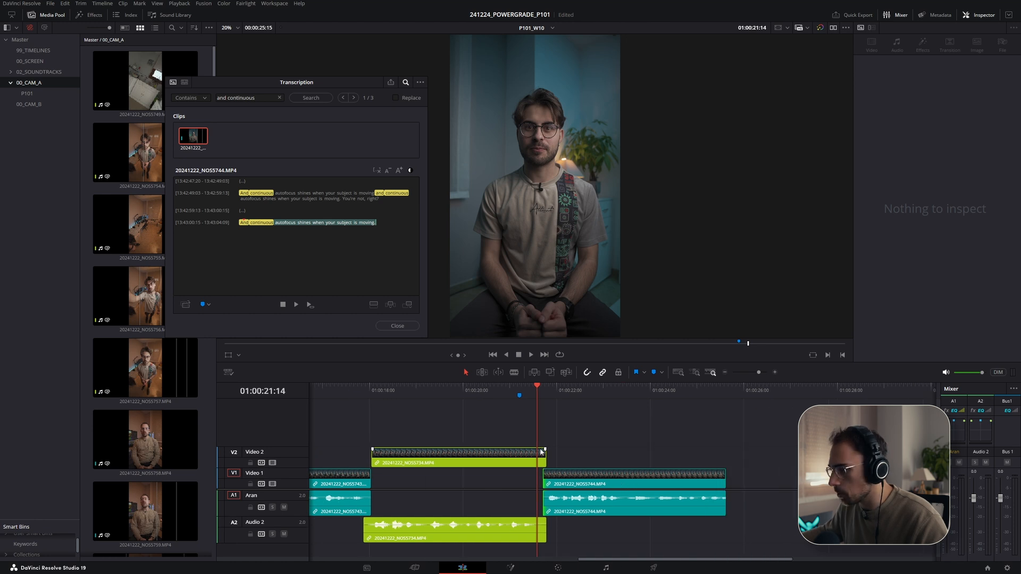
scroll(622, 479, up, 3)
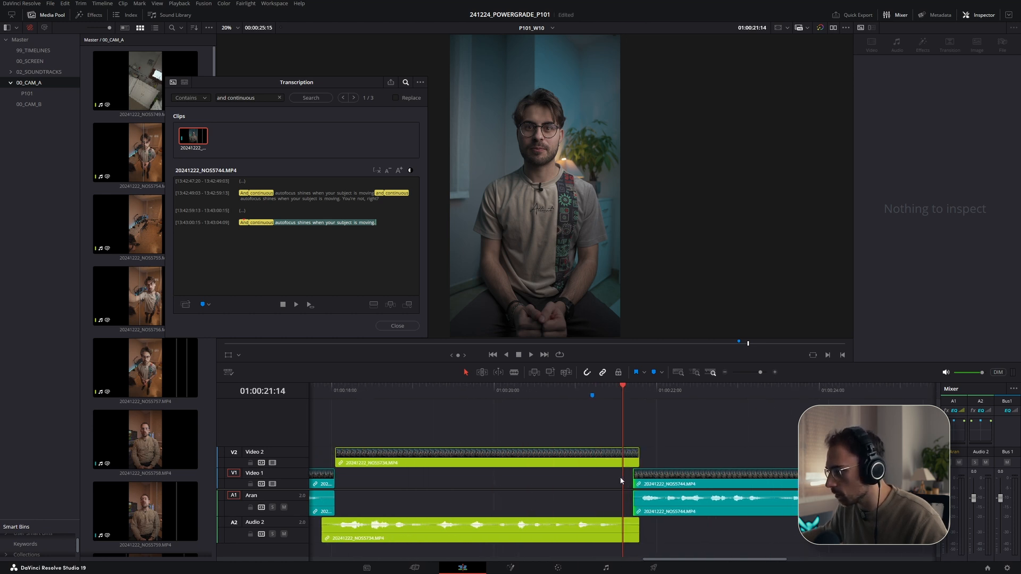
- Trim the Video 2 NOS5734 clip's tail slightly and delete the timeline marker above it
click(589, 391)
key(space)
drag(641, 460, 630, 460)
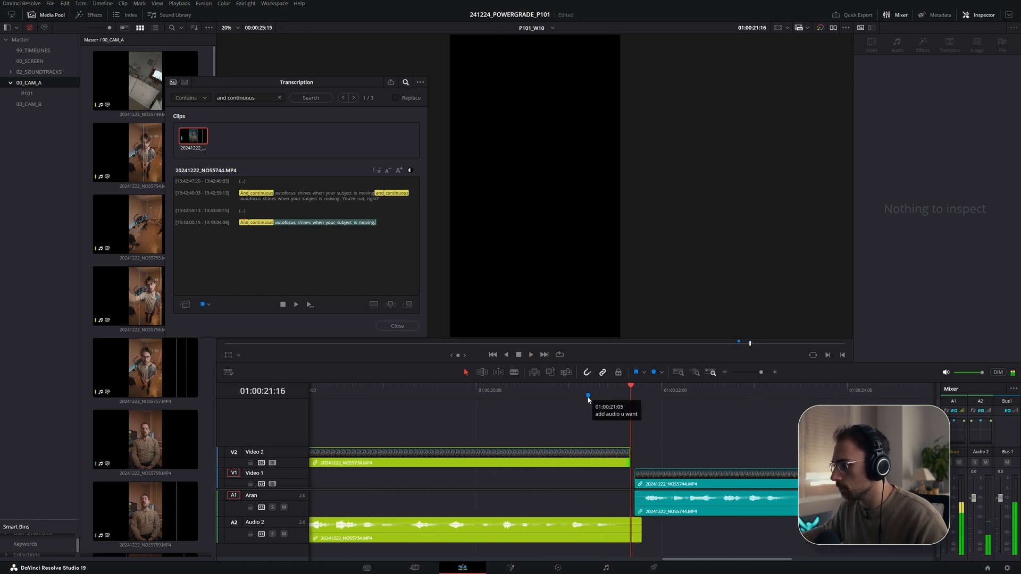
key(Delete)
- Slide the NOS5744 clip on Video 1 slightly earlier to overlap the Video 2 clip, playing back the cut
drag(679, 484, 667, 483)
key(space)
click(561, 389)
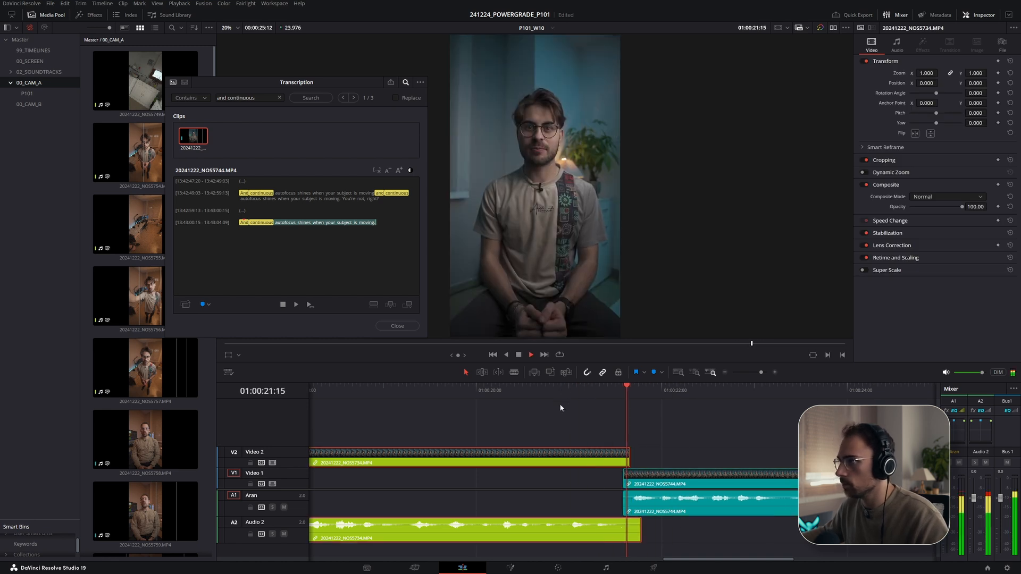
key(space)
drag(649, 485, 637, 485)
click(577, 389)
key(space)
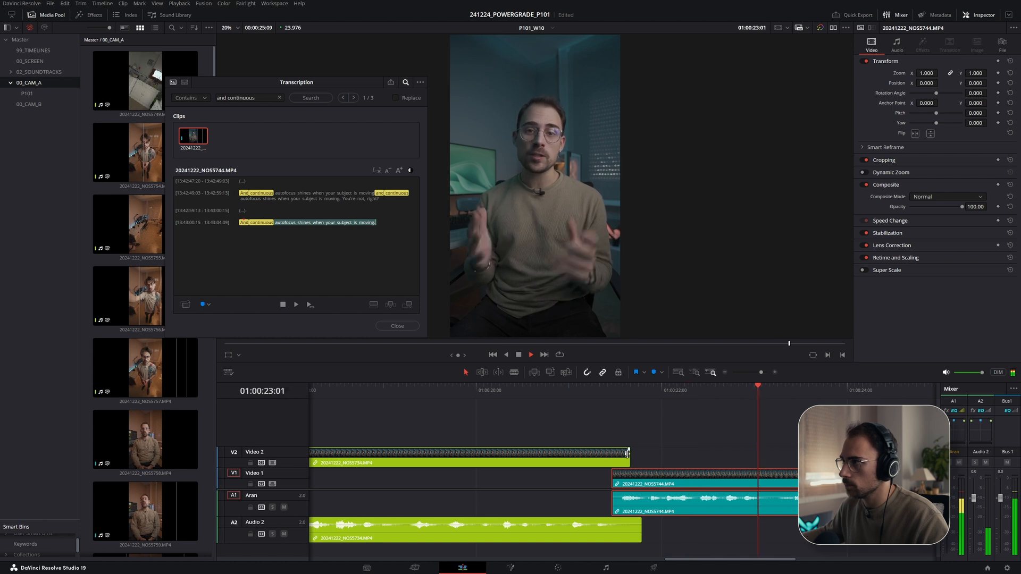
- Extend the NOS5744 clip's tail on Video 1 slightly and close the Transcription window
scroll(629, 453, down, 2)
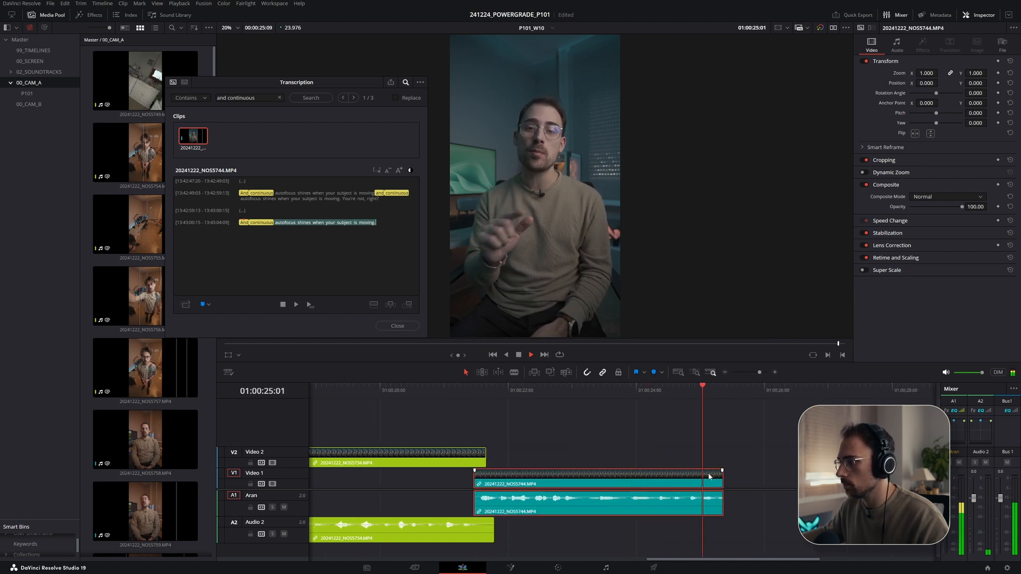
drag(722, 480, 742, 480)
click(744, 389)
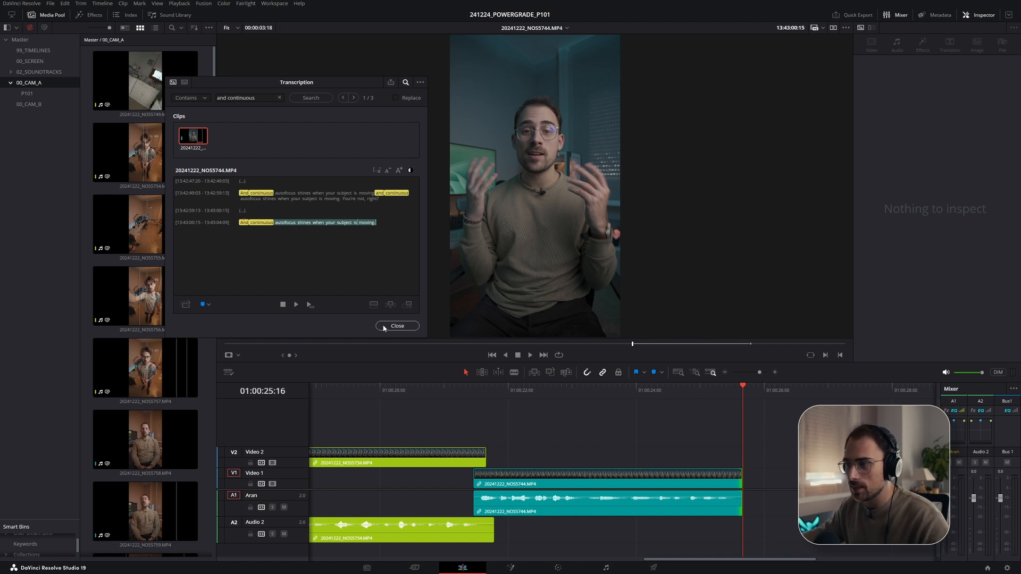
click(396, 326)
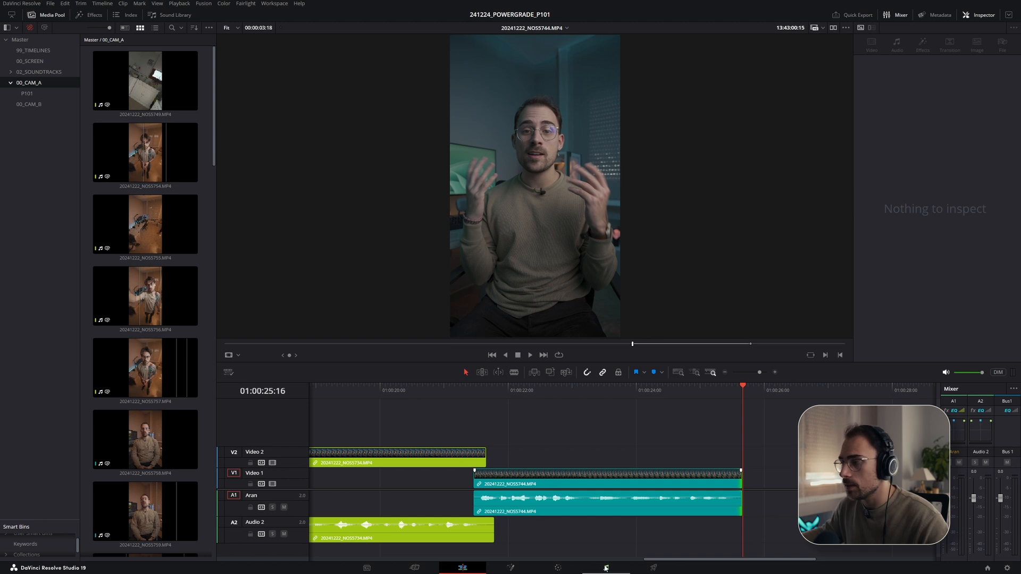
- Switch to the Fairlight page and reset the equalizer on the Aran track
click(606, 568)
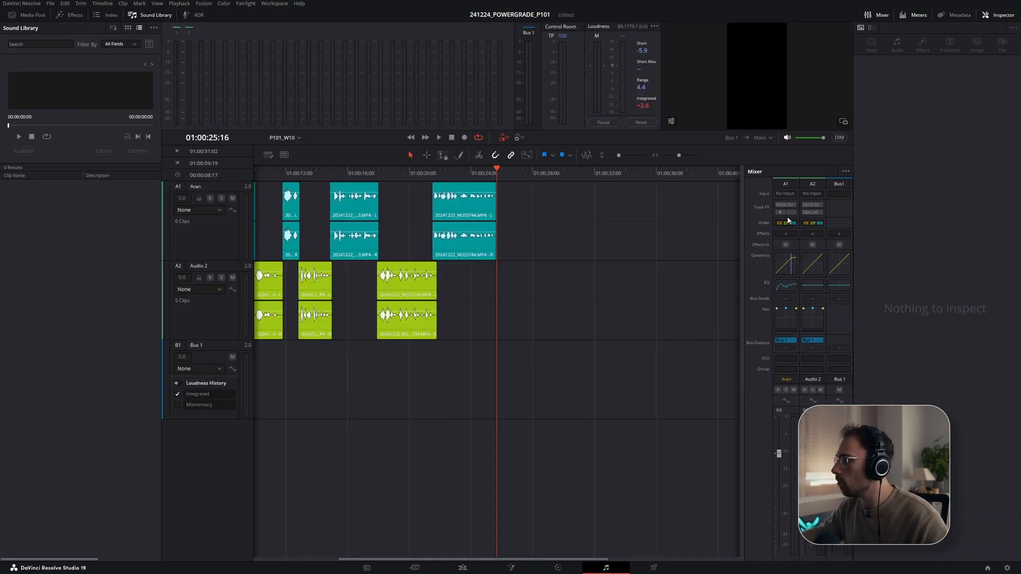
click(788, 288)
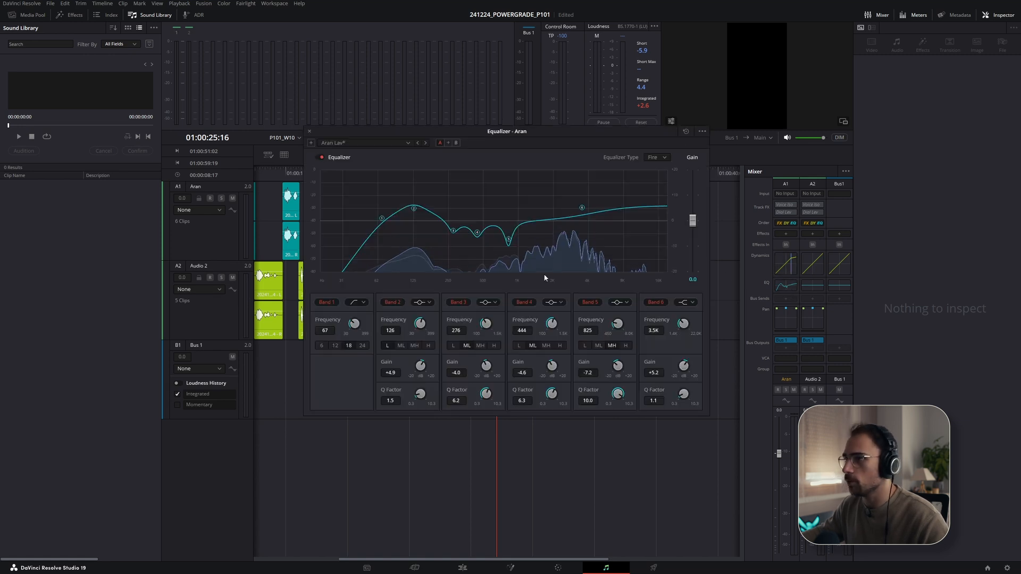
click(319, 157)
click(686, 132)
key(Escape)
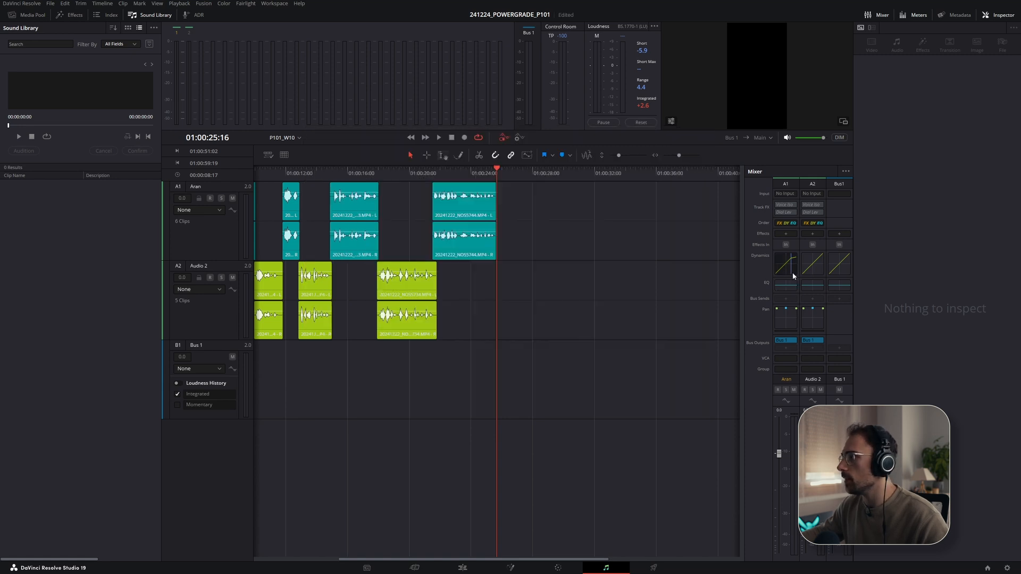
- Open the Dynamics on the Aran track and reset them
double_click(787, 266)
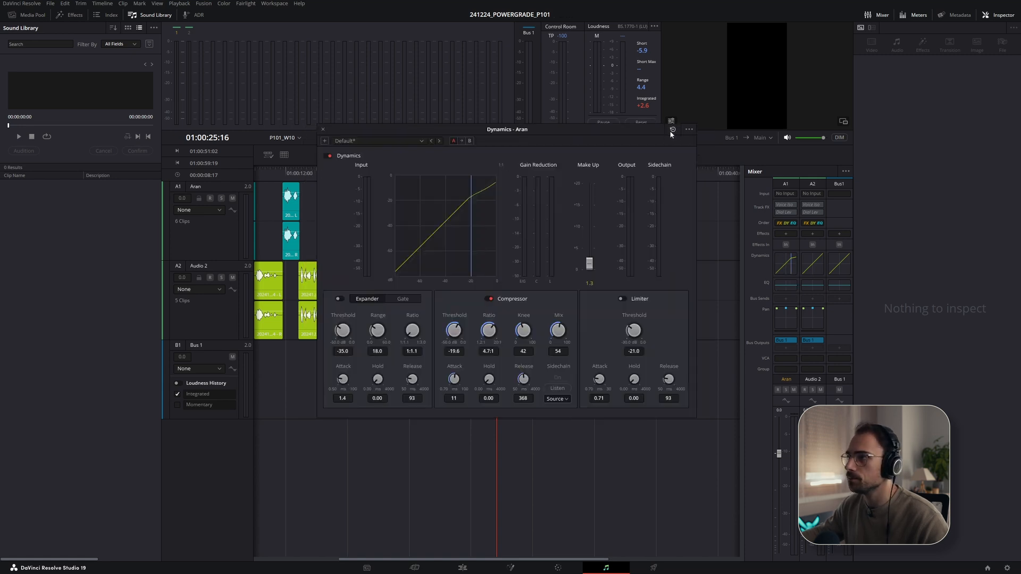
click(689, 130)
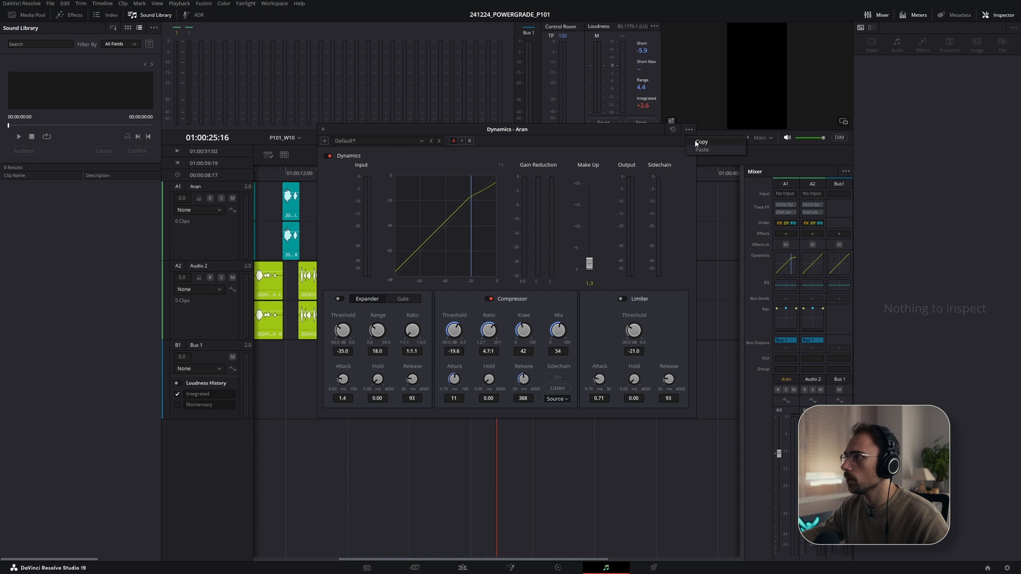
click(674, 129)
key(Escape)
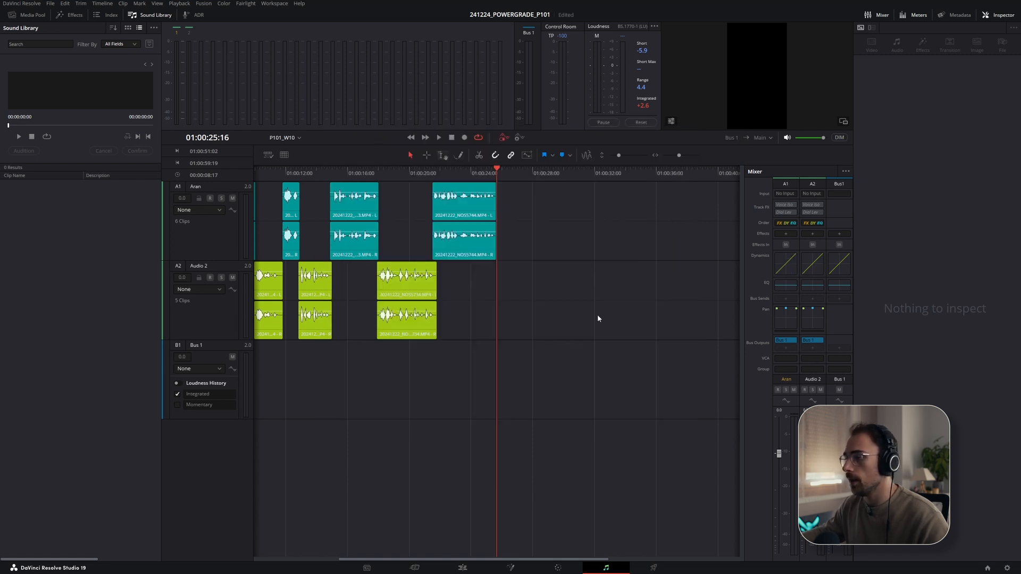
- Return to the Edit page and switch to the P101 Script table
click(462, 567)
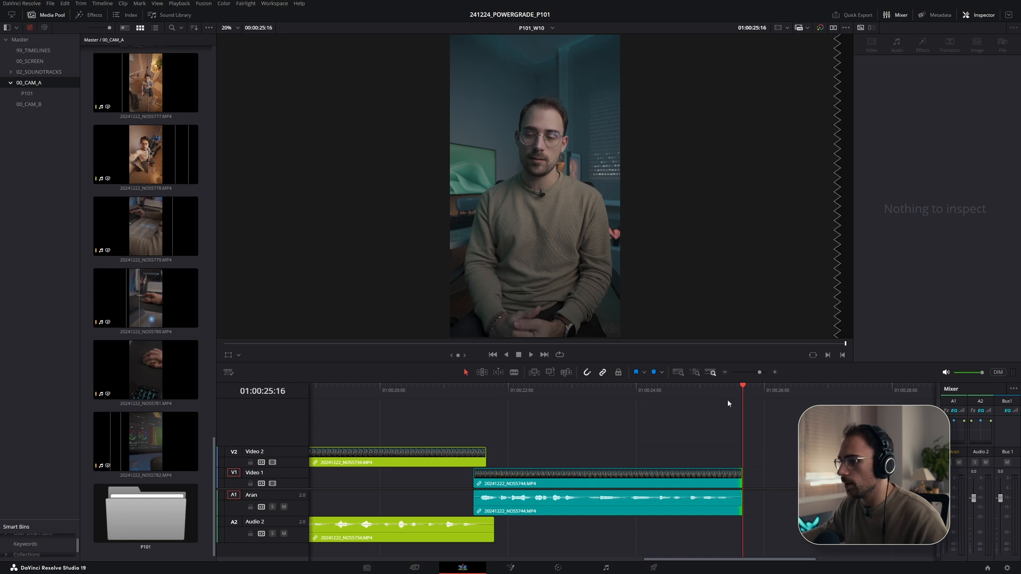
key(alt+Tab)
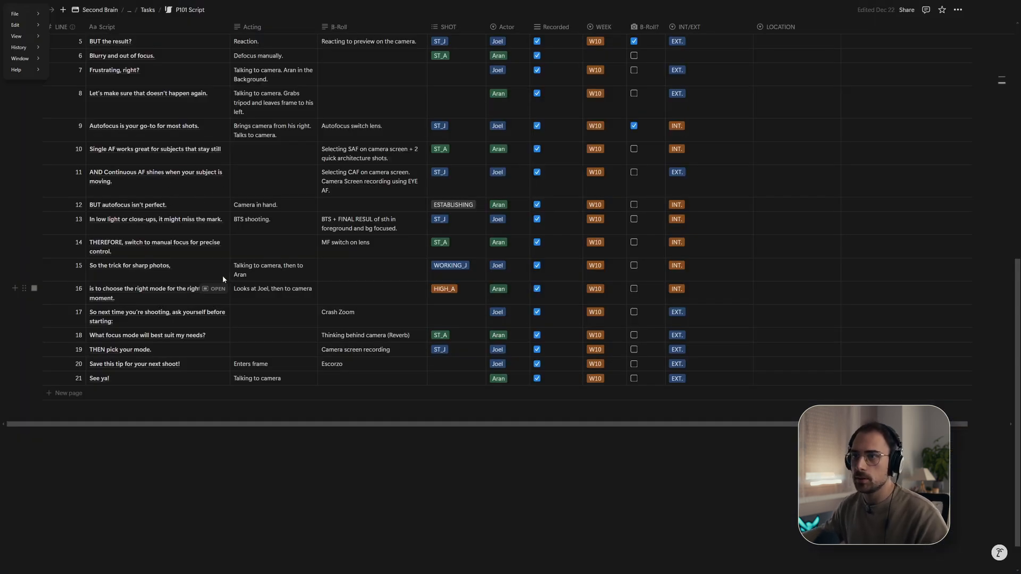
- Open the audio transcription for the P101 bin inside 00_CAM_A
key(alt+Tab)
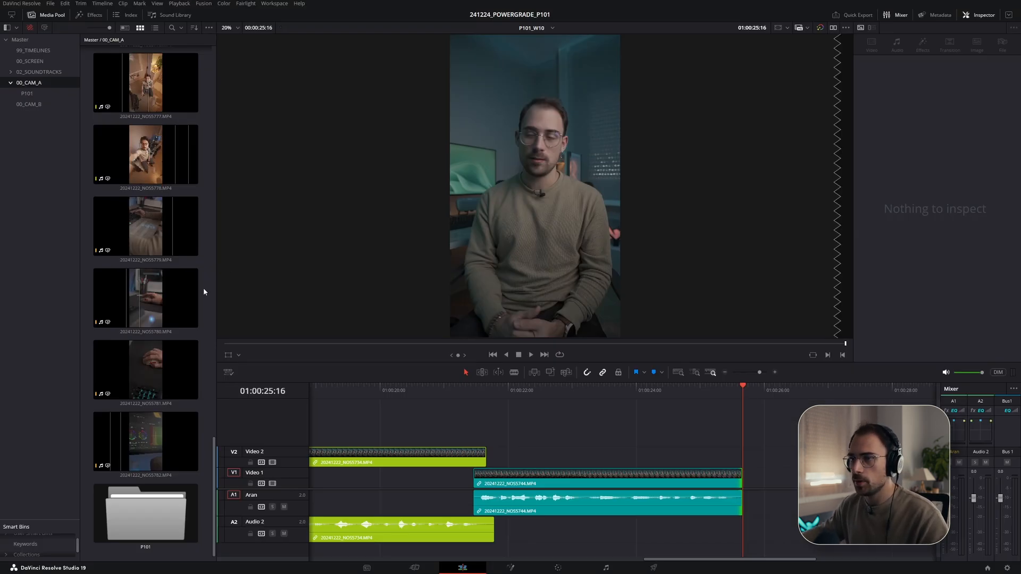
right_click(33, 84)
mouse_move(165, 260)
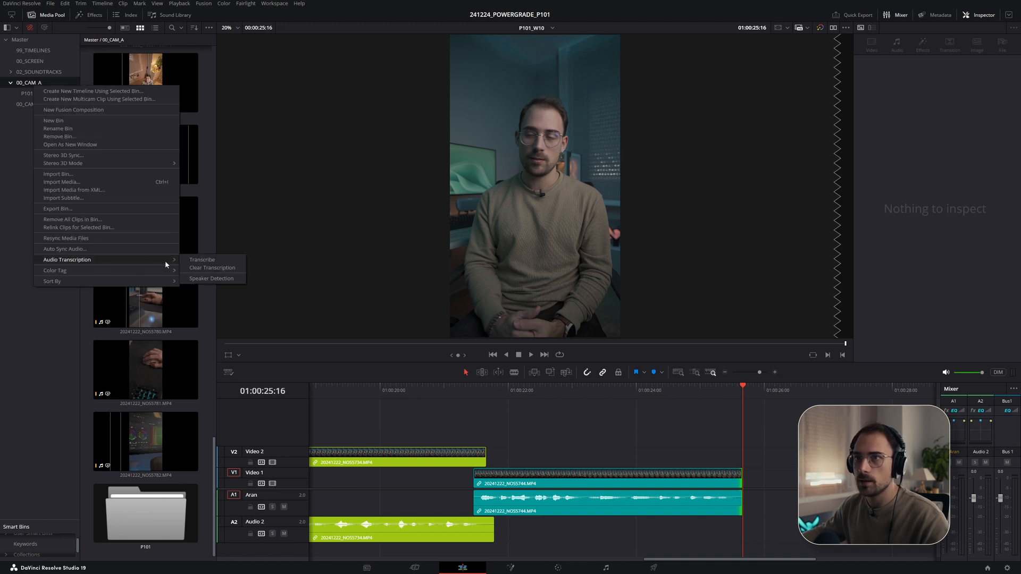
click(26, 95)
right_click(25, 94)
mouse_move(88, 268)
click(200, 270)
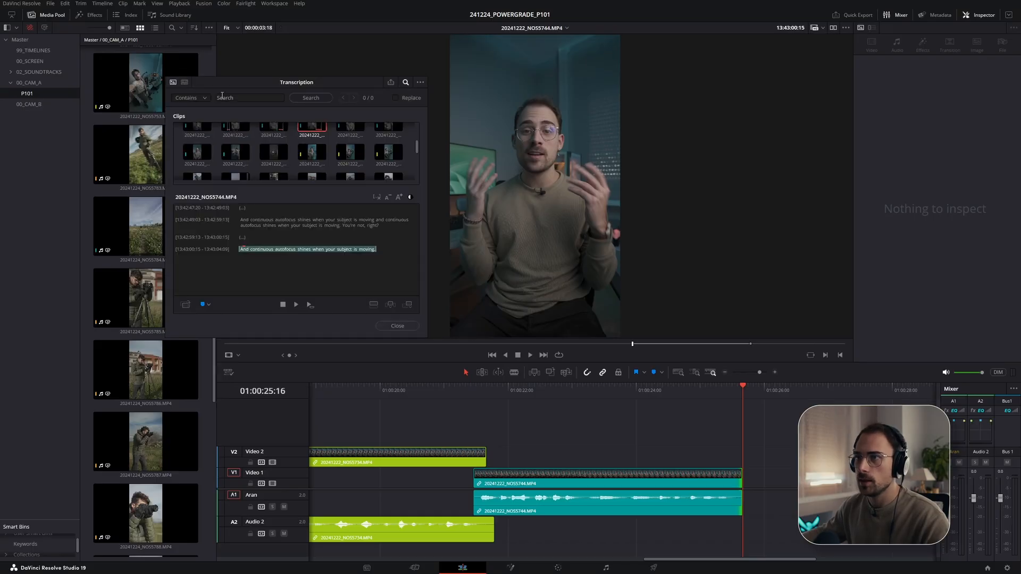
- Search the transcripts for "isn't perfect" and add the "But autofocus isn't perfect" take from NOS5751 onto Video 2 at the playhead
click(228, 97)
text(perfect)
key(Return)
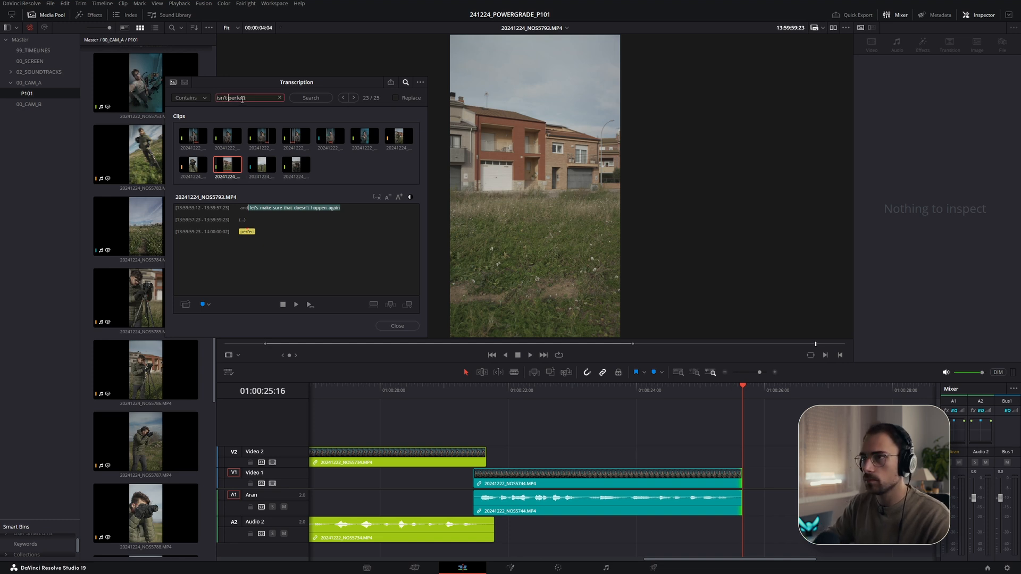
text(isn't)
key(Return)
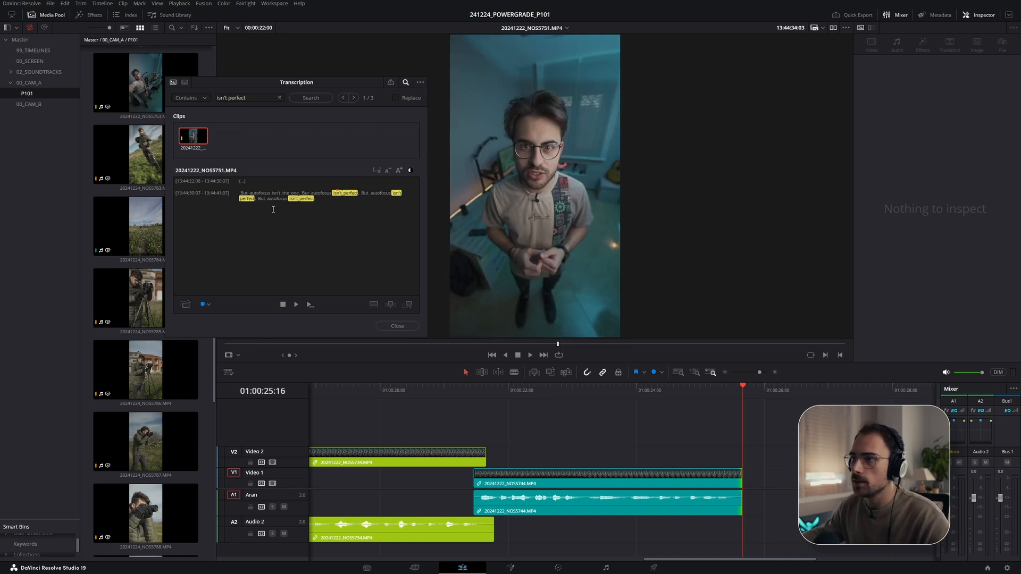
click(242, 193)
key(space)
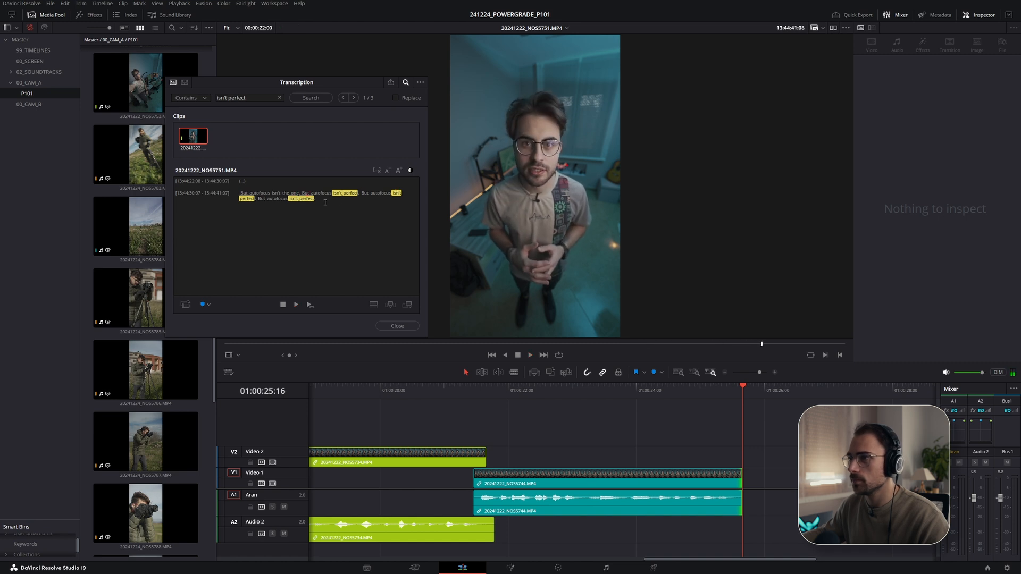
drag(192, 133, 738, 460)
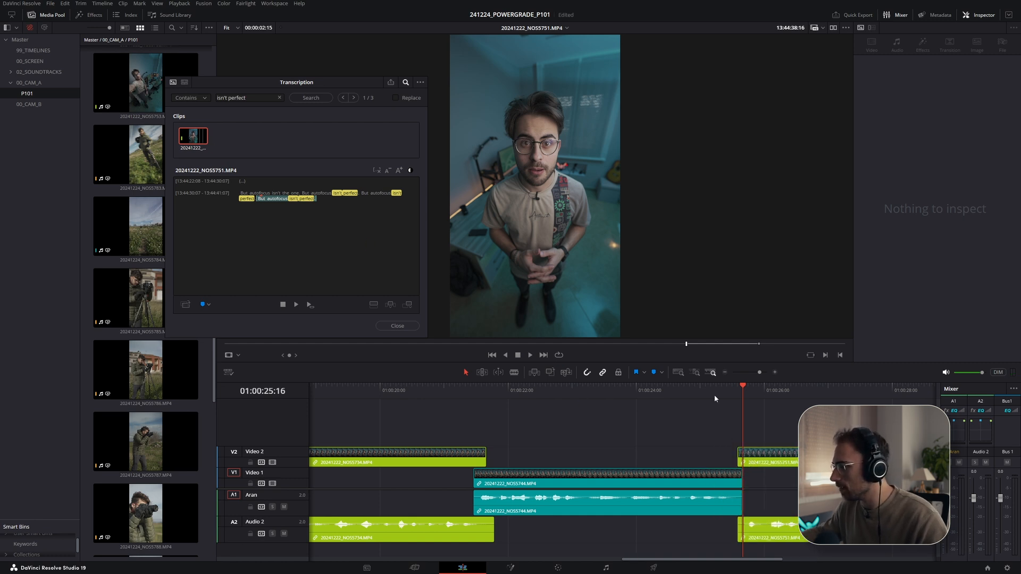
- Nudge the NOS5751 clip on Video 2 slightly left to overlap the previous clip, then extend its tail slightly
key(space)
key(space)
drag(583, 461, 565, 454)
click(534, 391)
key(space)
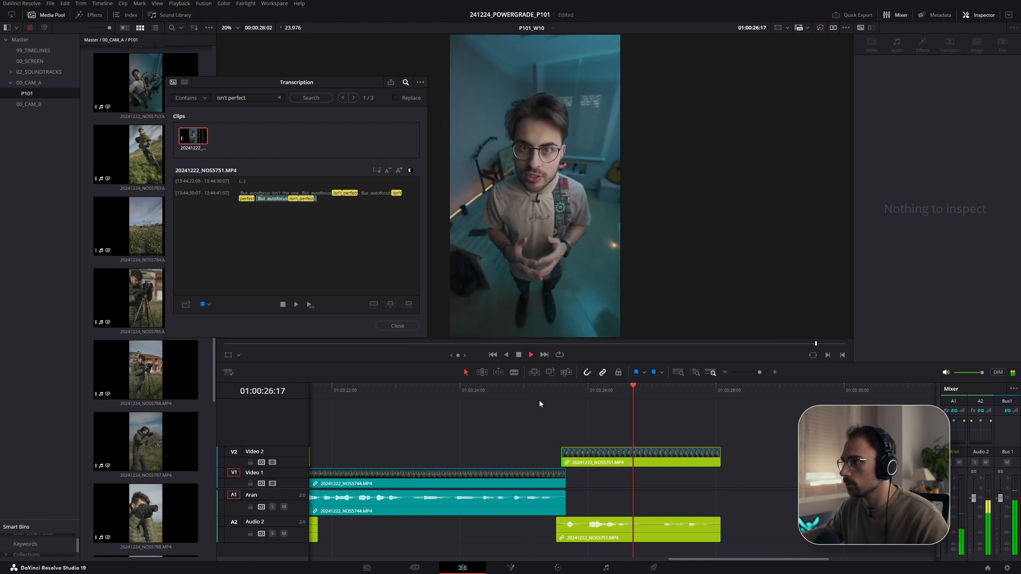
key(space)
drag(565, 462, 561, 456)
click(546, 390)
key(space)
click(539, 390)
key(space)
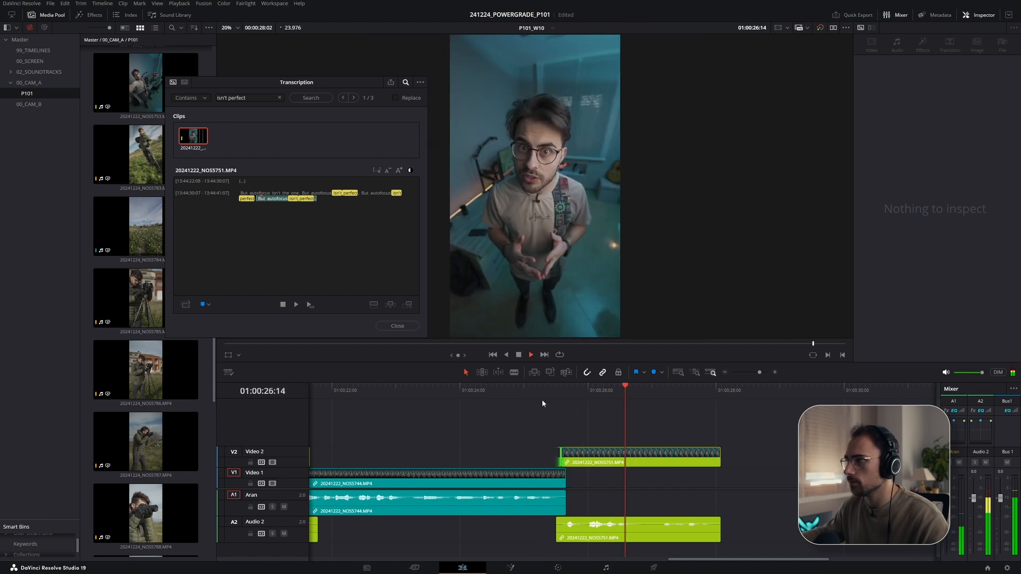
drag(719, 460, 726, 461)
click(725, 393)
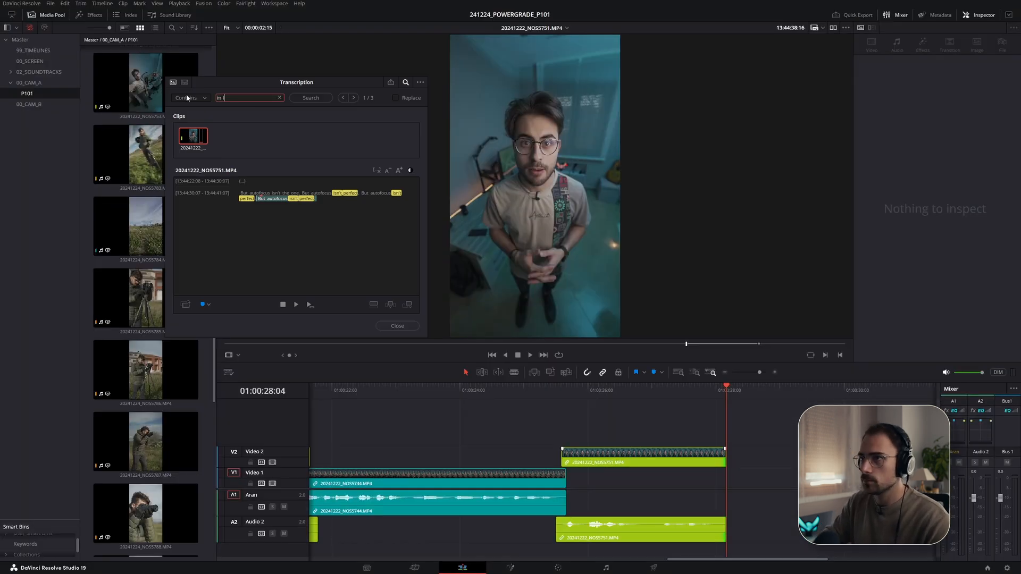
- Search the transcripts for "in low light", compare takes, and add NOS5746's "In low light or close-ups, it might miss the mark." onto Video 1
text(ight)
key(Return)
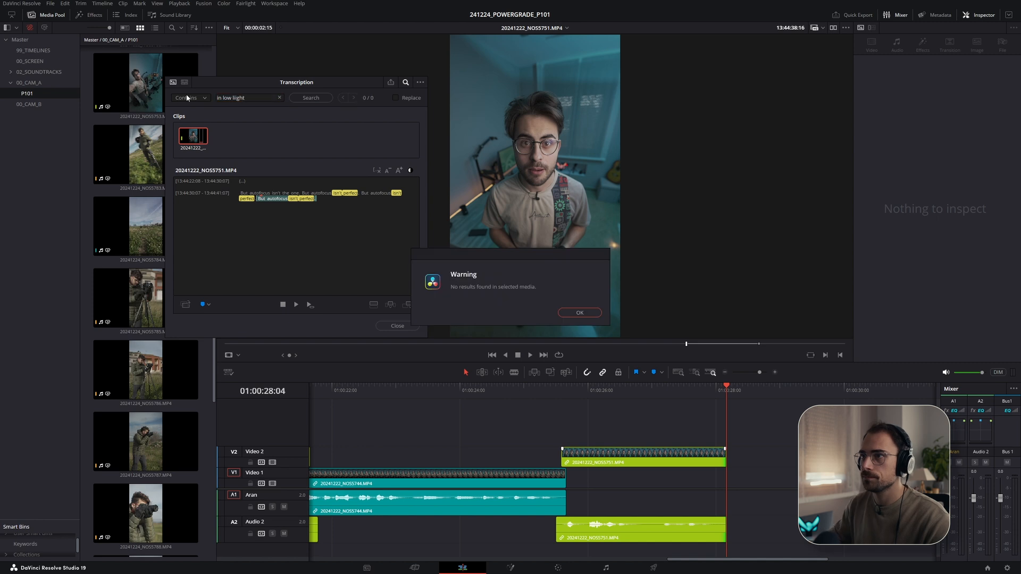
key(Return)
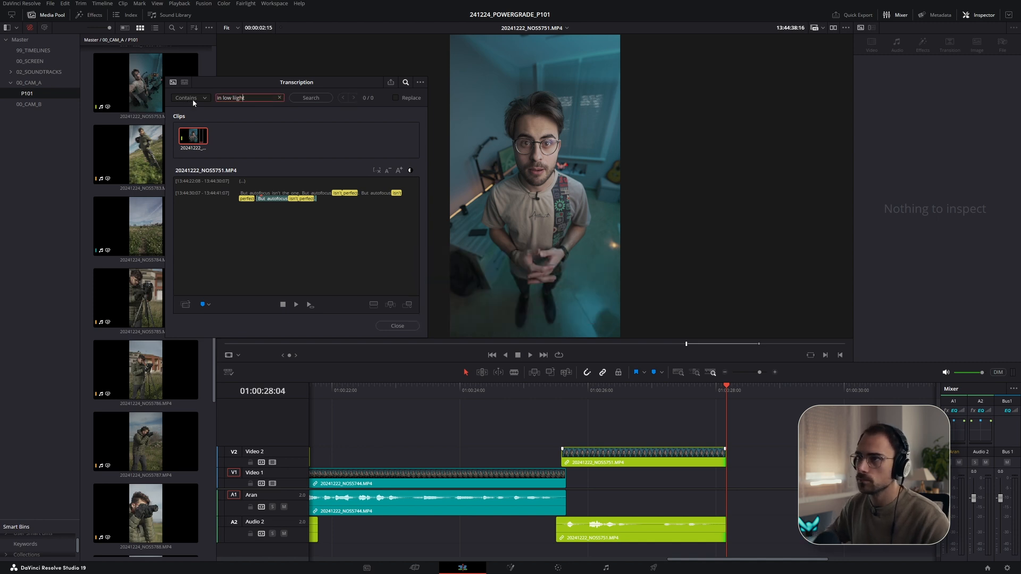
key(Return)
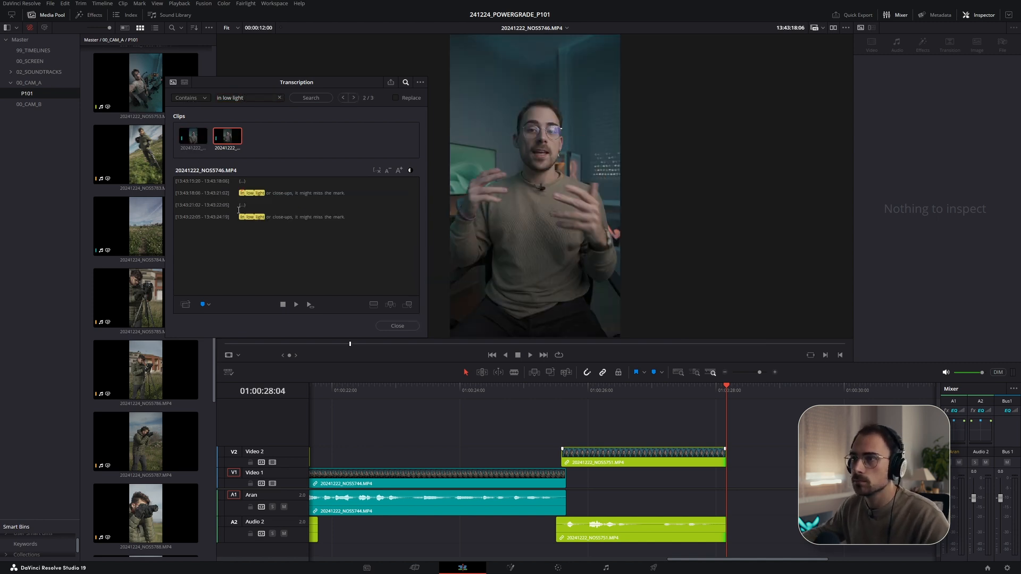
key(space)
click(192, 137)
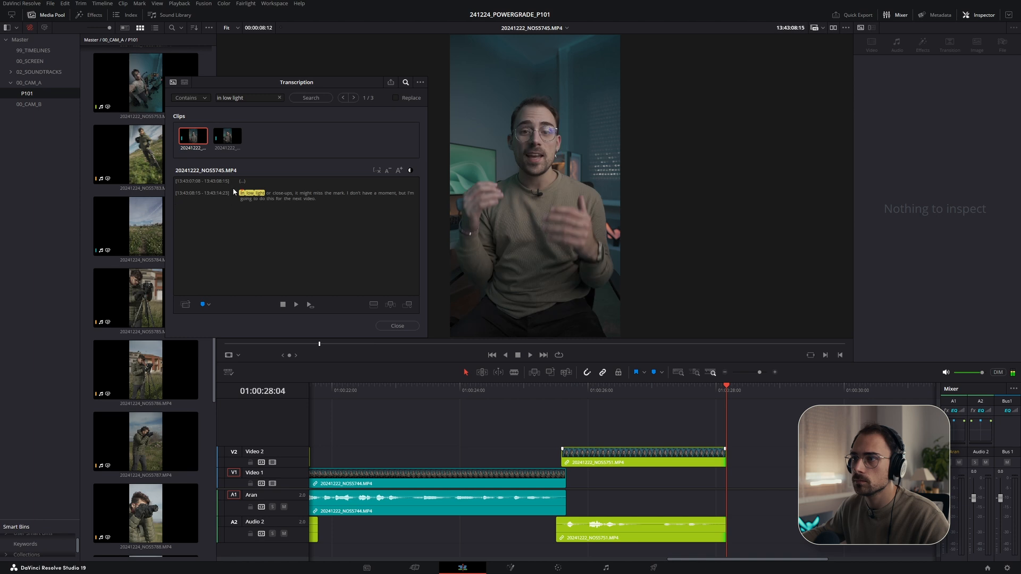
click(245, 200)
key(space)
click(249, 194)
key(space)
click(237, 141)
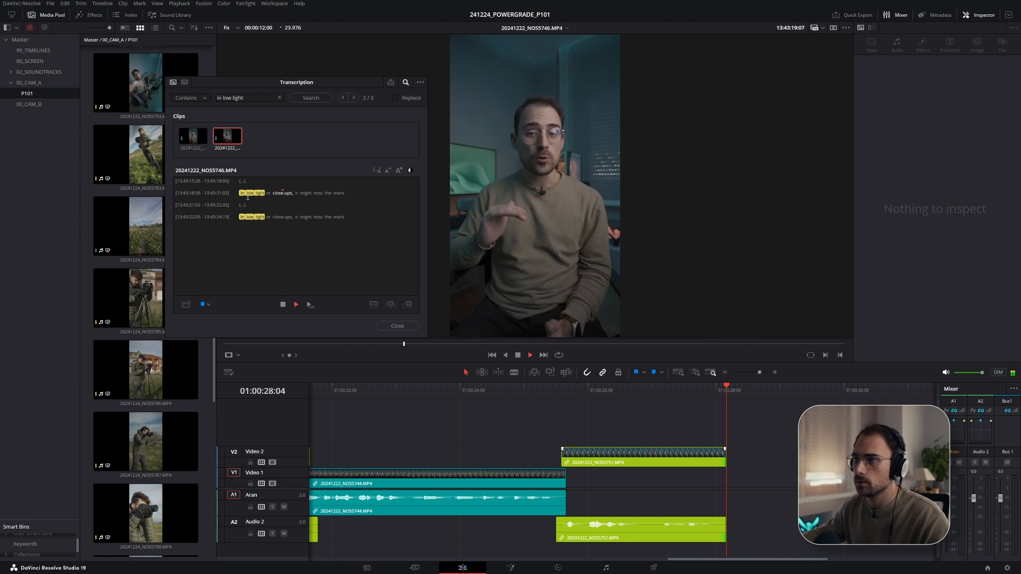
click(239, 217)
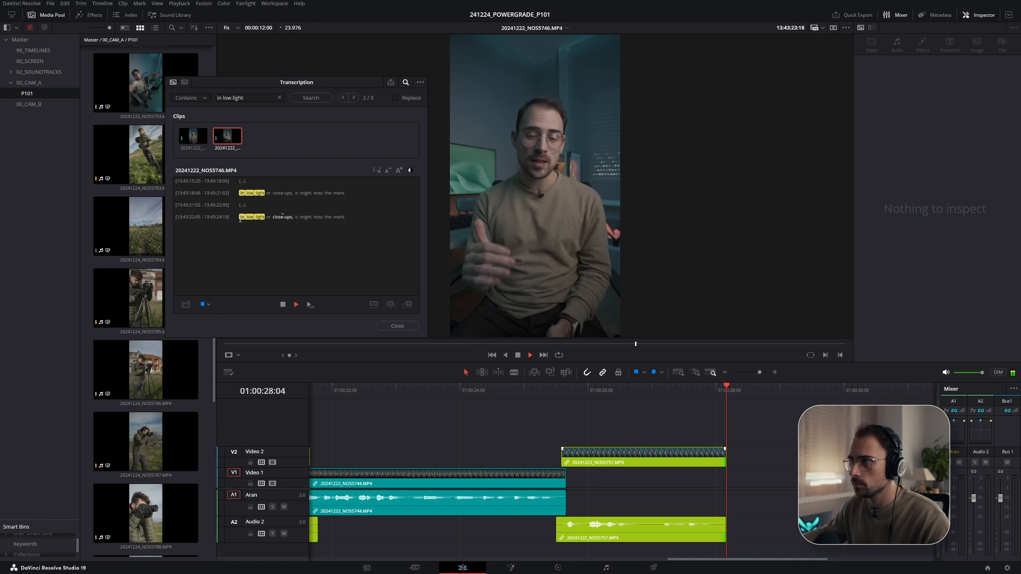
click(268, 195)
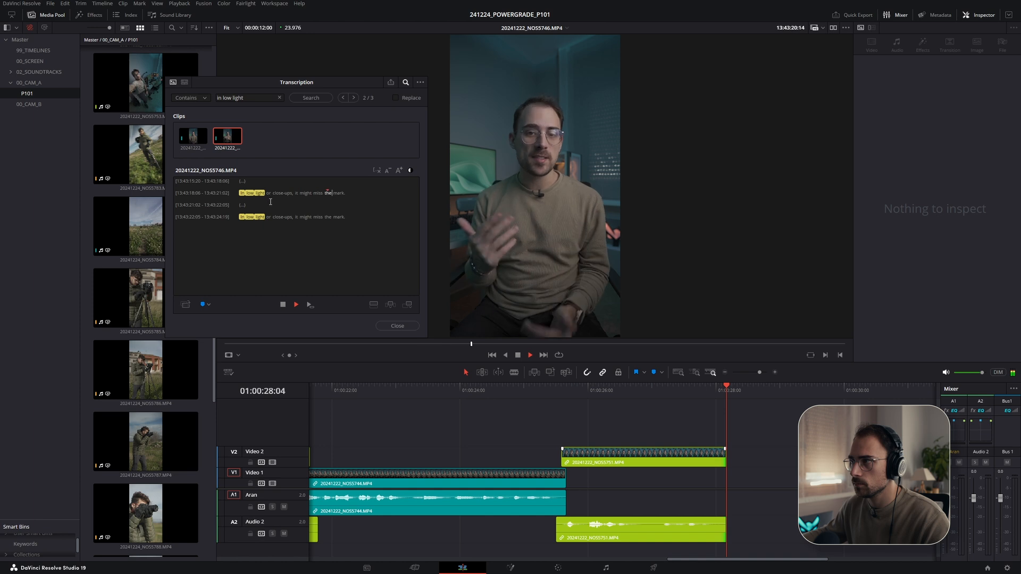
drag(346, 193, 239, 198)
drag(224, 141, 727, 479)
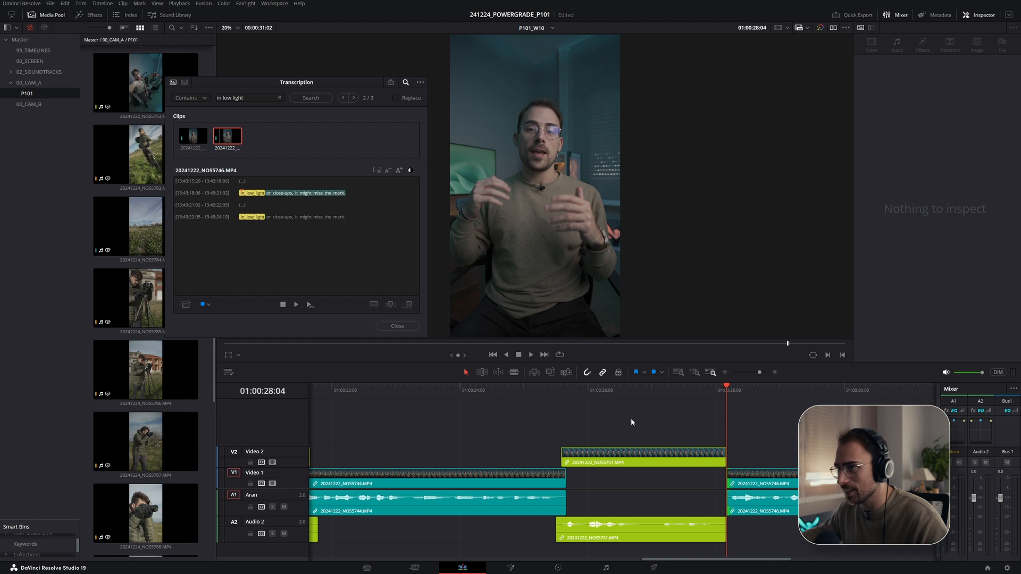
- Extend the NOS5746 clip's head and tail slightly on Video 1 and review the cut
click(339, 217)
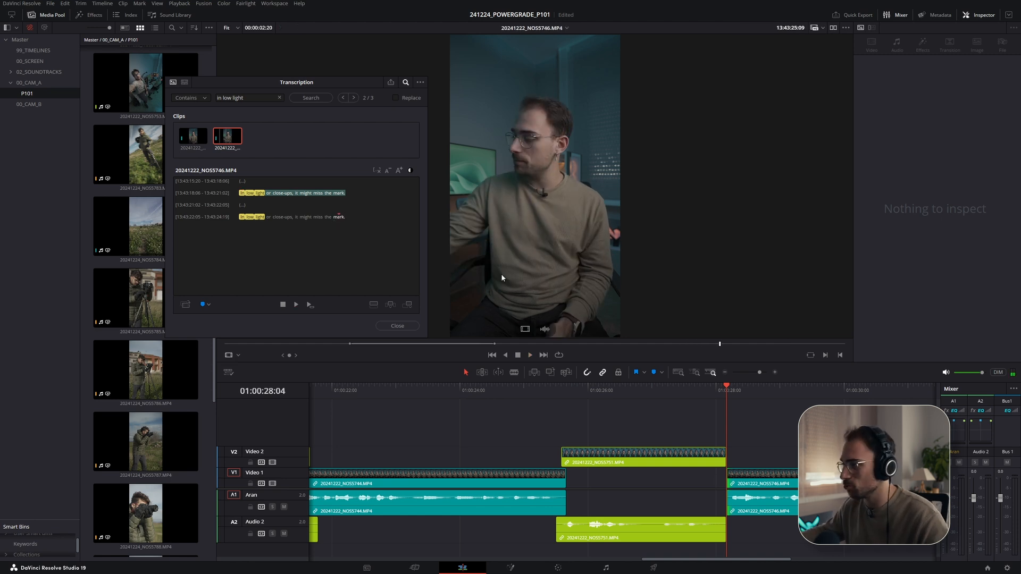
click(705, 389)
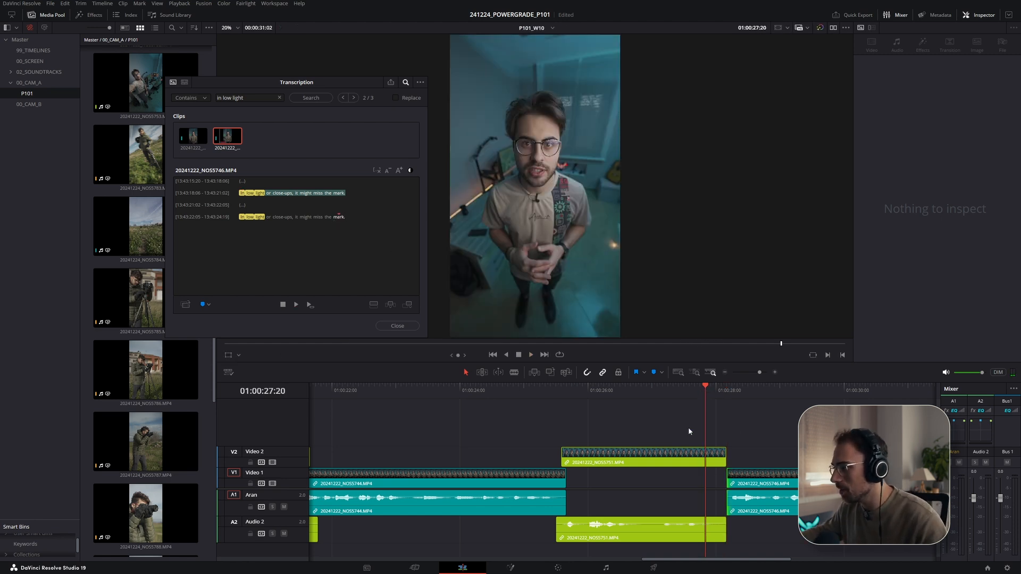
scroll(681, 401, right, 3)
click(612, 482)
drag(581, 481, 574, 485)
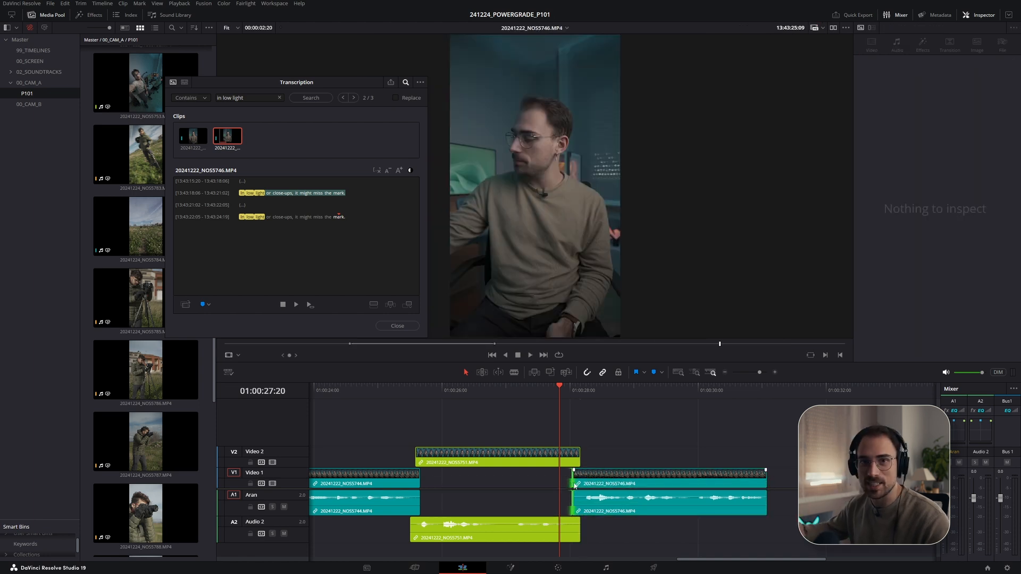
click(562, 391)
key(space)
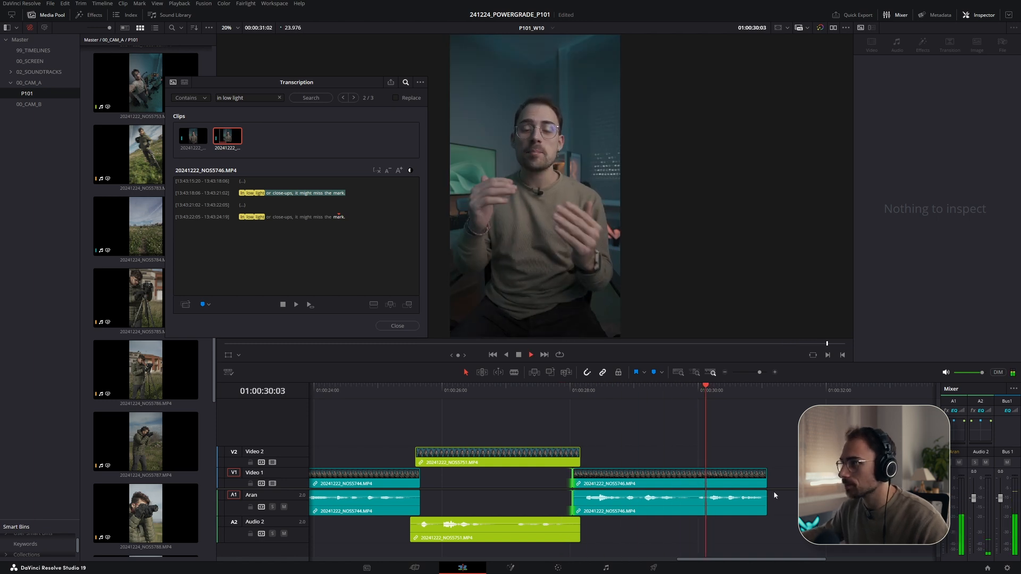
drag(765, 498, 774, 484)
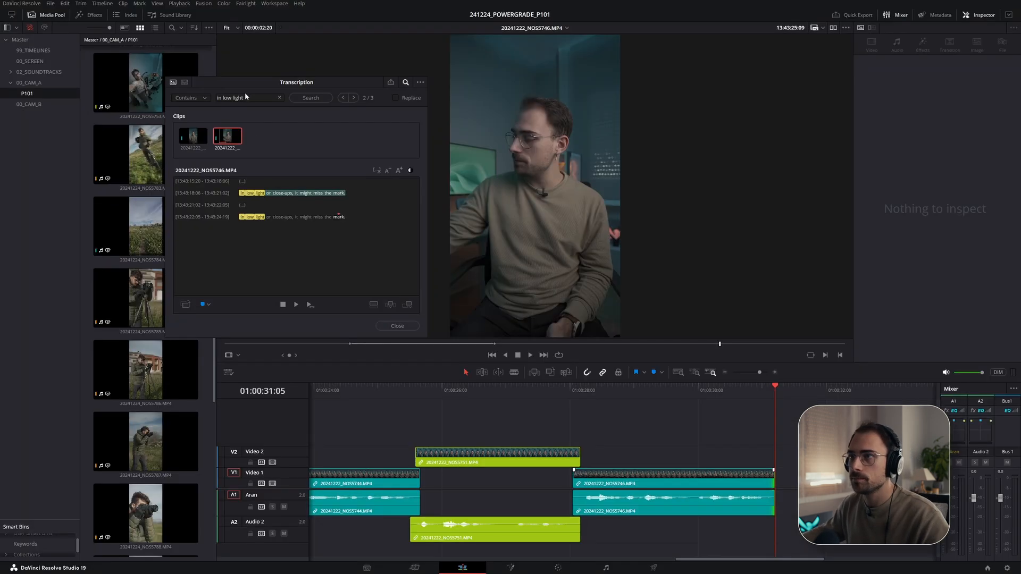
- Search for "therefore" and add the line "Therefore switch to manual focus for precise control." from NOS5736 onto Video 2 at the playhead
text(fore)
key(Return)
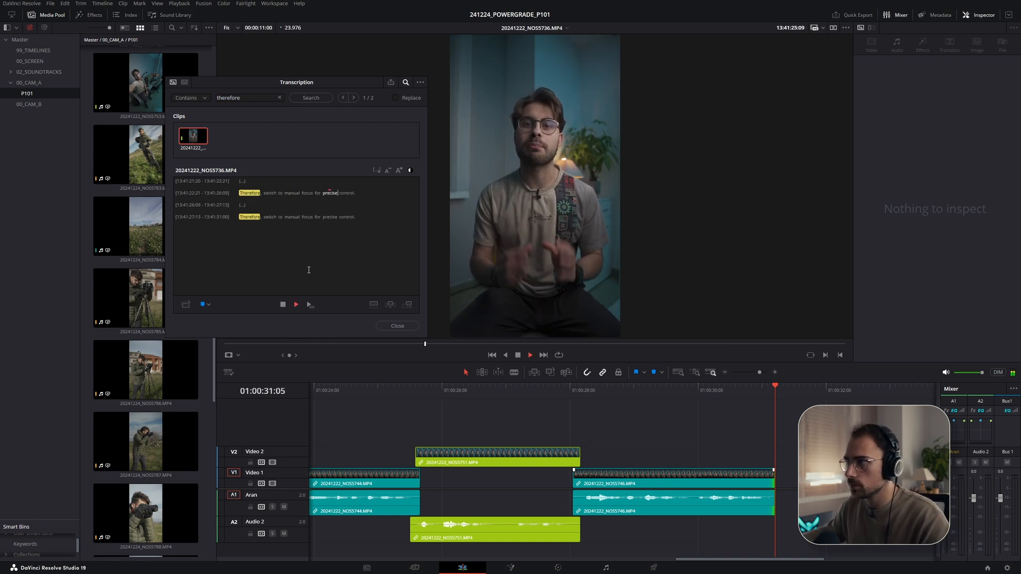
click(243, 217)
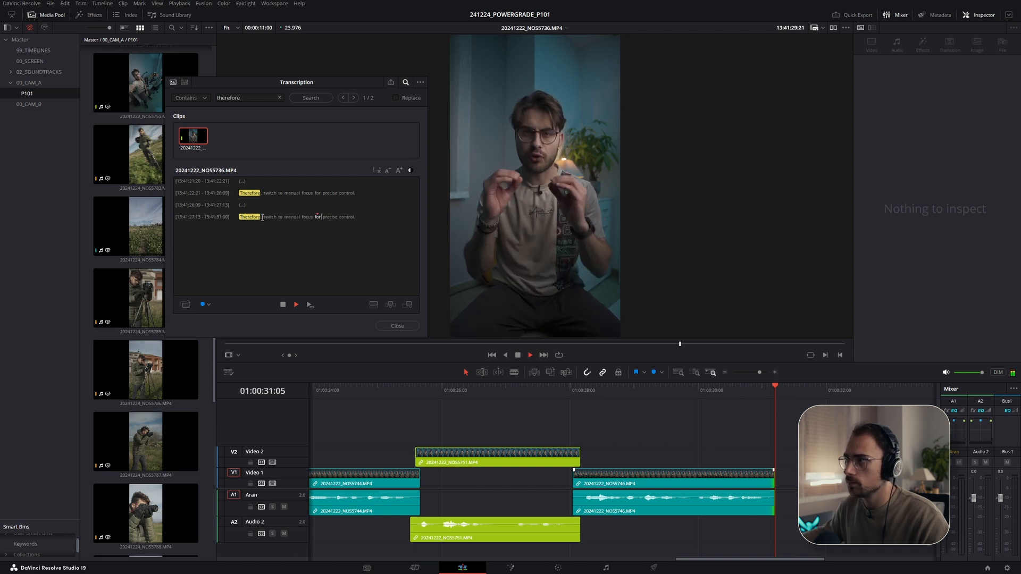
drag(355, 217, 239, 218)
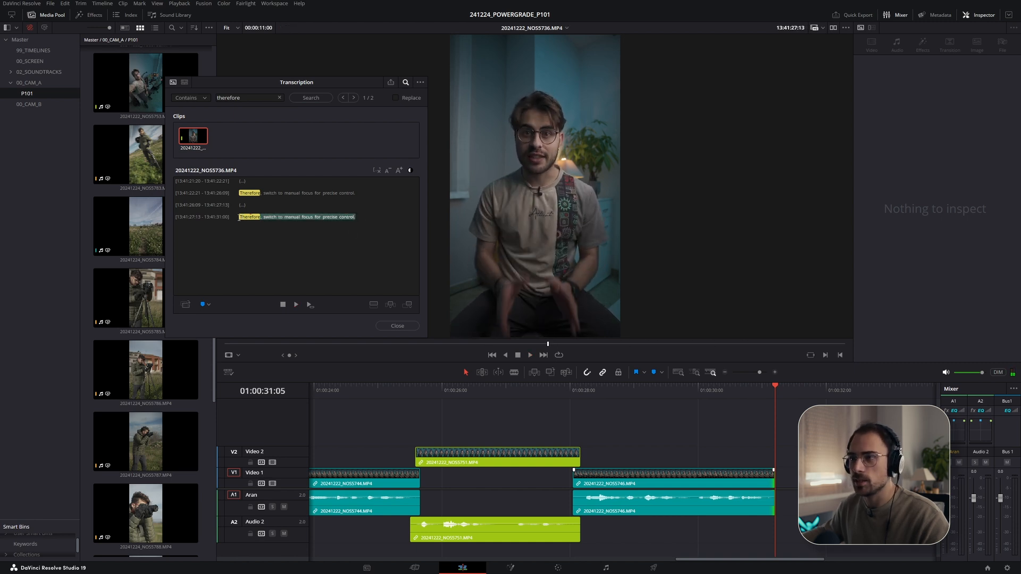
drag(195, 140, 780, 458)
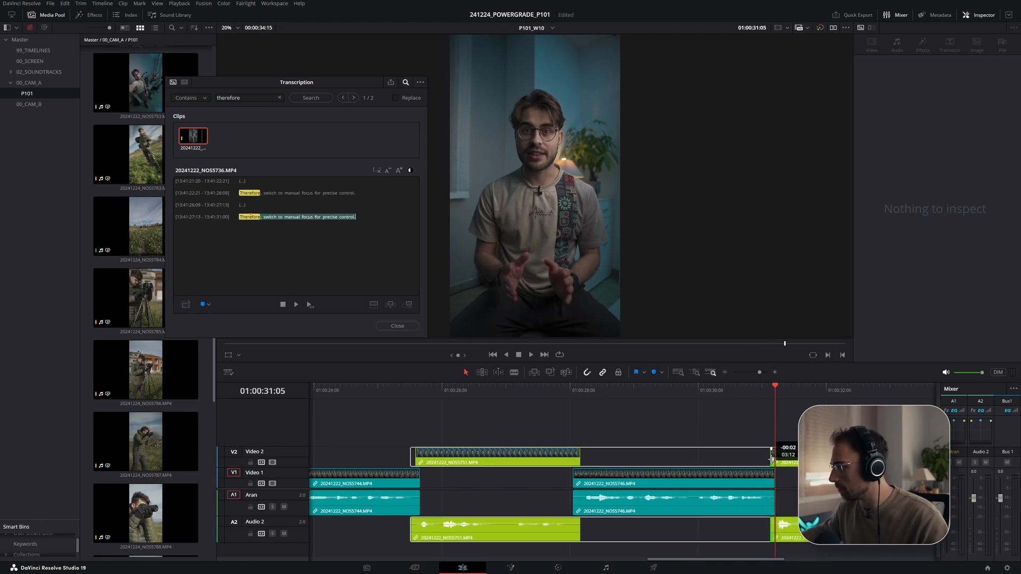
- Trim the start of the NOS5736 clip on Video 2 slightly later and review playback
scroll(561, 410, right, 5)
click(554, 392)
key(space)
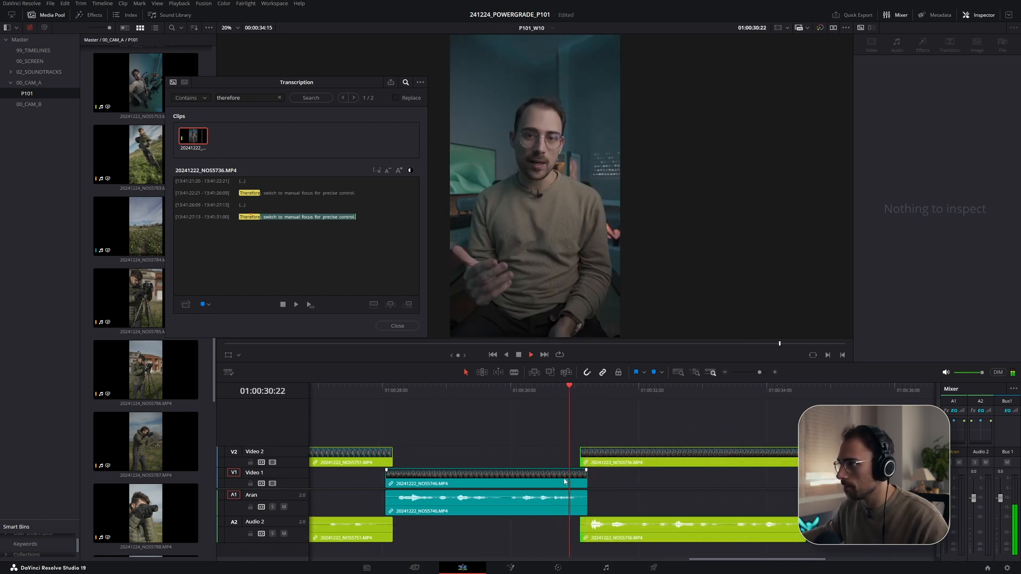
drag(584, 460, 592, 460)
click(549, 391)
key(space)
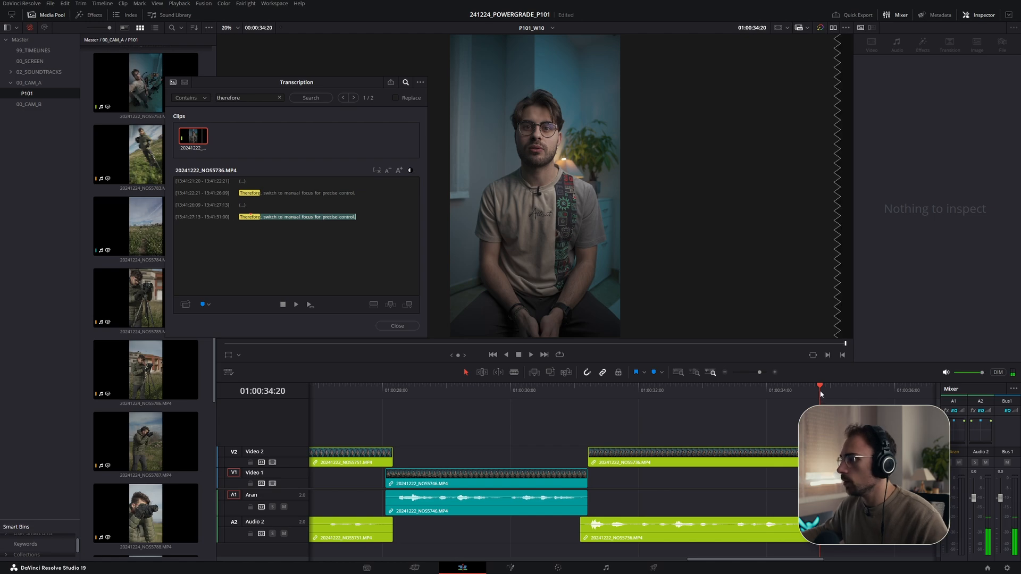
- Search the transcripts for "so the trick" and open the NOS5748 clip's transcript at the matching line
key(alt+Tab)
key(alt+Tab)
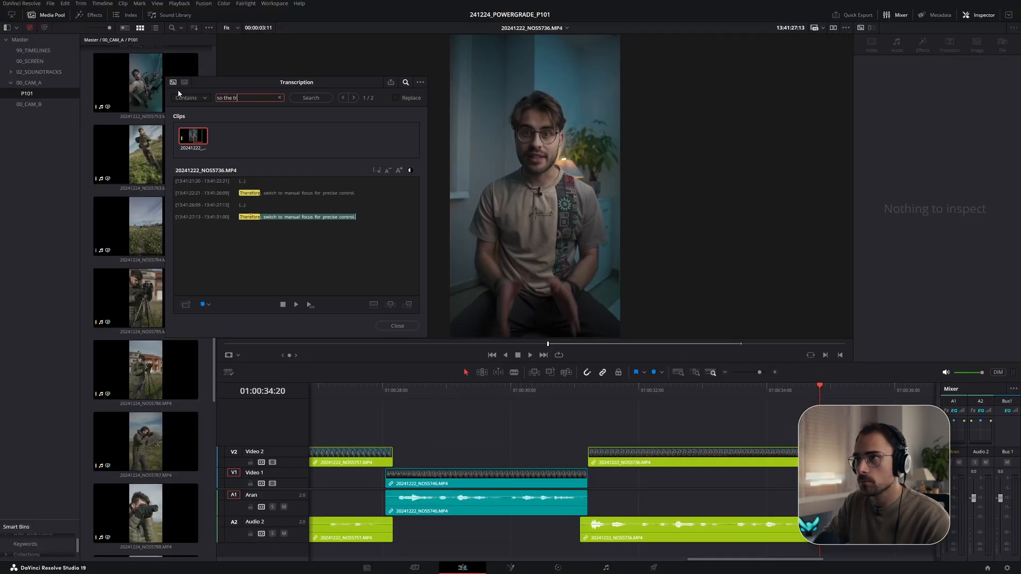
text(ick)
key(Return)
click(194, 142)
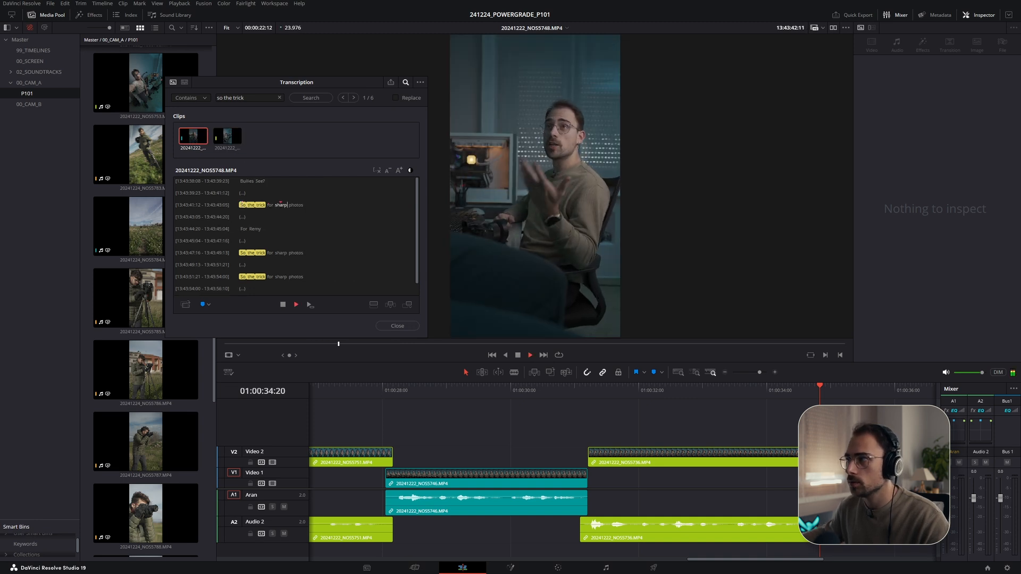
click(226, 141)
click(189, 138)
click(249, 253)
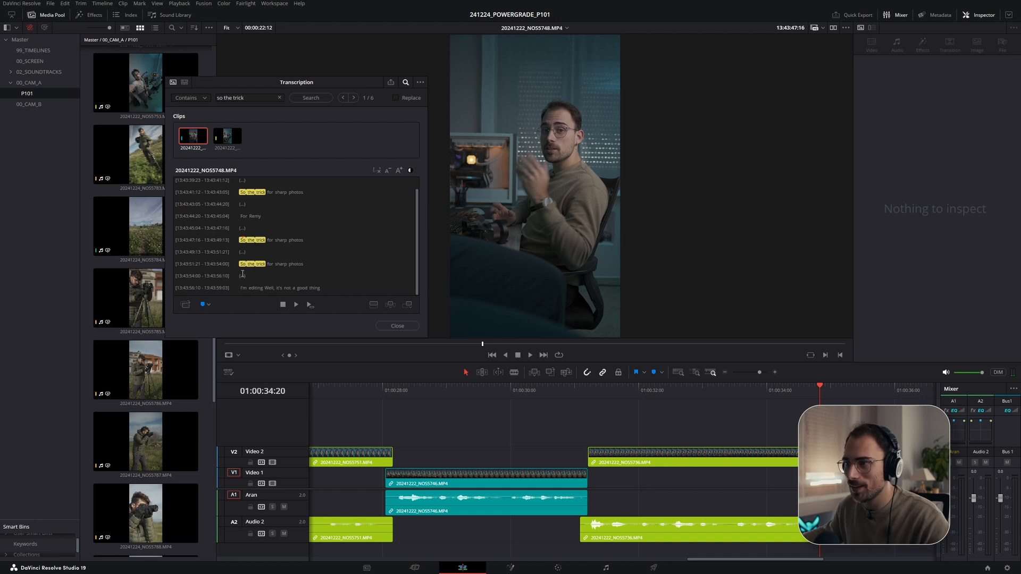
- Preview the takes, then add NOS5748's line "So the trick for sharp photos" onto Video 1 at the playhead
key(space)
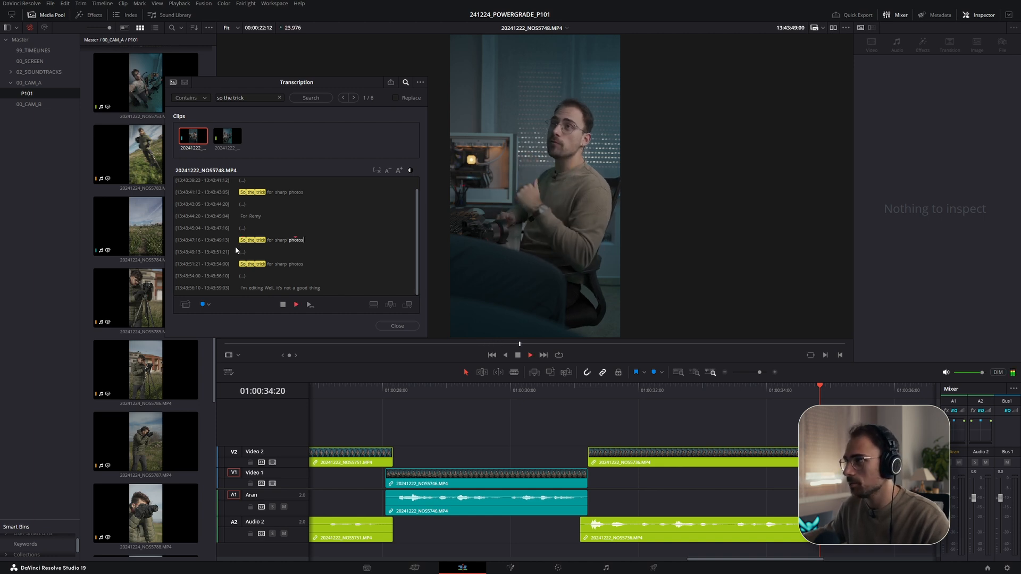
key(space)
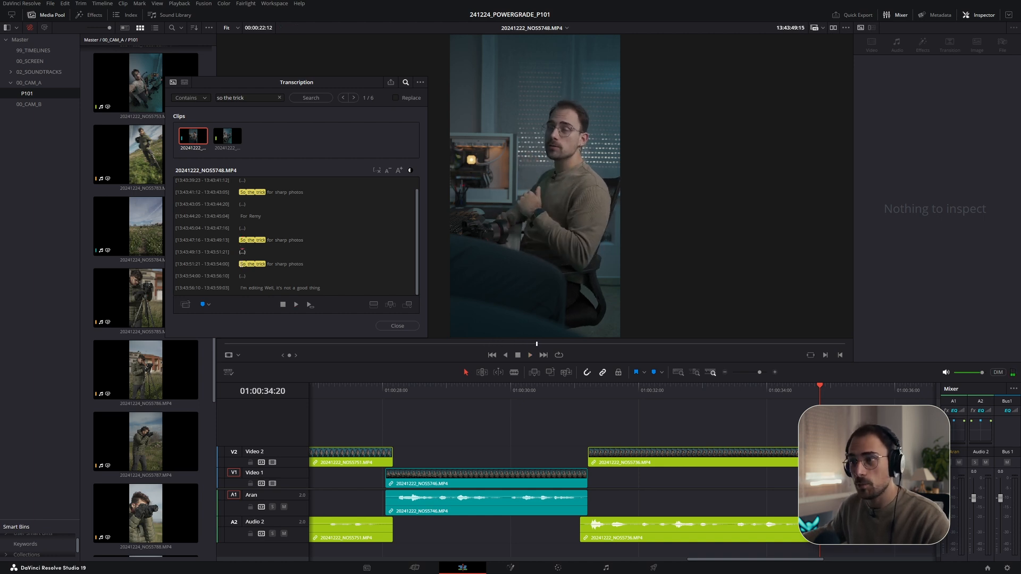
key(space)
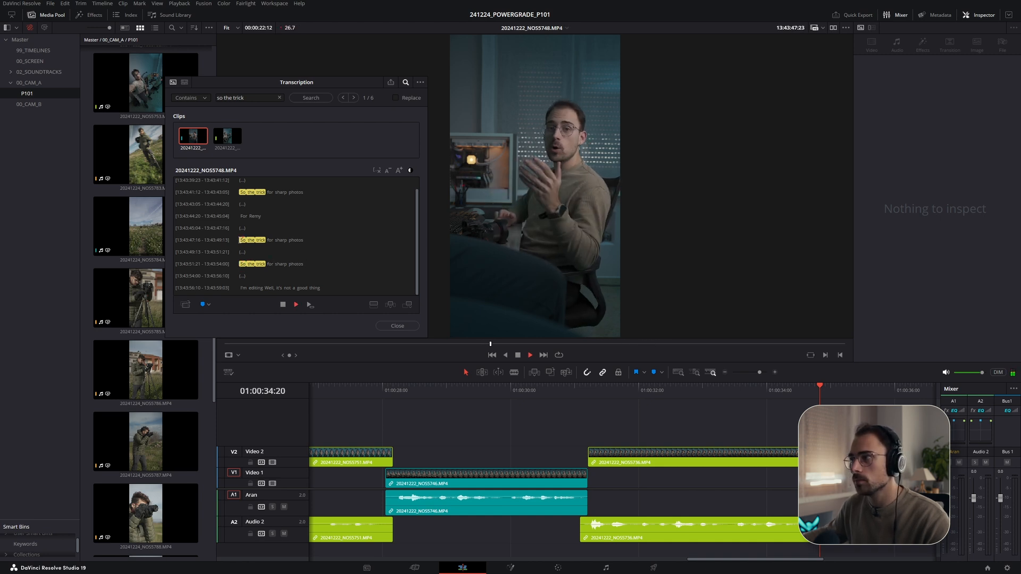
key(space)
click(287, 239)
drag(307, 266, 239, 265)
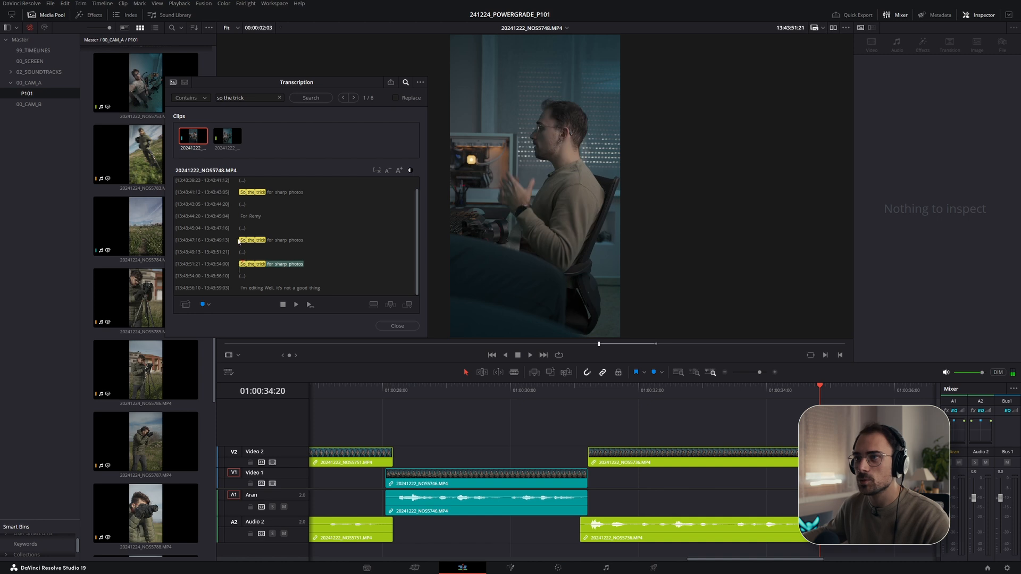
drag(196, 139, 625, 459)
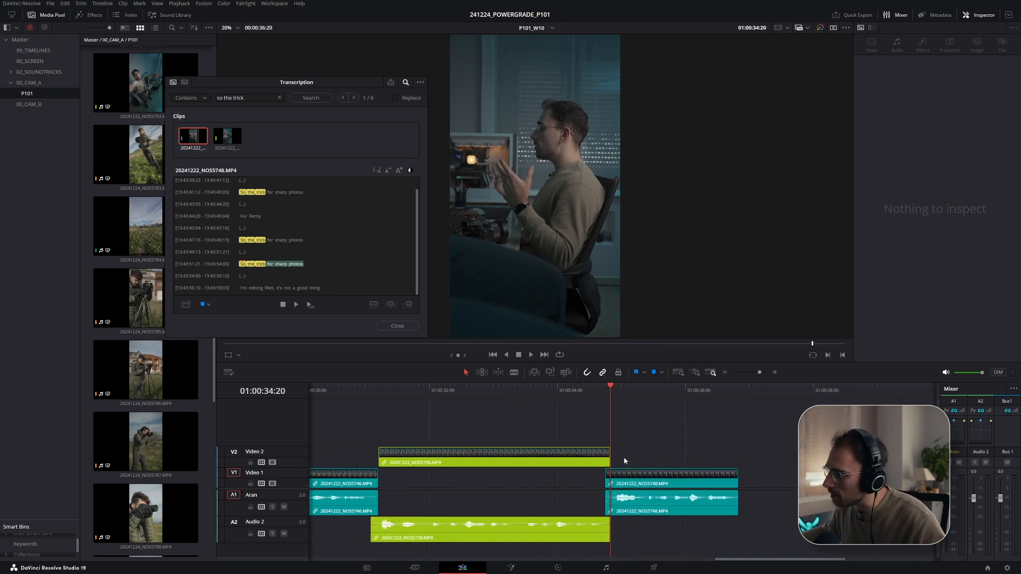
- Extend the tail of the NOS5748 clip on Video 1 slightly and review the cut
click(594, 388)
key(space)
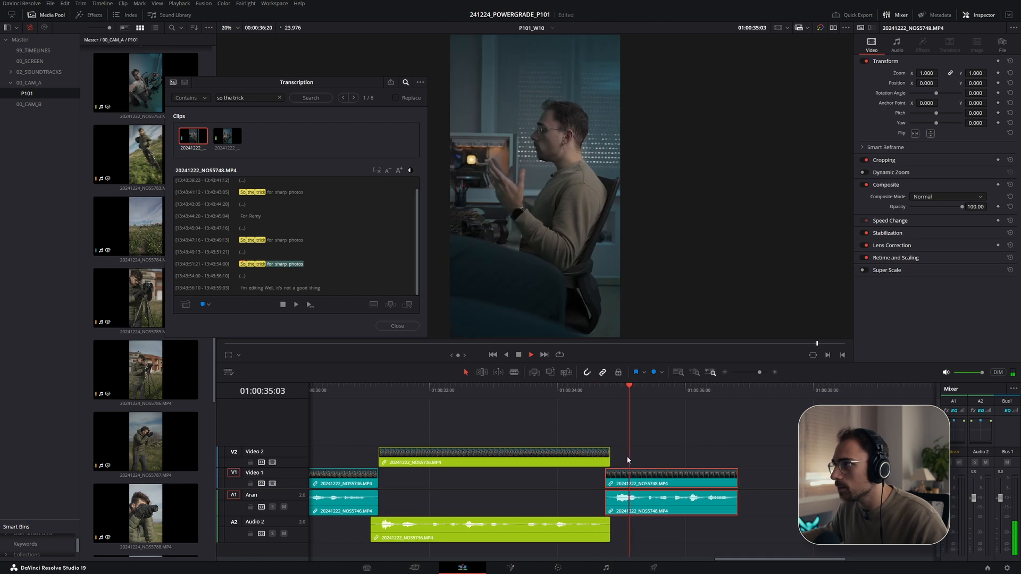
click(743, 478)
drag(744, 478, 750, 413)
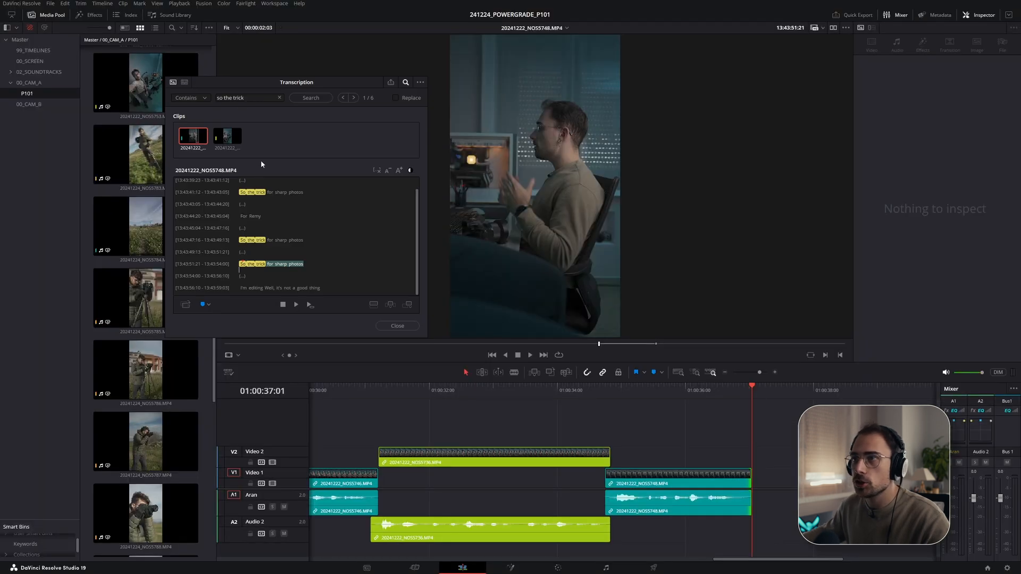
- Search for "choose" and add NOS5753's line "is to choose the right mode for the right moment." onto Video 2
text(oose)
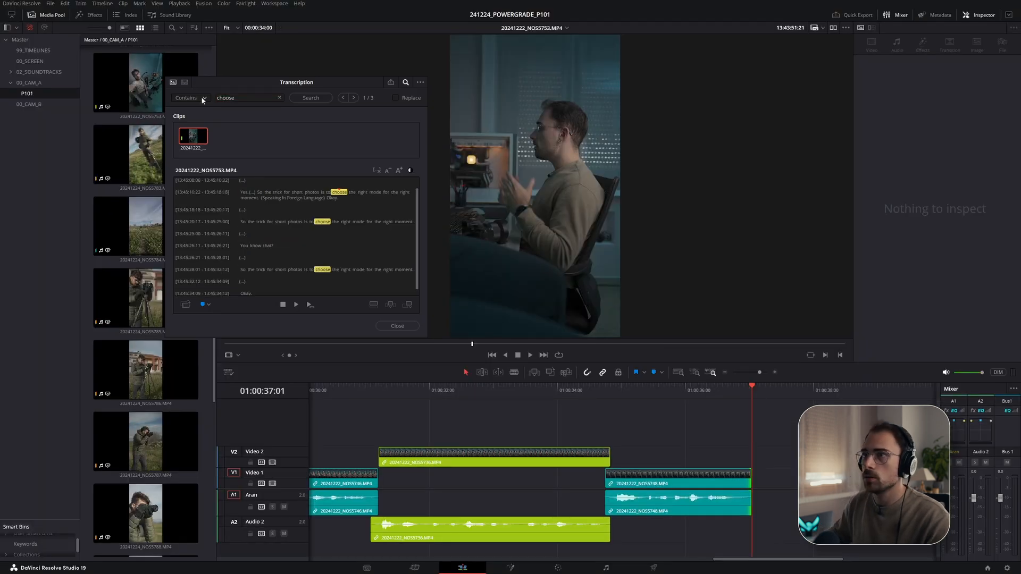
key(space)
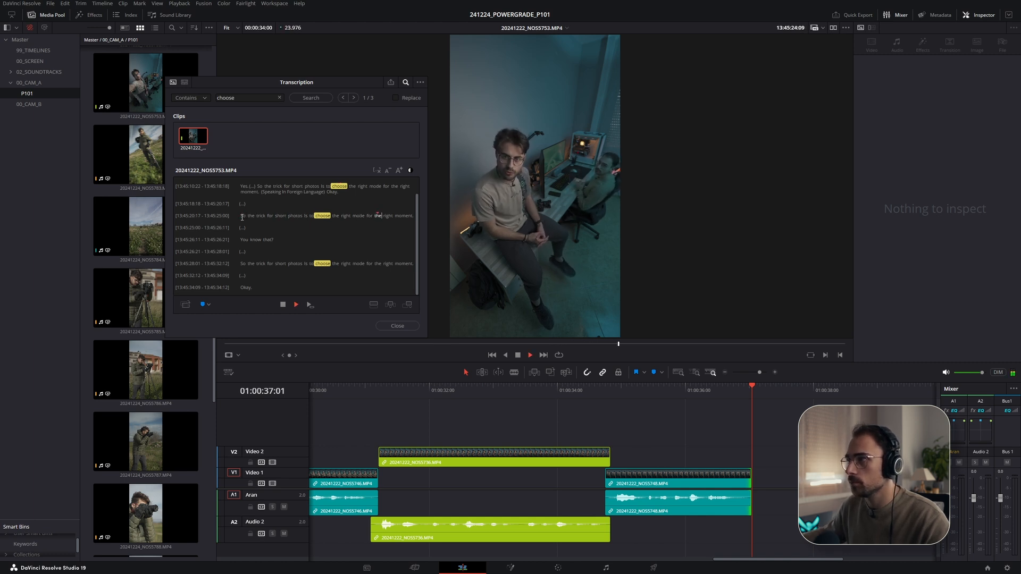
click(244, 262)
key(space)
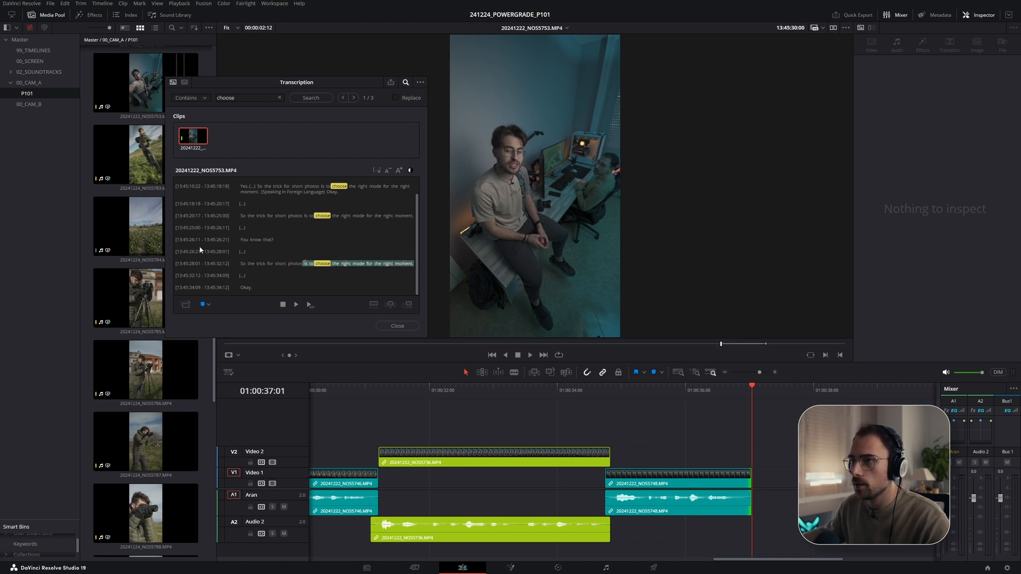
drag(197, 135, 767, 461)
key(space)
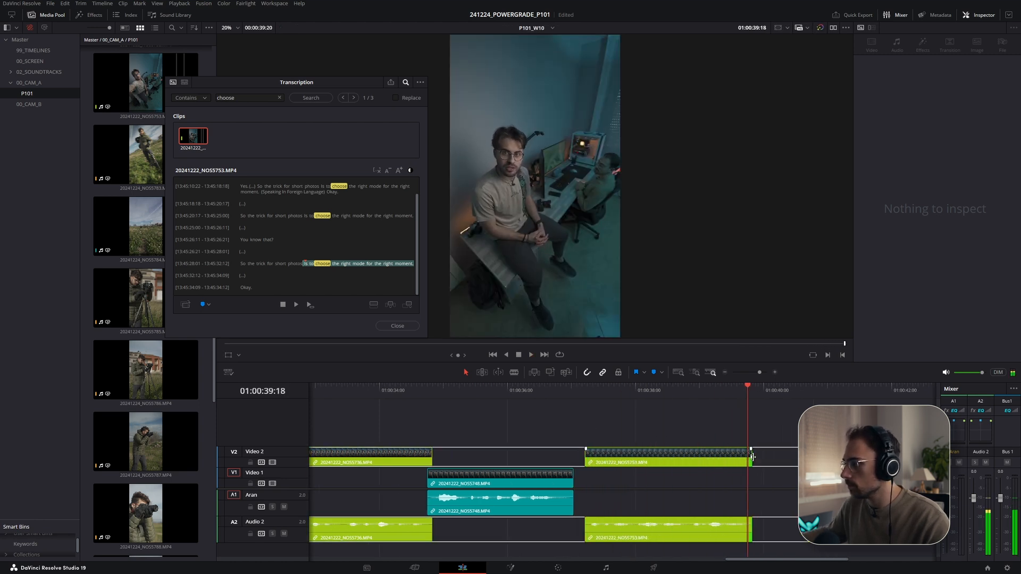
- Shift the NOS5753 clip on Video 2 slightly earlier, fine-tune its position, and review playback
drag(710, 461, 690, 462)
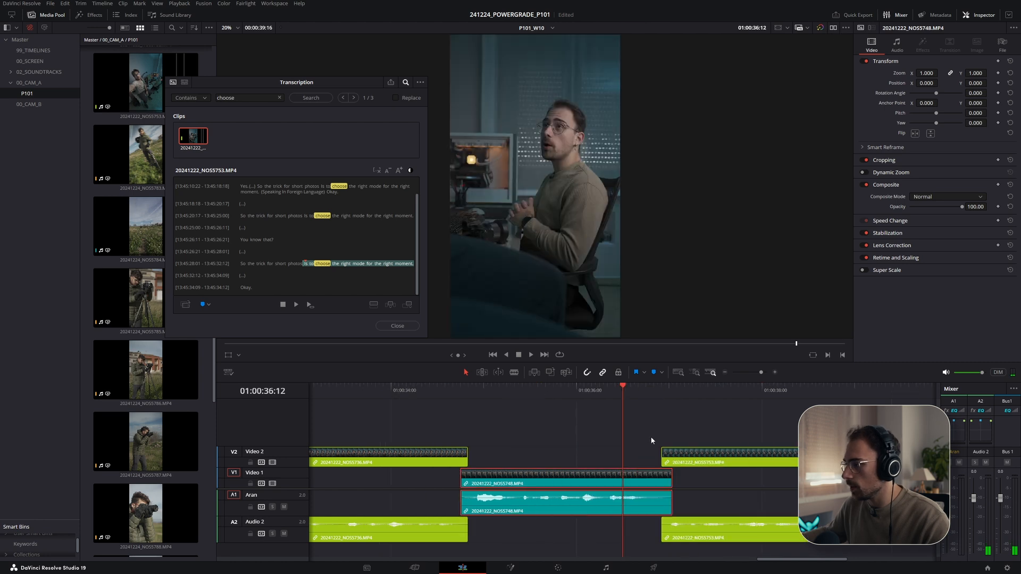
scroll(647, 433, up, 1)
key(space)
scroll(629, 430, right, 2)
click(560, 391)
drag(536, 392, 499, 394)
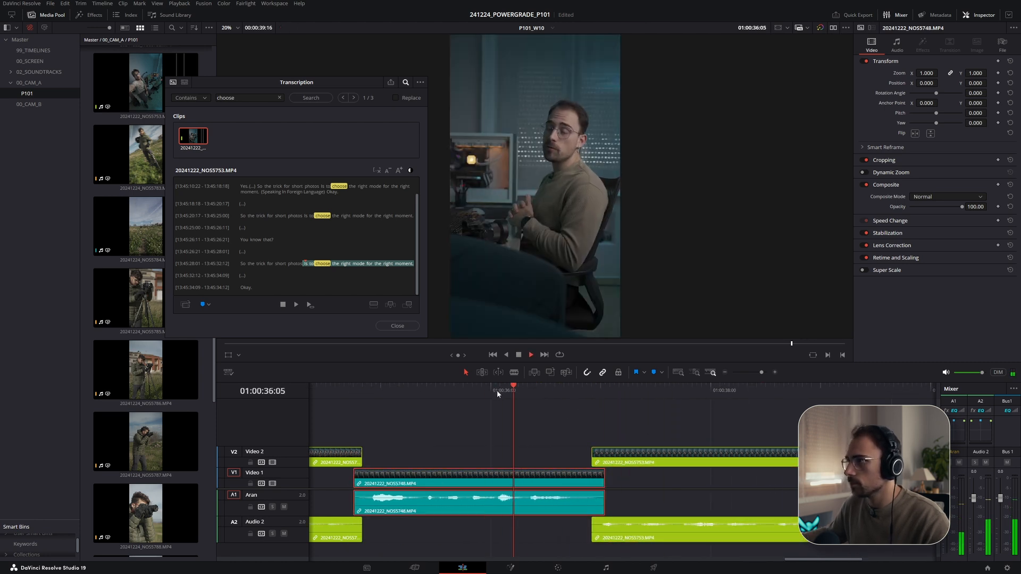
key(space)
drag(619, 461, 600, 461)
click(518, 385)
key(space)
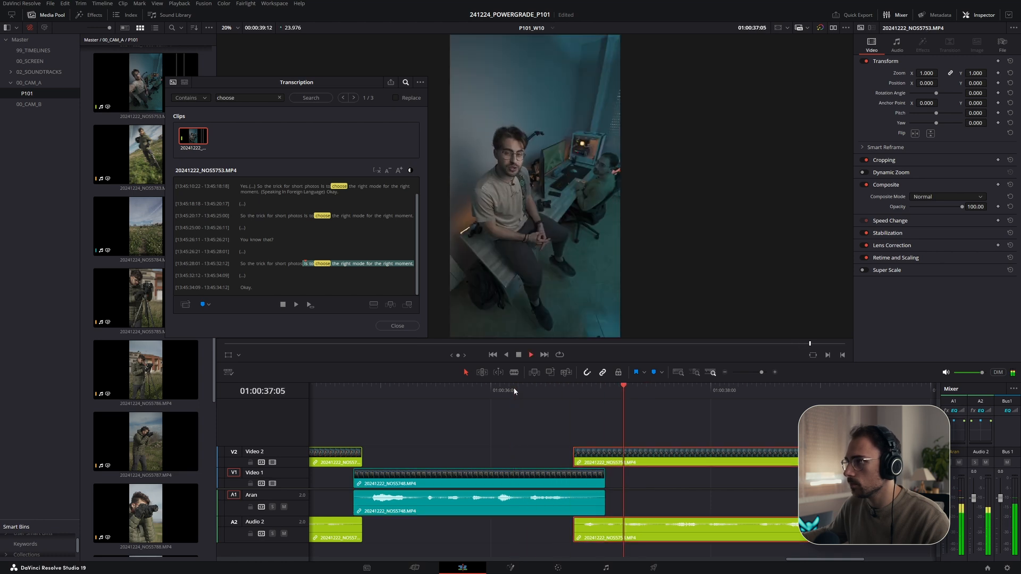
key(space)
drag(594, 455, 600, 455)
click(511, 390)
key(space)
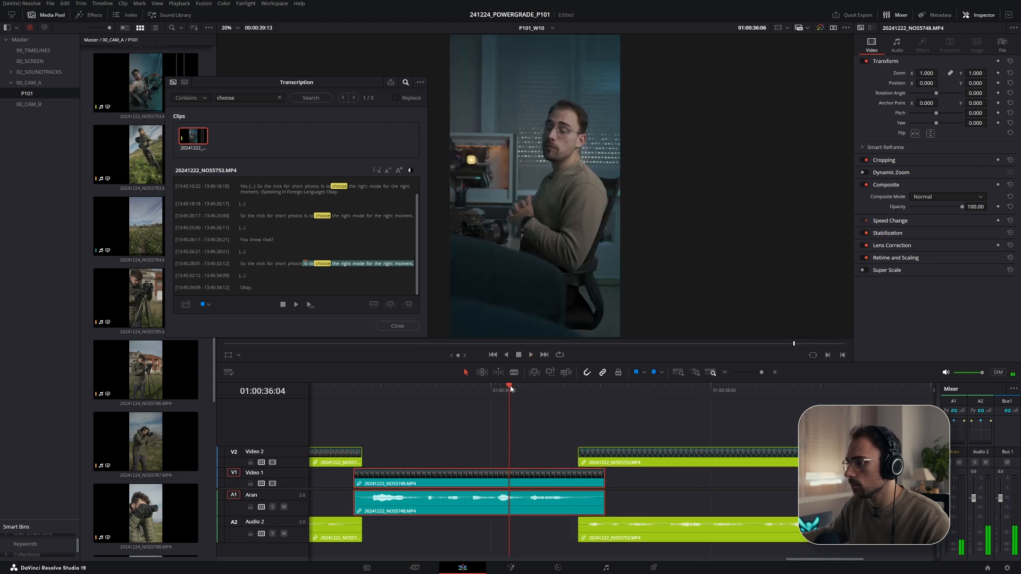
drag(379, 390, 340, 393)
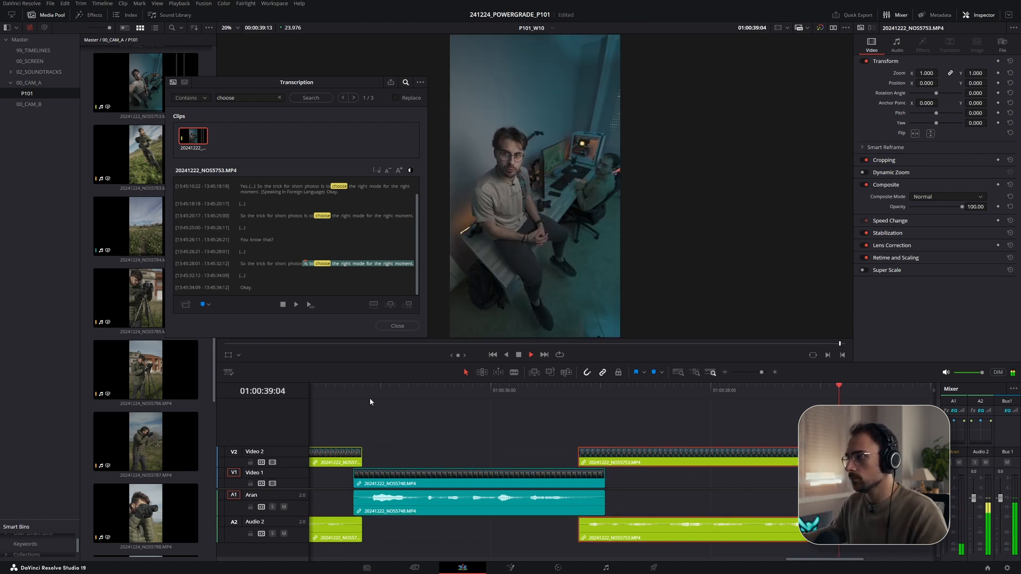
- Check the script for the next line and search the transcripts for "so next time"
click(260, 116)
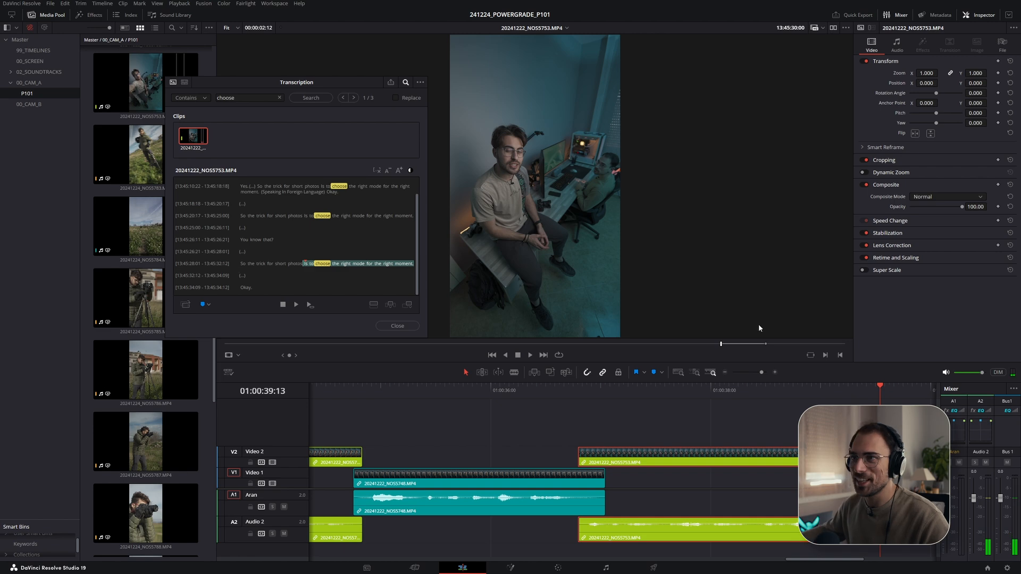
key(alt+Tab)
key(alt+Tab)
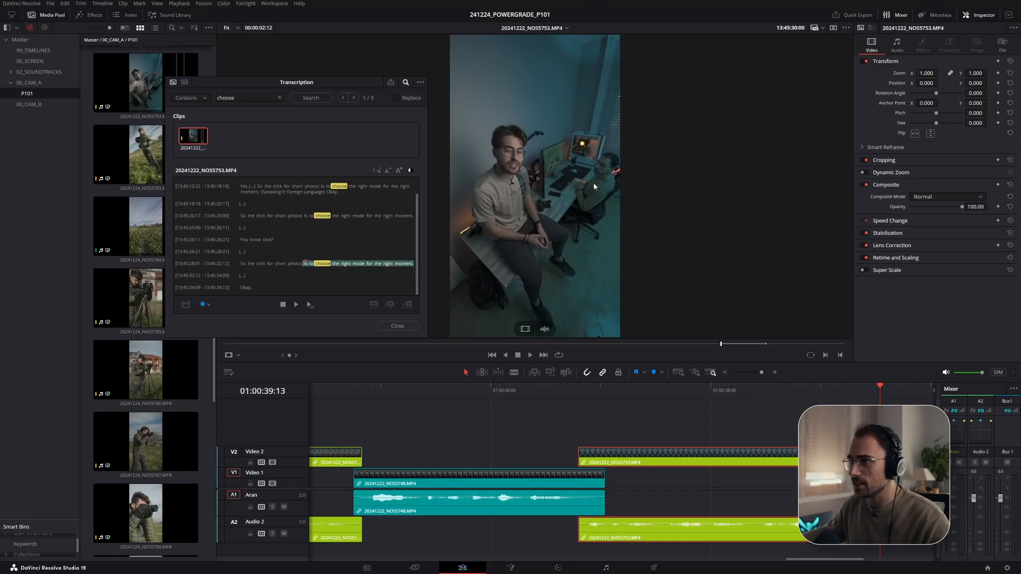
key(alt+Tab)
drag(536, 389, 880, 407)
double_click(232, 98)
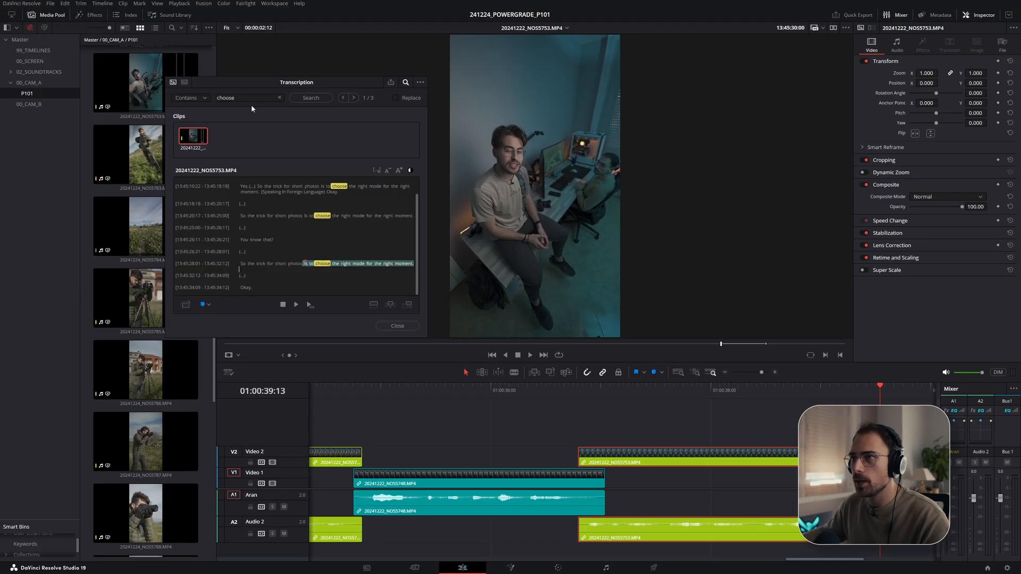
drag(248, 99, 182, 97)
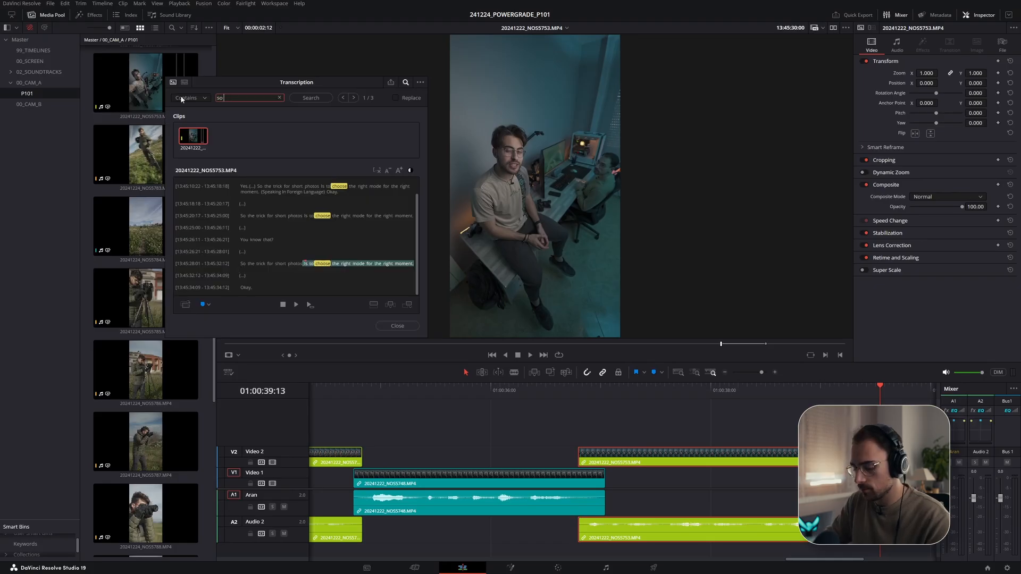
key(Return)
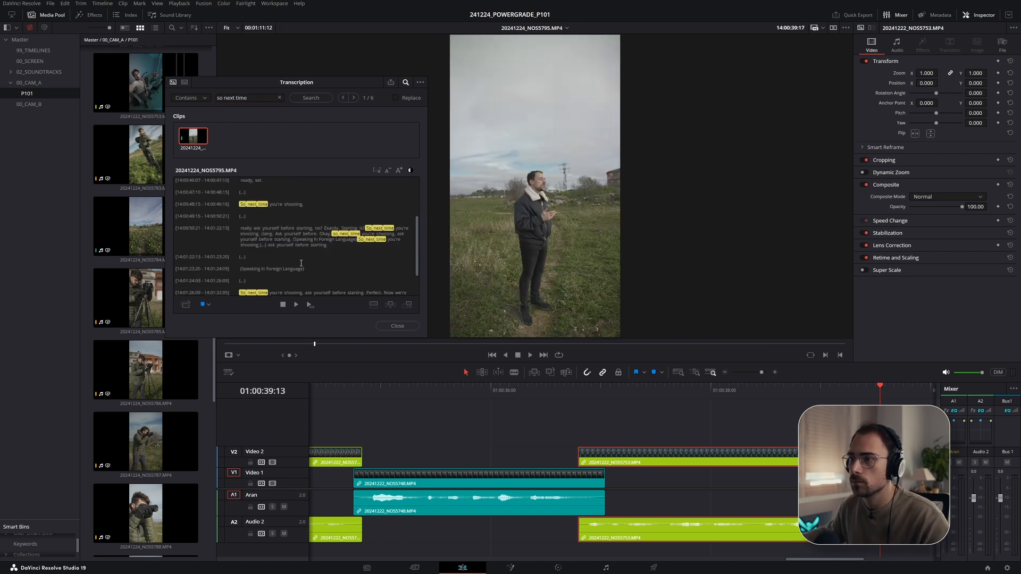
- Add NOS5795's line "So next time you're shooting, ask yourself before starting" onto Video 1 and review playback
scroll(267, 242, down, 2)
click(241, 257)
key(space)
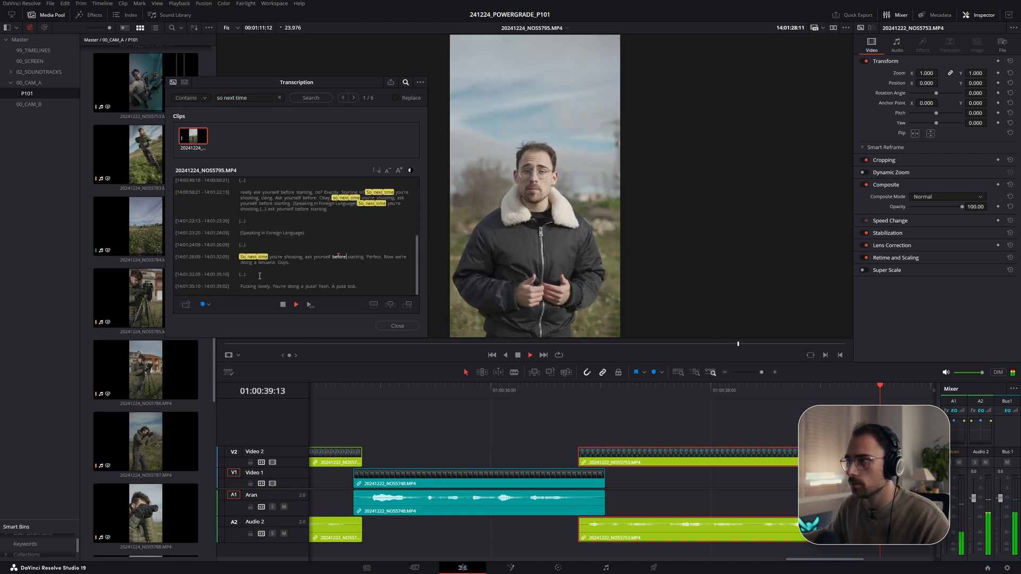
key(space)
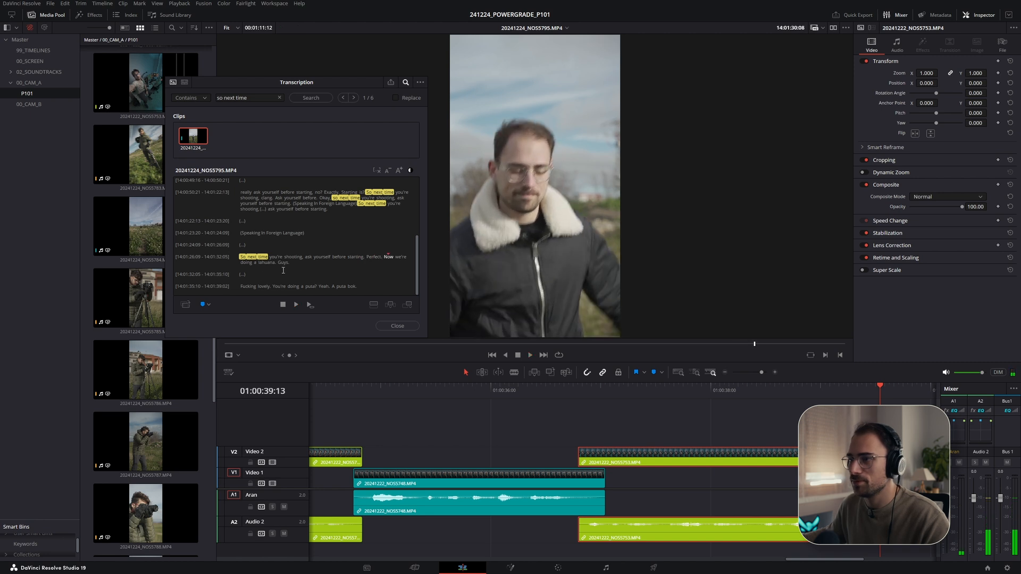
drag(239, 257, 364, 259)
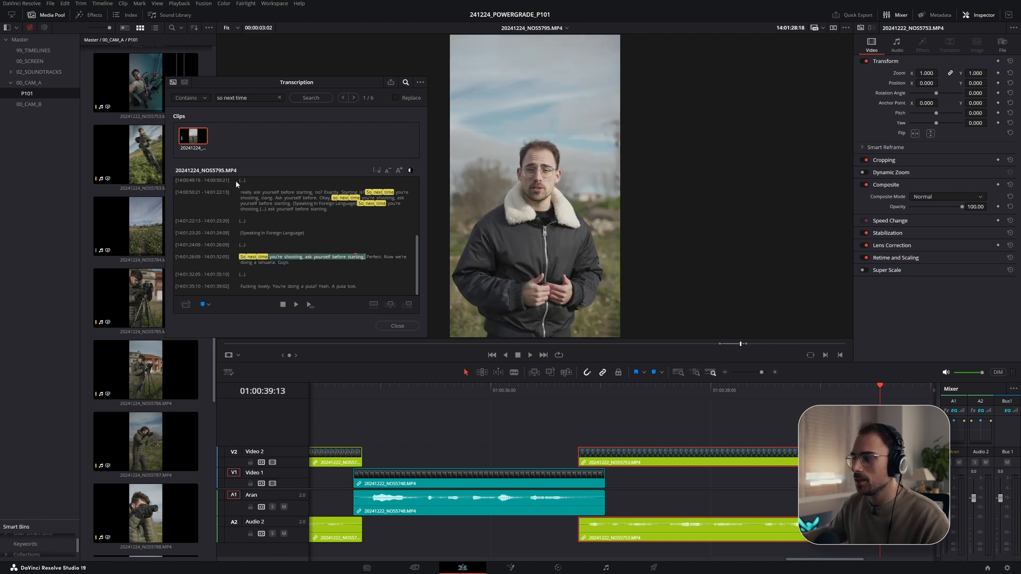
scroll(684, 478, down, 1)
drag(201, 140, 614, 482)
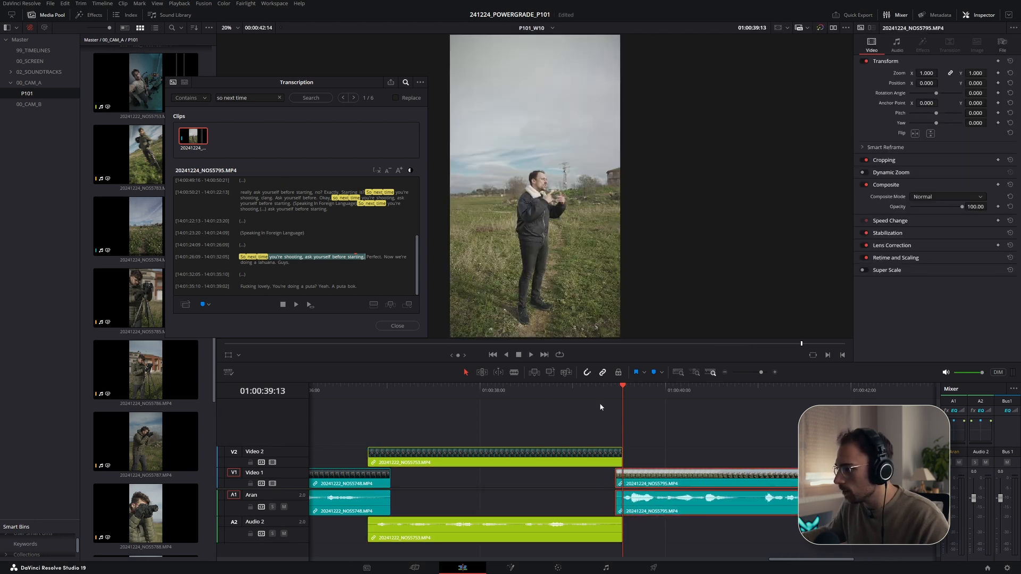
click(578, 390)
key(space)
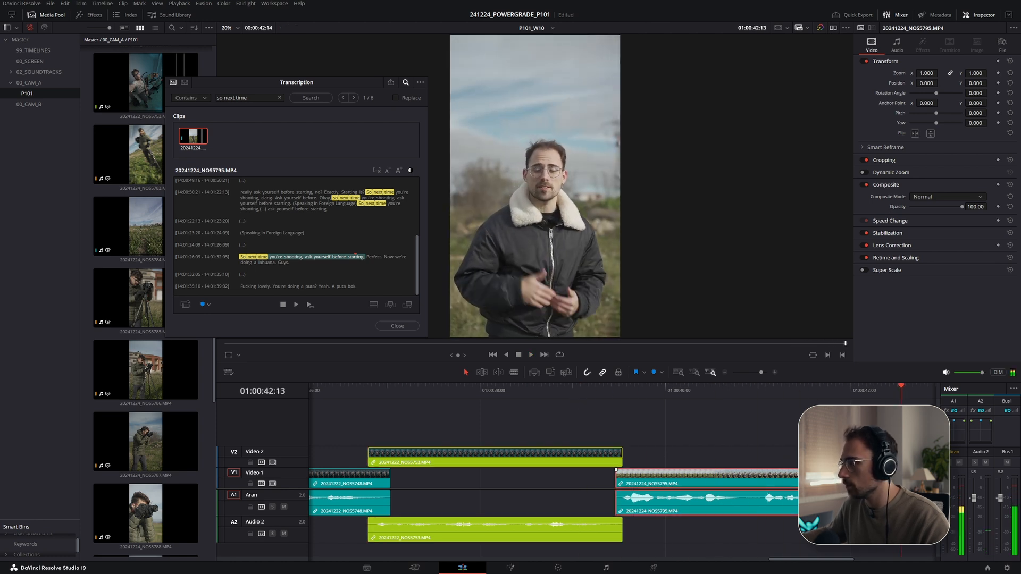
click(330, 209)
key(Escape)
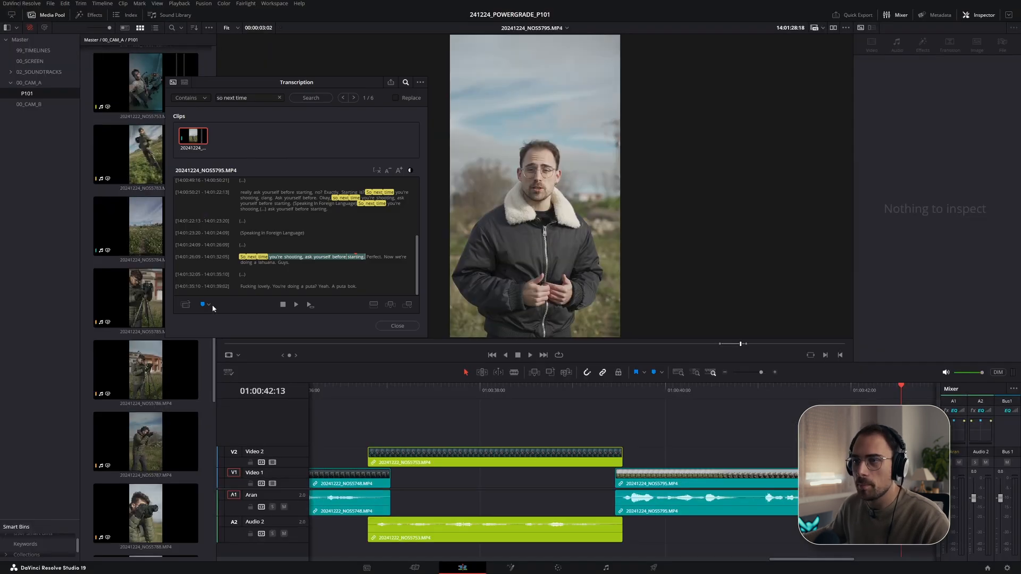
- Search for "suit my" and add NOS5737's line "What focus mode will best suit my needs?" onto Video 2
text(suit my)
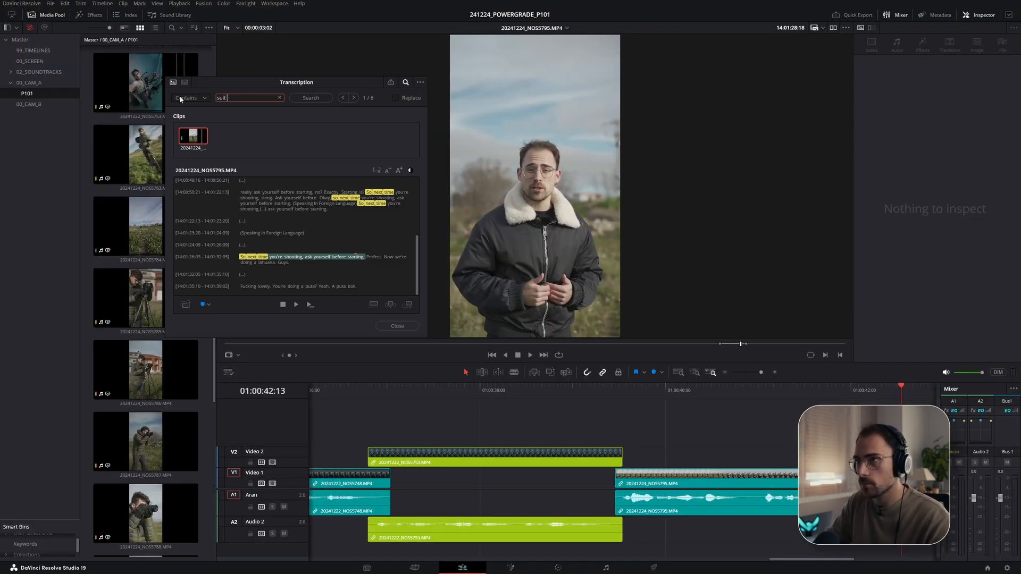
key(Return)
drag(343, 192, 240, 193)
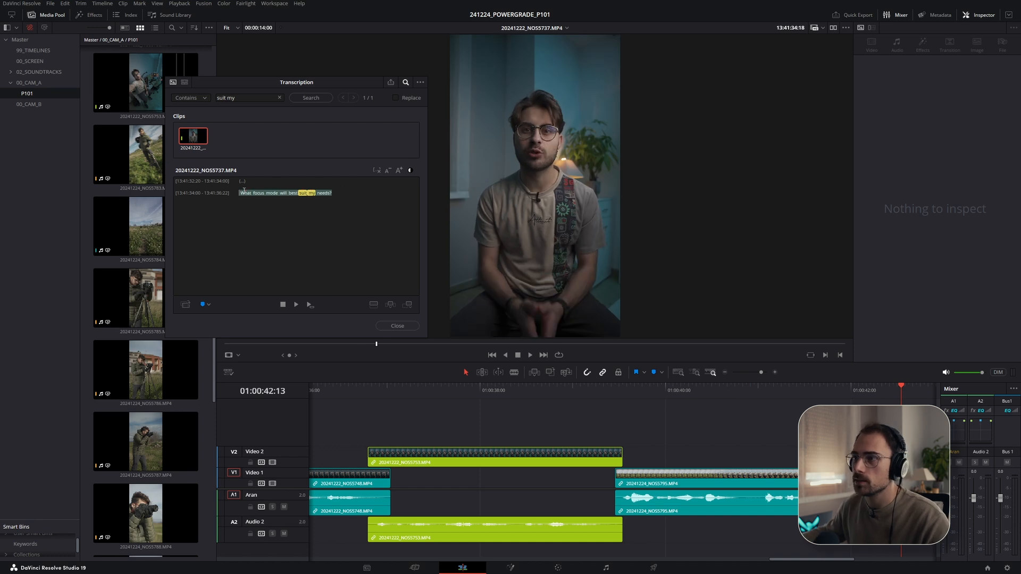
scroll(700, 477, down, 1)
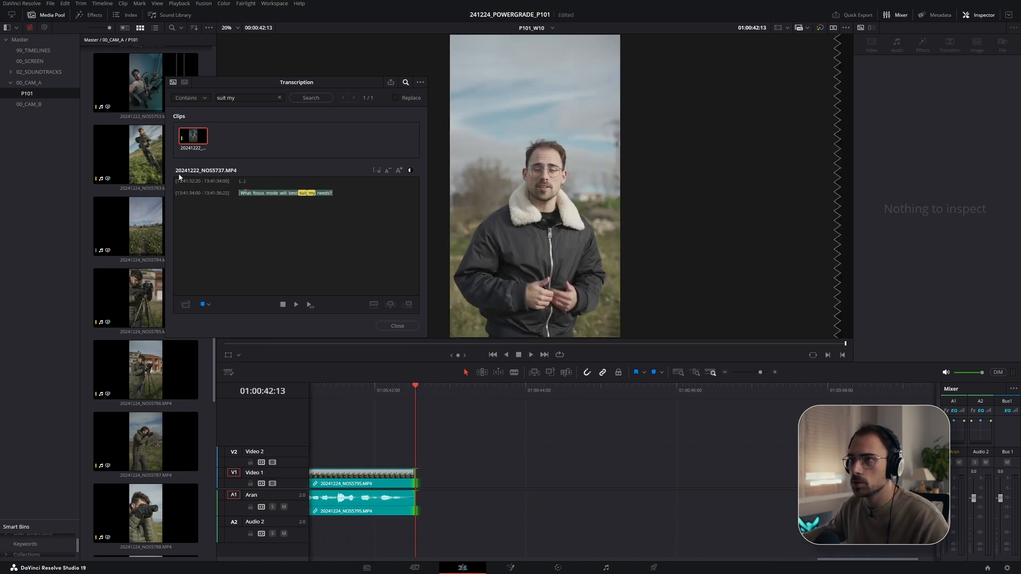
drag(190, 137, 443, 480)
drag(472, 482, 445, 465)
- Try shifting the NOS5737 clip later on Video 2, undo the shift, and replay the section
click(383, 391)
key(space)
scroll(563, 465, up, 2)
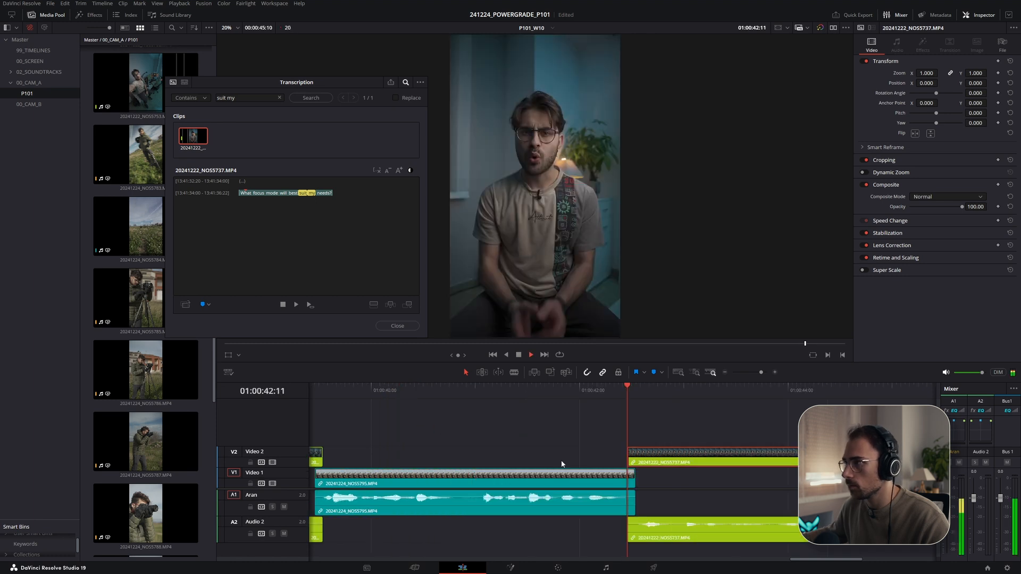
key(space)
drag(624, 460, 638, 459)
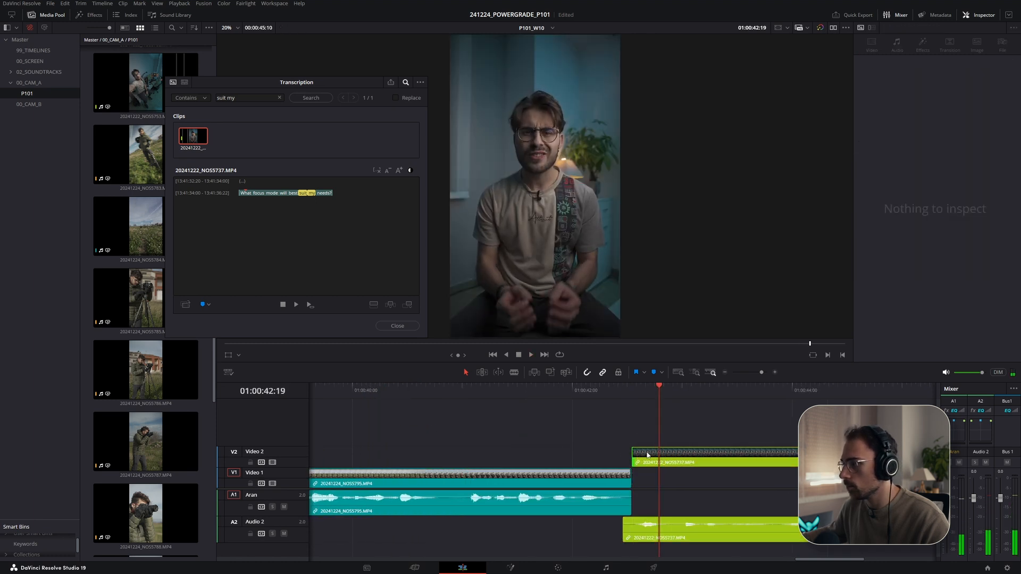
key(ctrl+z)
click(559, 387)
key(space)
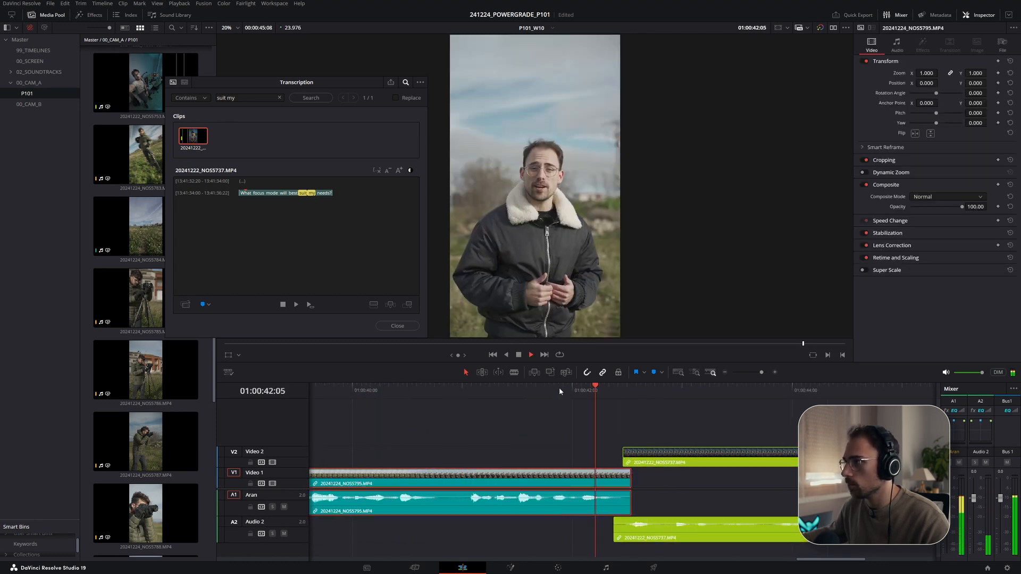
- Nudge the NOS5737 clip on Video 2 and replay the section from the playhead
scroll(594, 418, down, 2)
drag(724, 449, 677, 458)
key(space)
click(674, 394)
- Check the script's next line, search the transcripts for "pick", and select NOS5747's line "Then pick your mode."
click(243, 96)
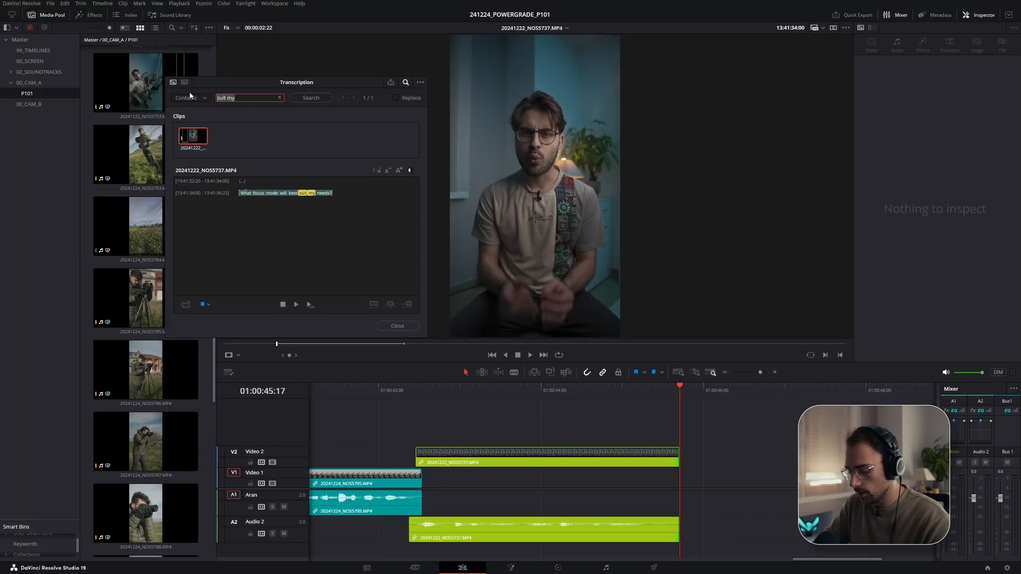
text(p)
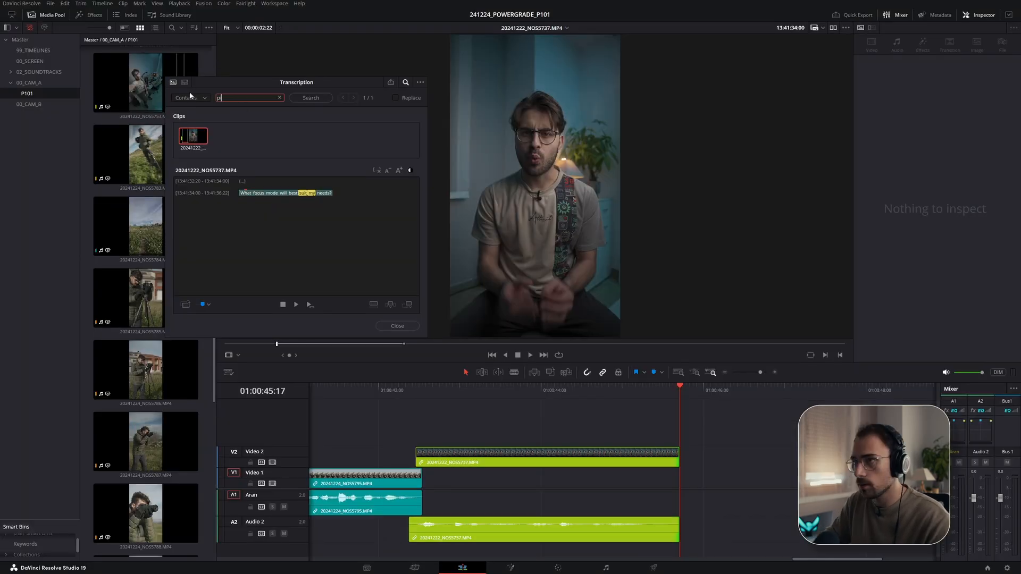
text(ick)
key(space)
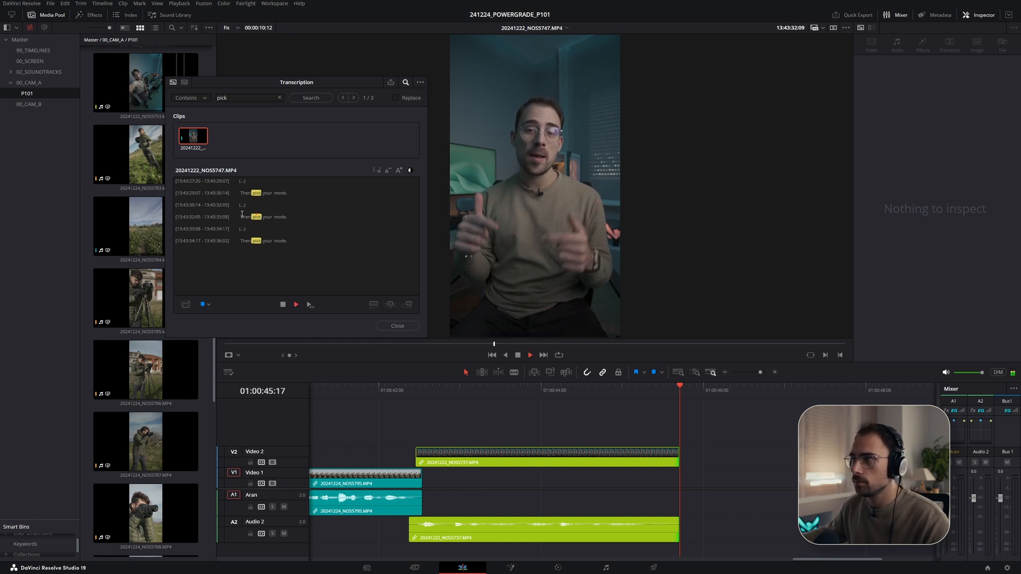
click(241, 243)
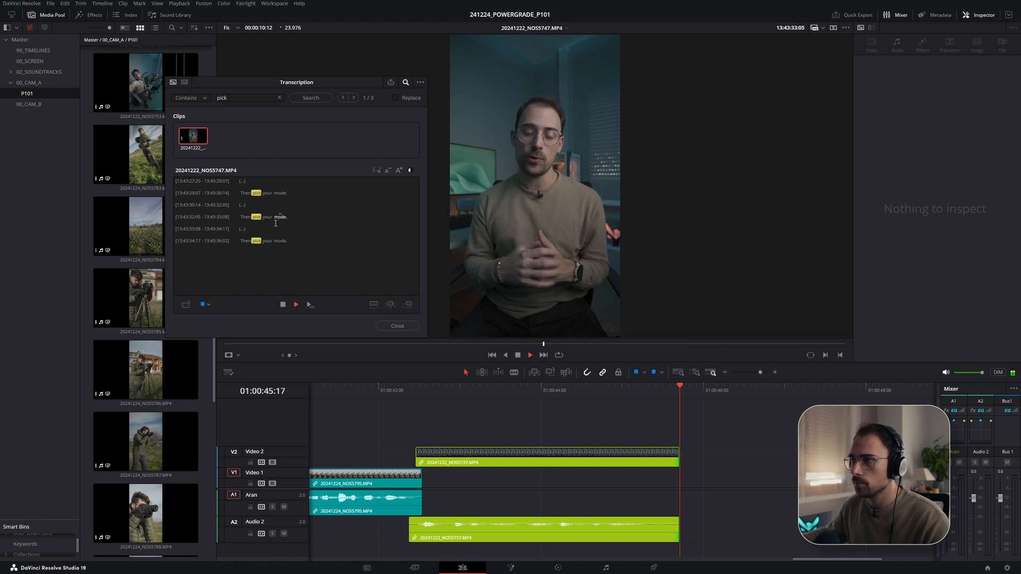
click(285, 218)
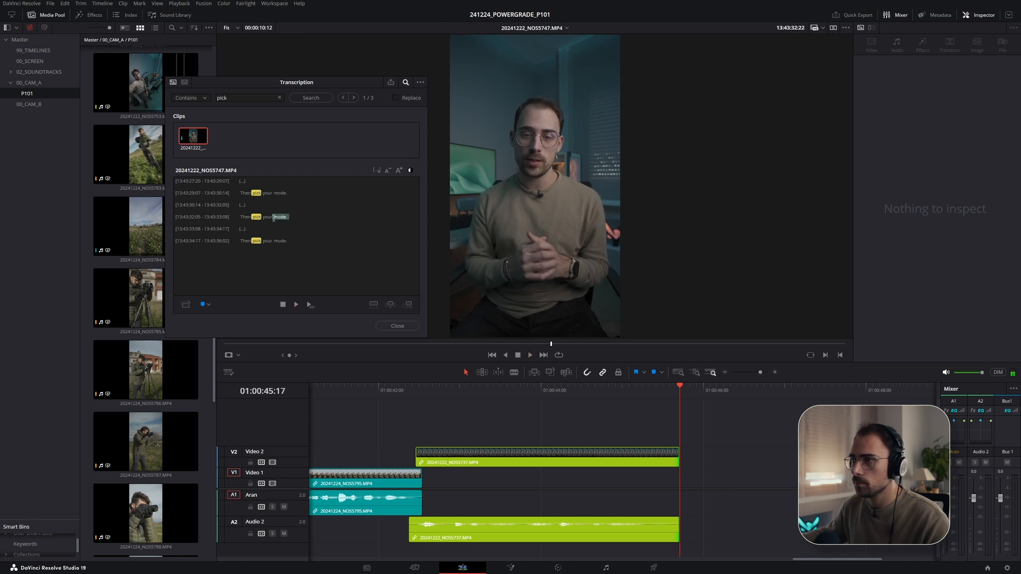
drag(285, 218, 243, 217)
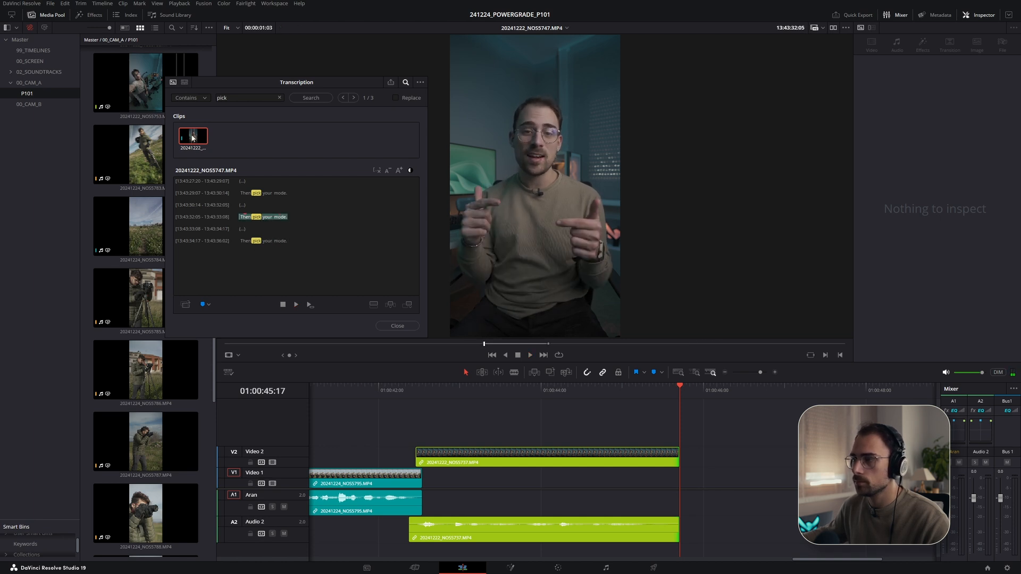
- Add the "Then pick your mode." selection from NOS5747 onto Video 1, extend its end, and review playback
drag(192, 138, 661, 481)
drag(697, 479, 667, 454)
click(633, 389)
key(space)
key(space)
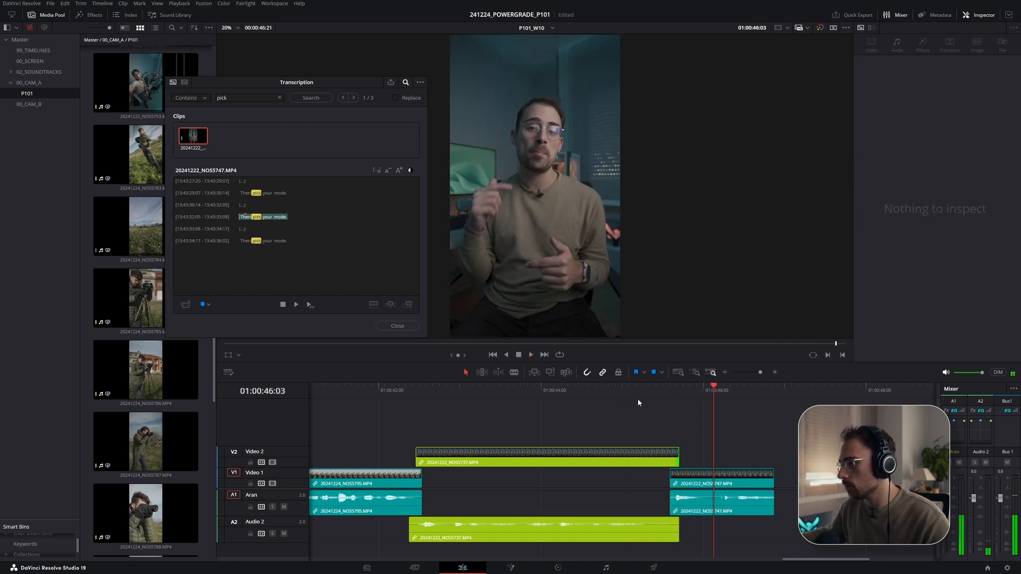
click(617, 387)
key(space)
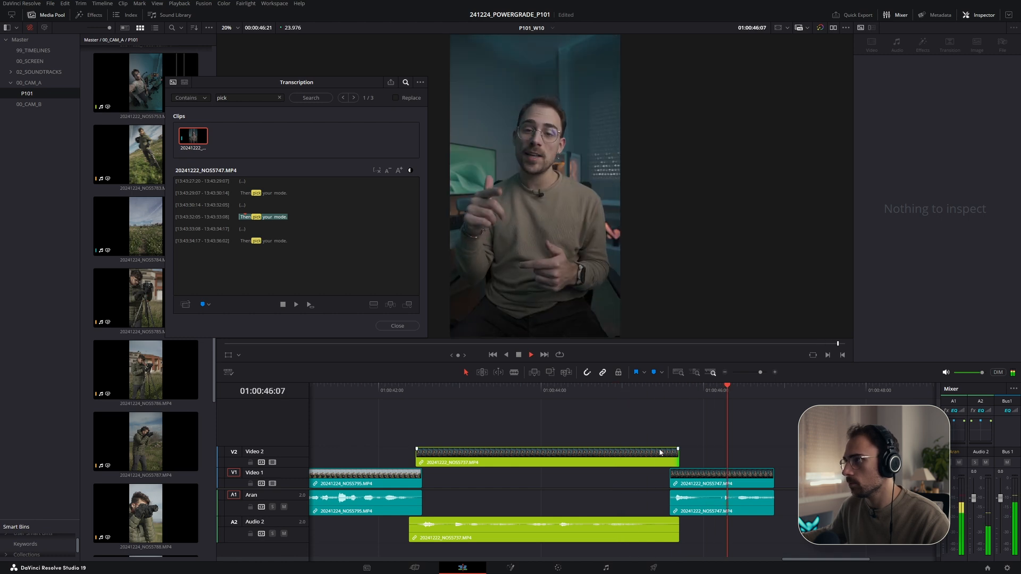
drag(774, 483, 804, 483)
key(space)
- Check the script for the next line and search the transcripts for "save this"
drag(254, 99, 190, 105)
key(alt+Tab)
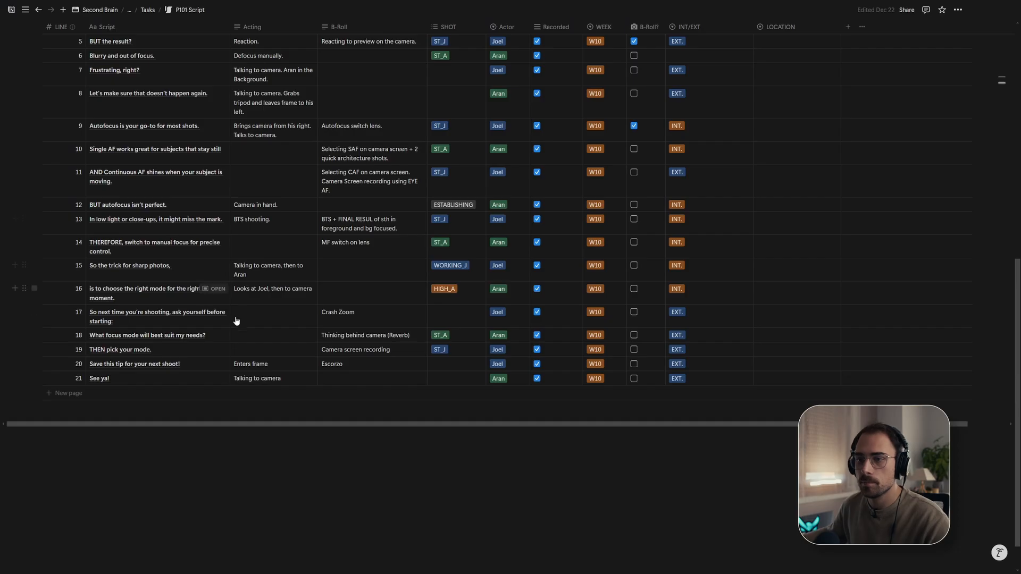
key(alt+Tab)
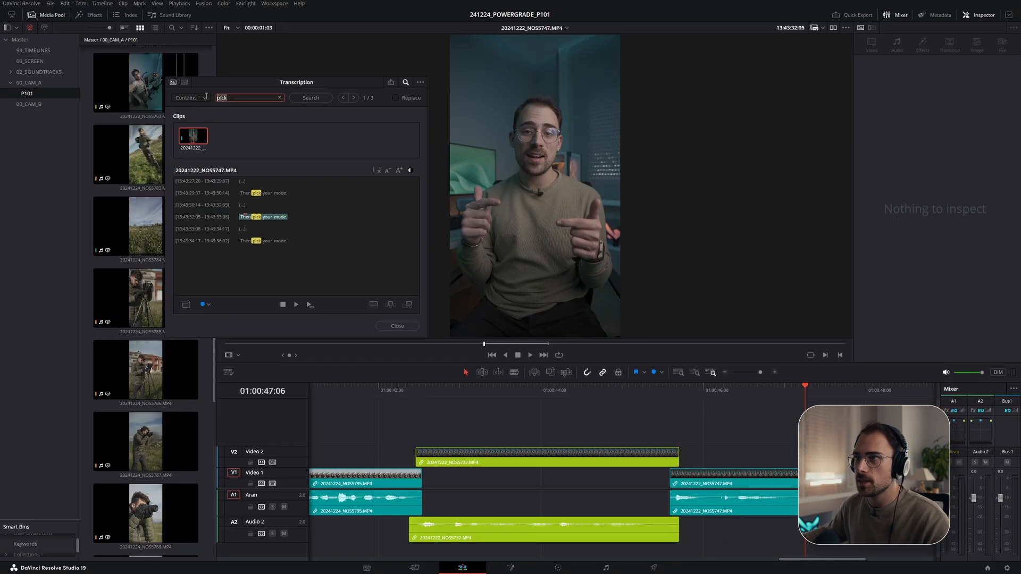
text(save this)
key(Return)
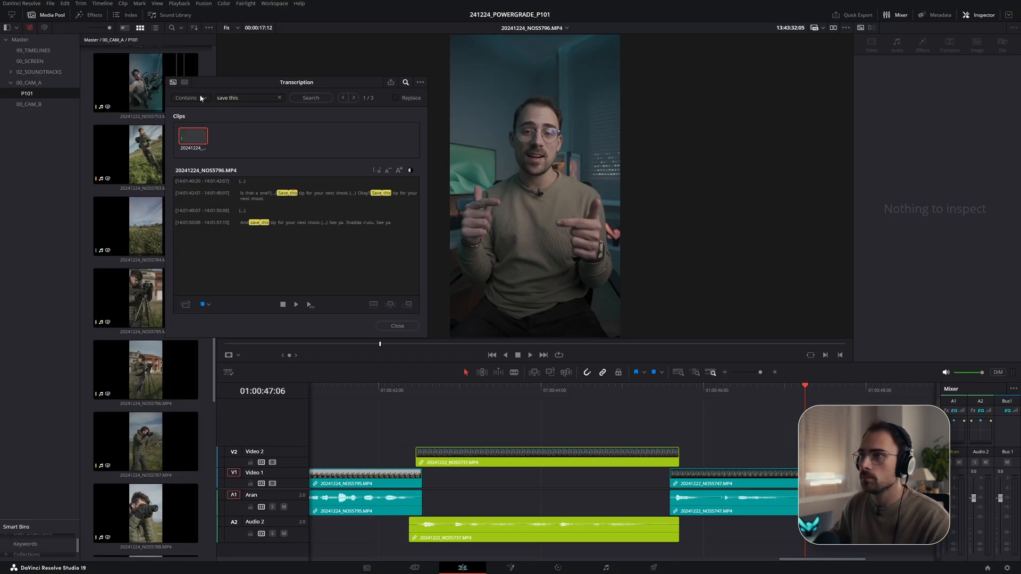
key(alt+Tab)
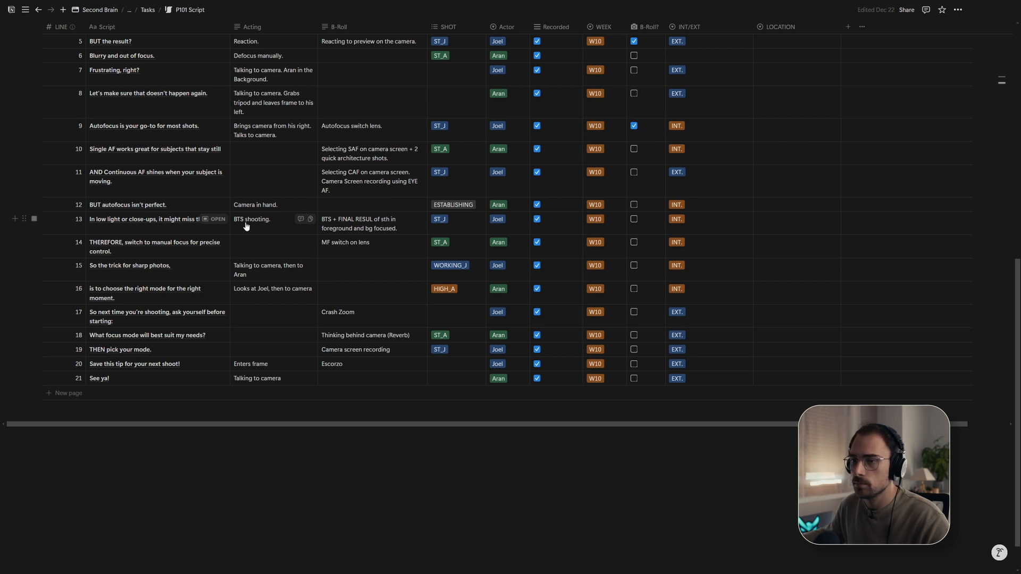
key(alt+Tab)
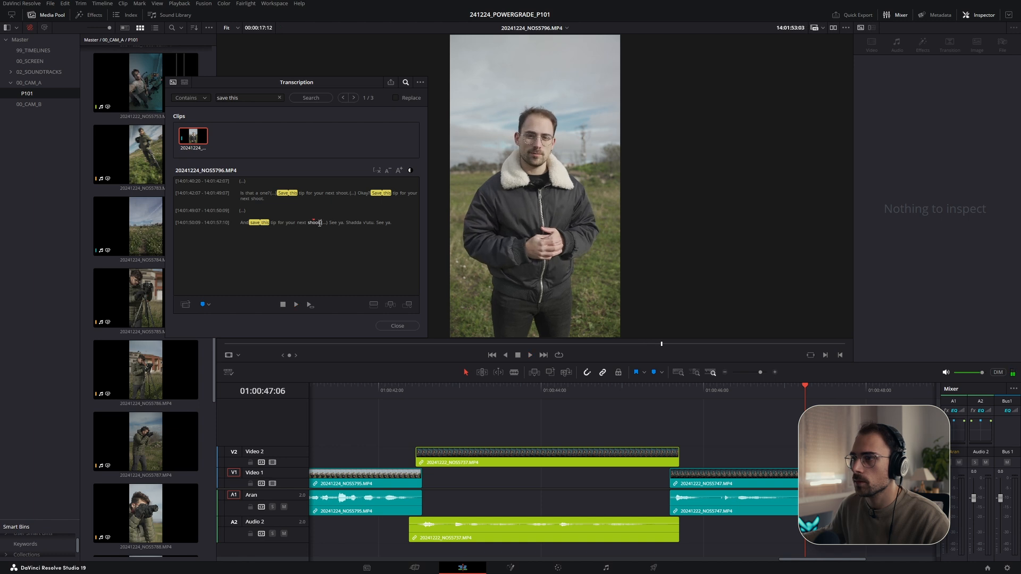
- Add NOS5796's line "save this tip for your next shoot" onto Video 2, then reposition and trim it while replaying
drag(198, 144, 798, 455)
scroll(616, 404, right, 3)
key(slash)
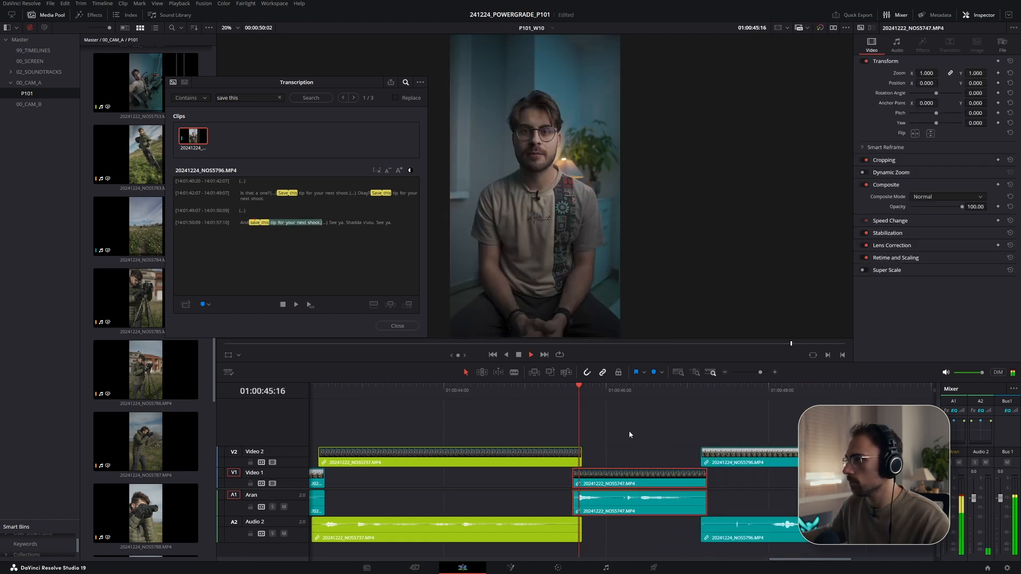
scroll(647, 429, right, 3)
mouse_move(537, 456)
mouse_down()
mouse_move(523, 456)
mouse_move(552, 450)
mouse_up()
drag(580, 461, 520, 462)
key(space)
key(space)
drag(662, 457, 638, 457)
- Check the script, search the transcripts for "see", and select the "See ya" line in NOS5797
key(alt+Tab)
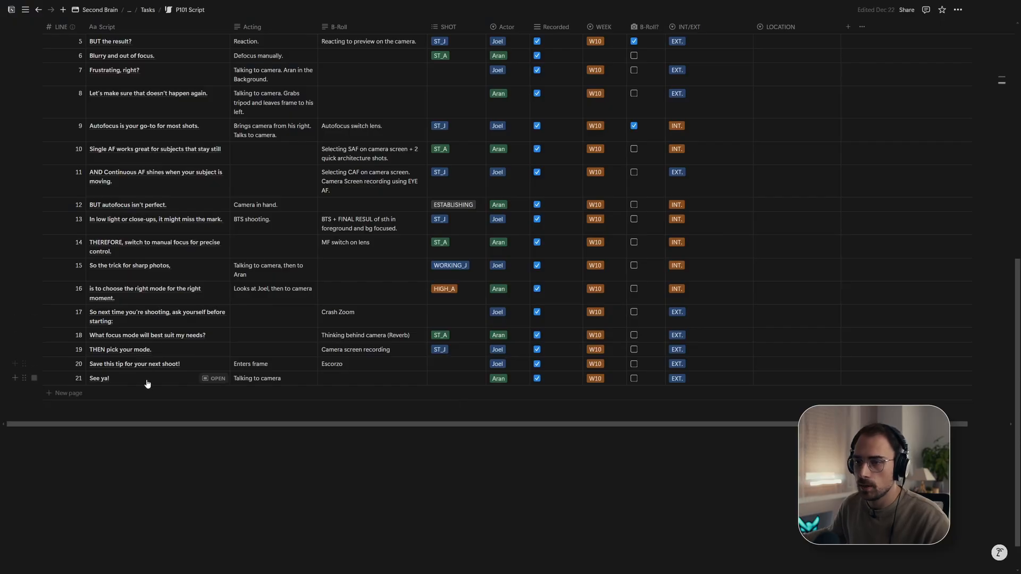
key(alt+Tab)
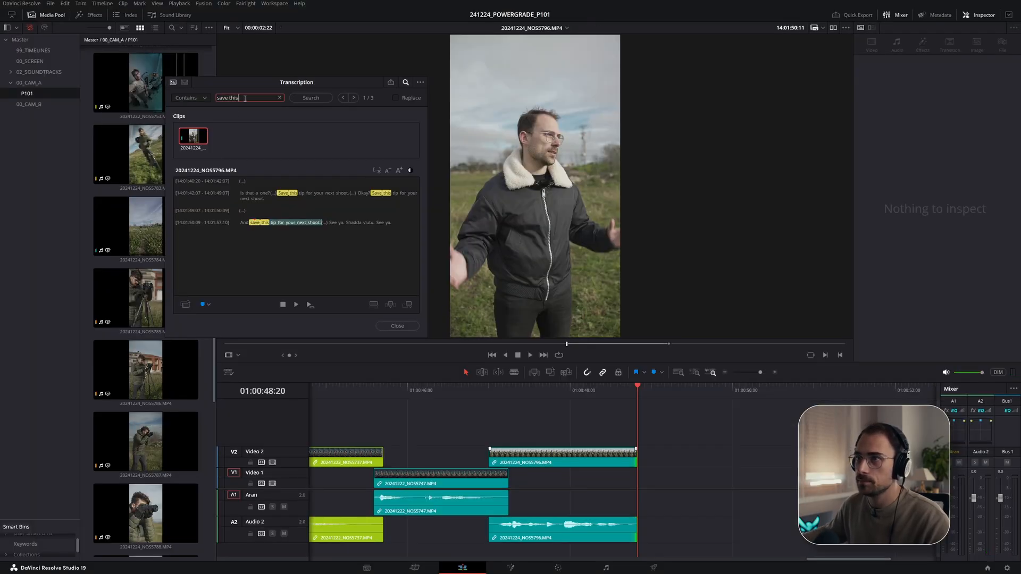
key(Return)
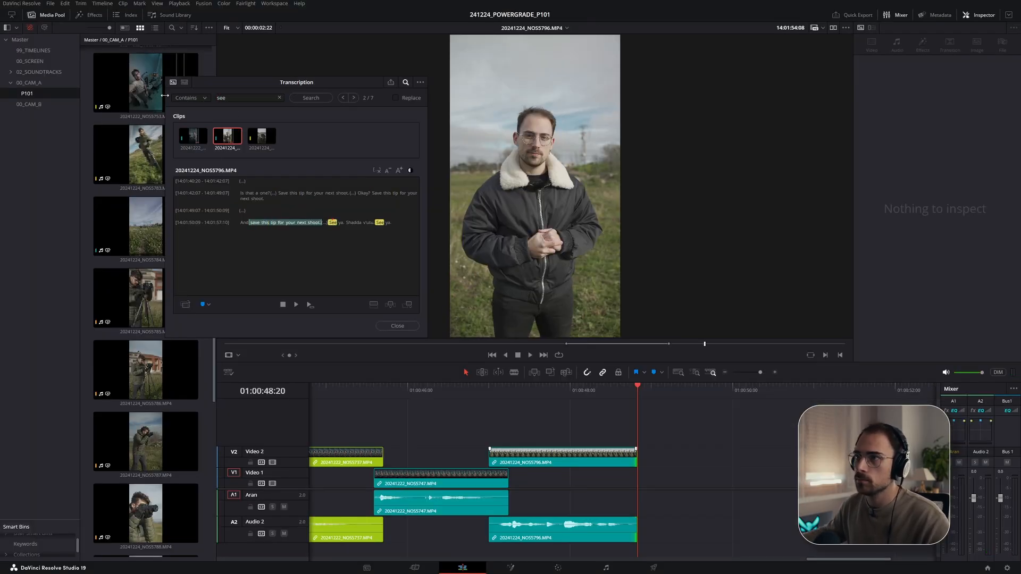
click(262, 137)
click(290, 204)
key(space)
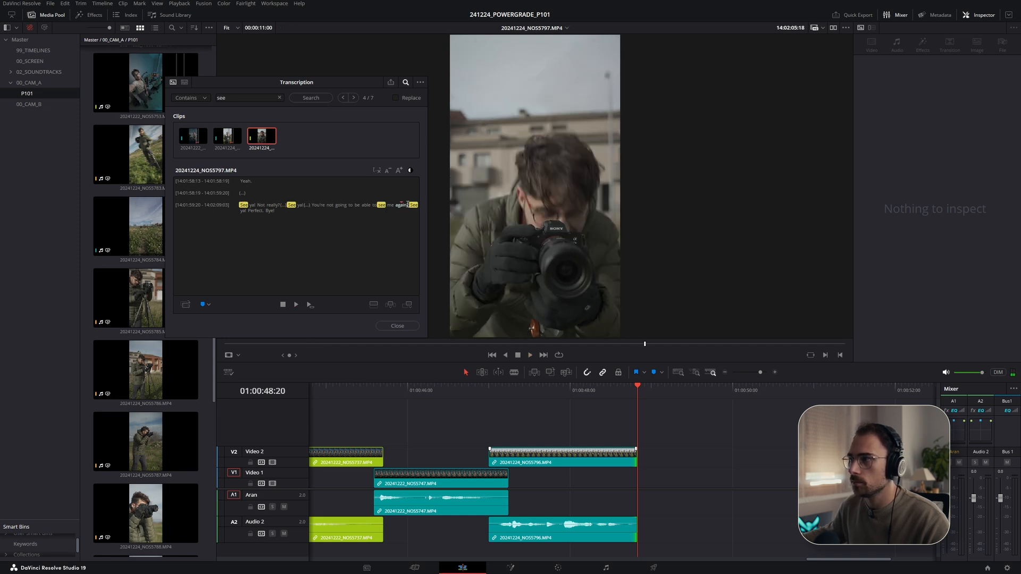
key(space)
mouse_move(240, 211)
mouse_down()
mouse_move(275, 211)
mouse_move(245, 209)
mouse_up()
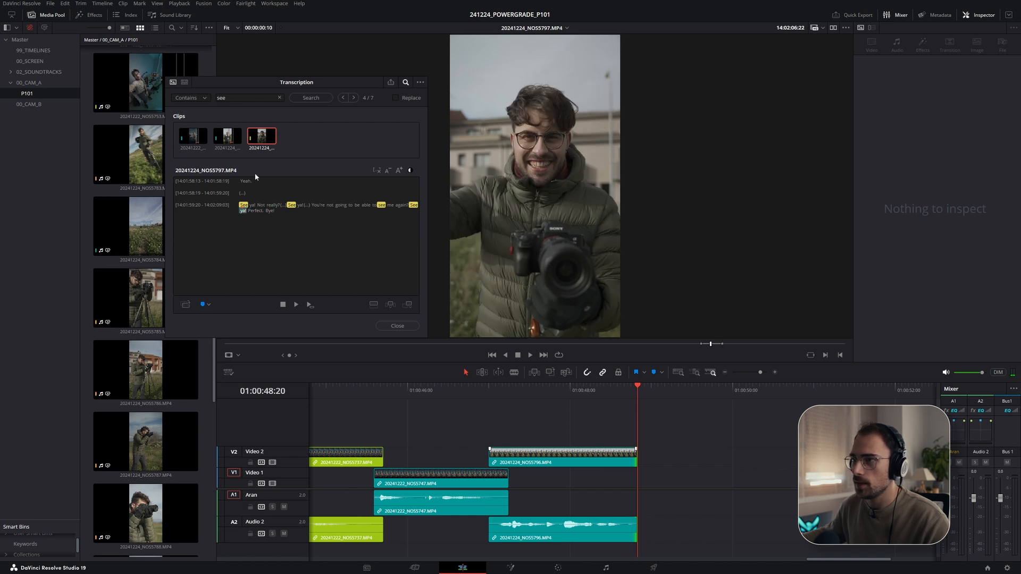
- Add NOS5797's "See ya" line onto Video 1 after NOS5747 and review playback
drag(423, 244, 624, 486)
scroll(671, 467, up, 2)
click(589, 388)
key(space)
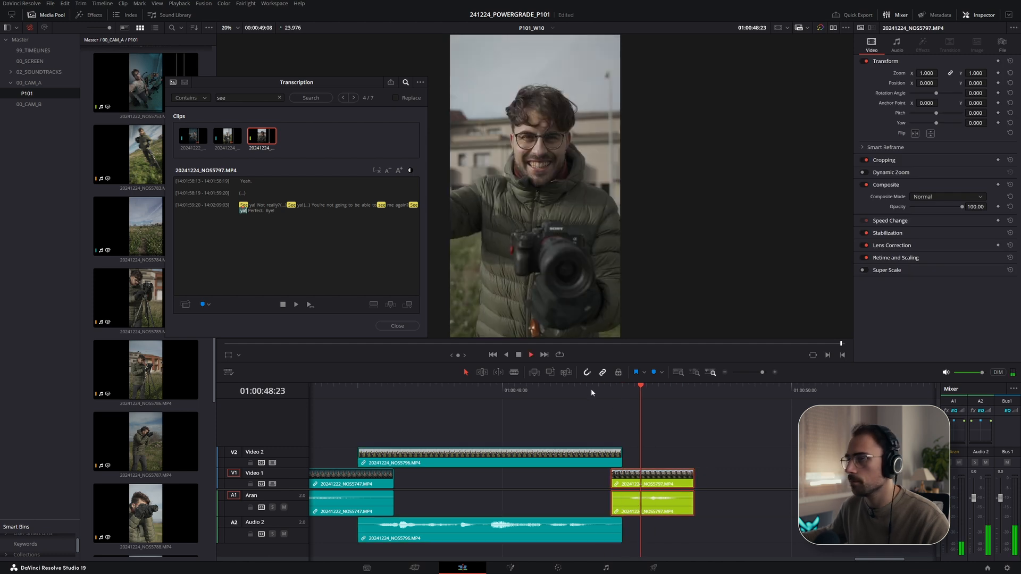
click(577, 387)
key(space)
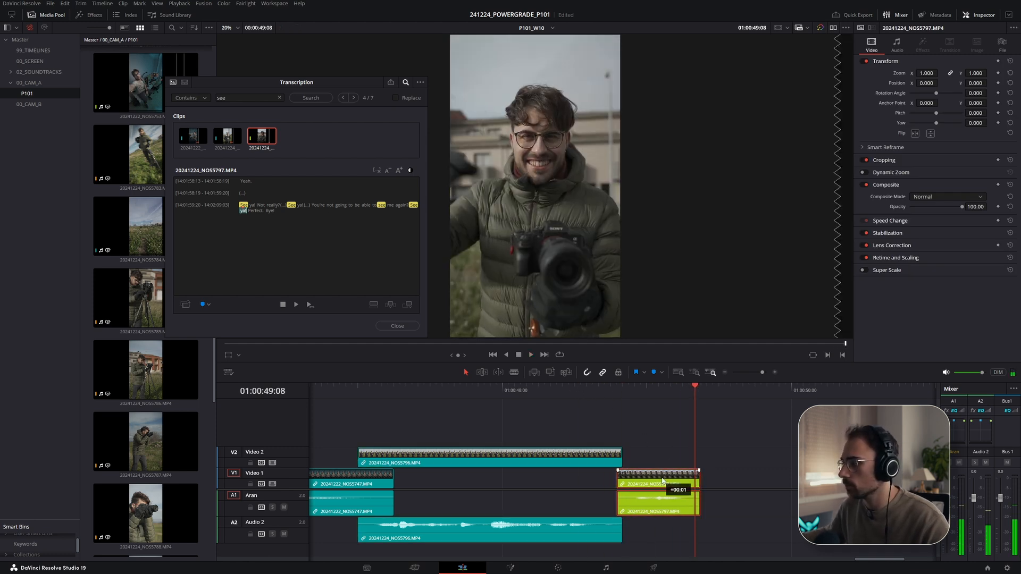
click(573, 390)
key(space)
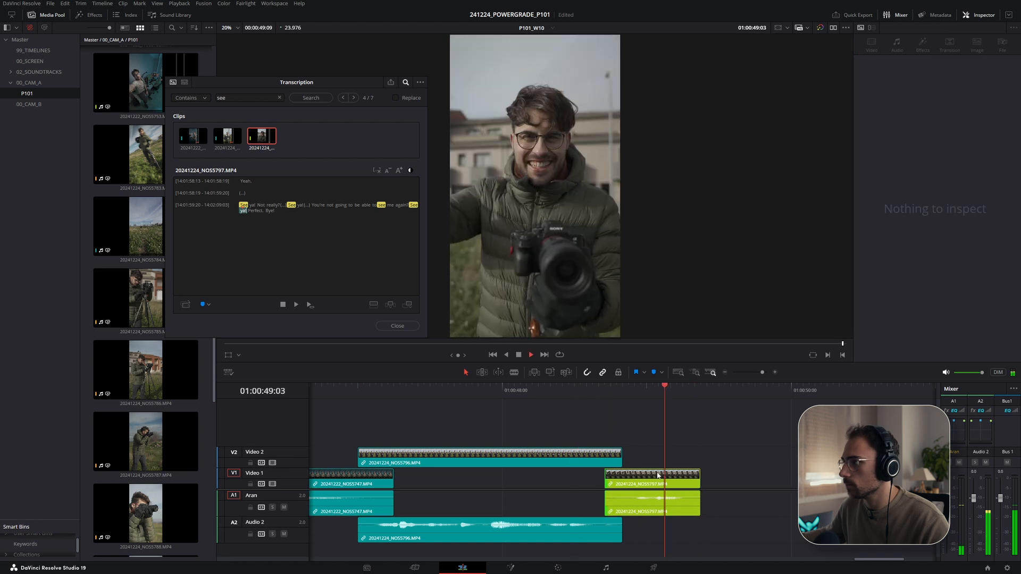
- Extend the end of the NOS5797 clip and shift it slightly later on Video 1, replaying each change
drag(699, 482, 711, 482)
click(576, 396)
key(space)
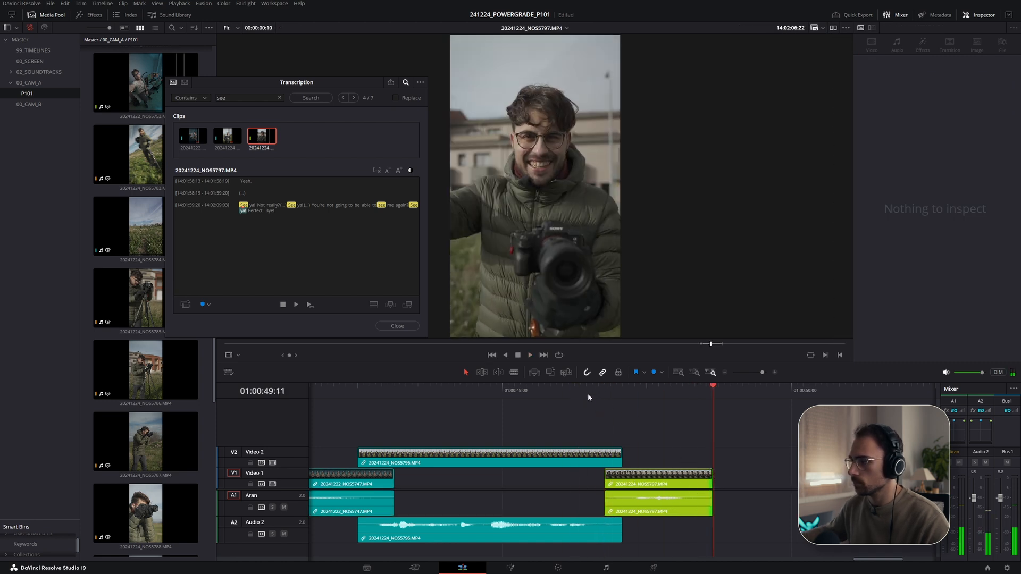
click(474, 395)
key(space)
mouse_move(641, 478)
mouse_down()
mouse_move(673, 487)
mouse_move(603, 481)
mouse_move(650, 477)
mouse_up()
click(597, 392)
key(space)
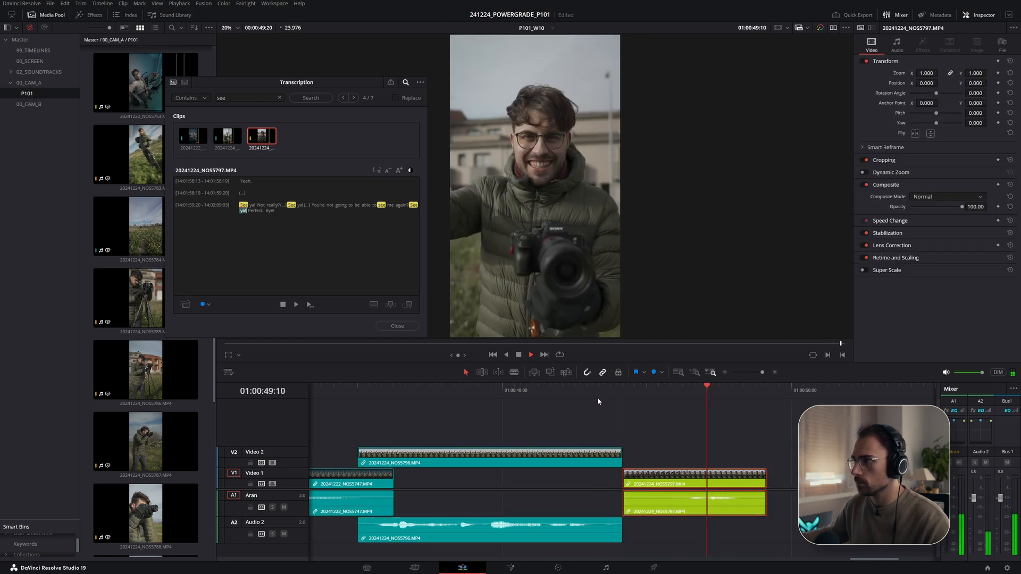
- Close the Transcription window and play back the end of the timeline
key(q)
scroll(617, 441, down, 2)
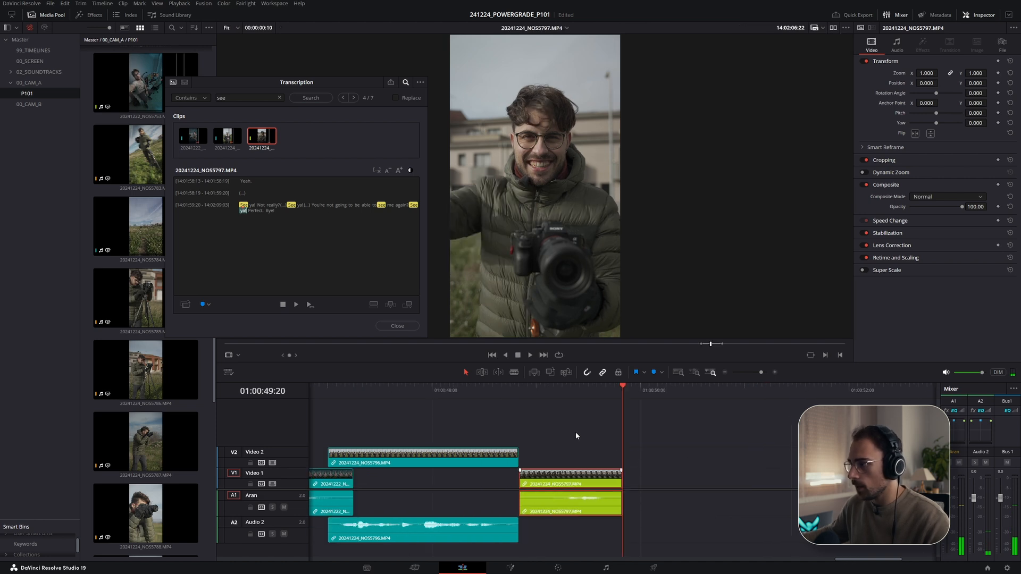
key(q)
click(597, 392)
key(space)
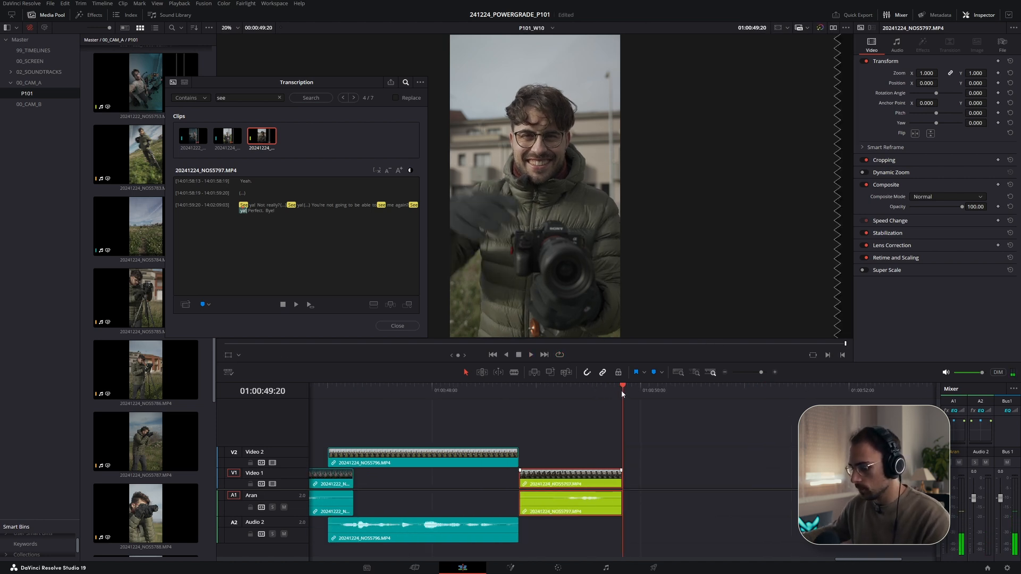
click(395, 326)
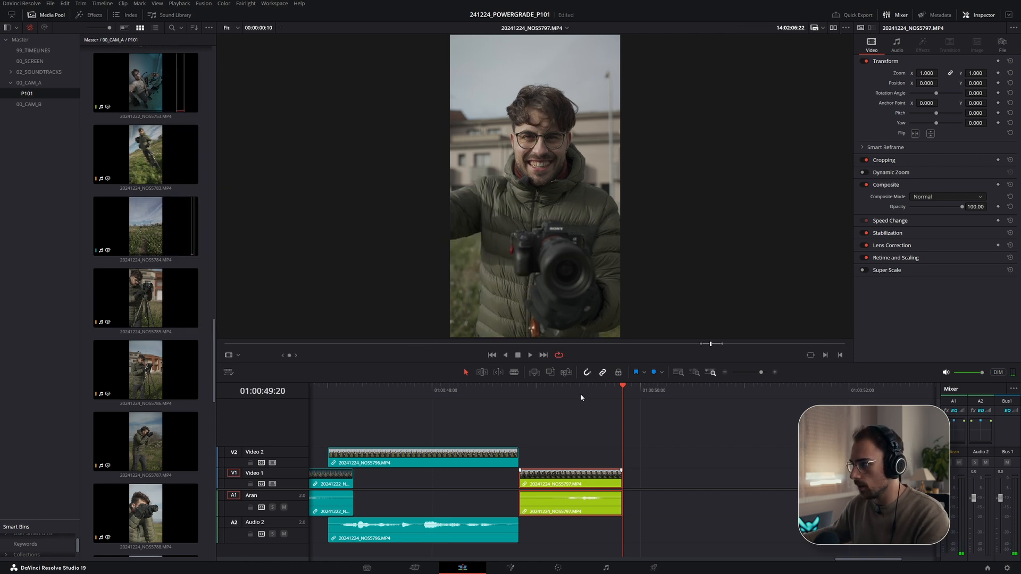
key(q)
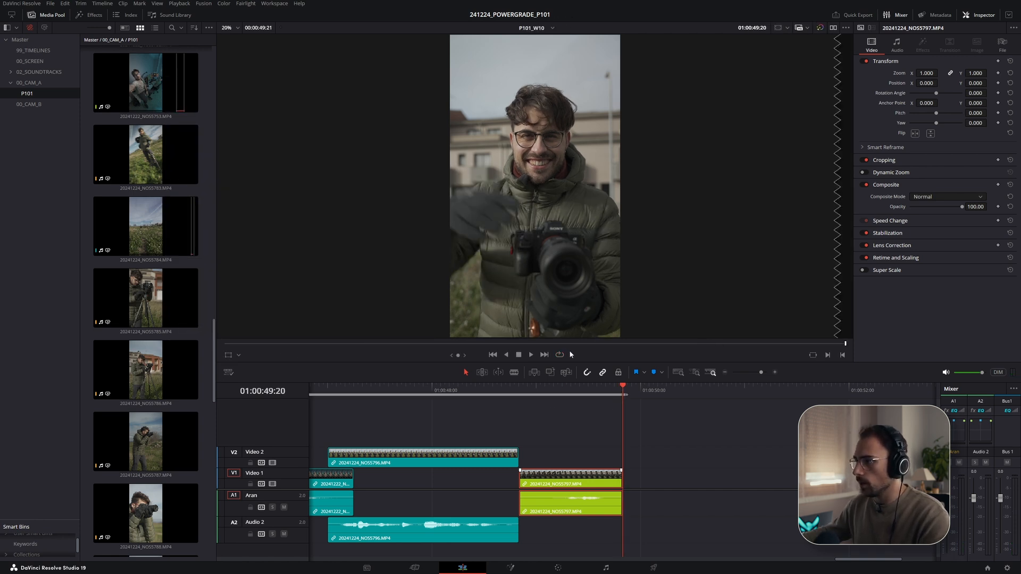
click(566, 389)
key(space)
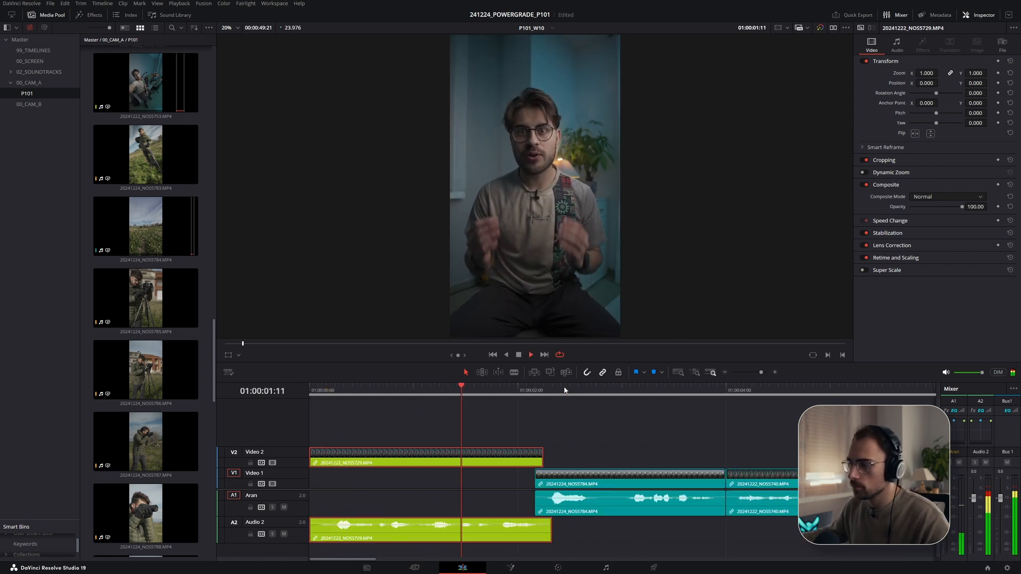
- Zoom out to review the whole assembled timeline, then jump back to its end
scroll(511, 466, down, 5)
scroll(511, 467, down, 3)
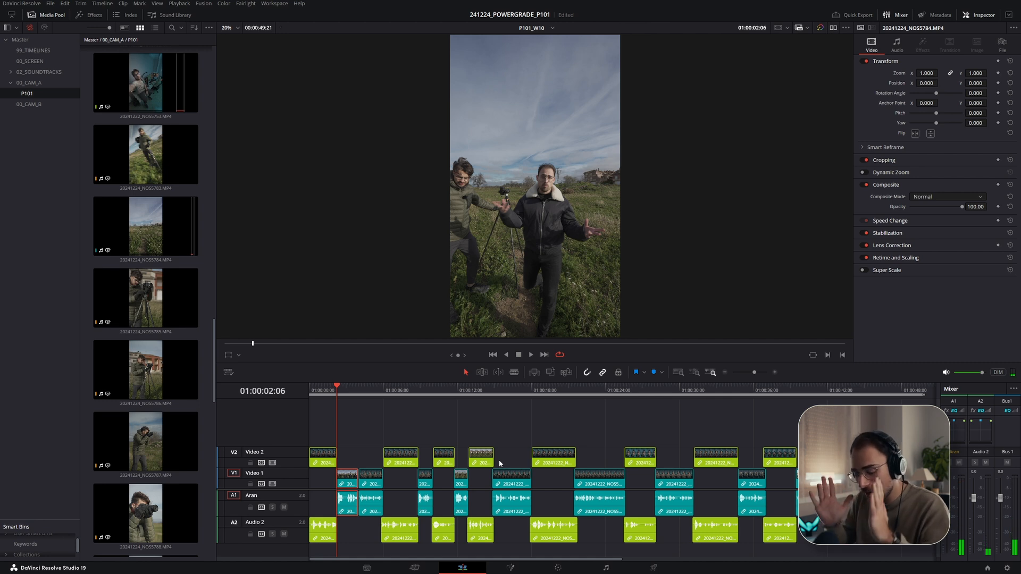
scroll(518, 467, down, 3)
scroll(531, 474, up, 1)
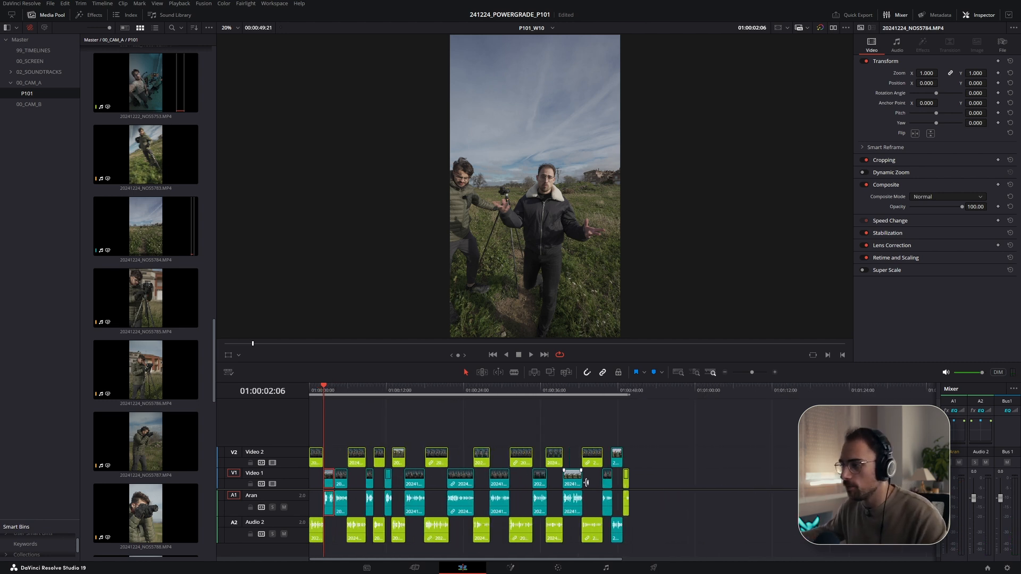
scroll(653, 480, up, 6)
scroll(785, 460, down, 1)
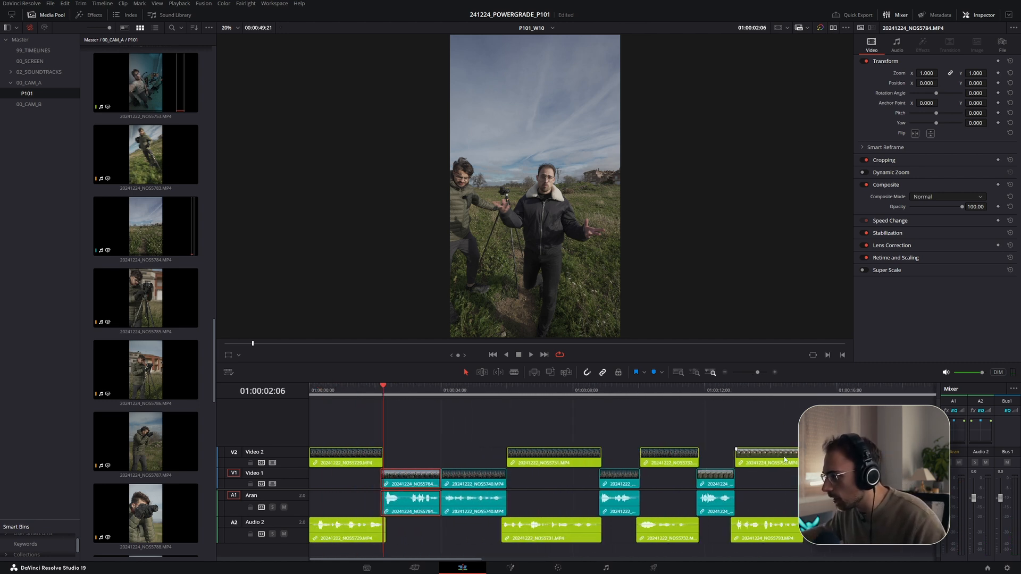
scroll(691, 437, down, 2)
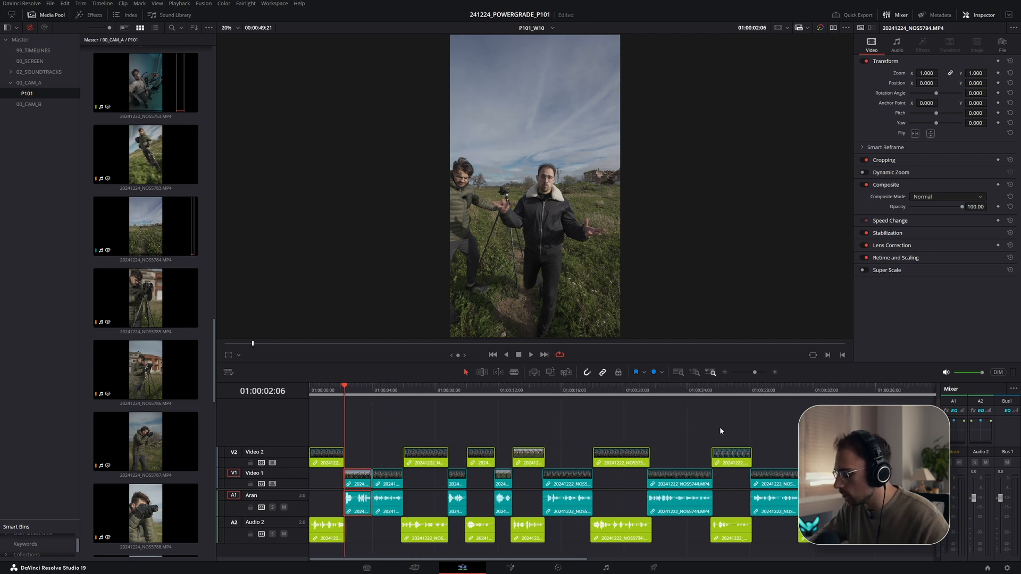
key(End)
scroll(434, 473, up, 4)
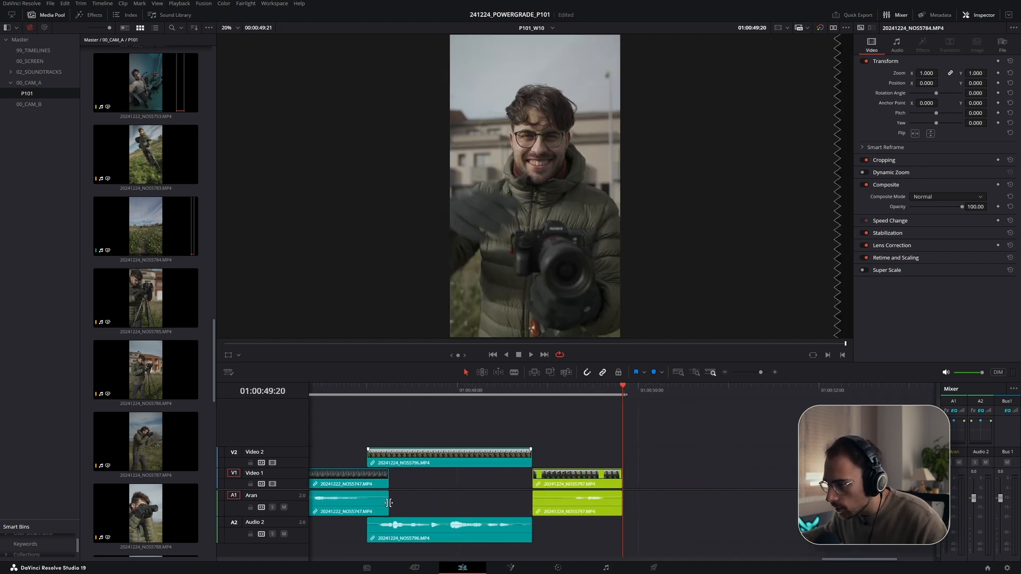
- Trim NOS5747's end, lift NOS5797 onto Video 3, and move NOS5796 down onto Video 1 and A1
drag(386, 481, 366, 481)
drag(564, 476, 551, 439)
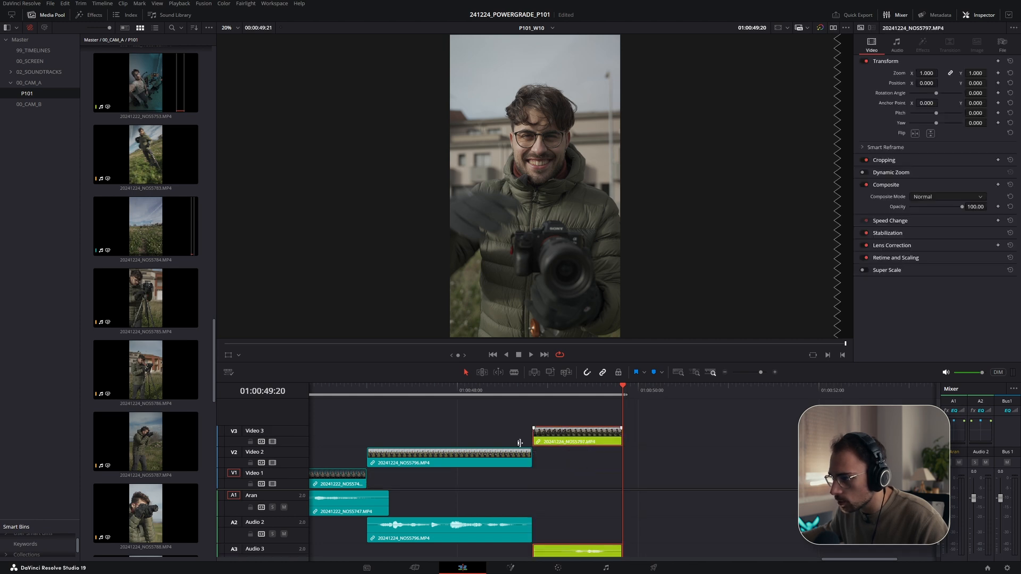
drag(367, 533, 372, 505)
drag(399, 463, 402, 485)
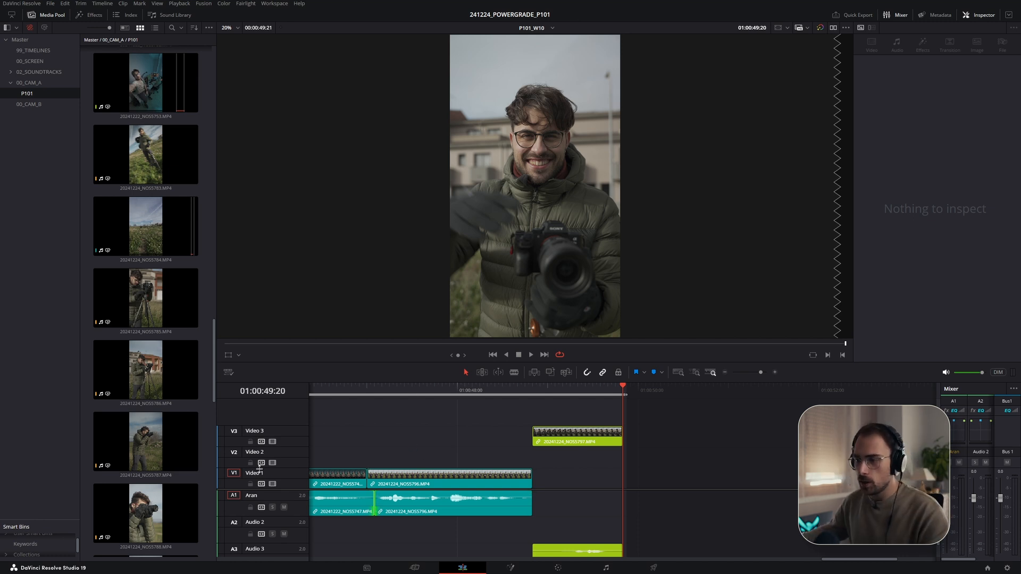
- Rename the Video 1 track to JOEL and the Video 2 track to ARAN
text(JOEL)
key(Return)
double_click(253, 452)
text(ARAN)
key(Return)
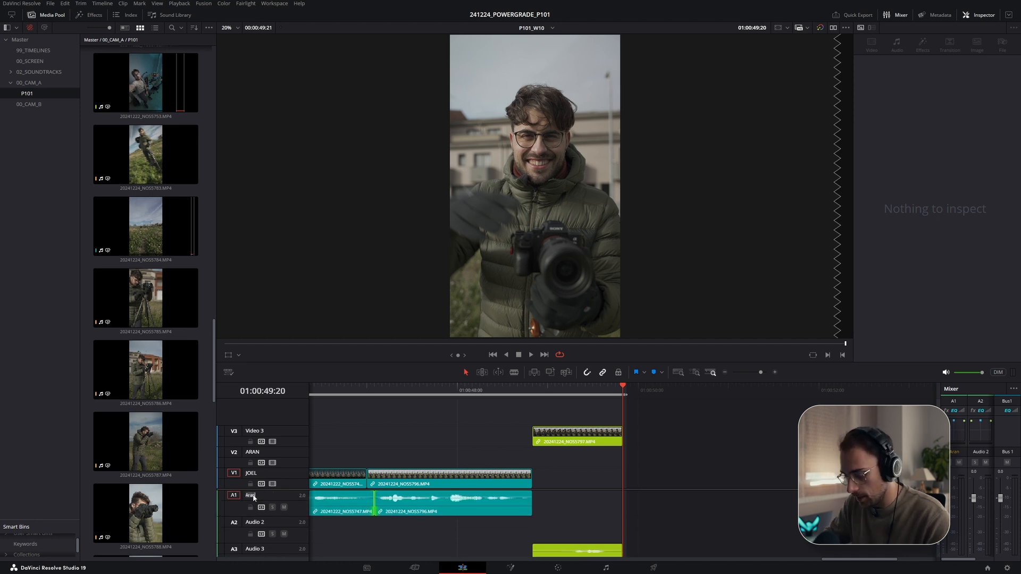
- Rename audio track A1 to JOEL and audio track A2 to ARAN
text(JOEL)
key(Return)
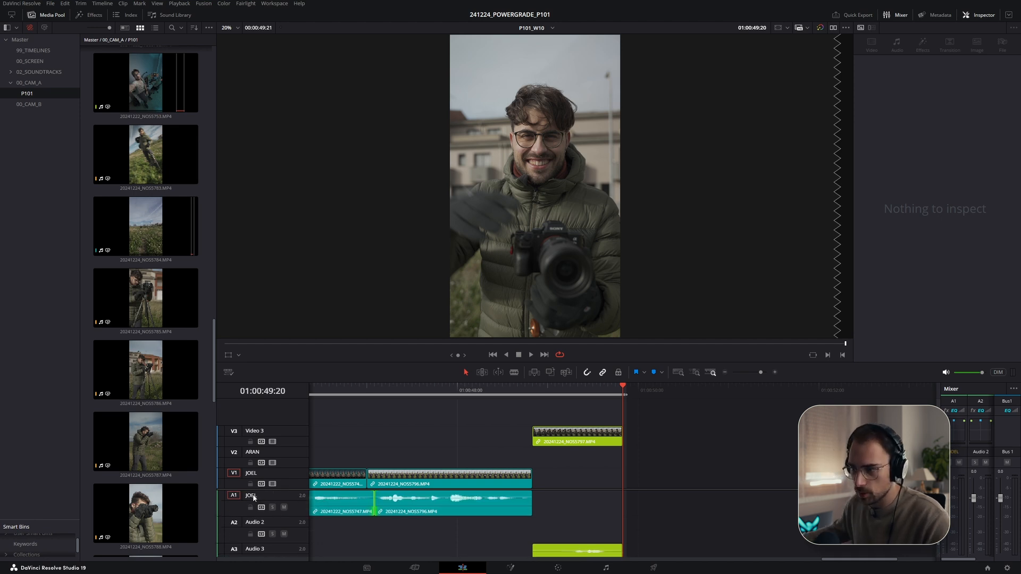
double_click(255, 523)
text(ARAN)
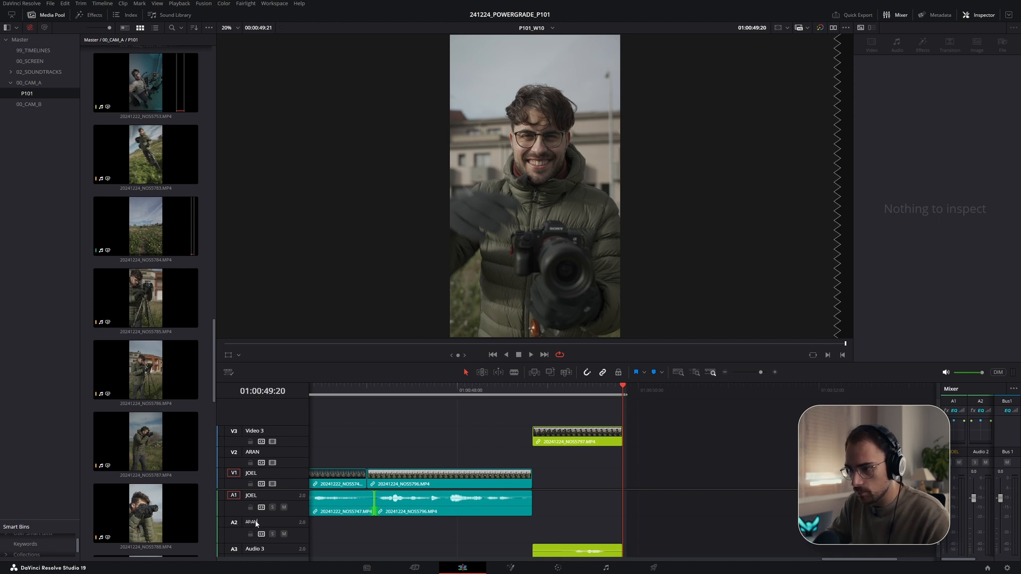
key(Return)
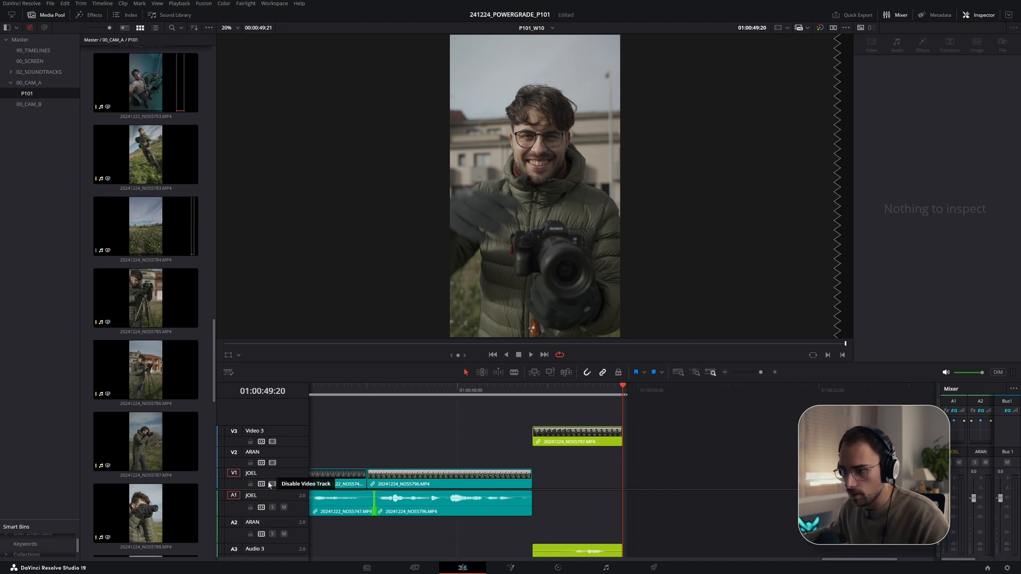
- Save the project, move the NOS5797 clip from Video 3 down onto the ARAN video track, and replay it
key(ctrl+s)
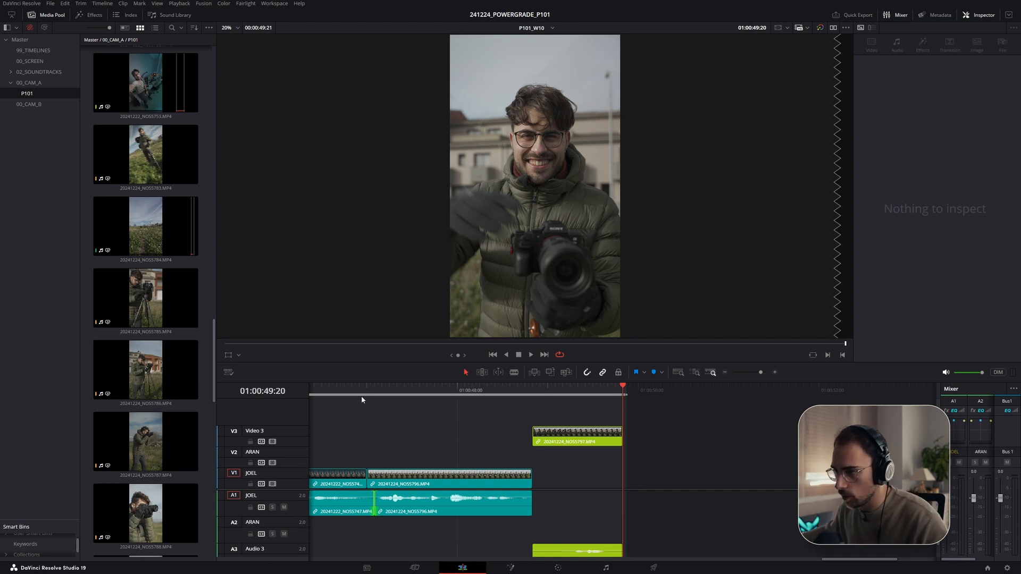
click(509, 439)
drag(560, 440, 560, 463)
click(530, 416)
drag(525, 389, 499, 389)
key(space)
key(space)
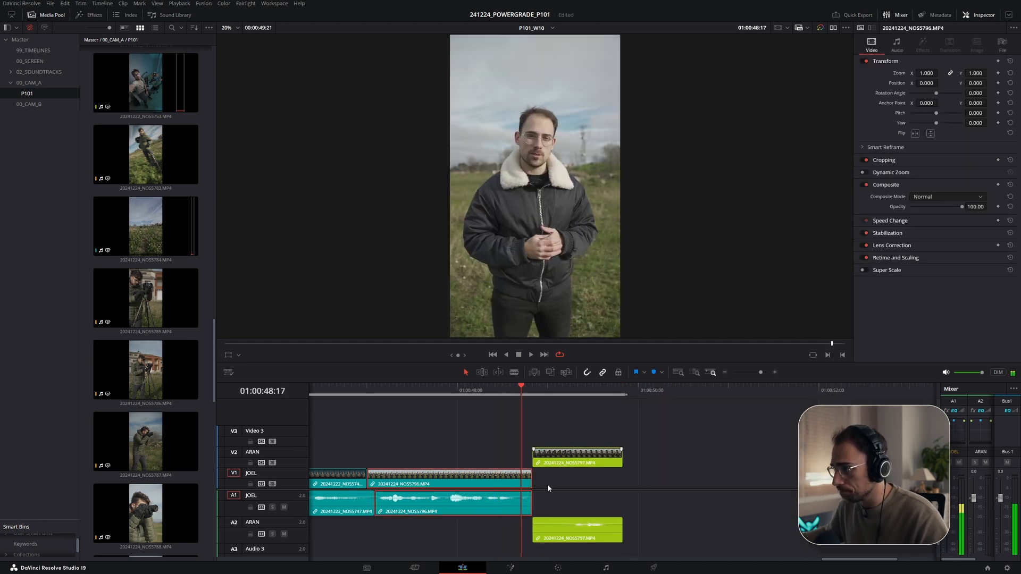
- Extend the end of NOS5796's audio on the JOEL track to line up with its video
click(563, 458)
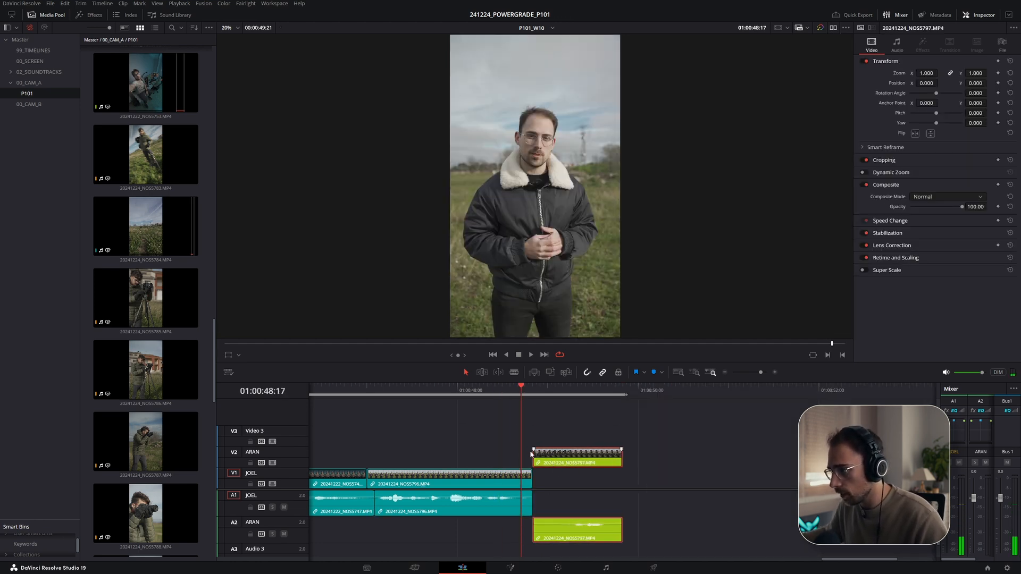
click(485, 444)
drag(530, 502, 541, 500)
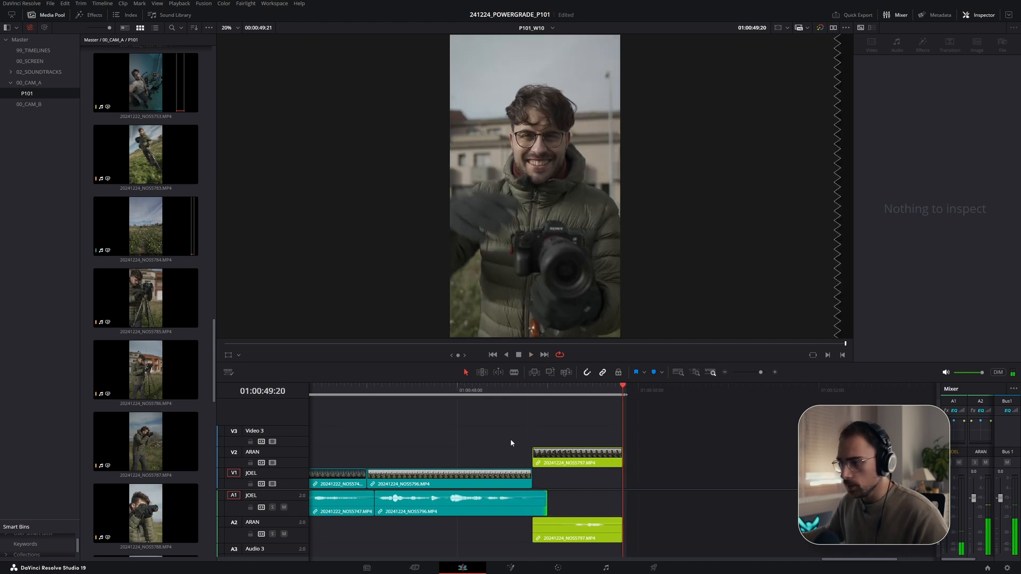
- Zoom out and scroll through the whole assembled timeline to review the edit
scroll(479, 461, down, 2)
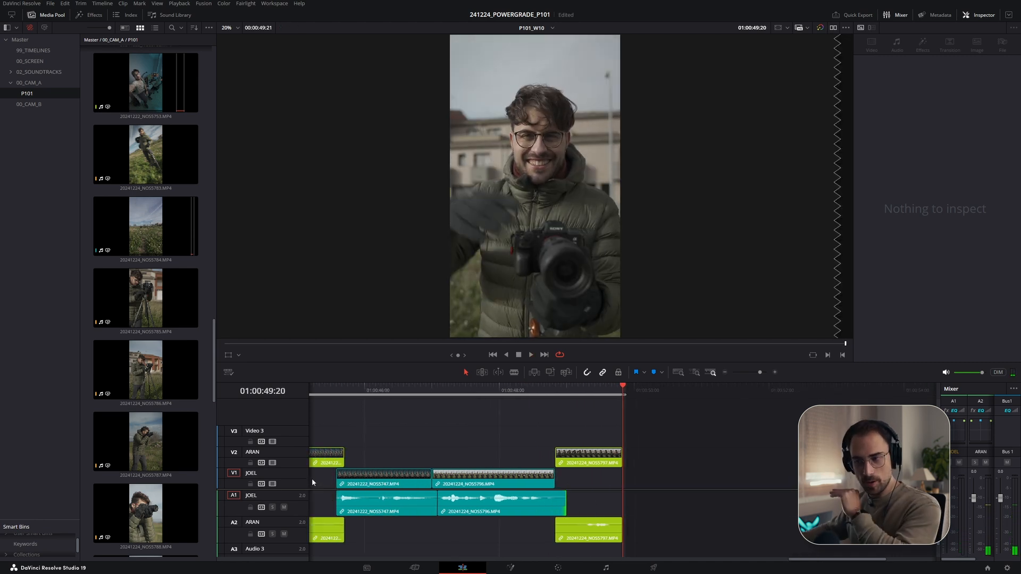
scroll(361, 505, down, 1)
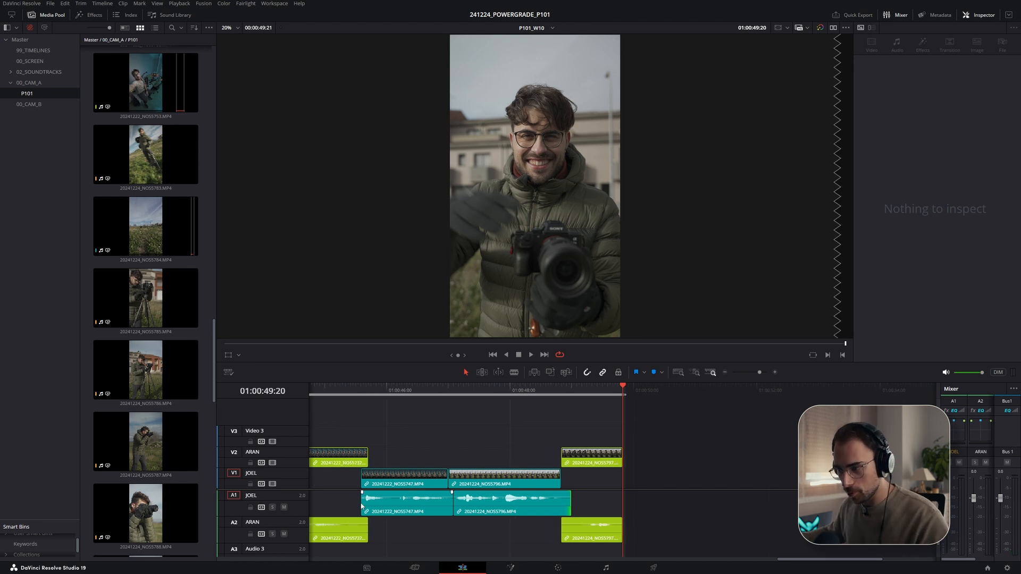
scroll(362, 505, down, 4)
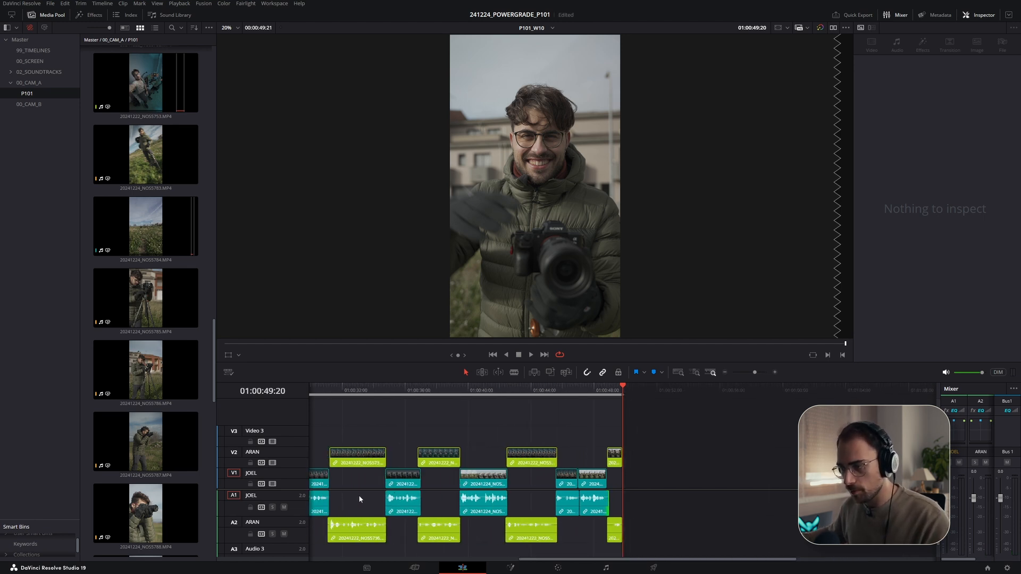
scroll(378, 486, down, 3)
key(Home)
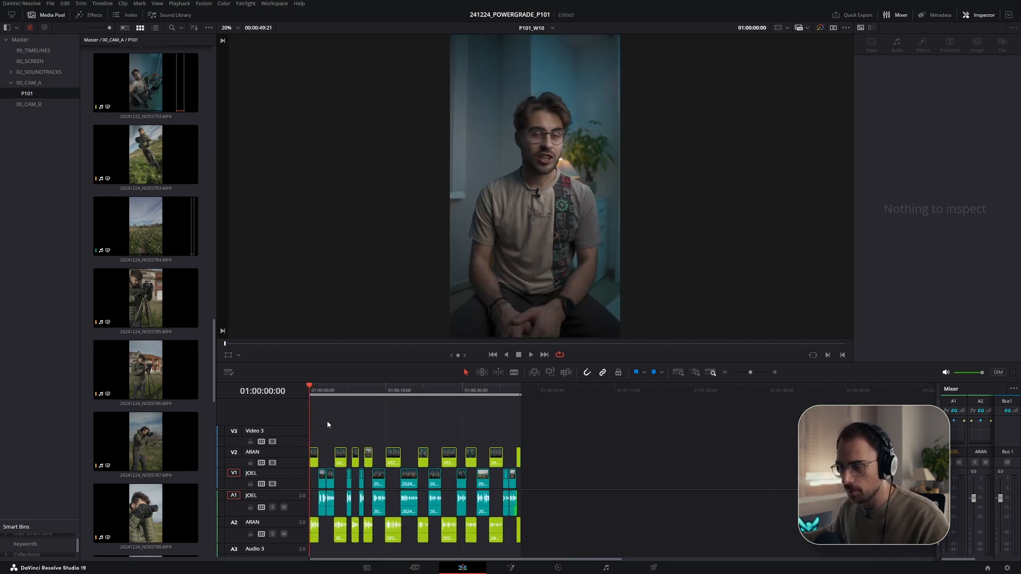
scroll(408, 489, up, 3)
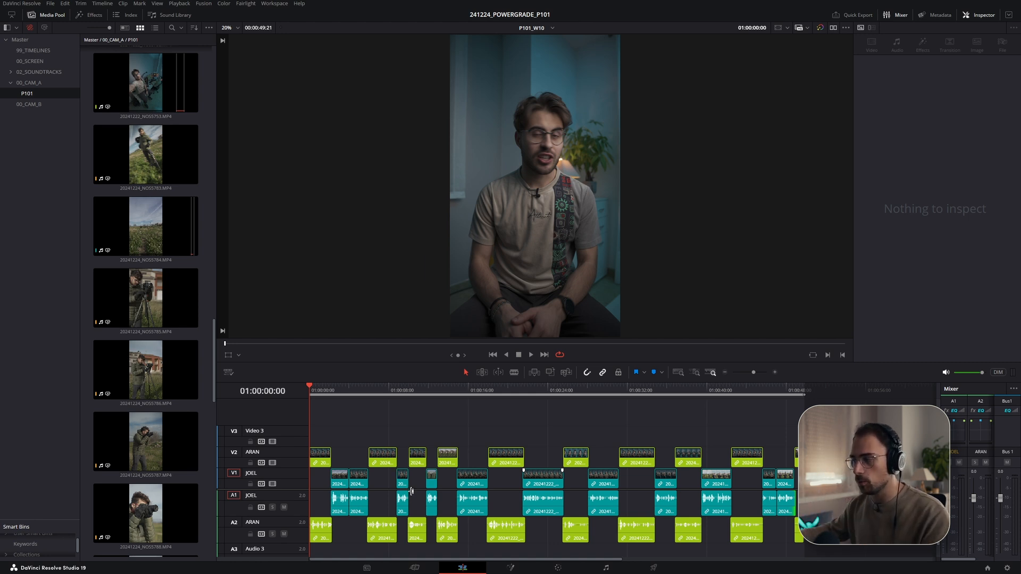
scroll(417, 458, right, 2)
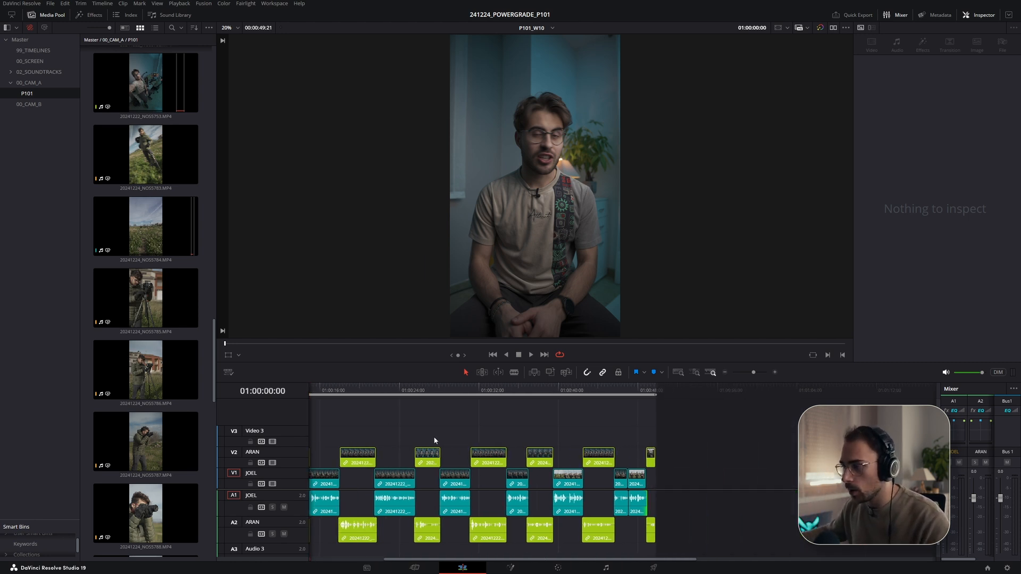
- Select all clips and normalize their audio levels to True Peak -3.0 dBTP, set independently
key(ctrl+a)
scroll(476, 464, down, 3)
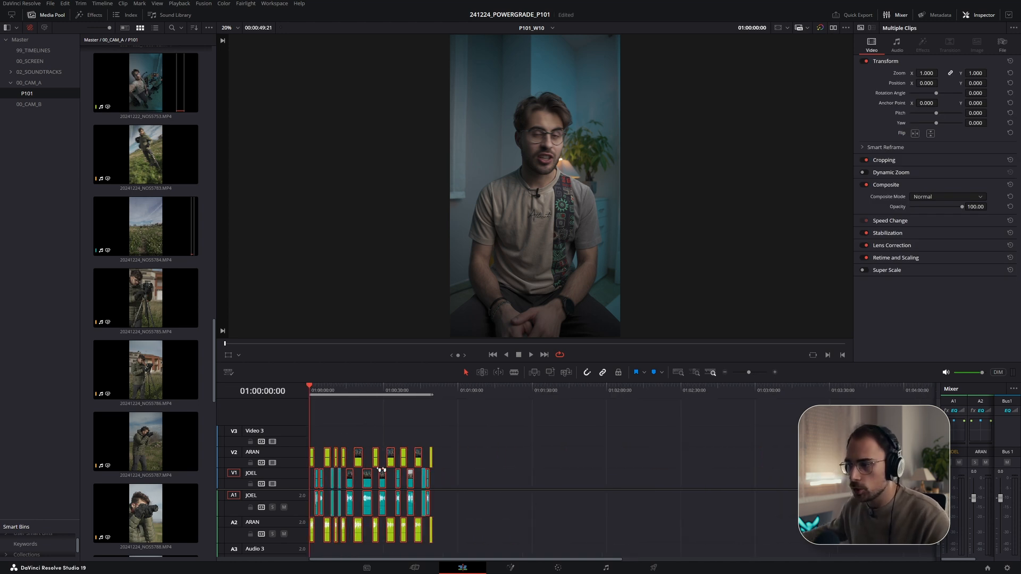
right_click(360, 462)
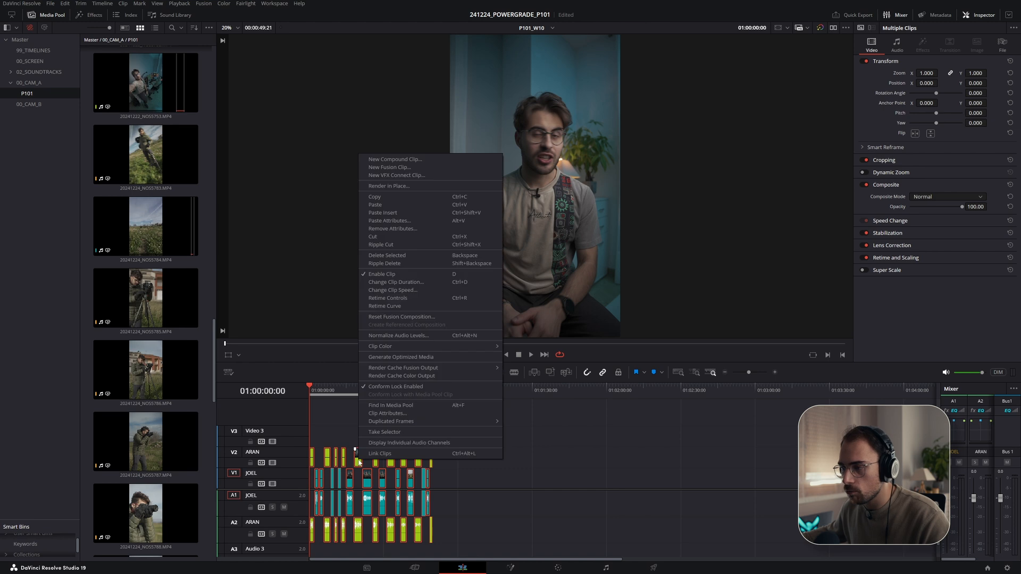
click(406, 335)
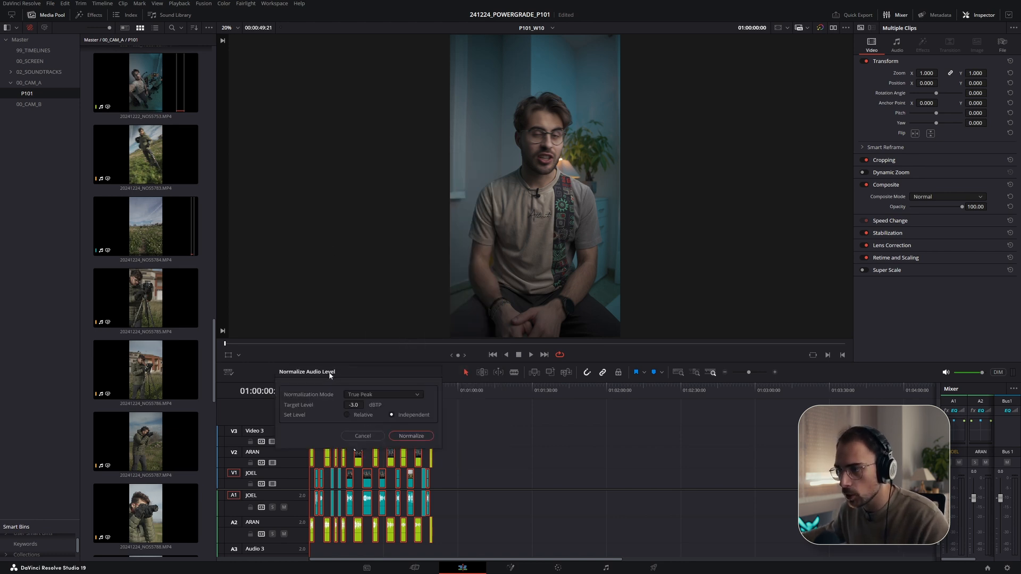
click(365, 395)
click(377, 396)
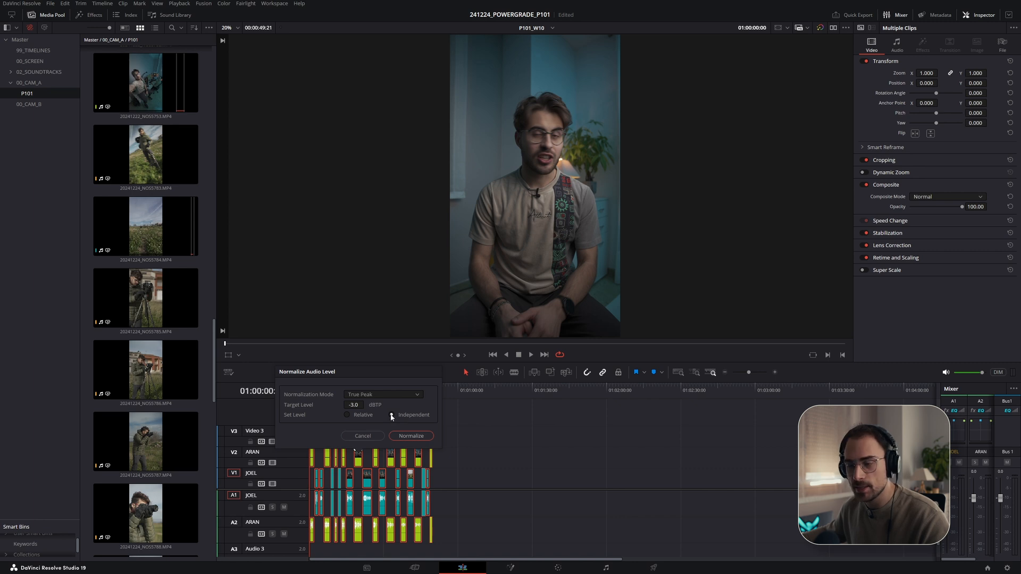
click(353, 404)
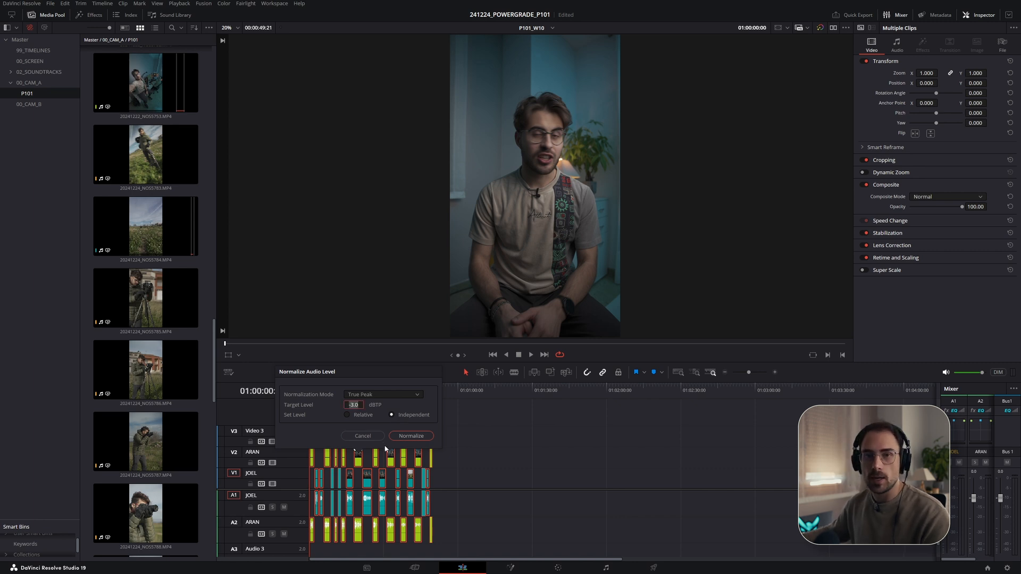
click(409, 437)
- Review the timeline from its start and play back the opening section
scroll(413, 528, up, 3)
scroll(413, 528, up, 4)
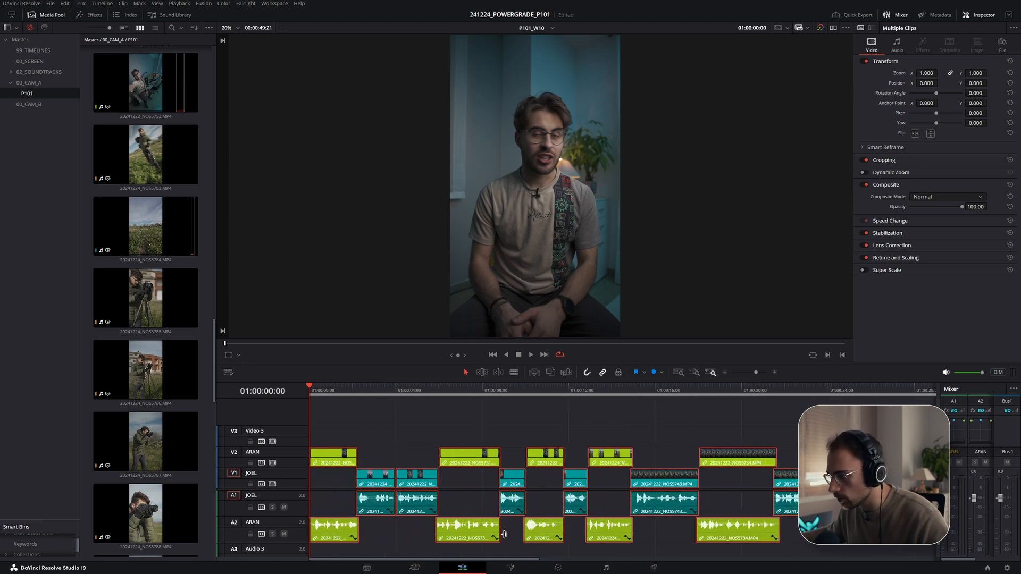
scroll(504, 534, down, 5)
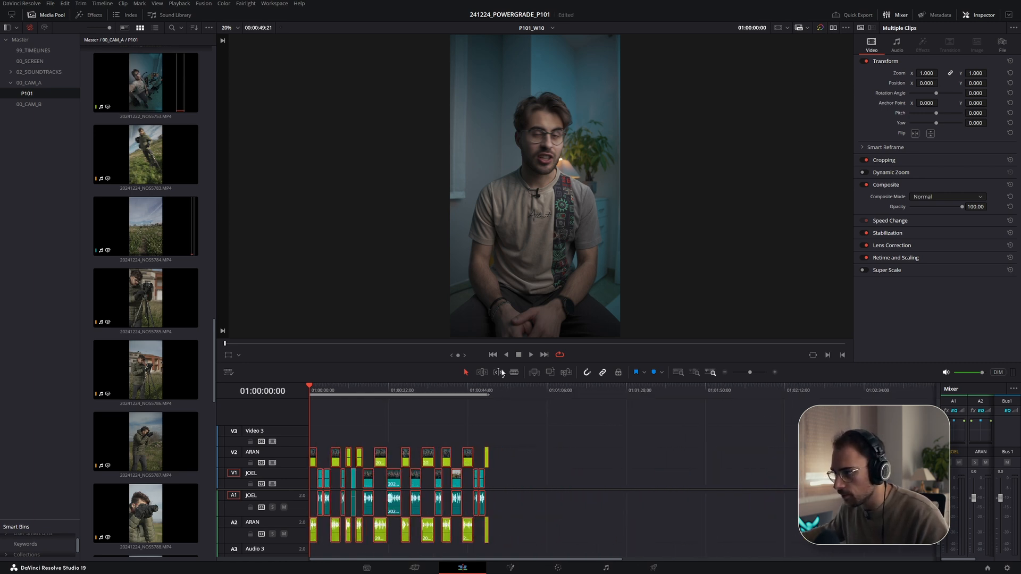
click(473, 394)
scroll(659, 531, up, 7)
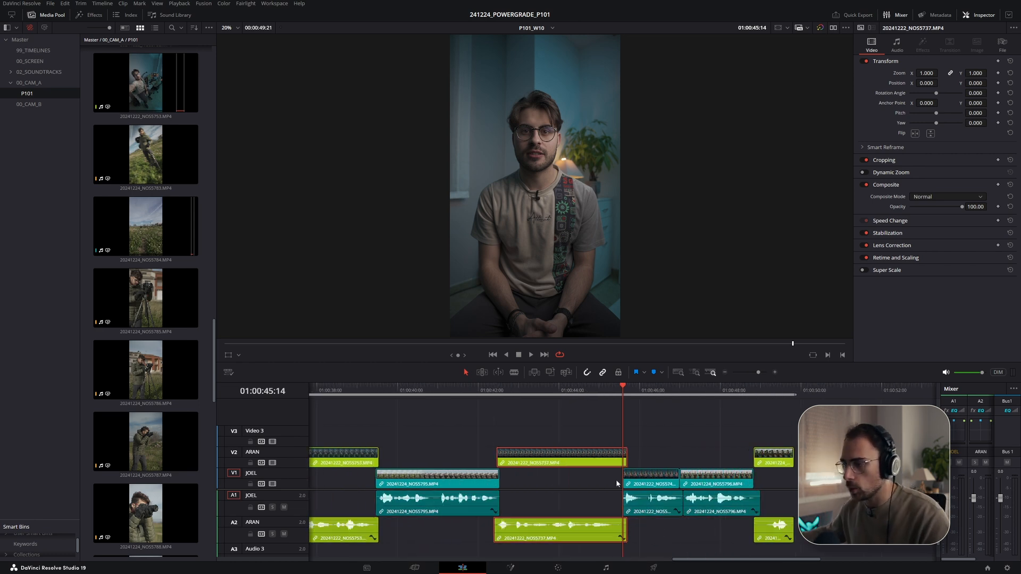
scroll(535, 459, down, 7)
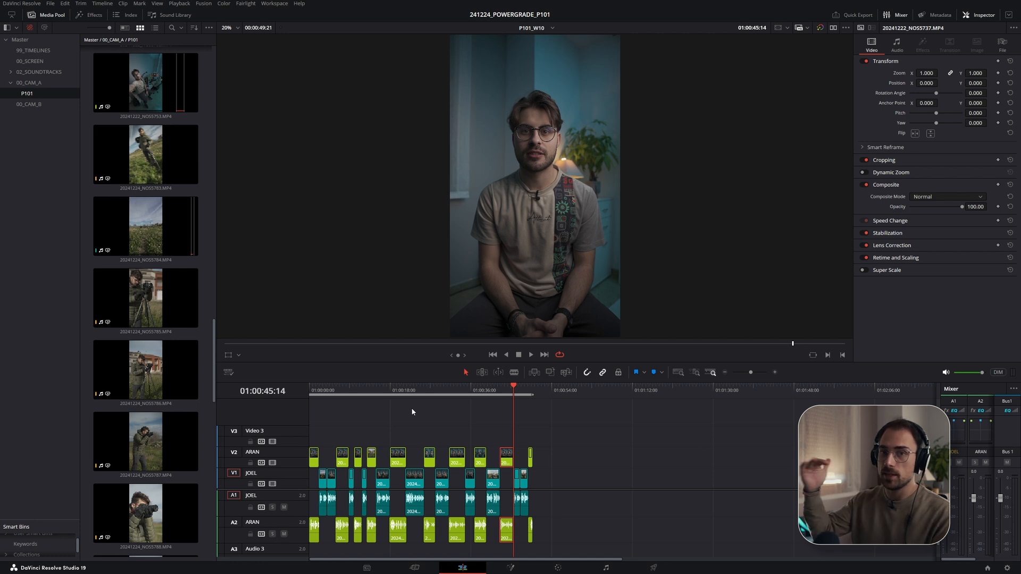
drag(401, 405, 309, 410)
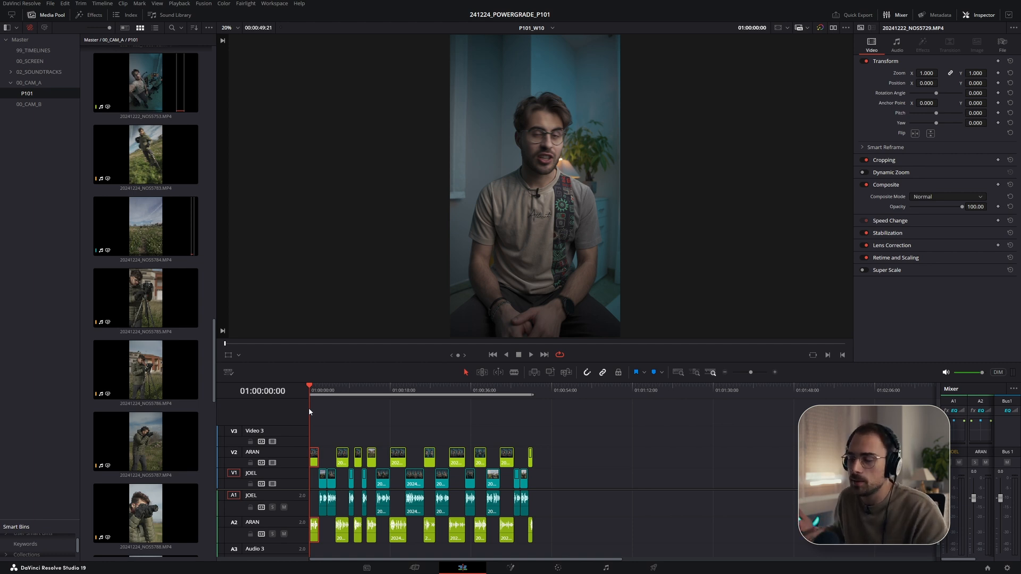
scroll(412, 483, up, 3)
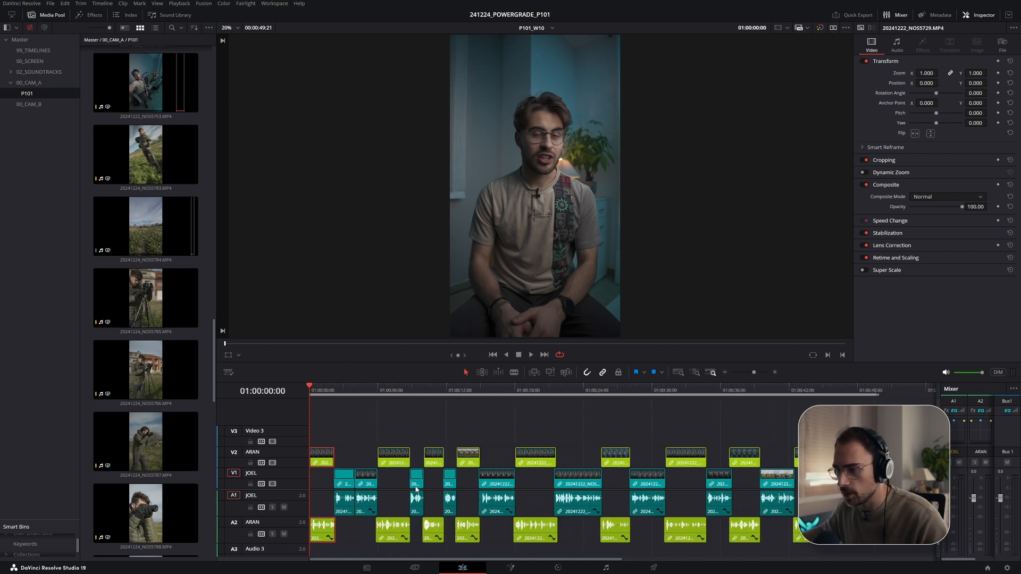
key(space)
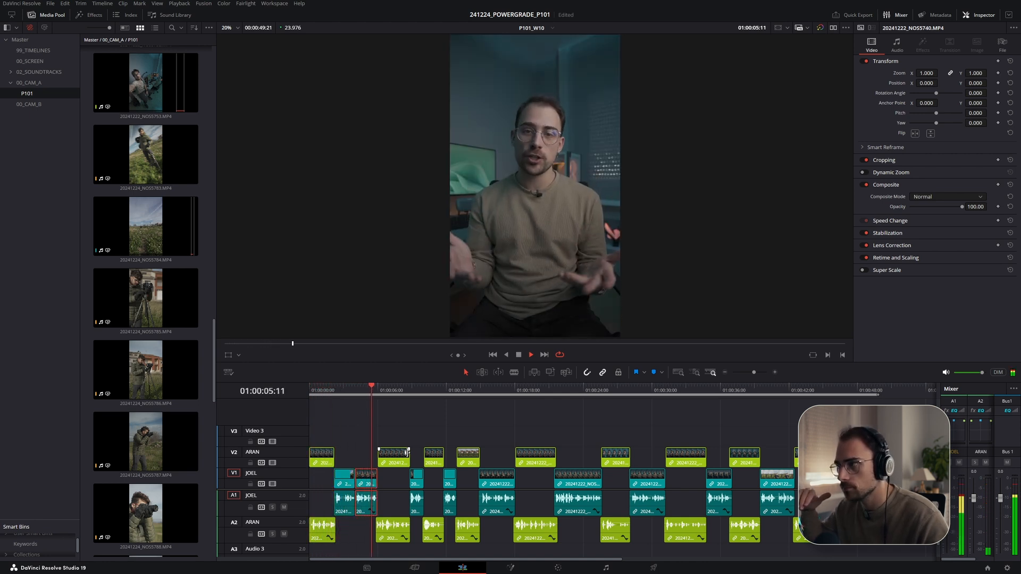
key(space)
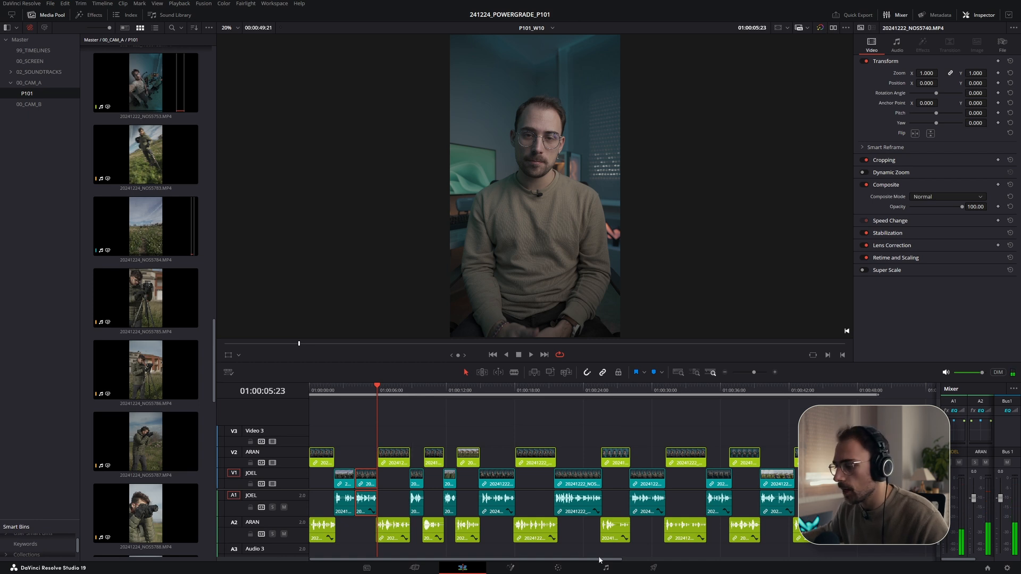
- Switch to the Fairlight page and look through the dynamics presets on the JOEL track
click(604, 568)
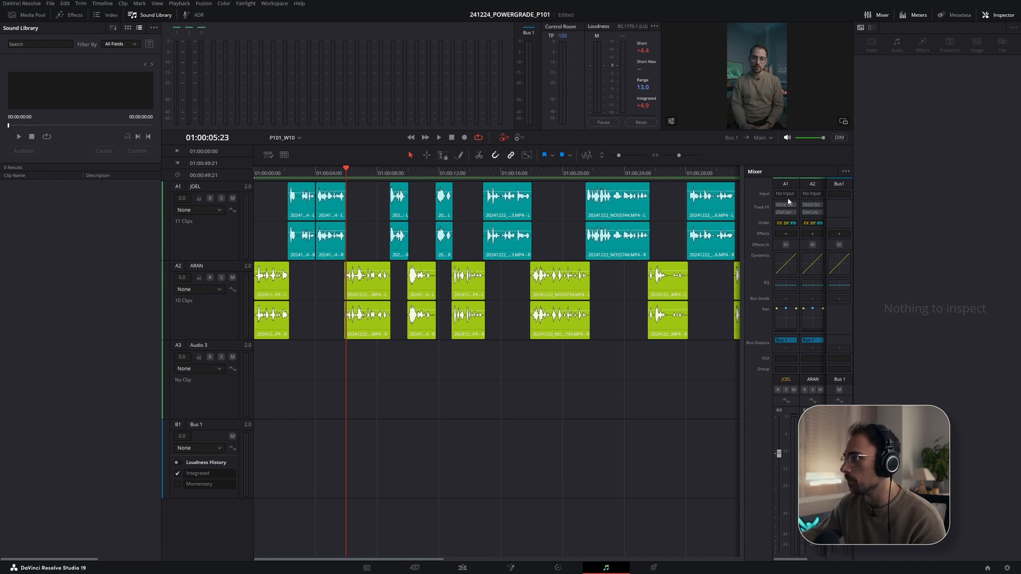
double_click(785, 260)
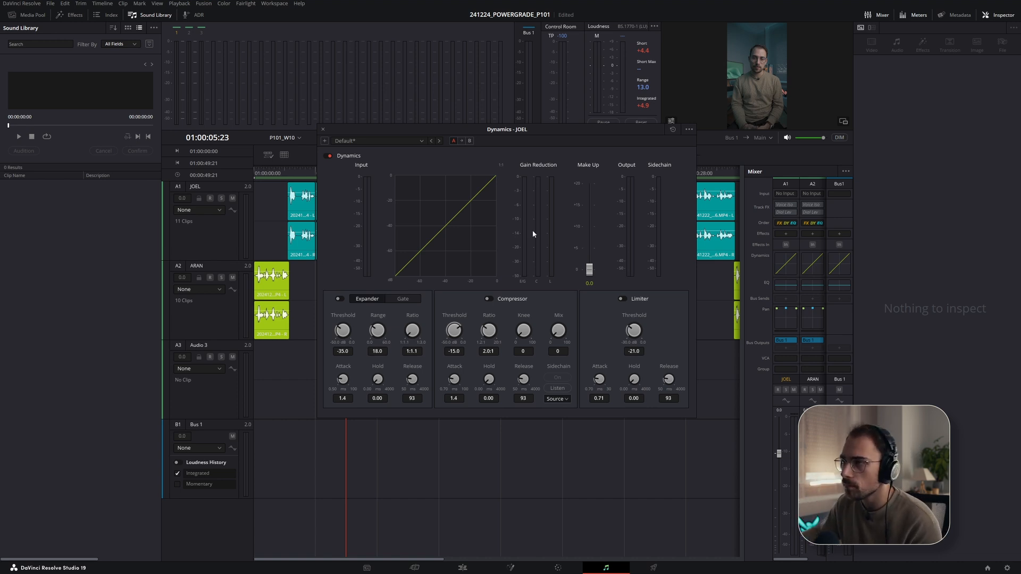
click(419, 141)
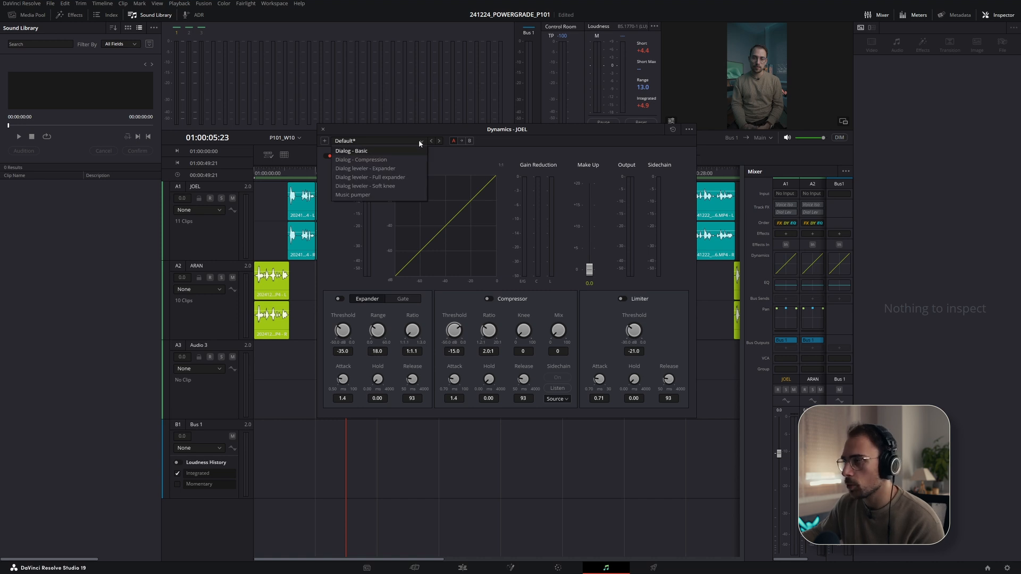
key(Escape)
click(322, 129)
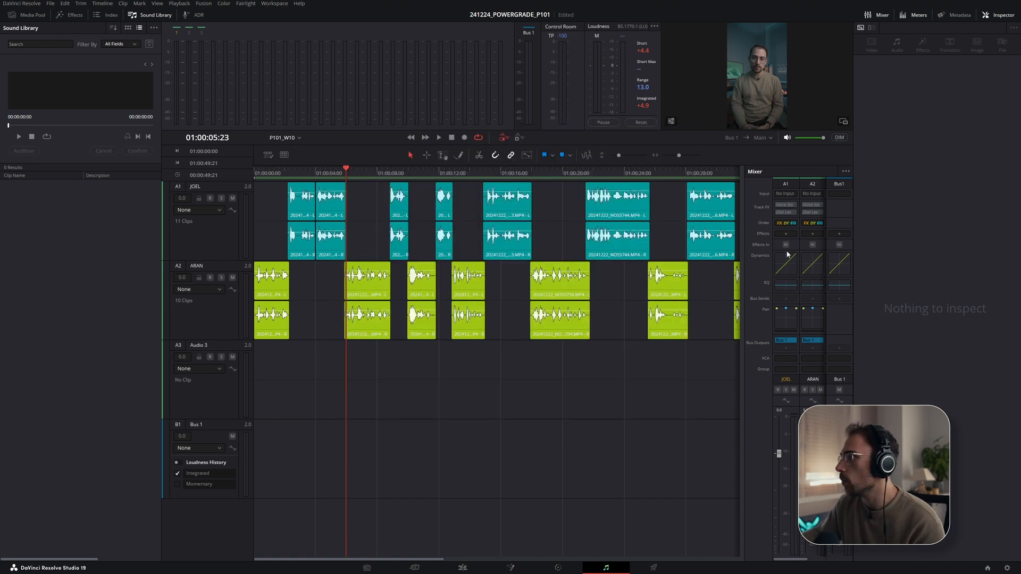
- Apply the Joel Lav equalizer preset to the JOEL track
click(787, 284)
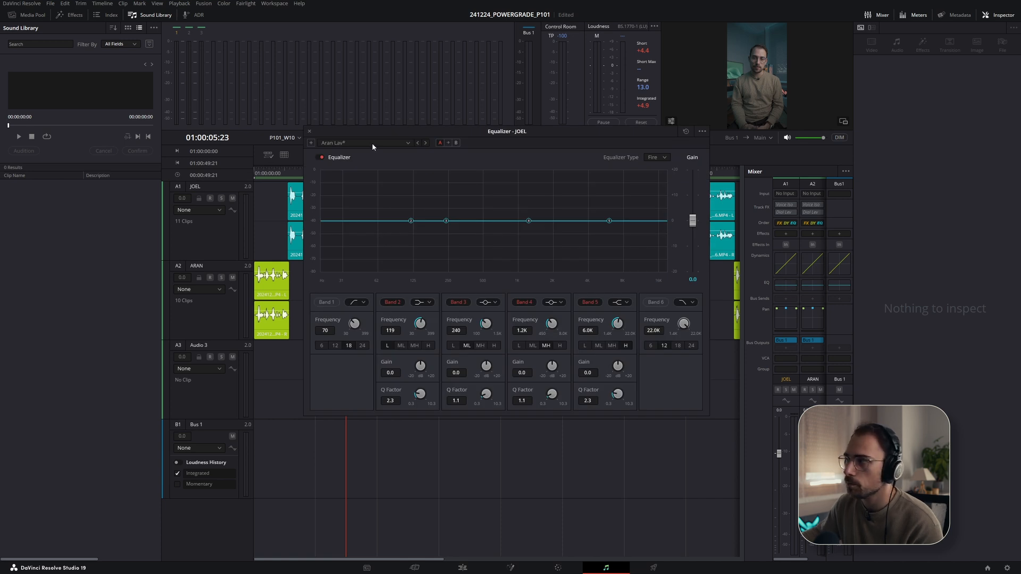
drag(409, 131, 394, 242)
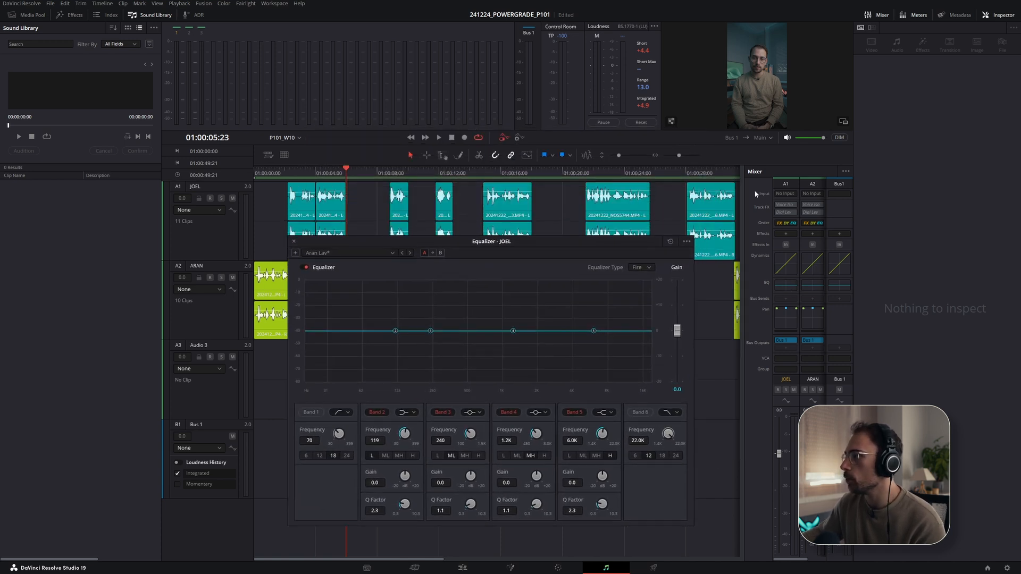
click(349, 253)
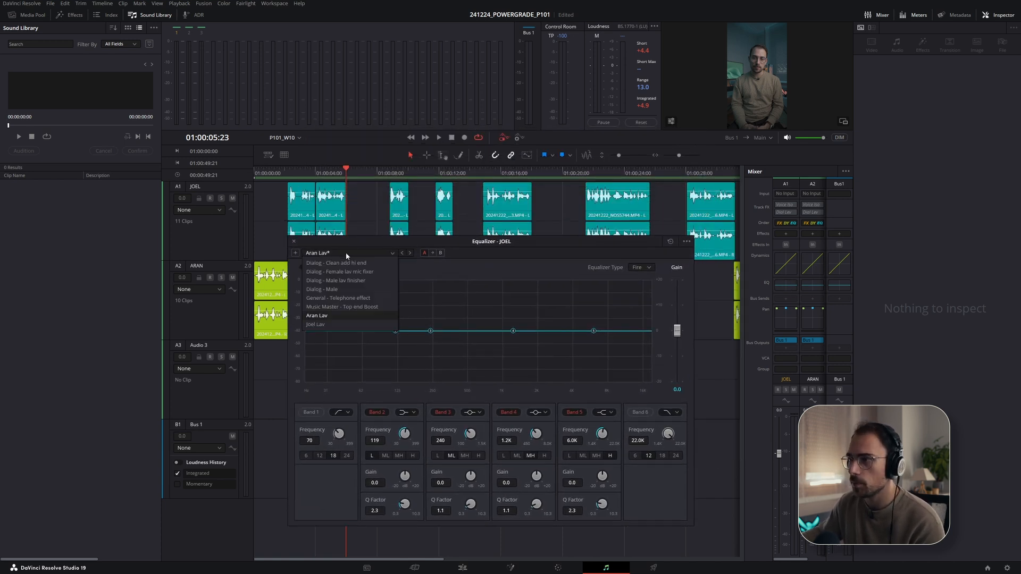
click(328, 324)
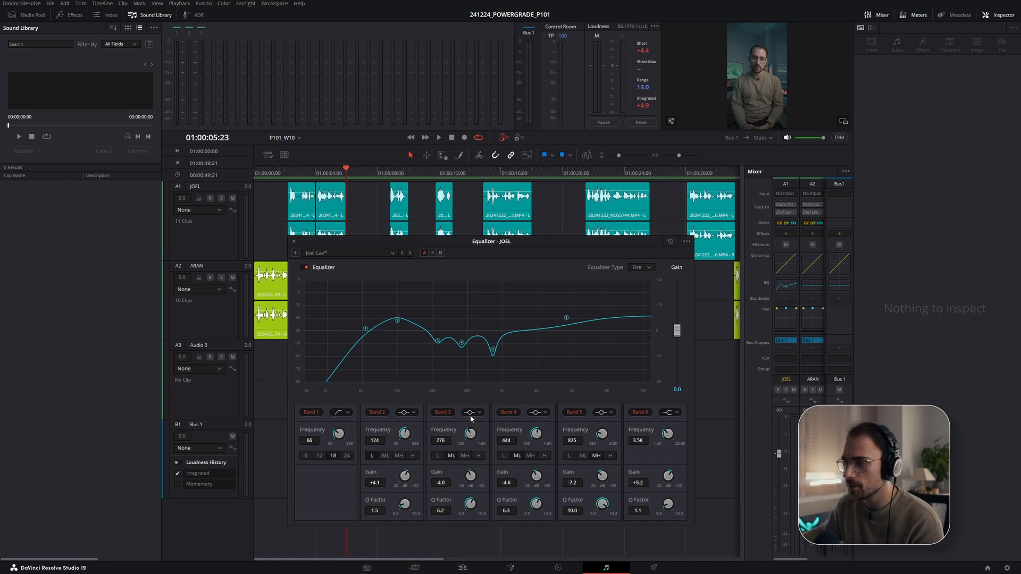
- Play back the JOEL dialogue while toggling its equalizer on and off to compare, then close the equalizer
click(306, 267)
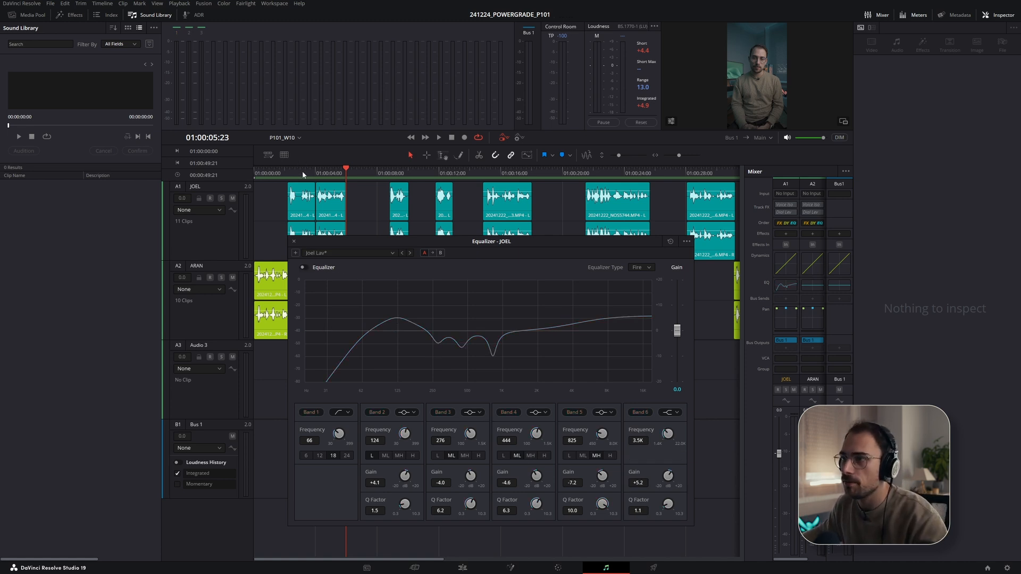
click(291, 170)
key(space)
click(304, 266)
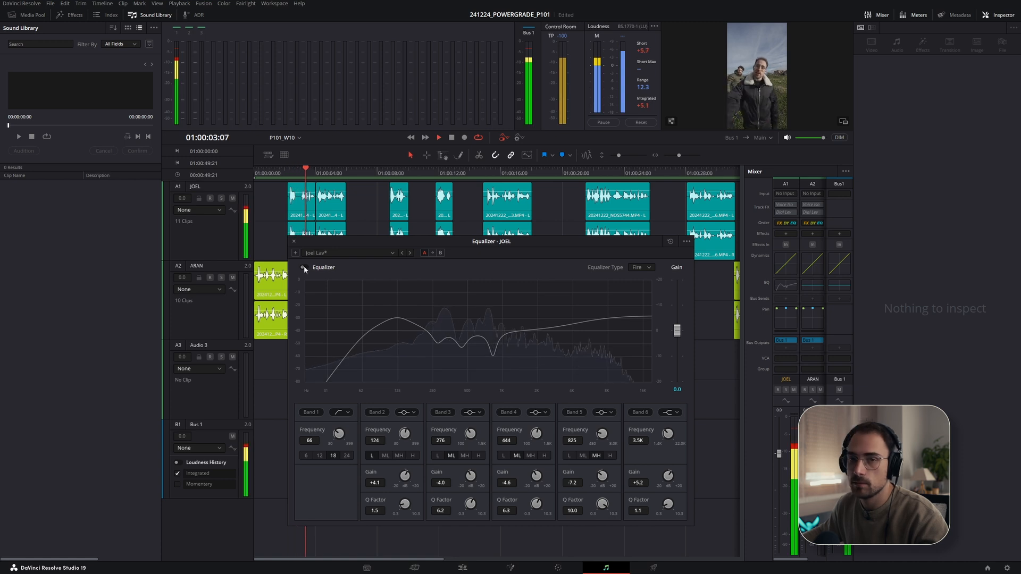
click(304, 268)
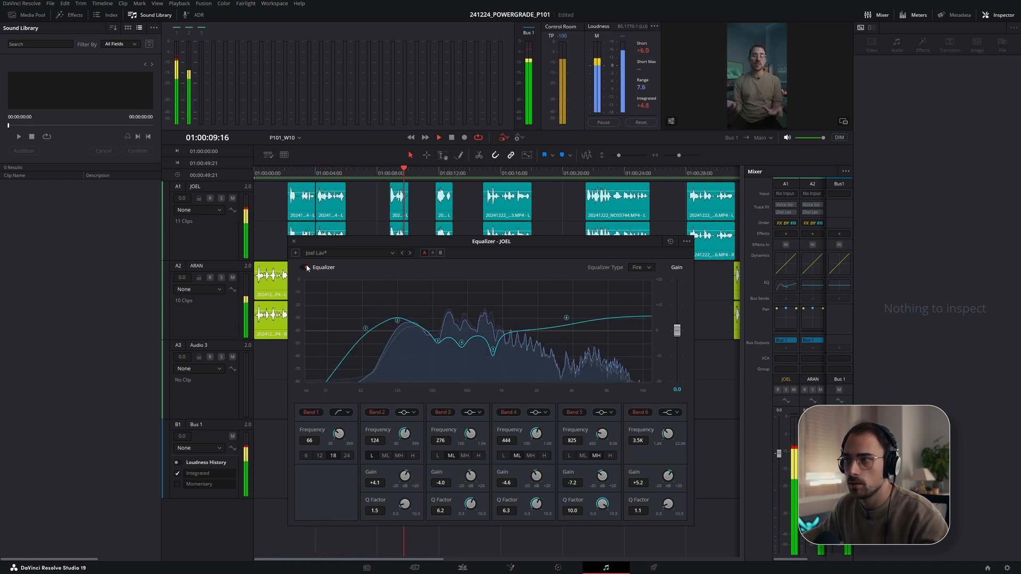
click(305, 267)
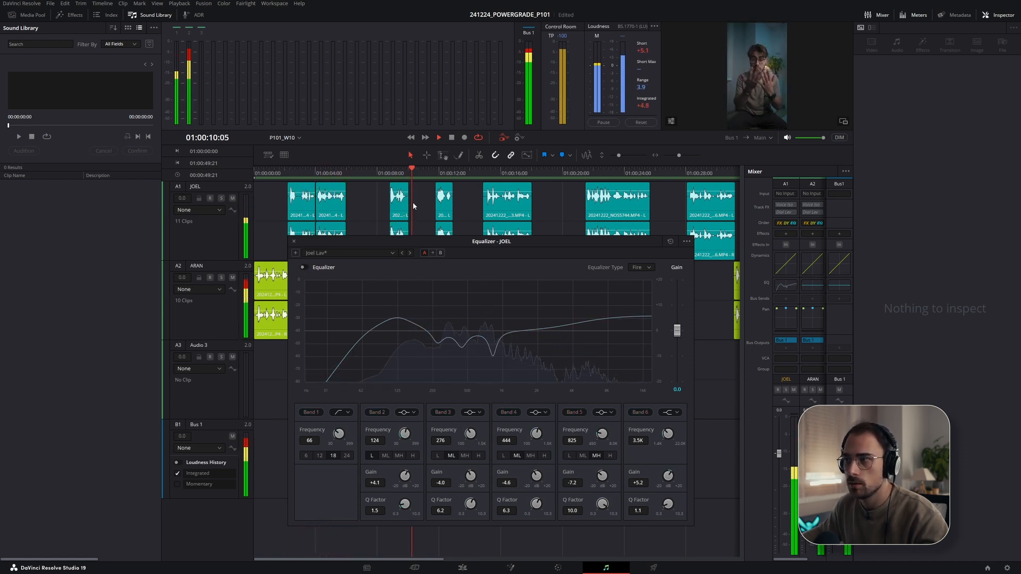
click(304, 268)
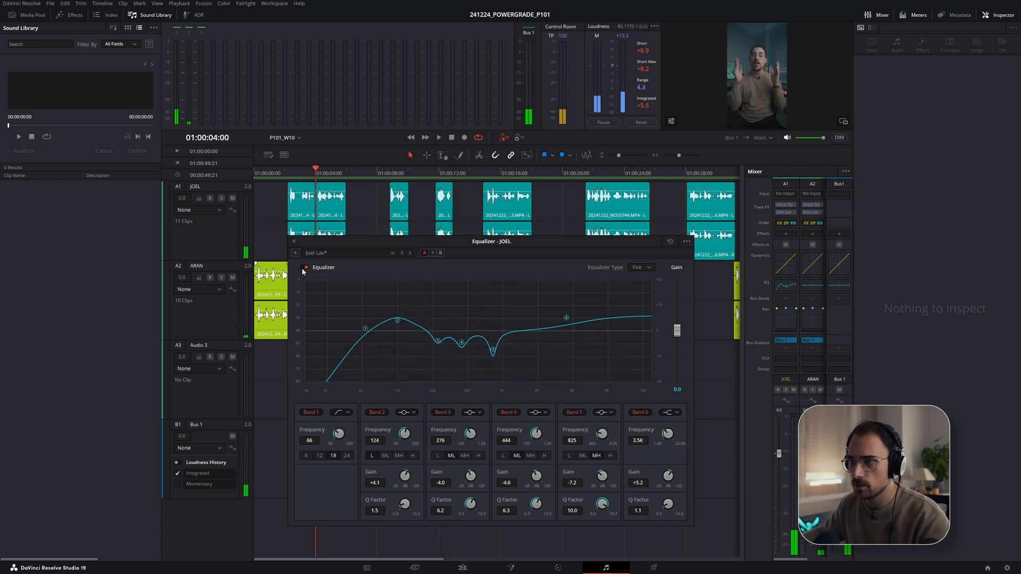
click(304, 268)
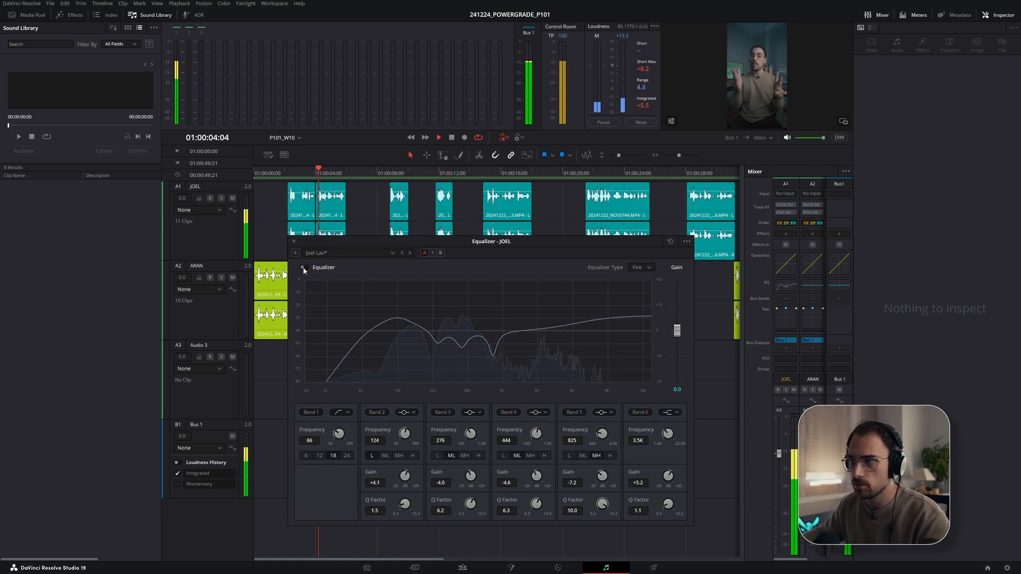
click(303, 268)
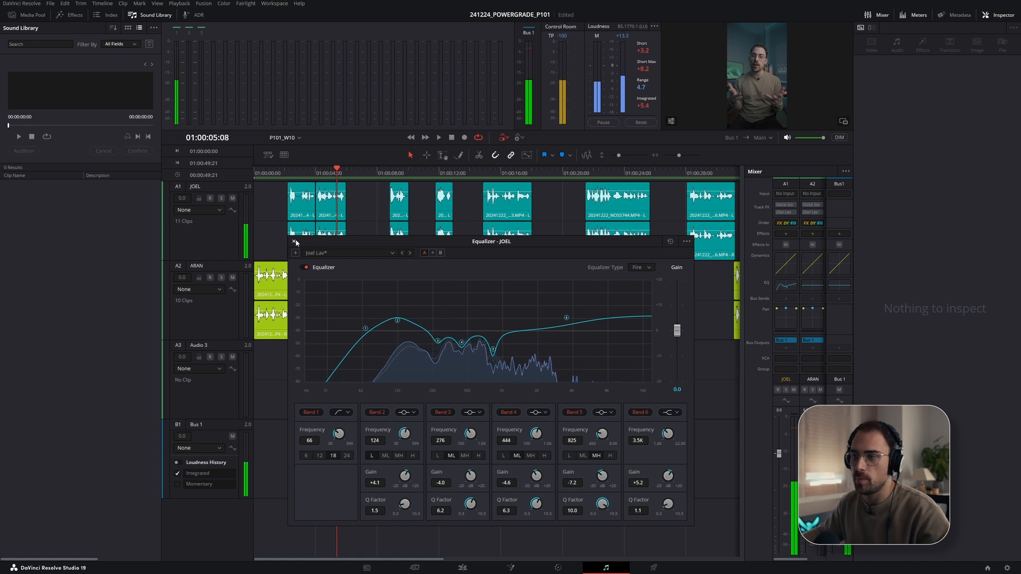
click(294, 241)
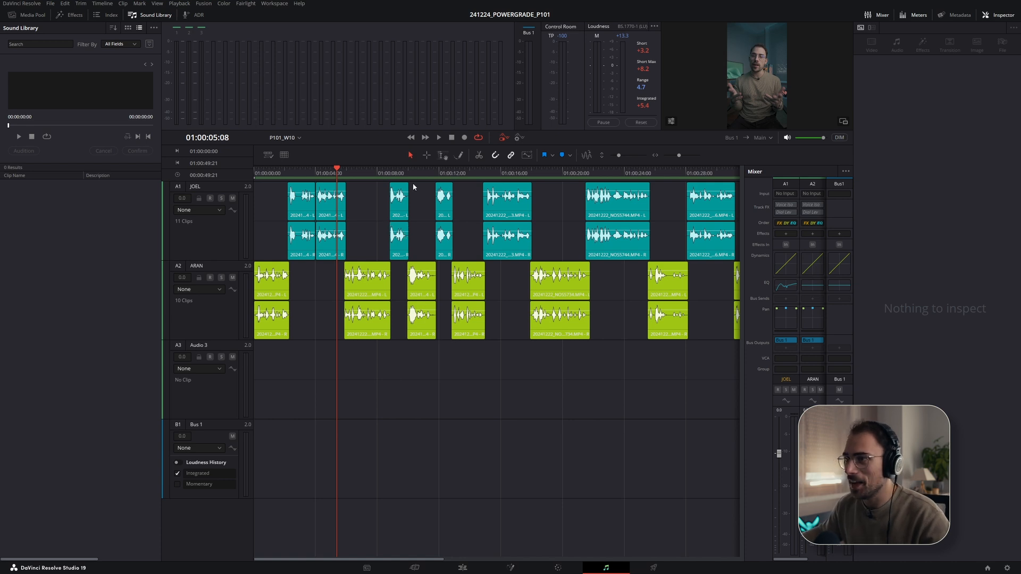
- Play back the opening section of the timeline
click(290, 179)
key(space)
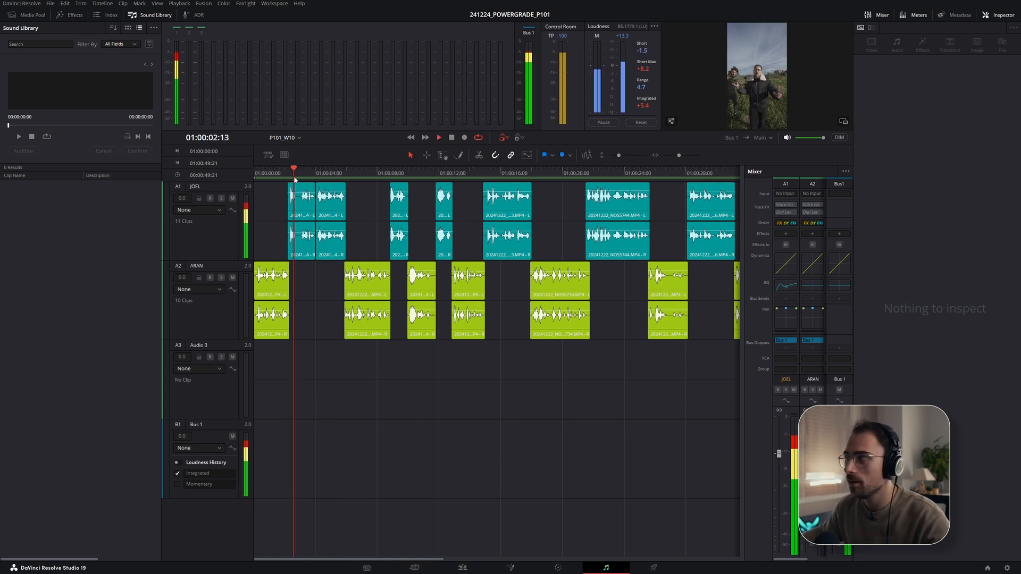
key(space)
click(392, 173)
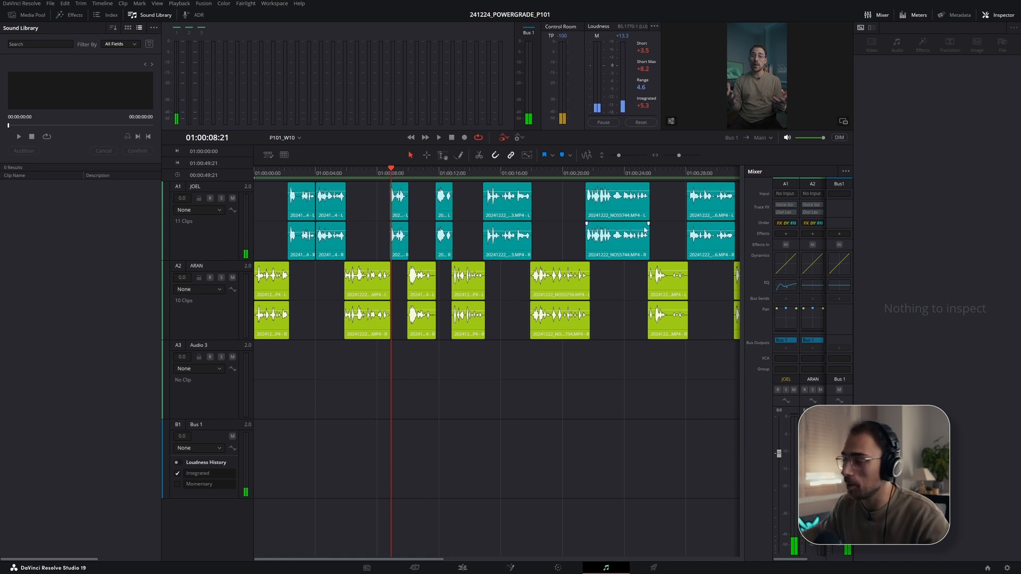
- Apply the Aran Lav equalizer preset to the ARAN track
click(811, 288)
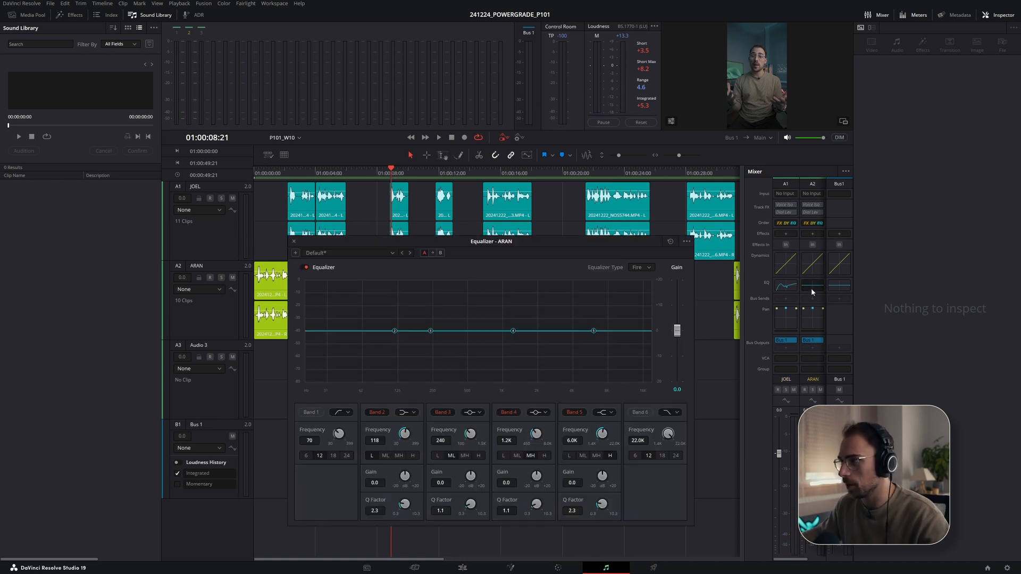
click(356, 253)
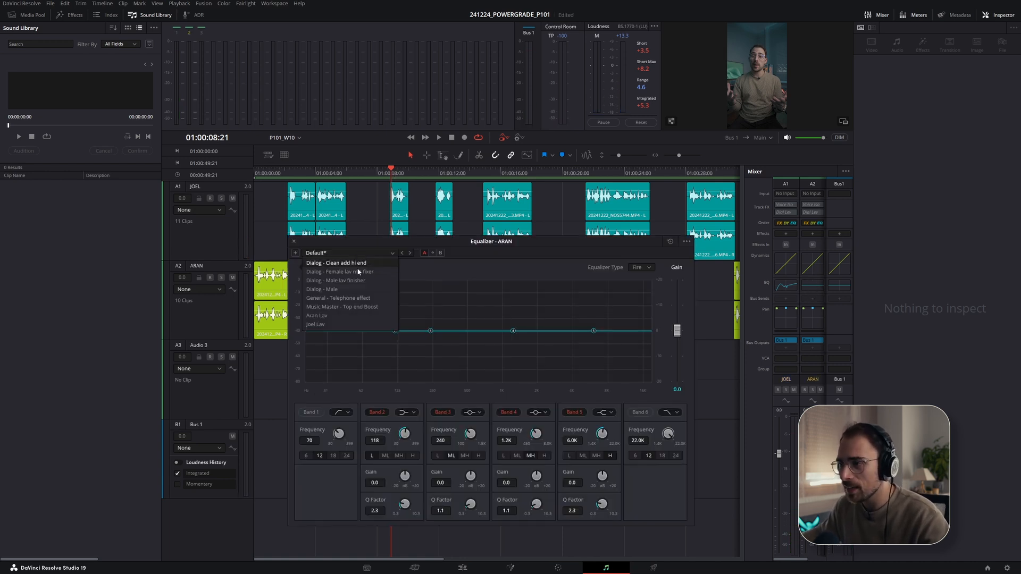
click(334, 316)
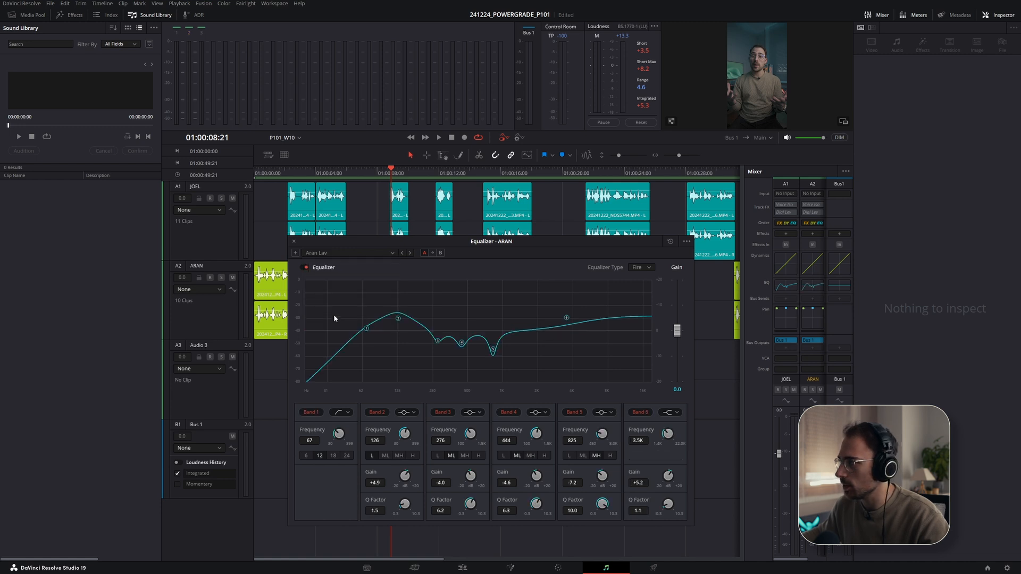
click(293, 242)
- Play back the timeline from around the 18-second mark
click(533, 174)
key(space)
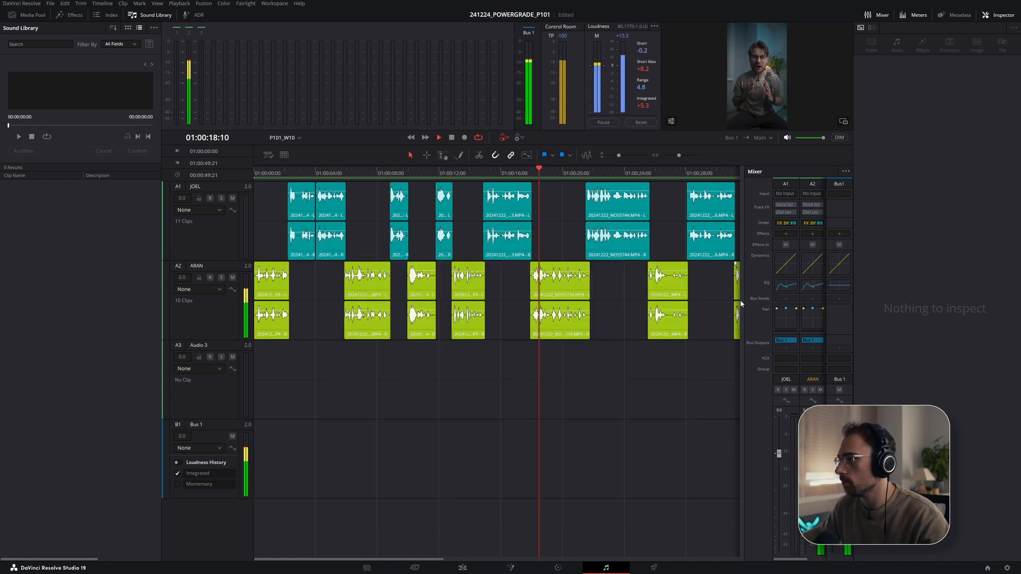
key(space)
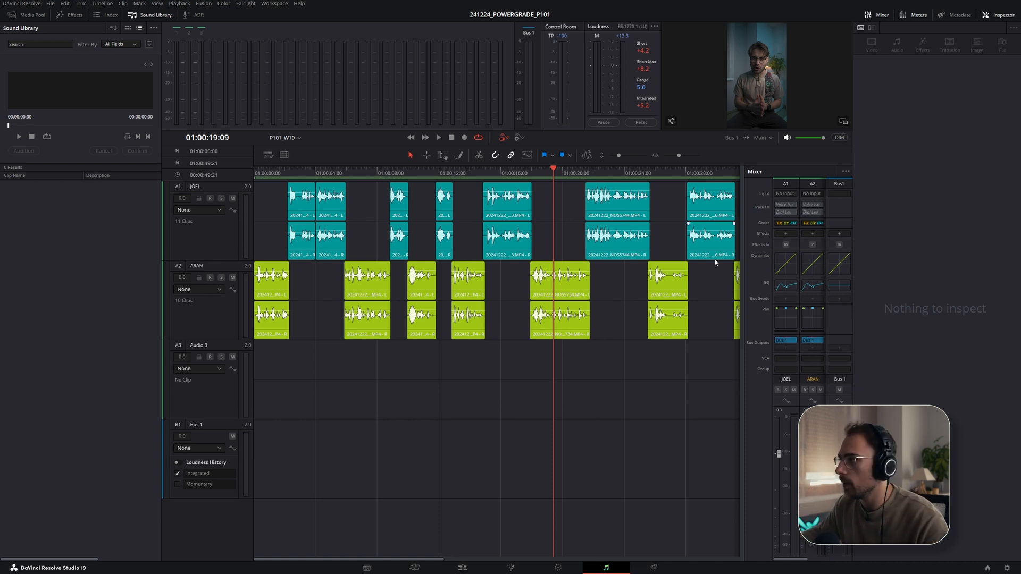
- Open the JOEL track's dynamics and look through its preset list
double_click(786, 264)
click(419, 141)
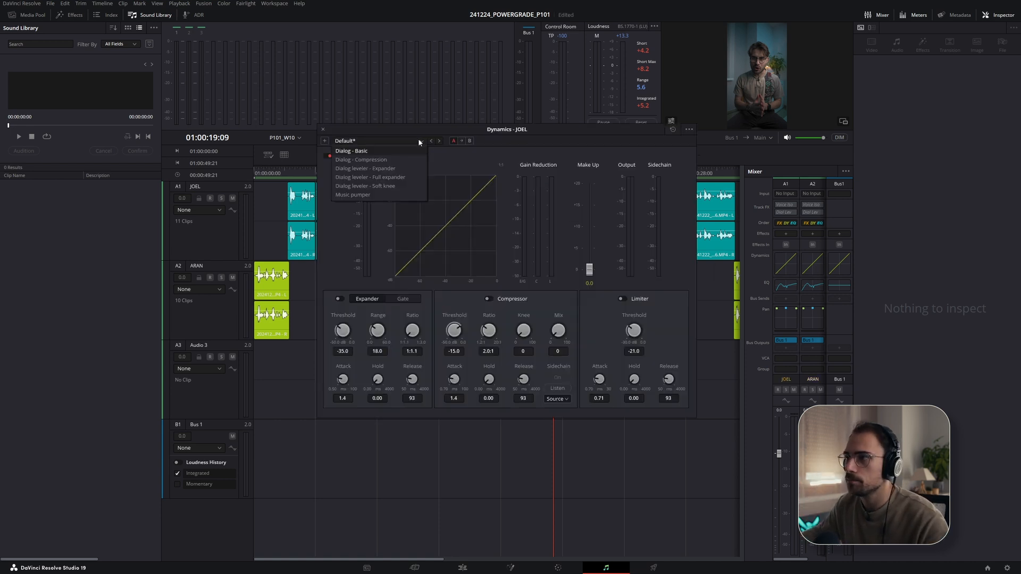
click(361, 140)
click(322, 129)
- Apply the Dialog leveler - Expander dynamics preset to the JOEL track and play from the start
key(Home)
key(space)
double_click(786, 264)
click(365, 143)
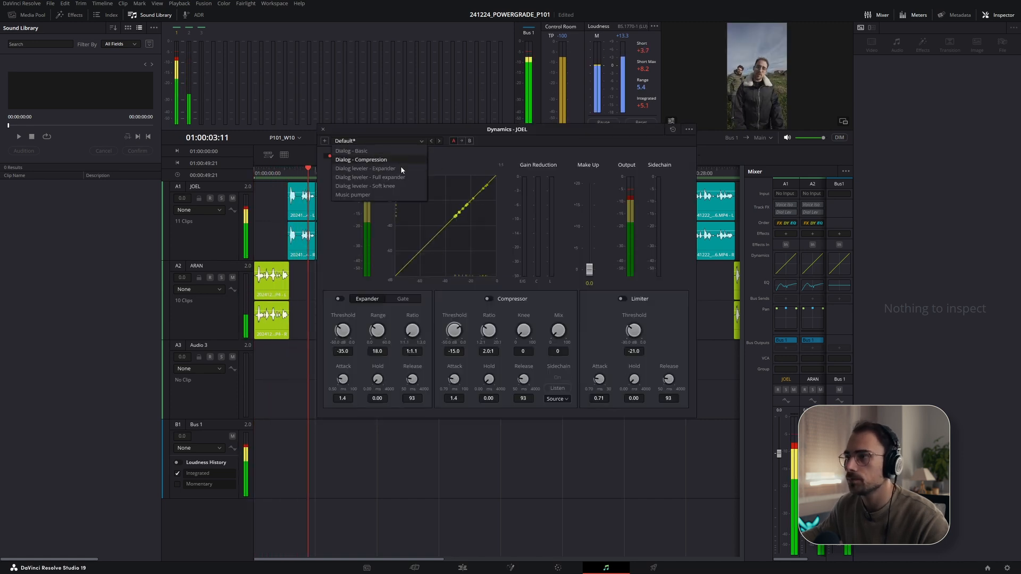
click(401, 168)
click(323, 130)
- Switch the JOEL track's dynamics preset to Dialog leveler - Soft knee
key(space)
double_click(785, 264)
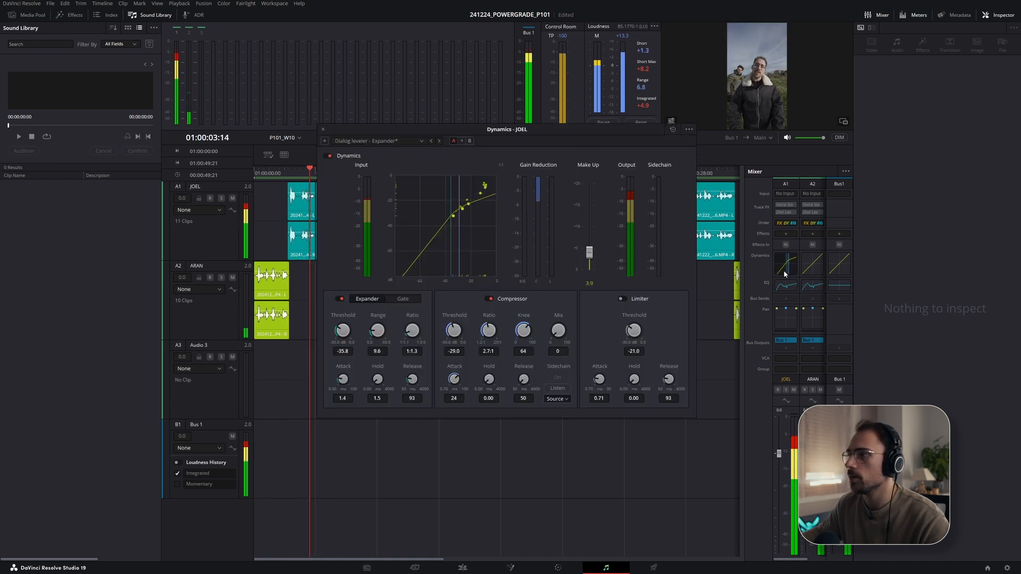
click(387, 141)
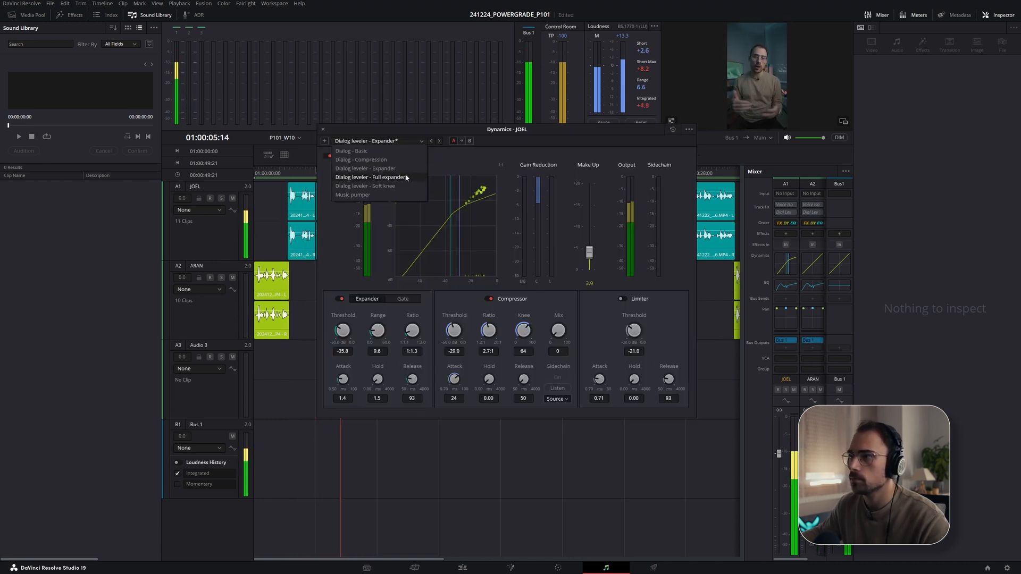
click(400, 187)
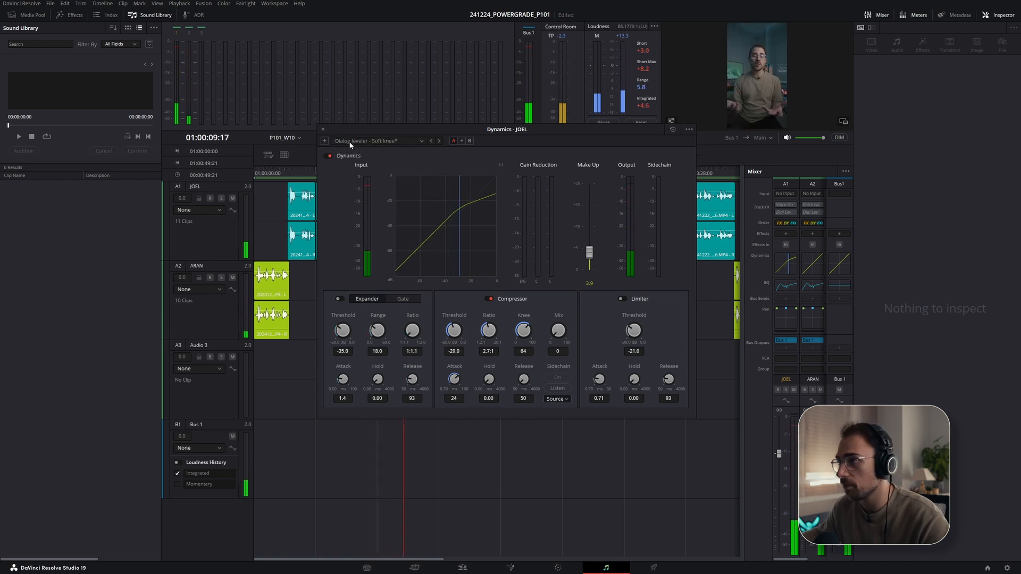
click(323, 129)
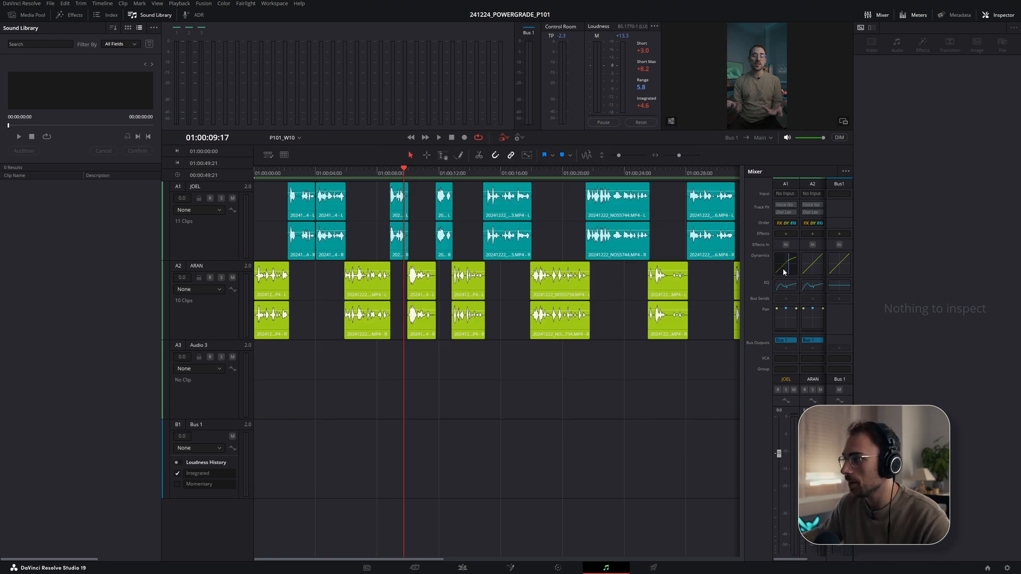
- Apply the Dialog leveler - Expander dynamics preset to the ARAN track
double_click(812, 264)
click(367, 140)
click(378, 169)
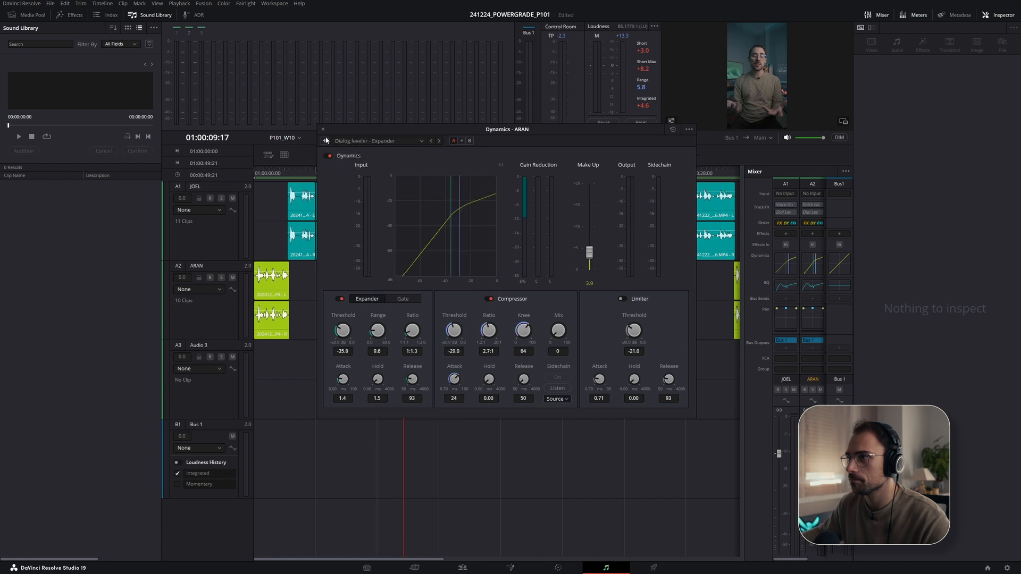
click(322, 129)
- Set the JOEL track's dynamics preset to Dialog leveler - Full expander and play back the opening
double_click(785, 265)
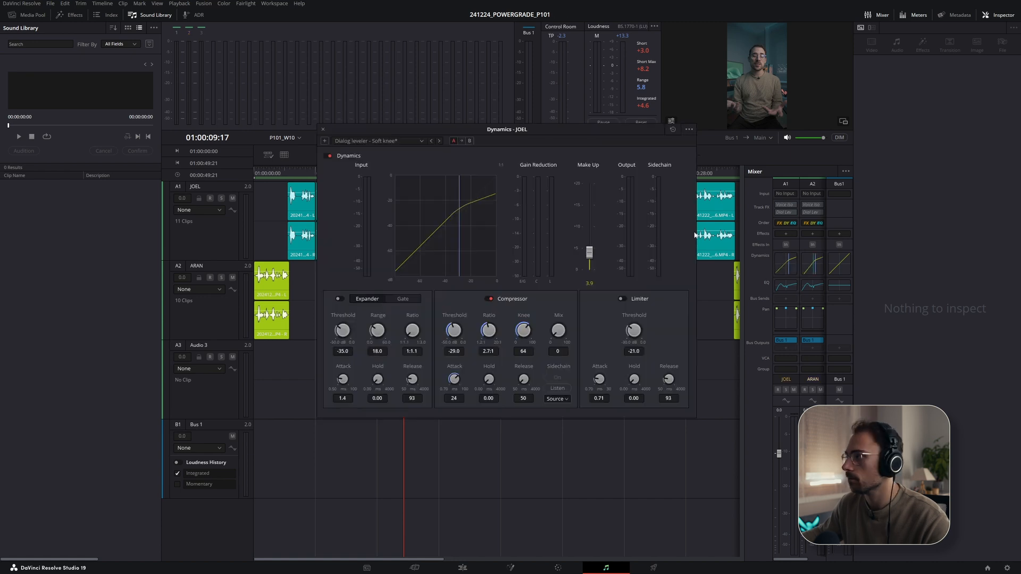
click(420, 140)
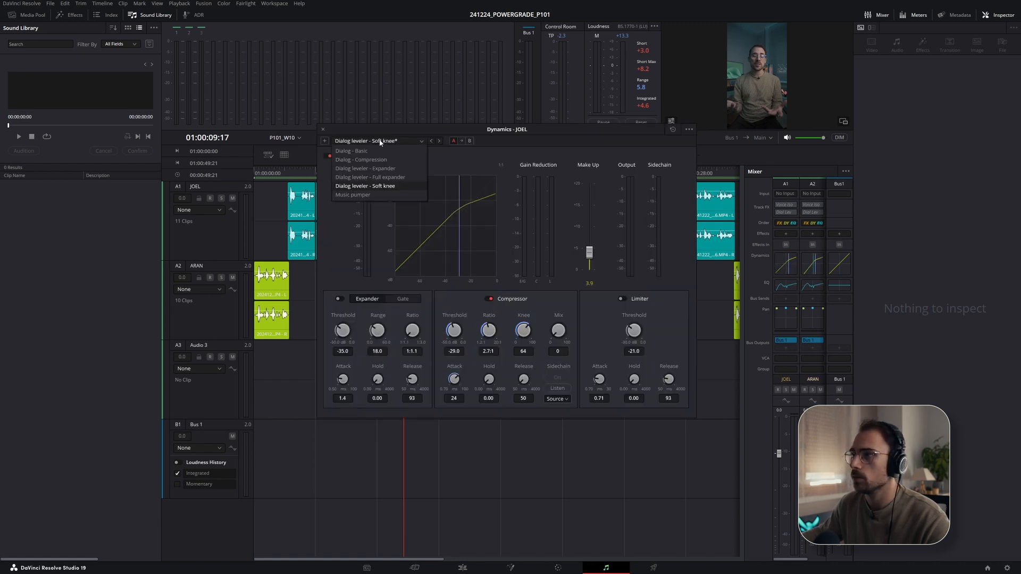
click(383, 175)
click(322, 129)
click(297, 169)
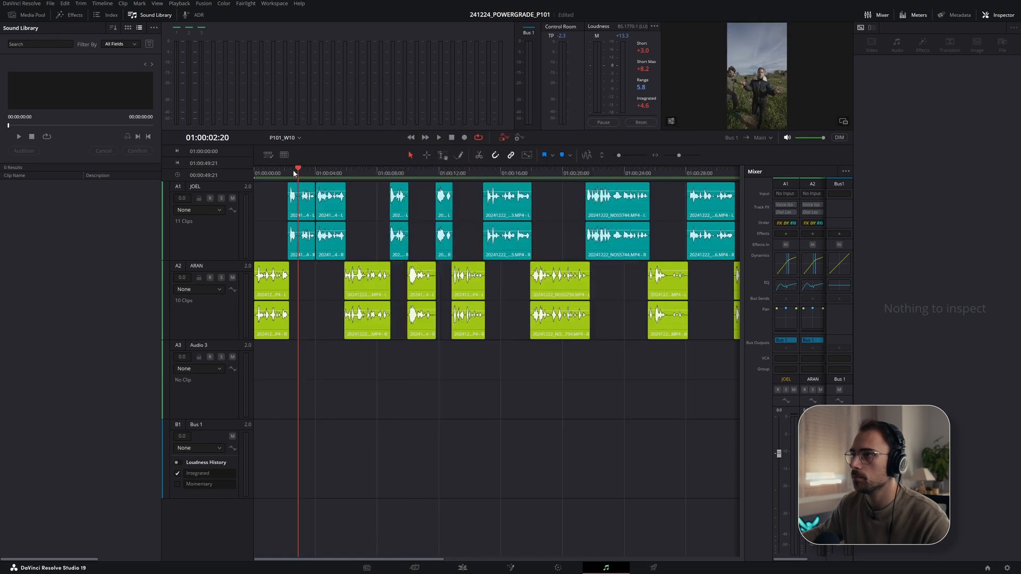
key(space)
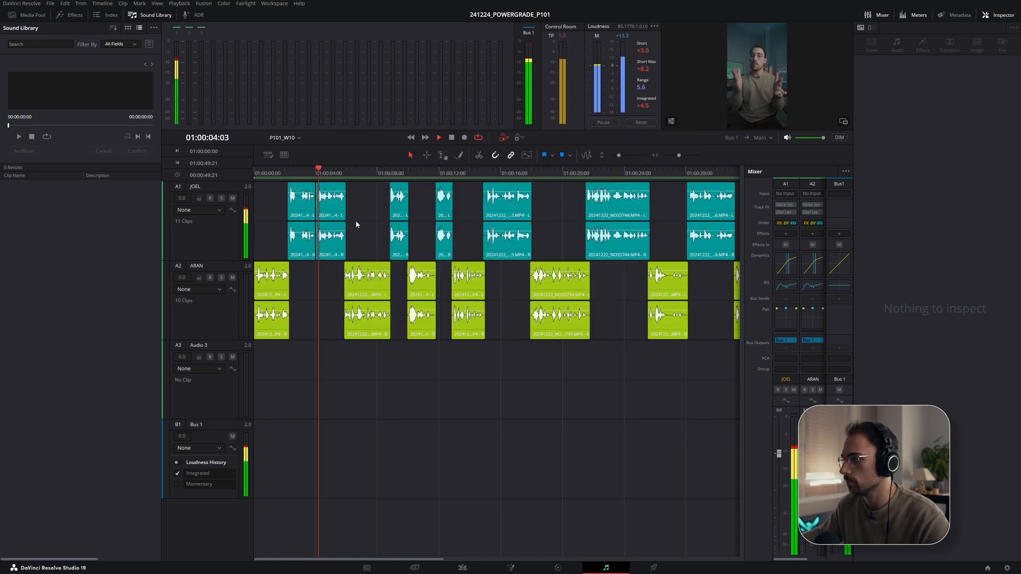
- Switch to the Edit page, return the playhead to the start and hide the Media Pool
click(462, 567)
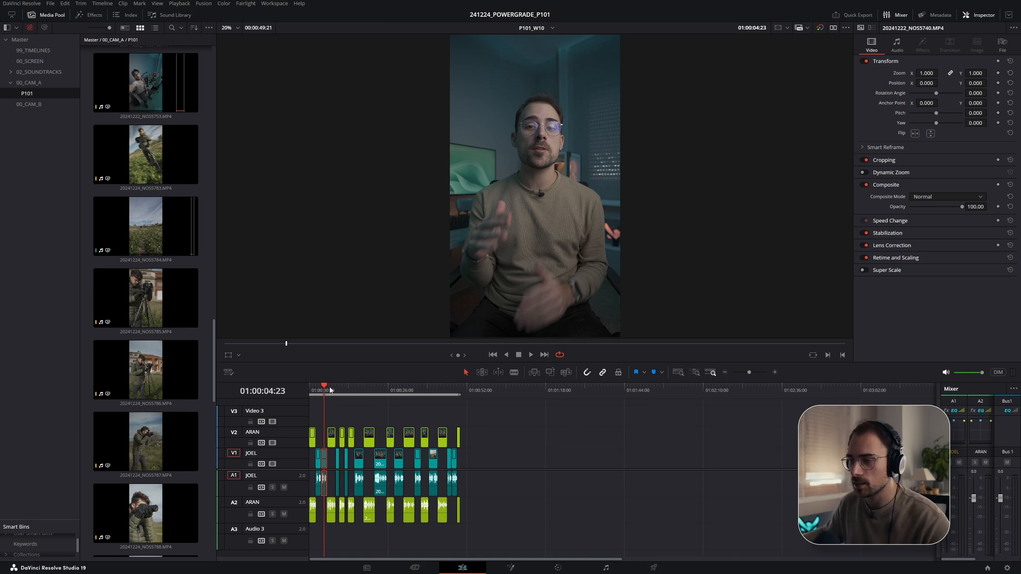
drag(328, 387, 278, 381)
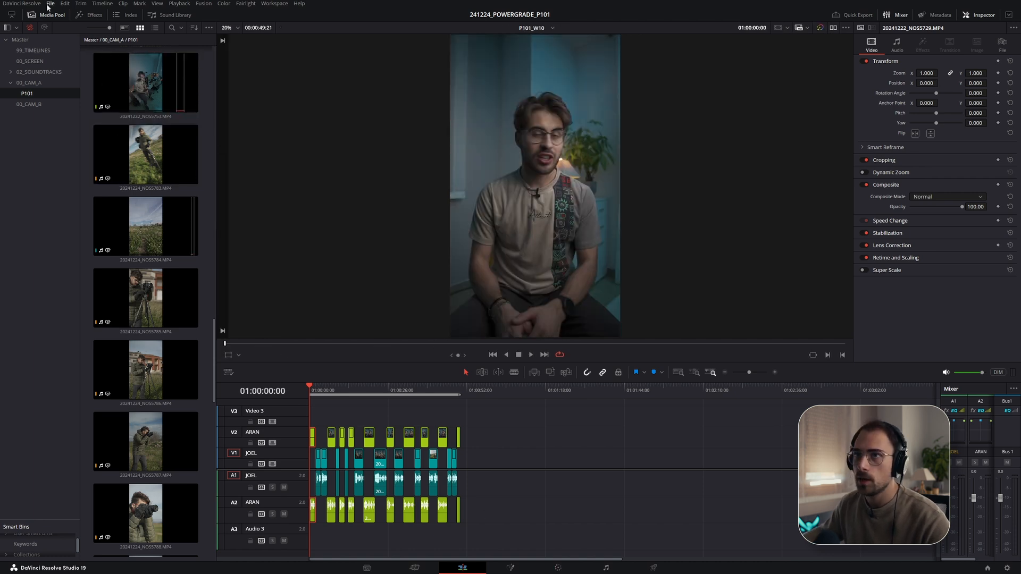
click(46, 17)
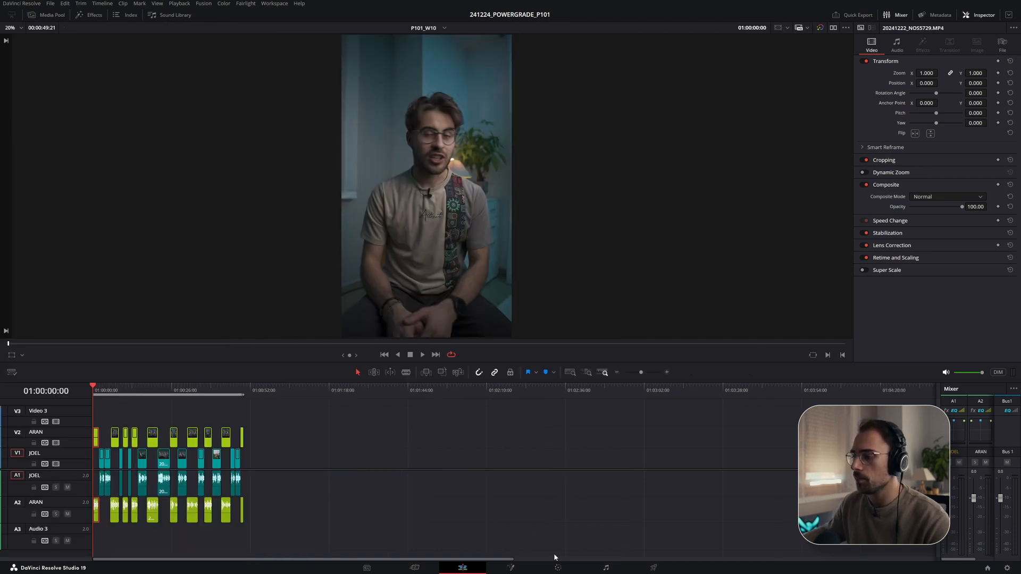
- Open the Color page and widen the node editor area
click(558, 567)
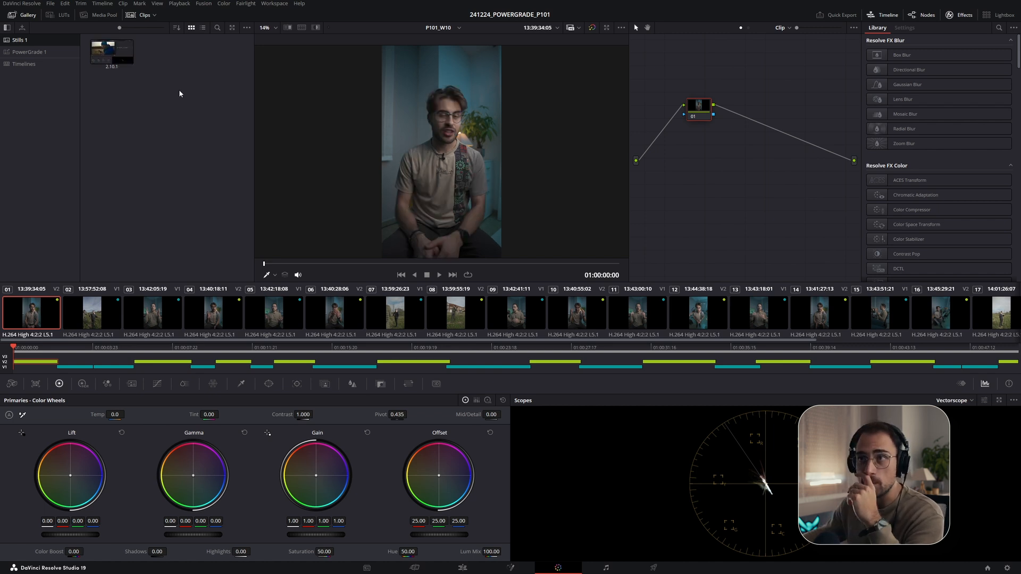
drag(628, 204, 521, 204)
- Browse the grade stills in the PowerGrade 1 and Stills 1 gallery albums
click(46, 52)
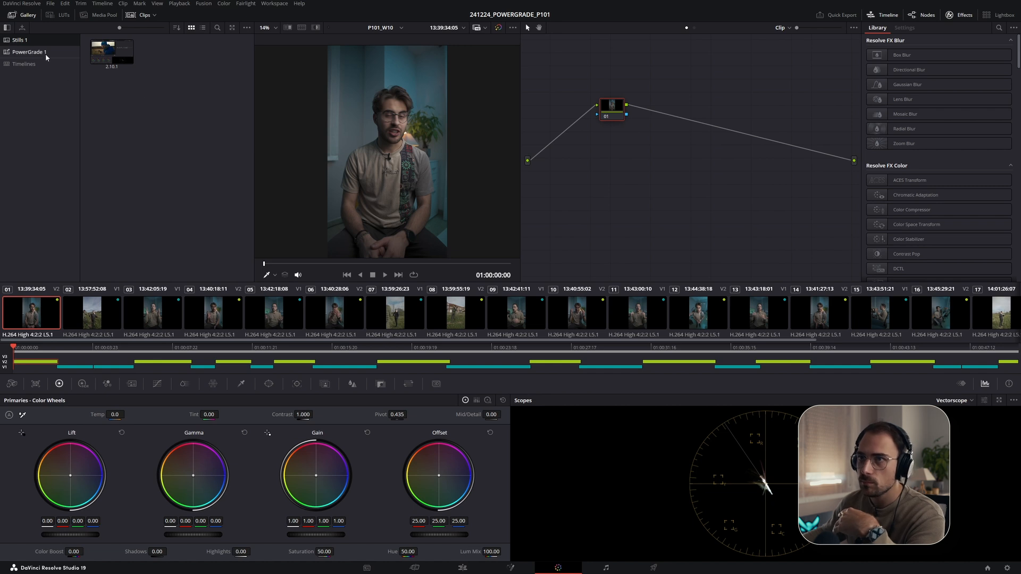
scroll(211, 85, down, 2)
scroll(159, 159, up, 2)
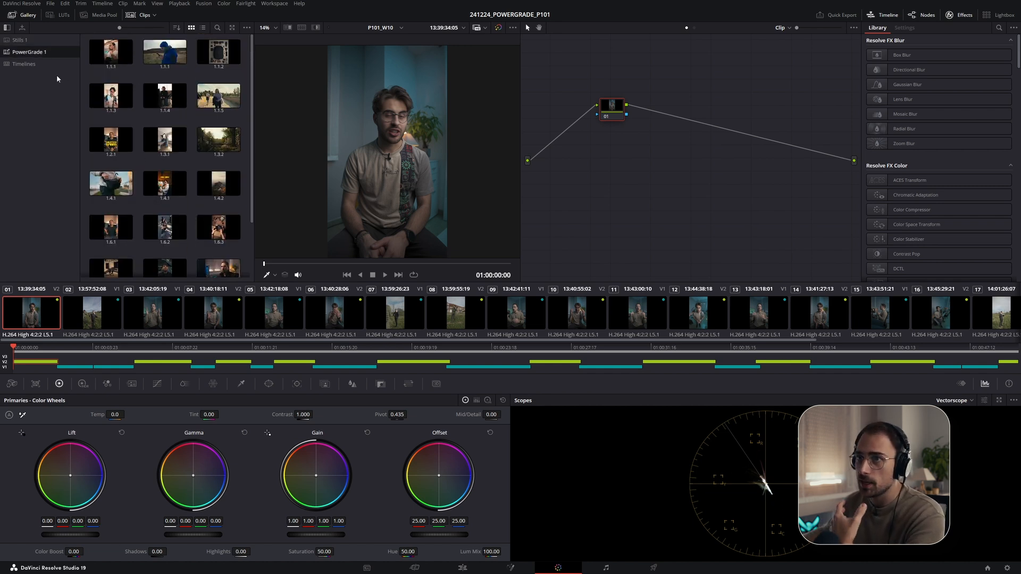
click(21, 40)
click(113, 55)
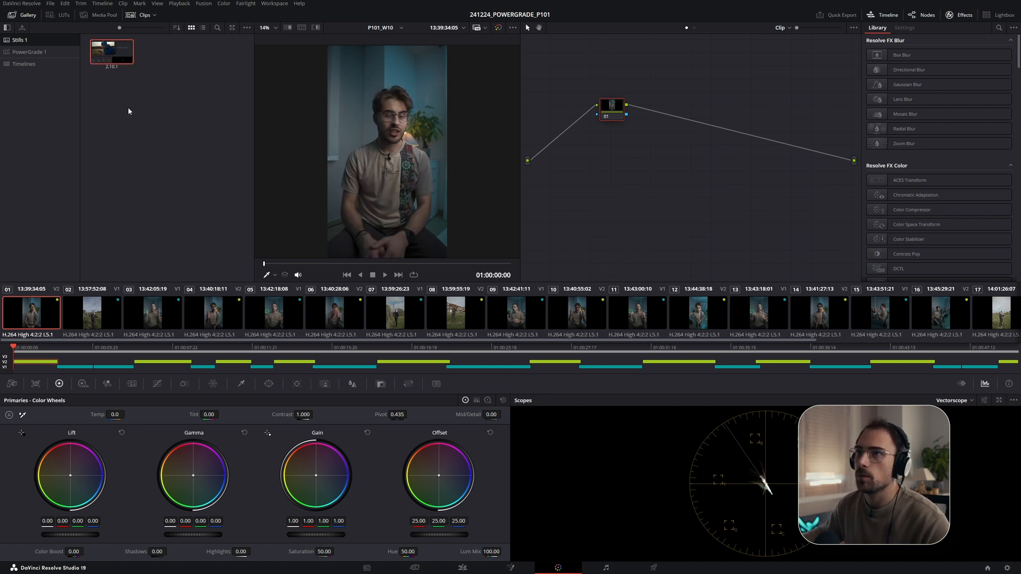
click(30, 51)
scroll(140, 116, down, 5)
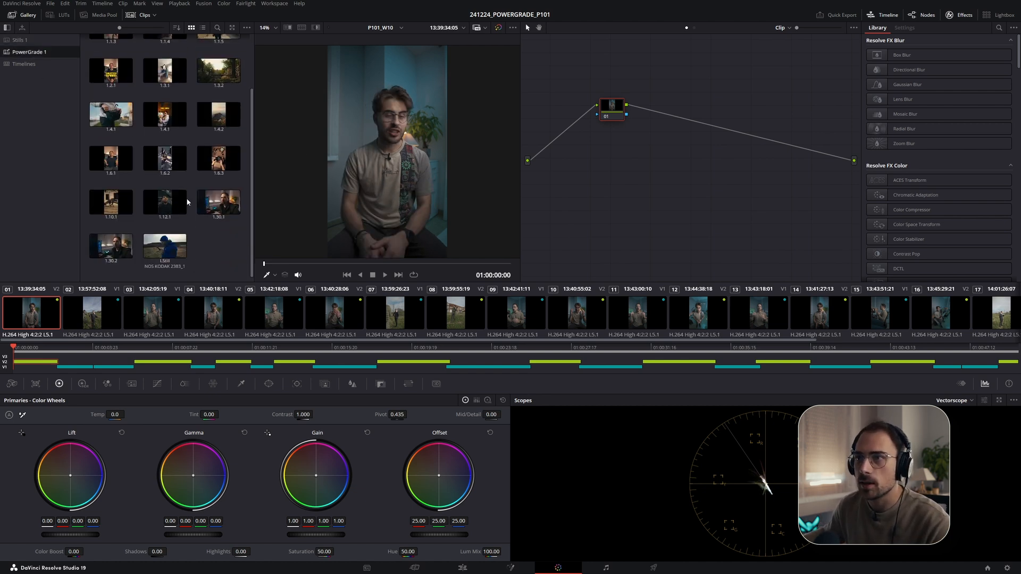
scroll(188, 202, up, 3)
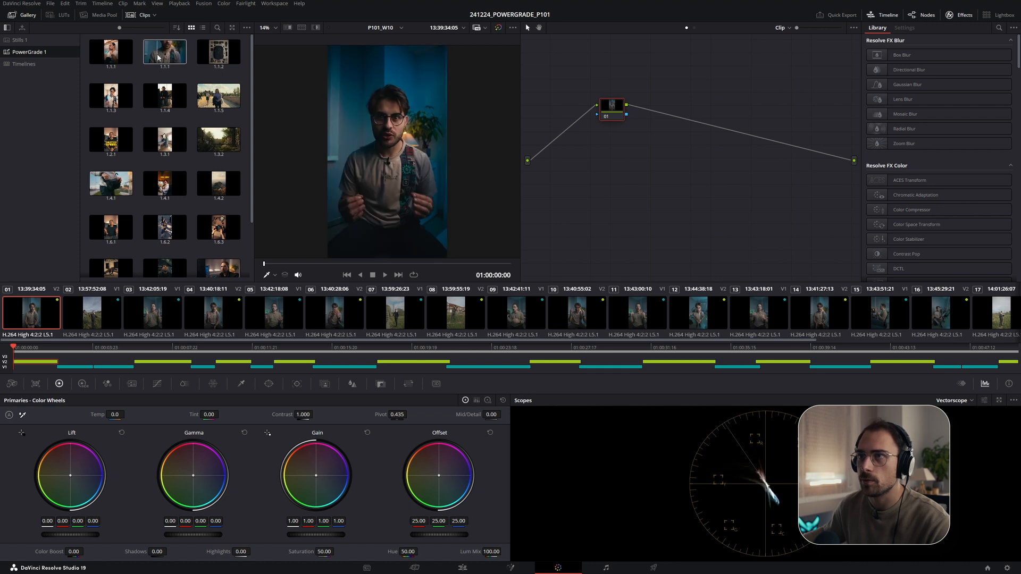
- Reset all grades and nodes on the first clip and apply the selected PowerGrade still's grade to it
drag(158, 57, 474, 155)
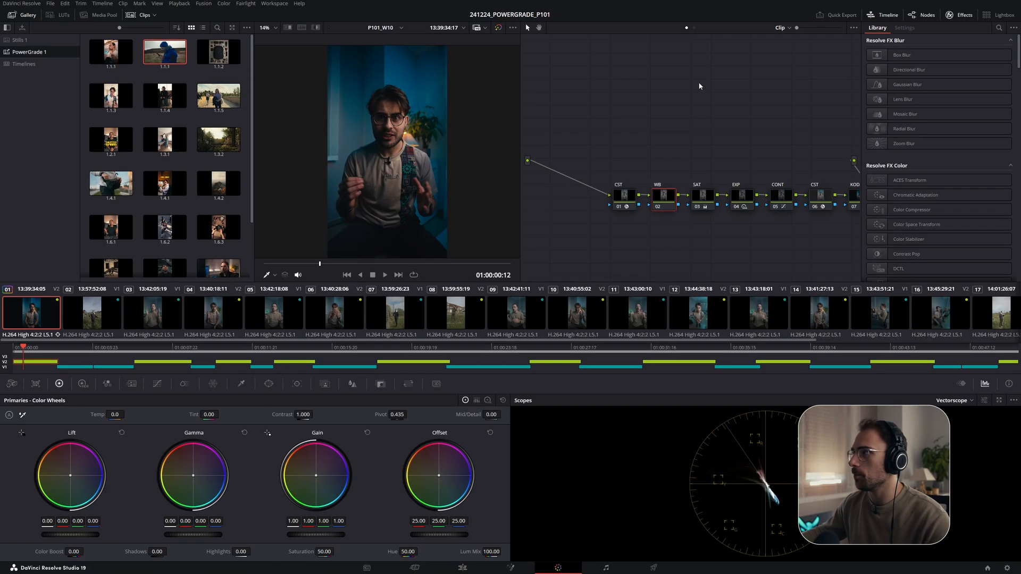
right_click(701, 86)
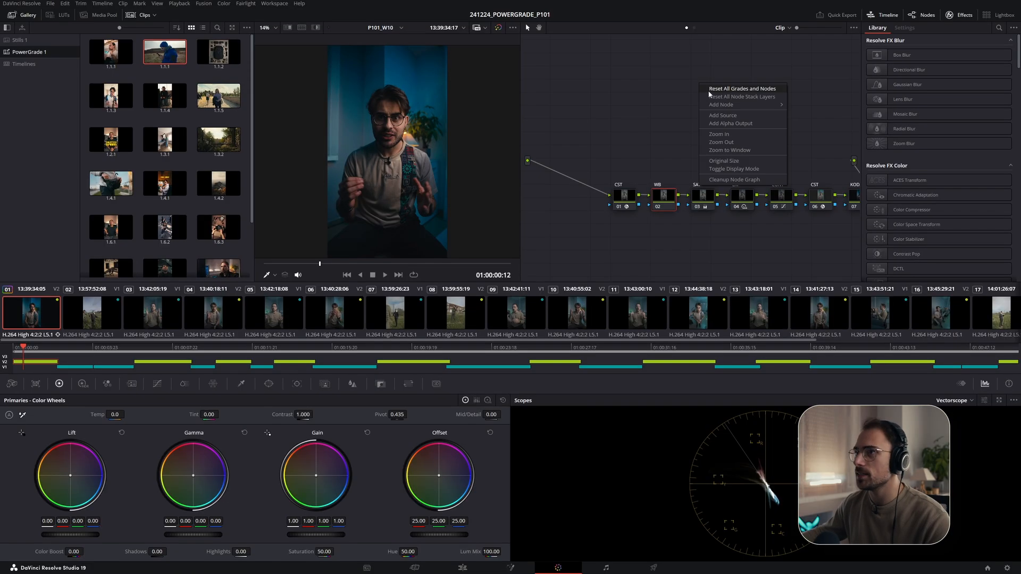
click(713, 89)
right_click(167, 47)
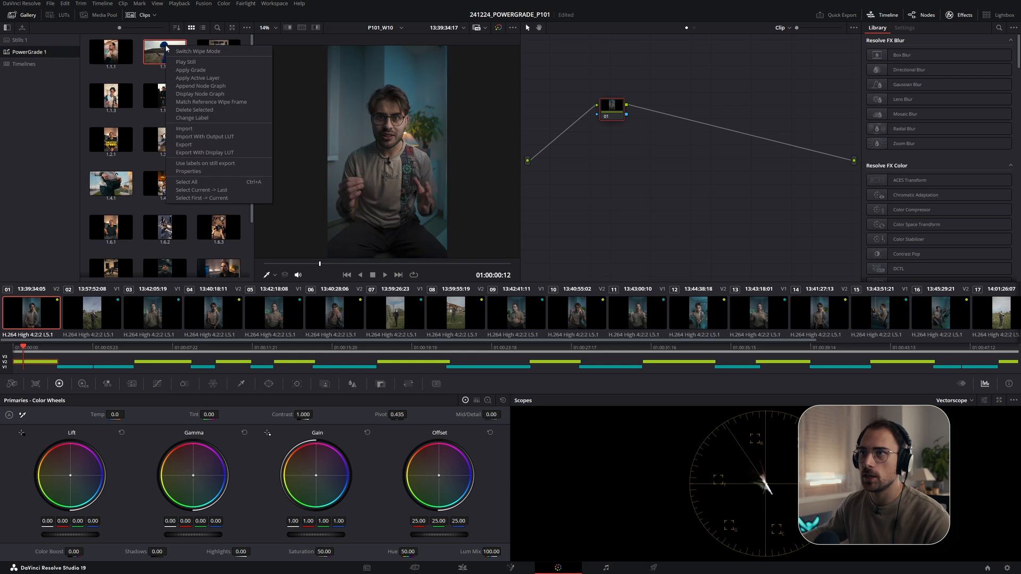
click(196, 70)
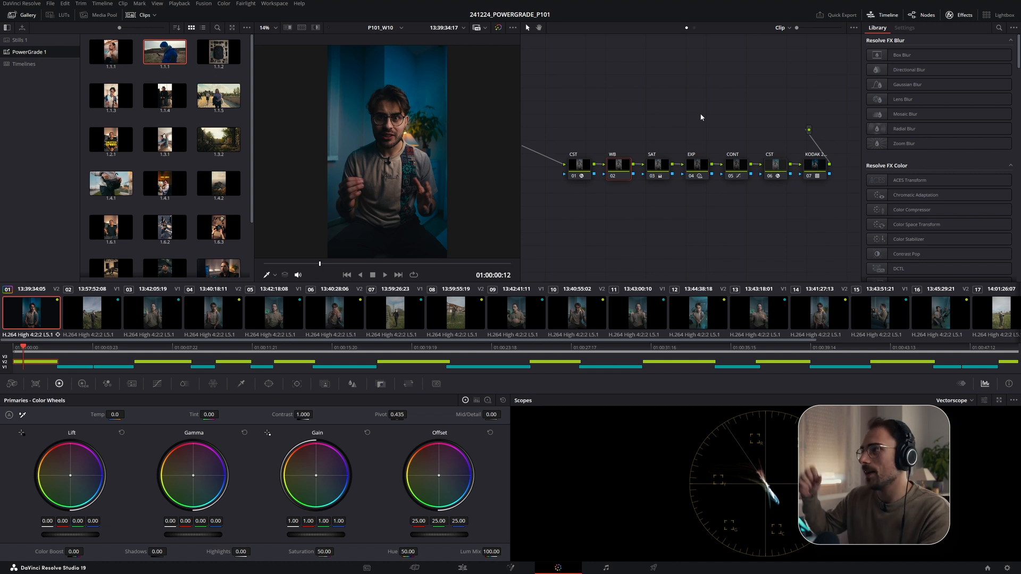
- Select the EXP node and switch the scope display to Waveform
click(658, 170)
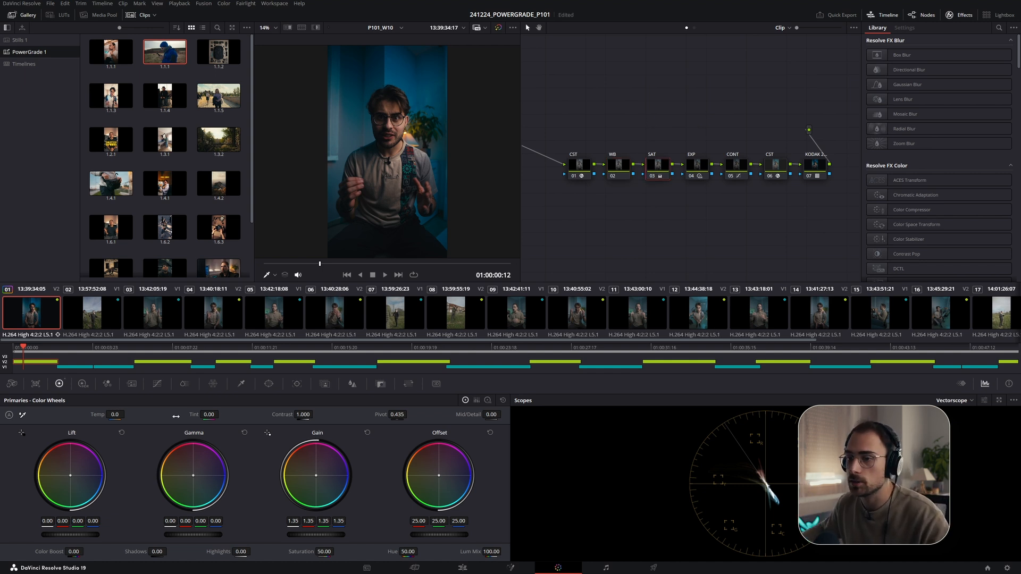
click(694, 167)
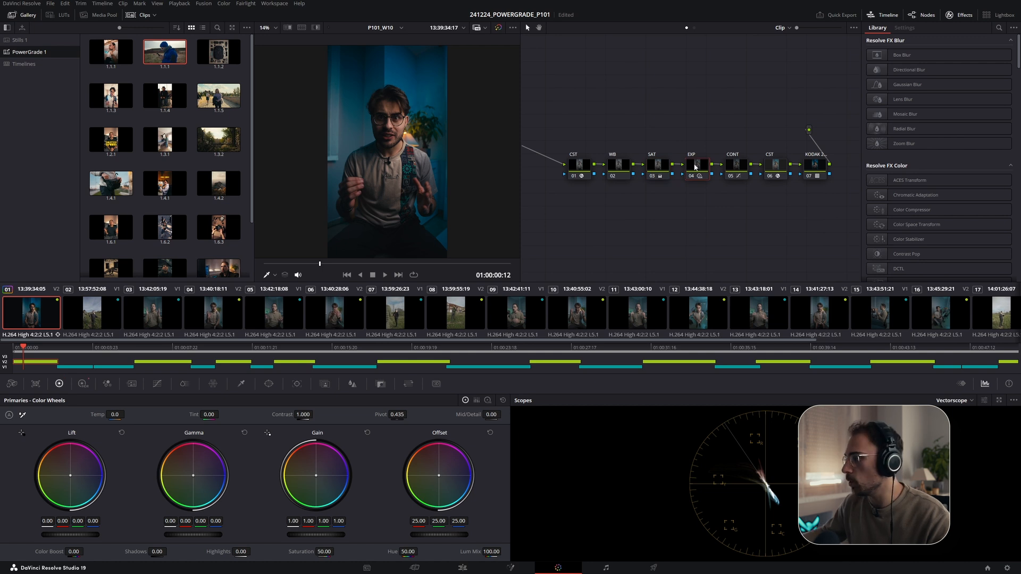
click(955, 401)
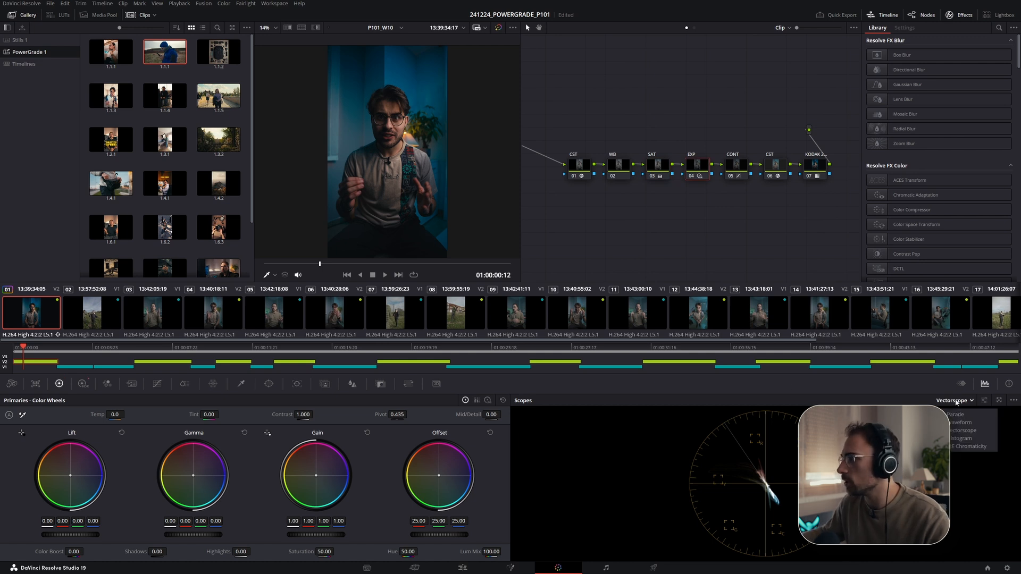
click(967, 426)
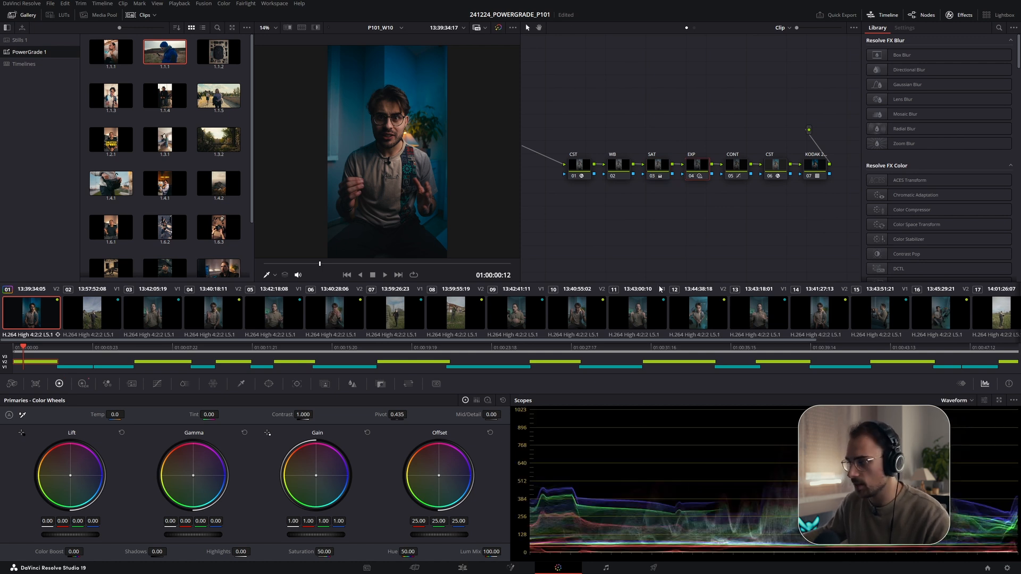
- Toggle the grade bypass on and off to compare the graded and ungraded image
key(shift+d)
key(shift+d)
key(shift+d)
key(shift+d)
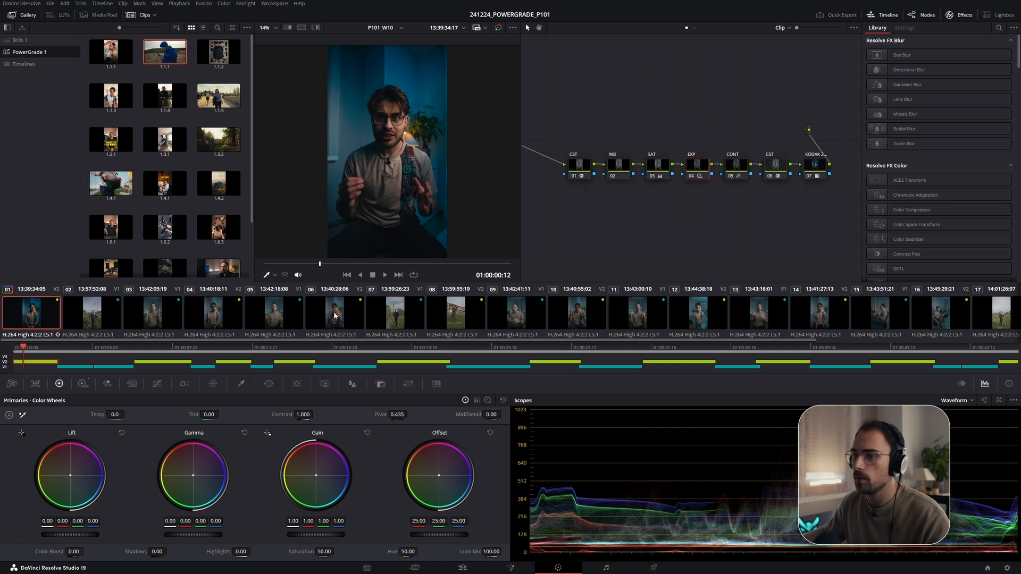
- In the EXP node's HDR wheels, set the Global exposure to -0.34
click(82, 383)
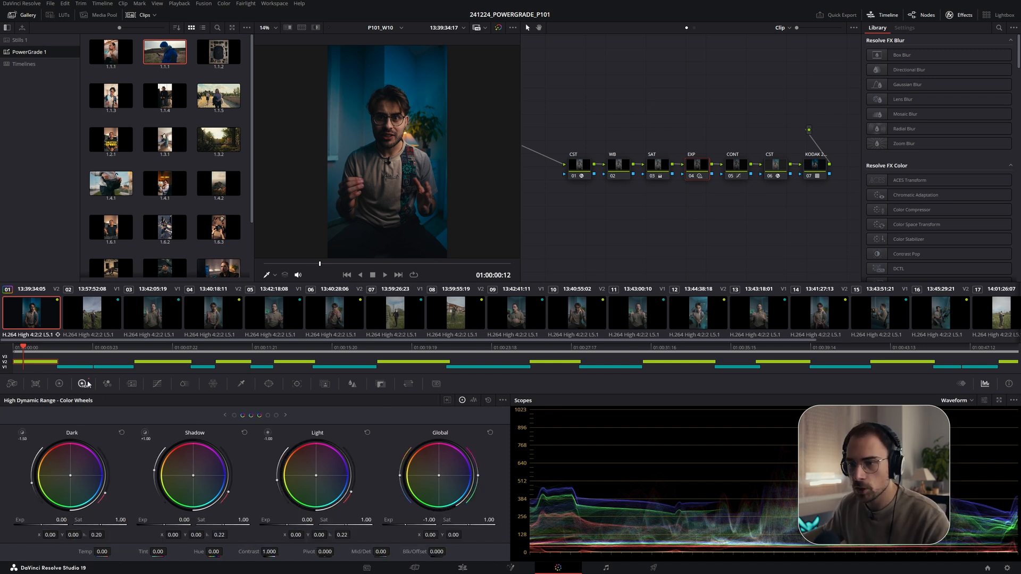
click(427, 520)
drag(421, 520, 489, 520)
scroll(404, 116, up, 3)
scroll(404, 116, up, 4)
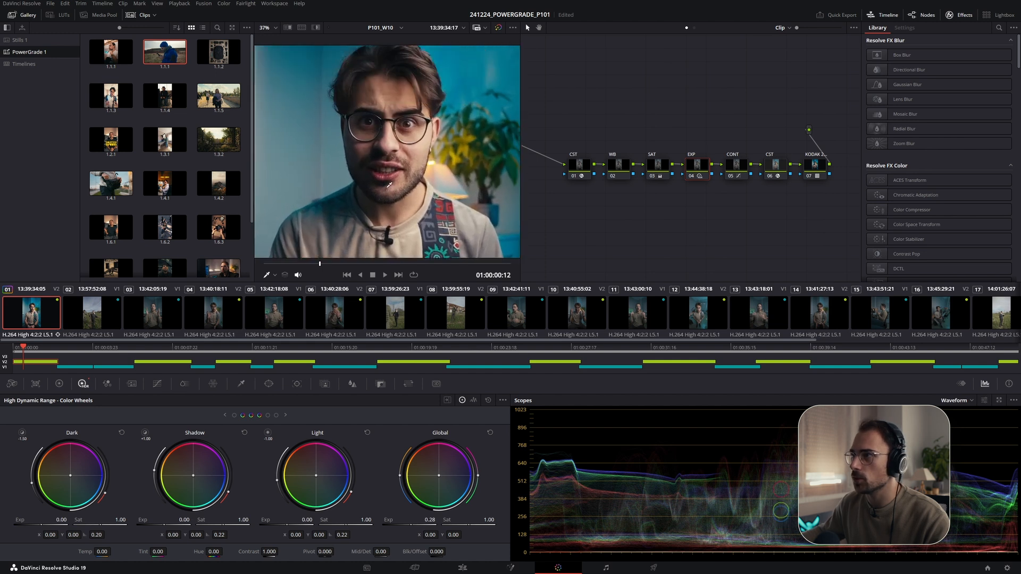
drag(428, 520, 398, 520)
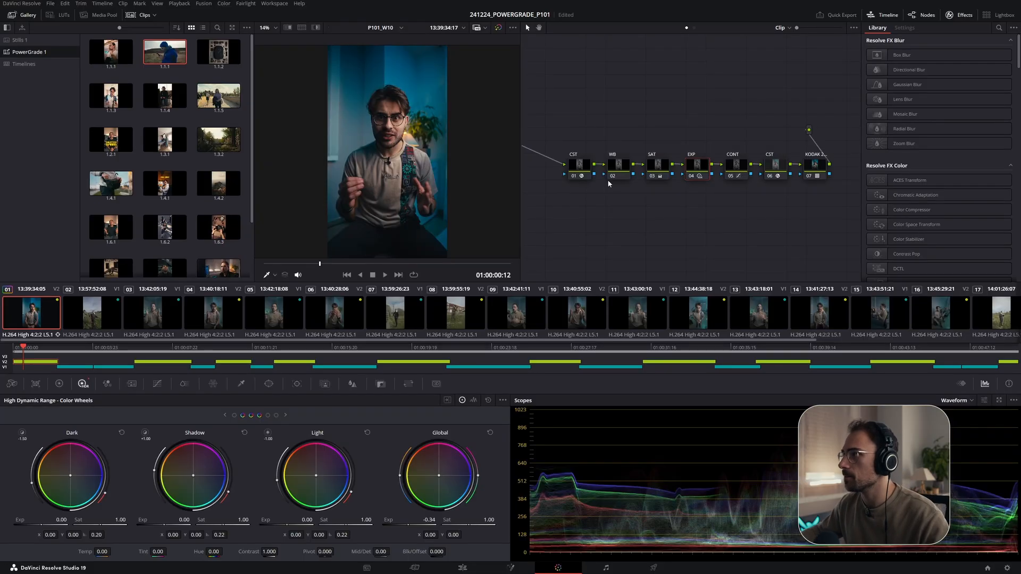
- Inspect the CONT node's custom curves, then return to the EXP node's HDR wheels
click(736, 164)
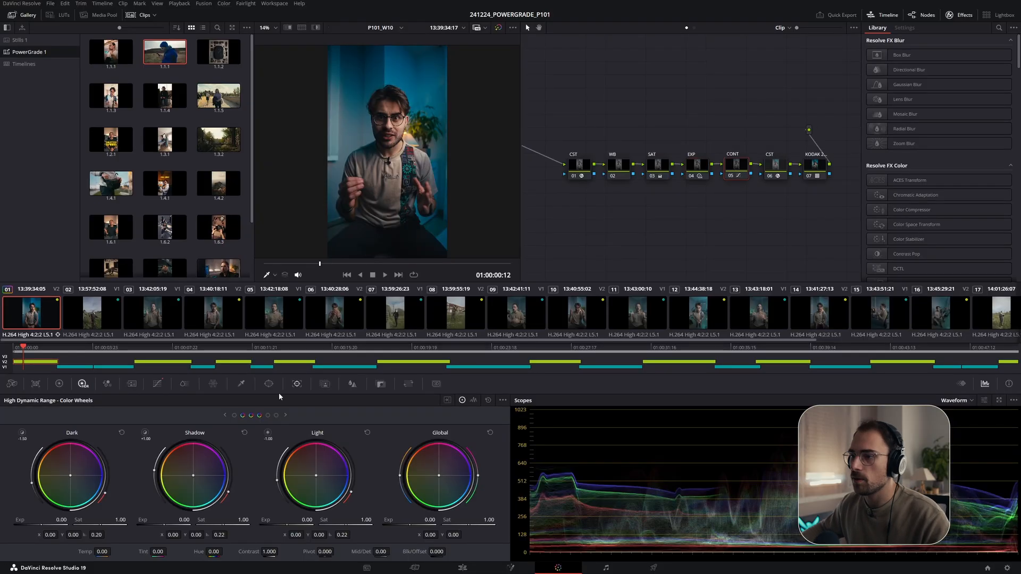
click(157, 384)
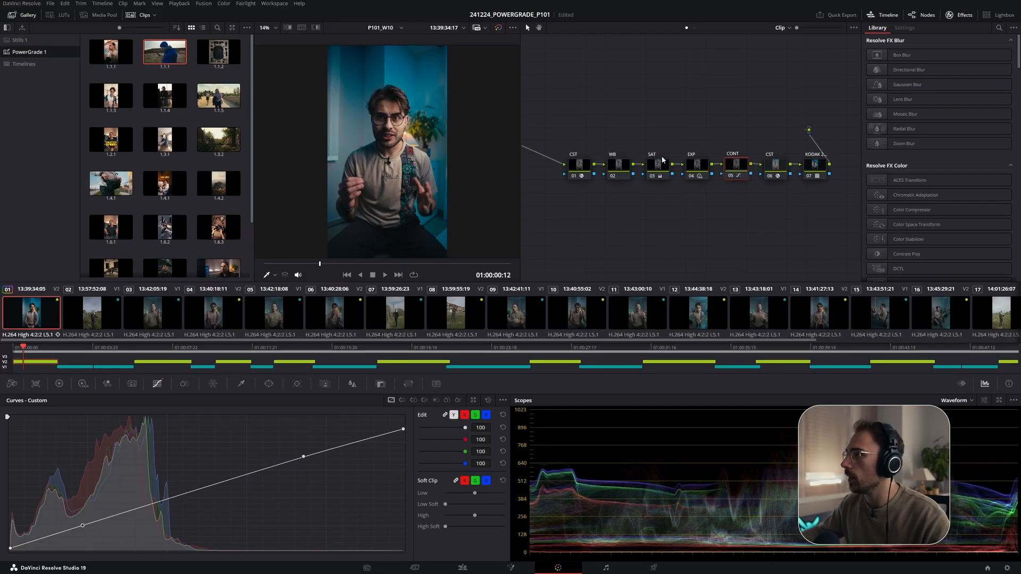
click(697, 167)
click(82, 383)
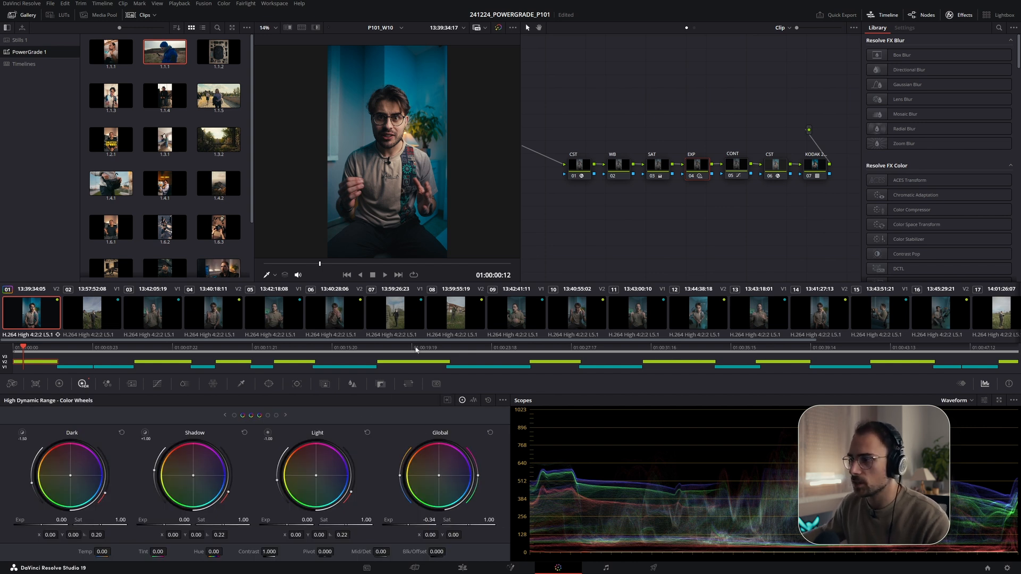
- Show the Highlight zone wheel and lower Highlight exposure to -0.23 and Light exposure to -0.35
click(267, 434)
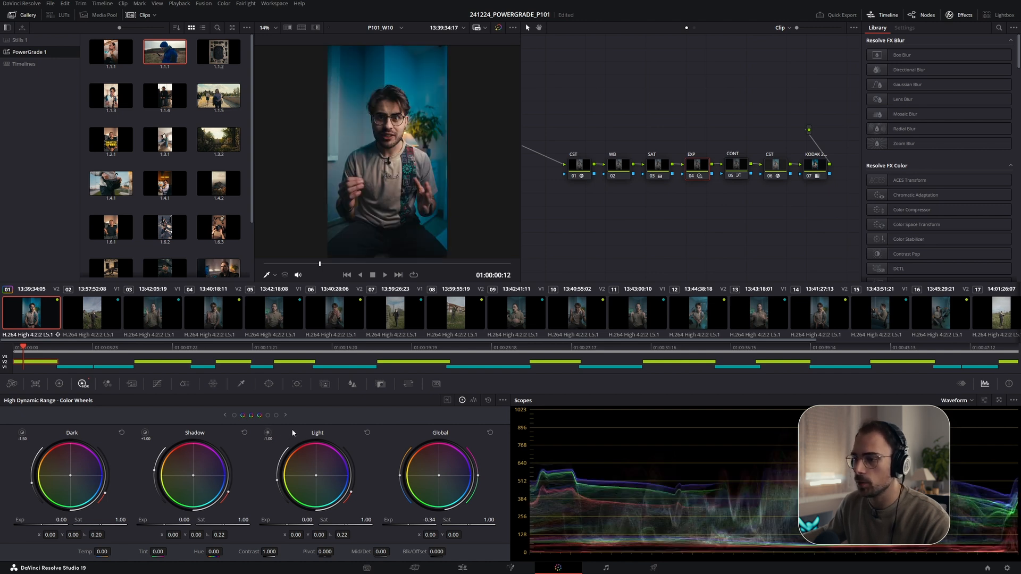
click(268, 416)
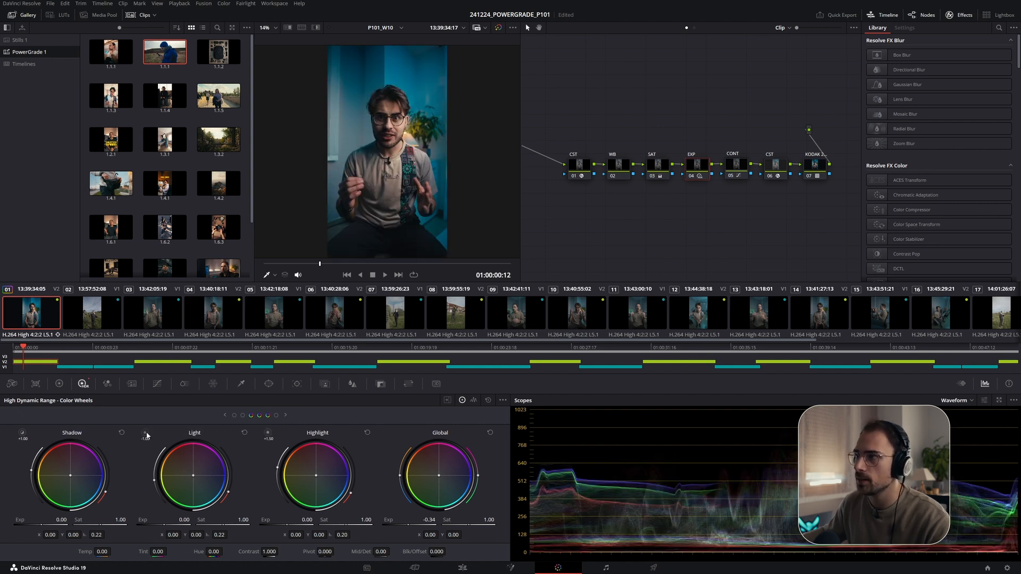
click(268, 433)
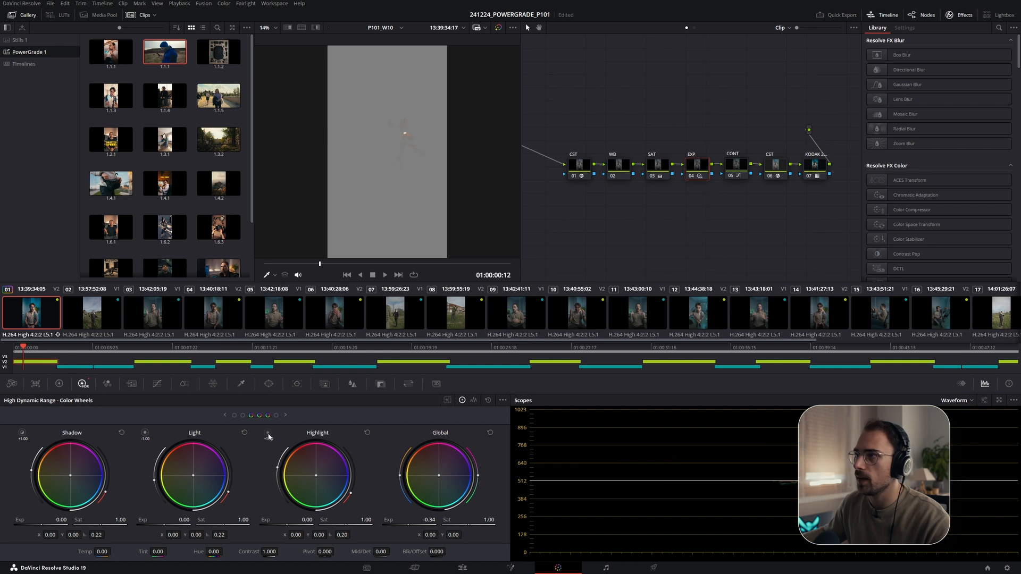
drag(307, 520, 295, 520)
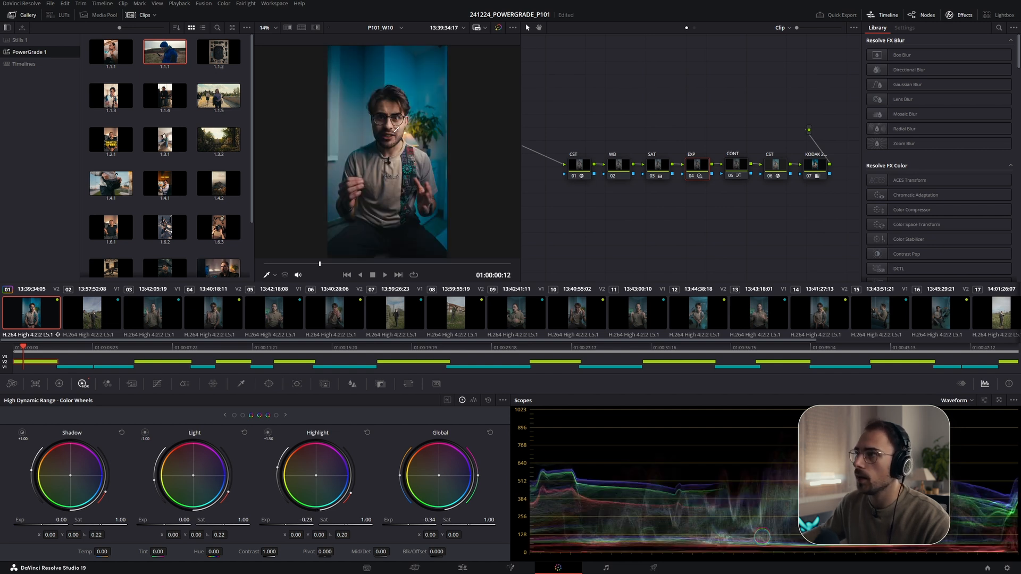
scroll(387, 145, up, 5)
drag(183, 520, 165, 520)
key(shift+z)
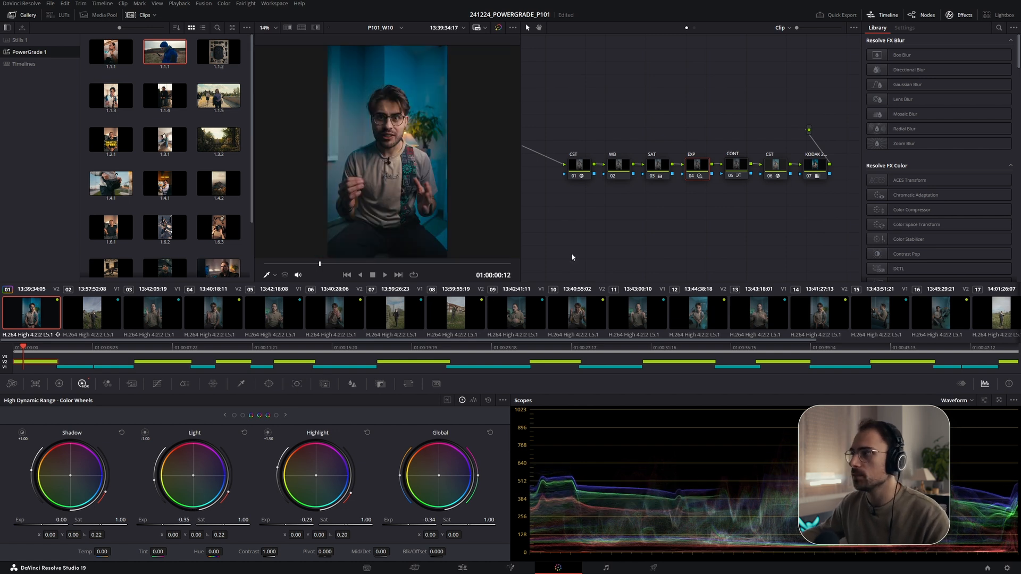
- Switch the scope to Vectorscope, select the WB node and open its Primaries color wheels
click(943, 402)
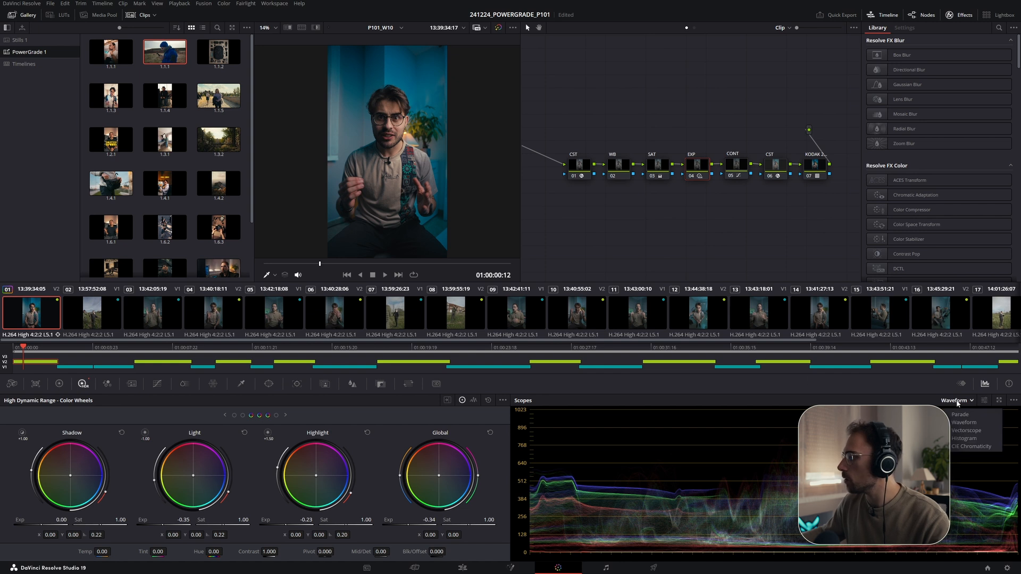
click(968, 430)
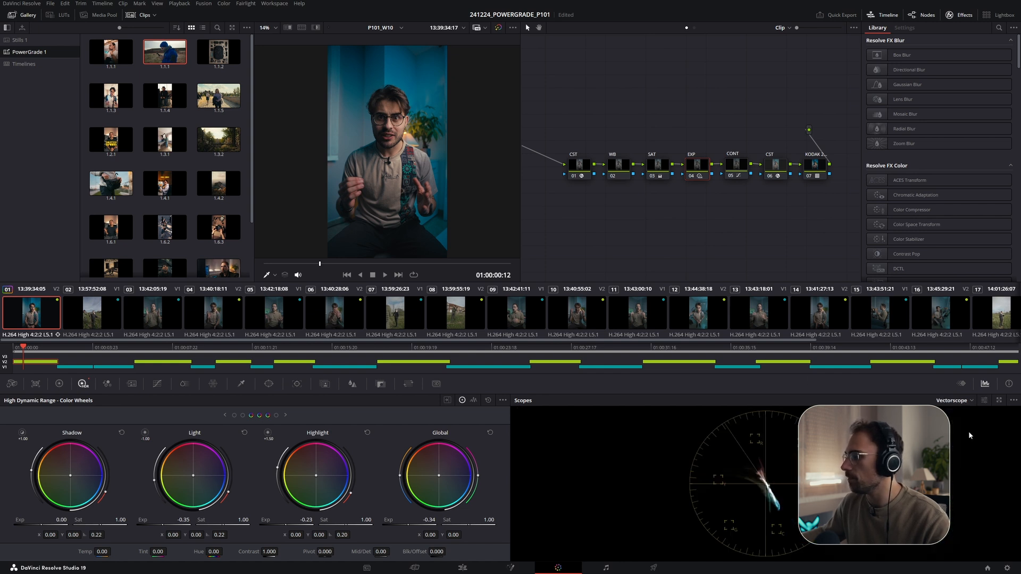
click(620, 168)
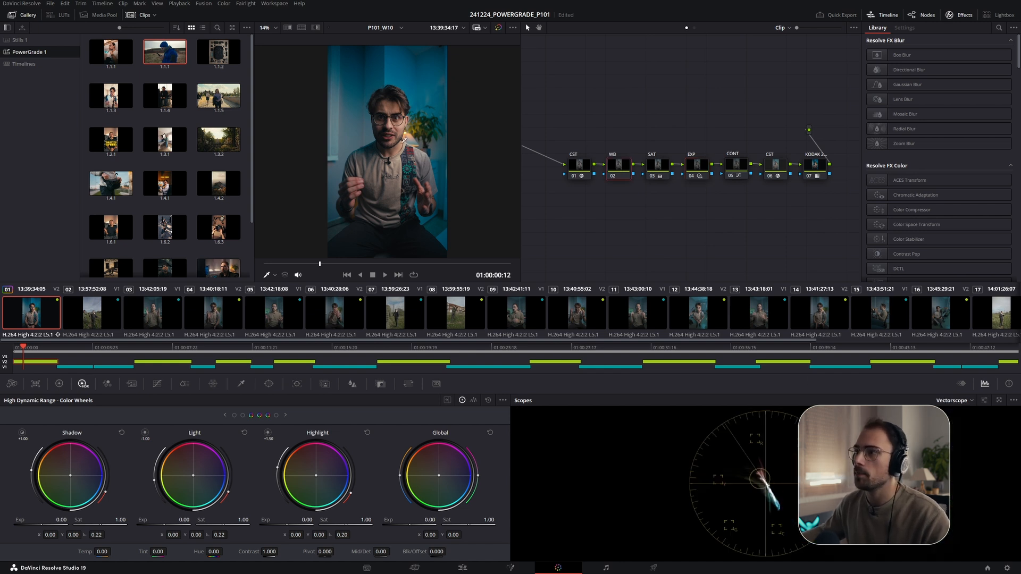
scroll(404, 139, up, 8)
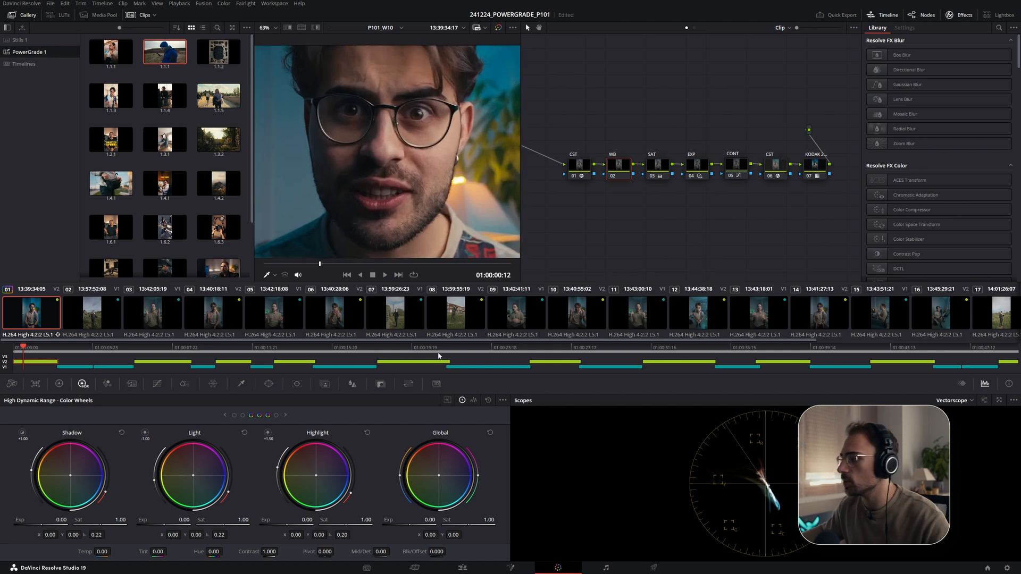
click(59, 384)
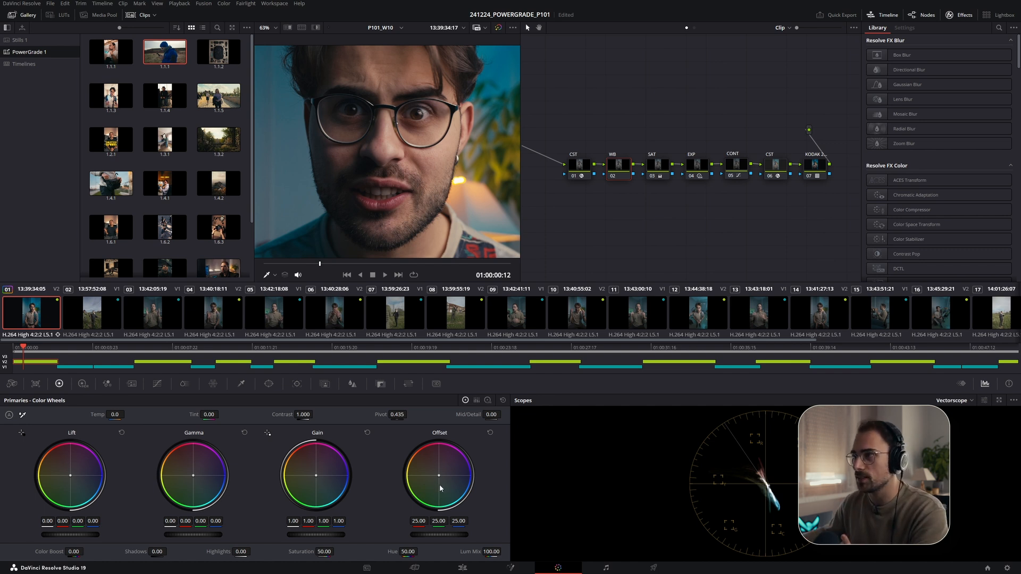
scroll(381, 169, up, 8)
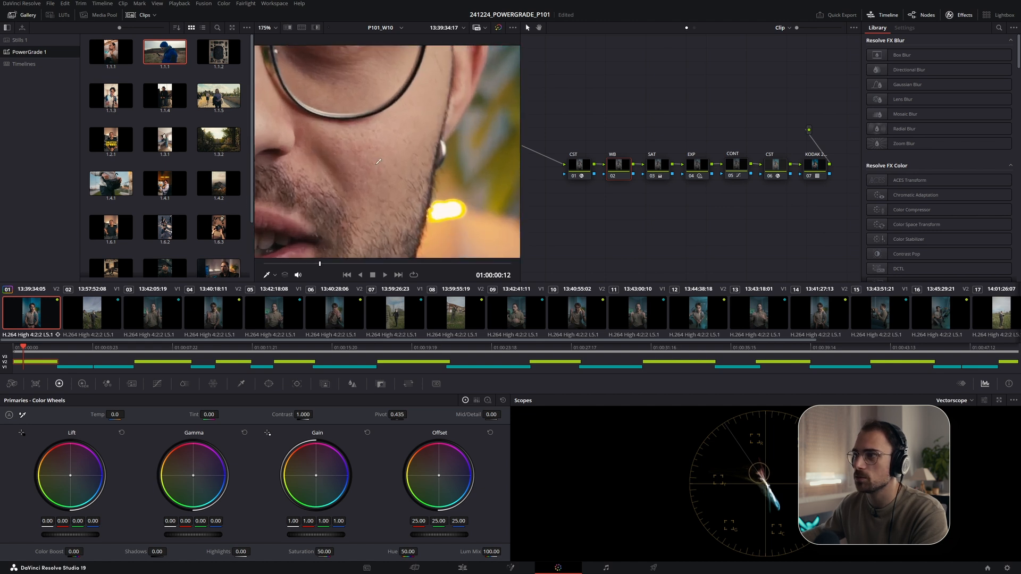
scroll(382, 169, down, 10)
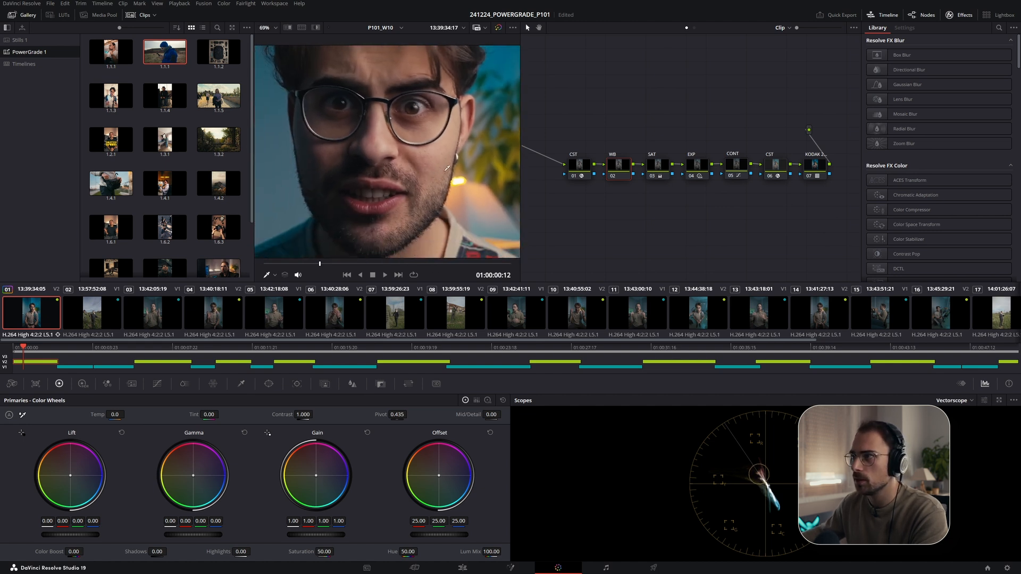
scroll(440, 197, down, 1)
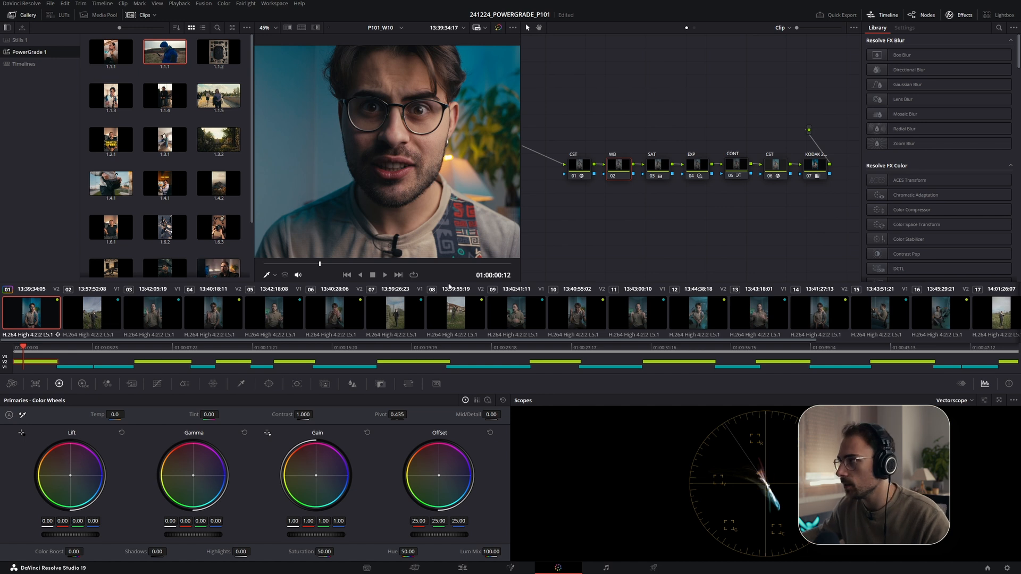
- Try a slight Offset color shift on the WB node, then reset the Offset wheel
drag(439, 476, 441, 476)
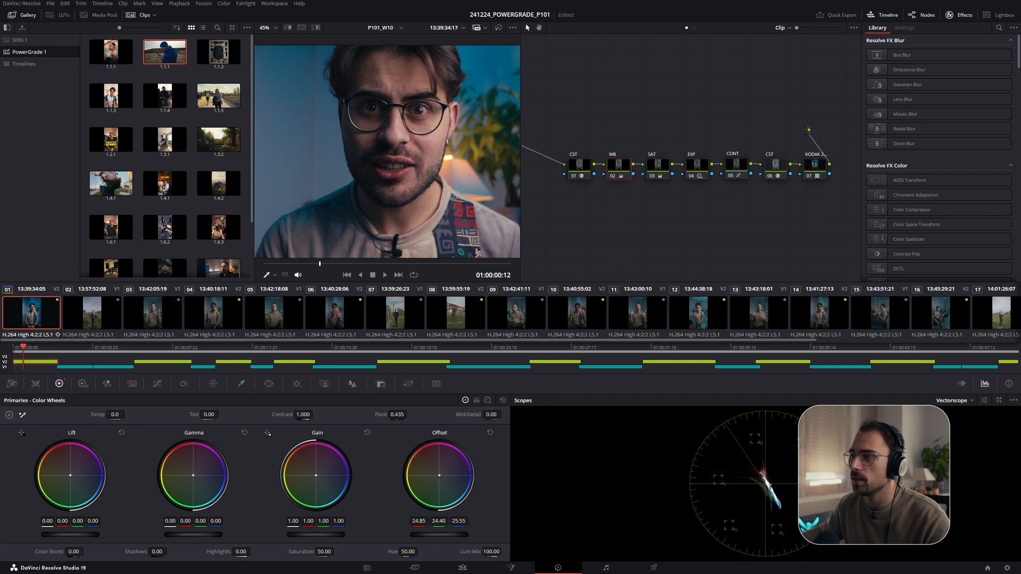
click(490, 433)
scroll(397, 190, up, 5)
scroll(398, 190, up, 2)
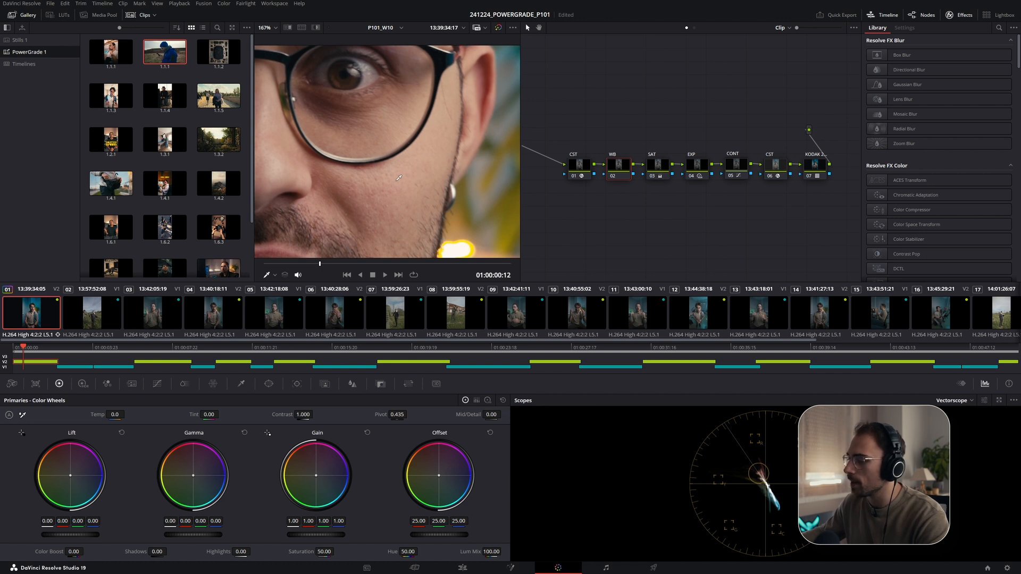
scroll(399, 178, down, 4)
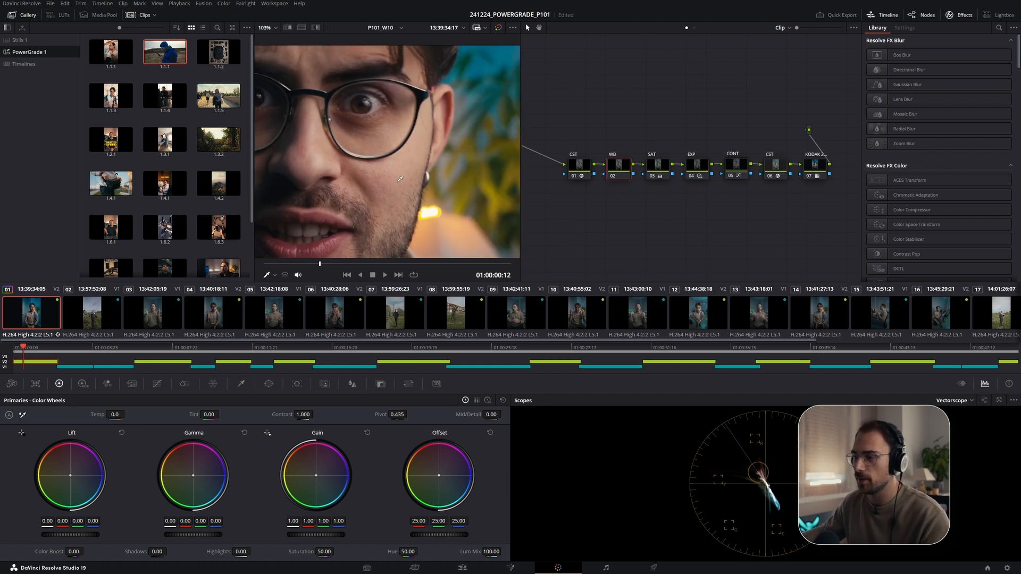
key(shift+z)
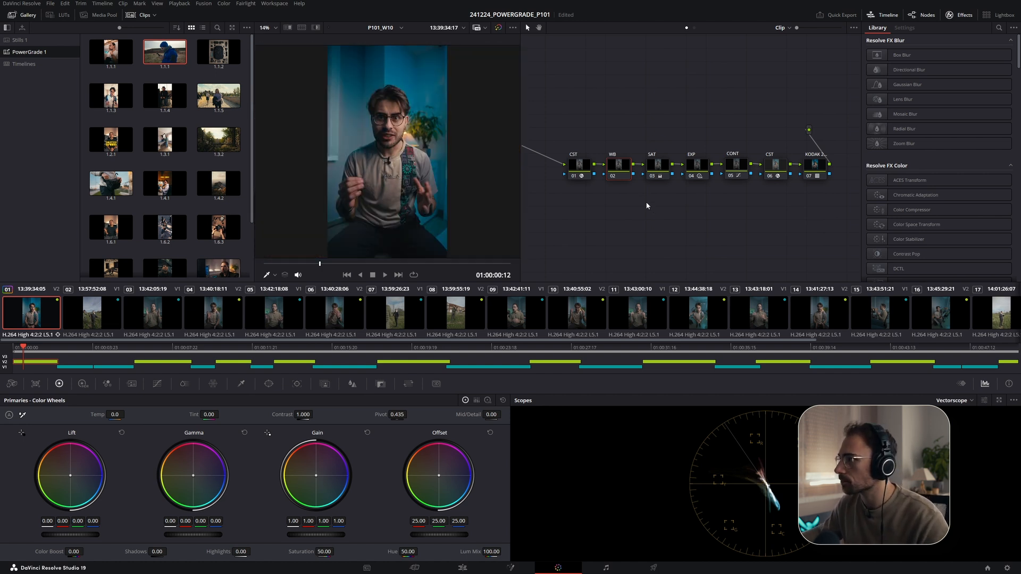
- Select the SAT node and check its Color Space setting in the node's context menu
click(656, 178)
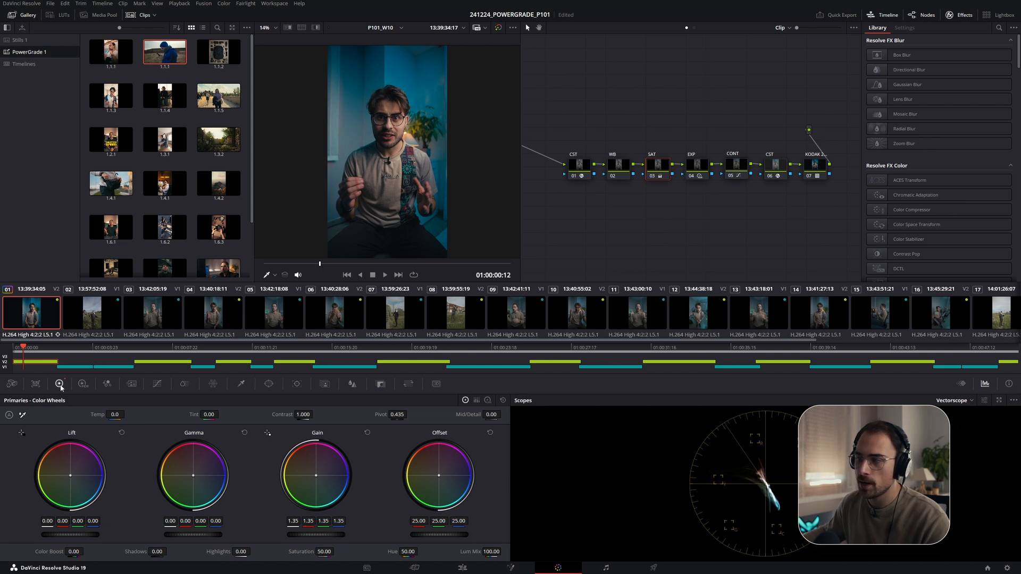
right_click(661, 170)
mouse_move(708, 265)
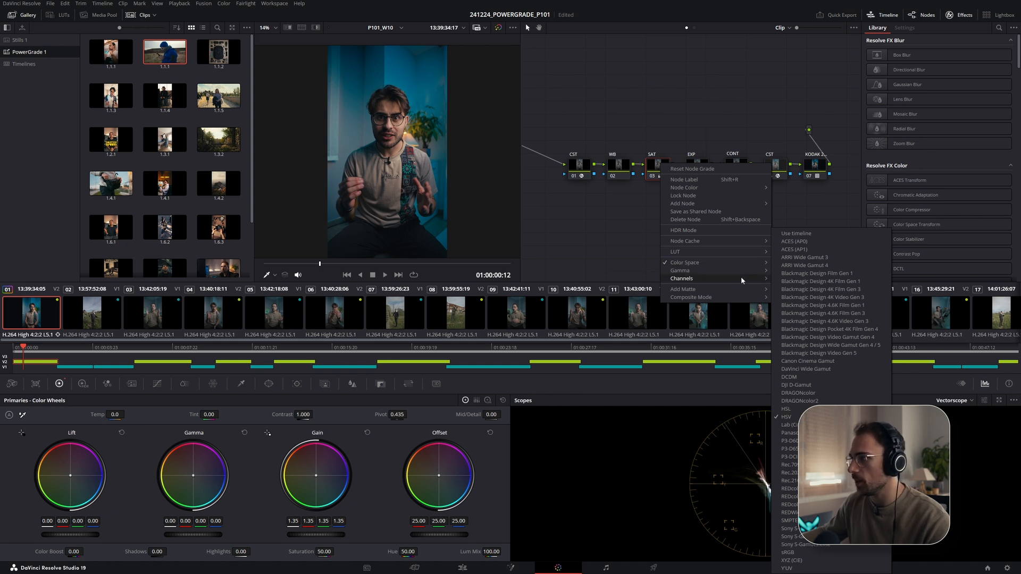
mouse_move(742, 278)
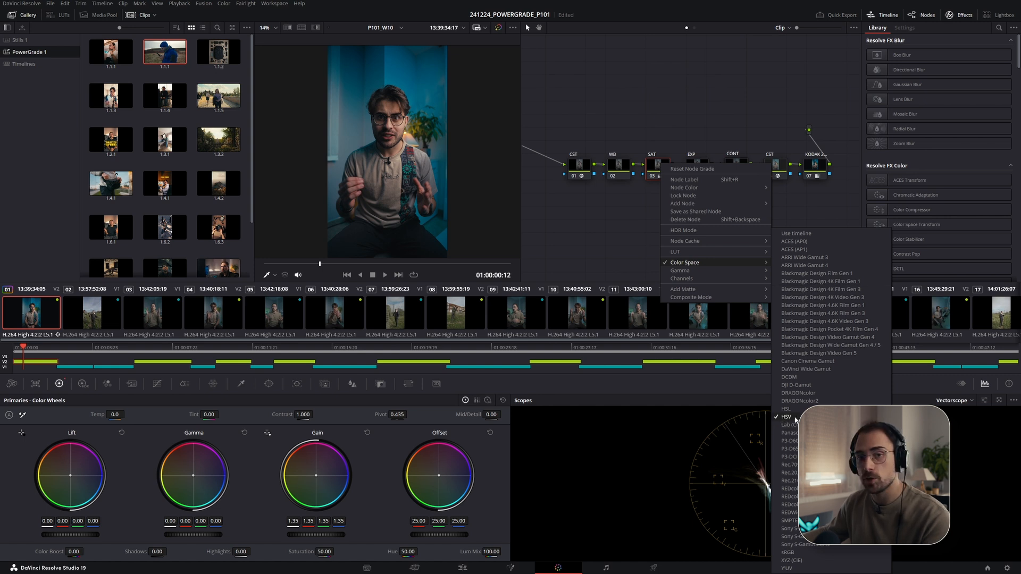
click(654, 171)
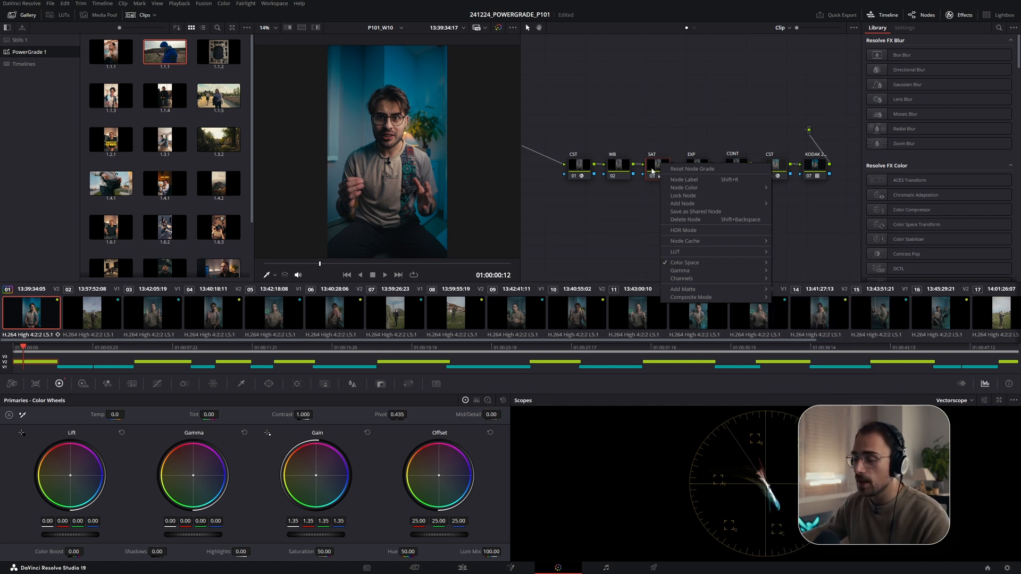
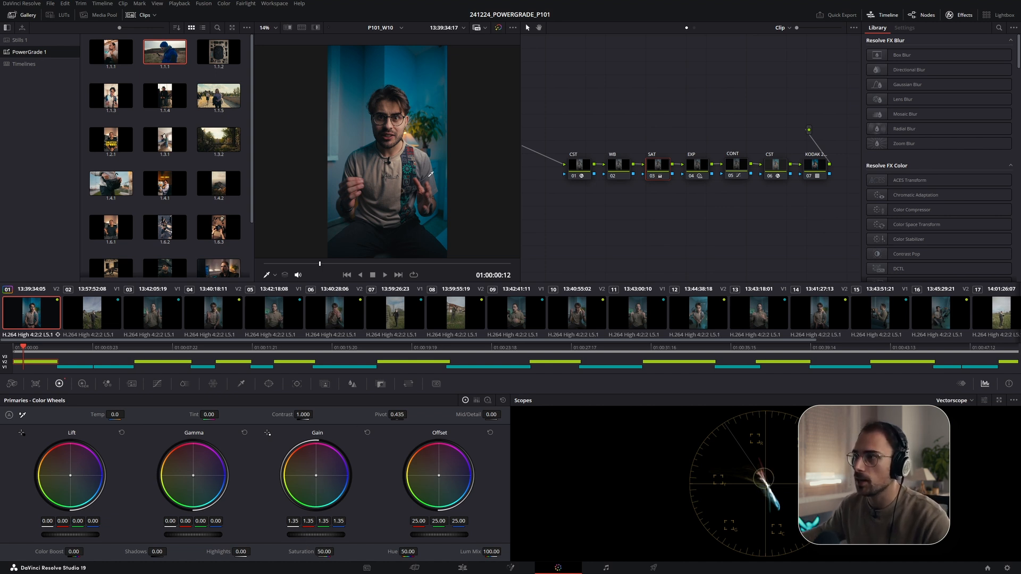
- Compare the grade bypassed and enabled in an enlarged viewer, then raise the Gain master level to 1.42
click(139, 15)
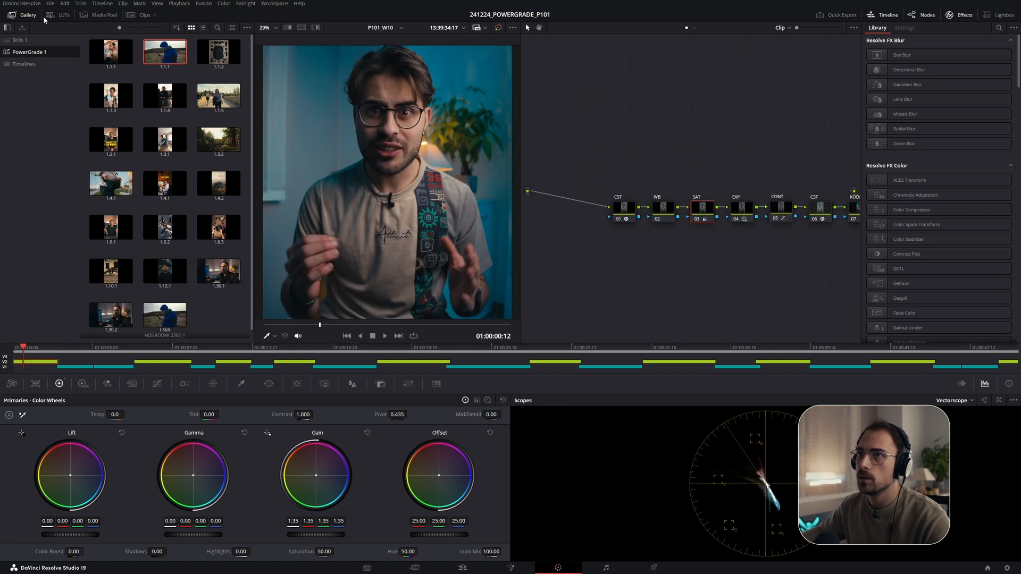
click(22, 15)
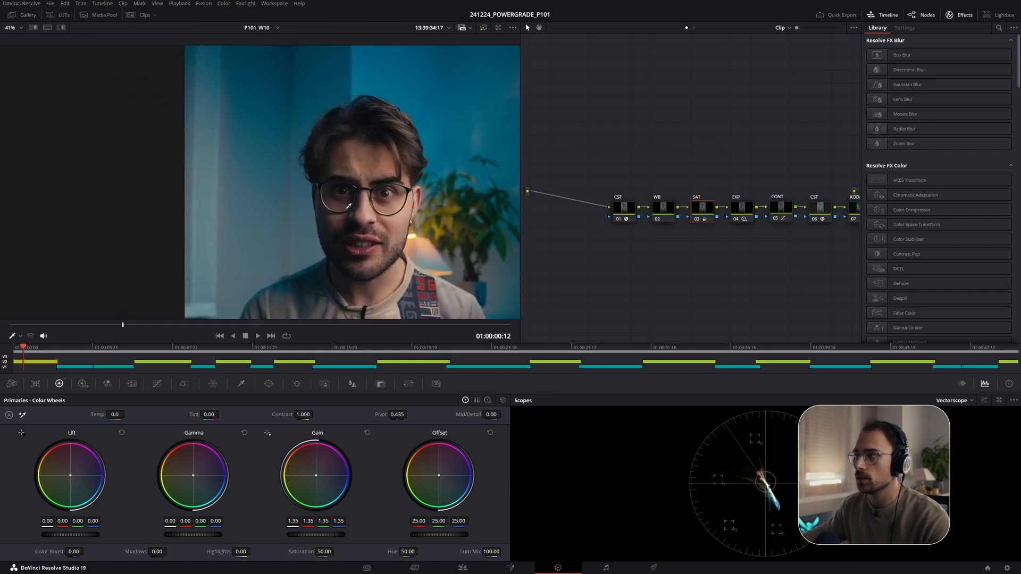
key(ctrl+d)
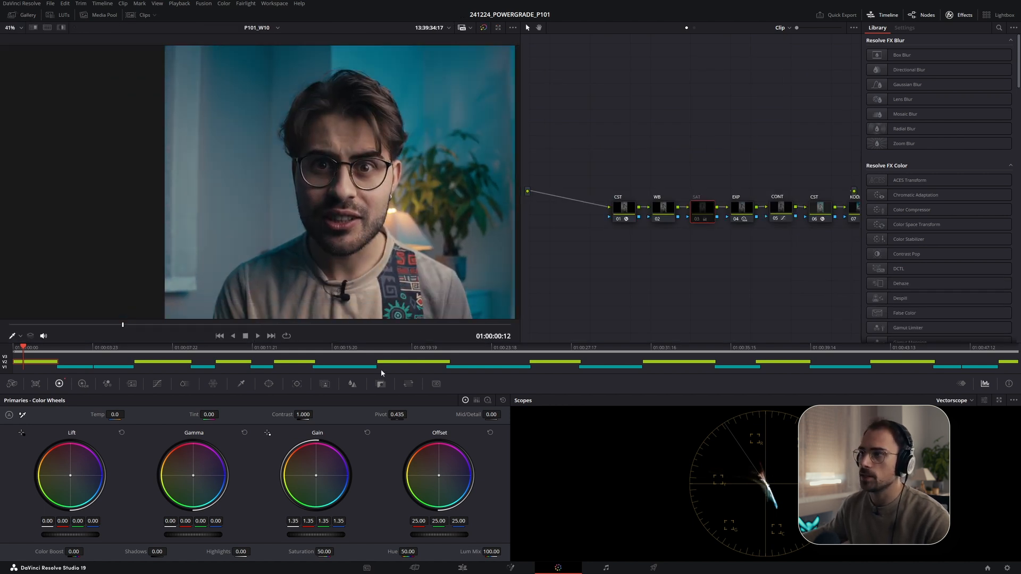
key(ctrl+d)
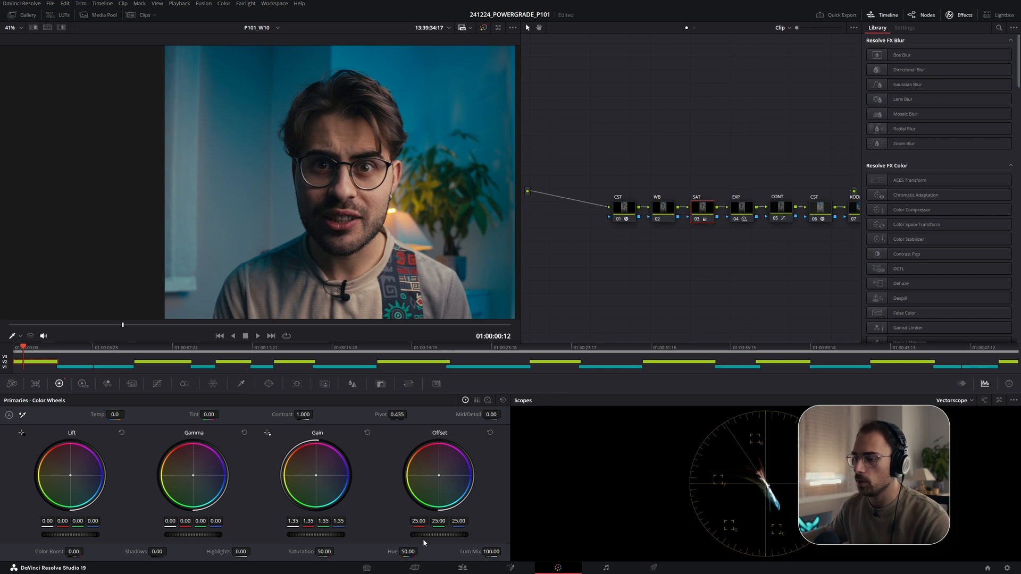
drag(308, 535, 317, 535)
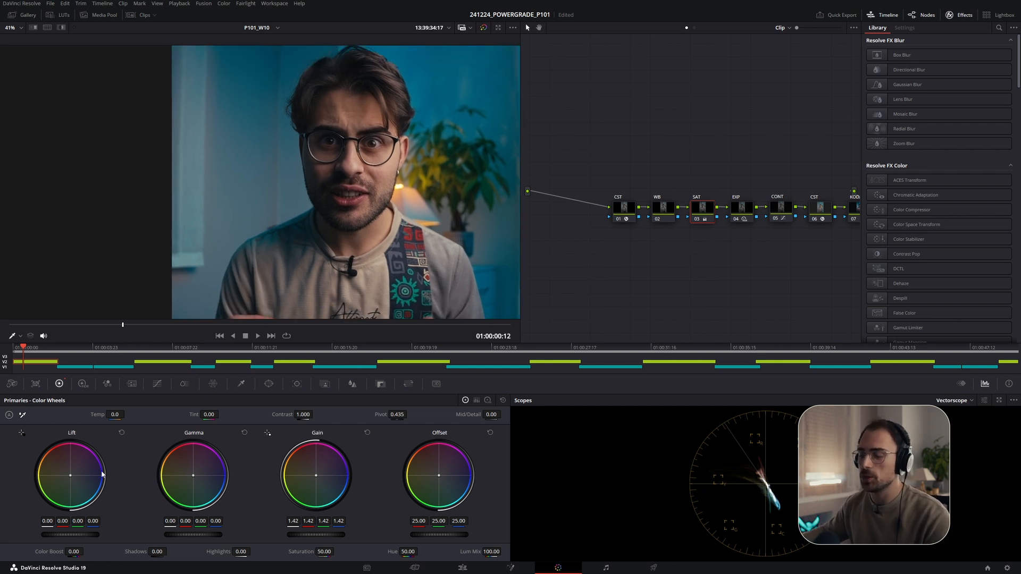
- Fine-tune the Gamma master level to about 0.01 while inspecting the face zoomed in and full screen
key(shift+z)
scroll(261, 189, up, 5)
scroll(261, 189, up, 4)
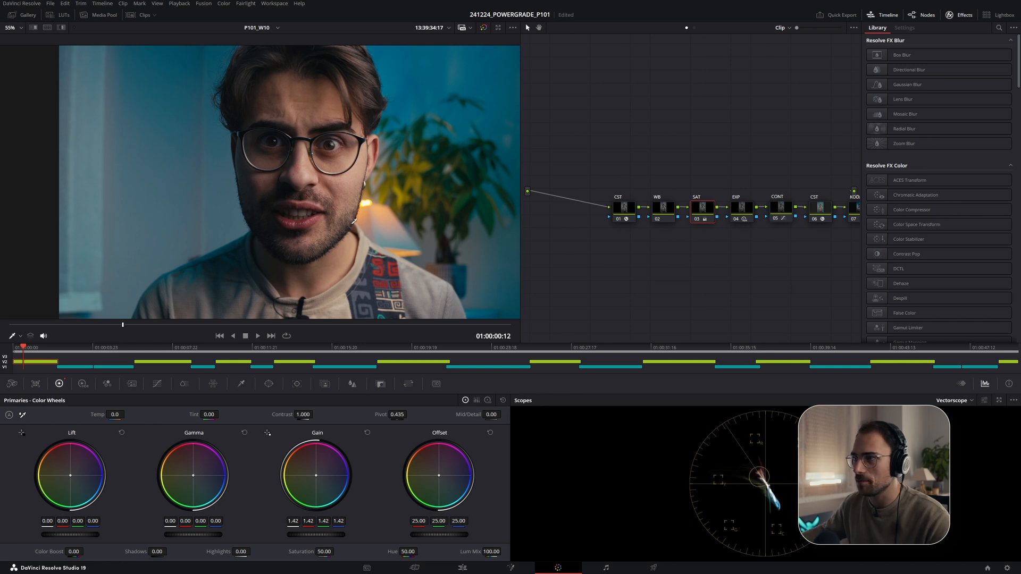
scroll(301, 242, down, 3)
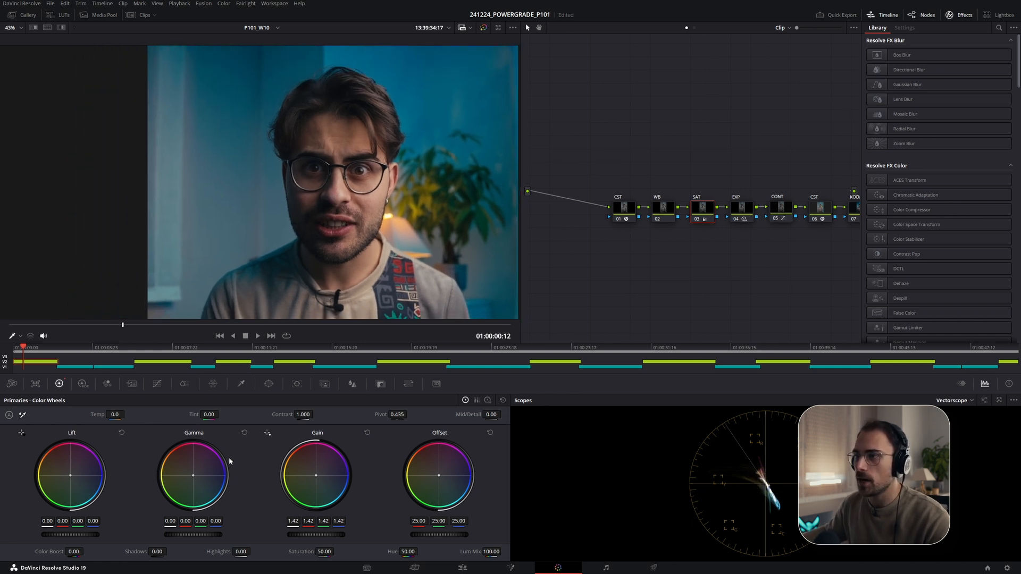
key(shift+z)
drag(193, 535, 210, 535)
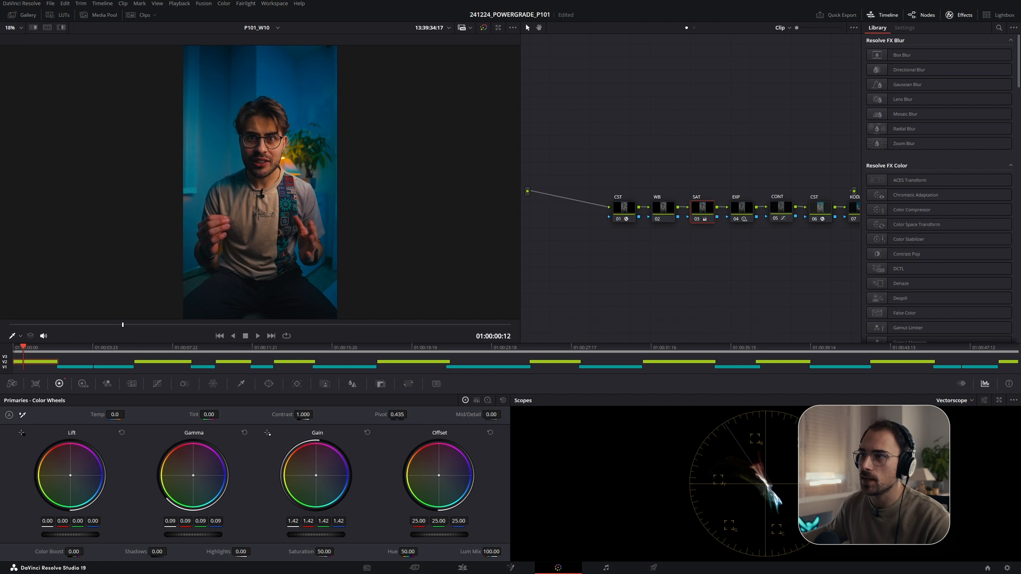
scroll(286, 213, up, 5)
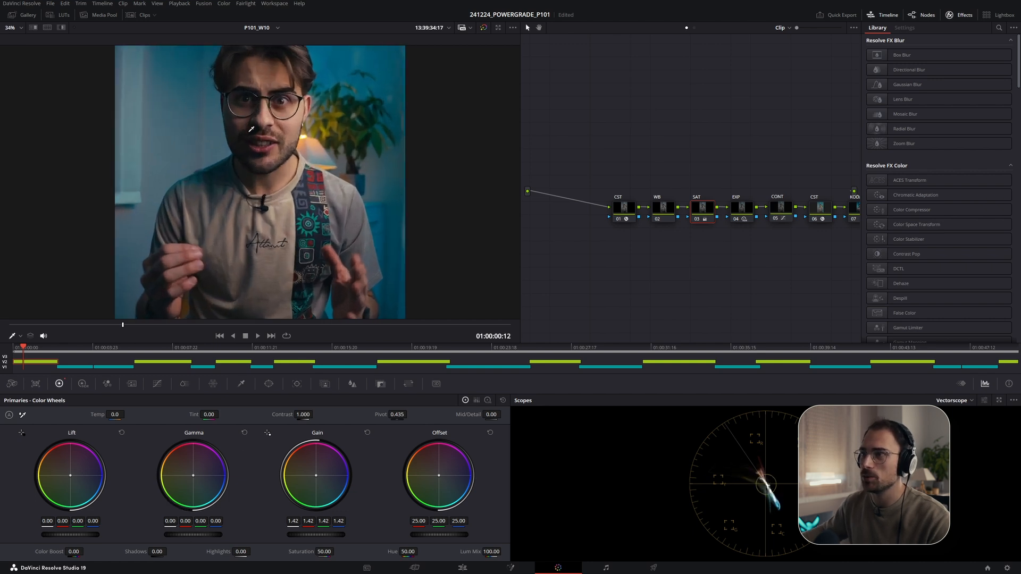
drag(286, 213, 302, 240)
drag(193, 534, 195, 535)
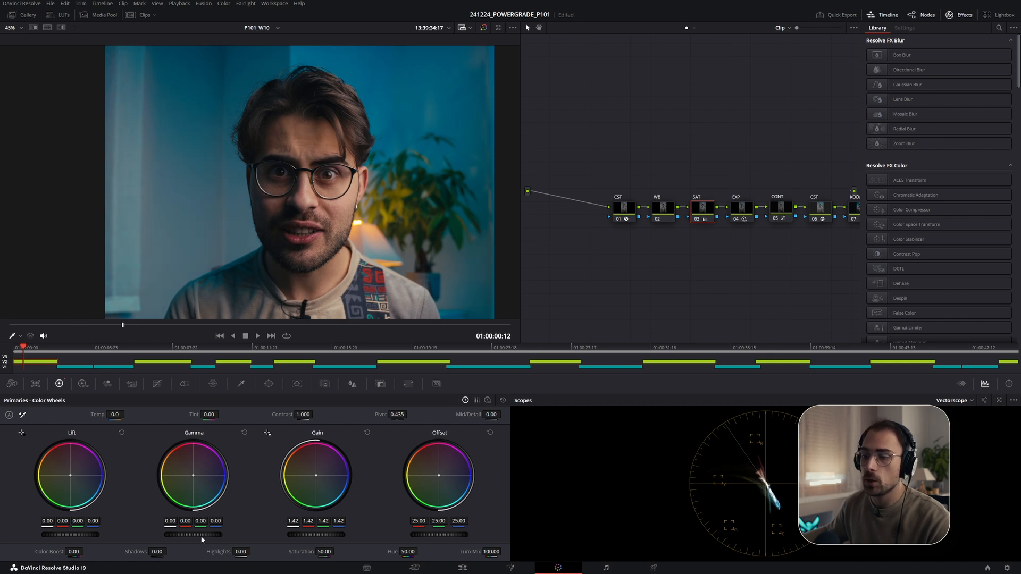
drag(204, 535, 201, 535)
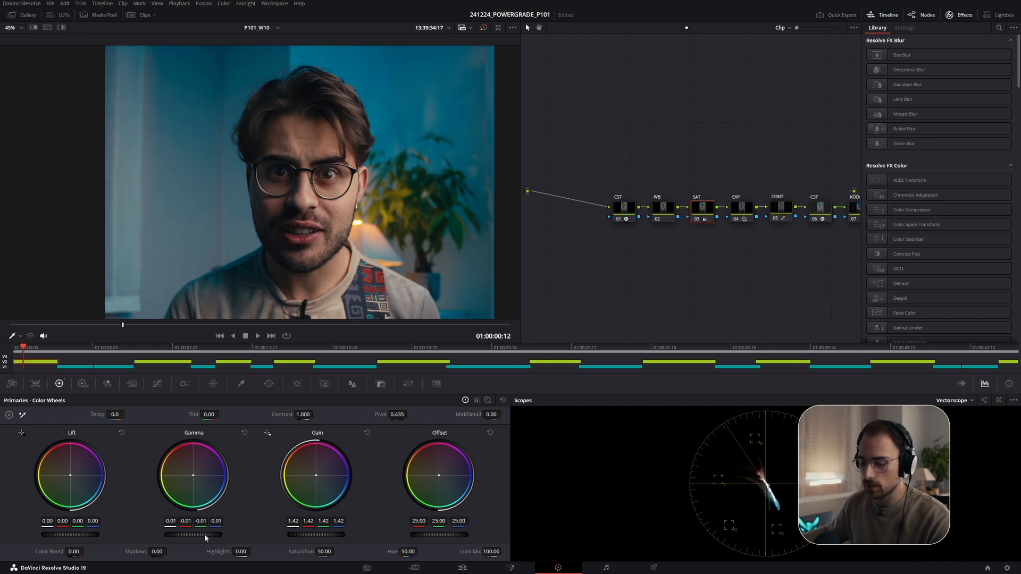
key(shift+z)
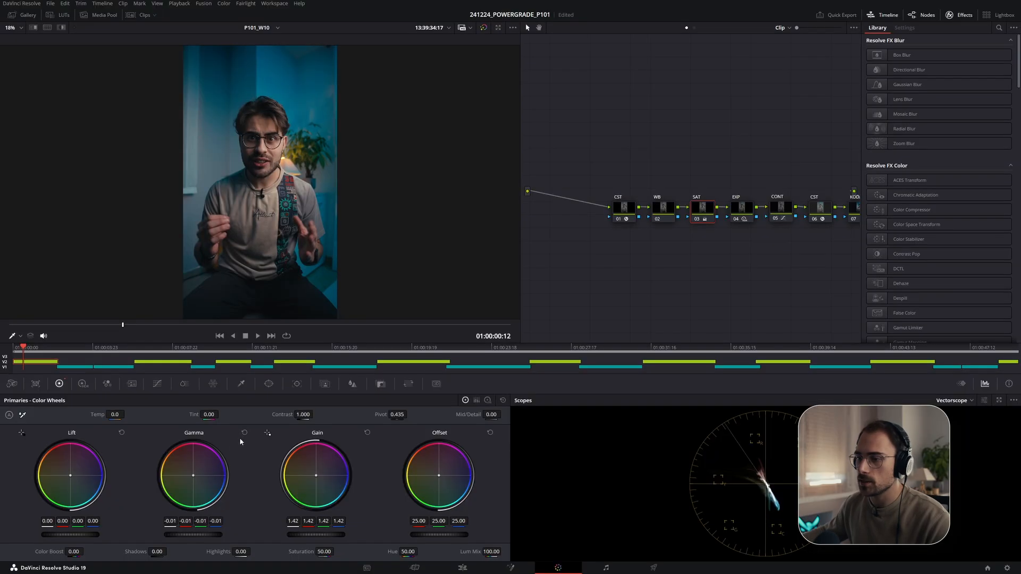
click(244, 433)
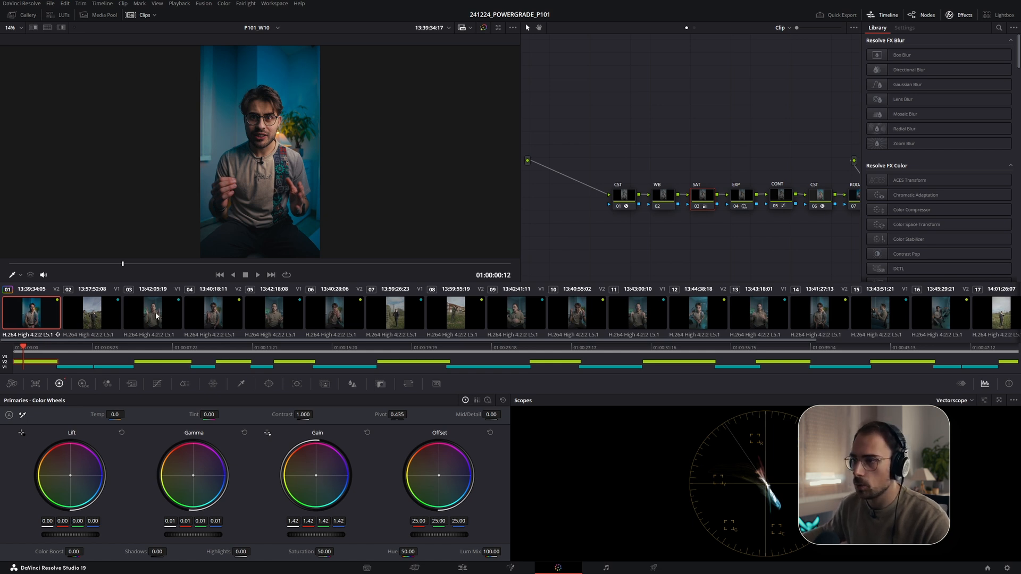
- Browse the ungraded clips in the clip strip and preview one full screen
click(215, 321)
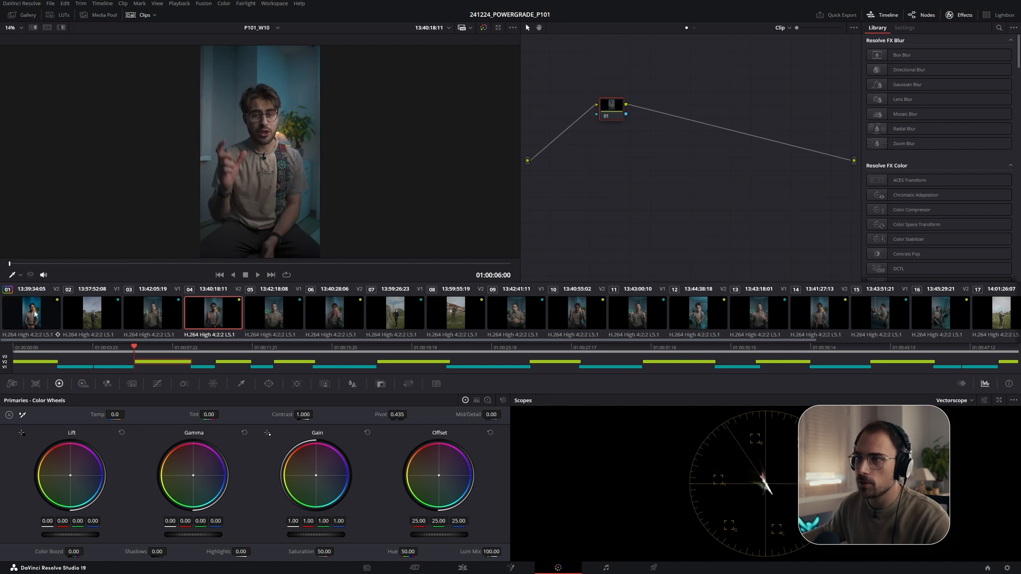
click(130, 321)
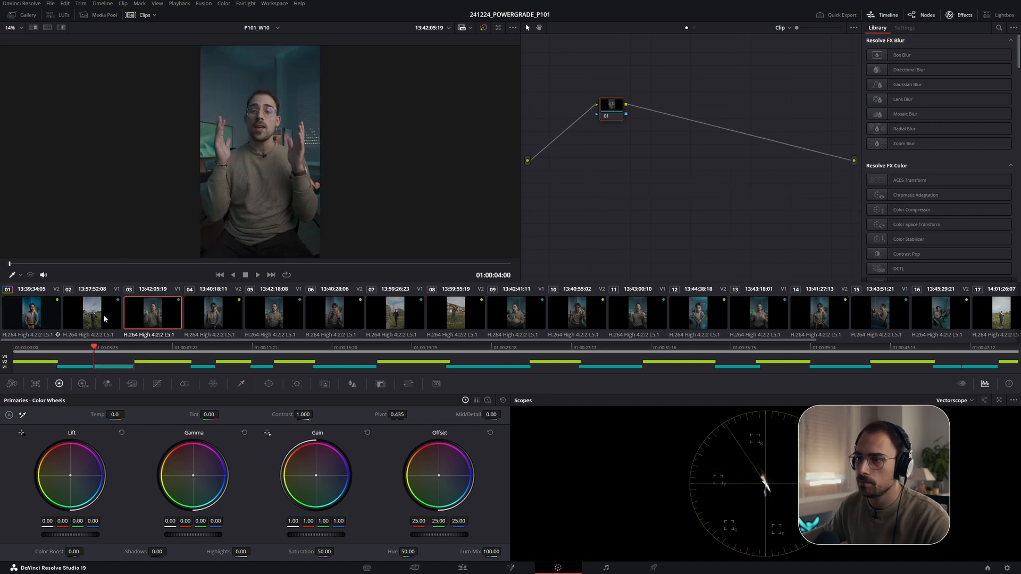
click(112, 320)
scroll(160, 314, down, 5)
scroll(176, 315, up, 5)
click(130, 315)
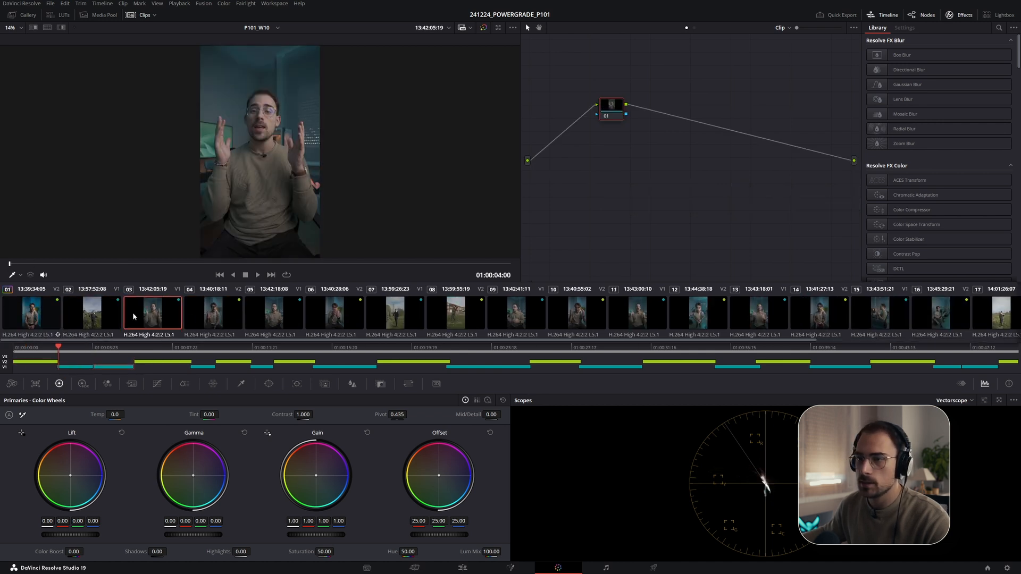
click(34, 311)
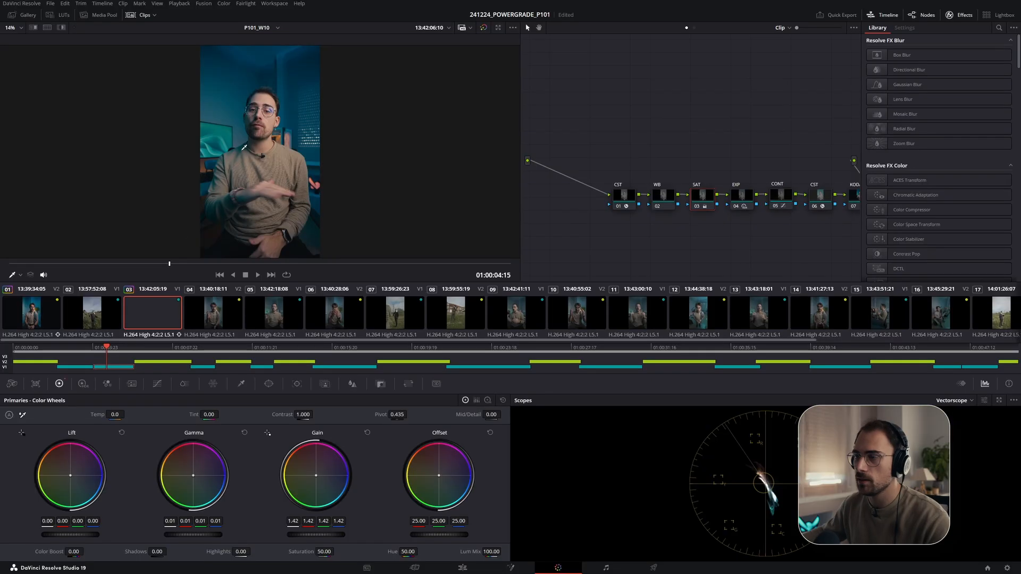
key(ctrl+f)
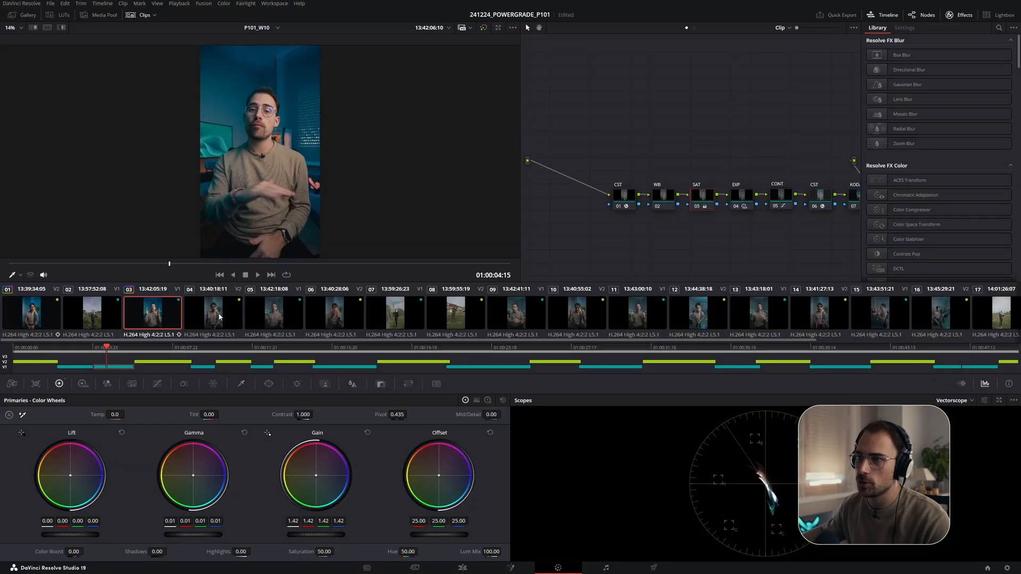
- Copy the grade from each previously graded clip onto clips 04, 06, 10 and 12
click(215, 314)
middle_click(47, 317)
click(330, 320)
middle_click(222, 317)
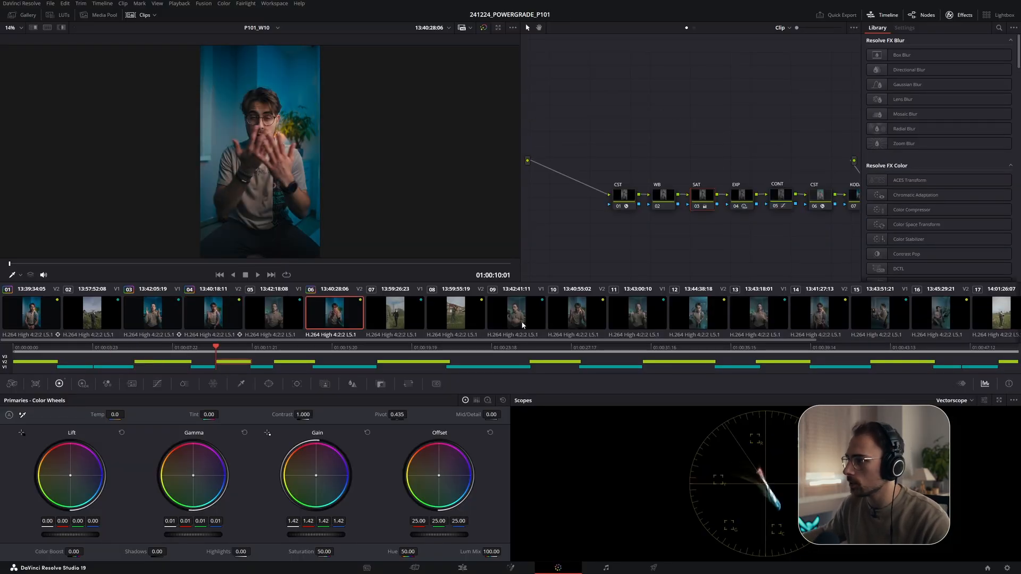
click(566, 318)
middle_click(357, 308)
click(698, 314)
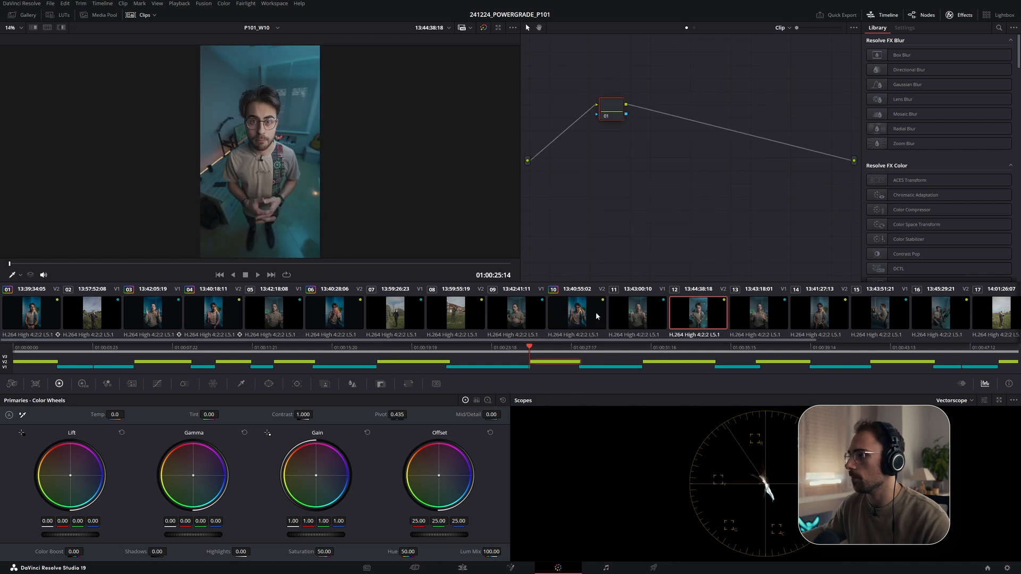
middle_click(580, 314)
- Copy the grade along the strip onto clips 14, 16 and 18 from the preceding graded clips
scroll(581, 314, down, 3)
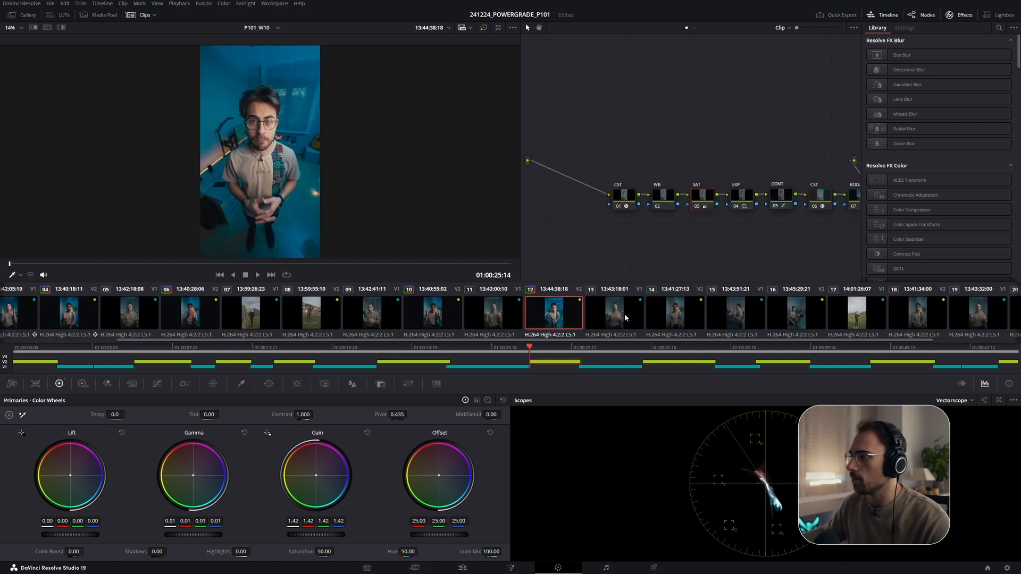
click(675, 317)
middle_click(571, 317)
scroll(774, 322, down, 2)
click(687, 313)
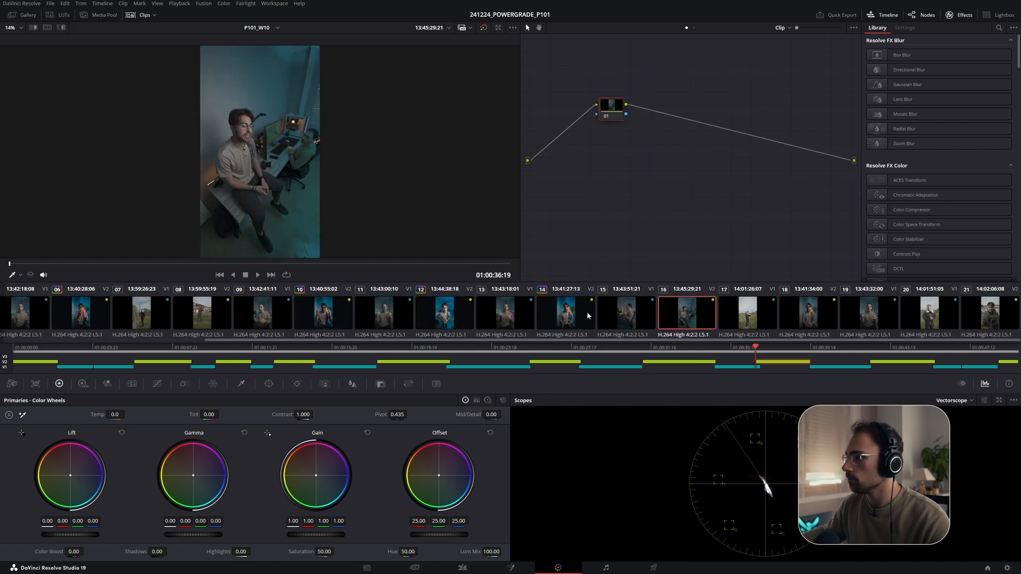
middle_click(568, 314)
click(808, 314)
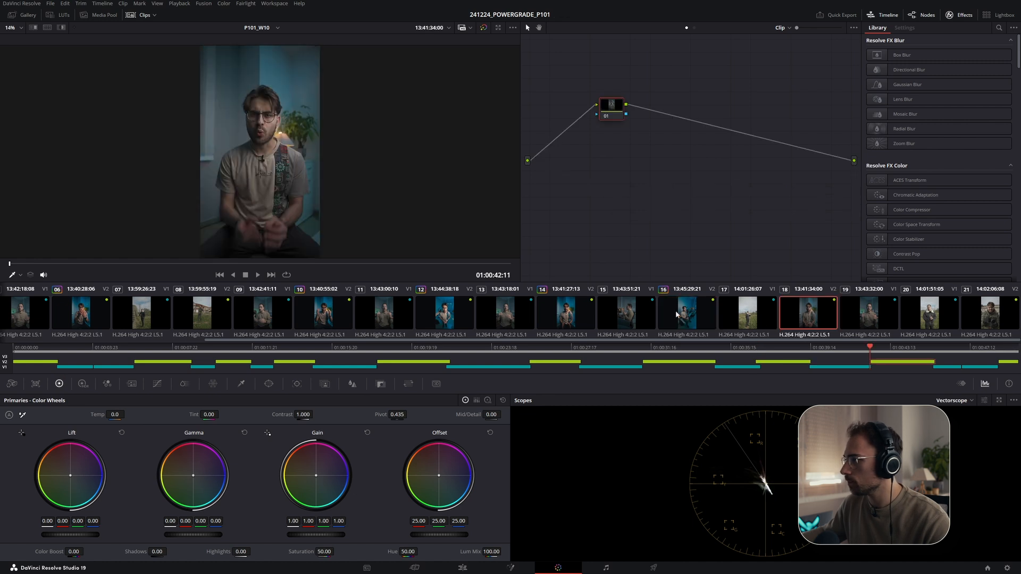
middle_click(686, 314)
scroll(381, 306, up, 5)
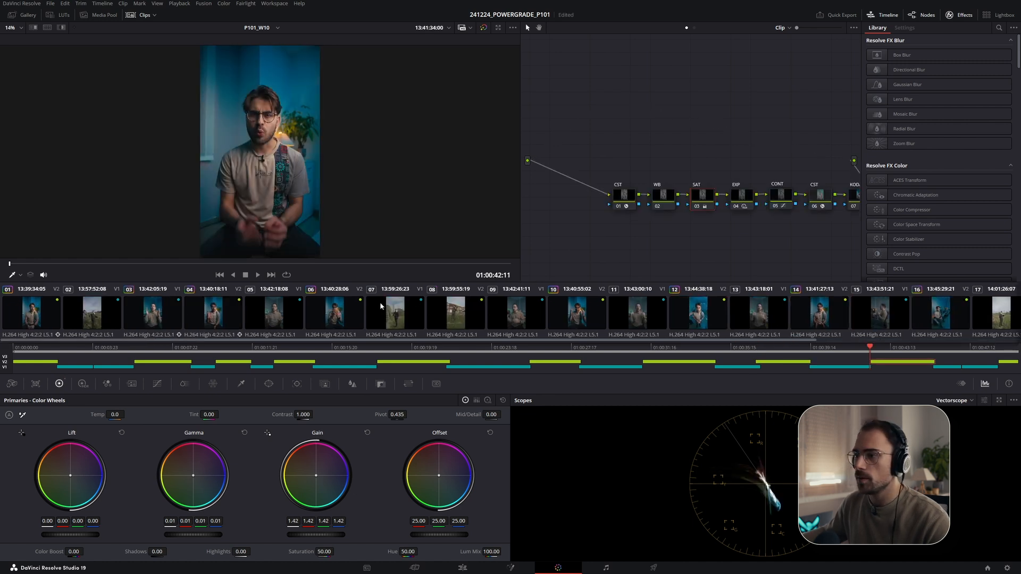
- Preview clips 18 and 16 full screen with playback to check the copied grade
key(ctrl+f)
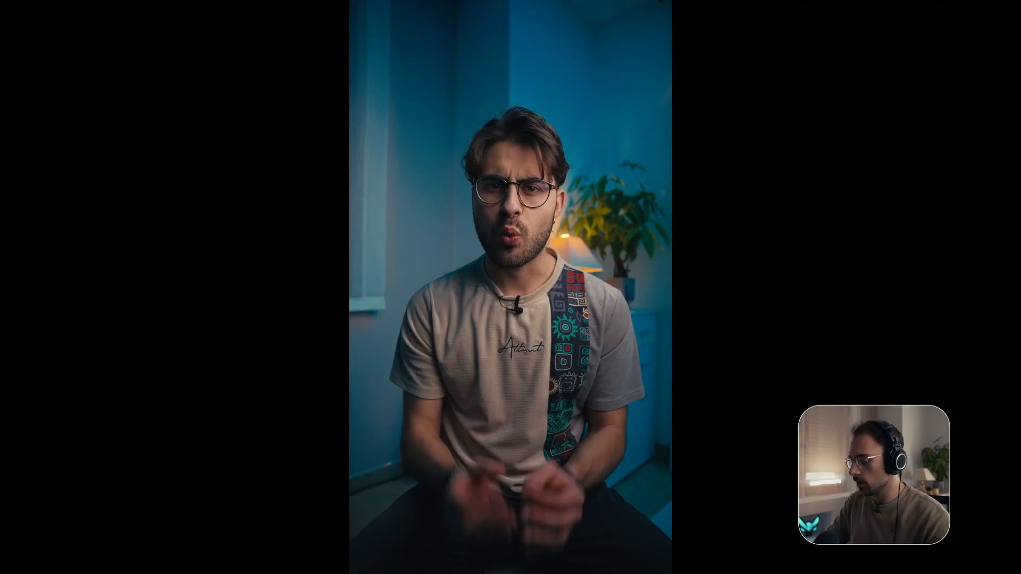
key(ctrl+f)
click(683, 313)
key(ctrl+f)
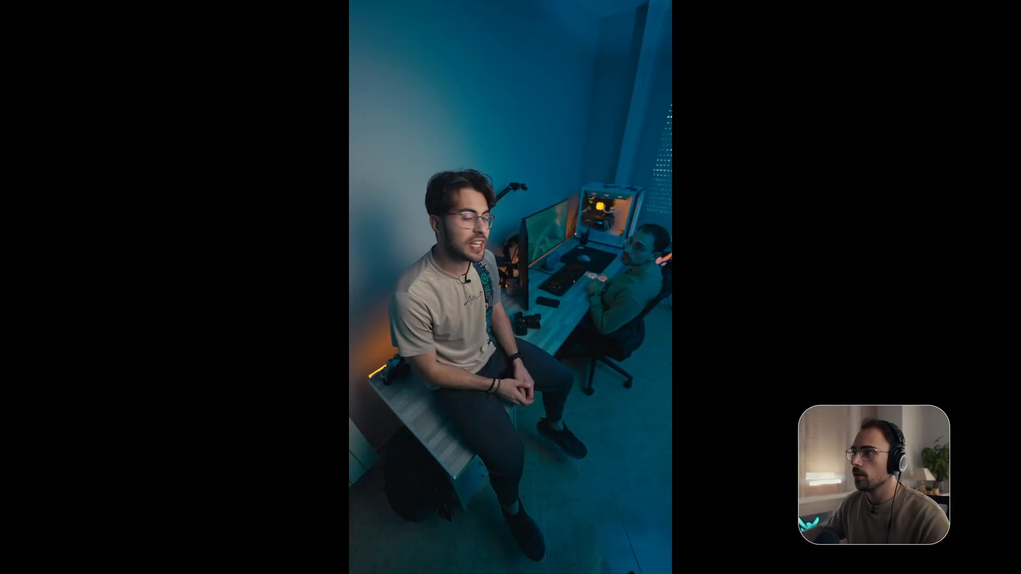
key(space)
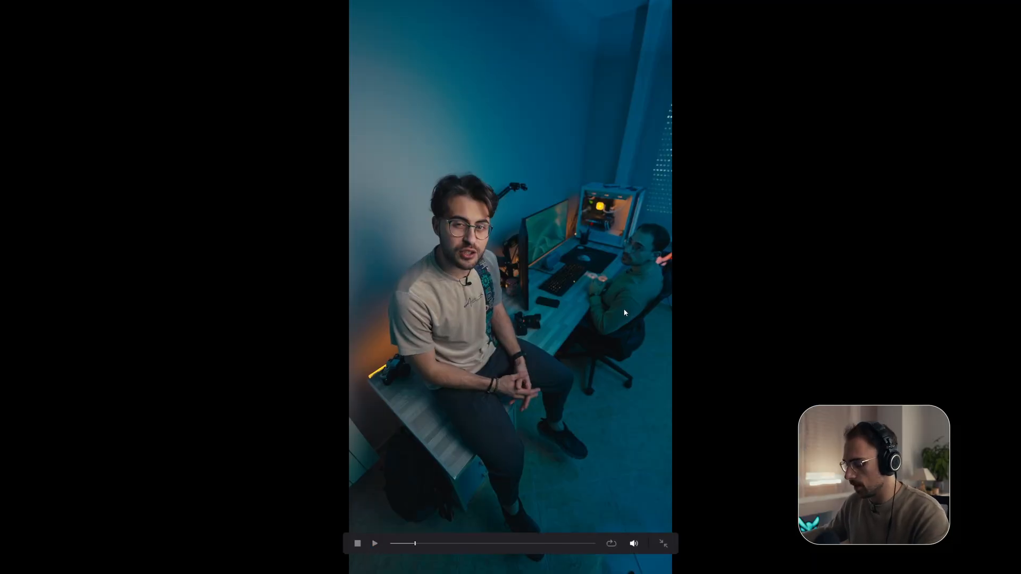
key(ctrl+f)
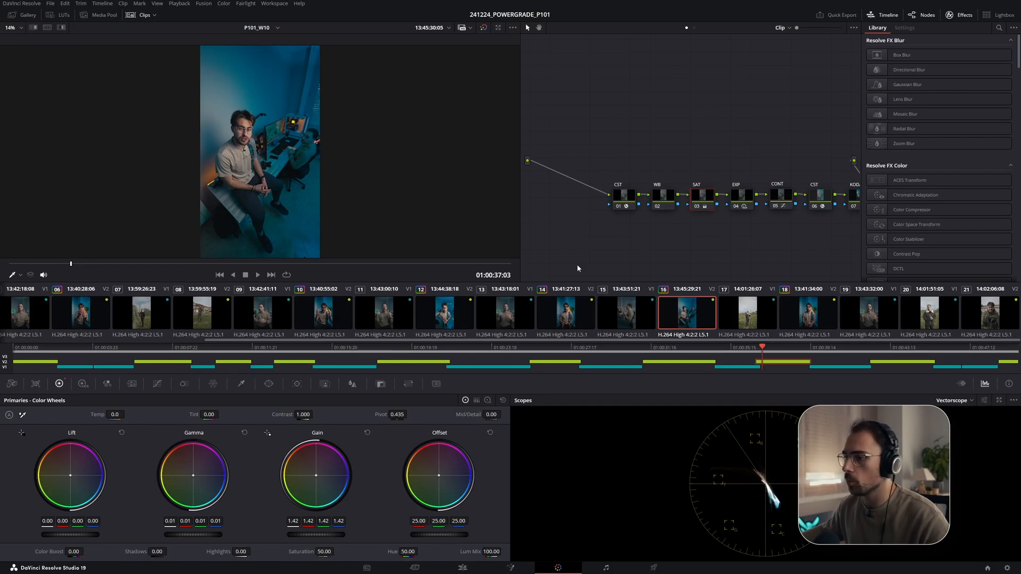
- On clip 16, raise the Gain master to 1.50 and Gamma to 0.03, reviewing the result full screen
drag(306, 538, 330, 537)
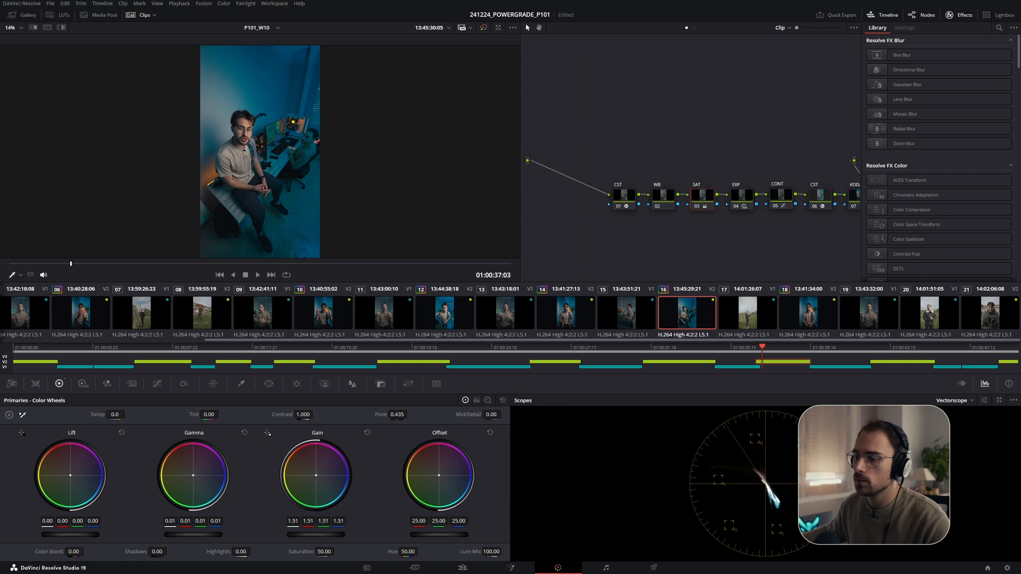
key(ctrl+f)
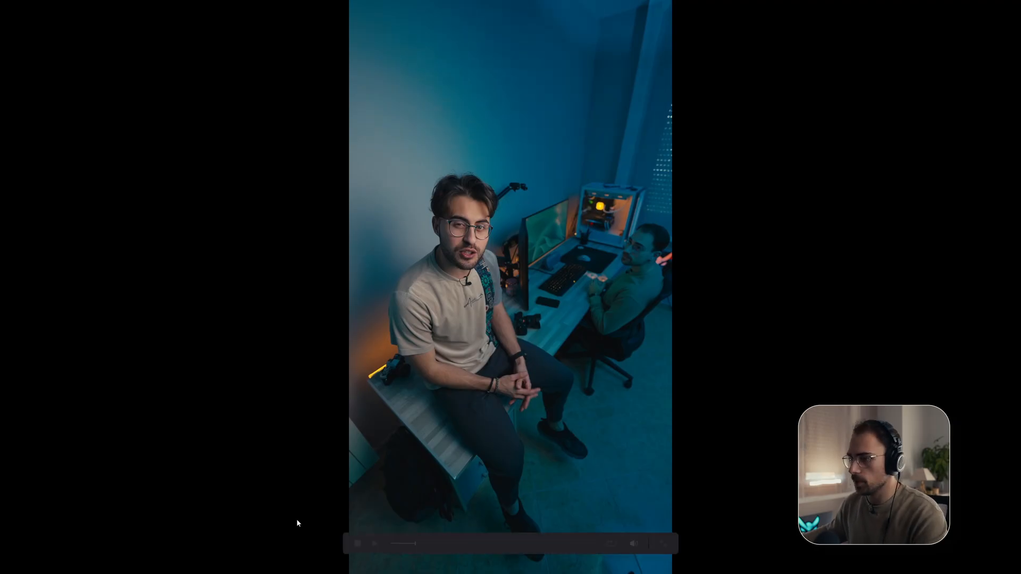
key(ctrl+f)
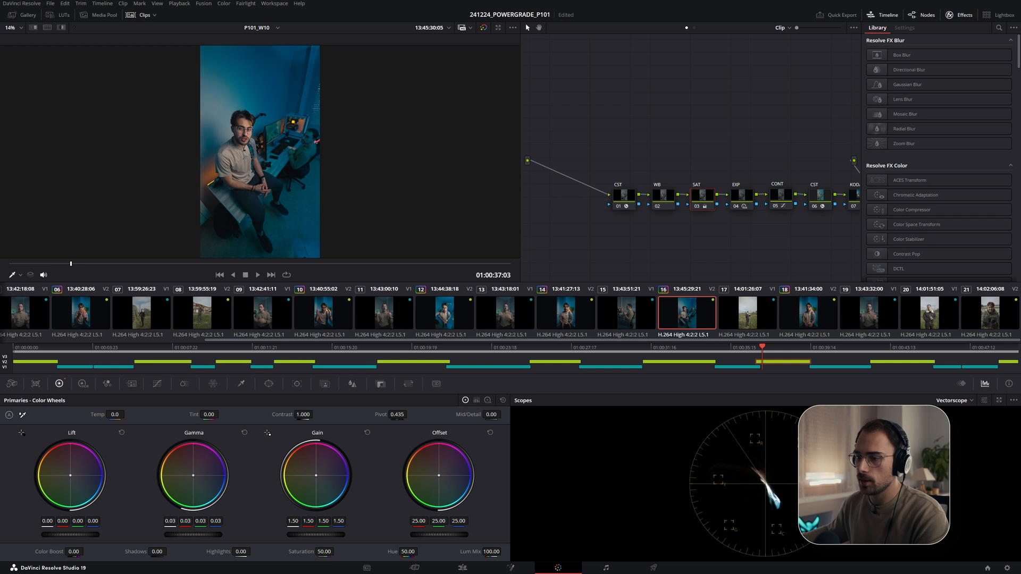
key(ctrl+f)
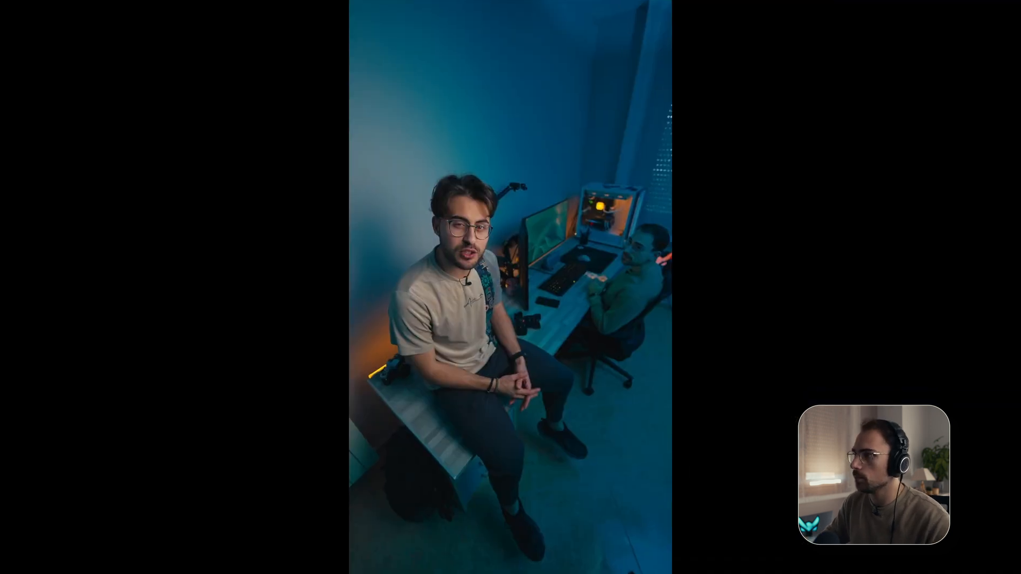
key(ctrl+f)
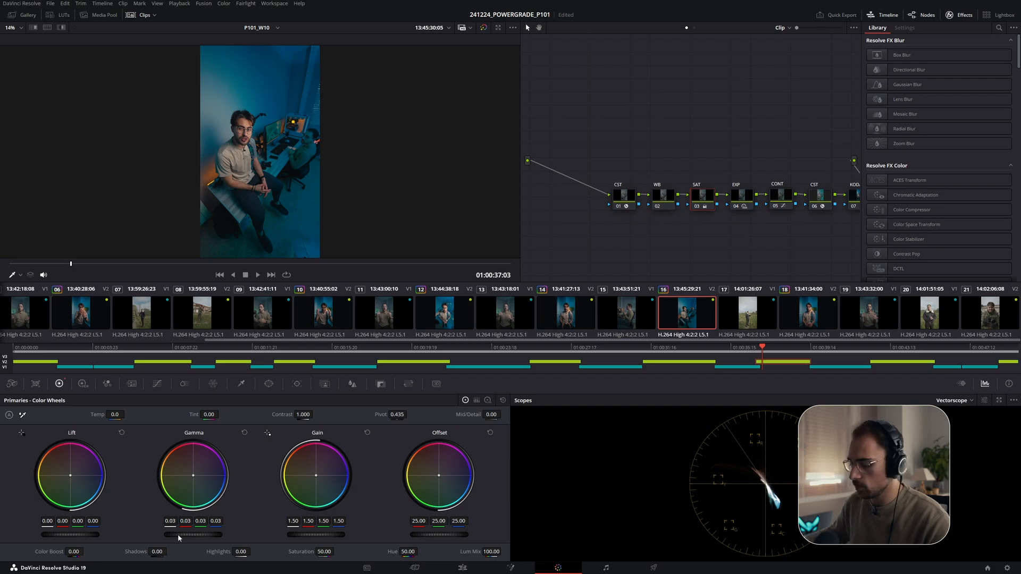
key(ctrl+f)
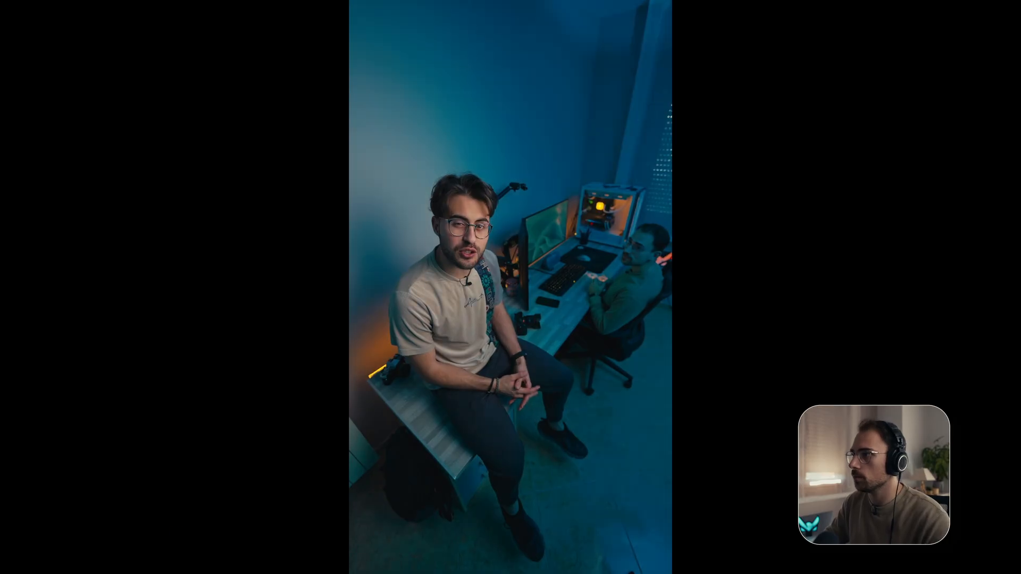
key(ctrl+f)
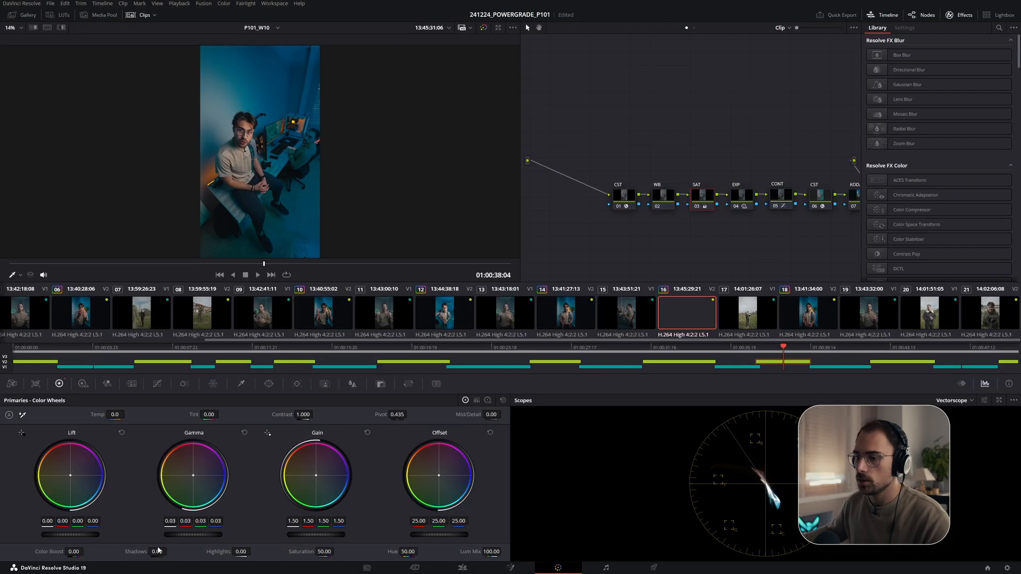
- Lower clip 16's Gamma master to 0.02 and review it full screen with playback
drag(192, 538, 165, 538)
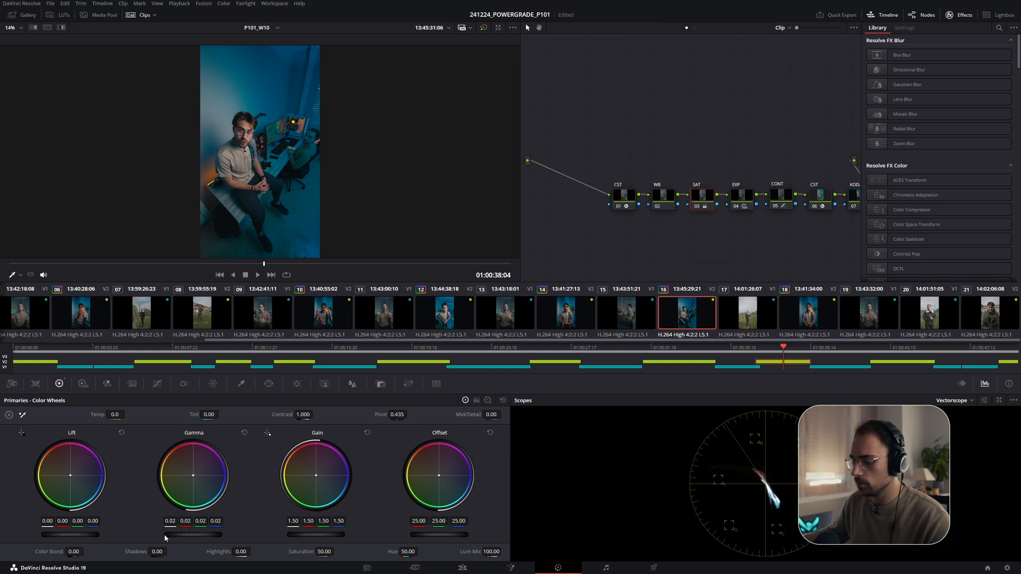
key(ctrl+f)
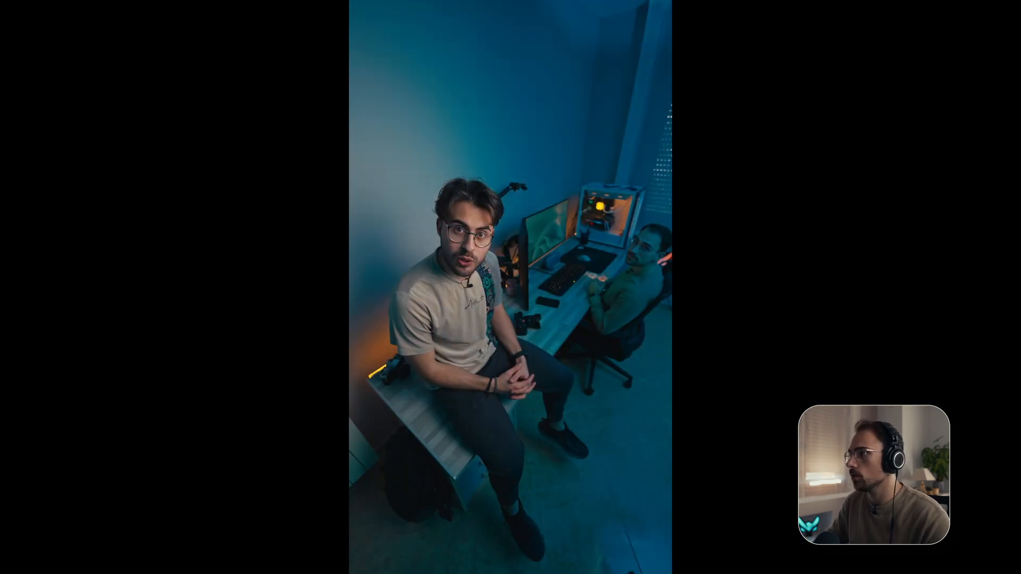
key(space)
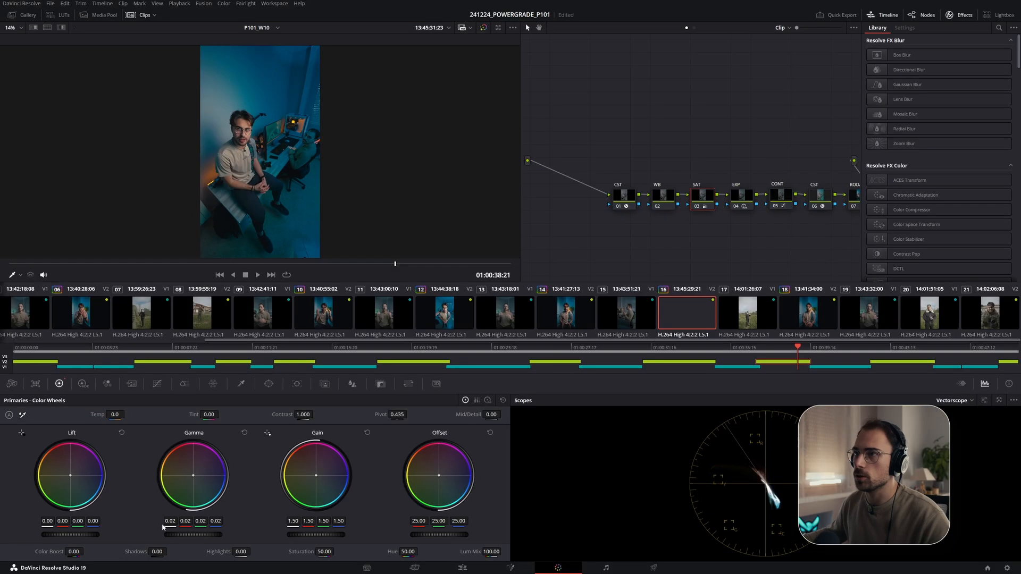
- Preview clips 14 and 12 full screen, selecting the EXP node to inspect its exposure settings
click(564, 317)
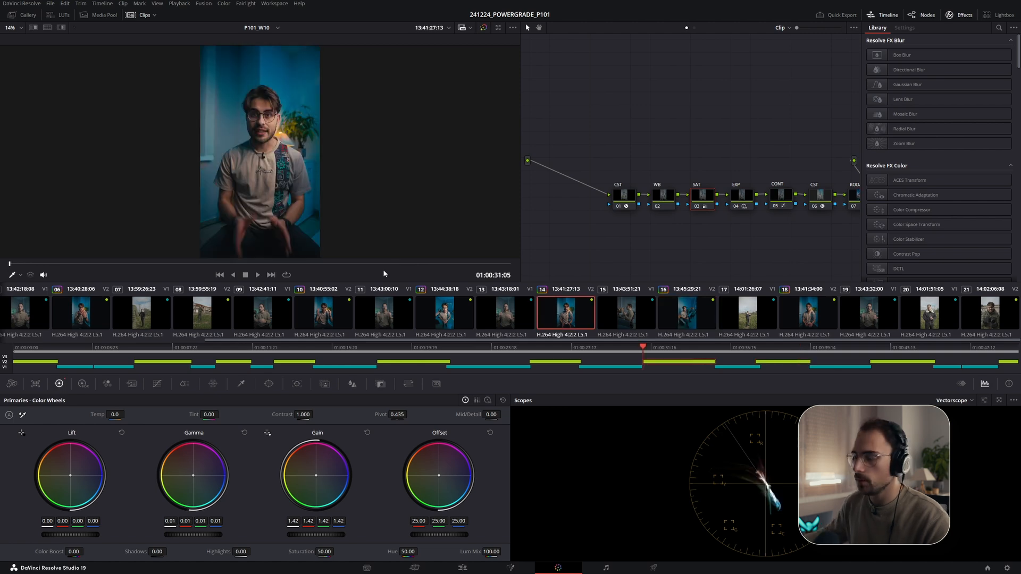
click(430, 310)
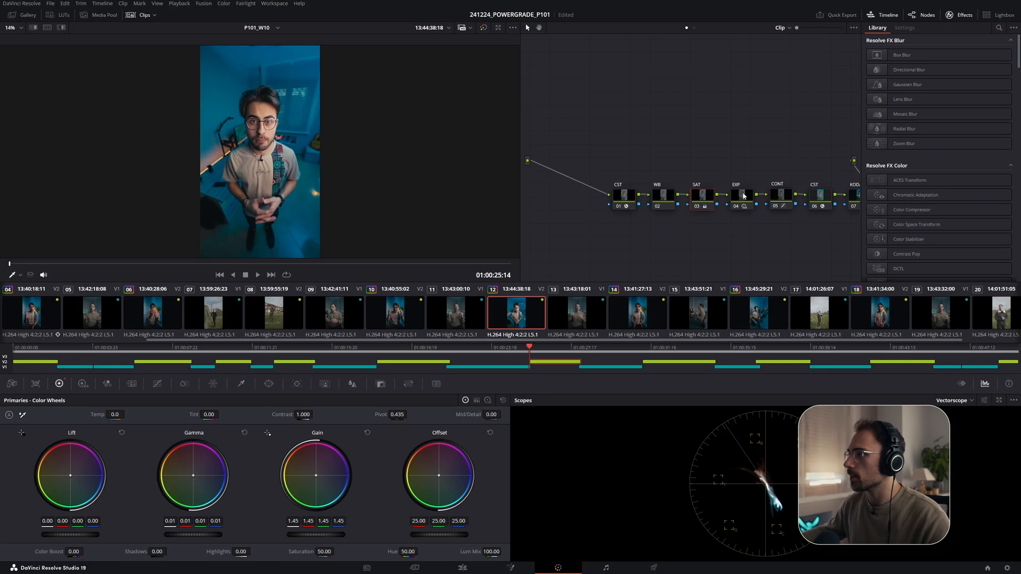
click(744, 196)
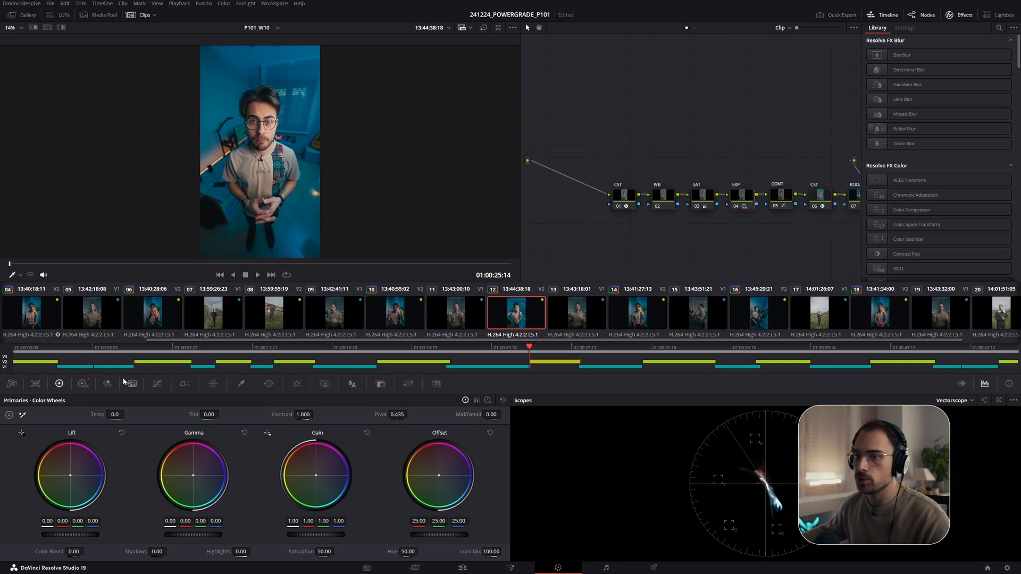
click(82, 383)
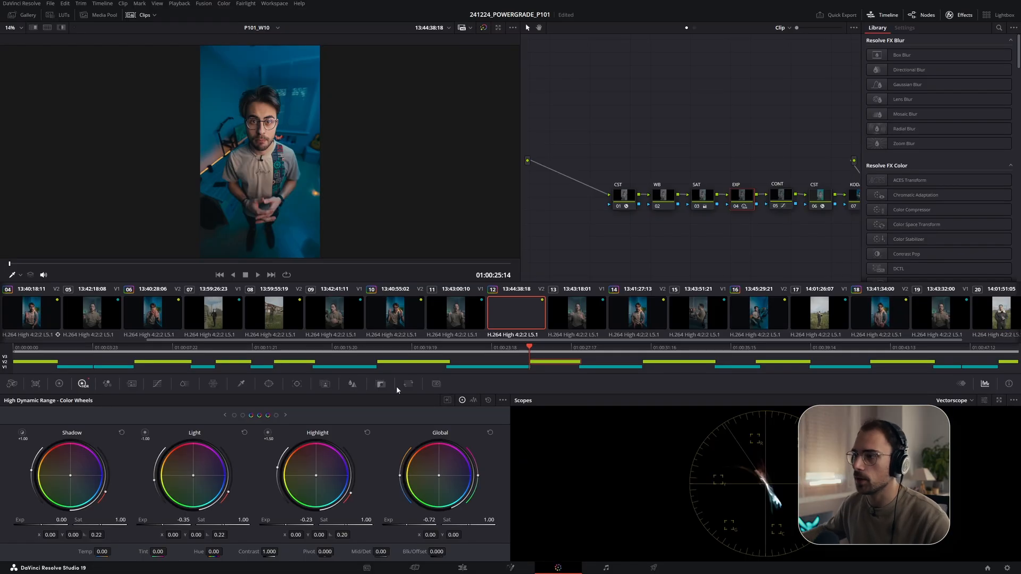
- Move to clip 03 and slightly lower the HDR Global exposure on its EXP node
click(395, 313)
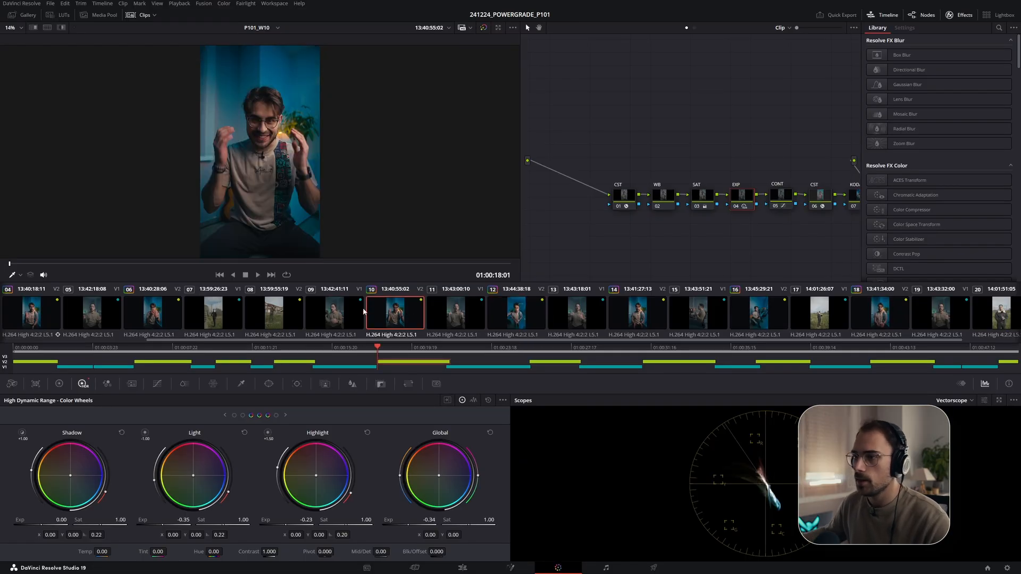
scroll(286, 319, up, 3)
click(333, 313)
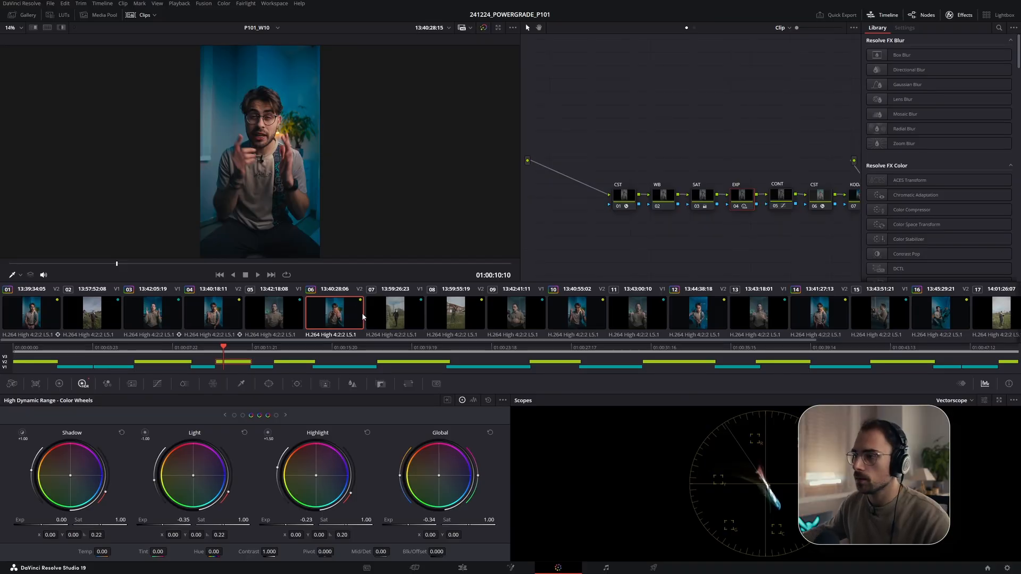
click(154, 321)
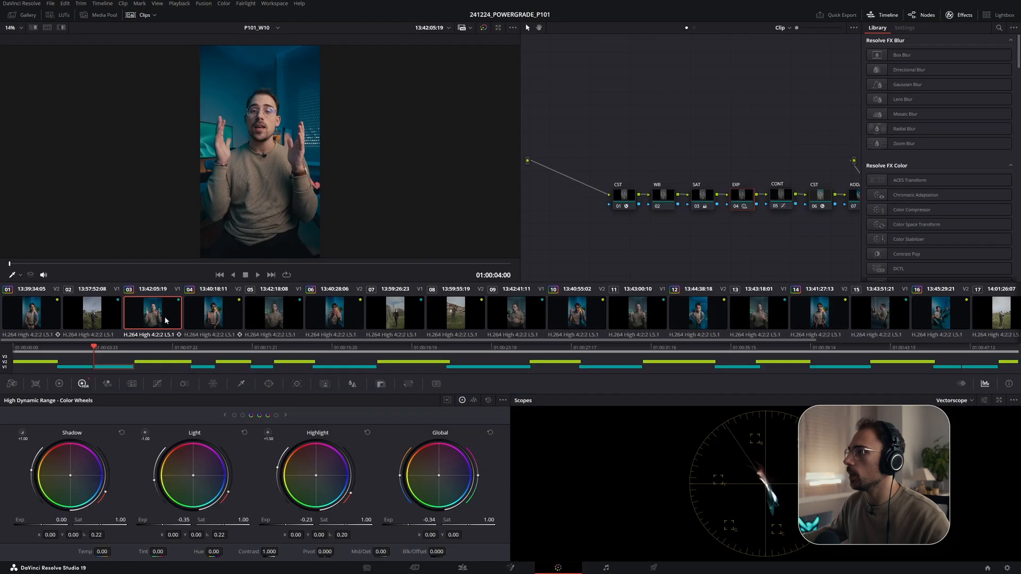
drag(429, 520, 419, 520)
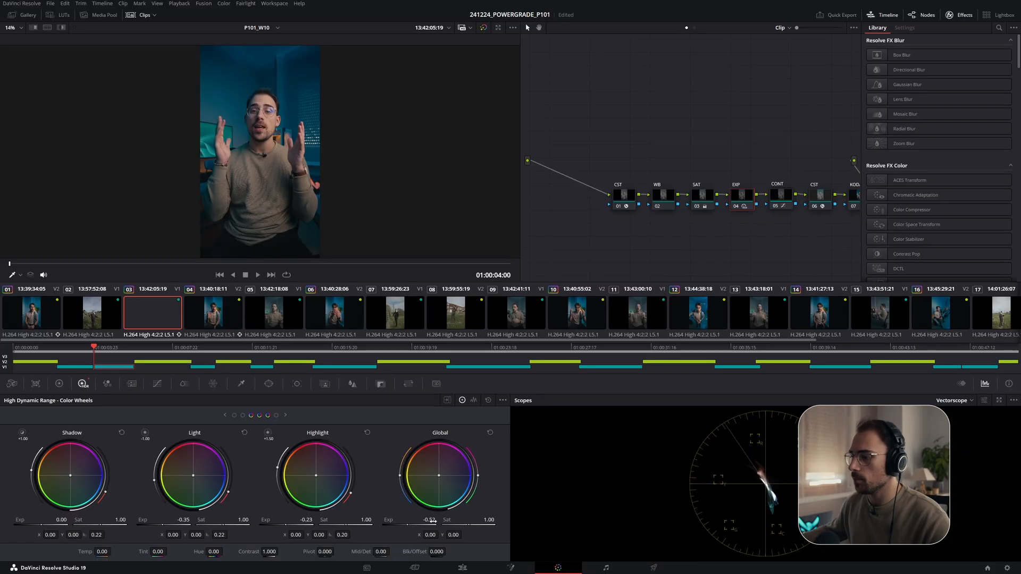
- On clip 03's CONT node, nudge the custom curve's shadow and highlight points
click(783, 198)
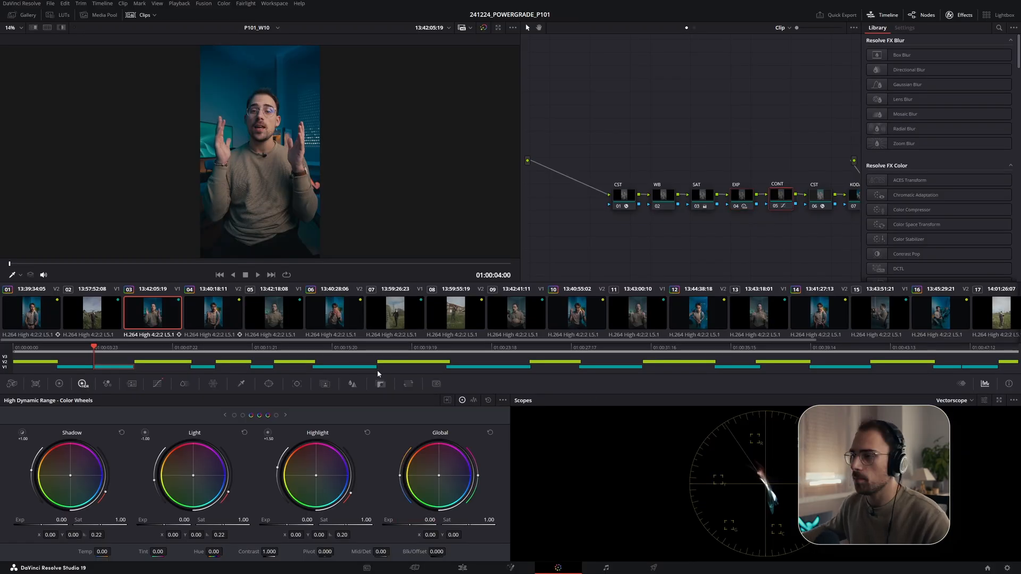
click(158, 383)
click(82, 526)
drag(83, 527, 82, 530)
drag(303, 457, 300, 454)
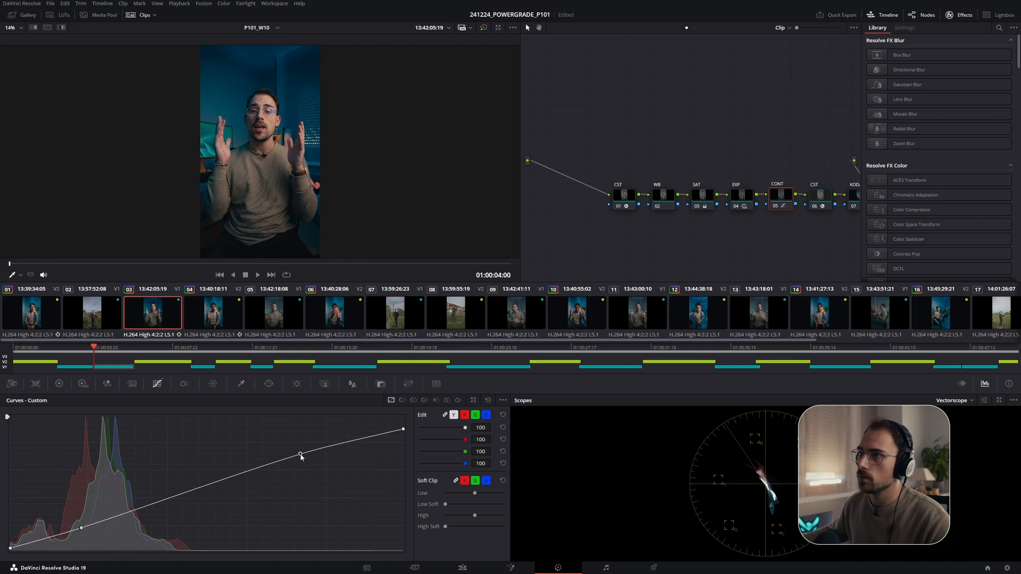
- Compare clip 03's grade full screen, toggling the SAT node on and off and stepping to neighbouring clips
key(ctrl+f)
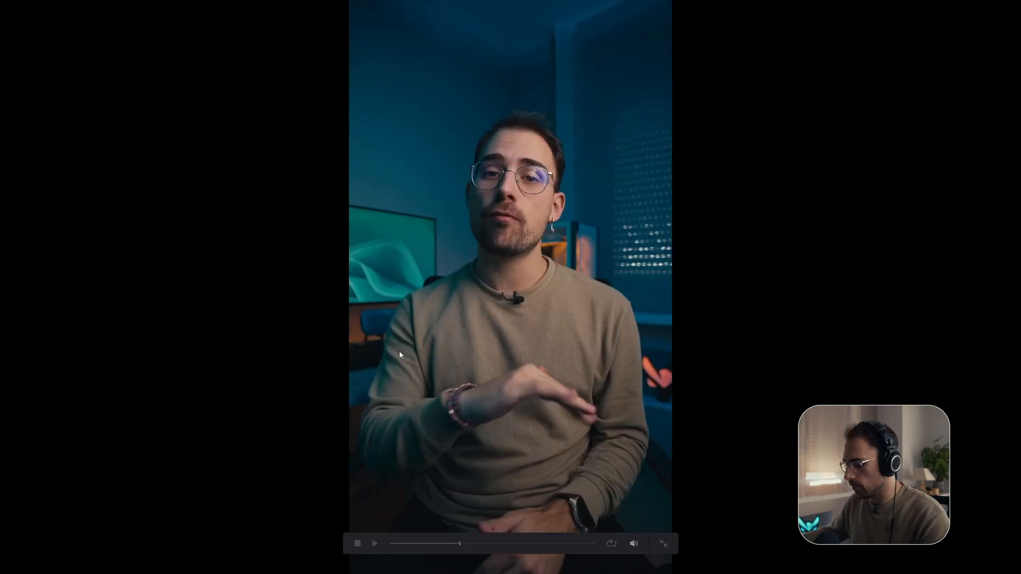
key(ctrl+f)
click(704, 197)
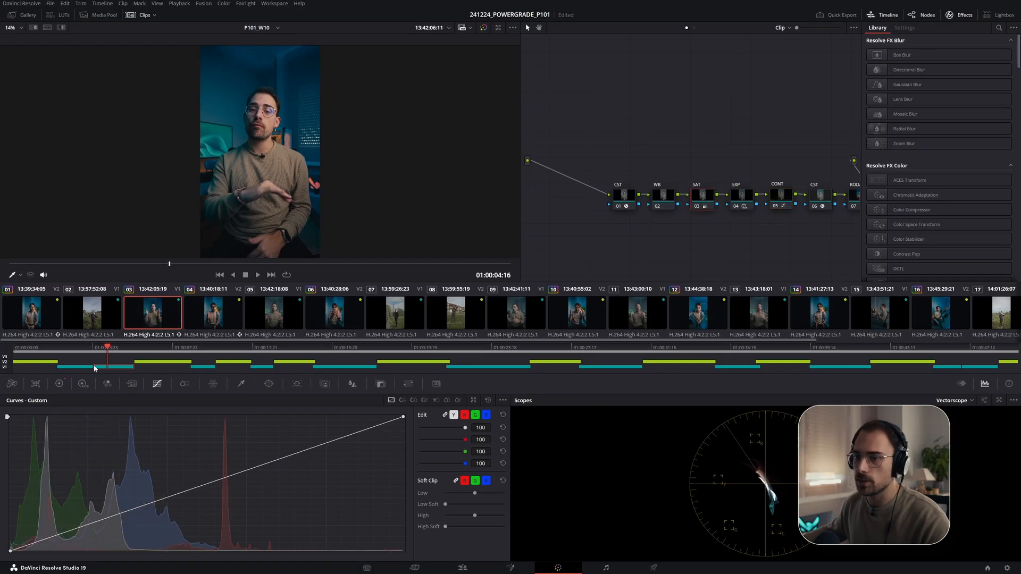
click(60, 384)
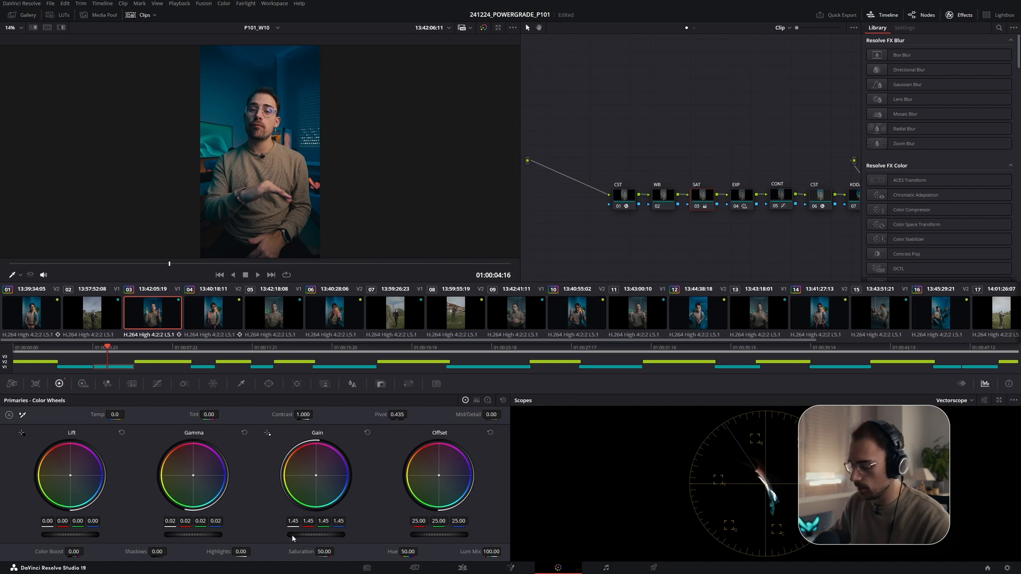
key(ctrl+f)
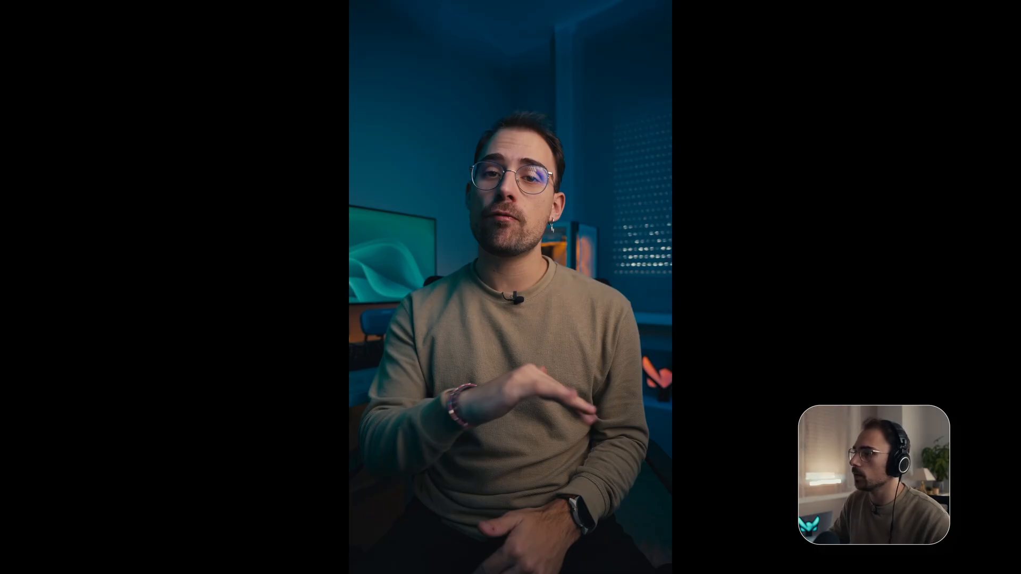
key(ctrl+d)
key(ctrl+d)
key(space)
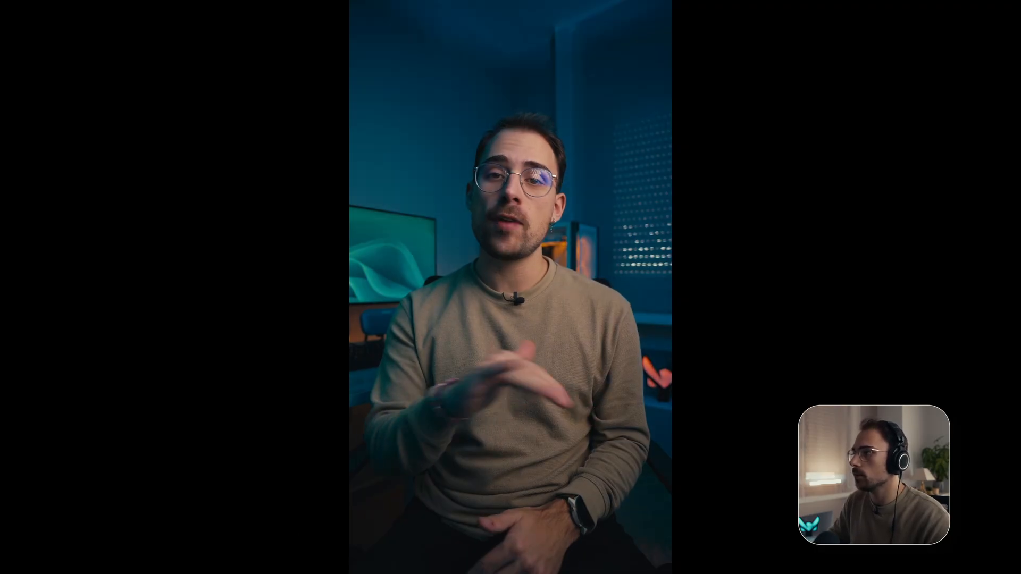
key(ctrl+f)
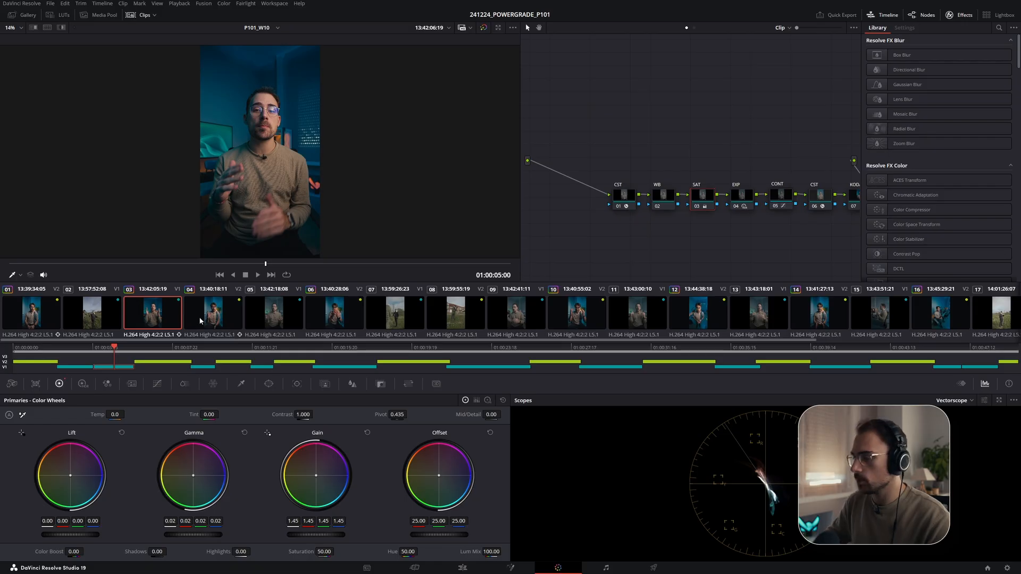
key(ctrl+f)
key(Down)
key(Up)
key(Down)
key(Up)
key(Down)
key(Up)
key(ctrl+f)
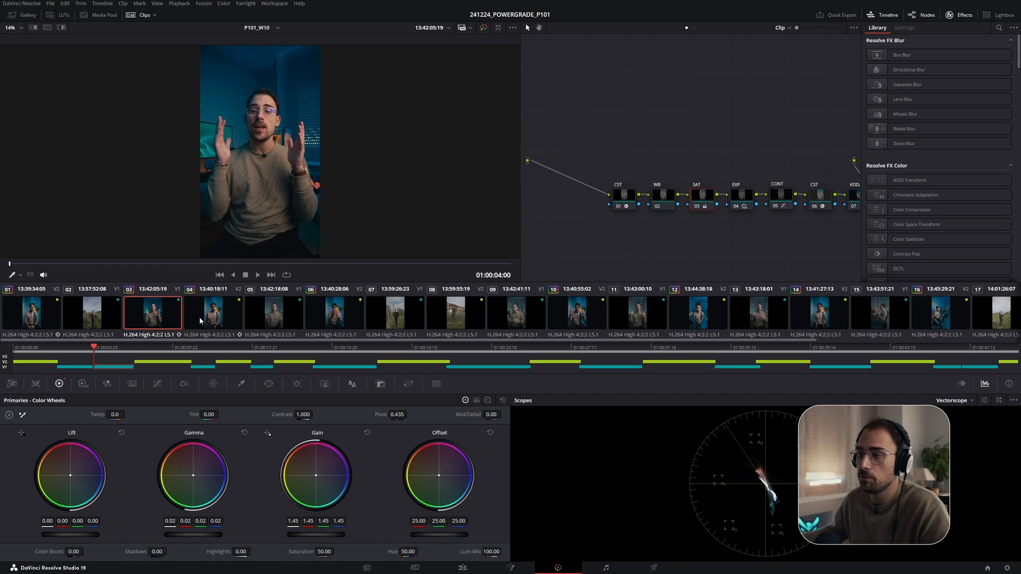
- Copy clip 05's grade onto clip 09
click(267, 314)
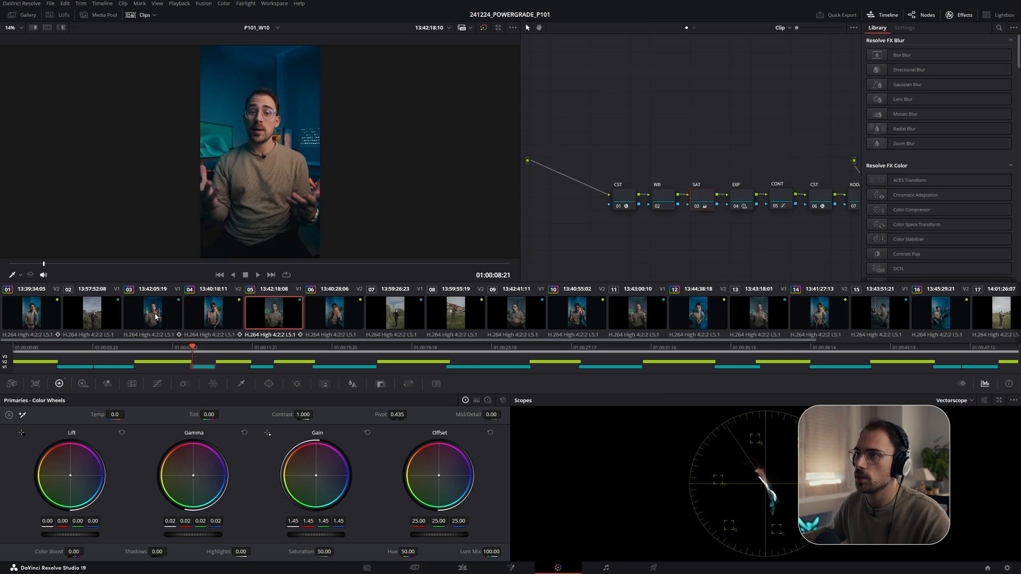
click(500, 323)
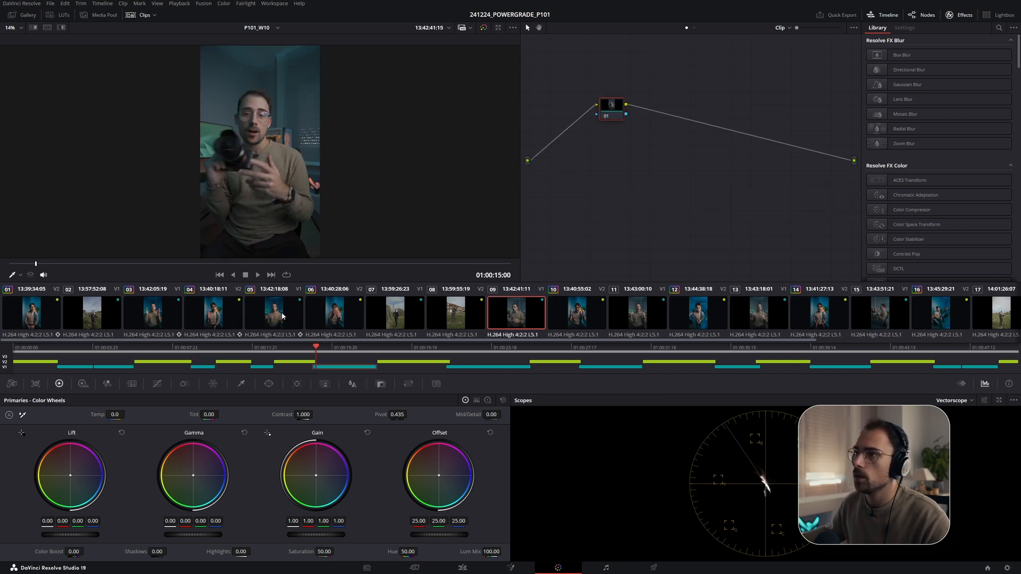
middle_click(282, 316)
- Copy grades onto clips 11, 13 and 15 from the graded clip just before each
scroll(560, 326, down, 3)
click(486, 319)
middle_click(391, 314)
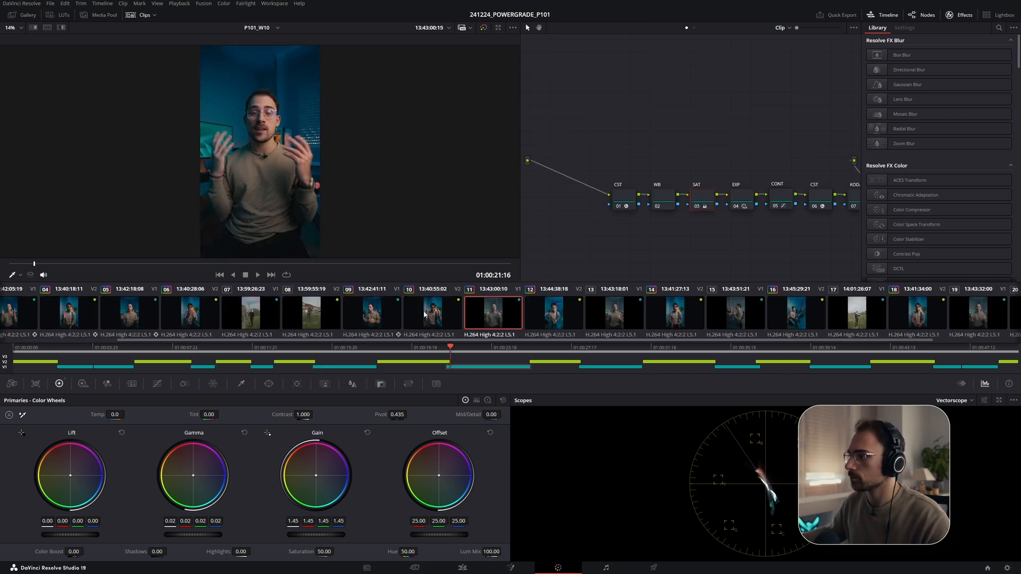
click(601, 313)
middle_click(502, 314)
click(741, 313)
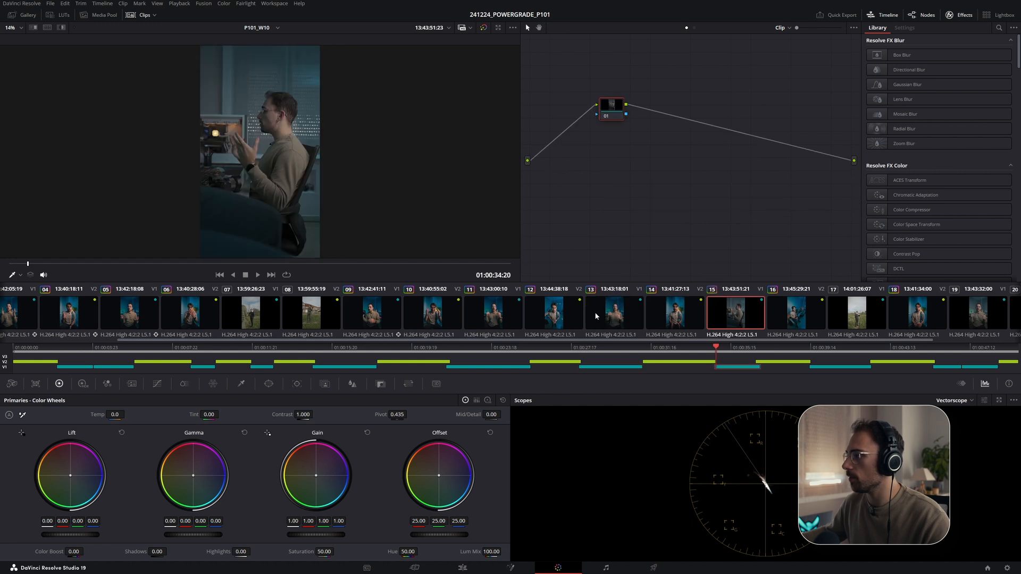
middle_click(614, 314)
- Copy clip 13's grade onto clip 19
scroll(677, 318, down, 3)
click(755, 315)
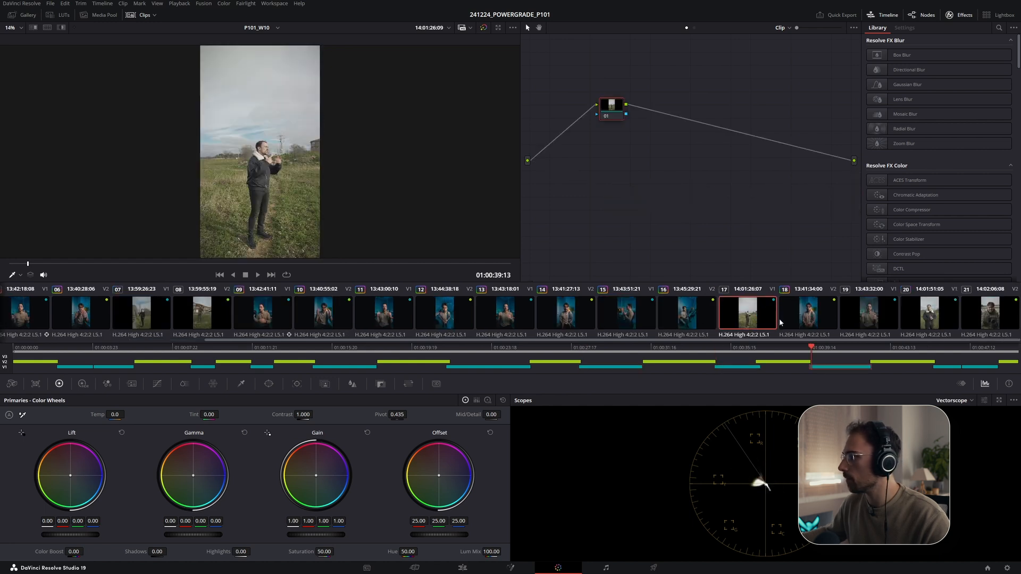
click(893, 318)
middle_click(508, 319)
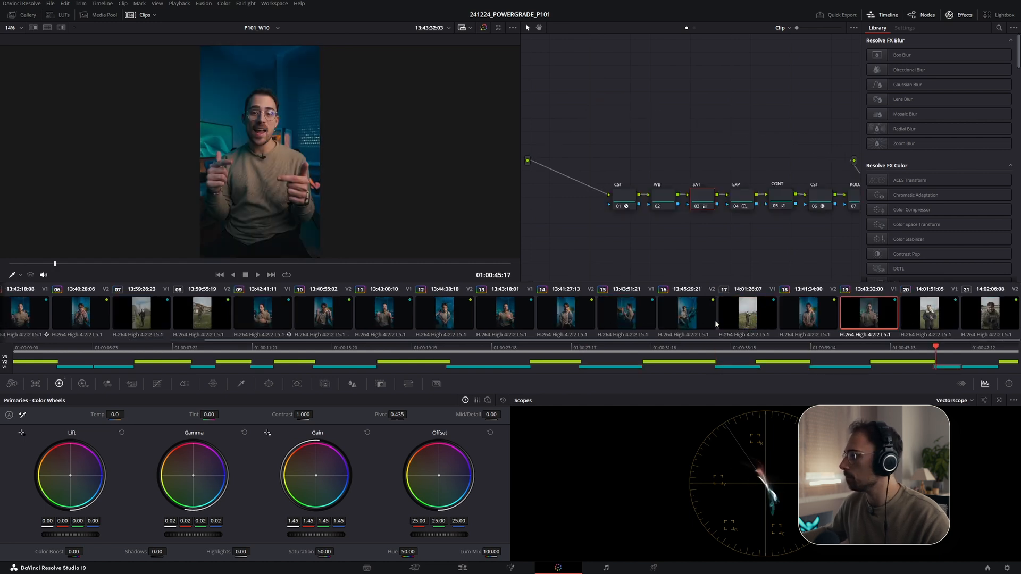
- Copy clip 01's grade onto clip 02
scroll(303, 316, up, 4)
click(97, 317)
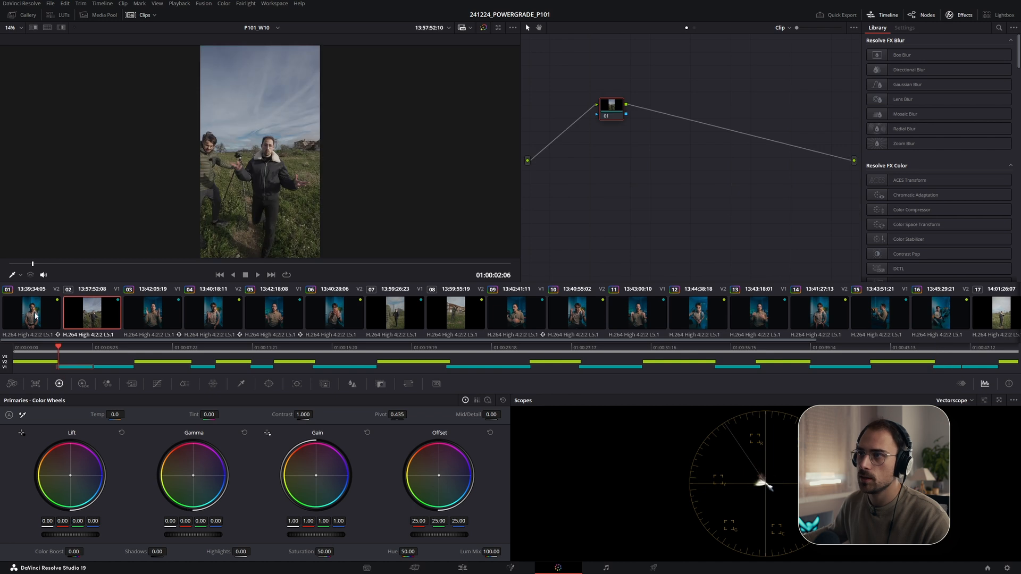
middle_click(42, 313)
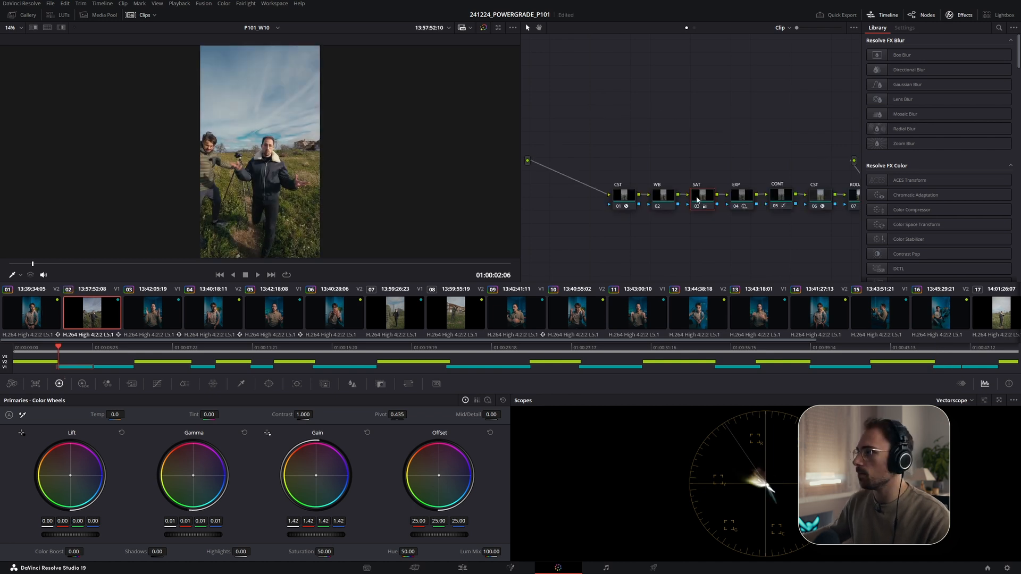
- On clip 02's SAT node, reset the Gamma and Gain wheels and nudge the Gain master up
click(673, 201)
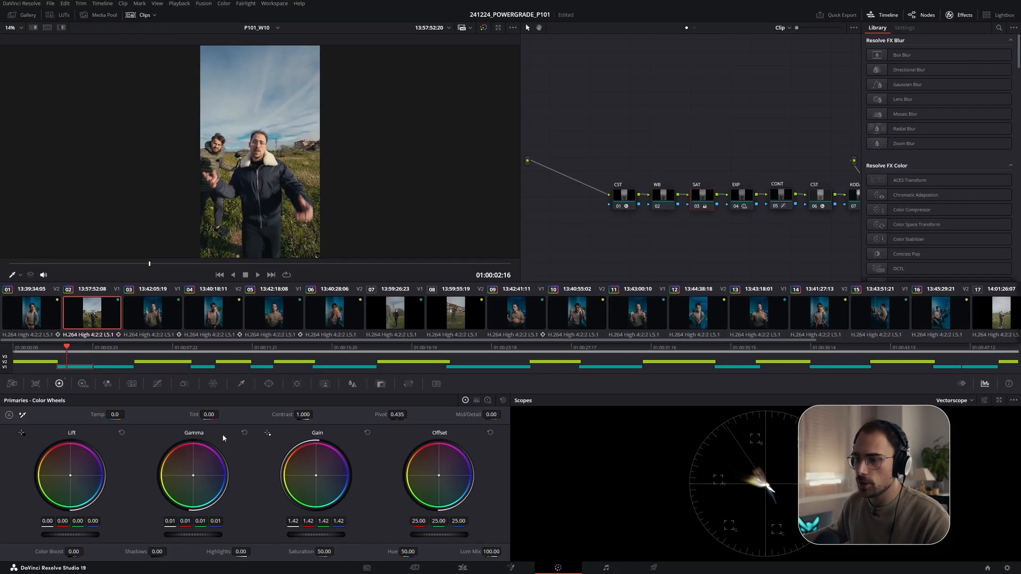
click(244, 432)
click(367, 432)
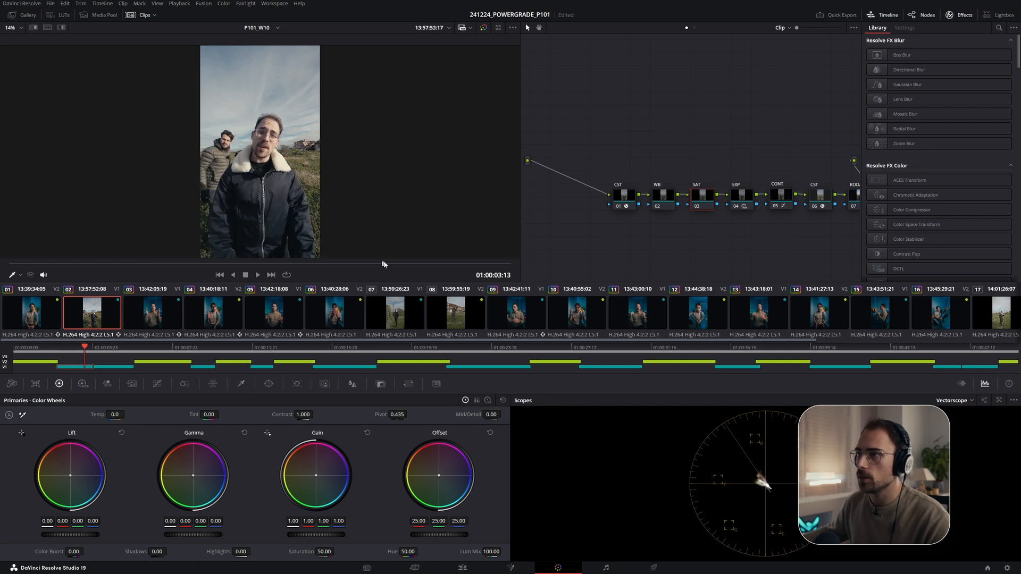
drag(389, 262, 383, 265)
drag(317, 535, 336, 535)
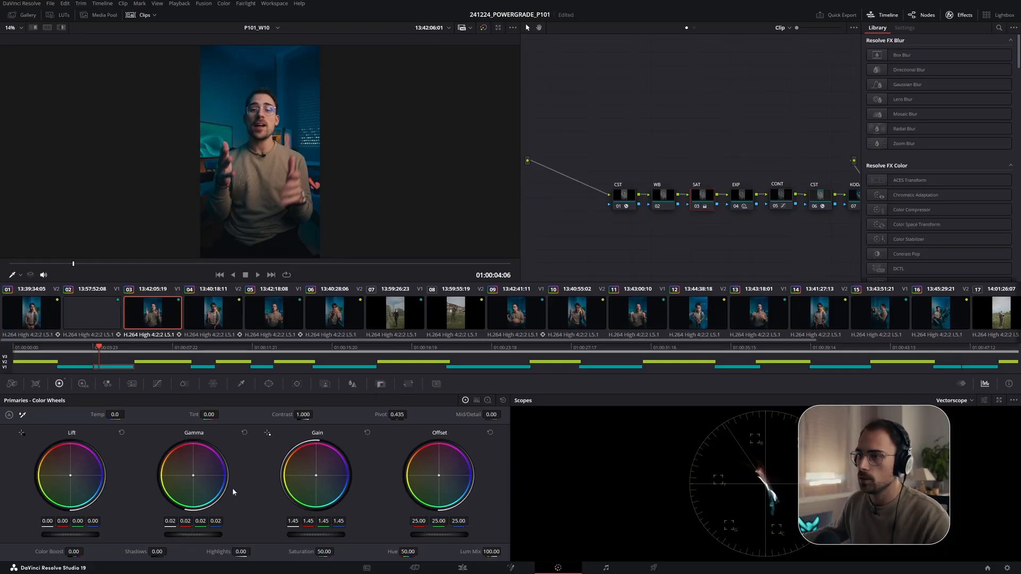
- Step through clips 07, 08 and 17 to inspect their grades
click(382, 321)
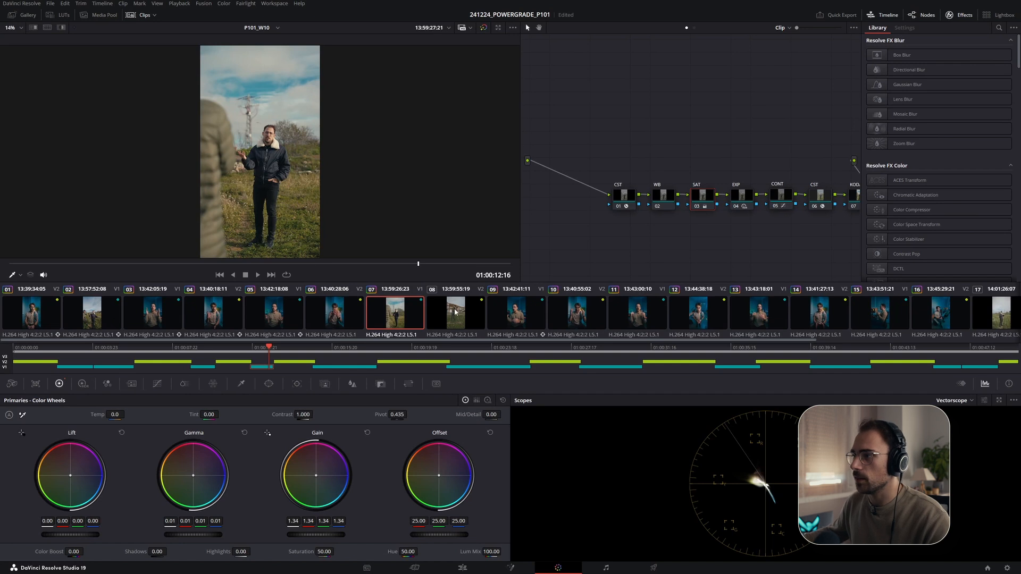
click(455, 312)
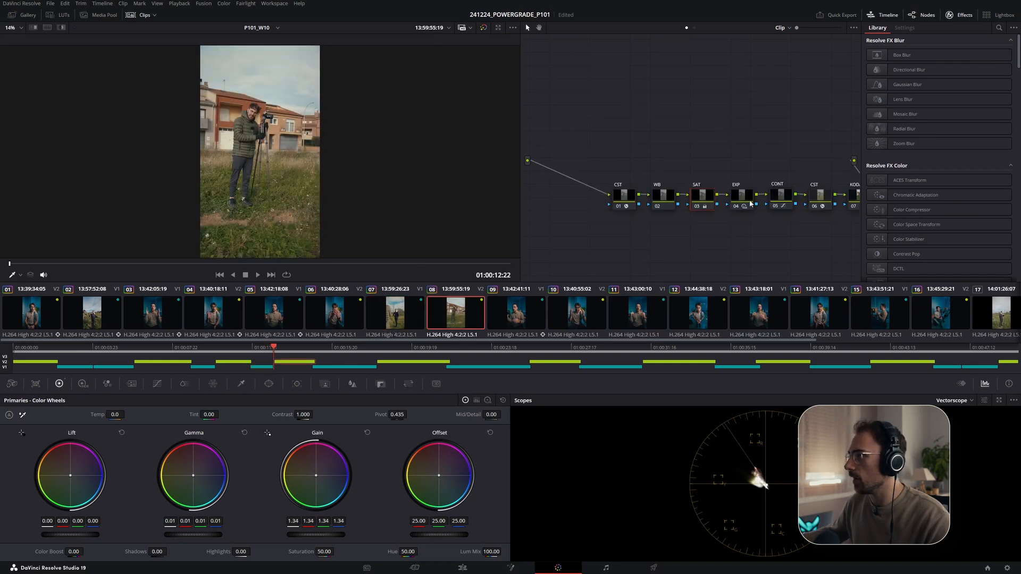
scroll(751, 319, down, 4)
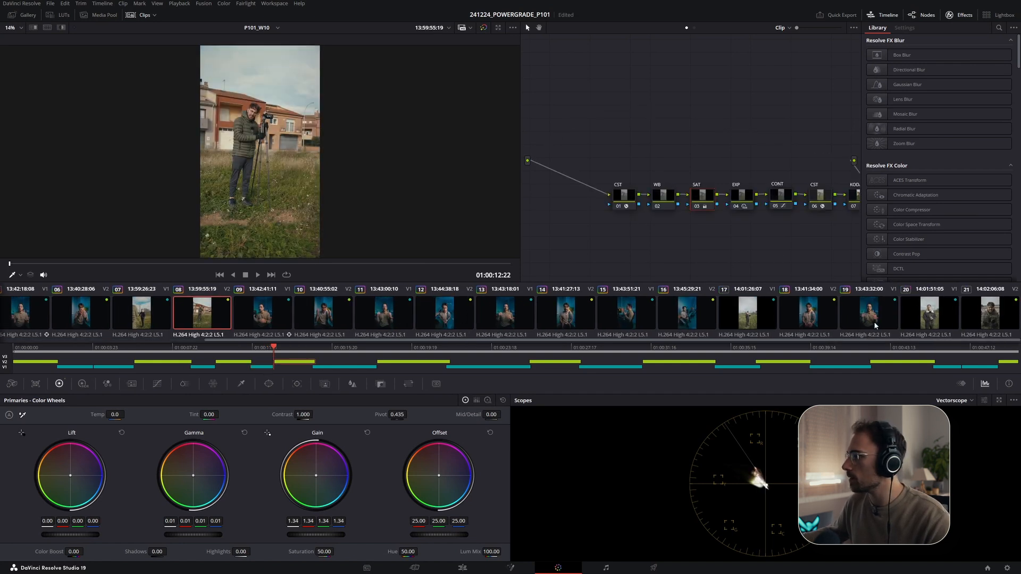
click(752, 319)
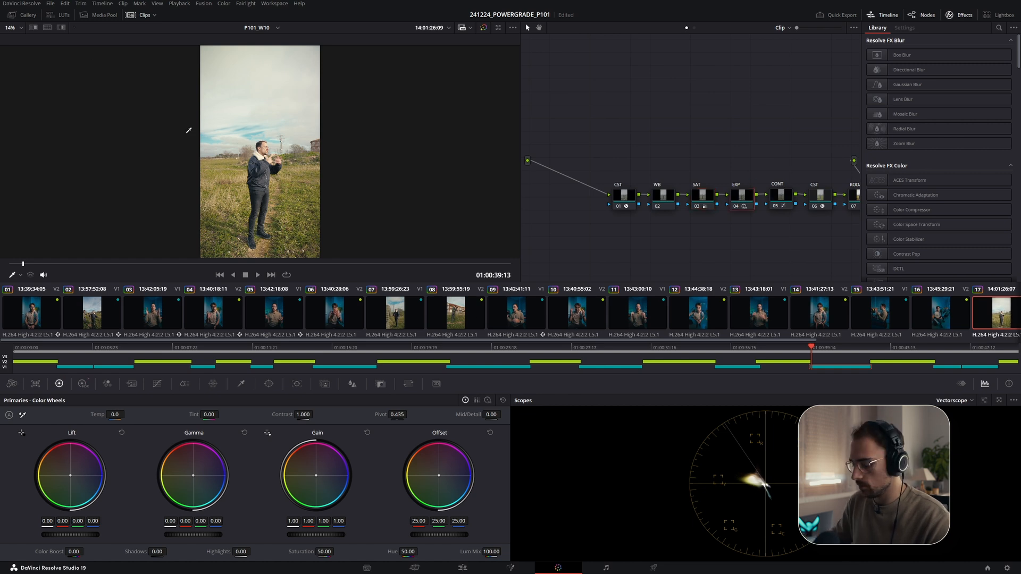
- On clip 17's EXP node, open the HDR wheels, switch the scope to Waveform and set Global exposure to -1.06
key(ctrl+f)
key(ctrl+f)
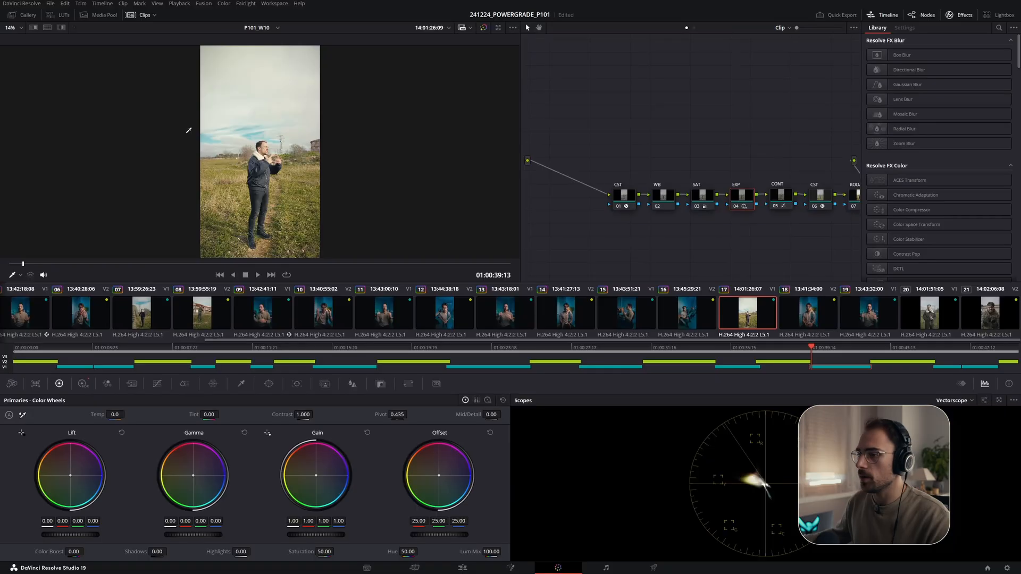
click(84, 383)
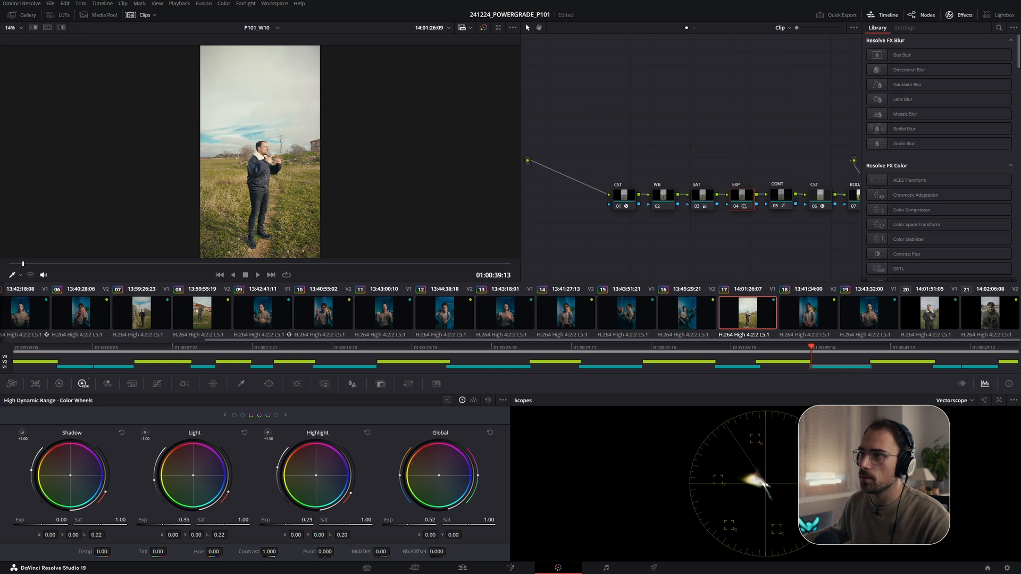
click(954, 401)
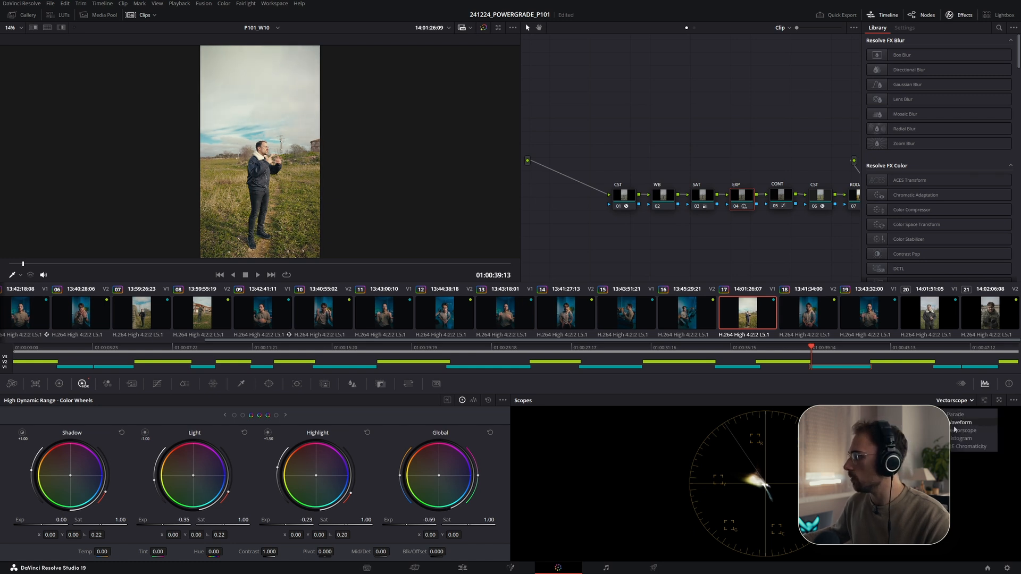
click(960, 422)
click(954, 400)
click(951, 414)
click(961, 400)
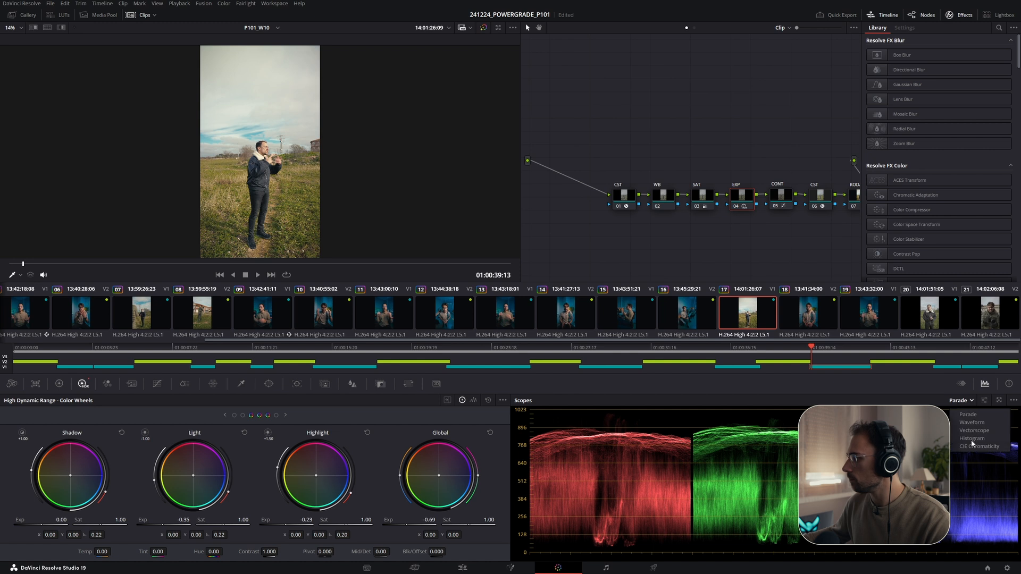
click(972, 422)
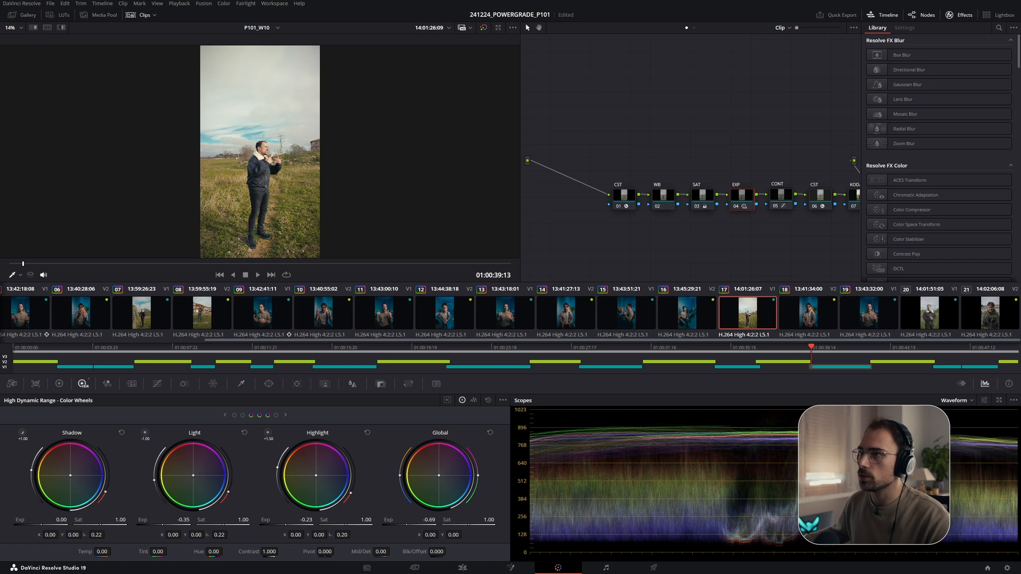
drag(430, 520, 424, 520)
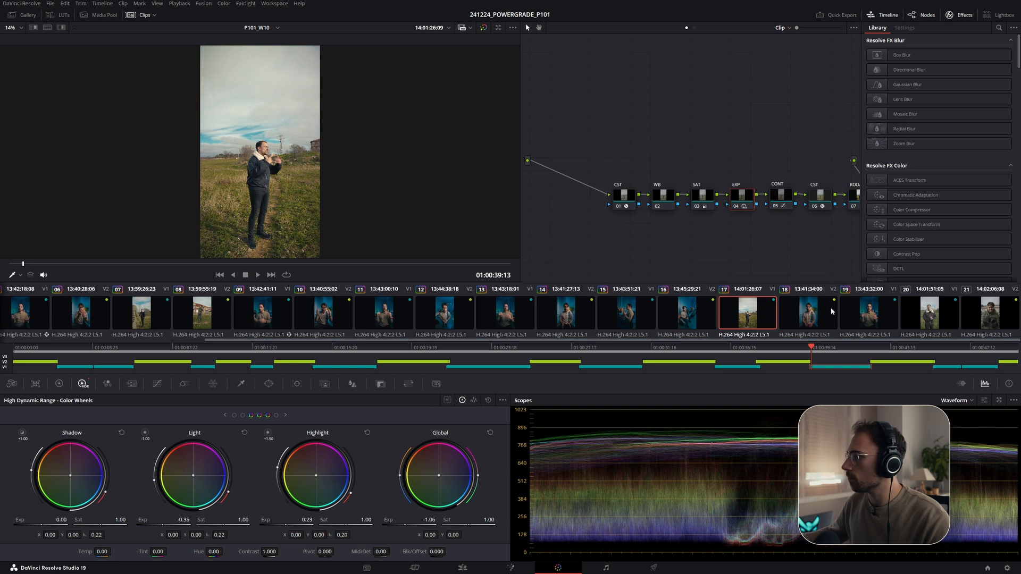
- Copy clip 17's grade onto clip 20
click(928, 313)
middle_click(747, 313)
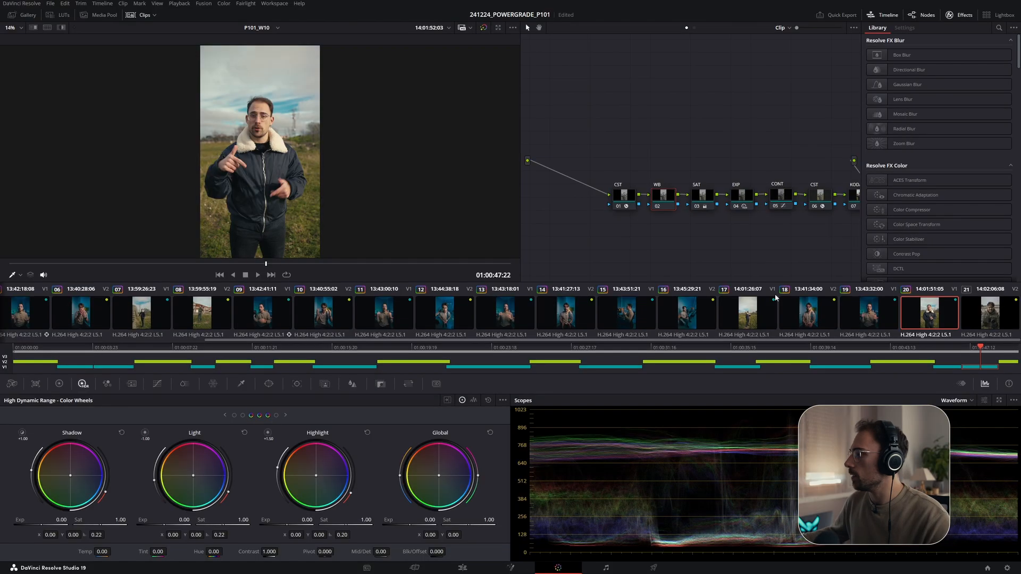
- Copy clip 20's grade onto clip 21 and raise the Global exposure on its EXP node
click(865, 314)
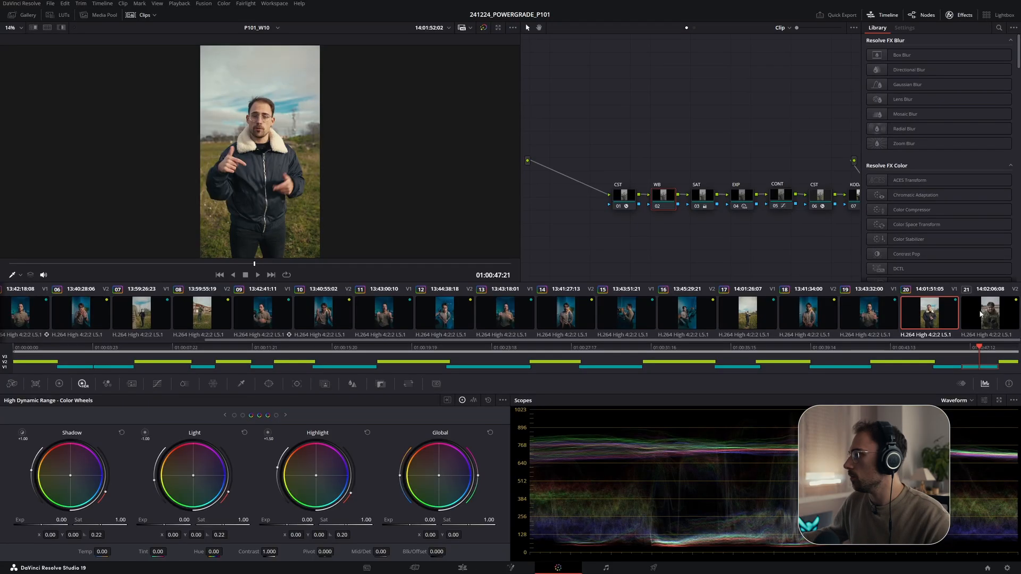
click(984, 321)
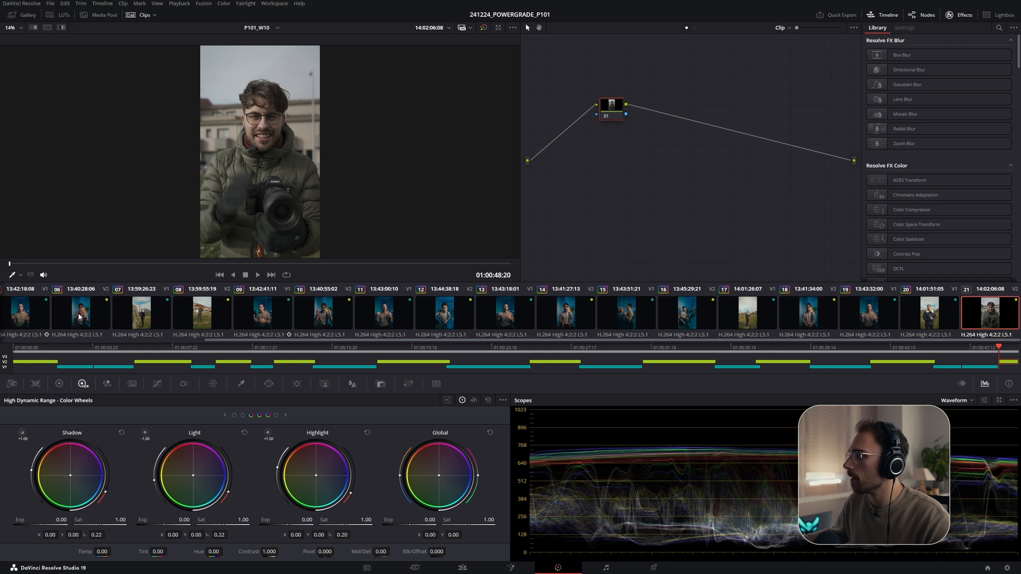
middle_click(947, 302)
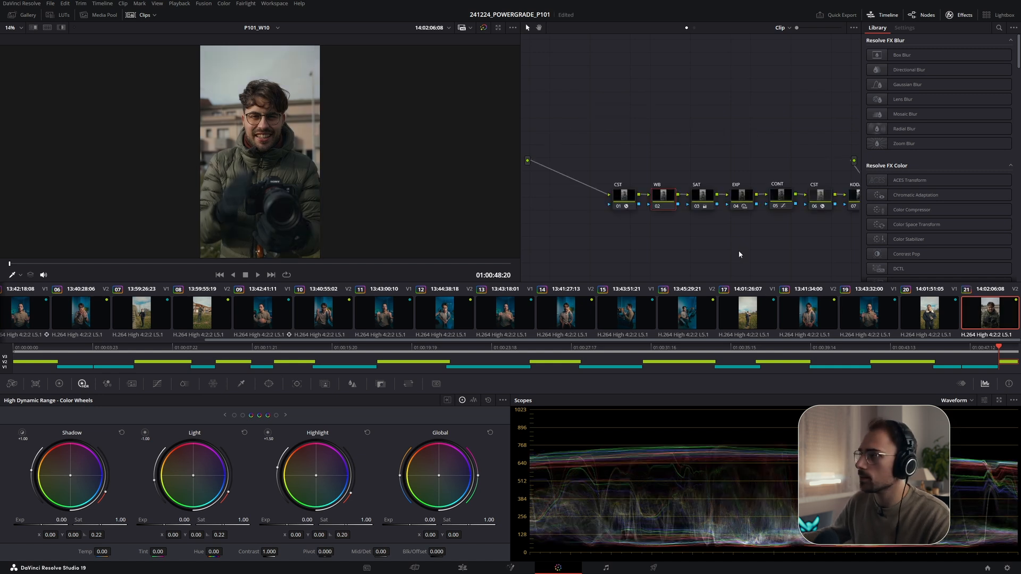
click(738, 196)
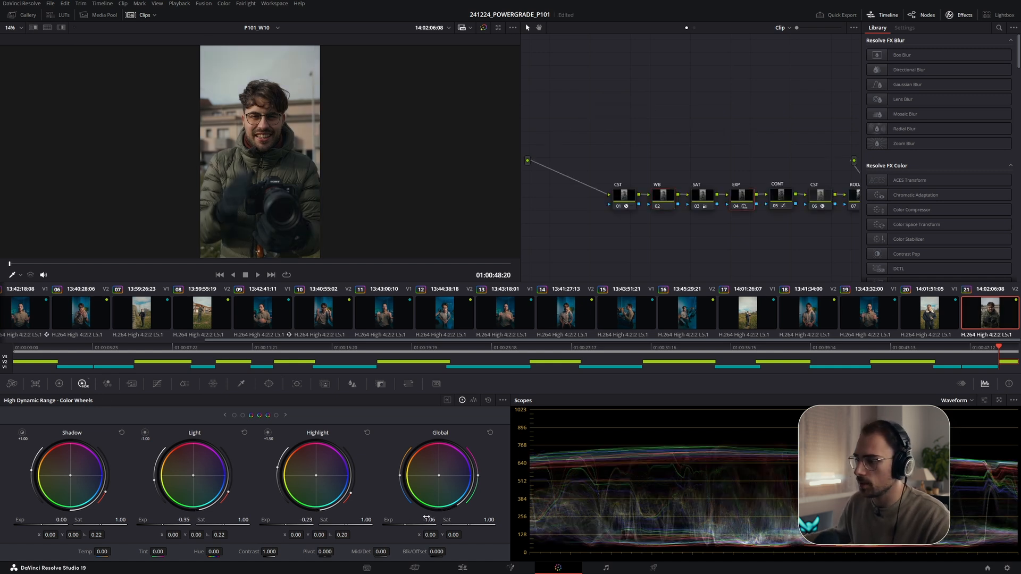
drag(427, 520, 450, 520)
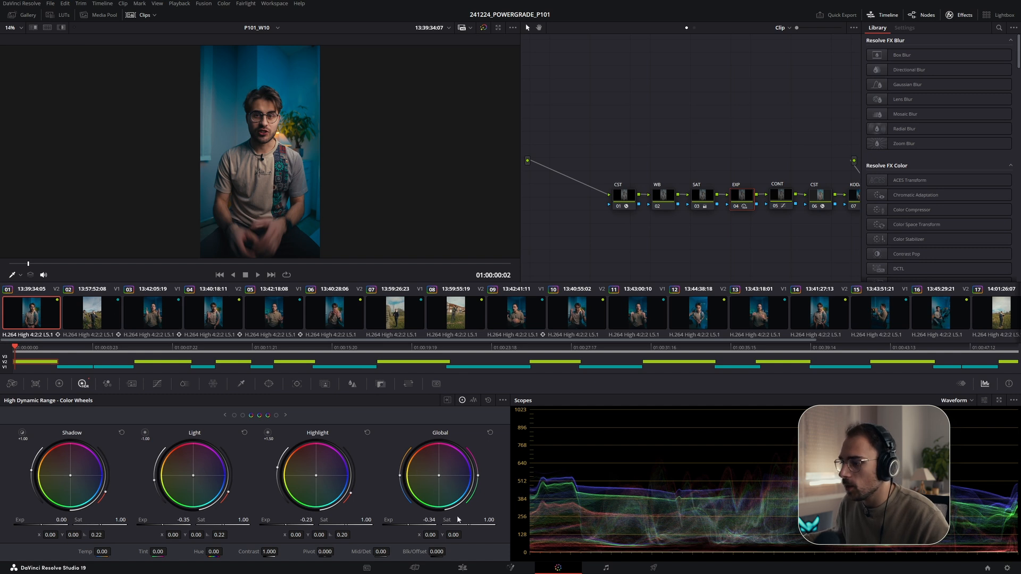
- Switch to the Edit page, open the Media Pool, return the playhead to the start and open the 02_SOUNDTRACKS bin
click(462, 568)
scroll(154, 420, up, 4)
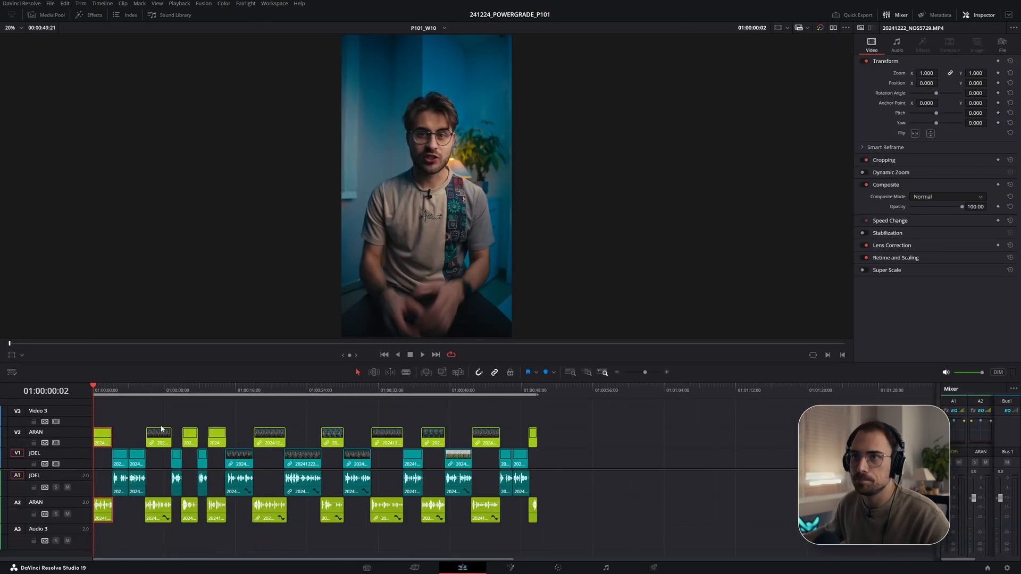
click(52, 17)
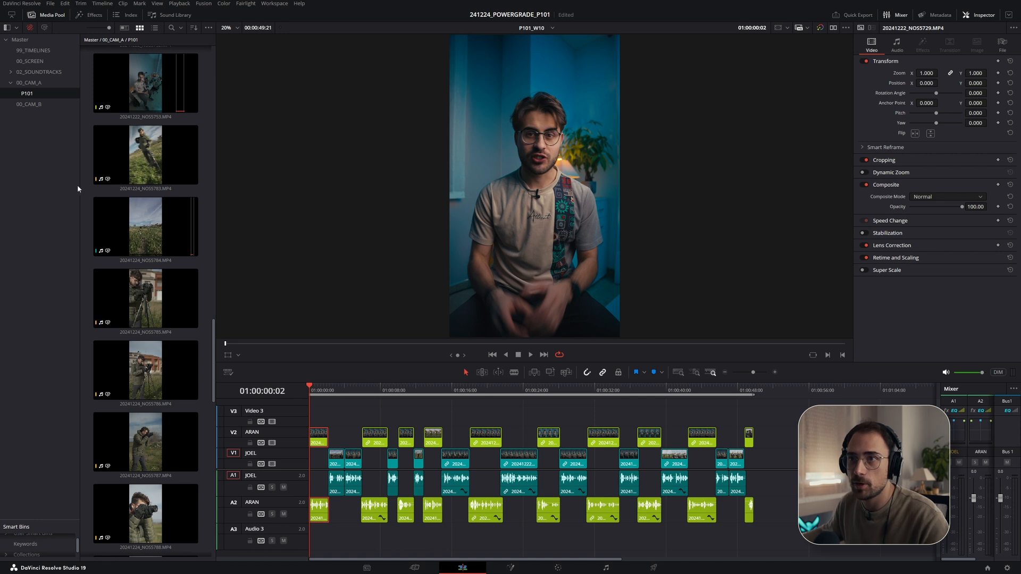
scroll(133, 245, down, 5)
scroll(132, 244, down, 2)
click(329, 391)
click(318, 391)
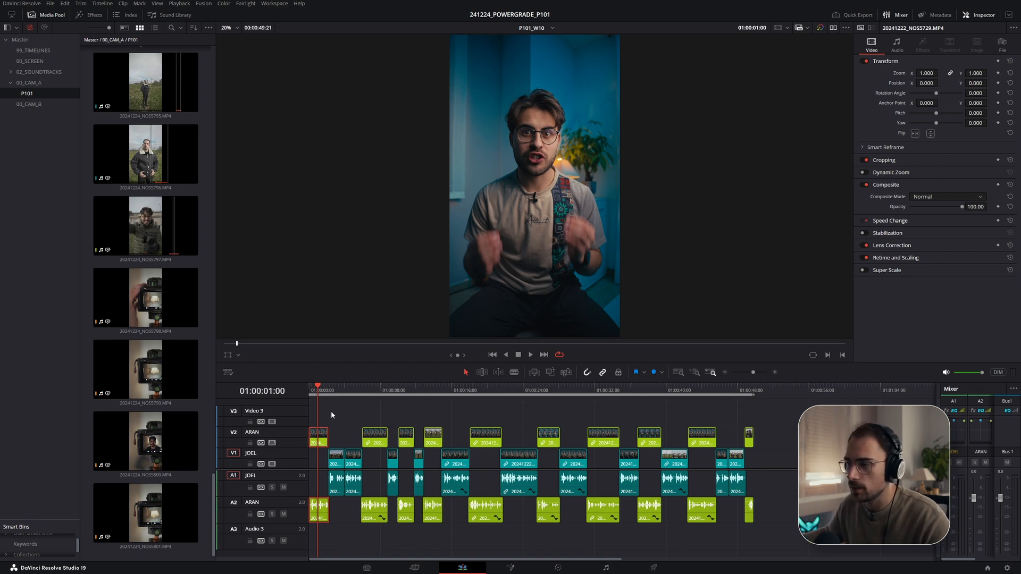
key(Home)
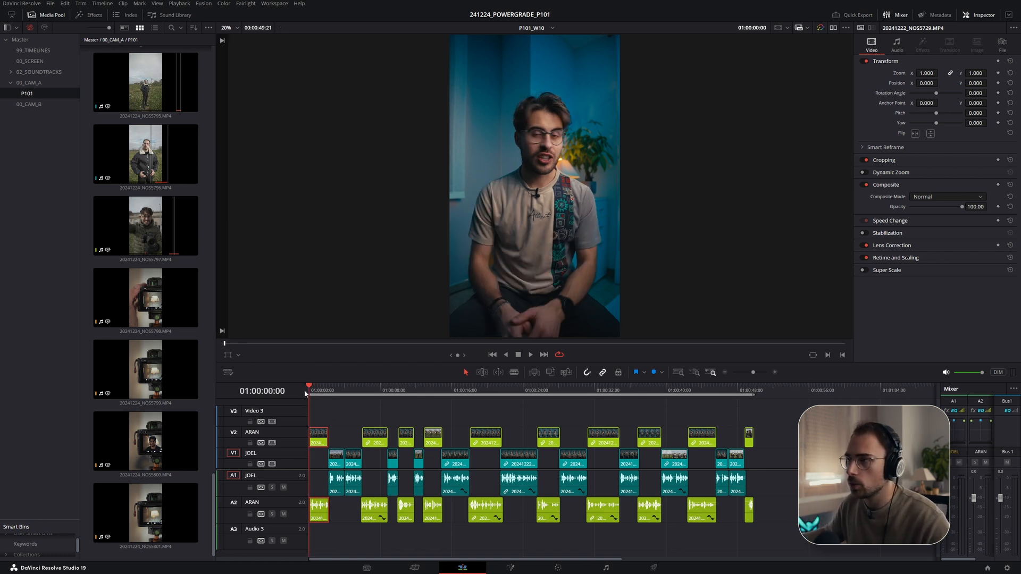
key(alt+Tab)
click(285, 276)
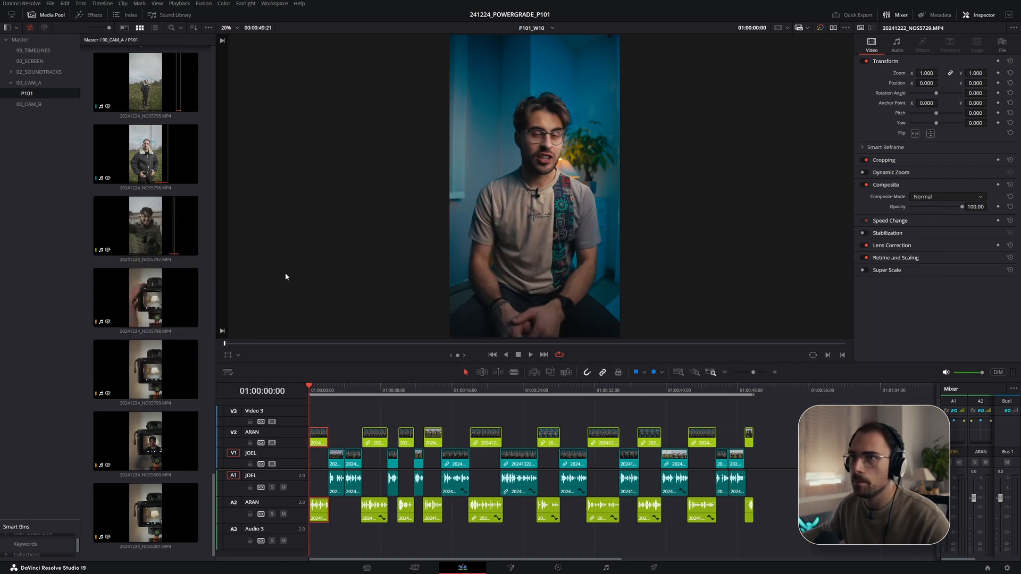
click(39, 73)
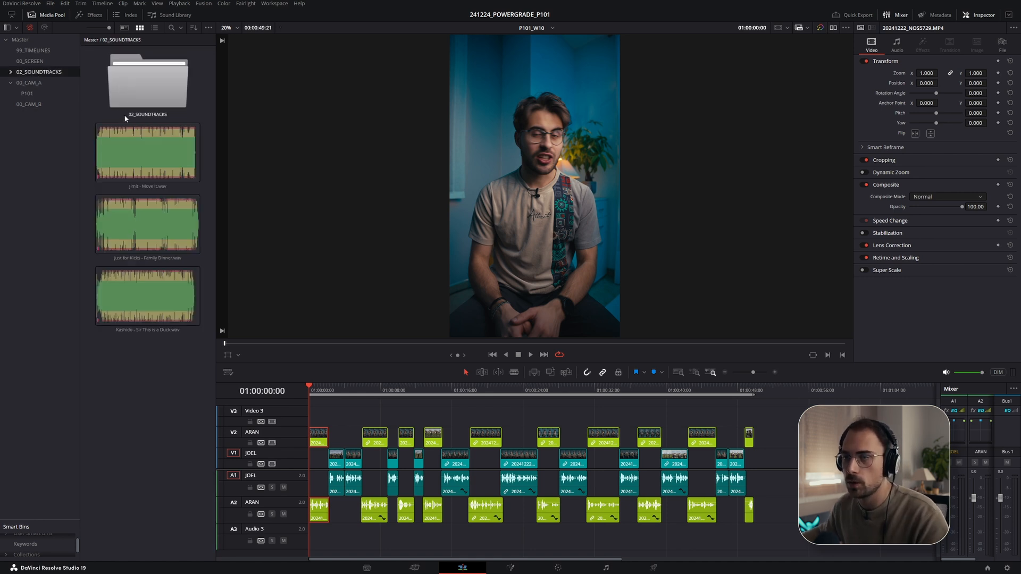
- Open the 02_SOUNDTRACKS sub-bin and preview the Allem Iversom - Clouds track
double_click(132, 100)
double_click(119, 83)
key(space)
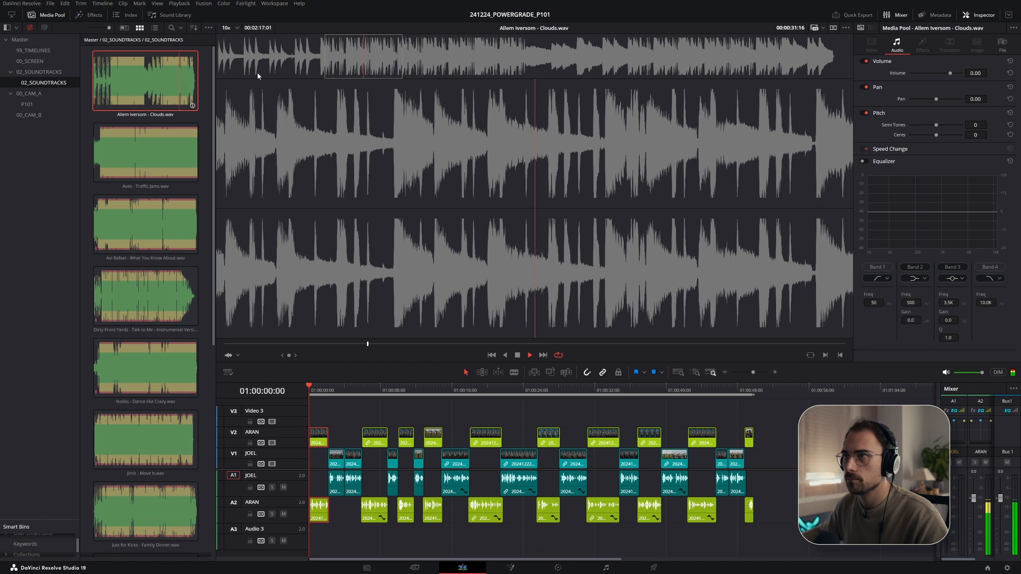
drag(255, 70, 198, 58)
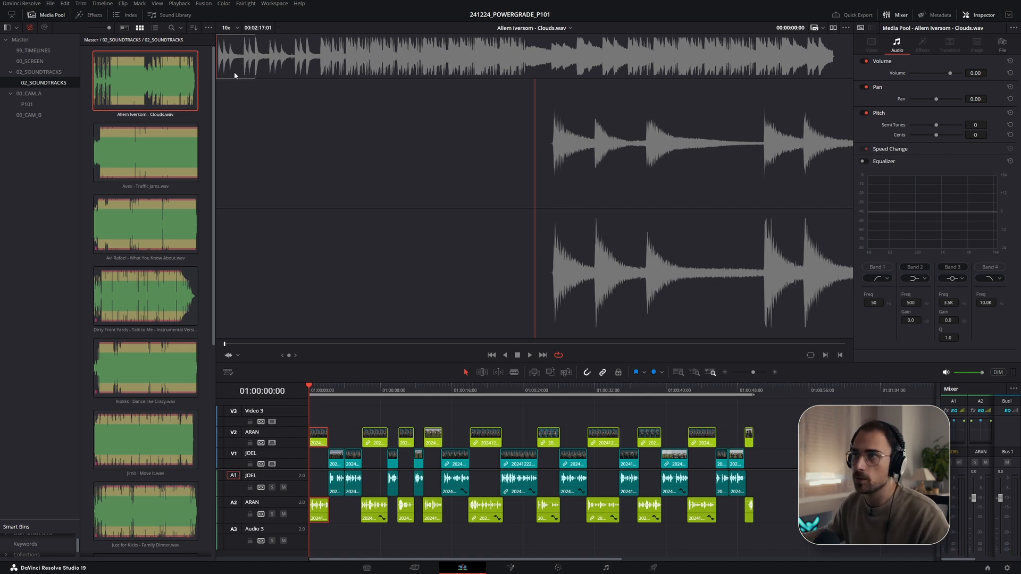
mouse_move(218, 72)
mouse_down()
mouse_move(282, 68)
mouse_move(217, 71)
mouse_up()
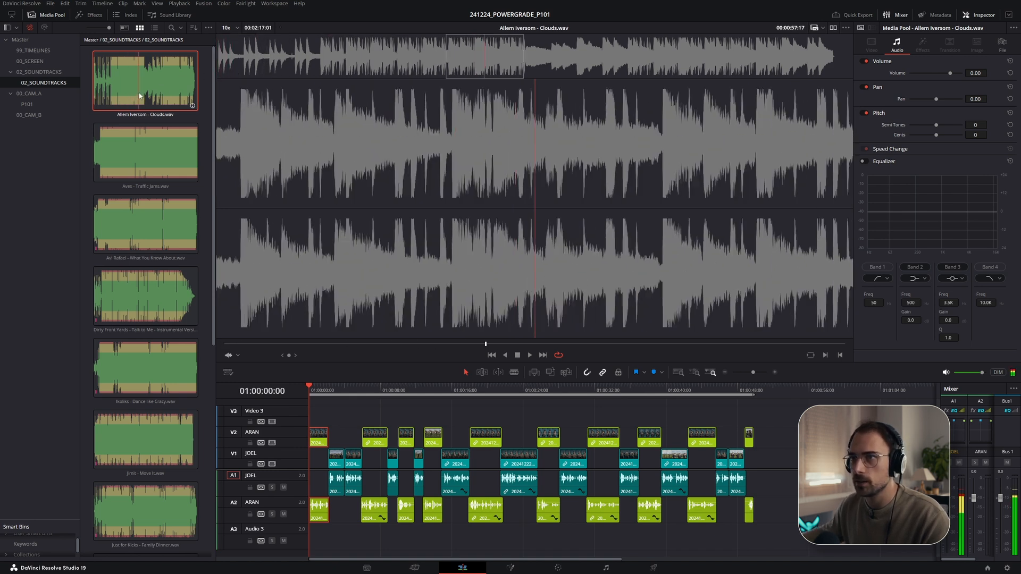
drag(220, 63, 215, 63)
key(space)
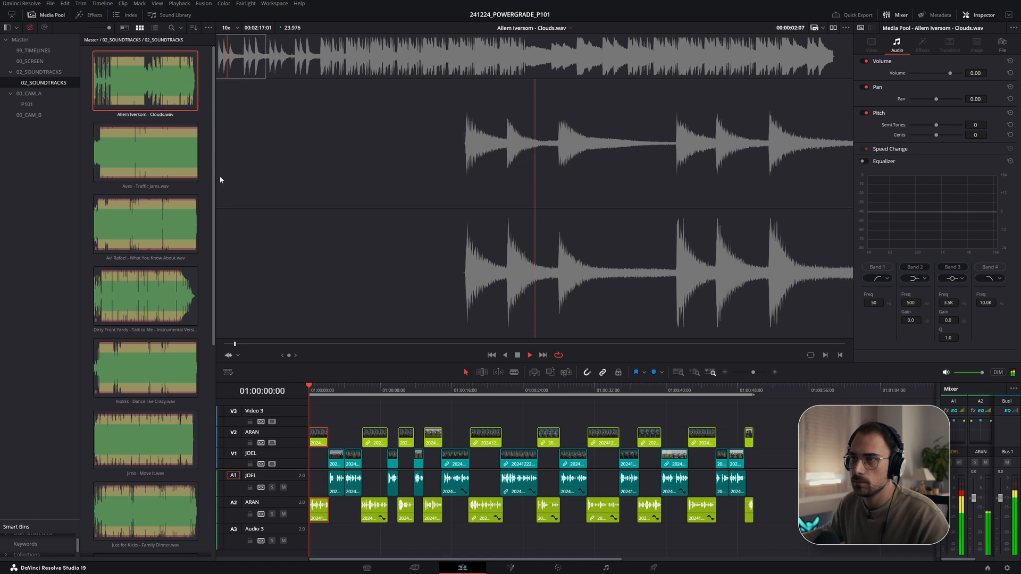
drag(290, 65, 323, 70)
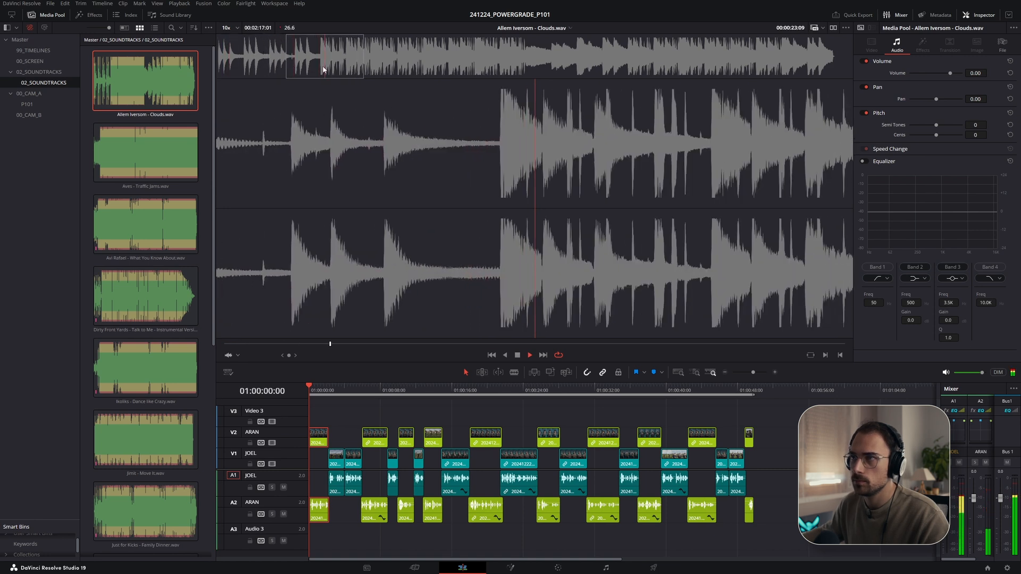
key(space)
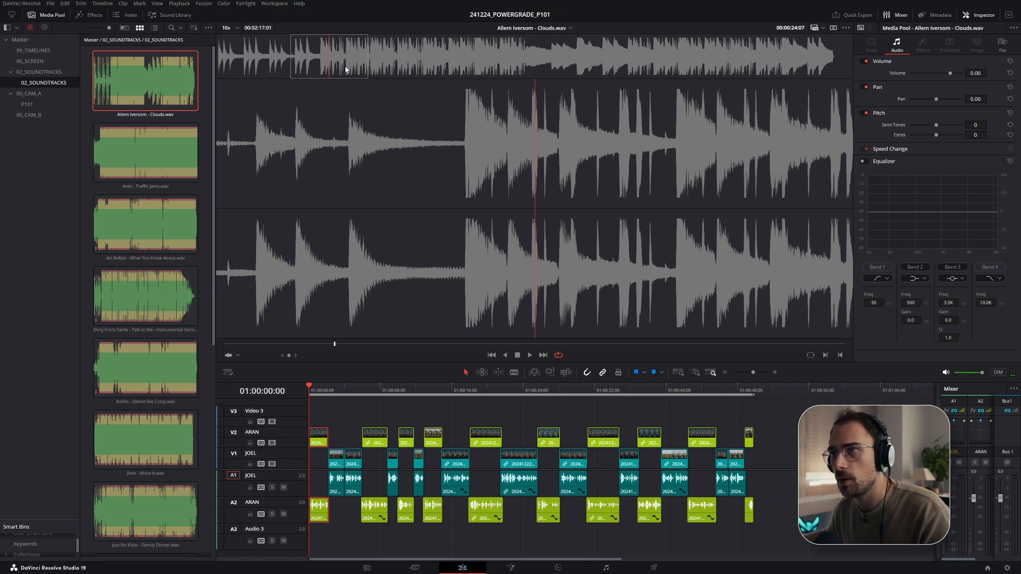
- Try placing Allem Iversom - Clouds.wav on the Audio 3 track, then undo the placement
drag(145, 85, 330, 545)
scroll(340, 532, down, 5)
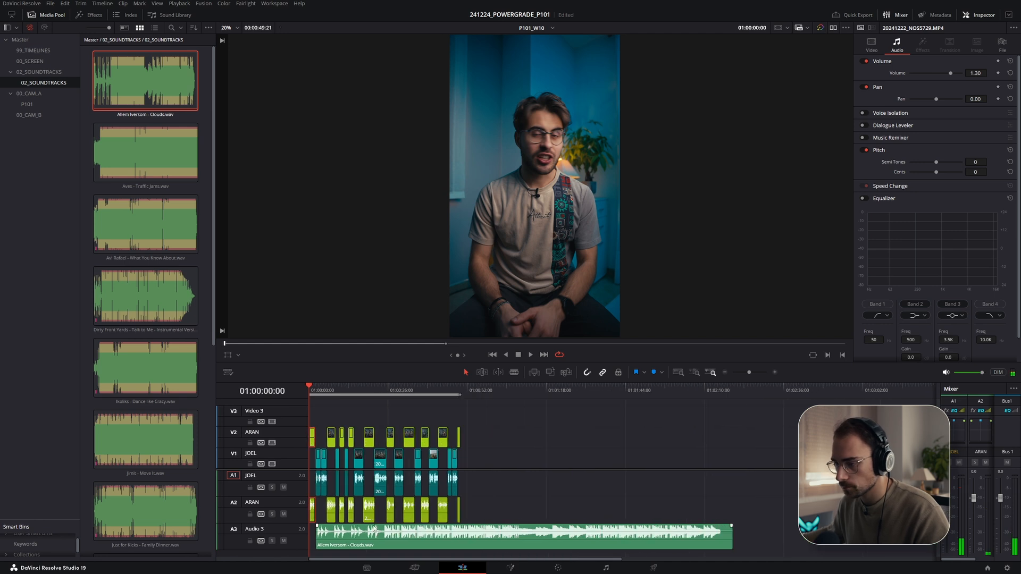
key(ctrl+z)
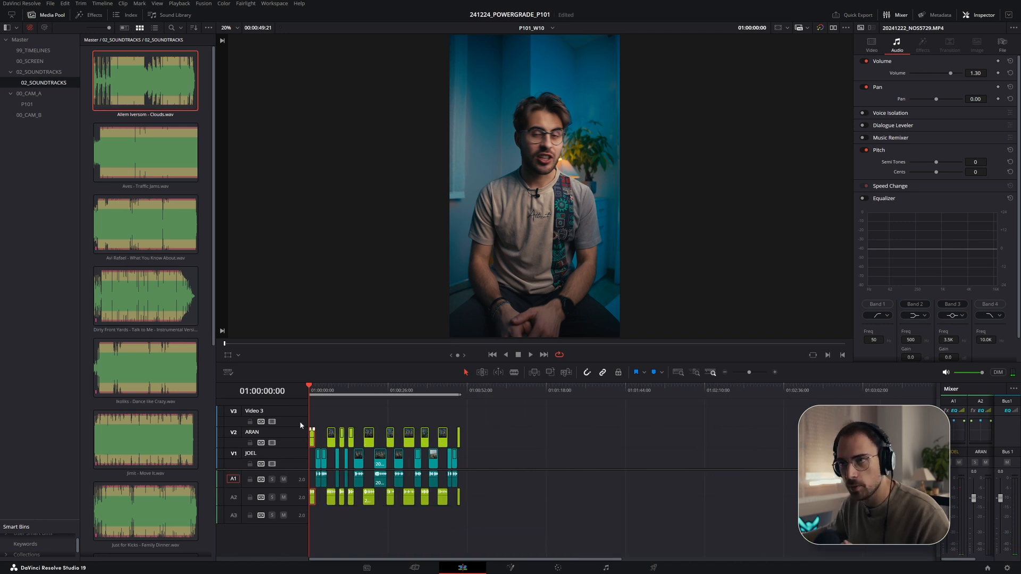
- Set the clip colour of all soundtrack clips in the bin to Violet
click(87, 116)
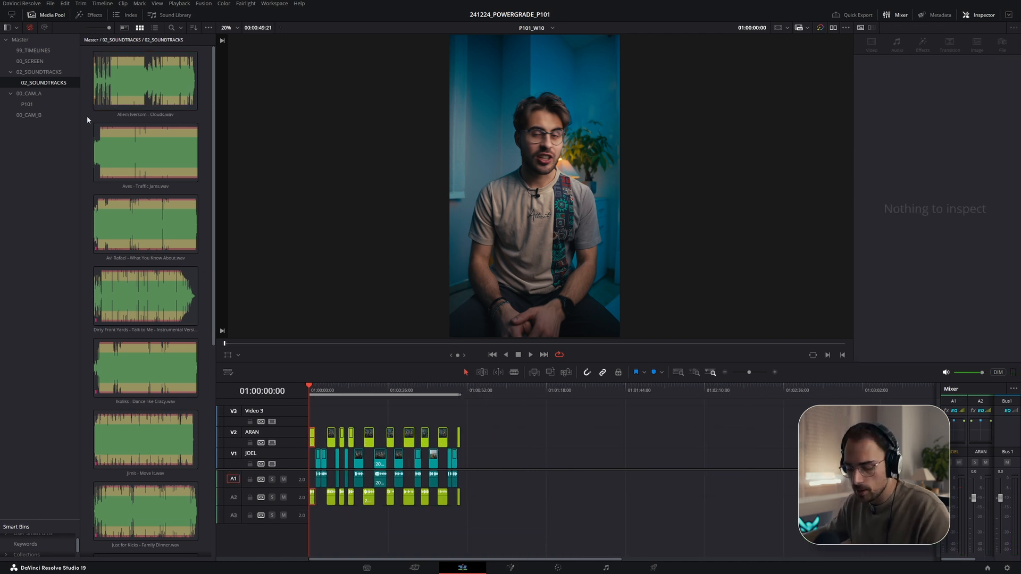
key(ctrl+a)
scroll(134, 189, down, 5)
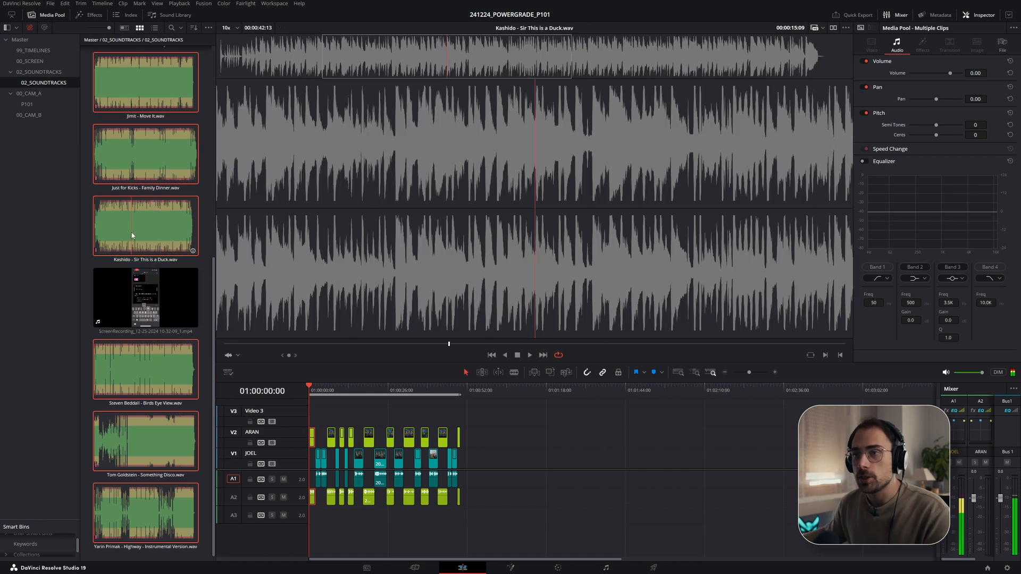
right_click(132, 232)
mouse_move(172, 347)
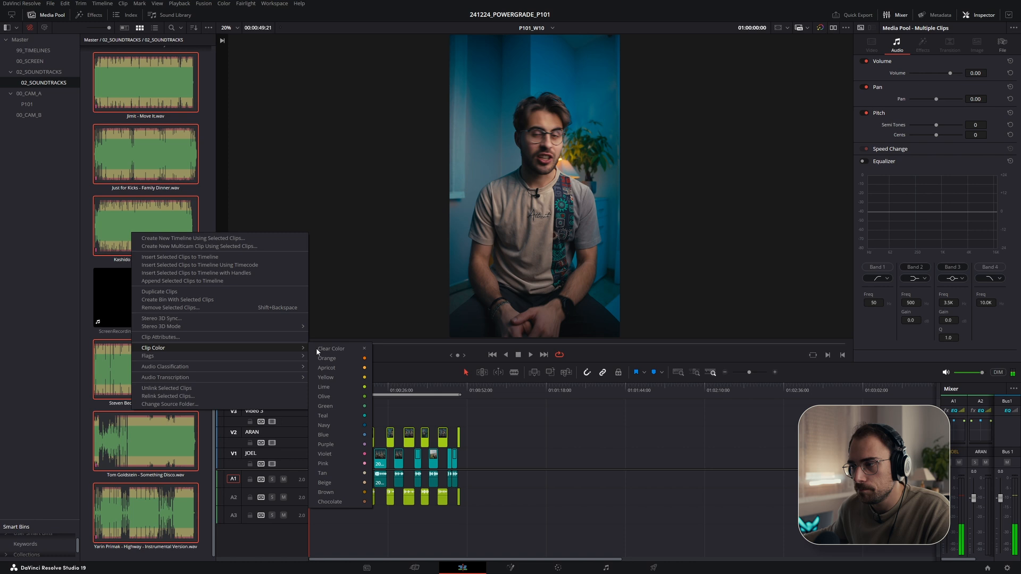
click(335, 454)
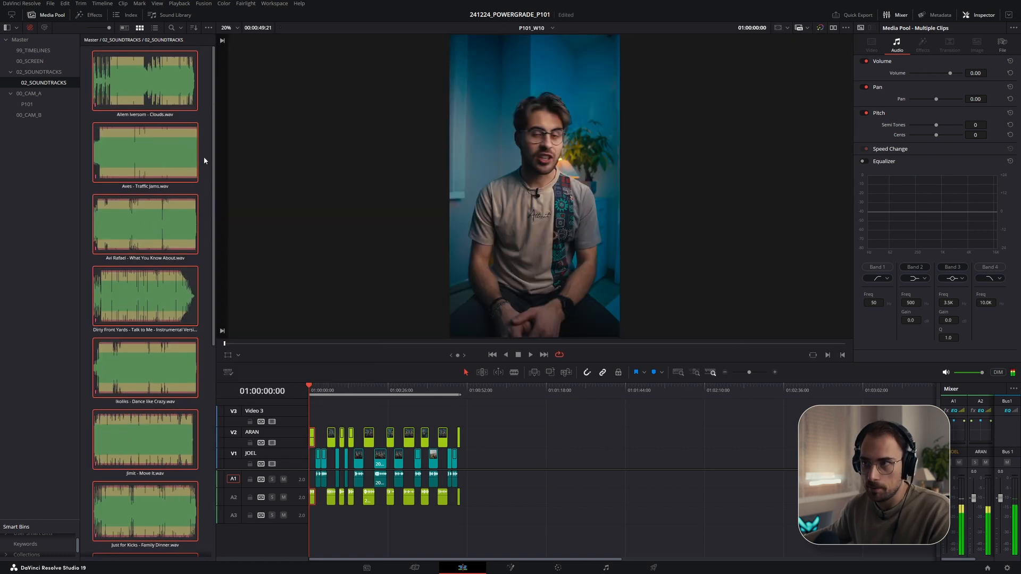
- Place Allem Iversom - Clouds.wav at the start of the Audio 3 track
click(206, 155)
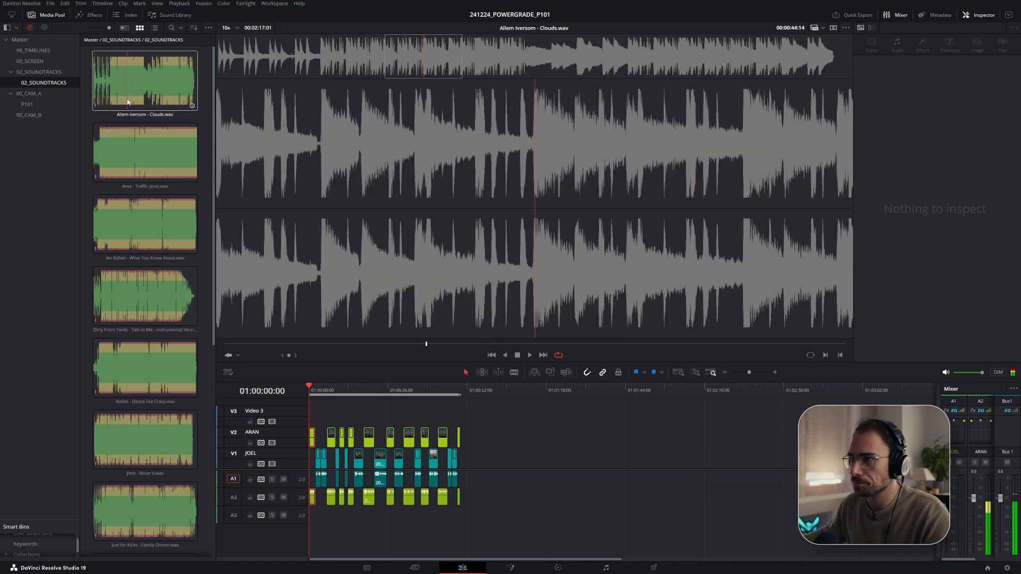
drag(128, 101, 314, 515)
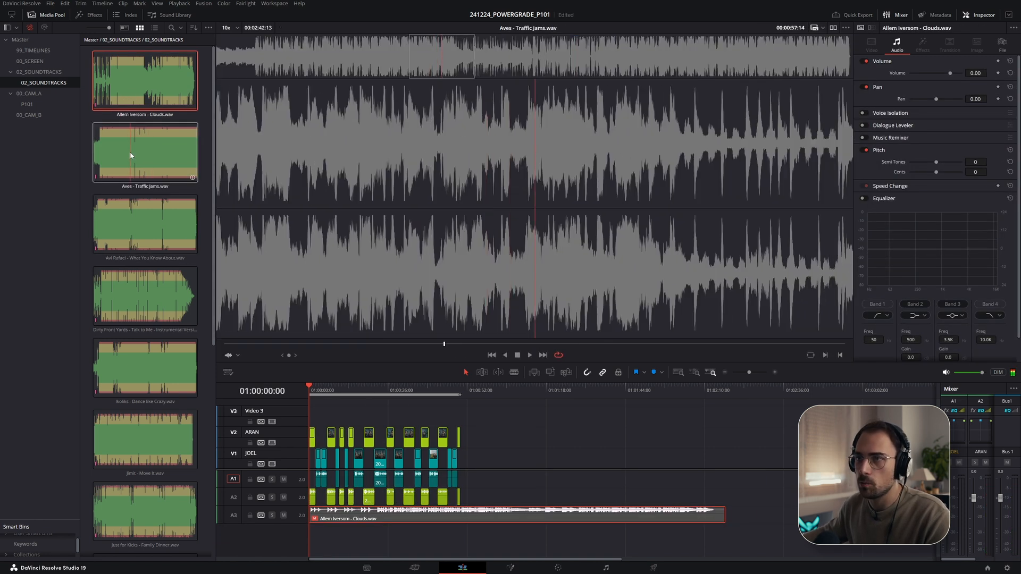
- Preview the Aves - Traffic Jams and Avi Rafael - What You Know About soundtracks
click(131, 155)
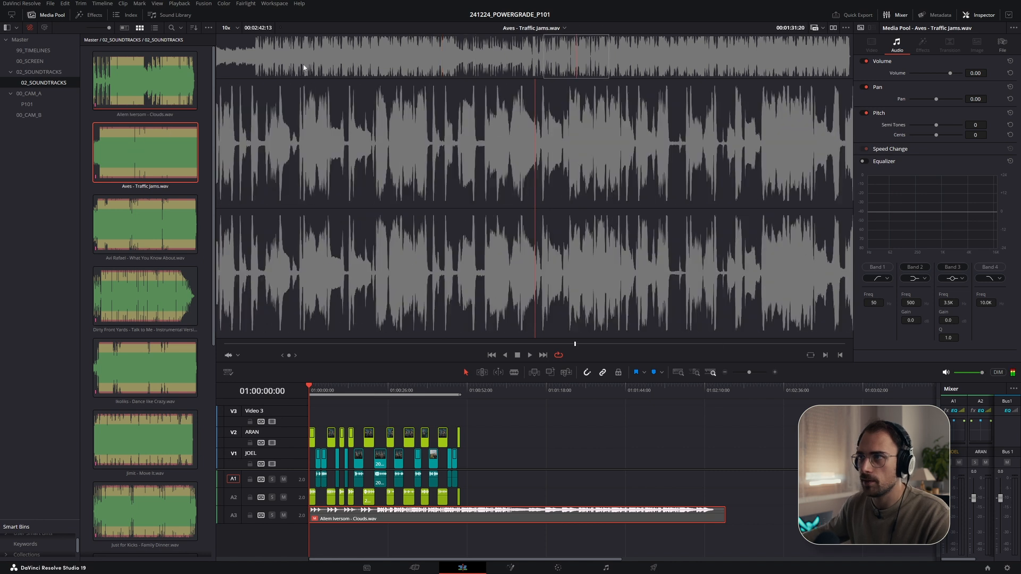
key(space)
click(252, 63)
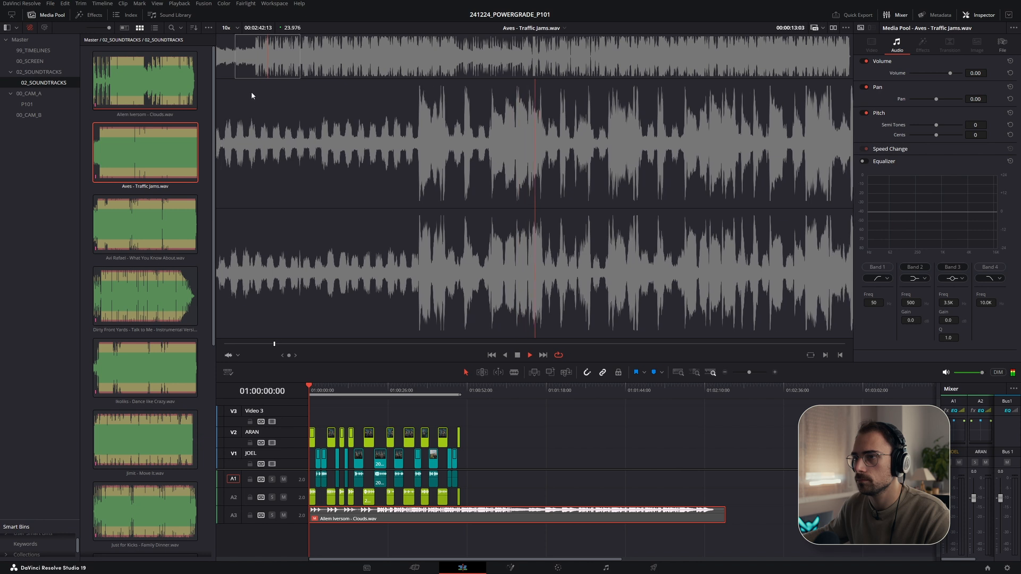
click(135, 216)
double_click(134, 217)
key(space)
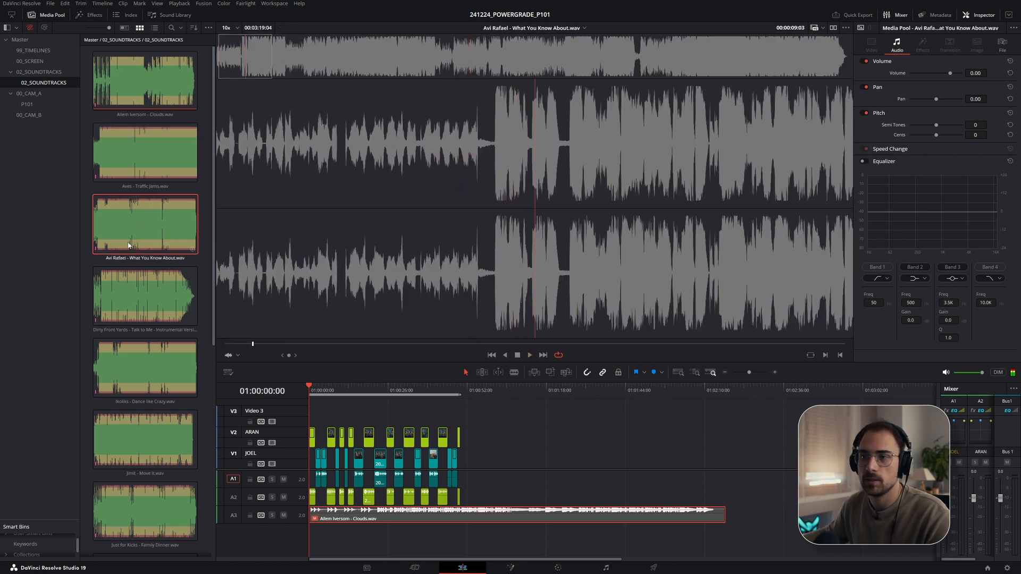
- Preview Dirty Front Yards - Talk to Me - Instrumental Version.wav and place it at the start of a new Audio 4 track
click(136, 288)
double_click(136, 288)
key(space)
click(259, 66)
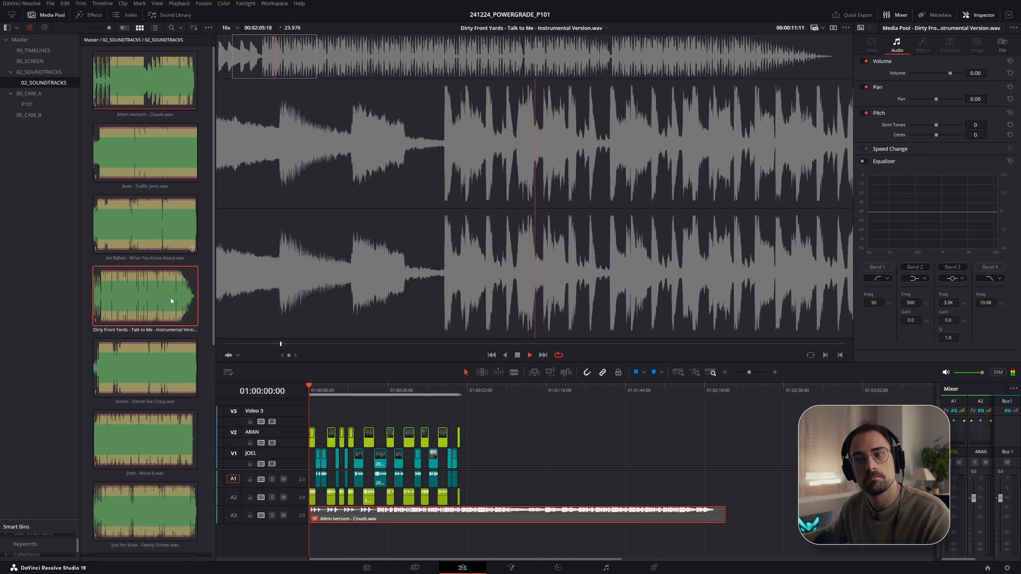
drag(148, 296, 309, 541)
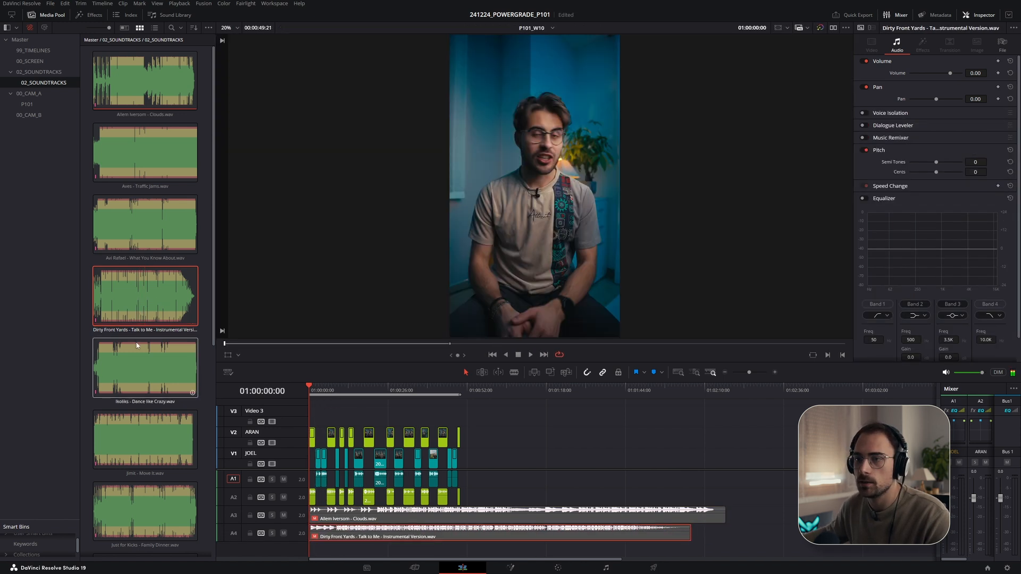
- Preview the Ikoliks, Jimit, Just for Kicks and Kashido soundtracks in the bin
click(144, 367)
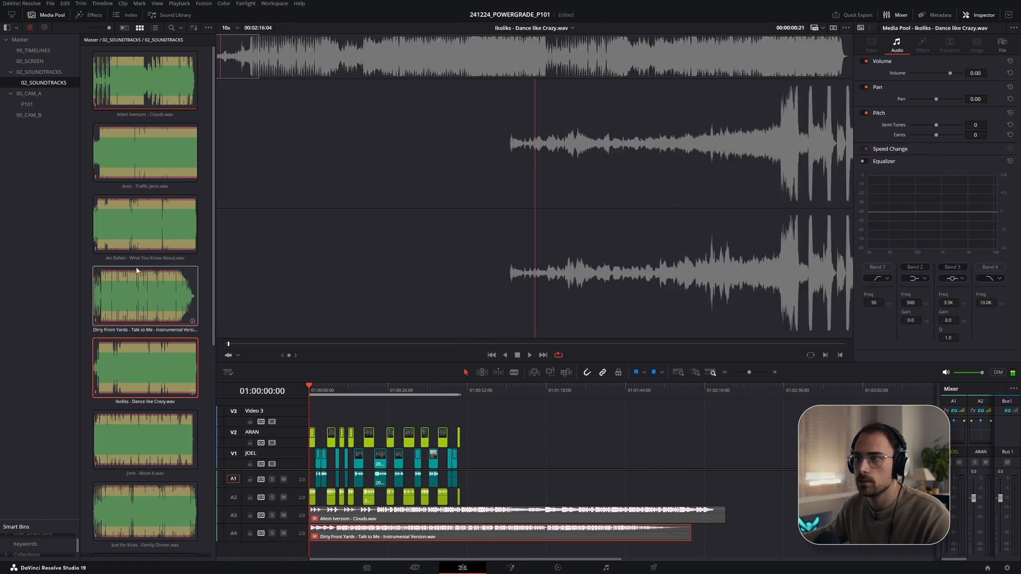
scroll(144, 367, down, 3)
key(space)
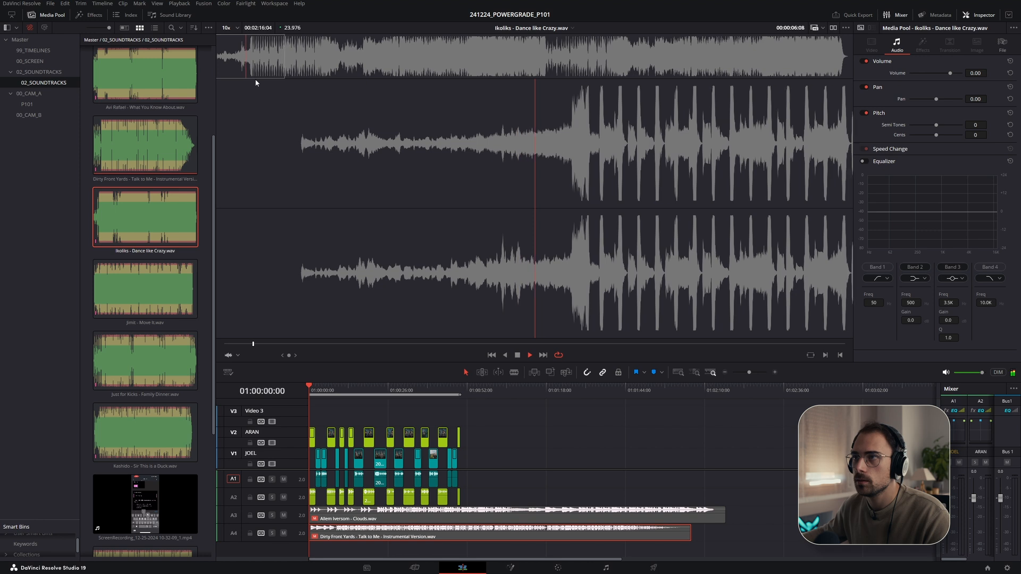
click(137, 289)
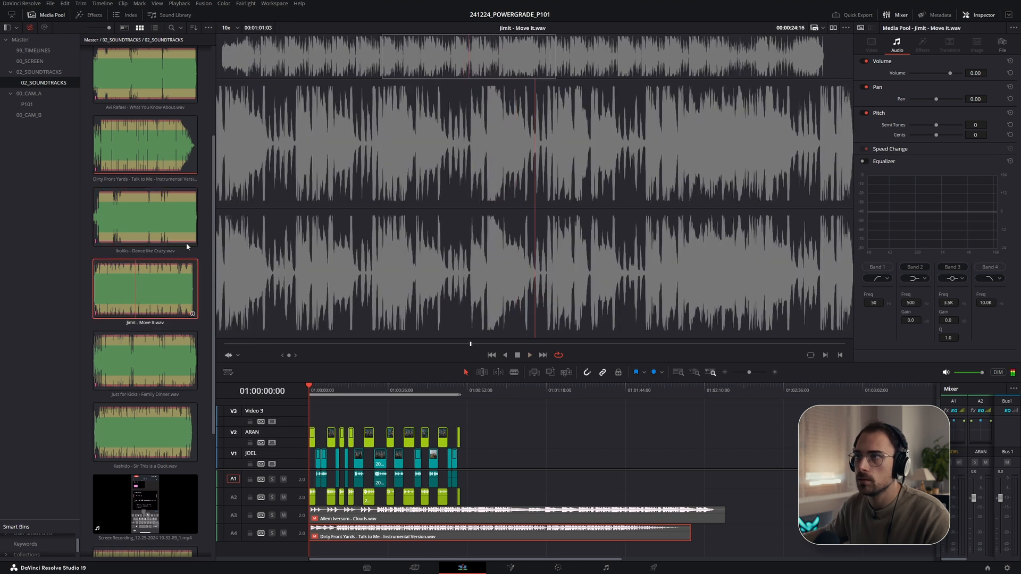
click(229, 57)
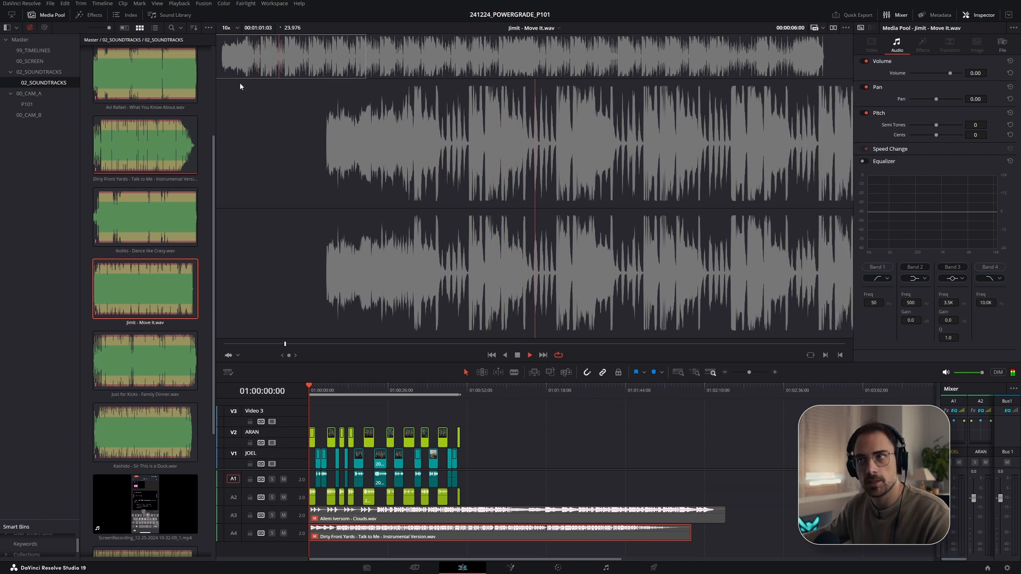
click(134, 350)
click(223, 67)
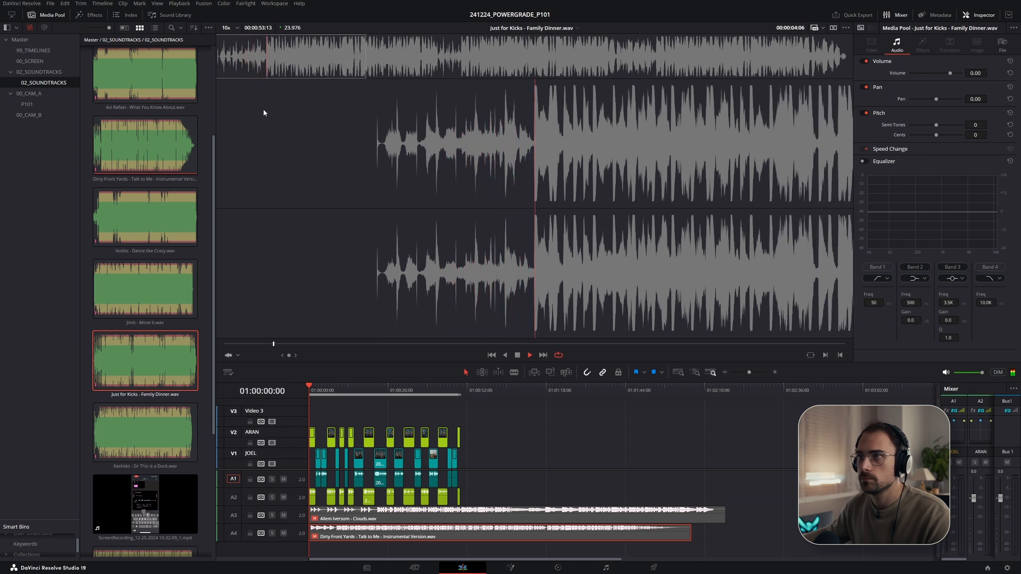
click(159, 432)
click(222, 56)
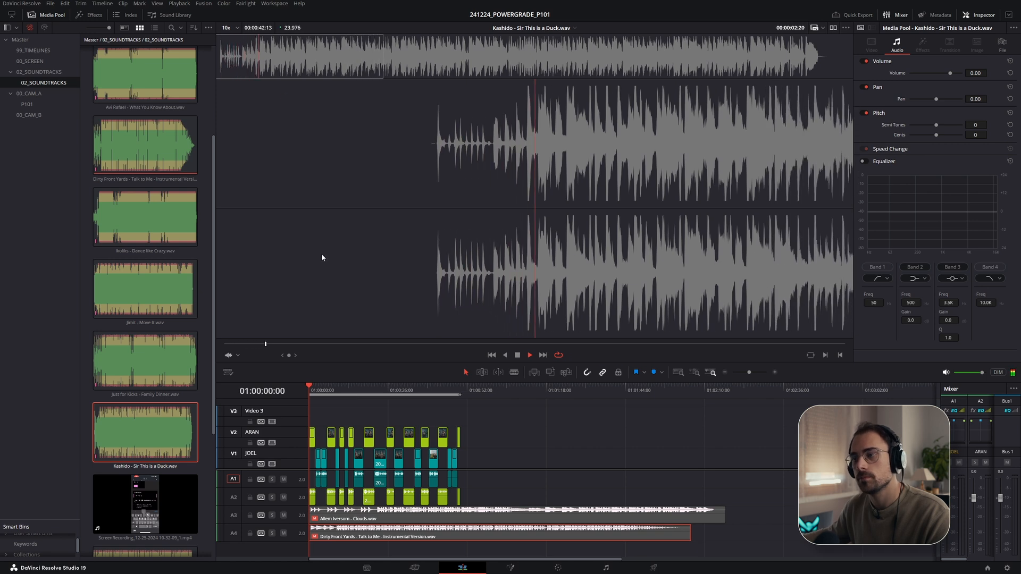
key(space)
- Try placing Kashido - Sir This is a Duck.wav on a new Audio 5 track, then delete it
scroll(423, 537, down, 1)
scroll(423, 537, down, 3)
drag(191, 456, 324, 529)
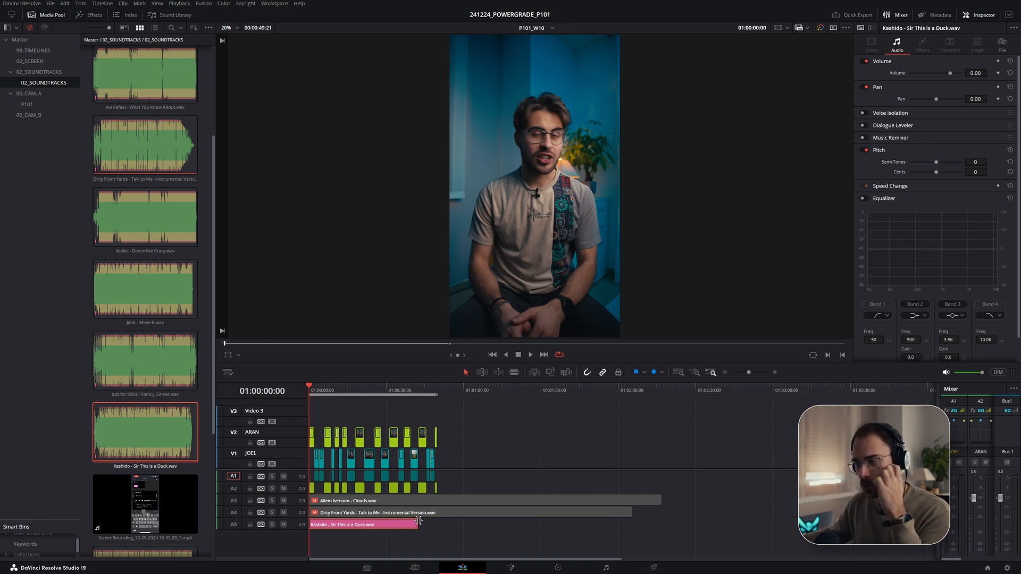
key(Delete)
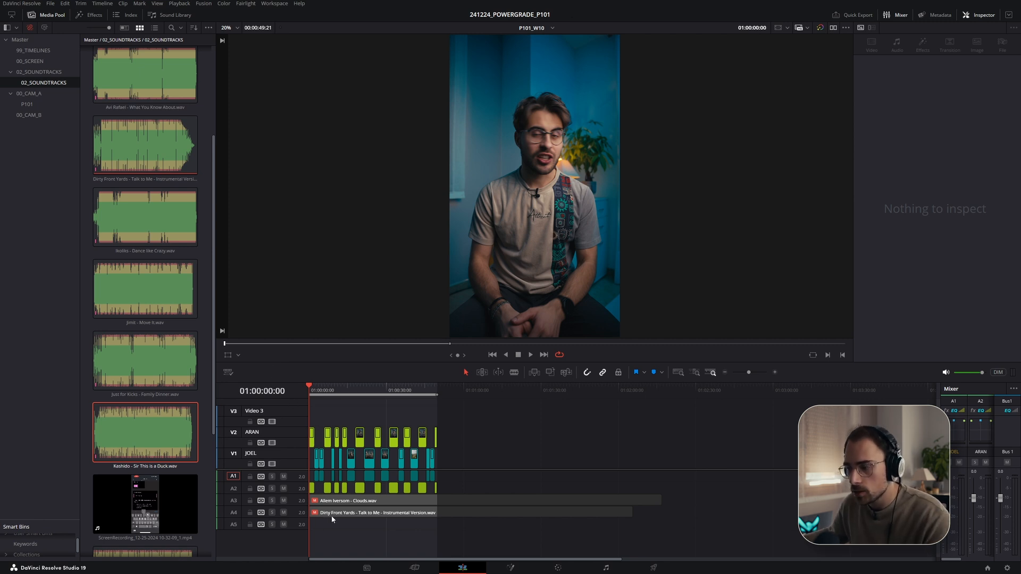
- Play back the edit with the Clouds and Dirty Front Yards soundtracks under the dialogue
scroll(330, 518, up, 3)
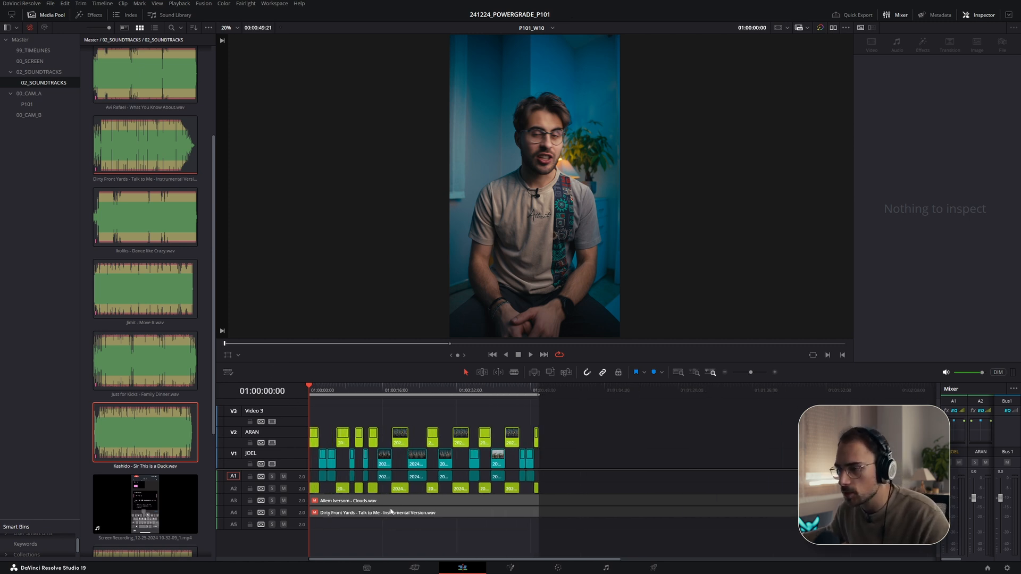
click(330, 505)
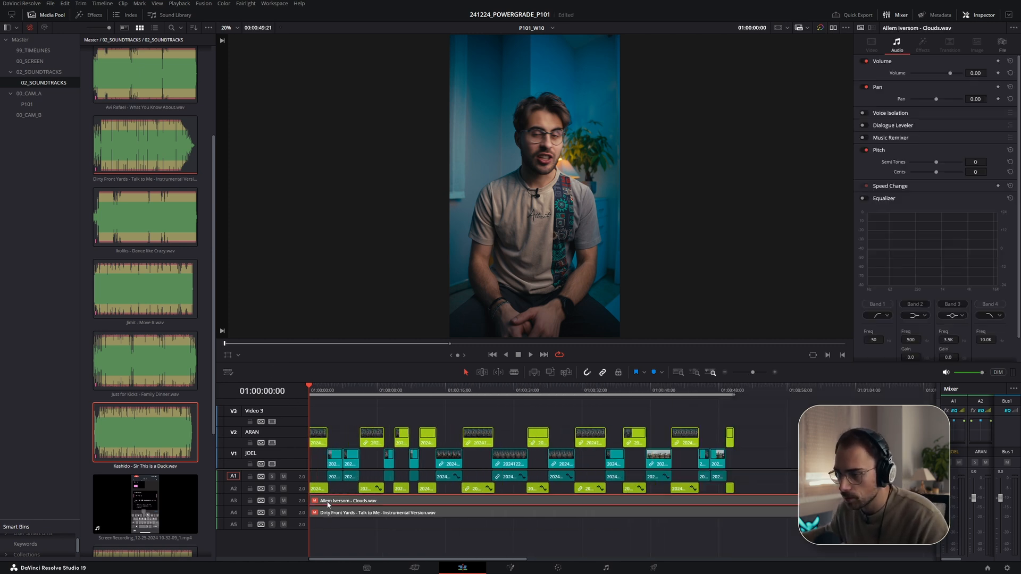
scroll(347, 537, up, 3)
click(349, 530)
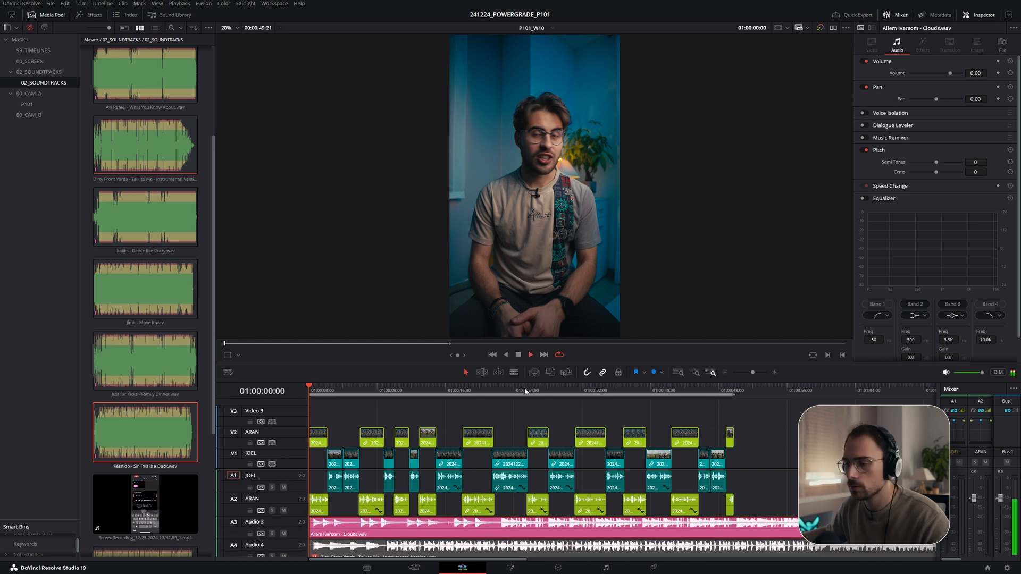
key(space)
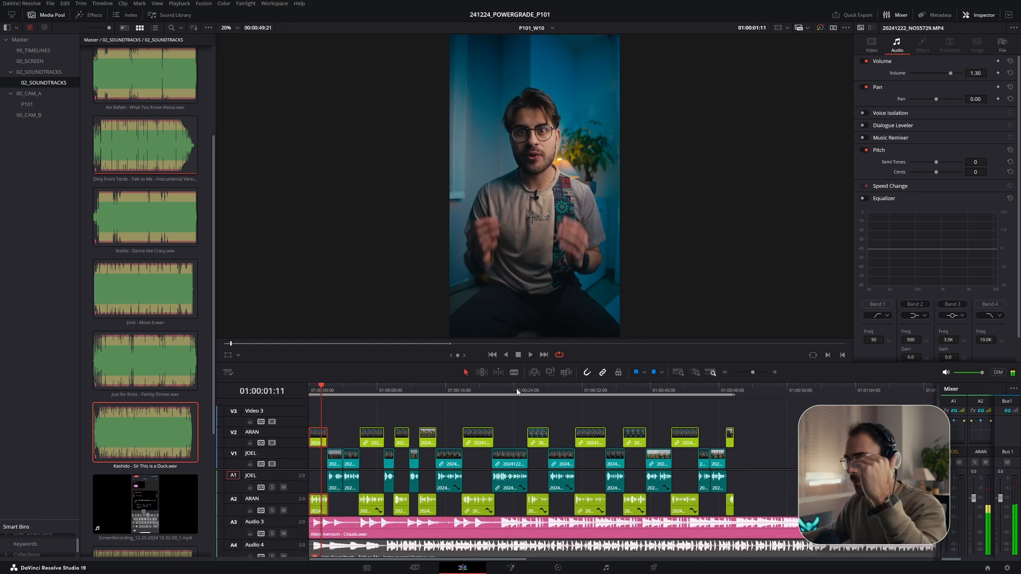
- Set the Clouds clip's volume to -20 dB
click(410, 530)
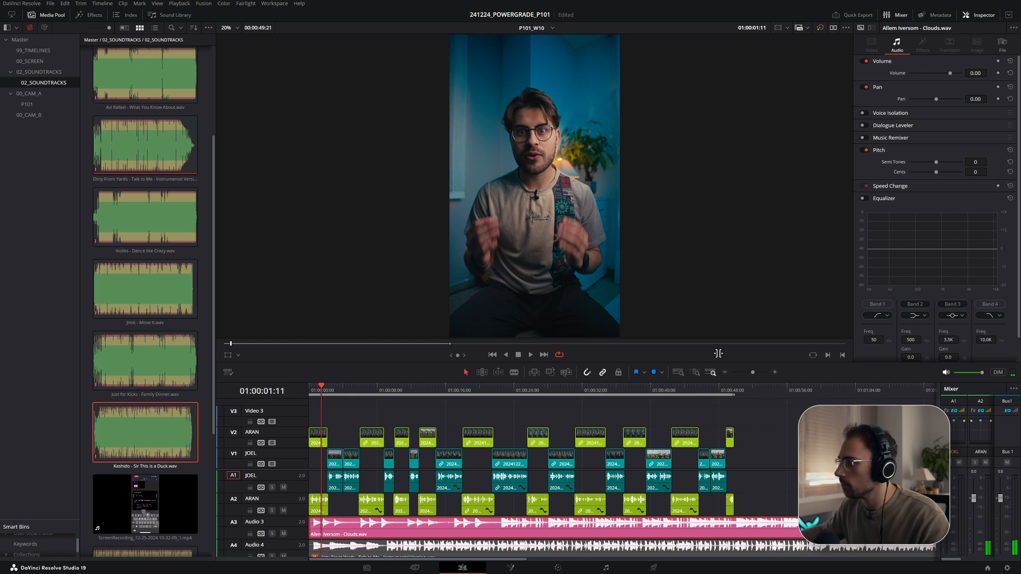
drag(989, 73, 979, 73)
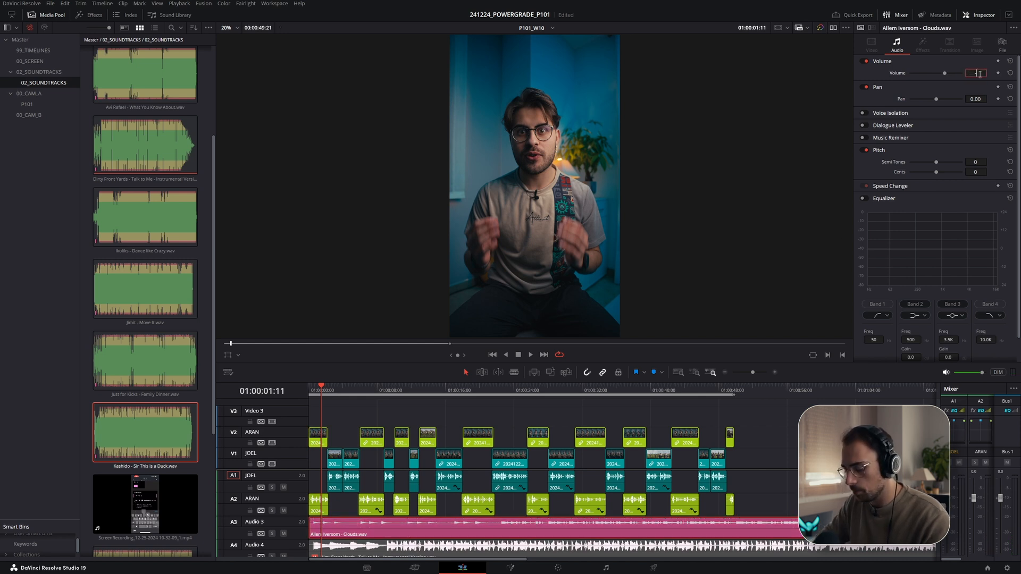
text(-20)
key(Return)
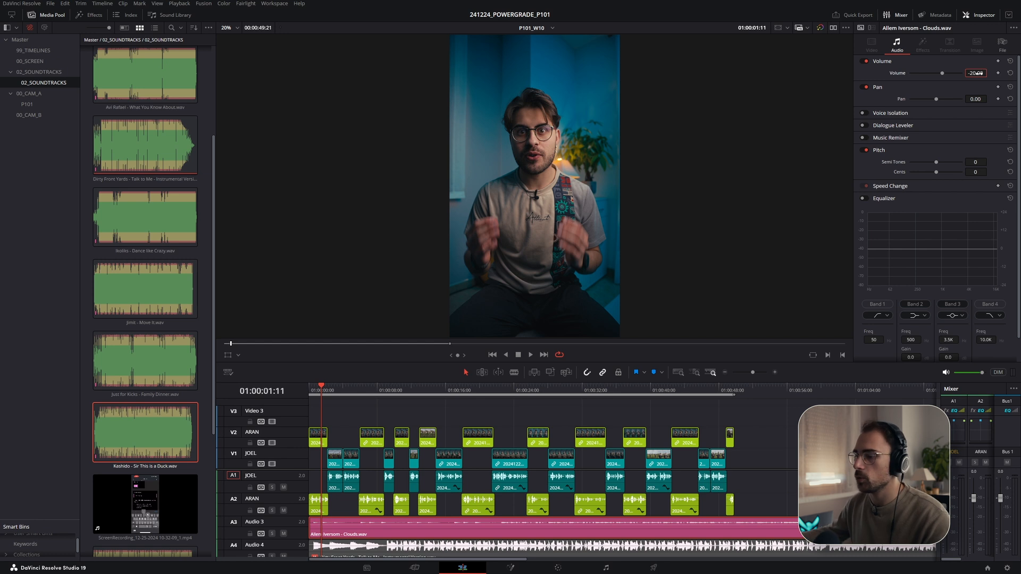
- Play back the opening of the edit to judge the soundtrack level
click(316, 390)
key(space)
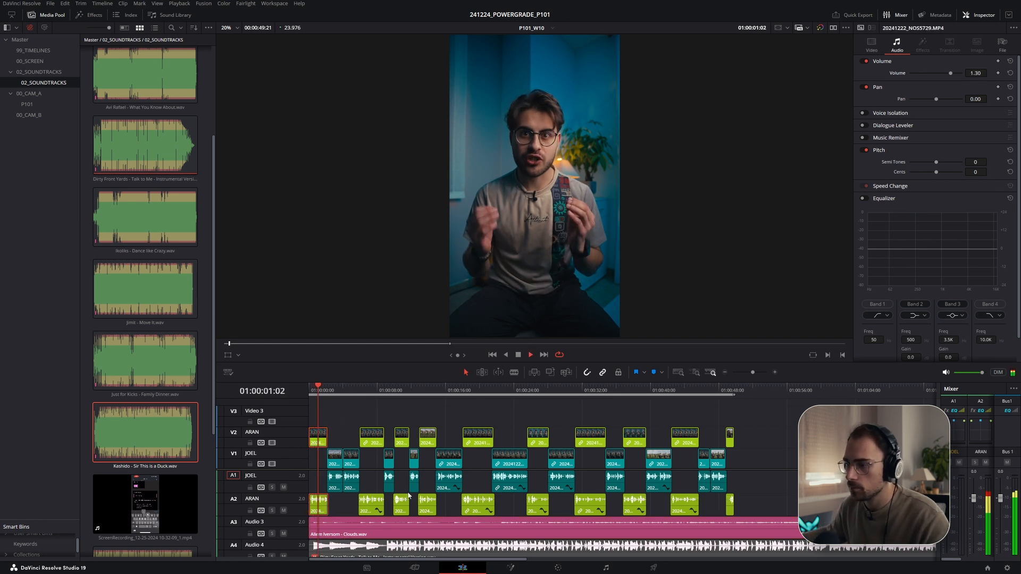
scroll(426, 497, down, 8)
click(426, 497)
click(341, 390)
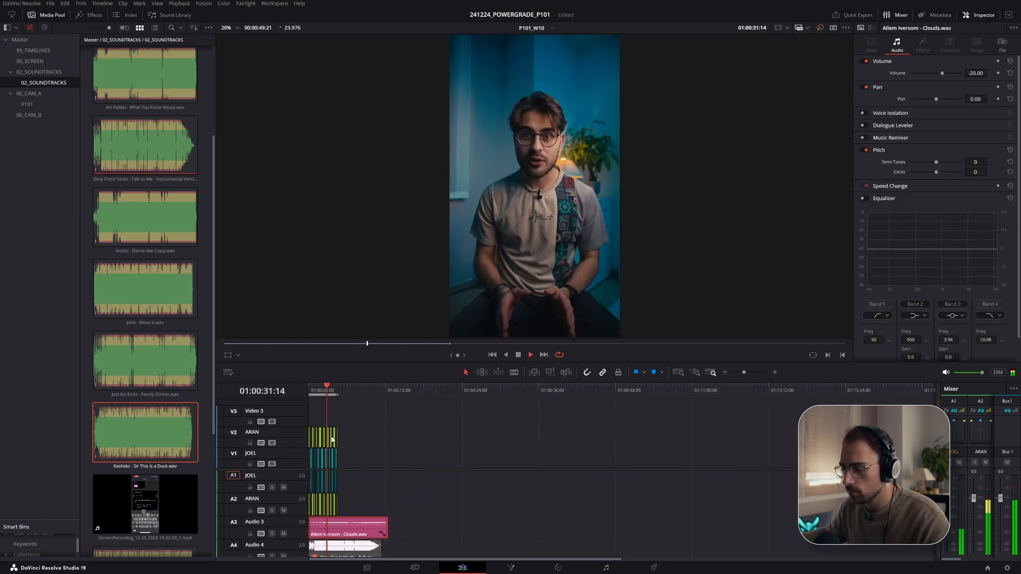
key(space)
- Set the Clouds clip's volume to -18 dB
scroll(368, 526, up, 6)
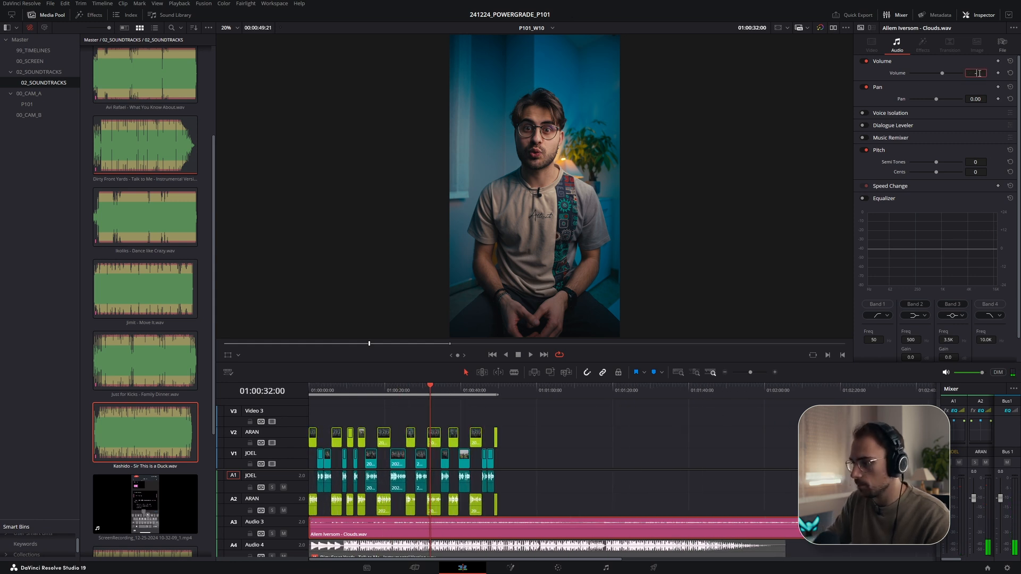
drag(977, 73, 904, 92)
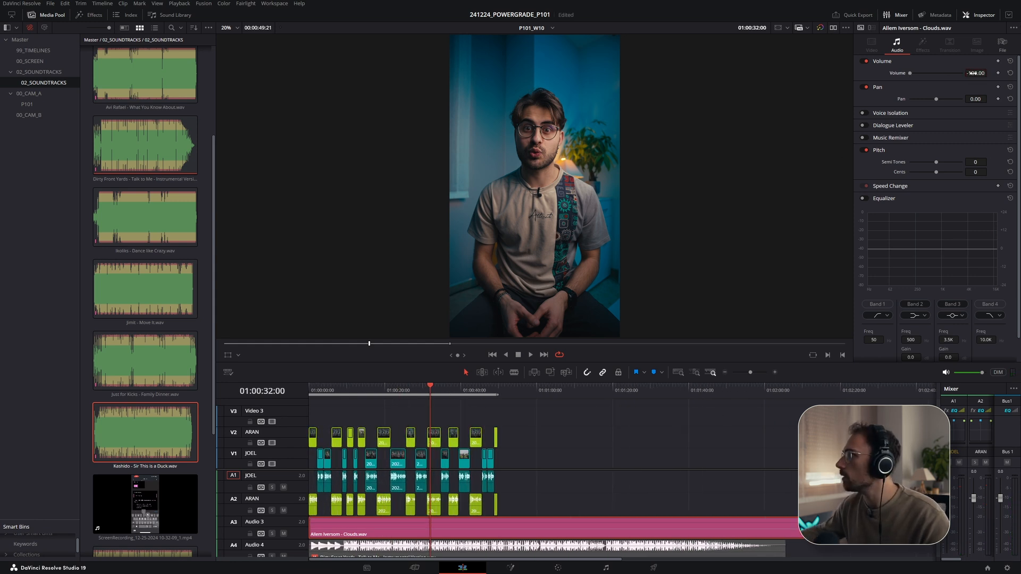
key(Return)
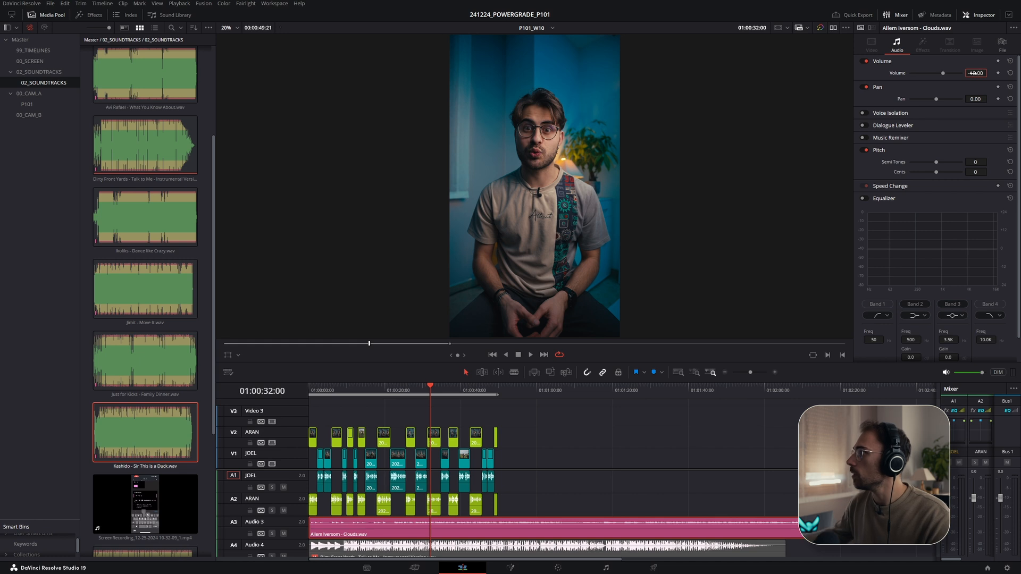
- Hide the media pool and enlarge the timeline area
drag(387, 391, 309, 392)
scroll(340, 479, up, 3)
scroll(365, 531, up, 3)
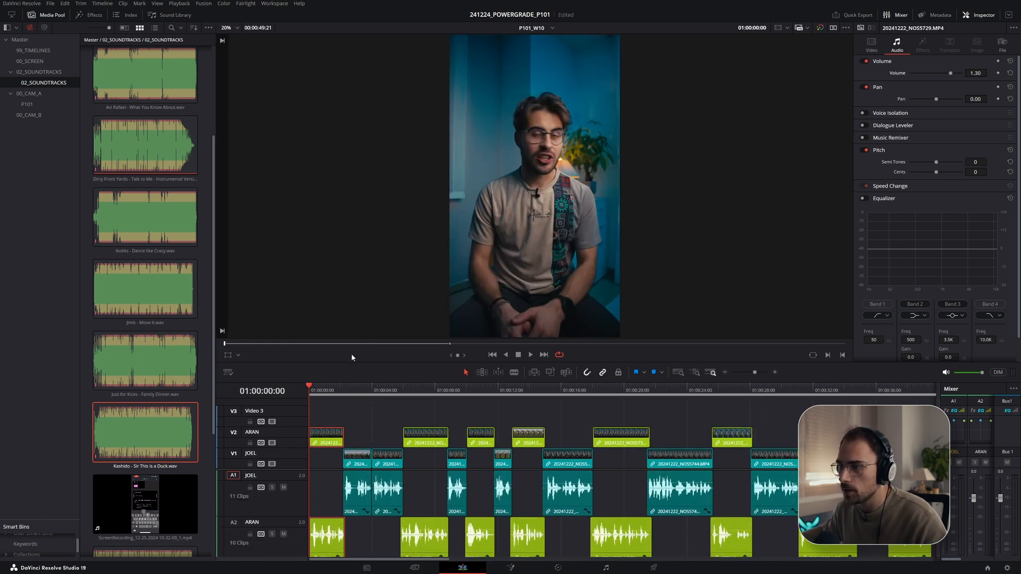
drag(350, 363, 312, 276)
click(52, 14)
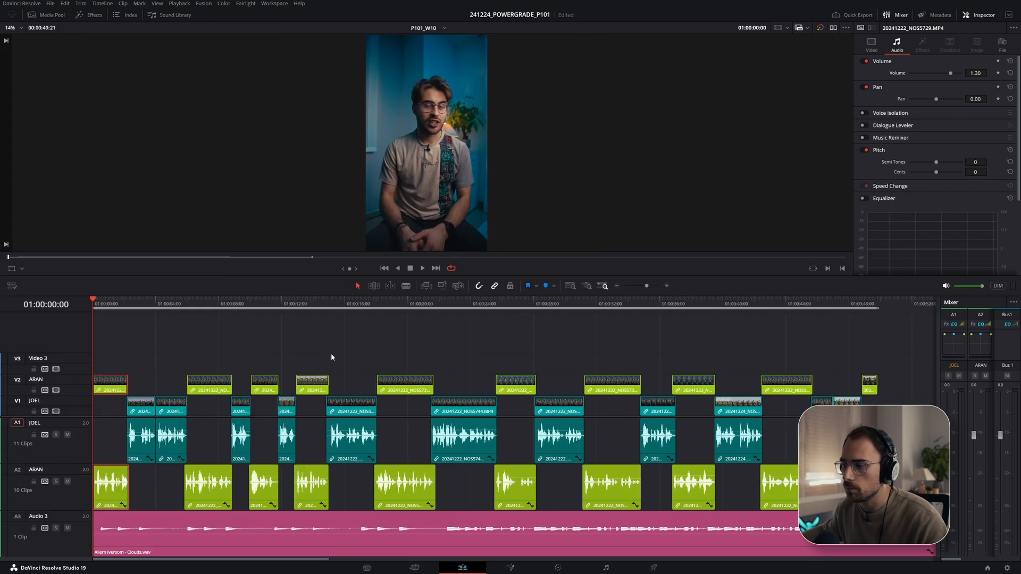
scroll(266, 478, down, 6)
scroll(263, 479, up, 1)
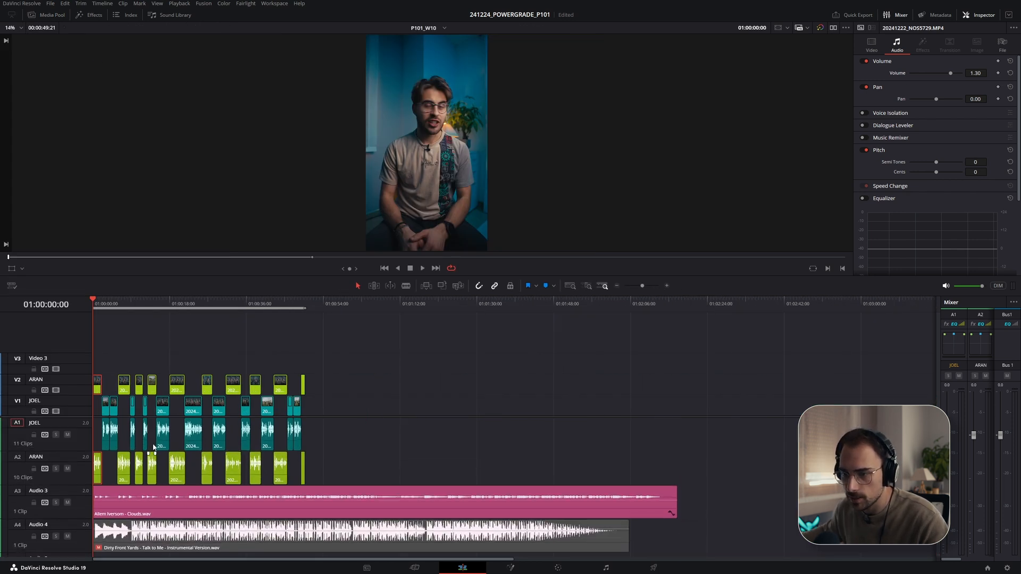
- Solo the Audio 3 track, trim the head of the Clouds clip slightly, and unsolo the track
click(175, 313)
key(space)
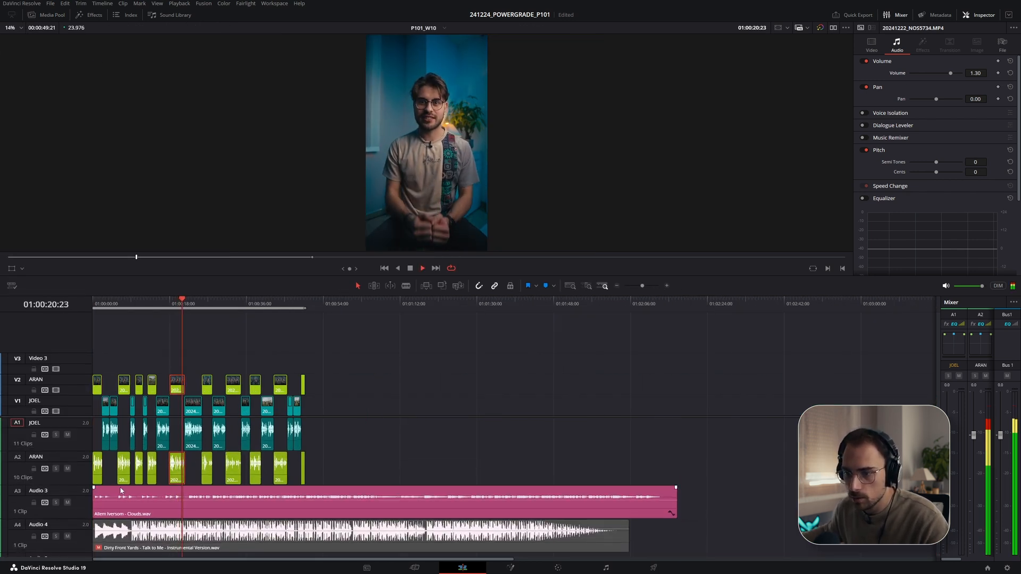
click(55, 503)
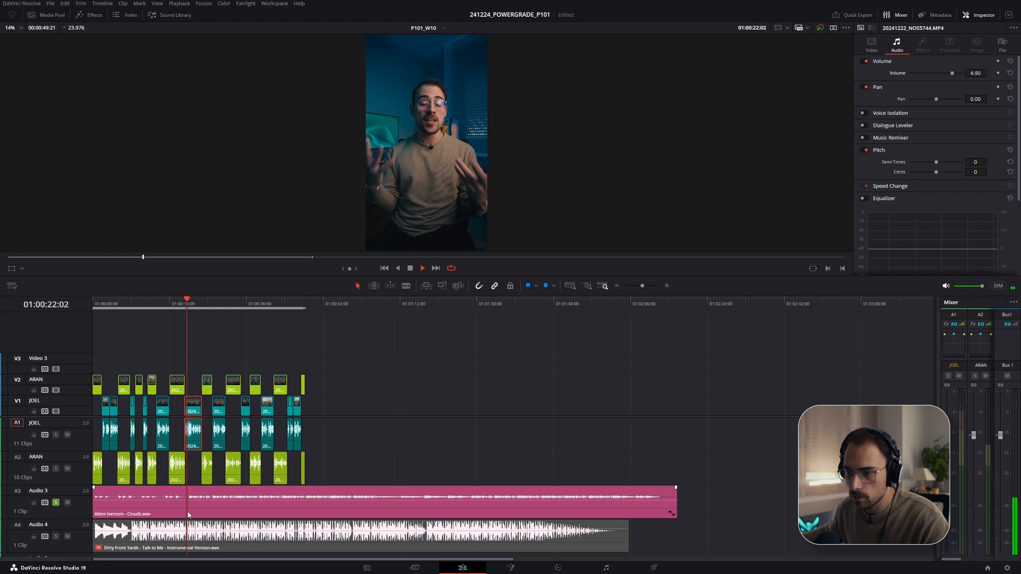
mouse_move(94, 513)
mouse_down()
mouse_move(170, 514)
mouse_move(104, 508)
mouse_up()
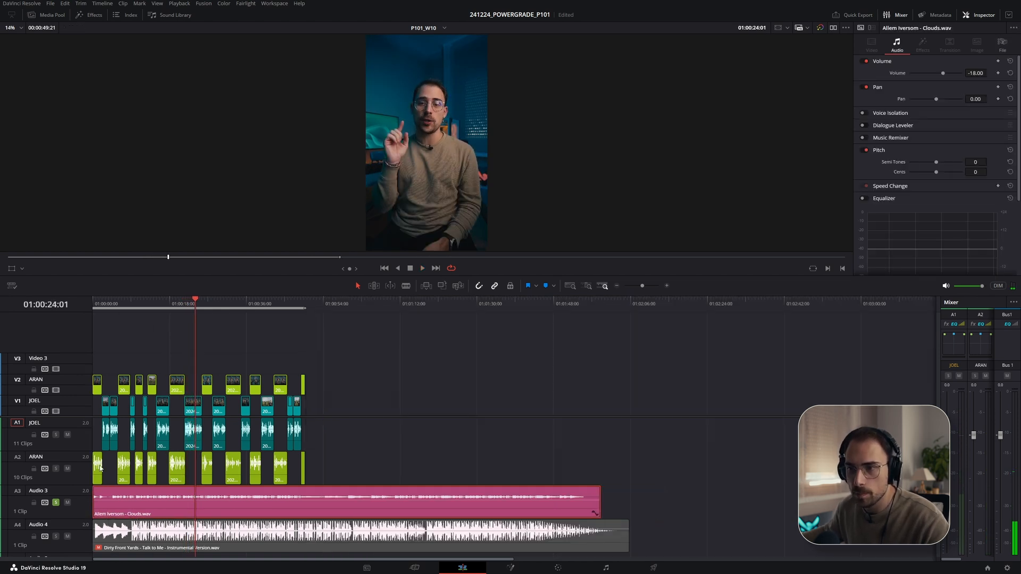
click(56, 503)
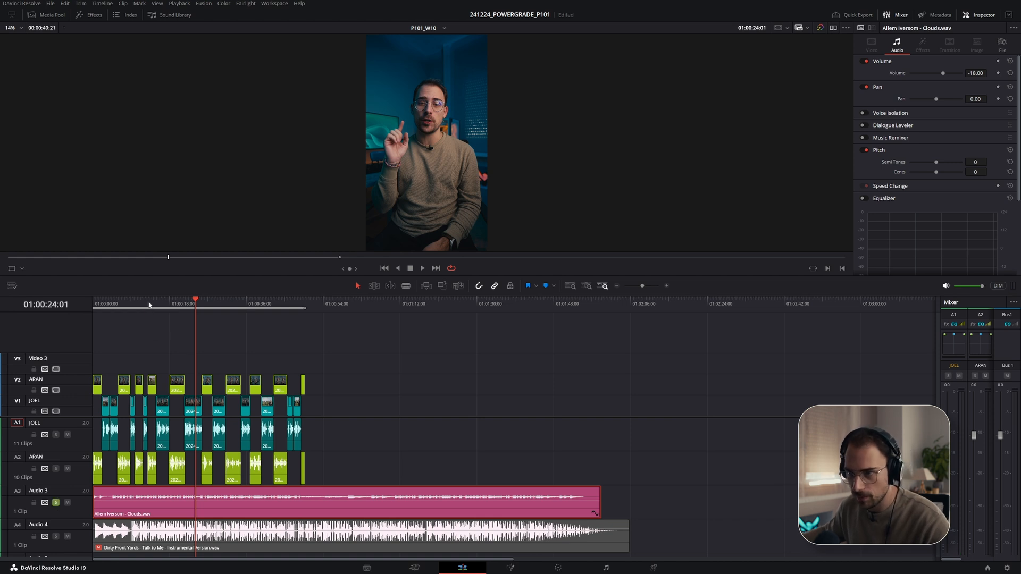
- Disable the Clouds clip and play back the opening with only the Dirty Front Yards soundtrack
drag(149, 305, 91, 305)
scroll(93, 340, up, 5)
click(56, 503)
click(67, 503)
click(67, 504)
click(127, 504)
key(d)
drag(171, 304, 149, 306)
key(space)
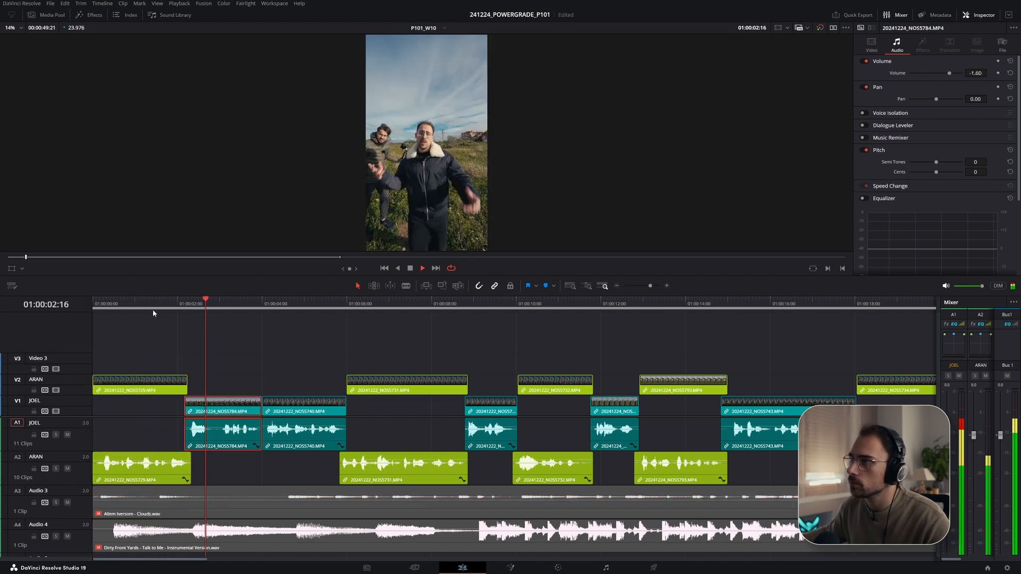
key(space)
- Try moving the Clouds clip slightly later on Audio 3 and play it back
click(149, 513)
drag(110, 509, 235, 512)
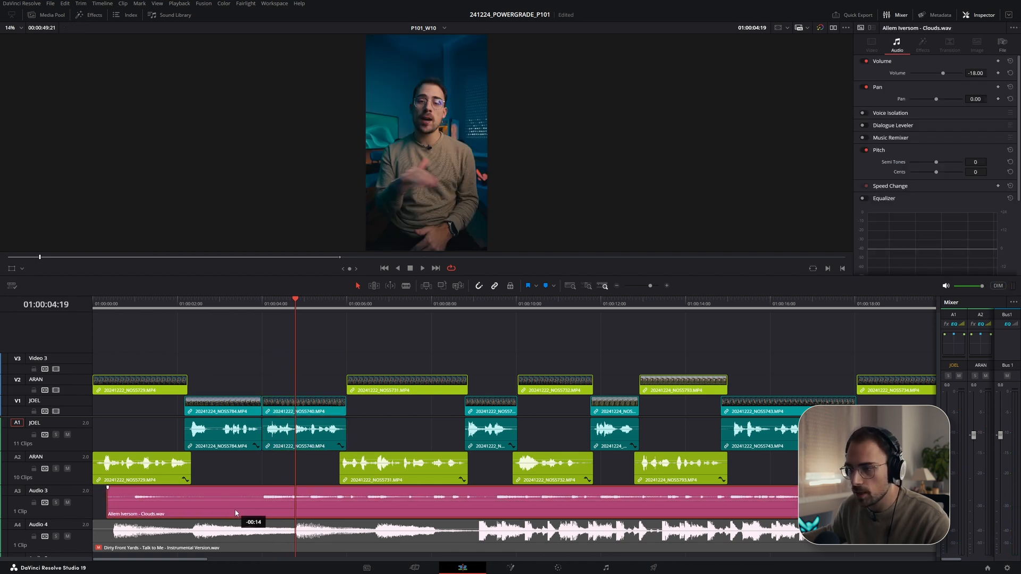
click(242, 307)
key(space)
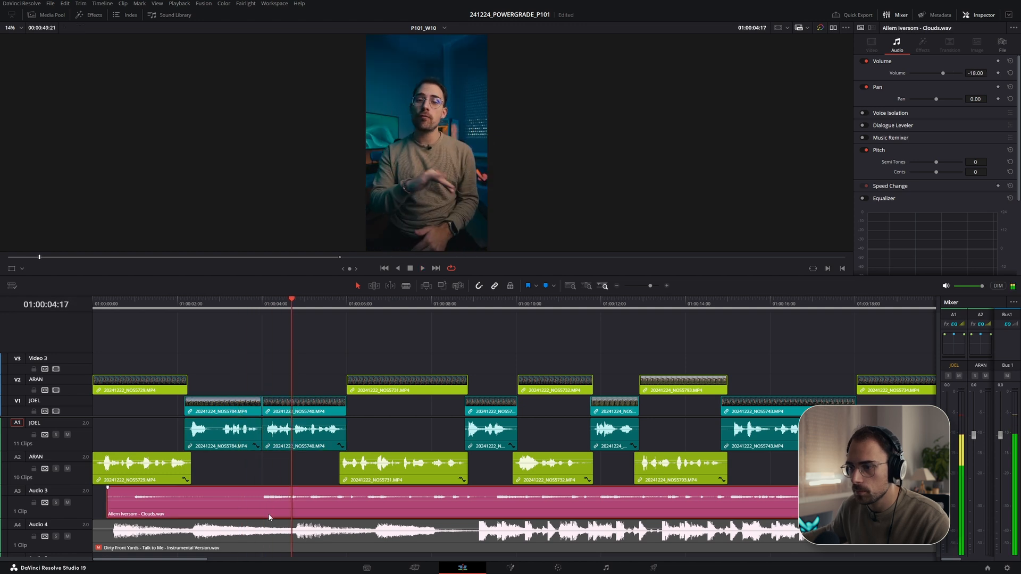
- Move the Clouds clip back to the start of the timeline and play back the opening
drag(112, 514, 6, 502)
drag(123, 302, 51, 308)
key(space)
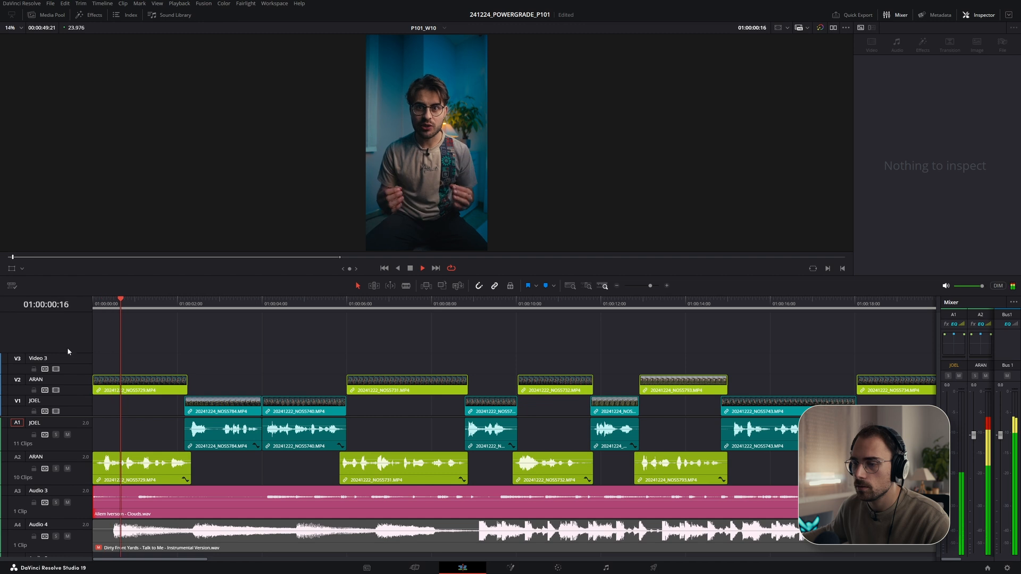
key(space)
click(140, 503)
key(space)
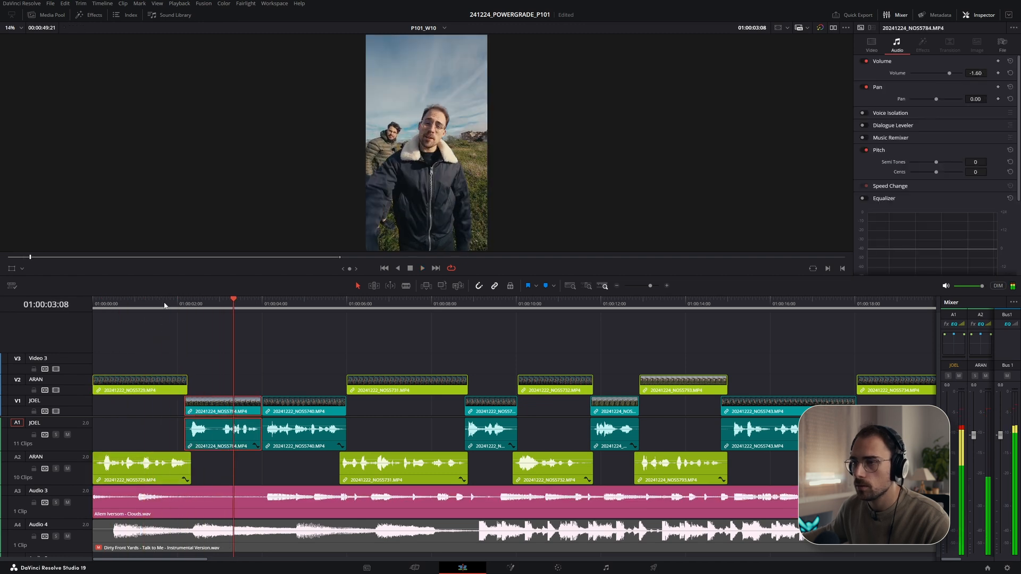
key(Home)
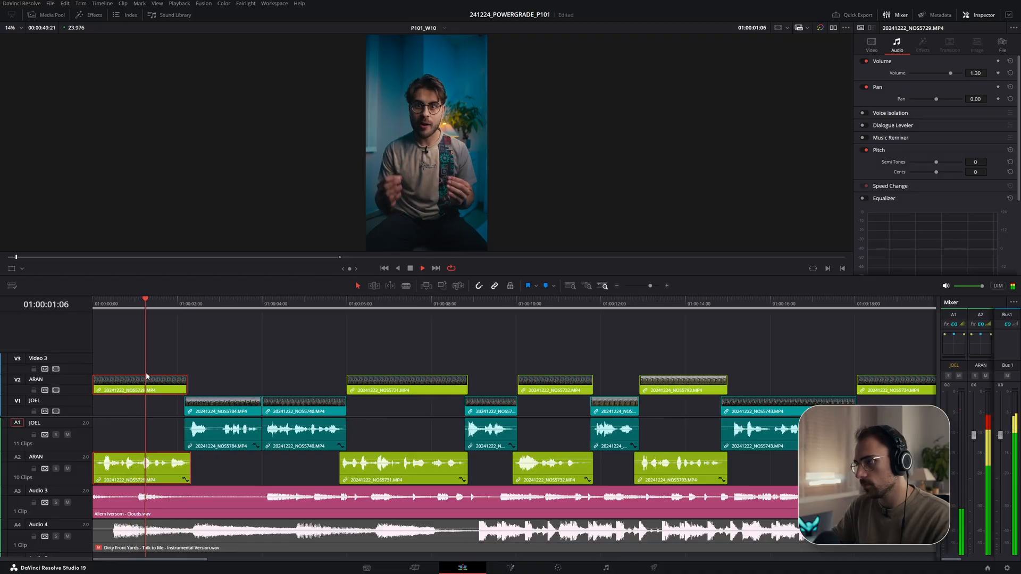
- Delete the Clouds clip from the Audio 3 track
key(p)
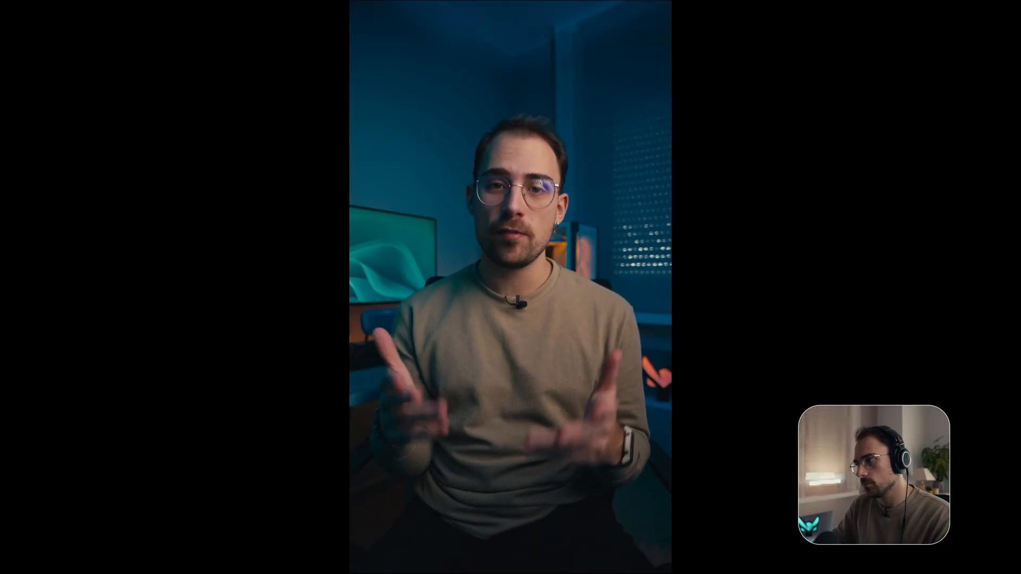
key(p)
click(222, 509)
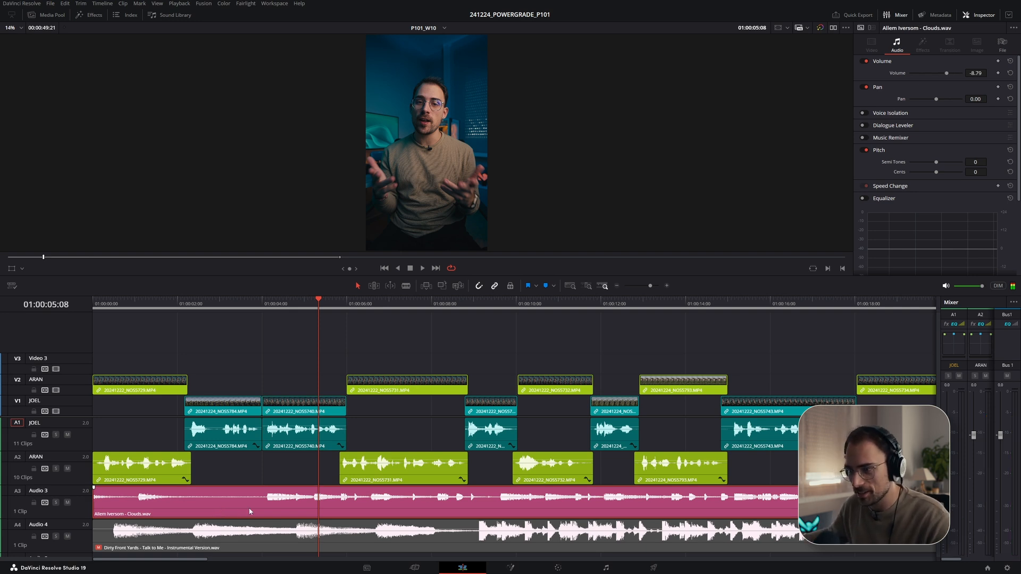
key(Delete)
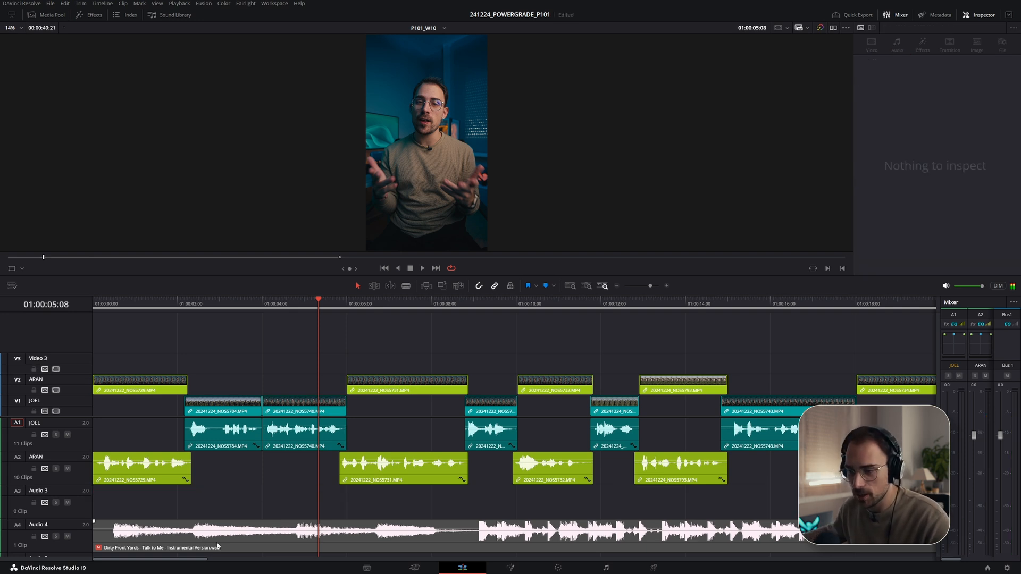
- Move the Dirty Front Yards soundtrack clip up onto Audio 3 and save the project
drag(218, 546, 206, 516)
key(d)
key(ctrl+s)
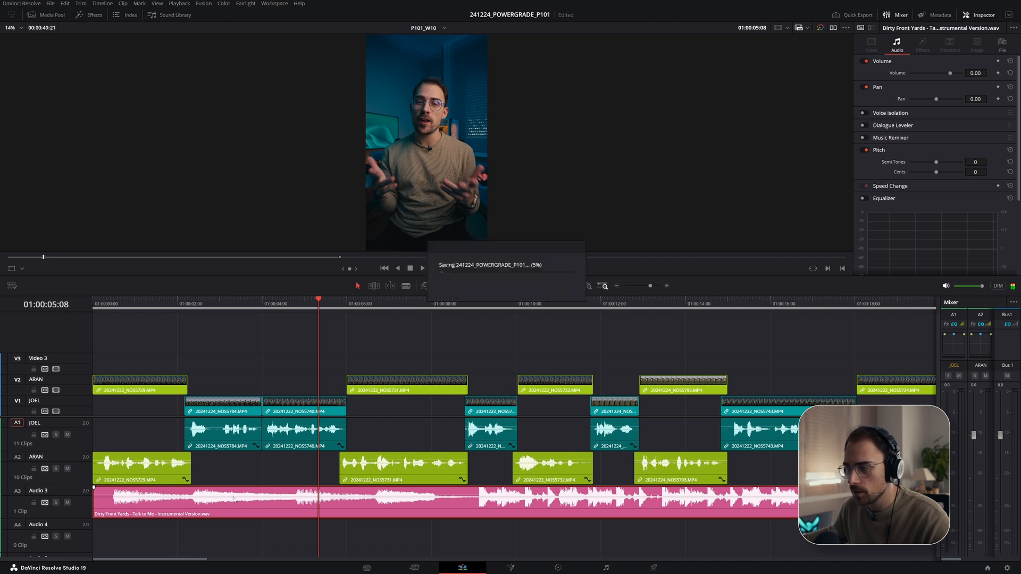
- Try shifting the soundtrack clip about 3 seconds later and play it back
scroll(314, 500, down, 5)
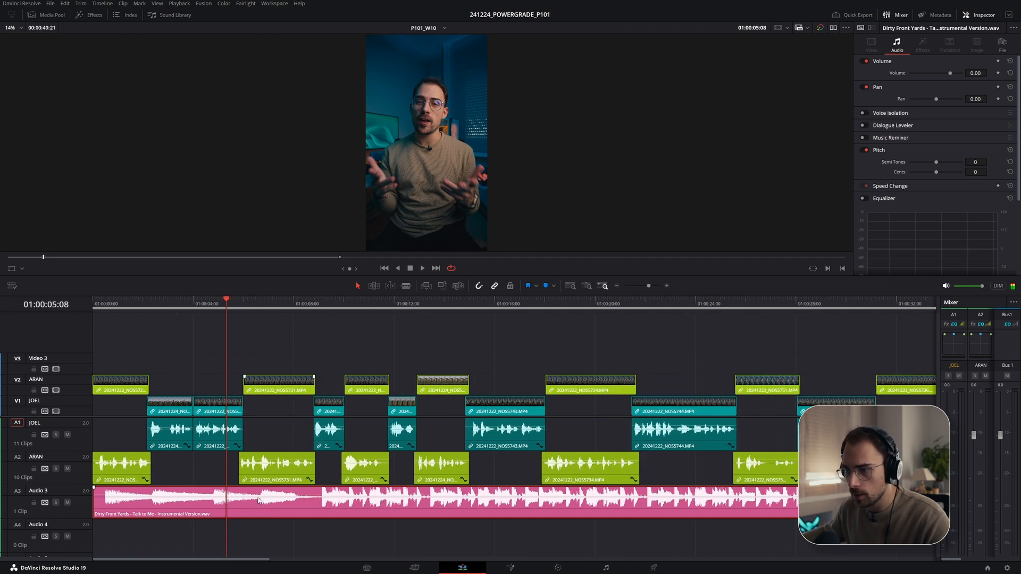
drag(261, 493, 261, 497)
key(space)
click(316, 303)
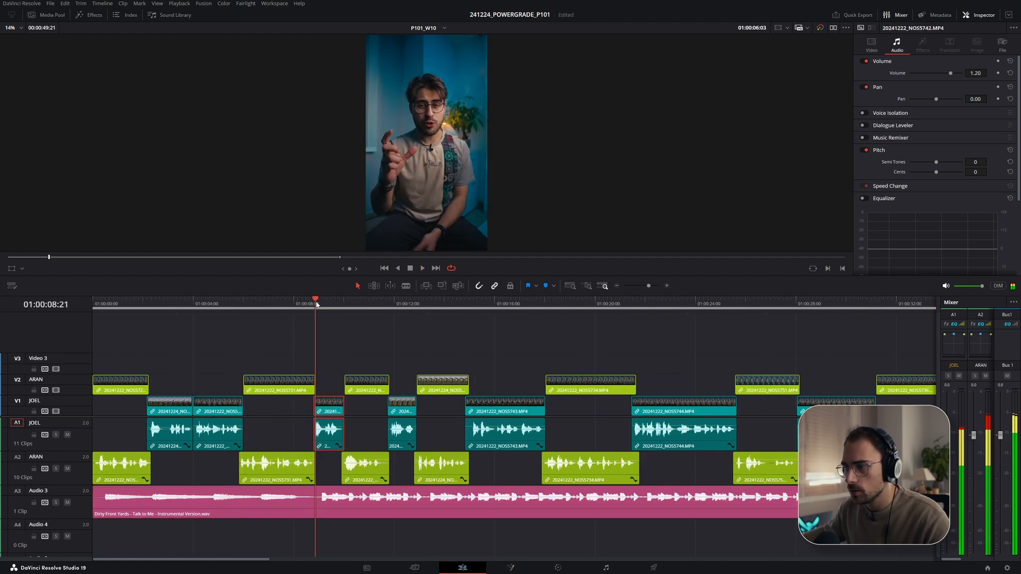
key(space)
click(242, 305)
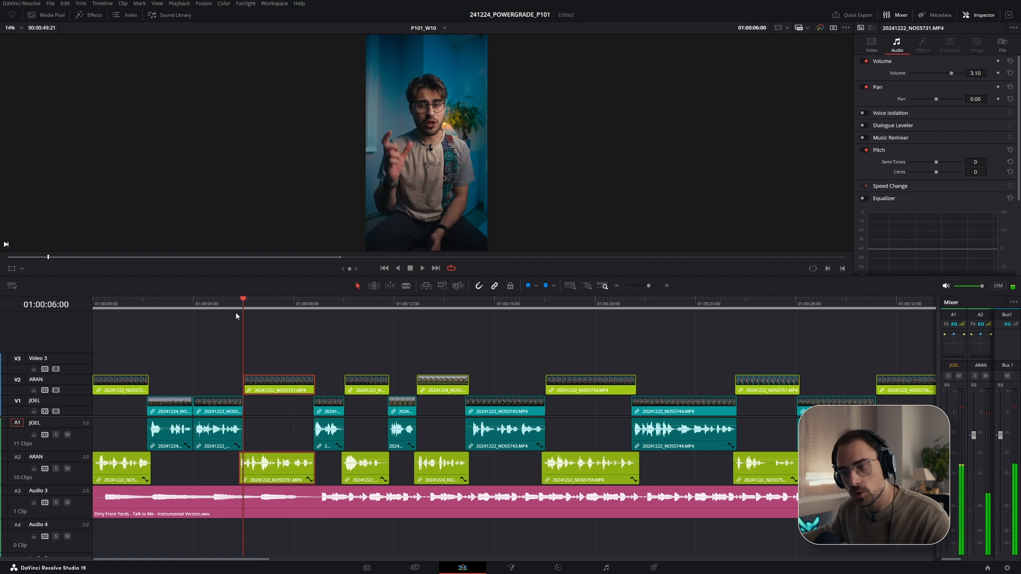
drag(97, 511, 179, 511)
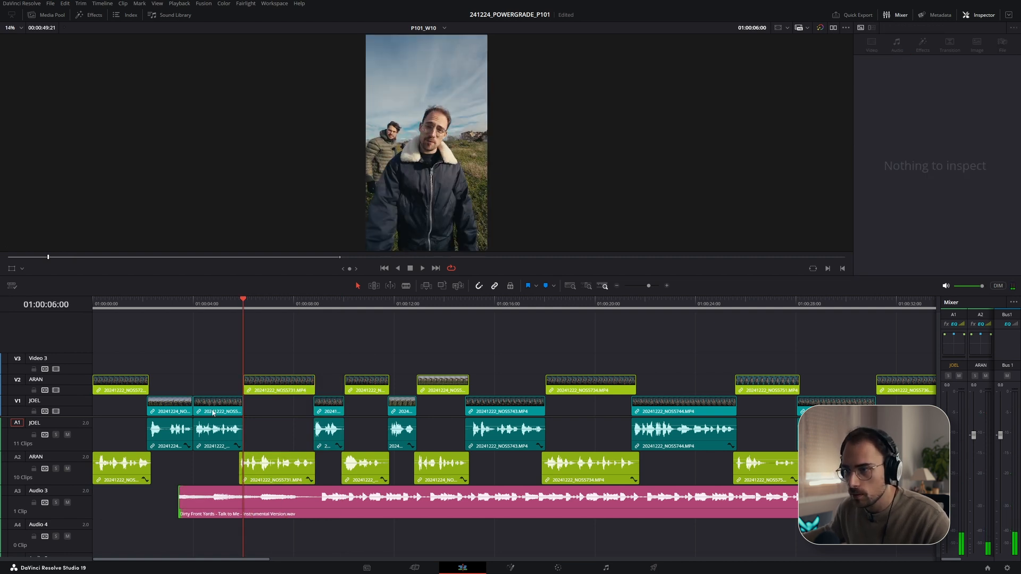
click(223, 306)
key(space)
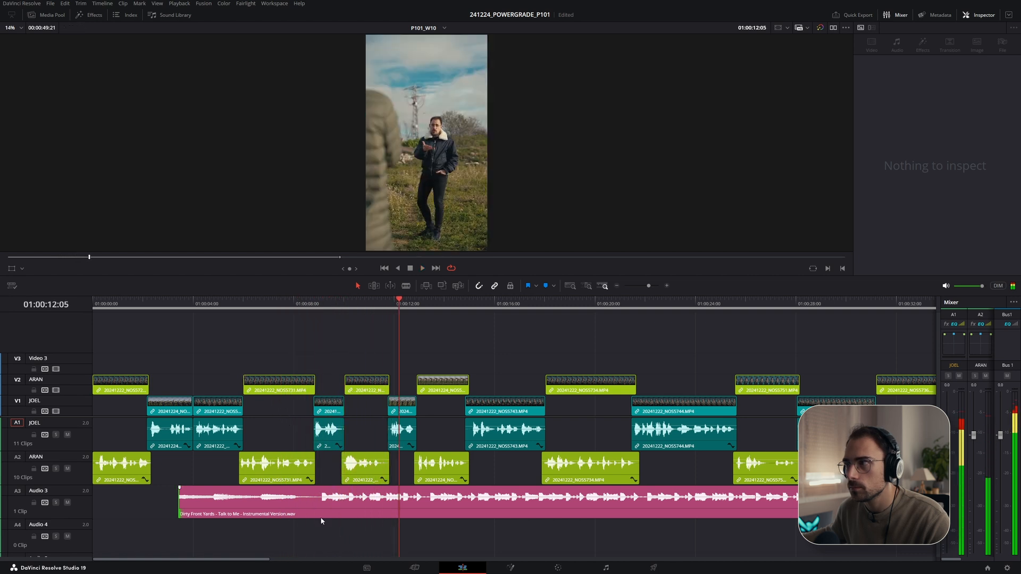
- Try shifting the soundtrack clip to start about 6 seconds in and play it back
drag(325, 516, 377, 512)
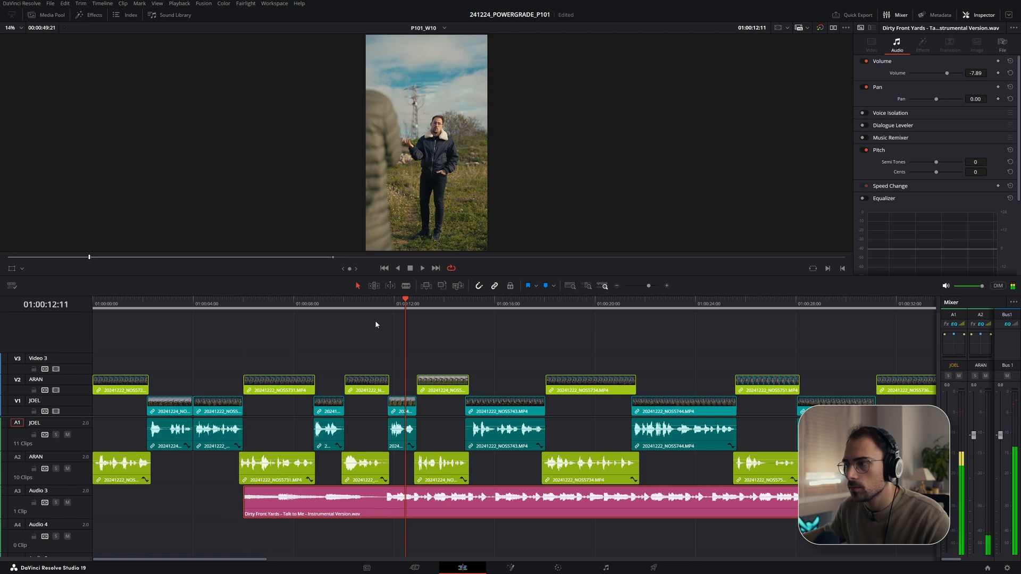
click(354, 305)
key(space)
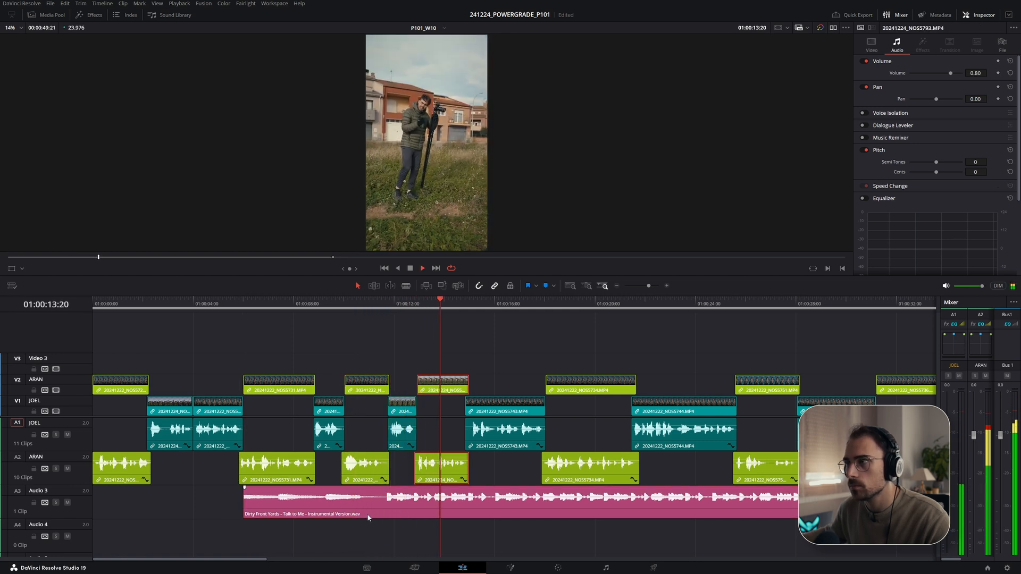
- Try shifting the soundtrack clip to start about 9 seconds in and play it back
drag(377, 508, 459, 507)
click(433, 302)
key(space)
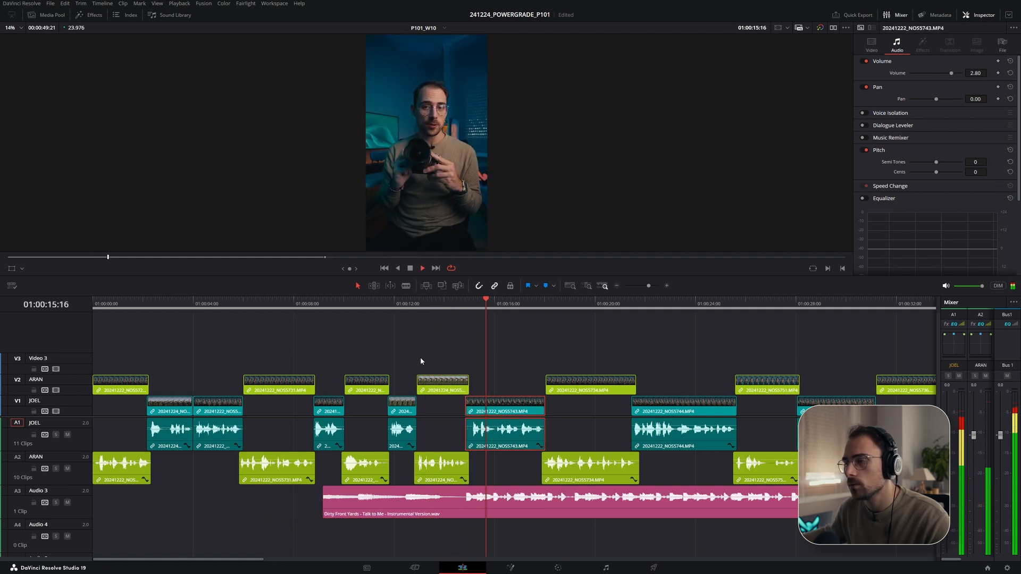
key(space)
- Try pulling the soundtrack clip back to about 6 seconds in and play it back
drag(324, 510, 237, 509)
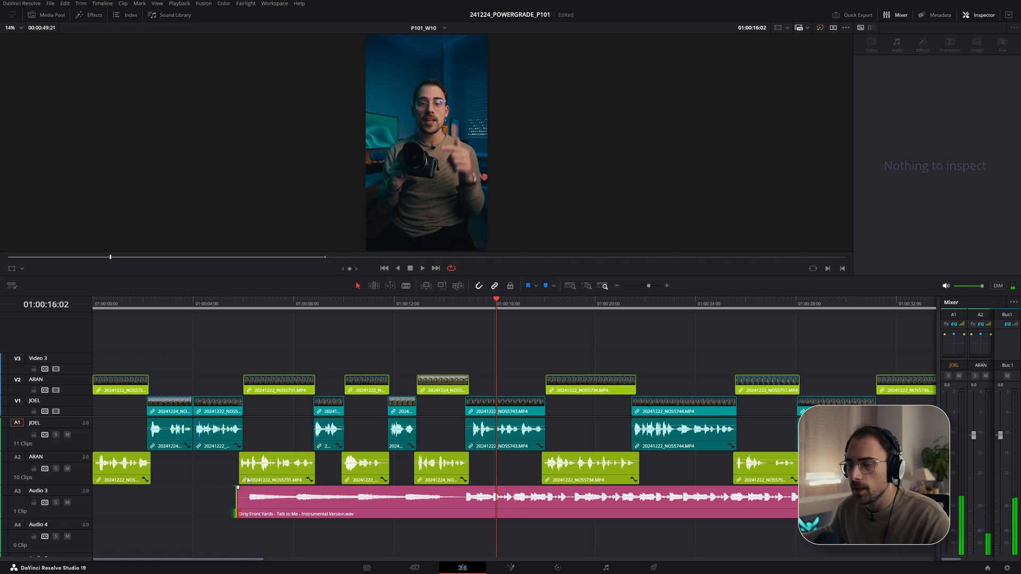
click(242, 302)
key(space)
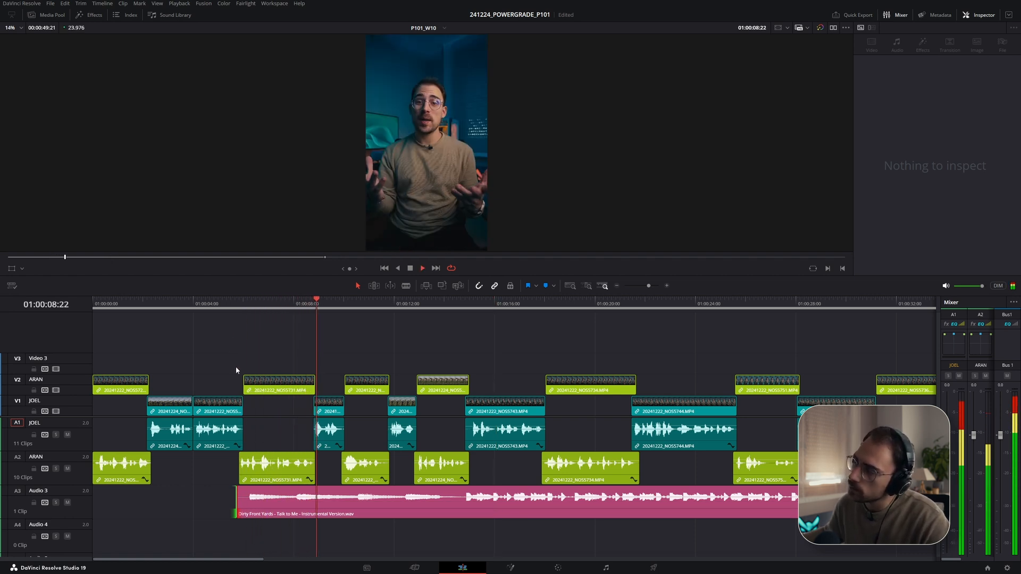
key(space)
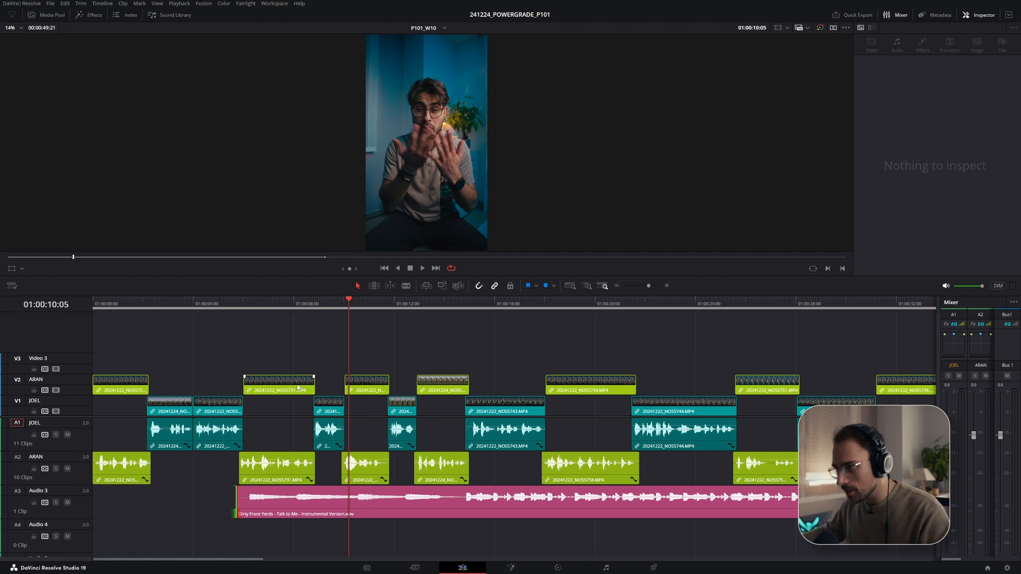
- Move the soundtrack clip back to the start of the timeline and play the edit from the beginning
drag(313, 512, 121, 513)
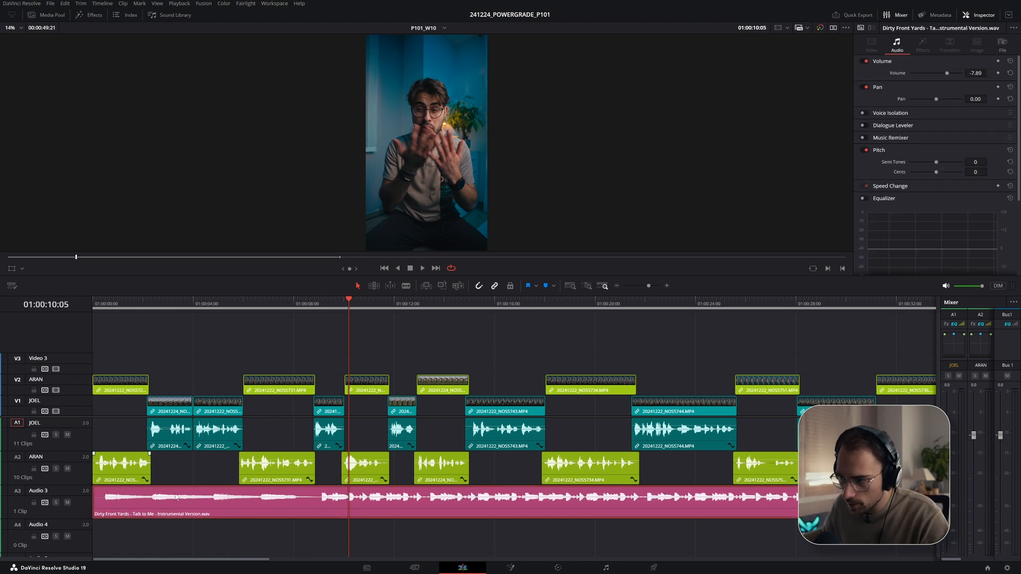
drag(245, 303, 75, 306)
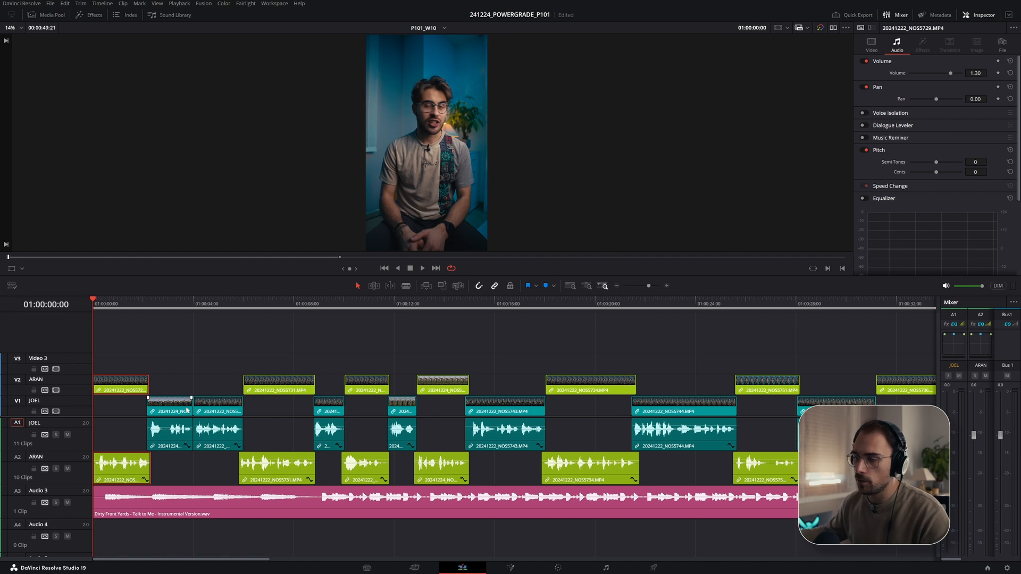
key(space)
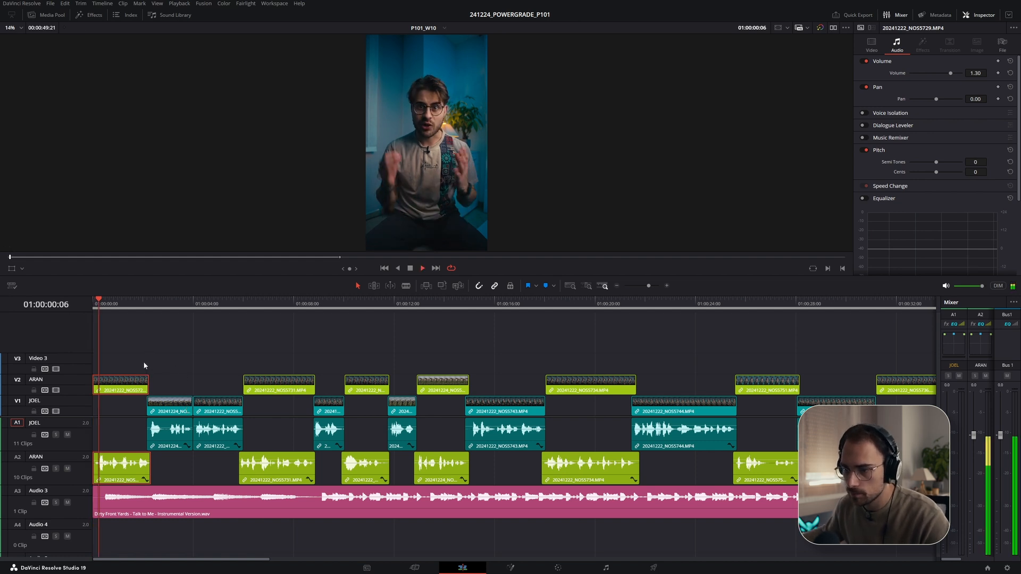
click(100, 504)
drag(100, 505, 101, 500)
key(Home)
key(space)
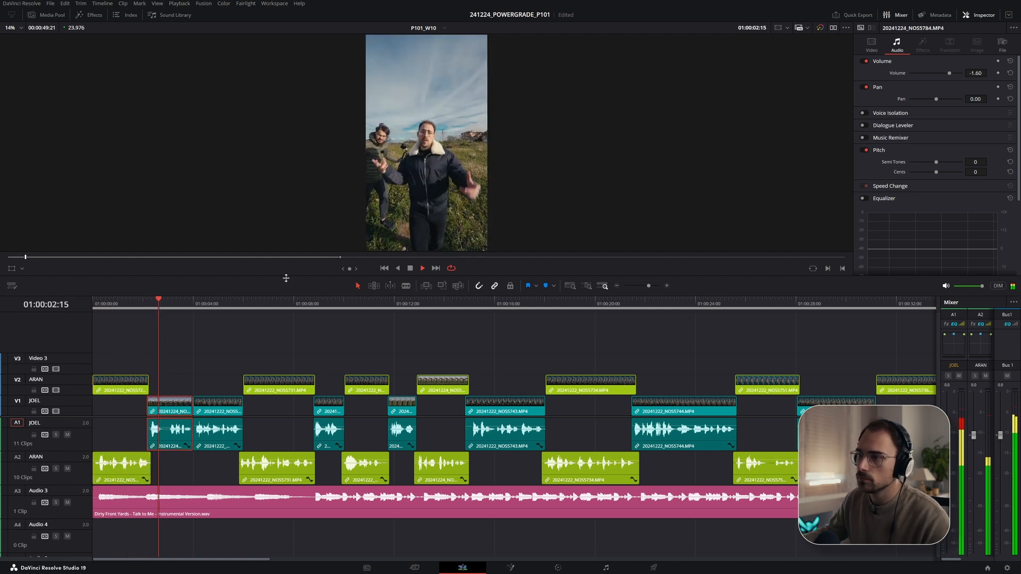
- Play through the rest of the edit to review the soundtrack against the dialogue
drag(285, 278, 292, 318)
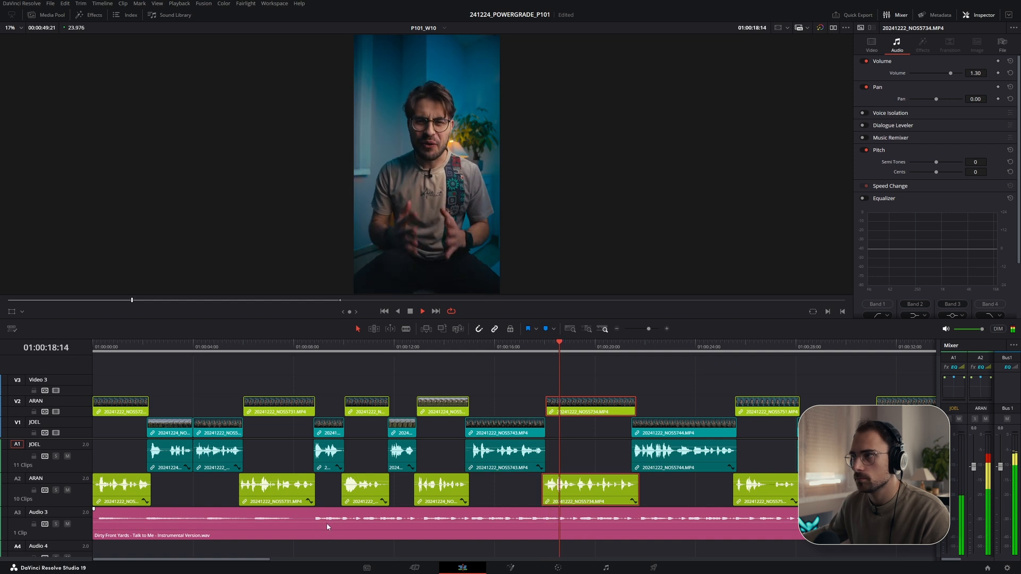
drag(322, 523, 322, 525)
scroll(389, 508, down, 5)
scroll(390, 503, up, 5)
scroll(419, 474, up, 3)
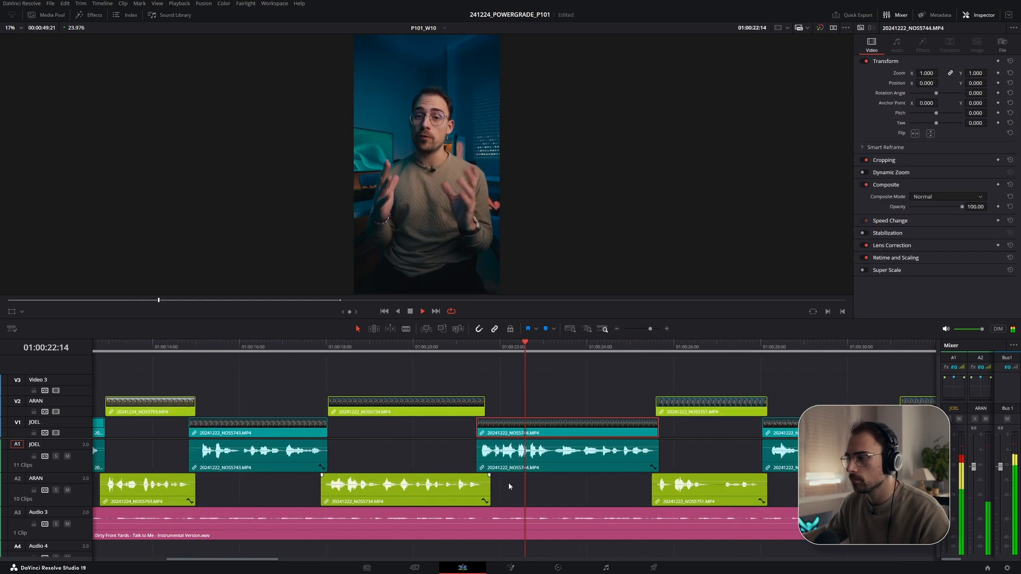
drag(466, 524, 466, 522)
key(space)
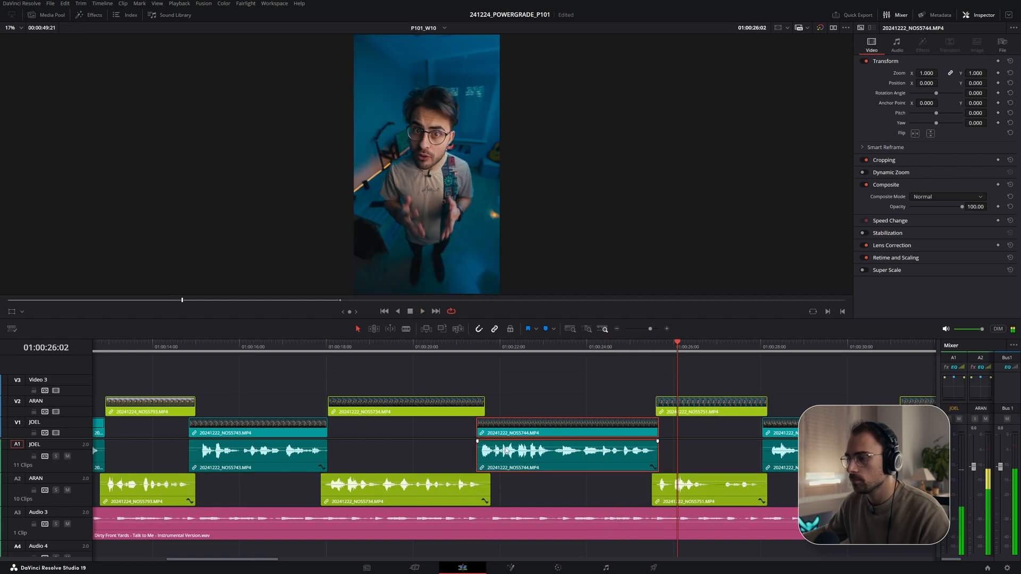
key(space)
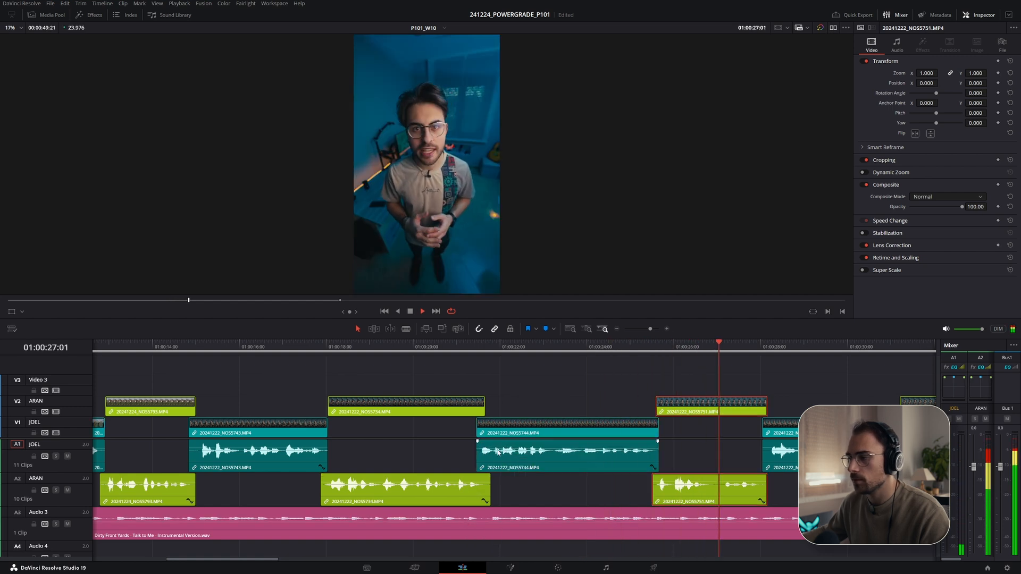
drag(498, 452, 499, 449)
scroll(506, 457, right, 3)
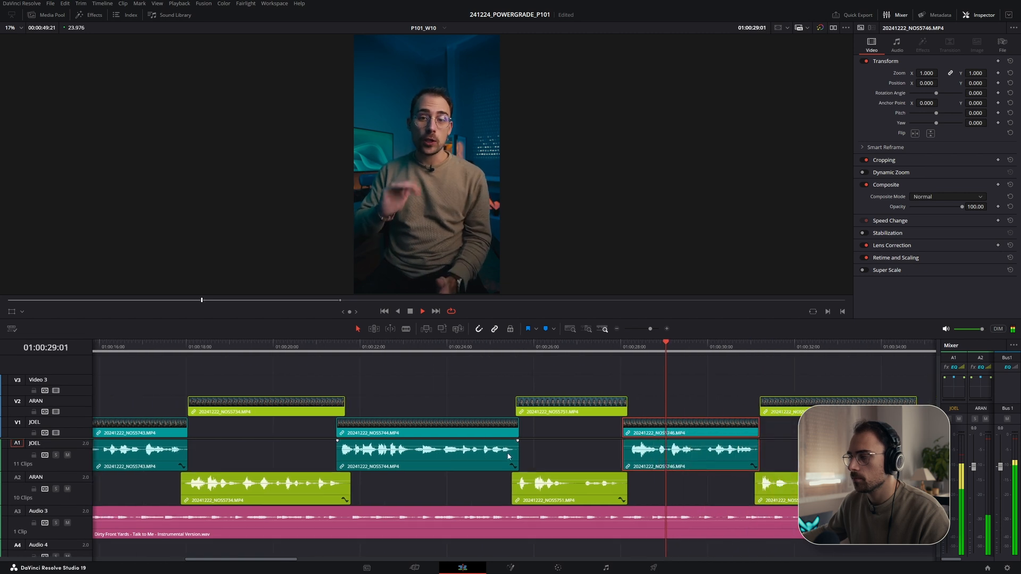
scroll(698, 481, up, 1)
scroll(695, 493, down, 2)
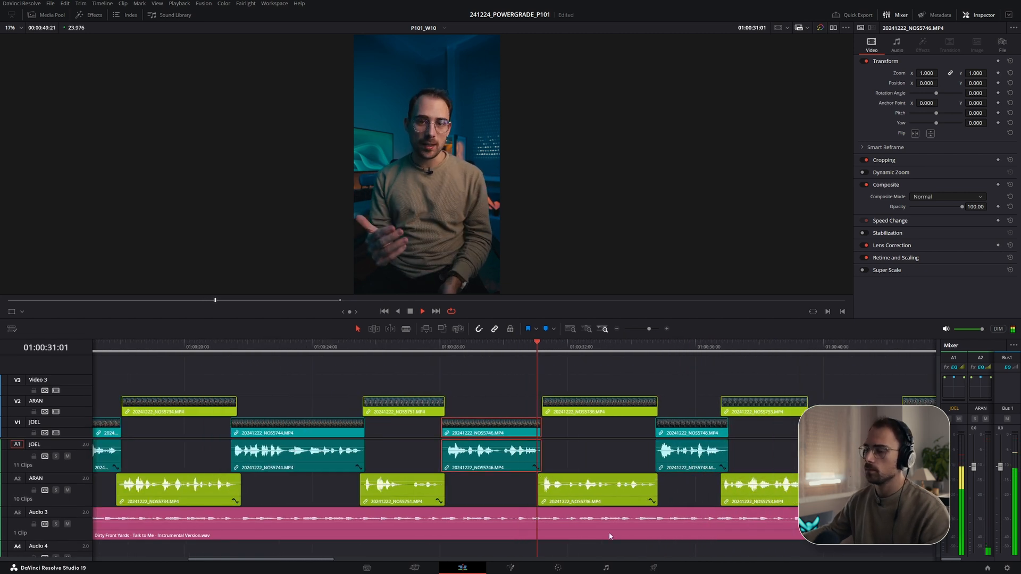
drag(577, 524, 577, 525)
scroll(519, 502, right, 3)
scroll(516, 502, down, 1)
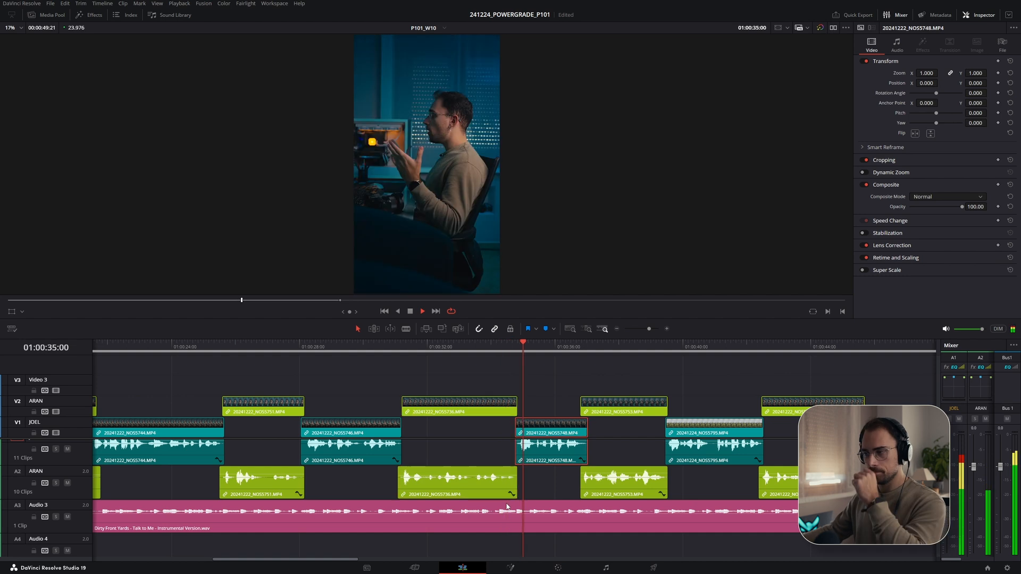
scroll(531, 489, up, 1)
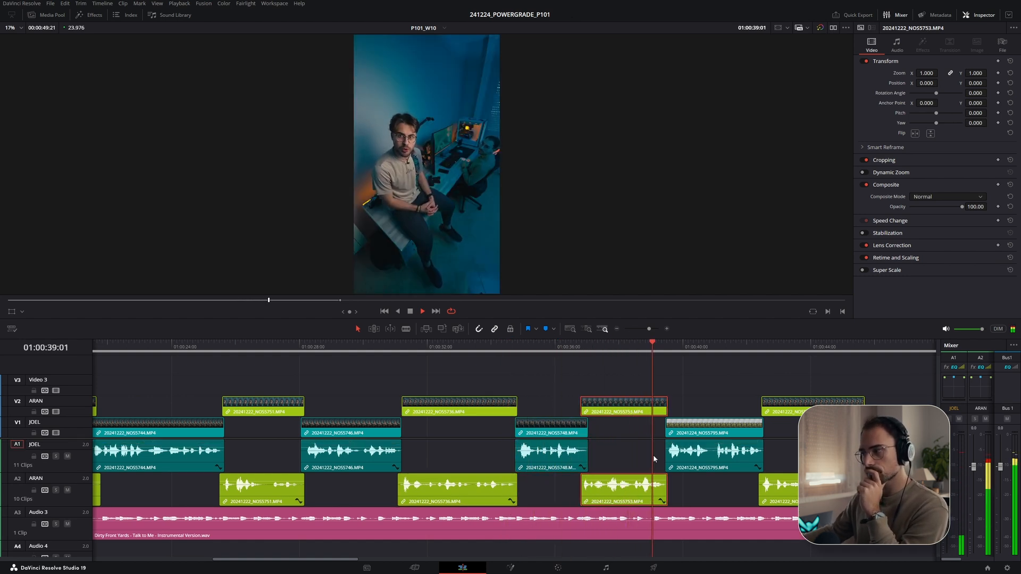
scroll(710, 451, right, 5)
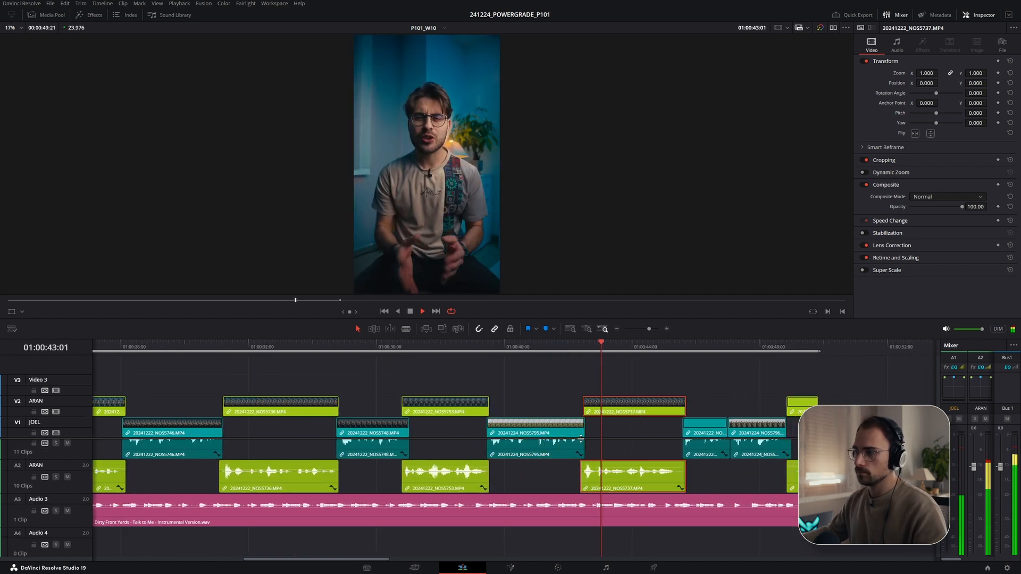
scroll(618, 442, up, 1)
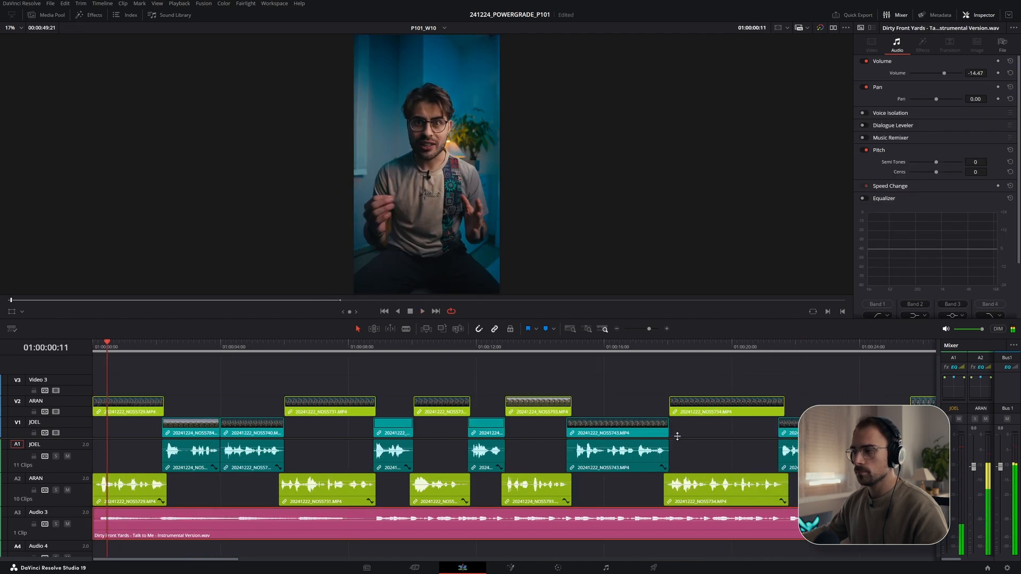
- Trim the soundtrack clip to end with the last video clip and add a short fade-out at its tail
scroll(677, 436, down, 6)
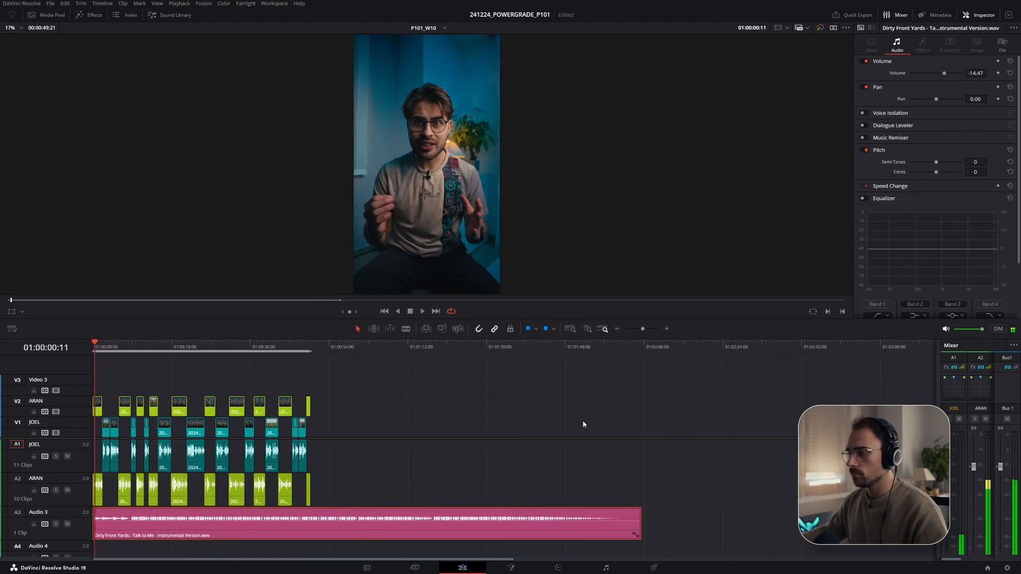
click(271, 347)
drag(543, 526, 271, 525)
scroll(401, 518, up, 5)
scroll(515, 524, up, 4)
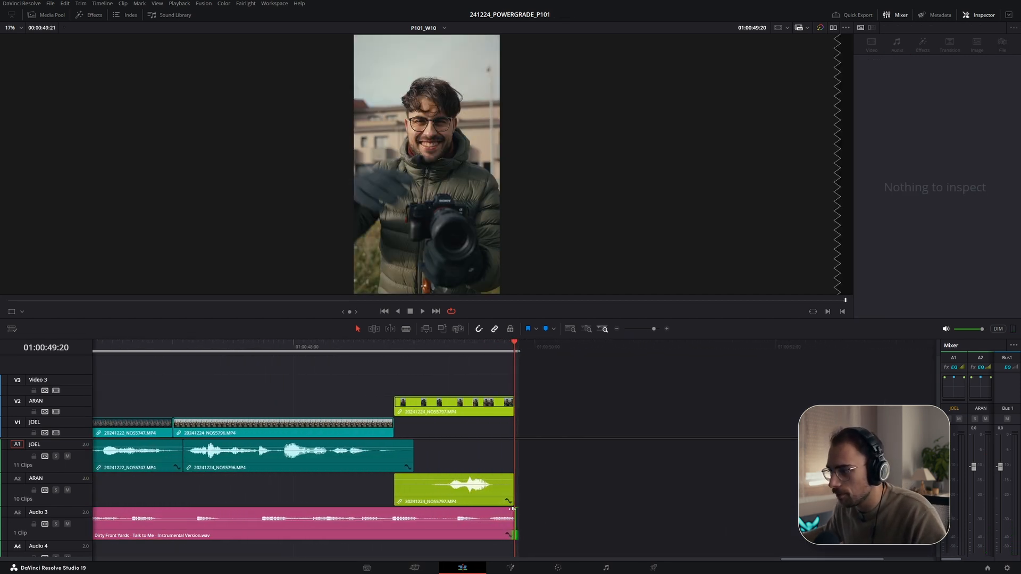
drag(513, 509, 439, 509)
- Play back the opening of the edit with the trimmed soundtrack
click(381, 346)
key(space)
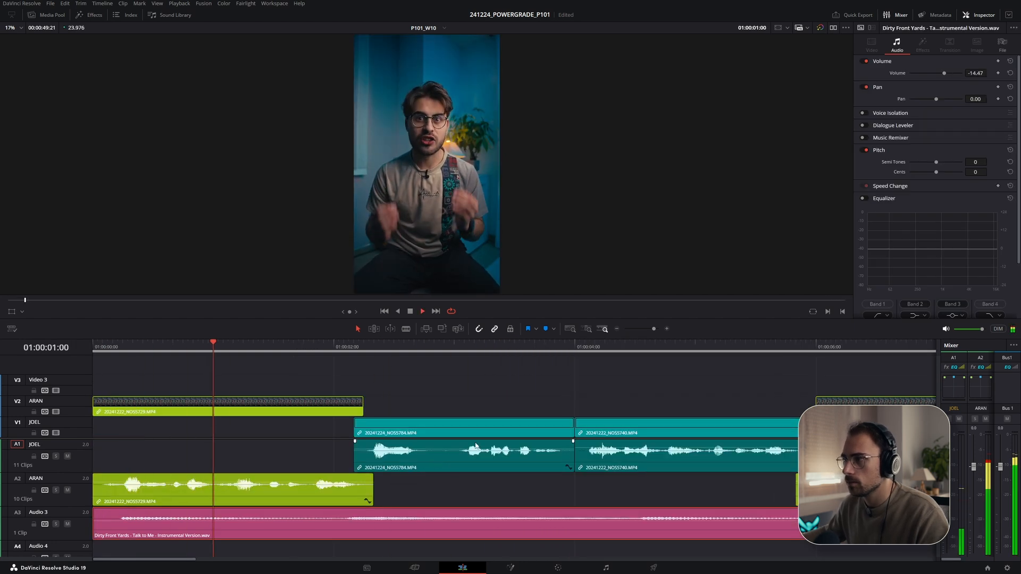
click(476, 446)
scroll(468, 447, down, 3)
key(space)
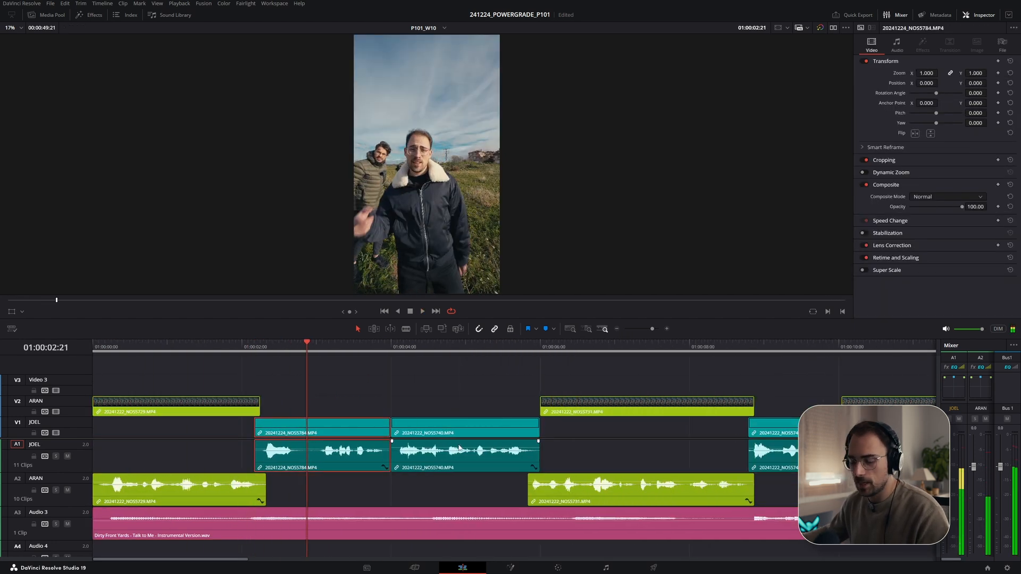
scroll(336, 493, down, 2)
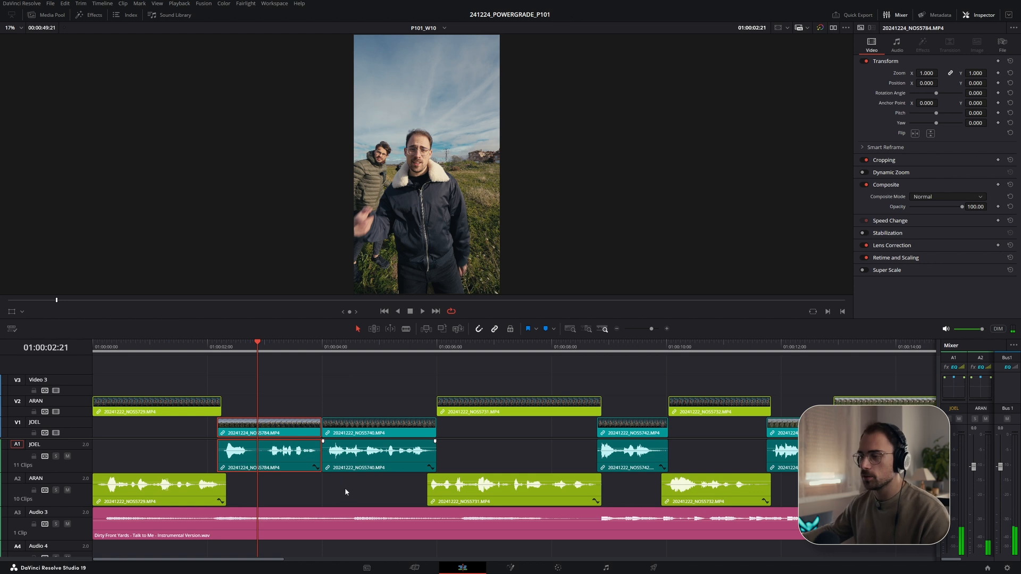
scroll(340, 484, down, 1)
scroll(323, 487, down, 2)
scroll(279, 527, up, 2)
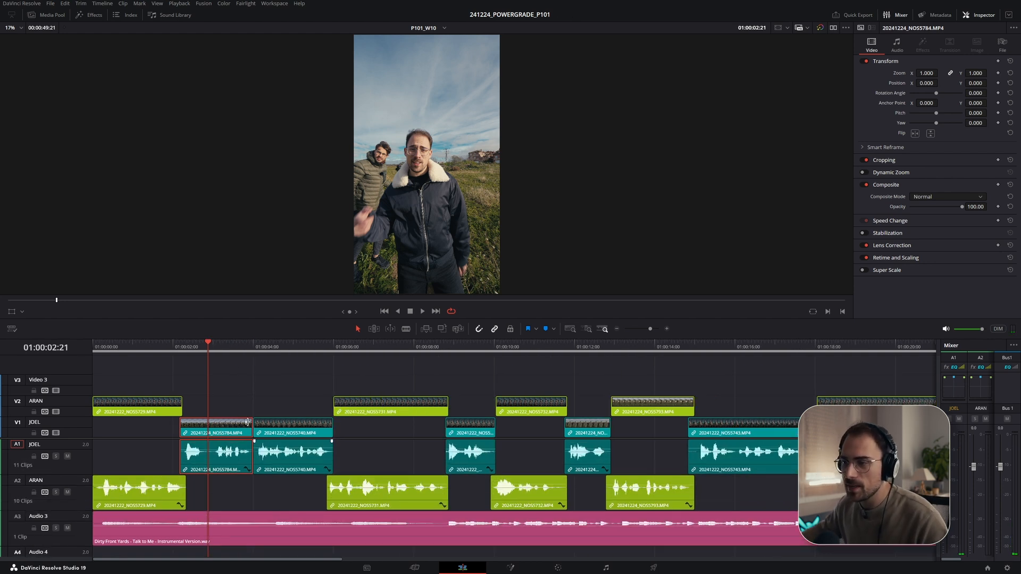
- Browse the P101 camera bin in the Media Pool and consult the technical script for the opening shot
scroll(254, 387, down, 5)
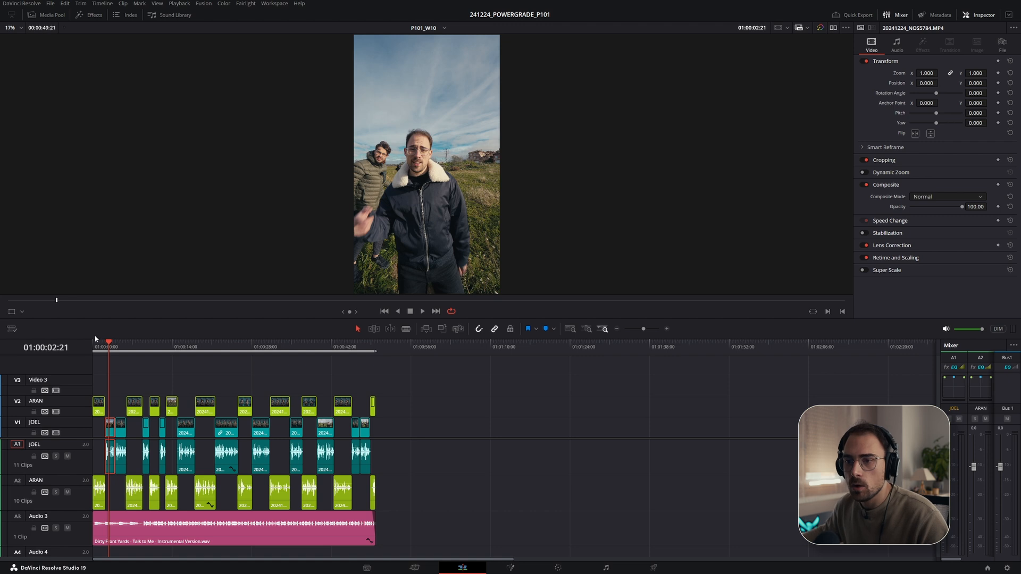
key(Home)
click(49, 15)
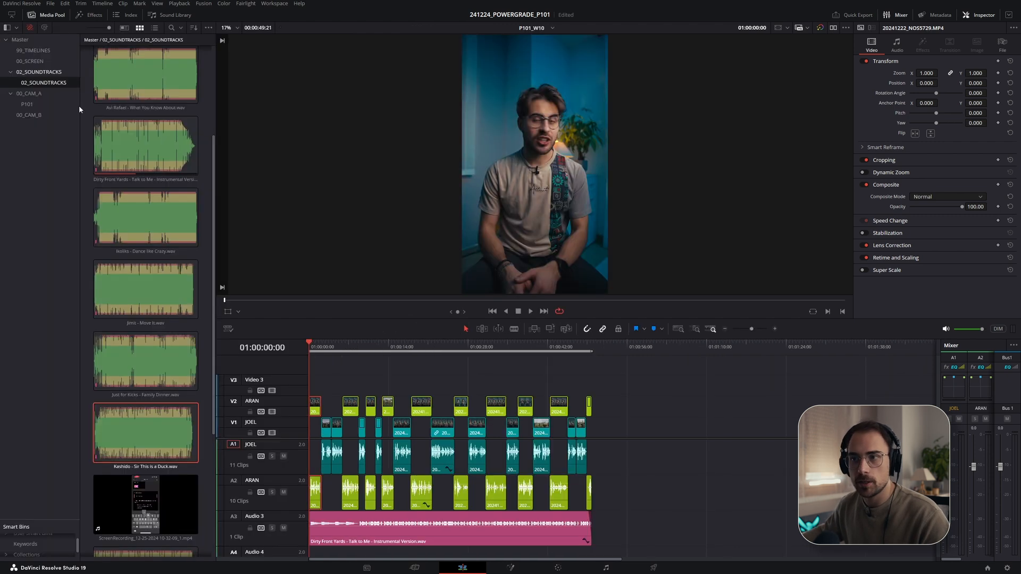
click(28, 105)
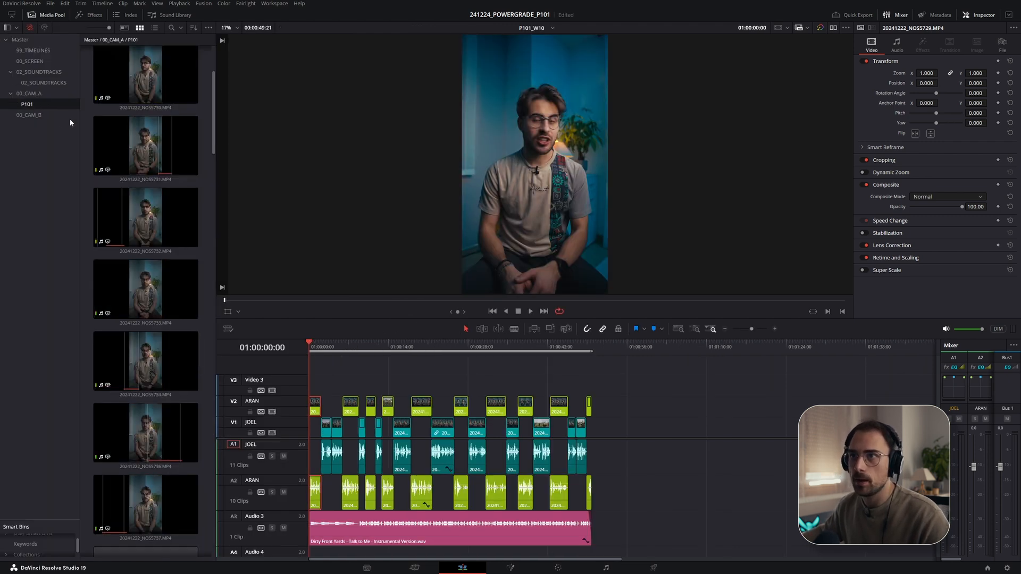
scroll(141, 179, down, 2)
key(alt+Tab)
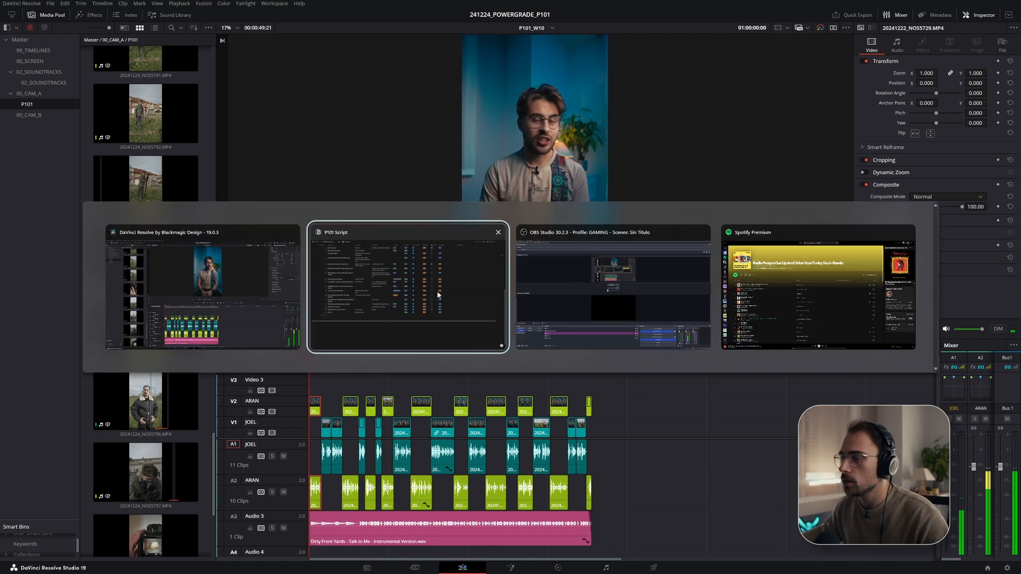
scroll(357, 280, down, 1)
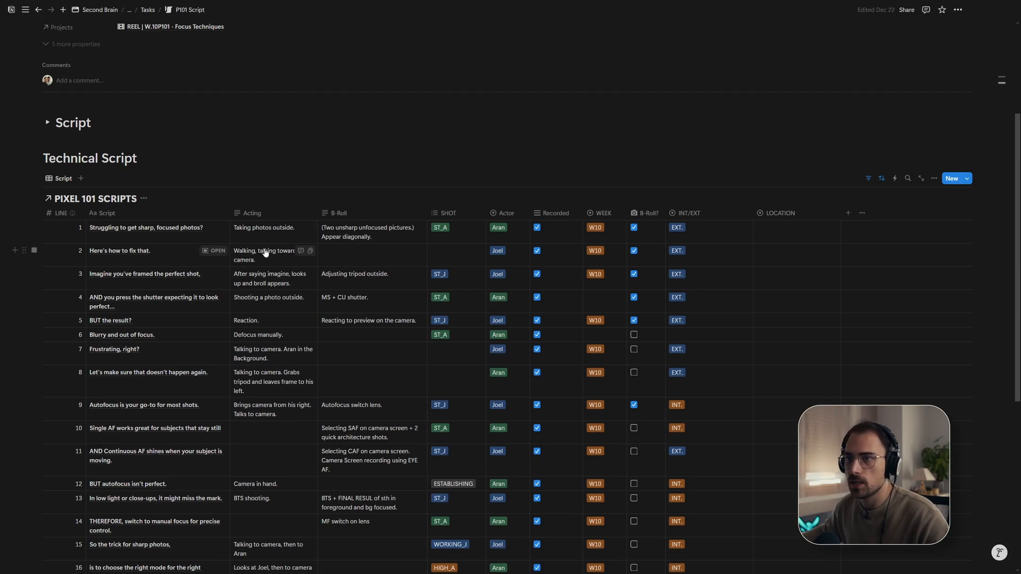
key(alt+Tab)
key(alt+Tab)
key(alt+Tab)
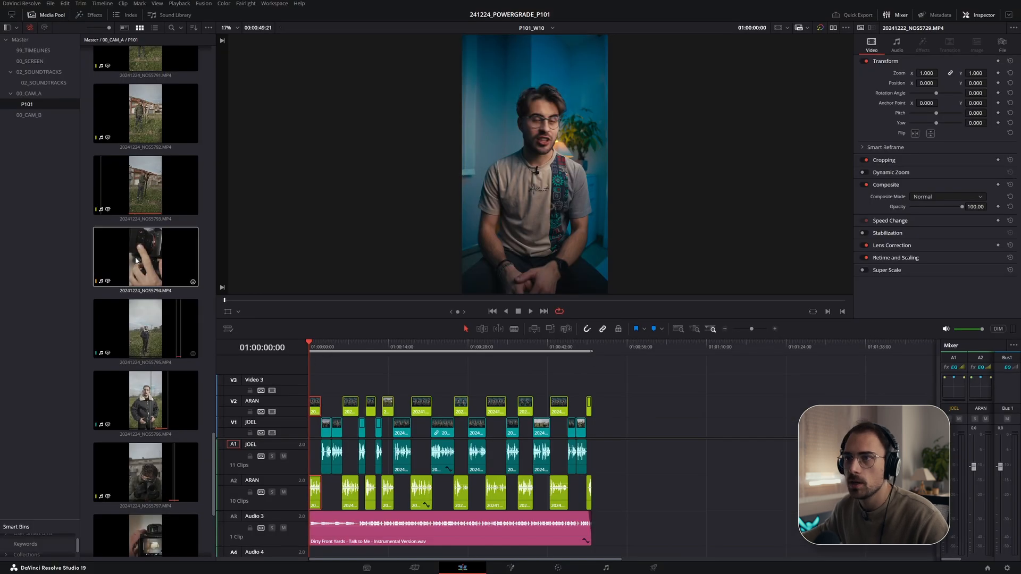
scroll(161, 264, up, 6)
scroll(167, 269, up, 1)
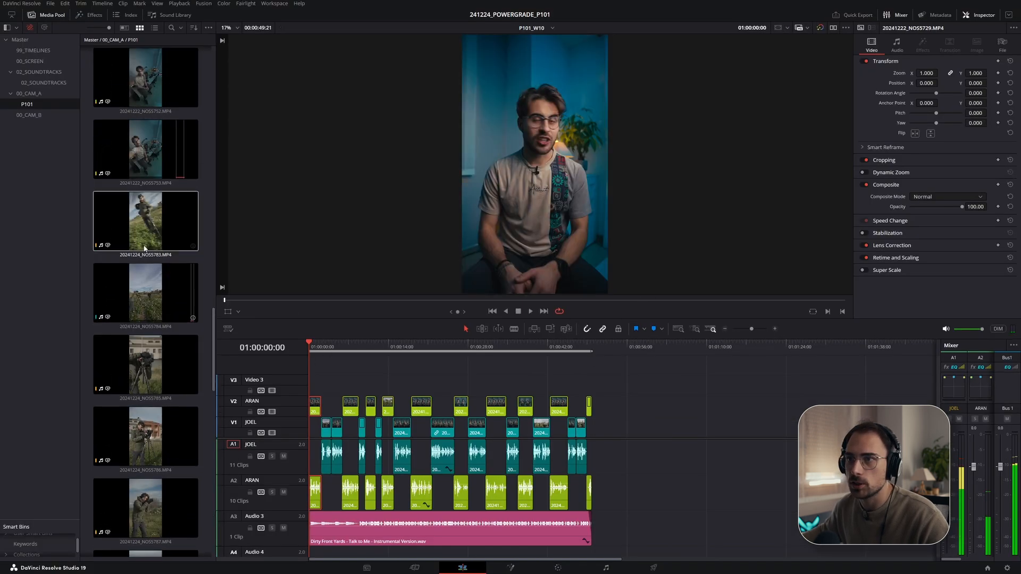
- Preview clip 20241224_NOS5784.MP4, mark an in point, and place it on Video 3 at the start of the timeline
click(128, 293)
drag(254, 297, 412, 301)
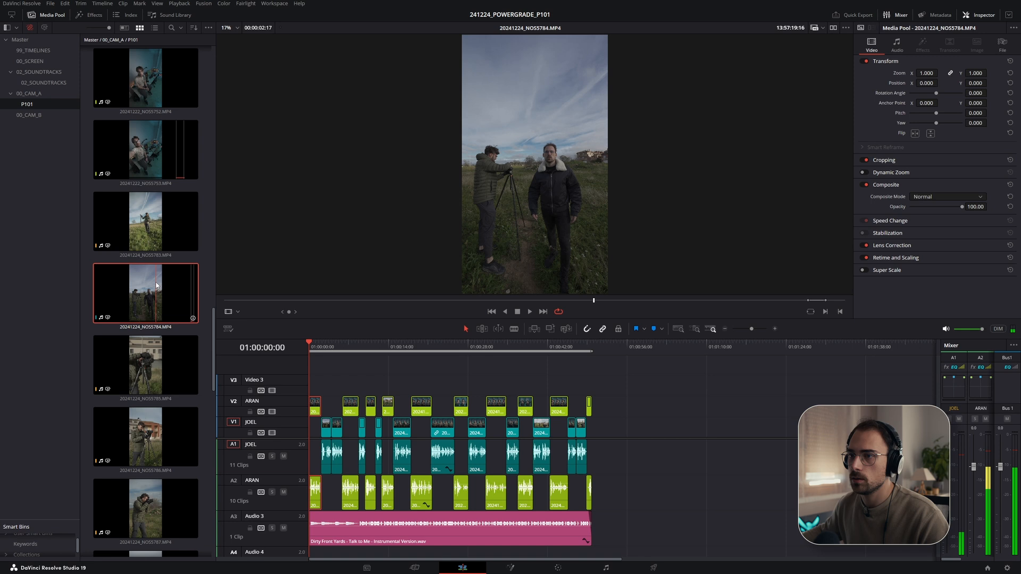
drag(593, 301, 601, 301)
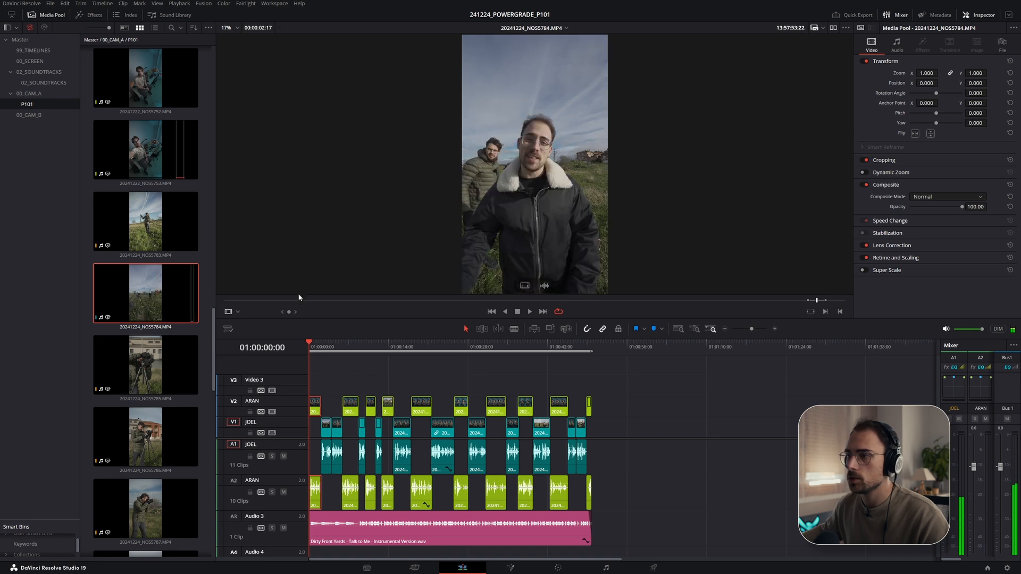
drag(329, 301, 420, 306)
key(i)
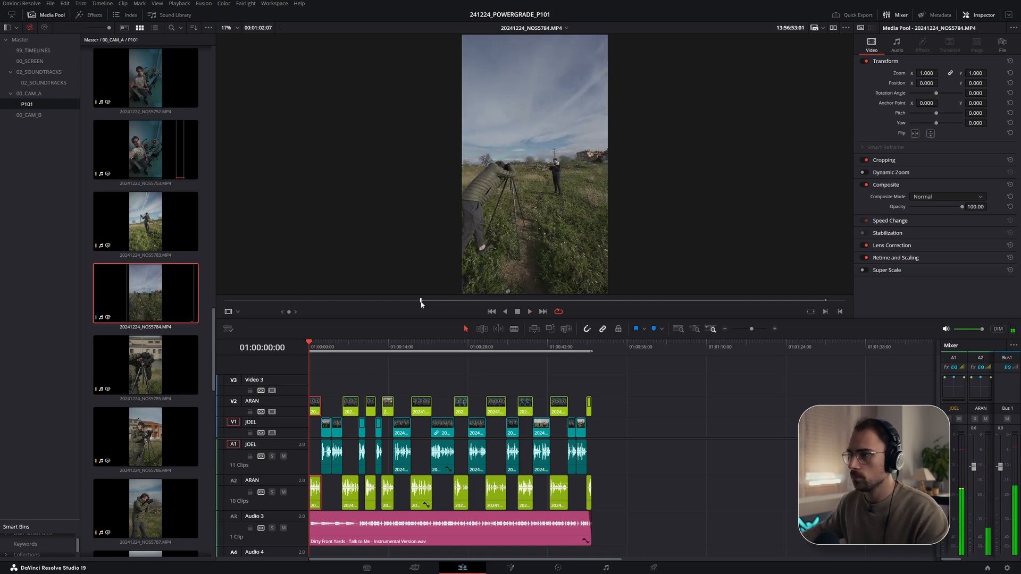
click(353, 301)
key(space)
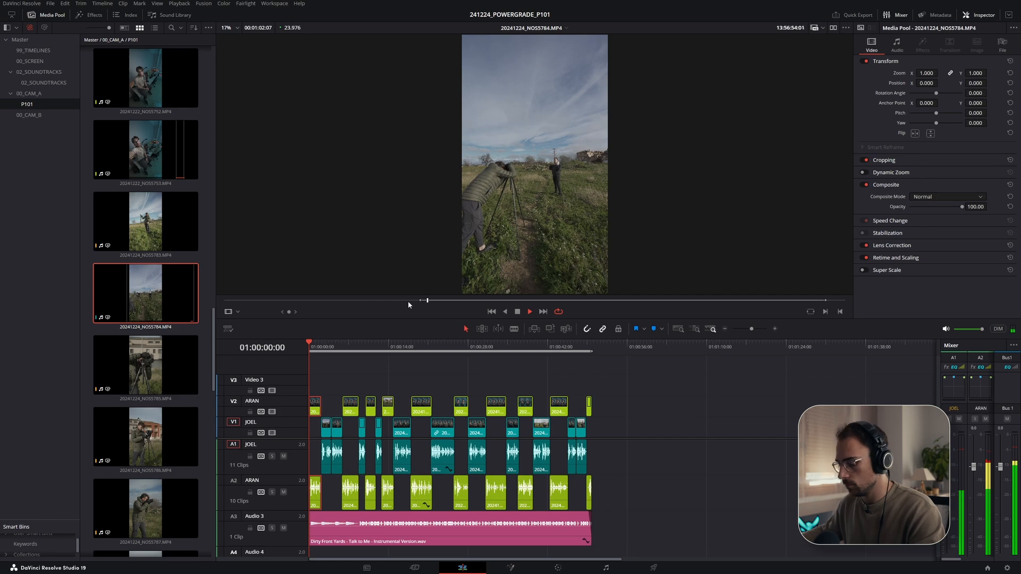
key(p)
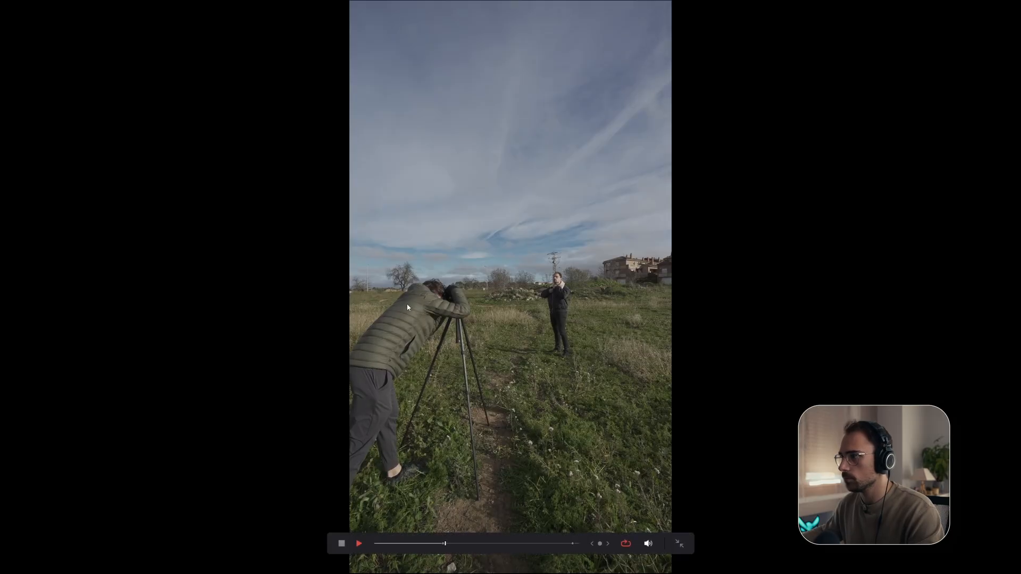
click(464, 543)
mouse_move(450, 543)
mouse_down()
mouse_move(489, 546)
mouse_move(463, 546)
mouse_up()
key(space)
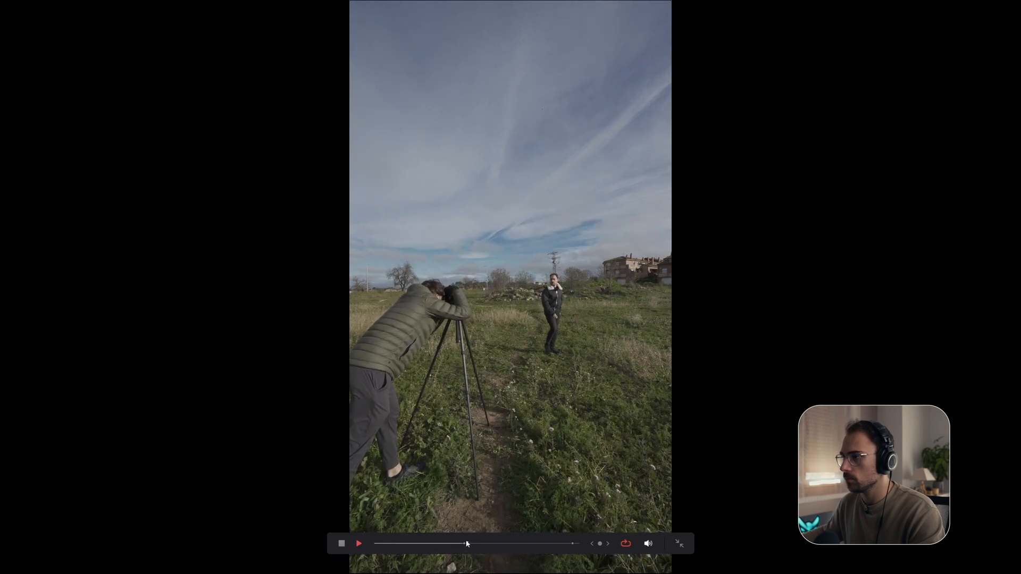
key(space)
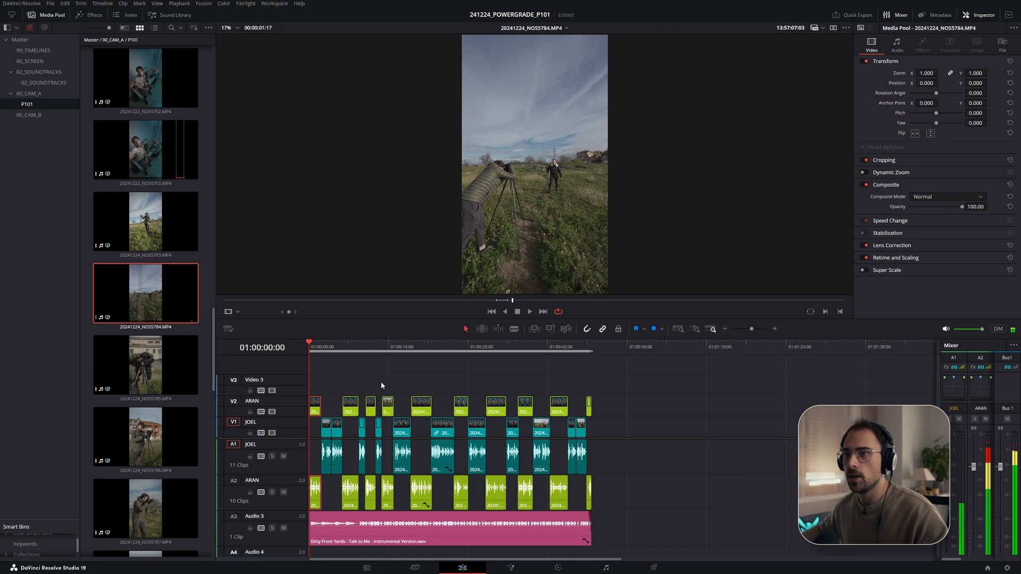
mouse_move(164, 310)
mouse_down()
mouse_move(370, 417)
mouse_move(163, 304)
mouse_up()
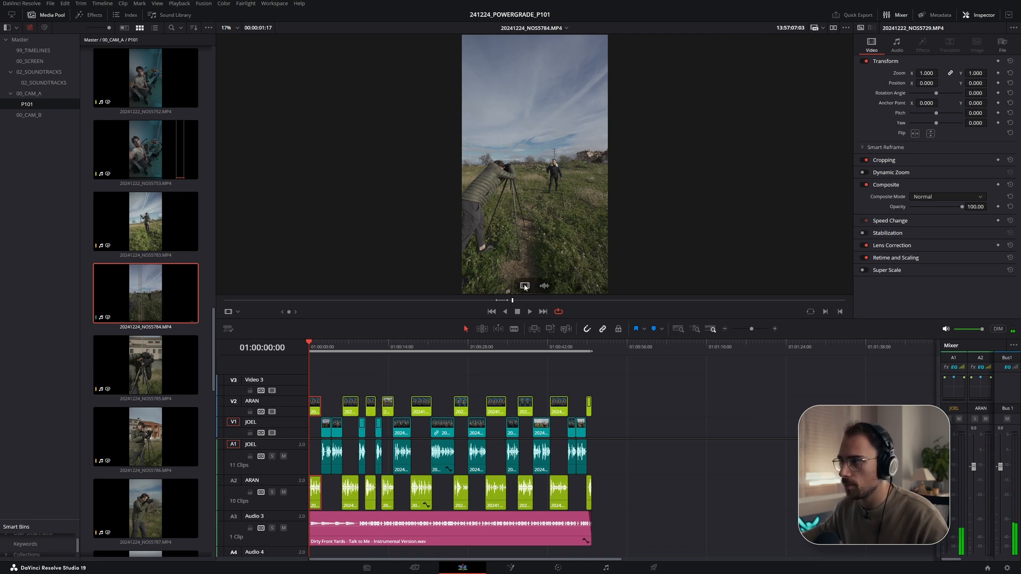
drag(449, 318, 311, 389)
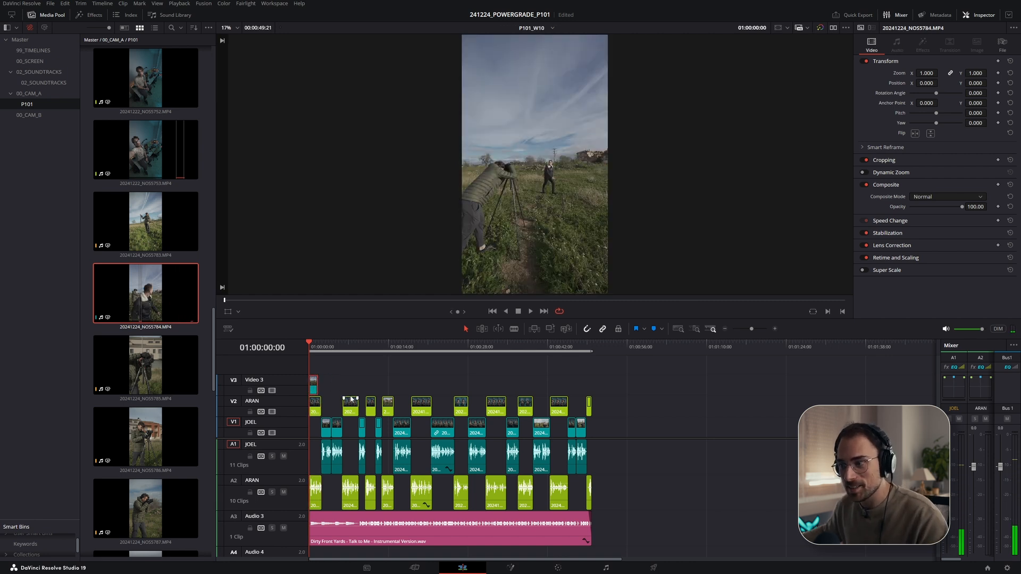
- Set the clip color of the new Video 3 B-roll clip to orange
scroll(350, 400, up, 5)
right_click(363, 391)
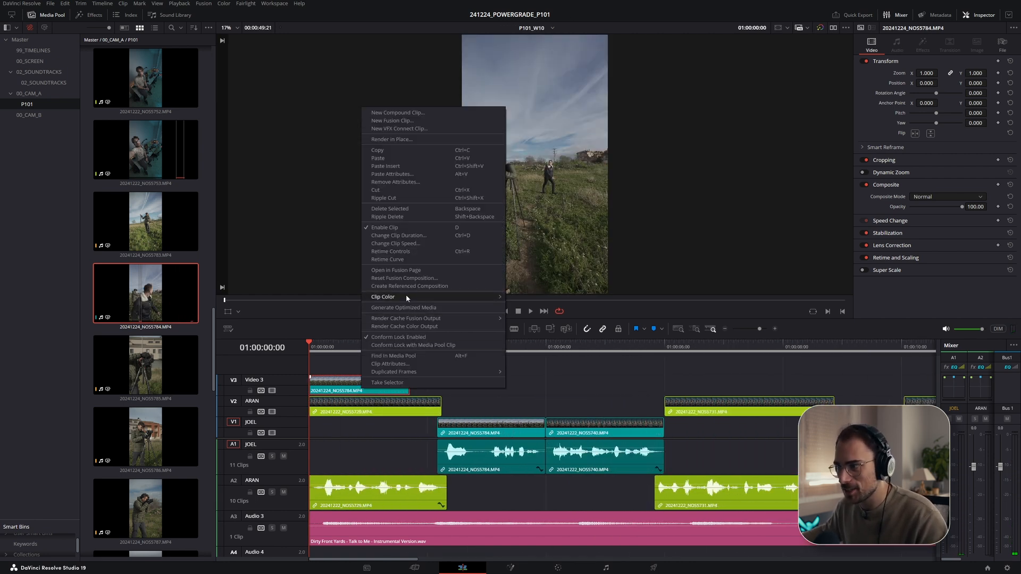
mouse_move(424, 299)
click(545, 319)
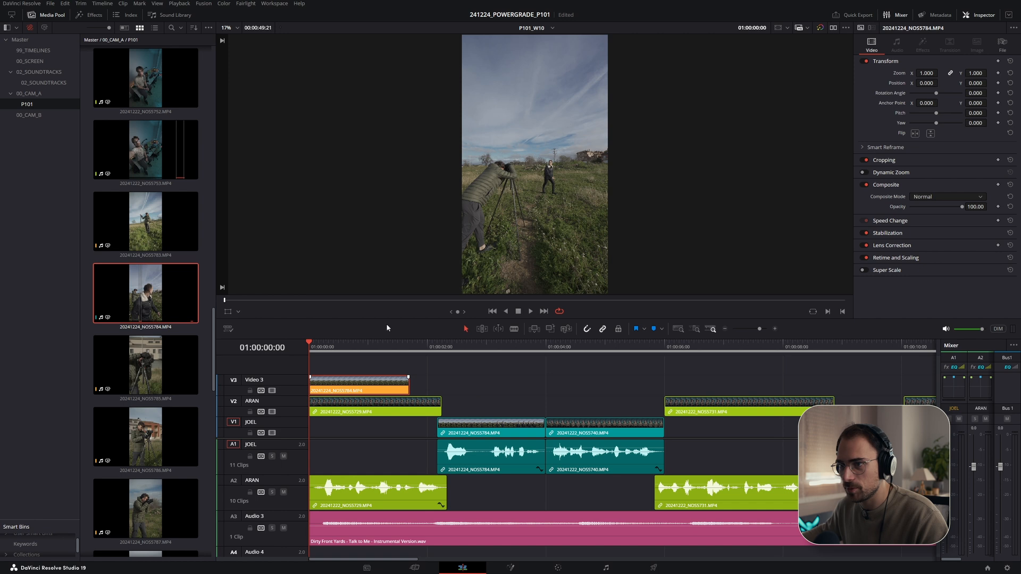
click(350, 374)
drag(366, 383, 352, 387)
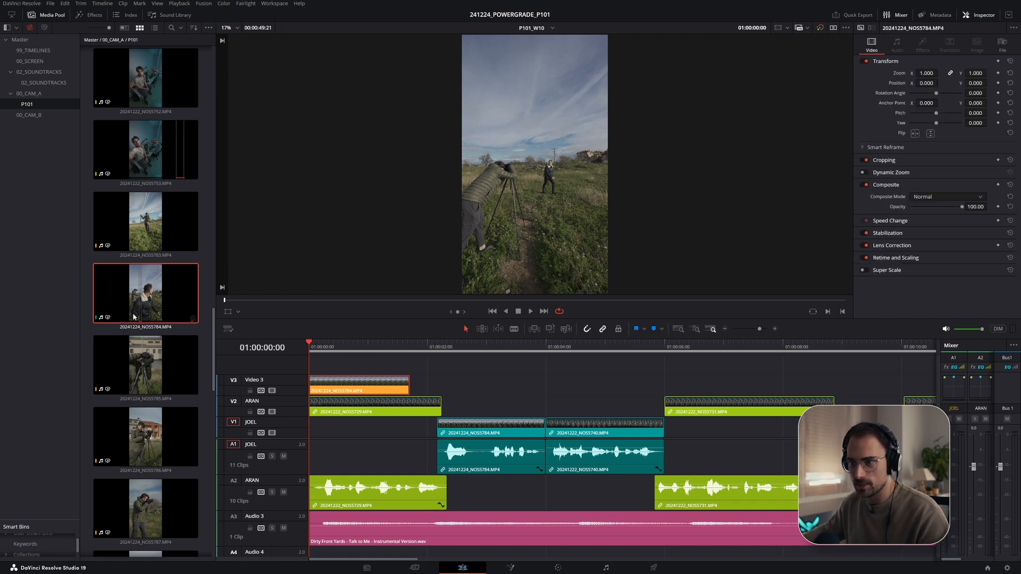
- Trim the end of the Video 3 B-roll clip shorter and play the opening fullscreen to check the cut
click(339, 364)
key(space)
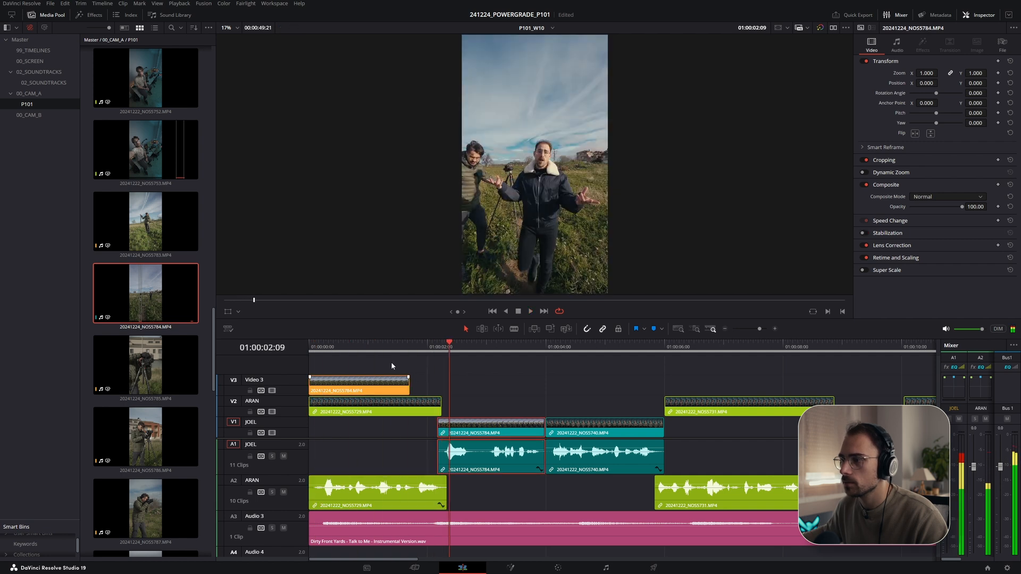
click(302, 344)
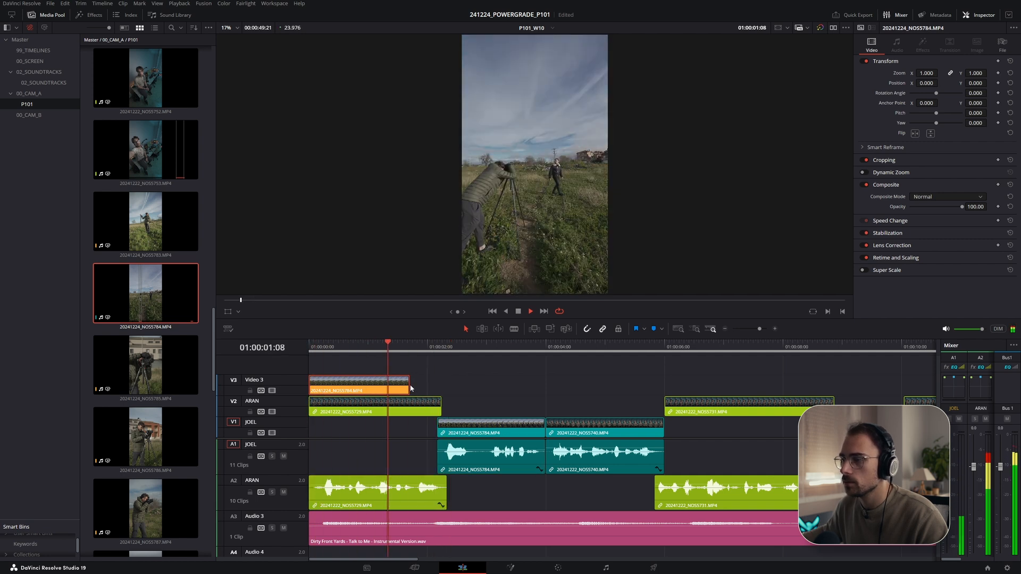
drag(407, 384, 392, 383)
key(alt+Tab)
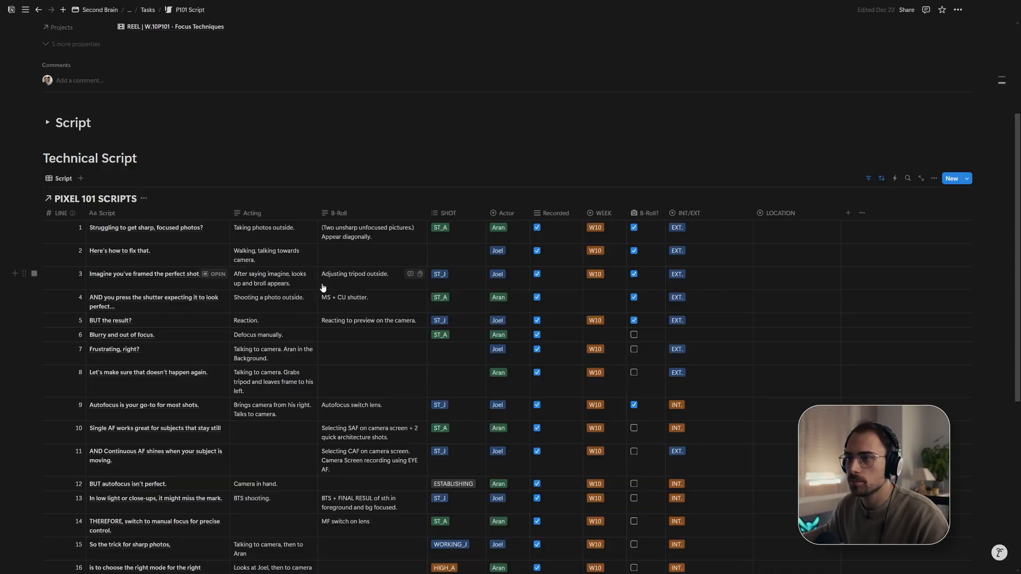
key(alt+Tab)
key(space)
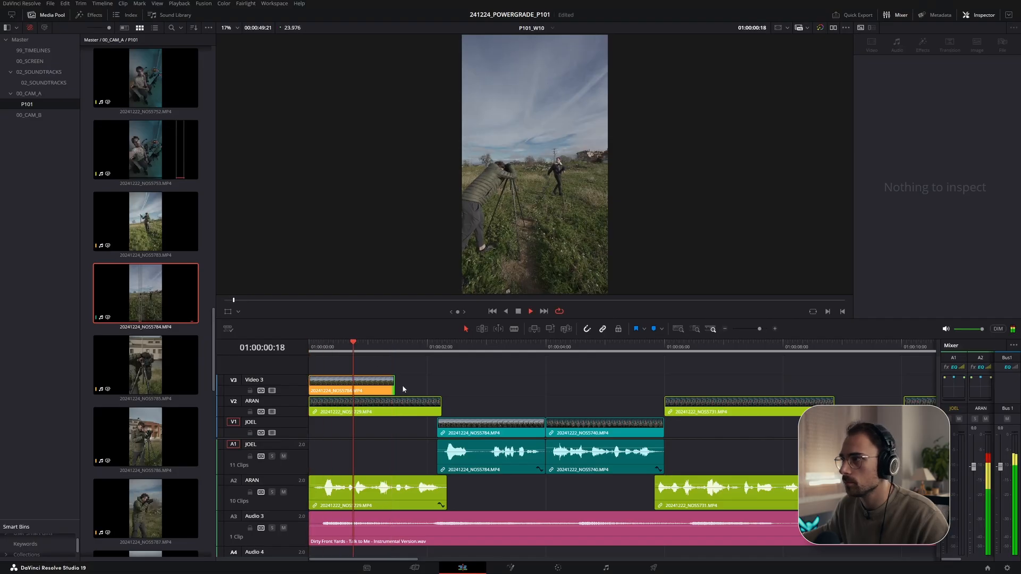
drag(395, 388, 384, 388)
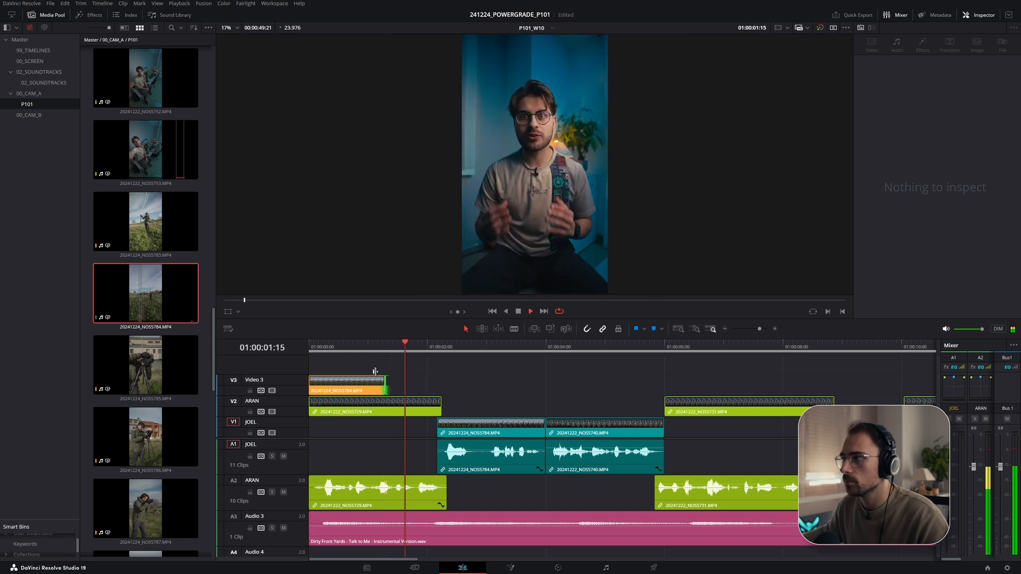
drag(335, 350, 293, 342)
key(ctrl+f)
key(space)
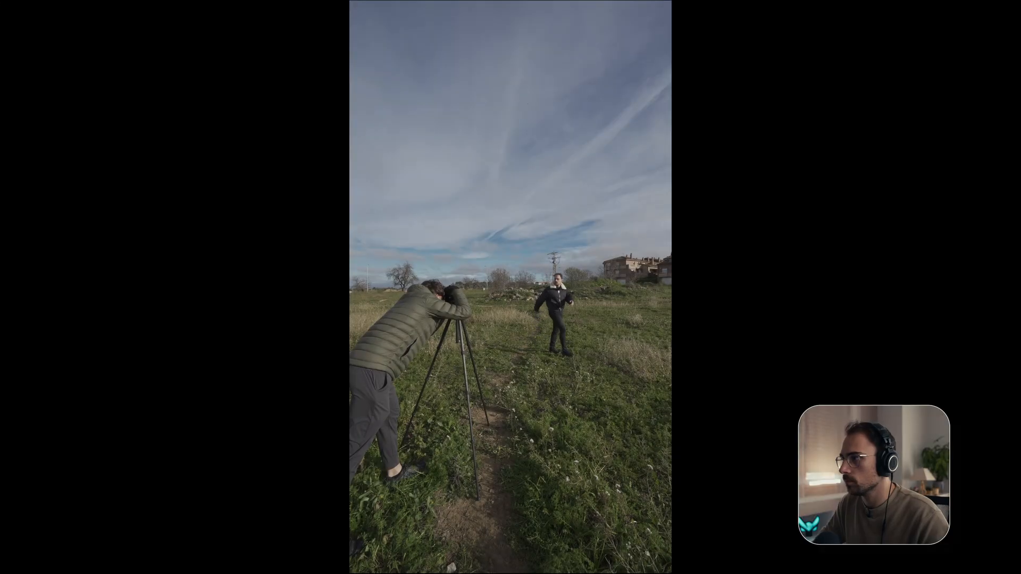
key(Escape)
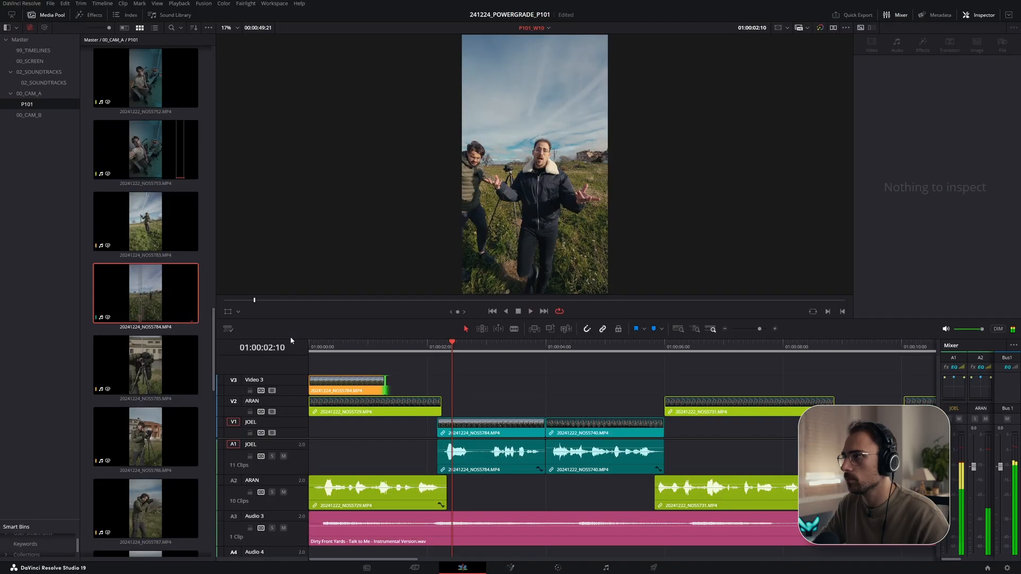
- Extend the B-roll clip's end, play it back, and undo the extension
drag(387, 391, 440, 390)
click(387, 344)
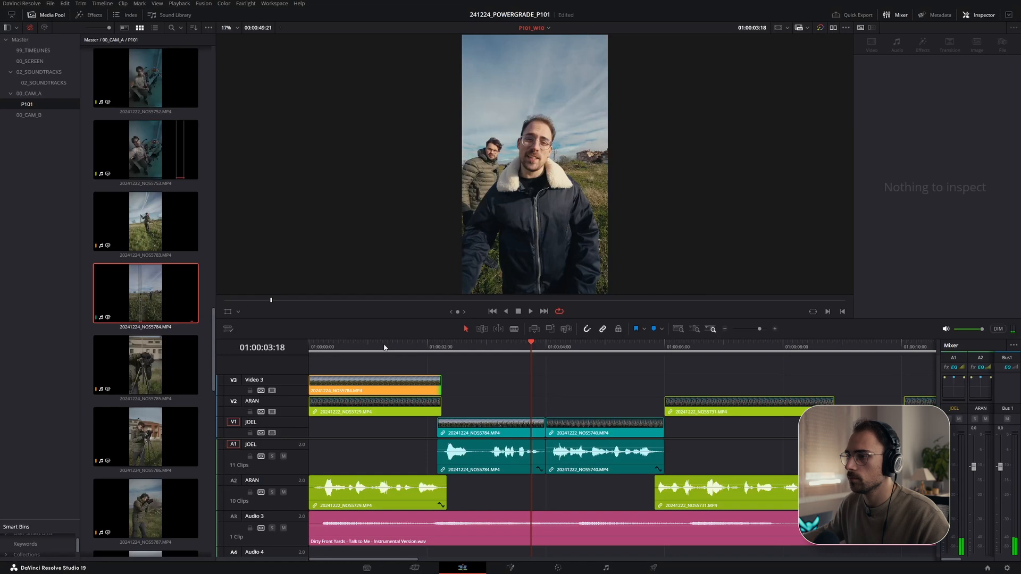
key(Home)
key(space)
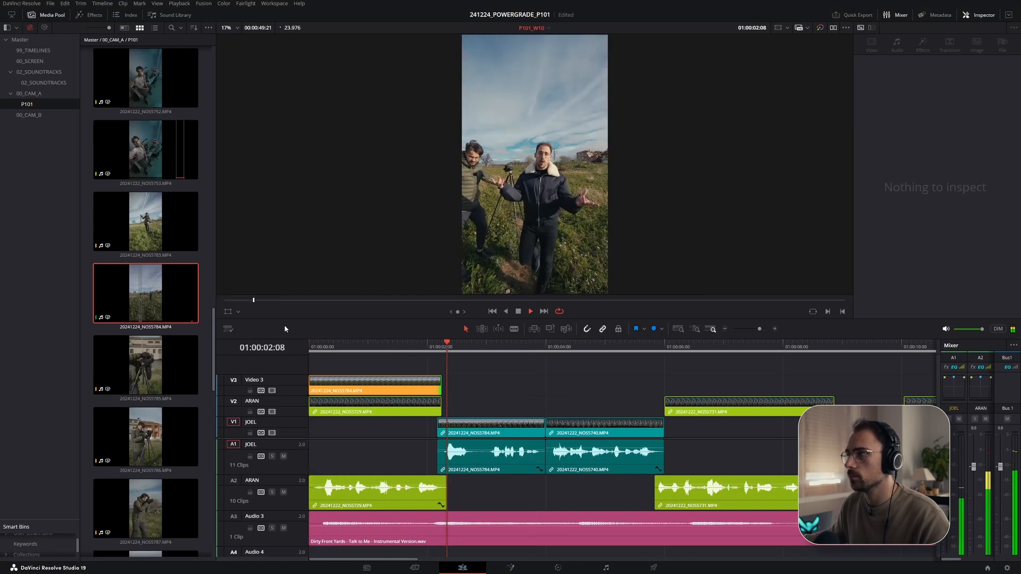
drag(367, 389, 320, 346)
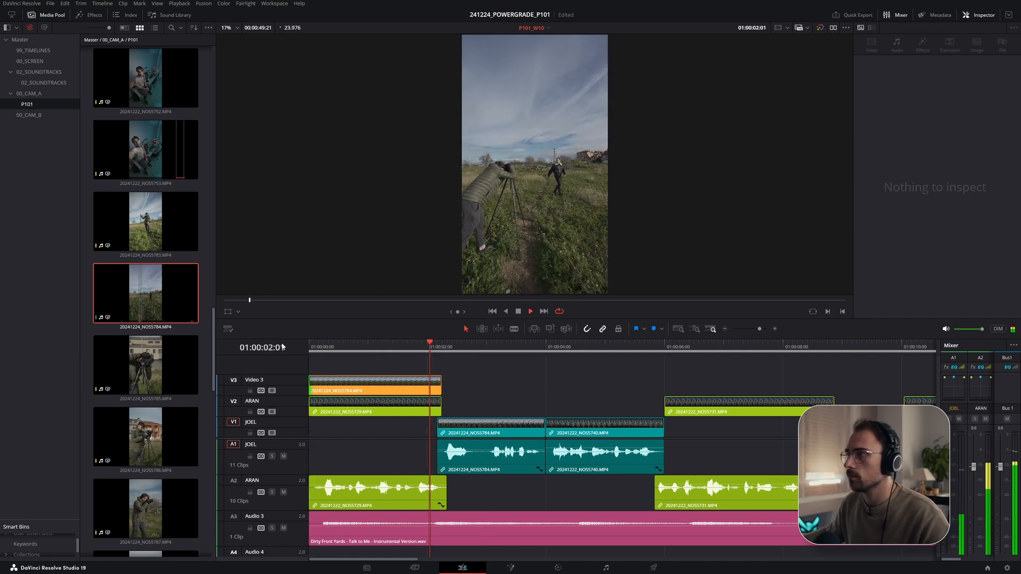
key(space)
drag(377, 347, 280, 337)
key(ctrl+z)
key(ctrl+z)
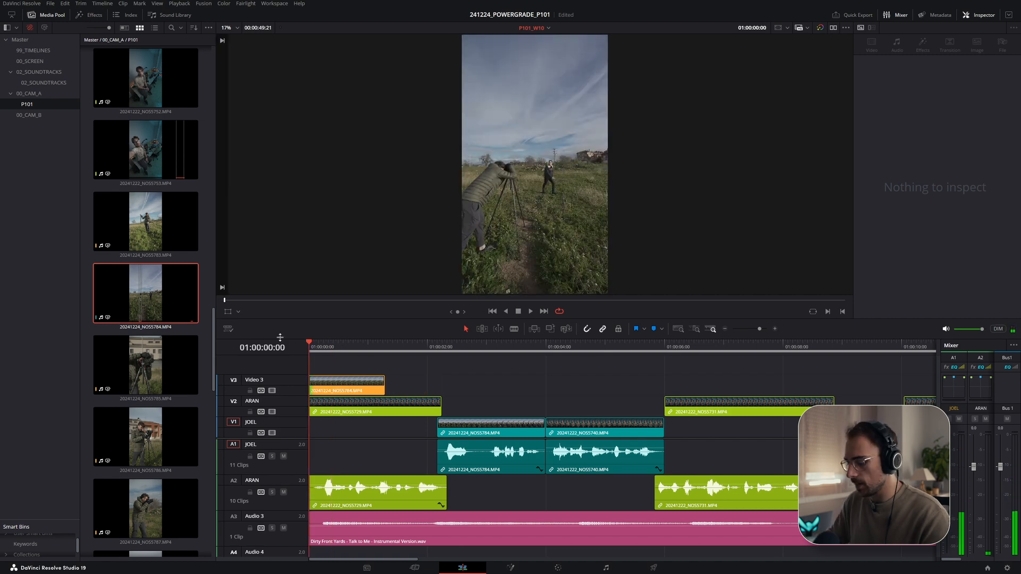
- Play the opening of the edit fullscreen to review the B-roll cut
key(ctrl+f)
key(space)
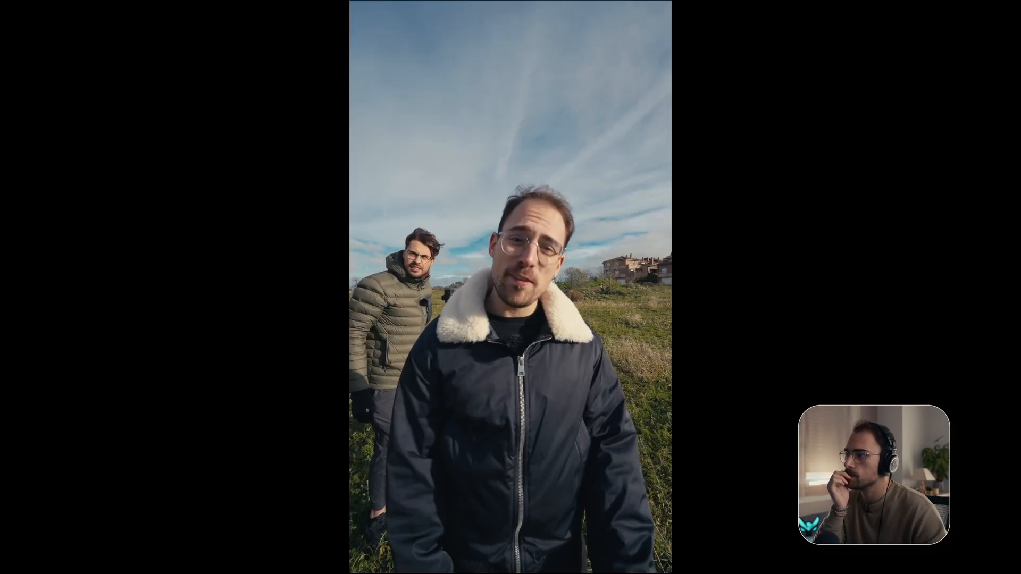
key(ctrl+f)
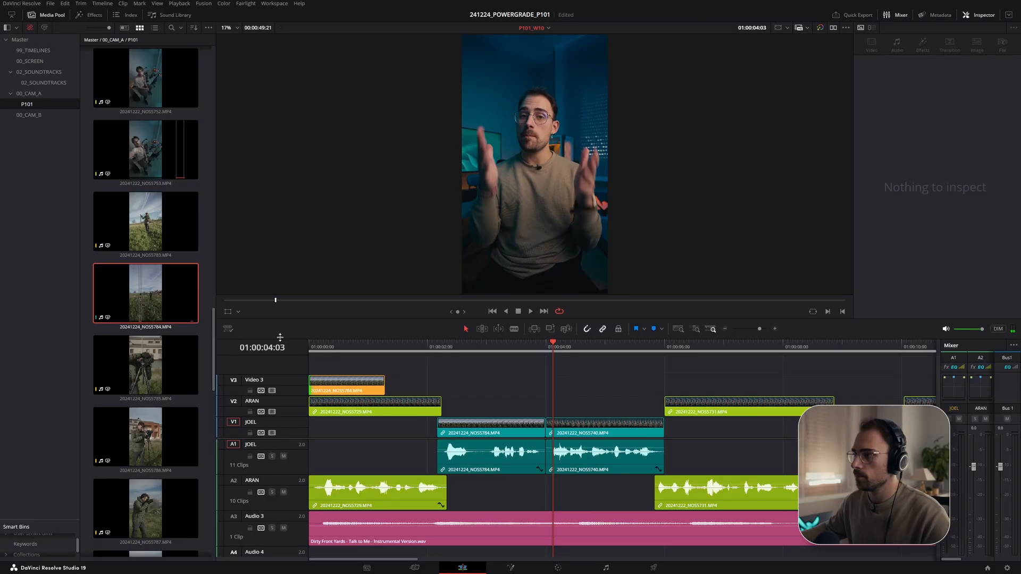
click(342, 349)
key(space)
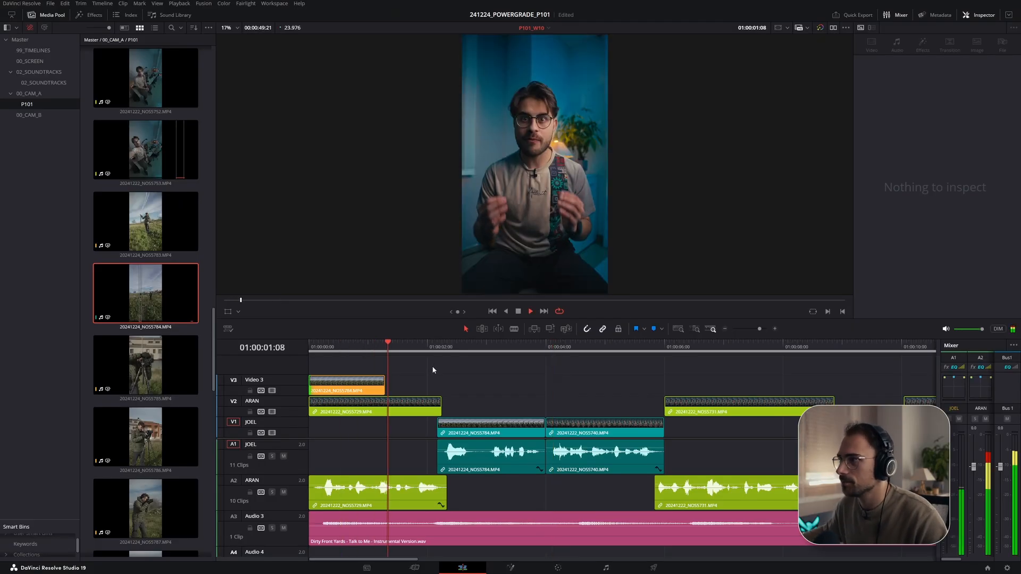
click(362, 350)
- Copy the grade from clip 03 onto the opening B-roll clip on the Color page and return to editing
click(567, 570)
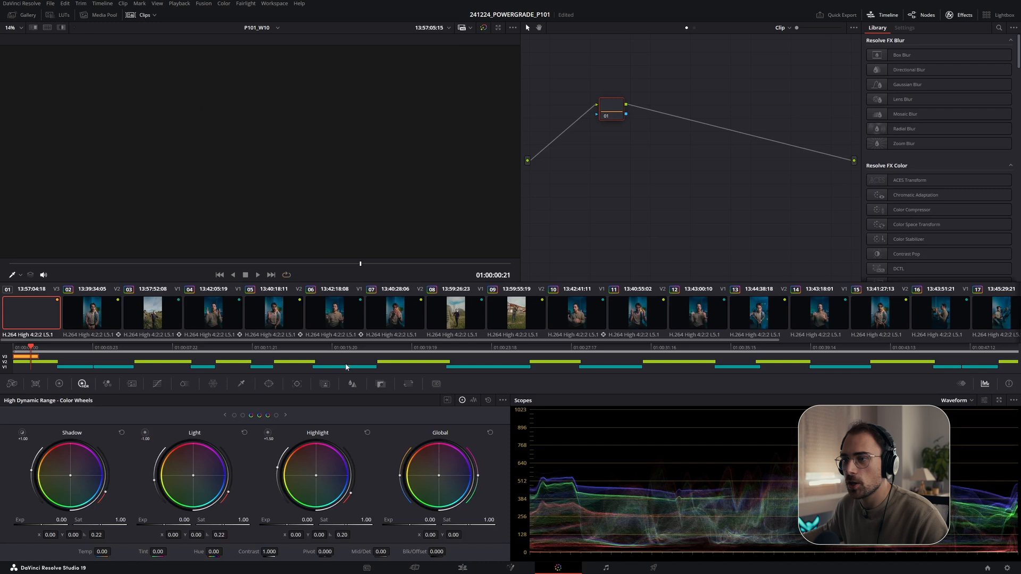
middle_click(168, 320)
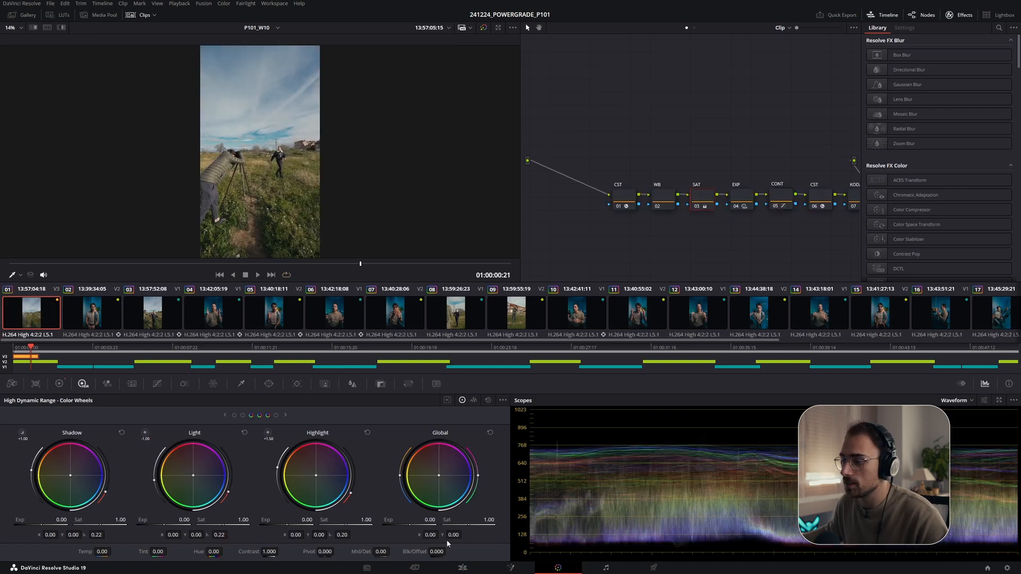
click(463, 568)
- Play the edit fullscreen from the start with the graded B-roll
drag(345, 349, 264, 343)
key(ctrl+f)
key(space)
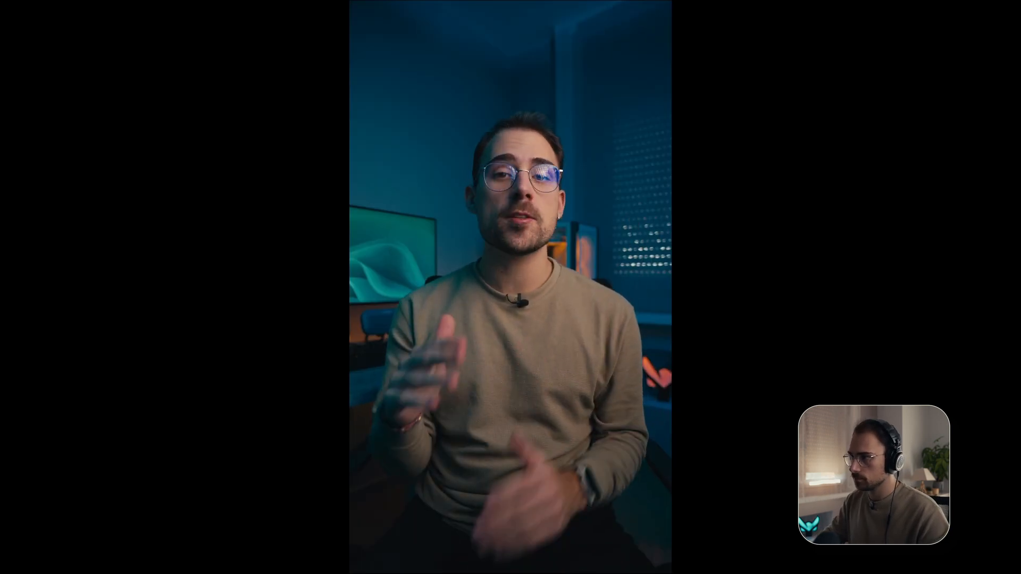
- Stop playback, leave fullscreen, and switch to the technical script document to check the B-roll plan
key(space)
key(ctrl+f)
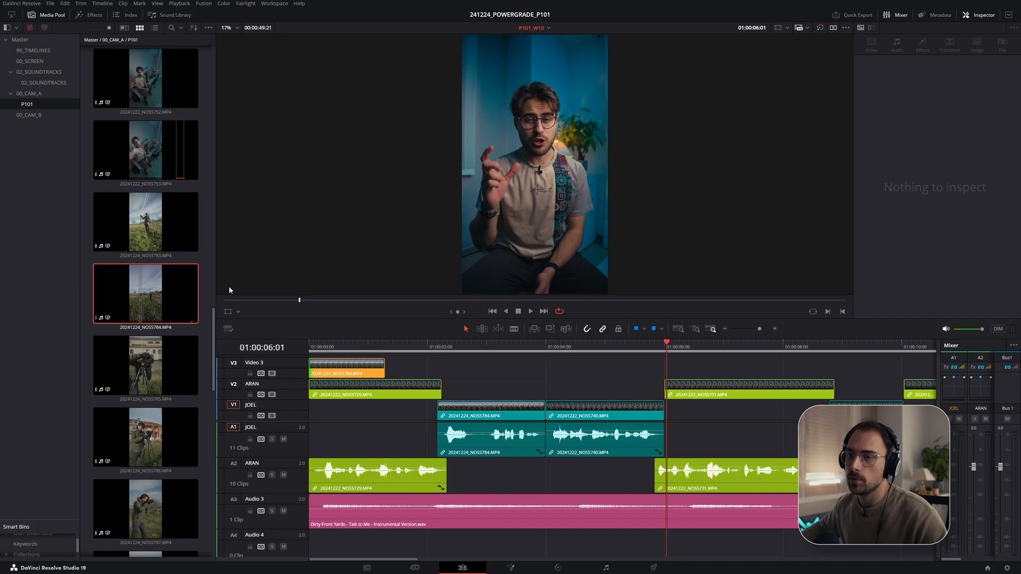
key(alt+Tab)
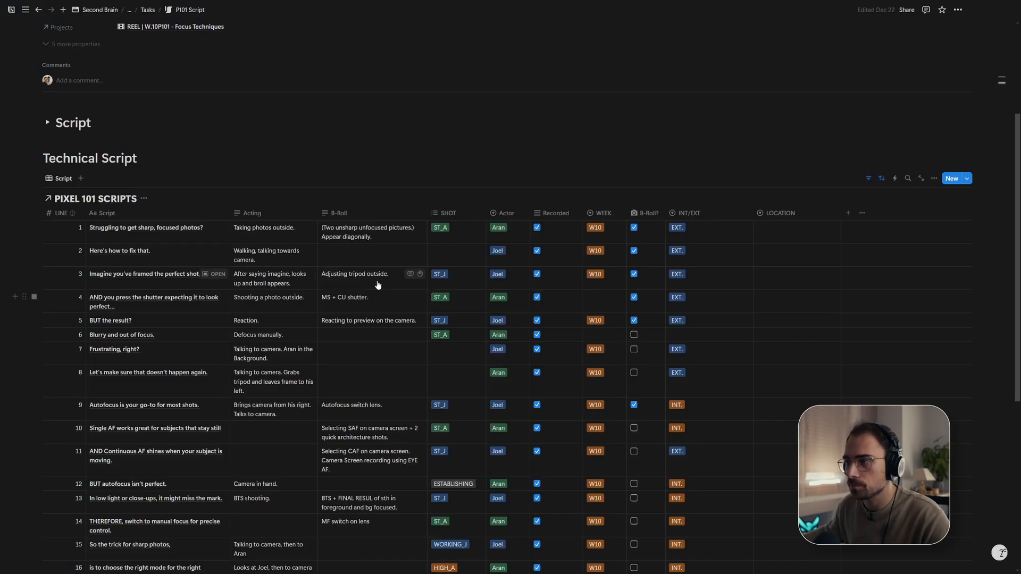
key(alt+Tab)
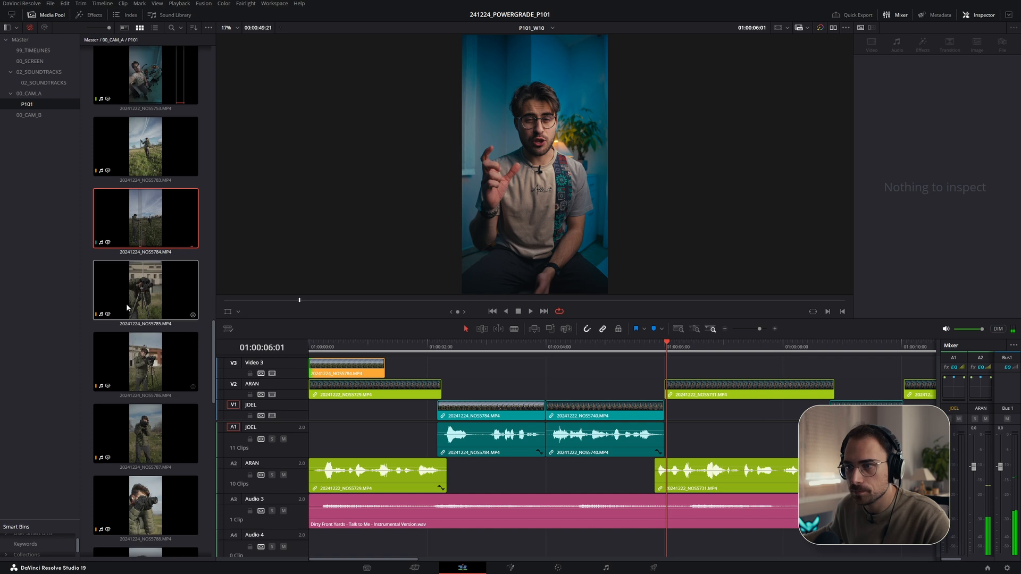
- Open B-roll clip 20241224_NOS5786 in the source viewer, preview it and set its out point
click(144, 370)
drag(286, 313, 413, 327)
key(space)
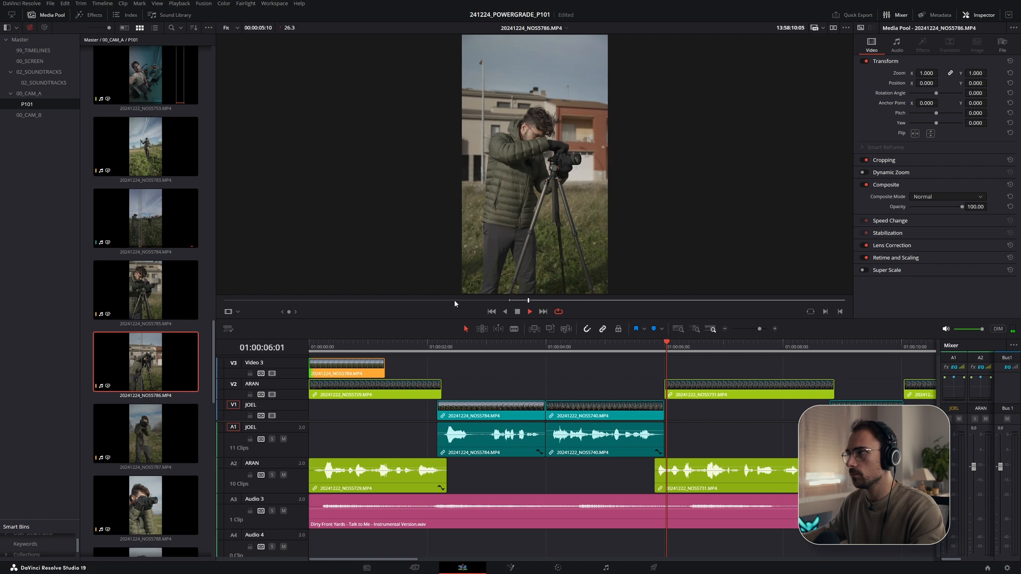
key(o)
key(space)
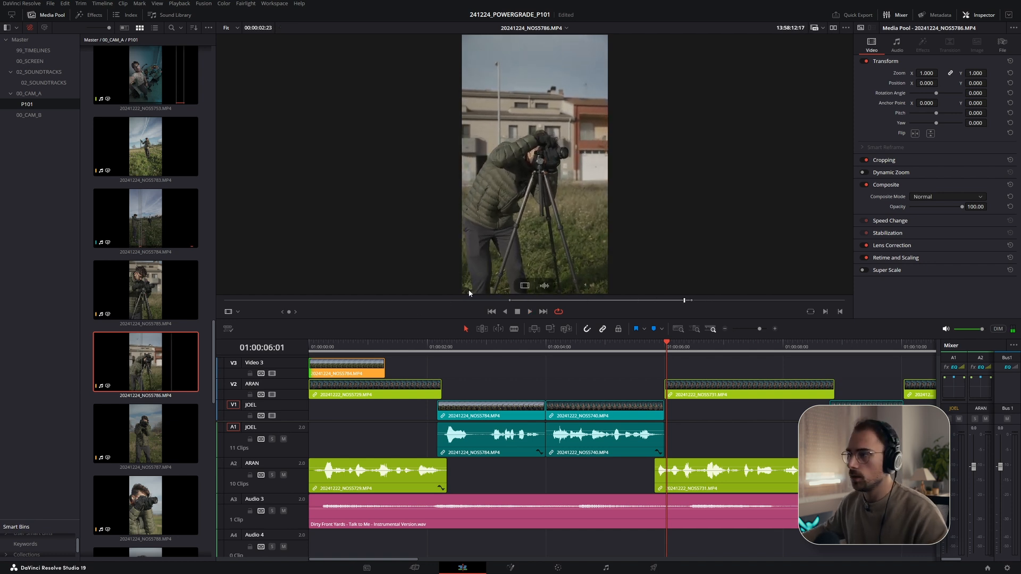
- Place the NOS5786 clip on the timeline and move it up onto Video 3 above the talking shots
drag(521, 287, 477, 392)
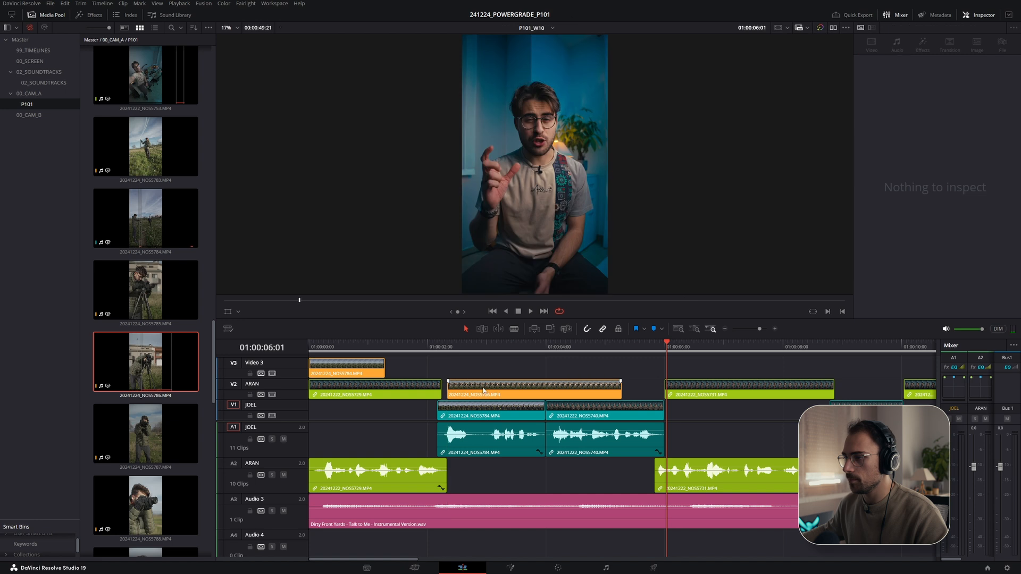
drag(414, 348, 469, 347)
drag(547, 393, 650, 372)
- Nudge the NOS5786 clip on Video 3 and play back its section of the edit
key(space)
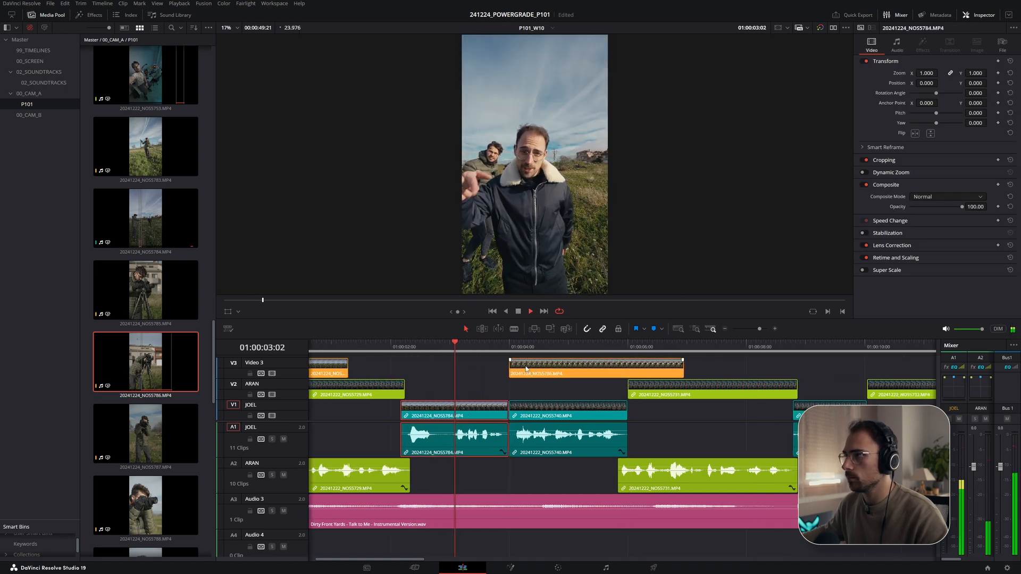
key(space)
click(442, 347)
mouse_move(497, 375)
mouse_down()
mouse_move(521, 374)
mouse_move(497, 371)
mouse_up()
key(space)
click(429, 349)
key(space)
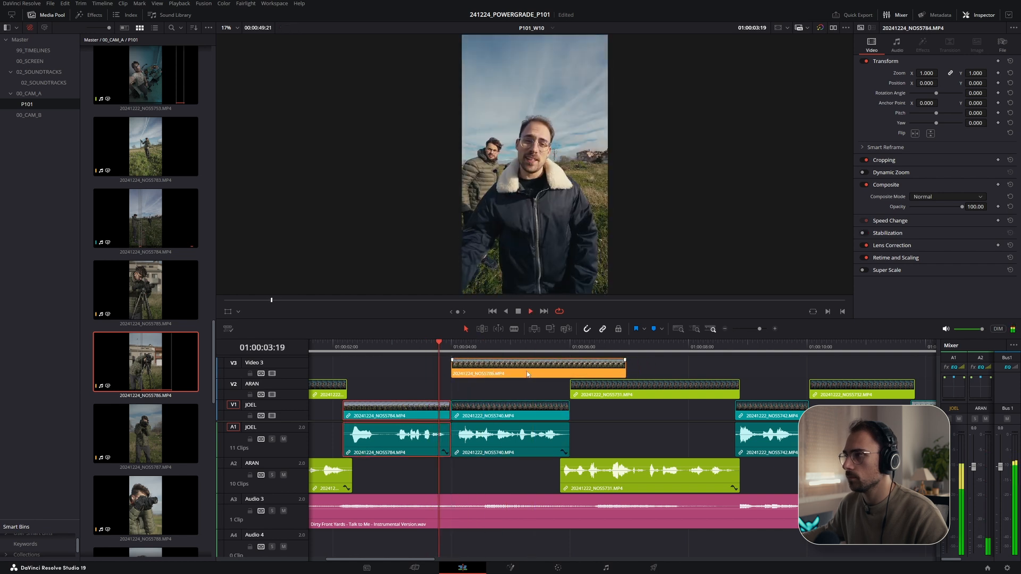
- Trim the end of the NOS5786 clip so it ends at the next shot, and play it back
scroll(435, 365, right, 3)
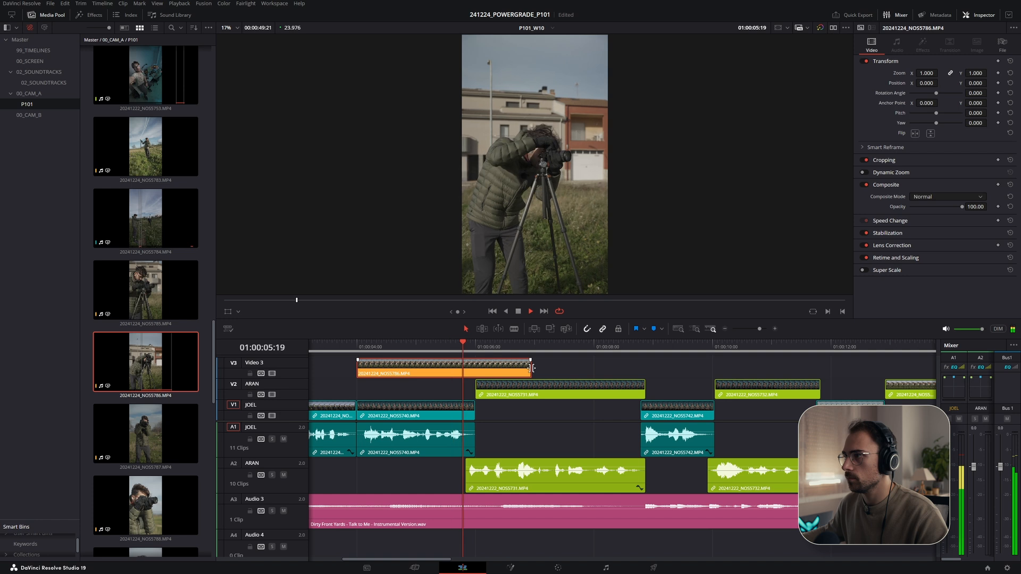
key(space)
mouse_move(365, 374)
mouse_down()
mouse_move(399, 368)
mouse_move(381, 372)
mouse_up()
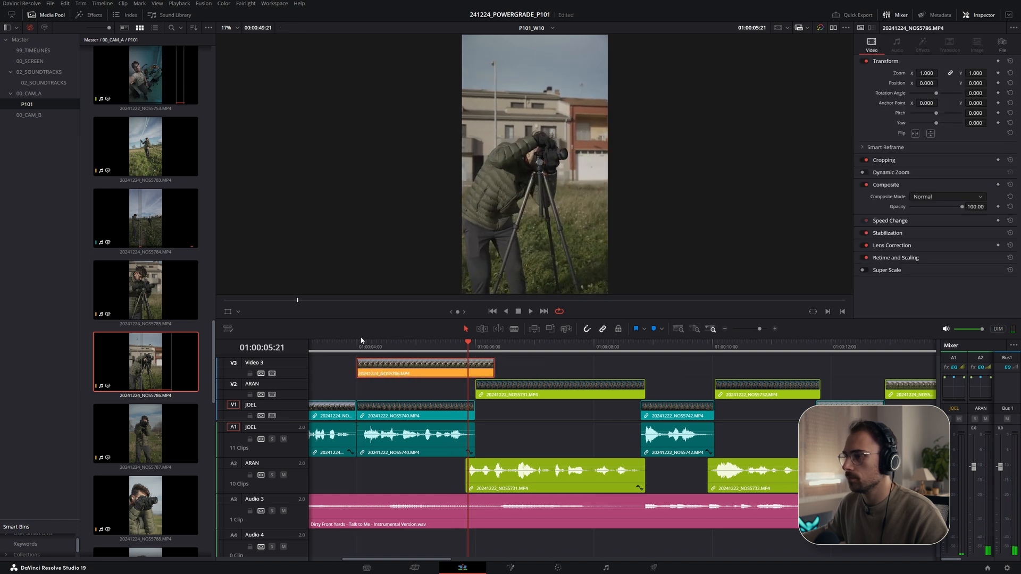
key(space)
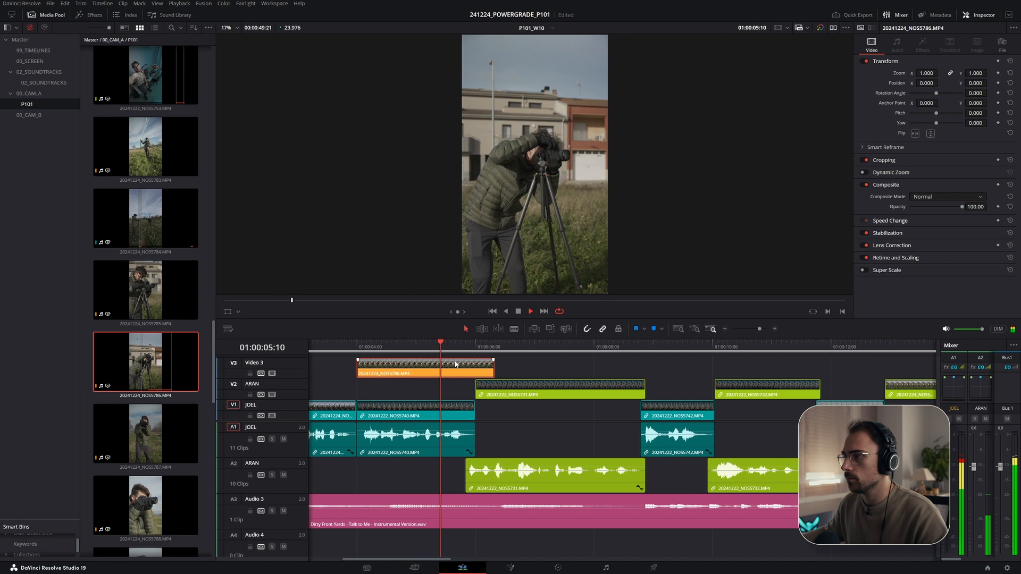
drag(492, 367, 480, 367)
key(space)
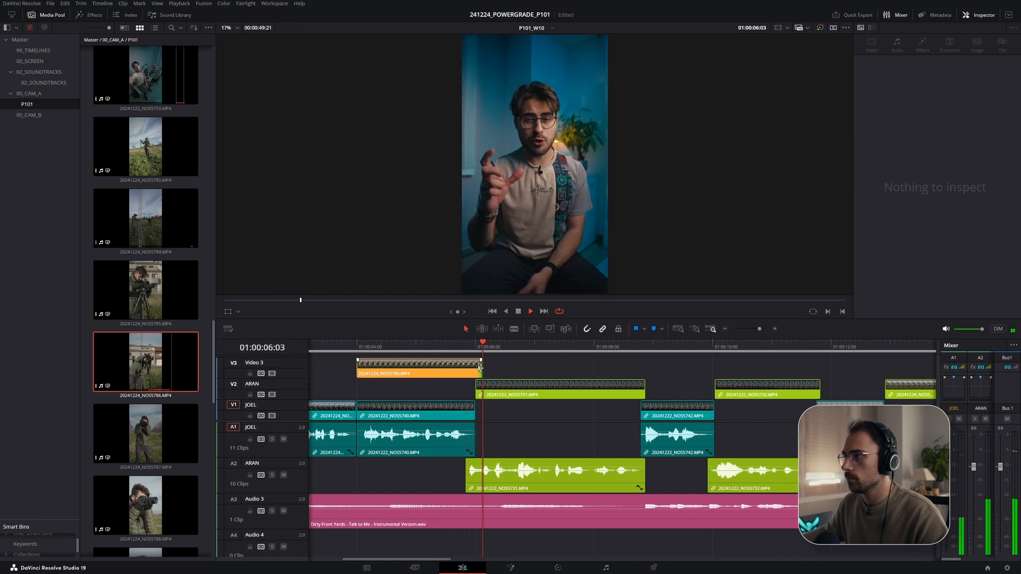
- Consult the script, then preview clip 20241224_NOS5787 in the source viewer and mark its in and out points
key(alt+Tab)
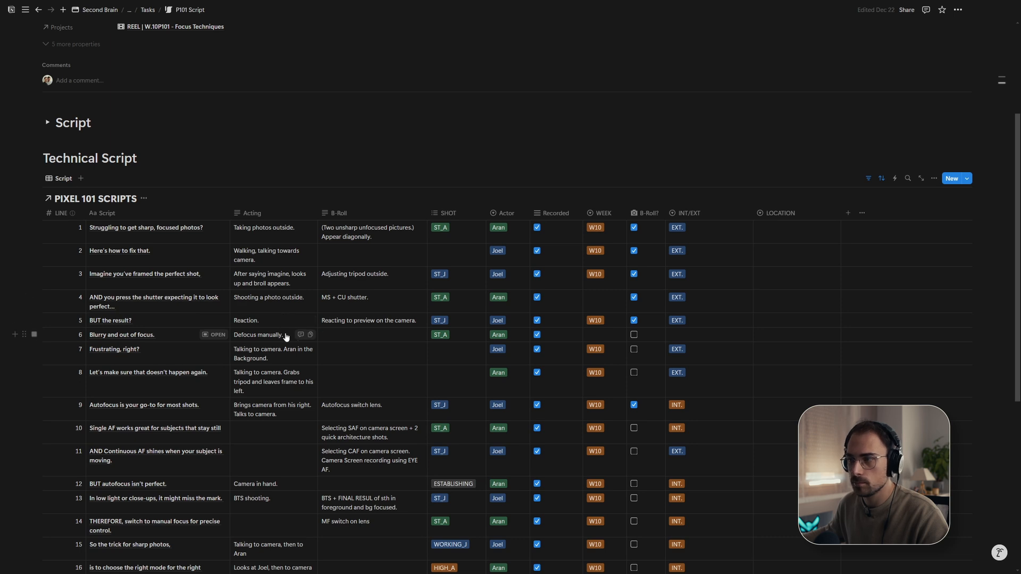
key(alt+Tab)
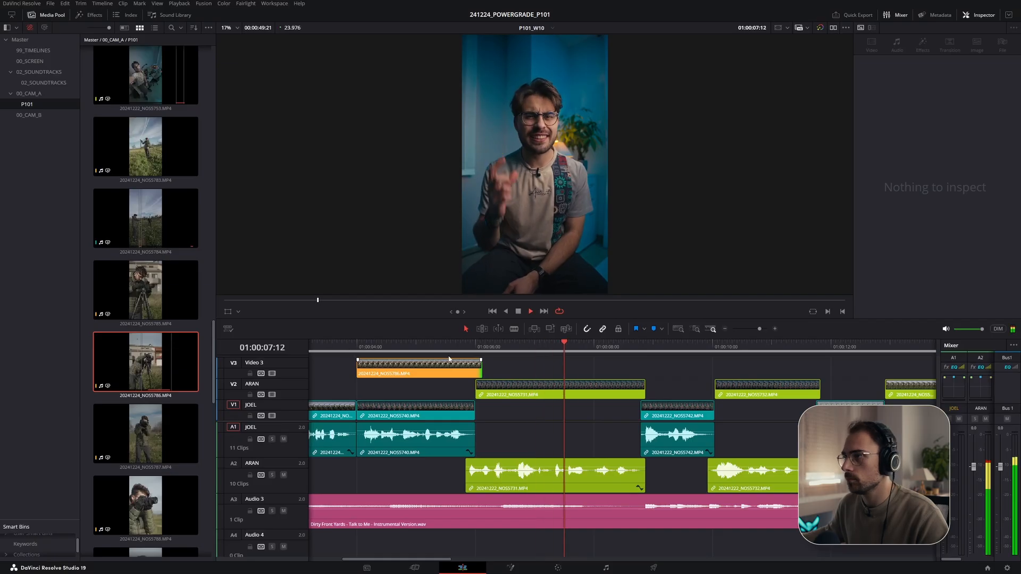
scroll(186, 346, down, 3)
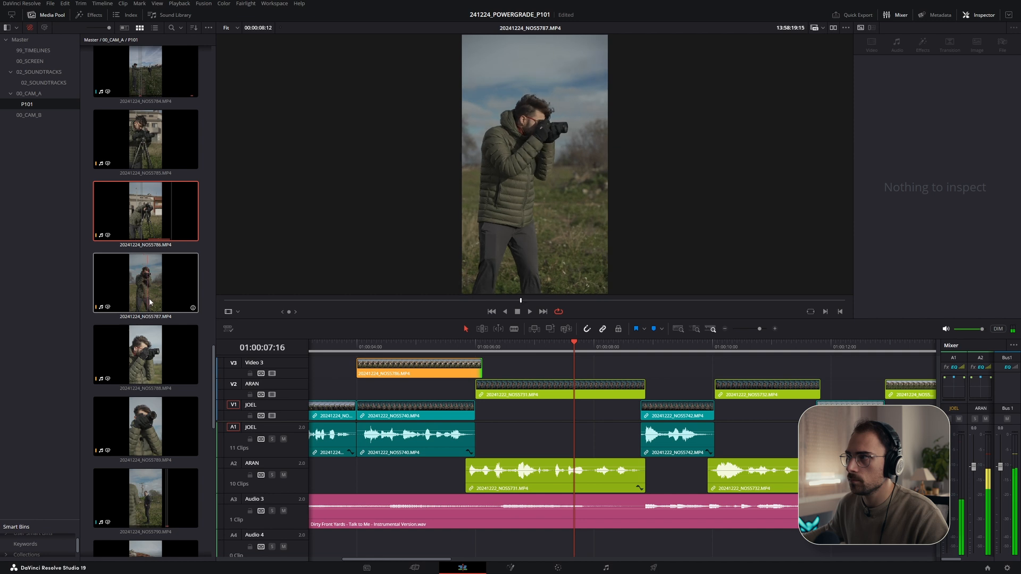
double_click(166, 297)
drag(303, 300, 412, 302)
key(space)
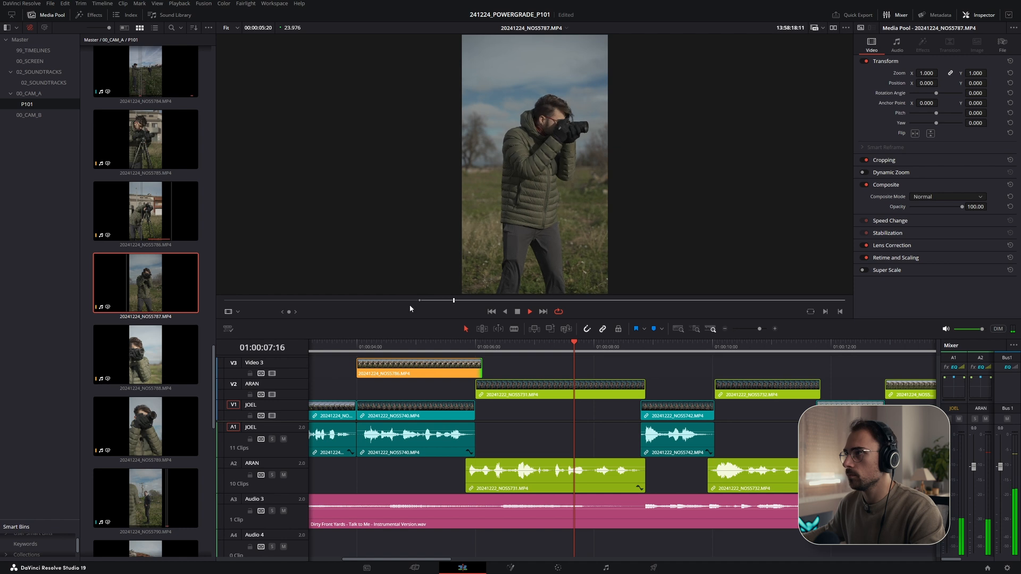
key(i)
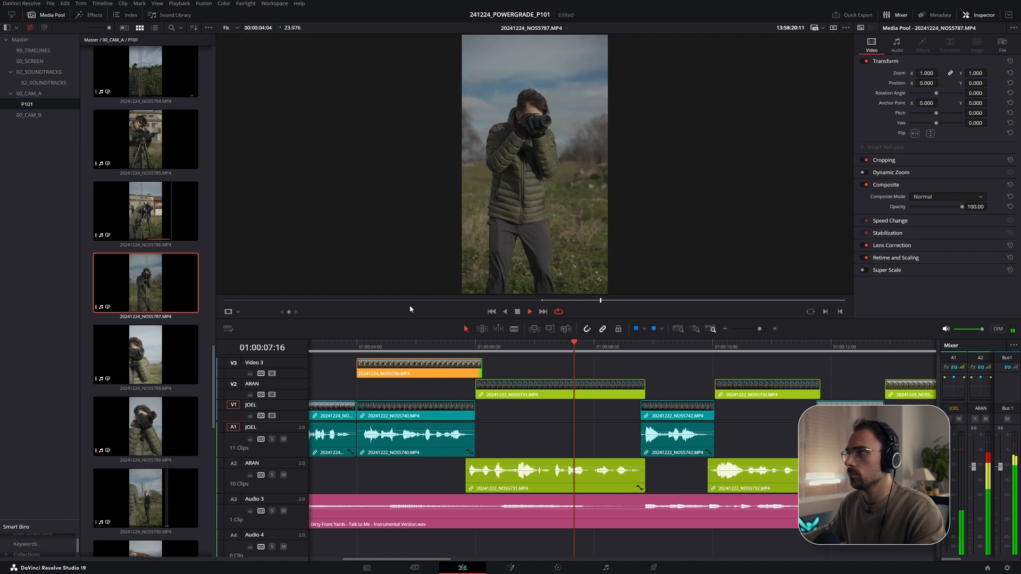
key(o)
key(space)
- Move the soundtrack clip down from Audio 3 to Audio 4
drag(119, 312, 154, 291)
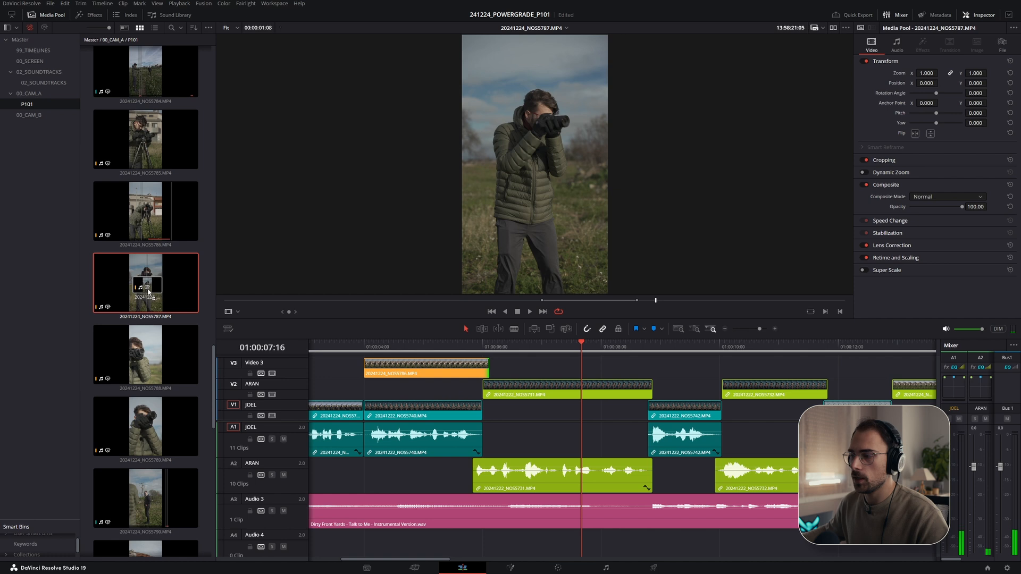
scroll(482, 519, down, 5)
drag(471, 522, 471, 538)
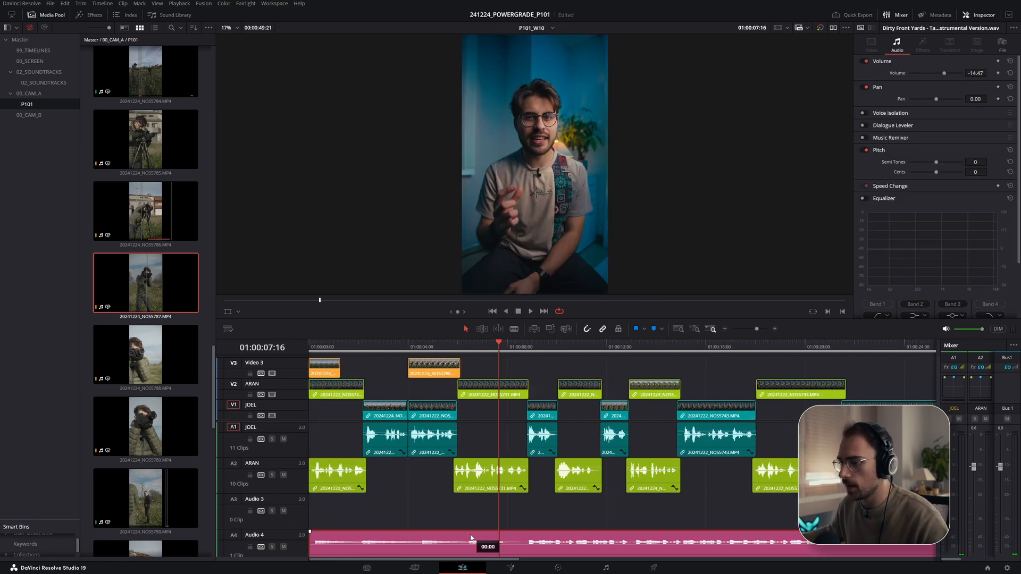
- Insert the NOS5787 clip on Video 3 right after the NOS5786 clip, with its audio on Audio 3
drag(163, 289, 460, 378)
key(alt+n)
key(Return)
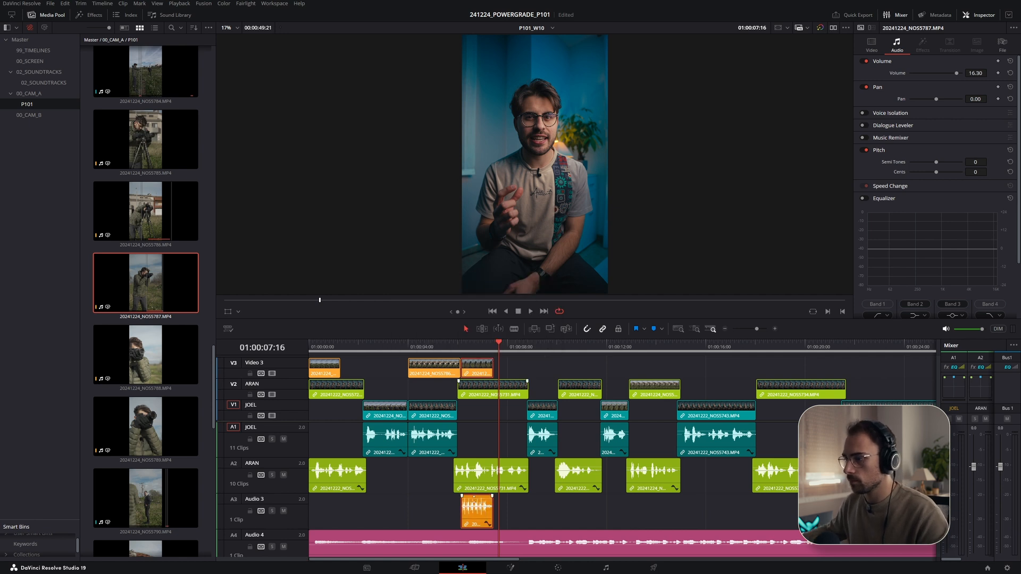
- Adjust the NOS5787 audio clip on Audio 3 and play back the new B-roll section
click(449, 350)
key(space)
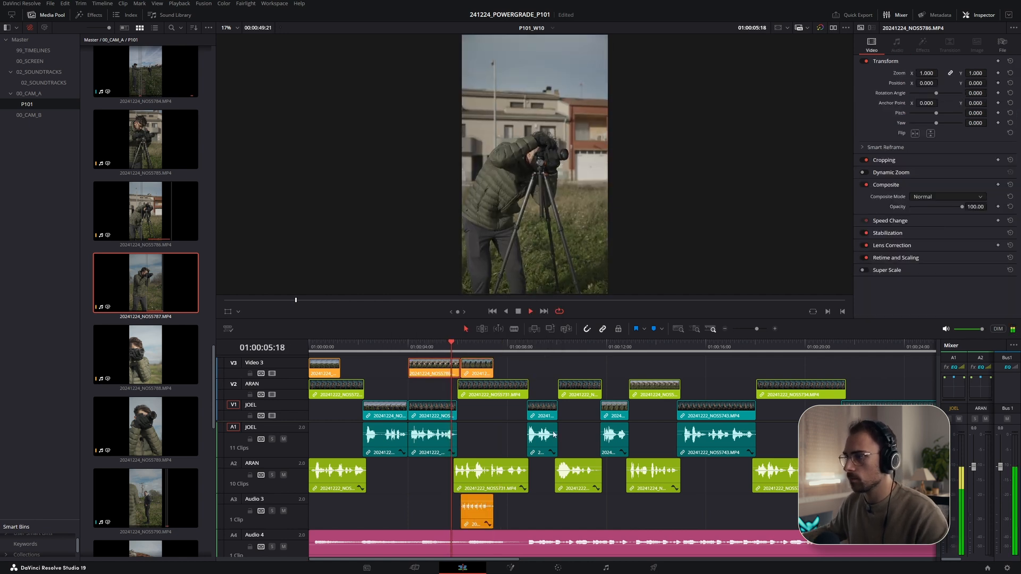
scroll(505, 425, up, 3)
scroll(540, 519, right, 2)
drag(558, 512, 552, 501)
key(space)
click(526, 348)
key(space)
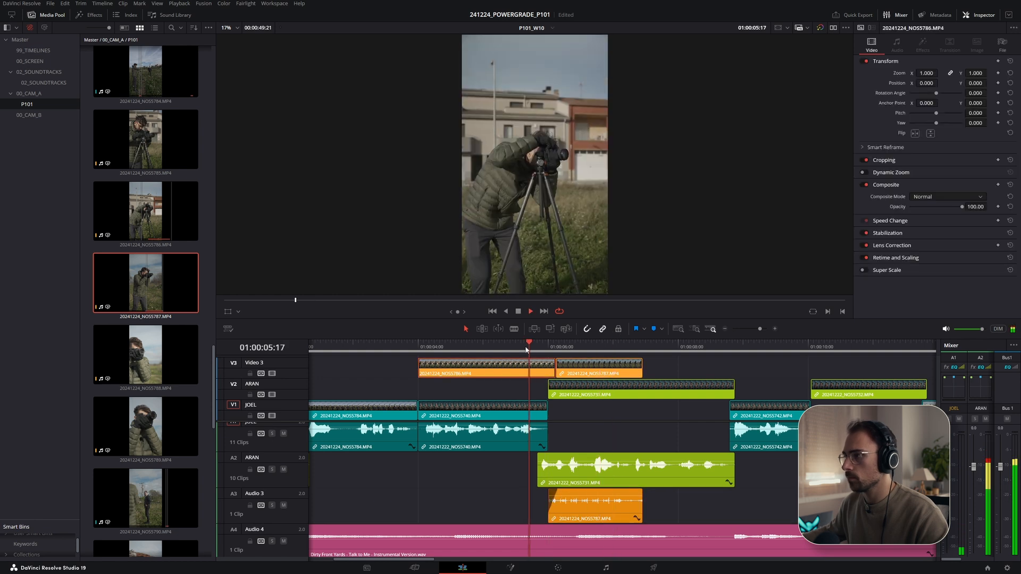
- Extend the end of the NOS5787 audio clip on Audio 3 and play it back
key(space)
drag(642, 515, 649, 513)
click(557, 348)
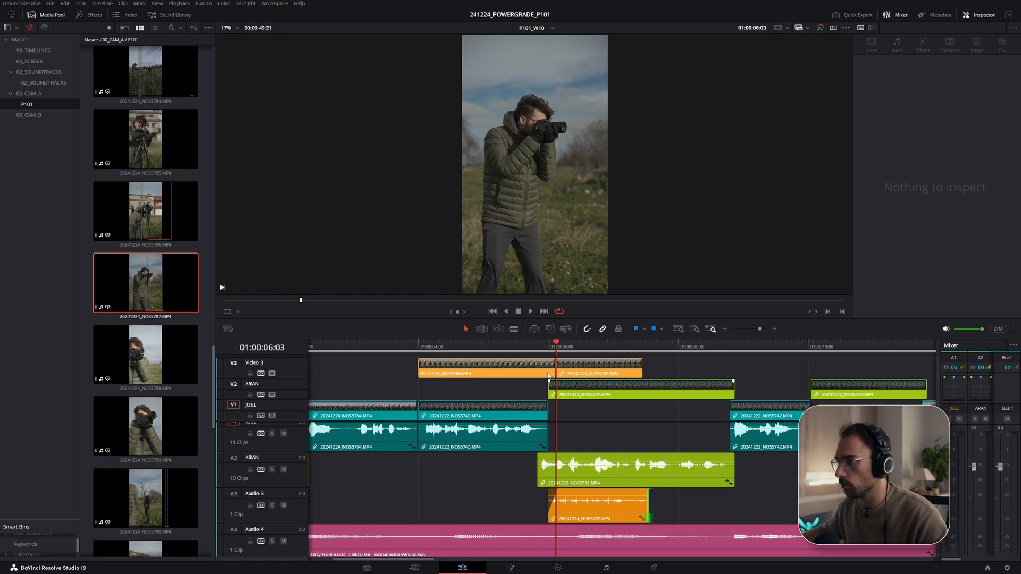
key(space)
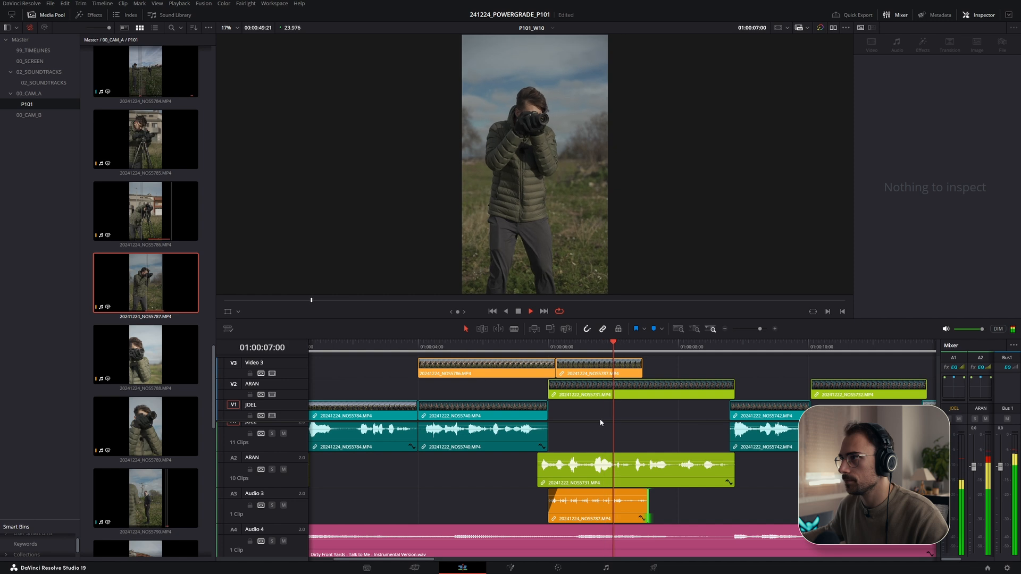
- Play the NOS5787 B-roll section from several points to review the cut
key(space)
click(620, 349)
key(space)
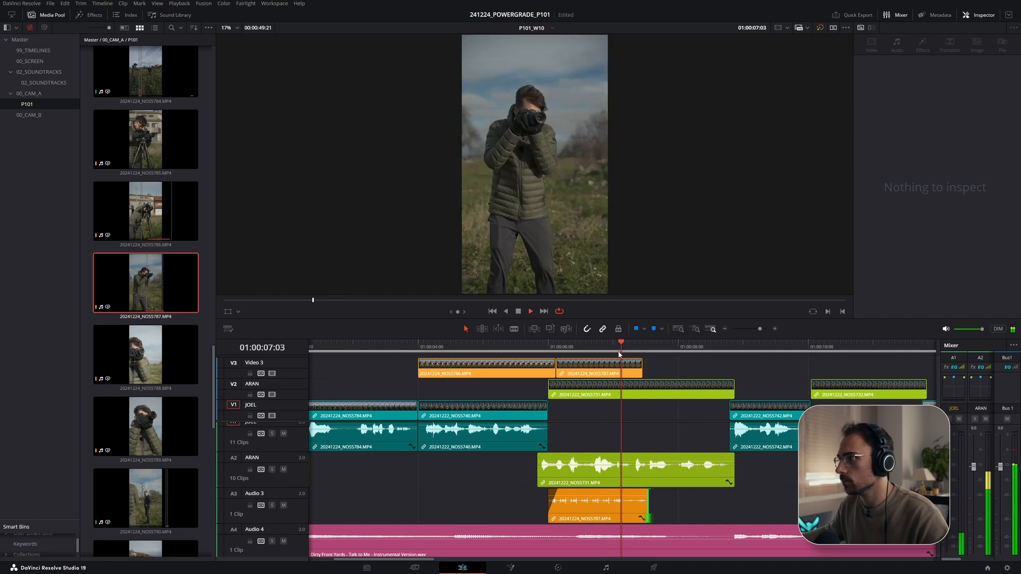
key(space)
click(583, 350)
key(space)
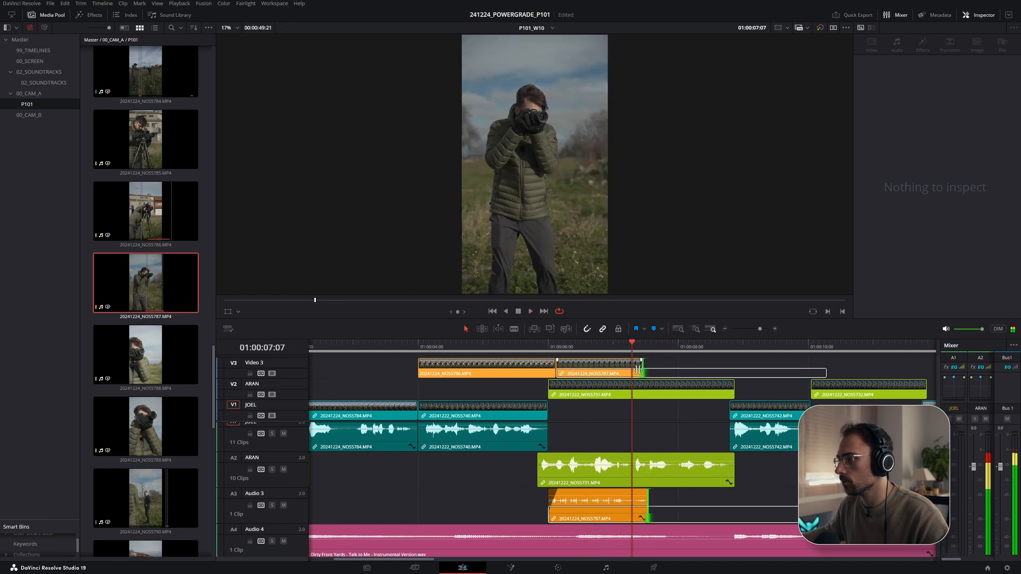
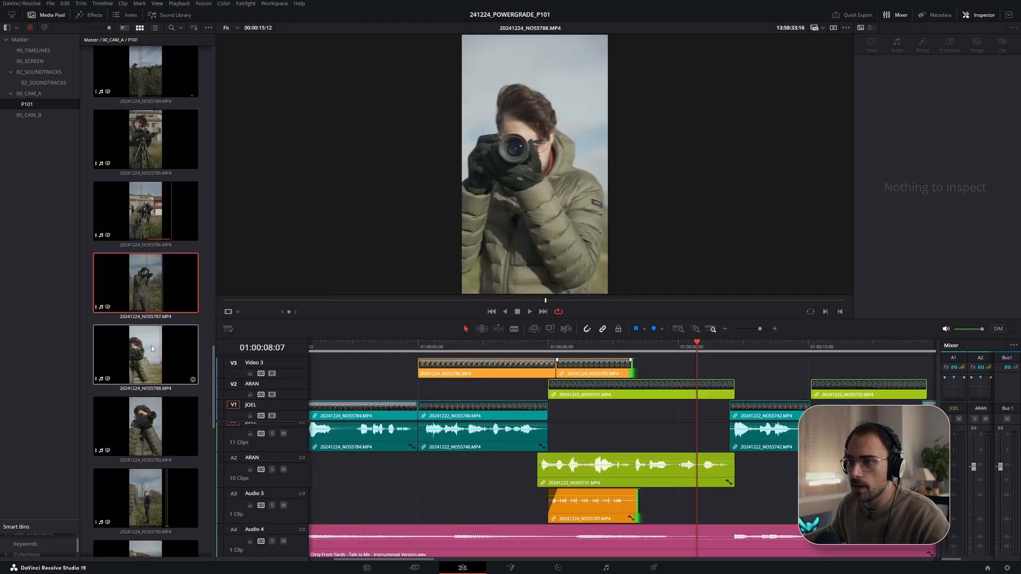
- Mark in and out points on the NOS5789 clip and insert it on Video 3 after NOS5787, with audio on Audio 3
click(159, 420)
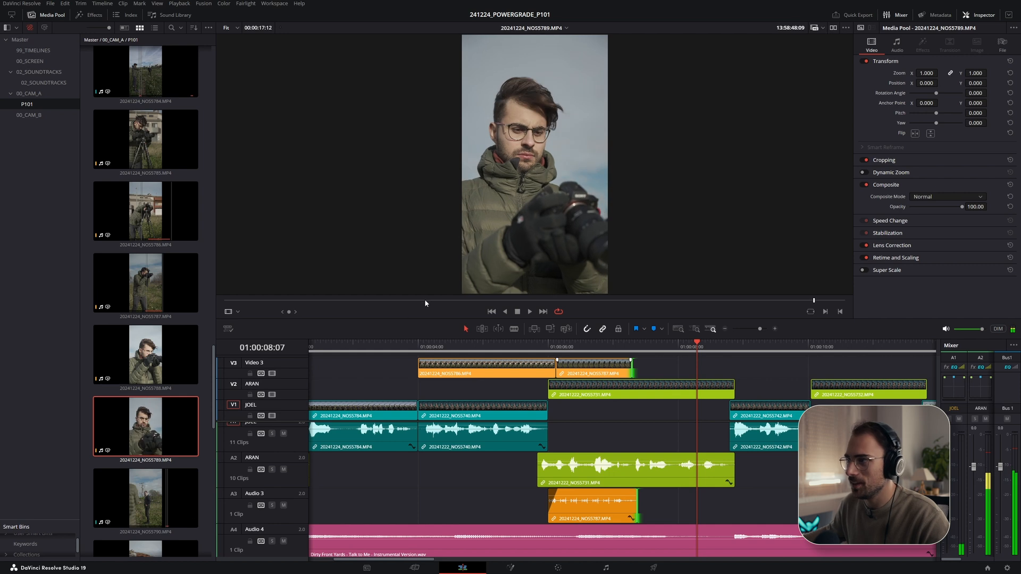
drag(650, 306, 711, 311)
key(i)
key(space)
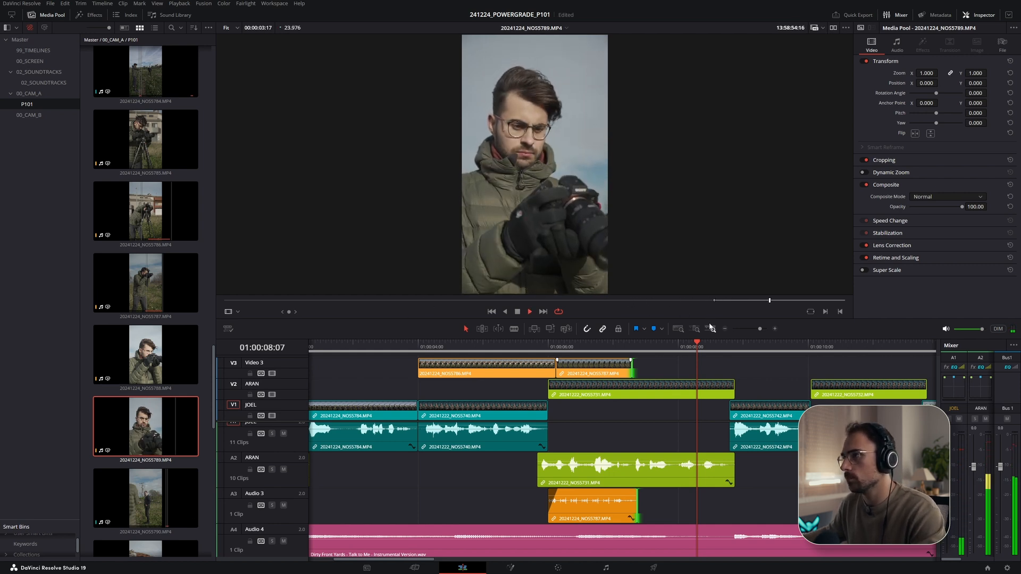
key(o)
drag(192, 414, 658, 368)
click(592, 346)
key(space)
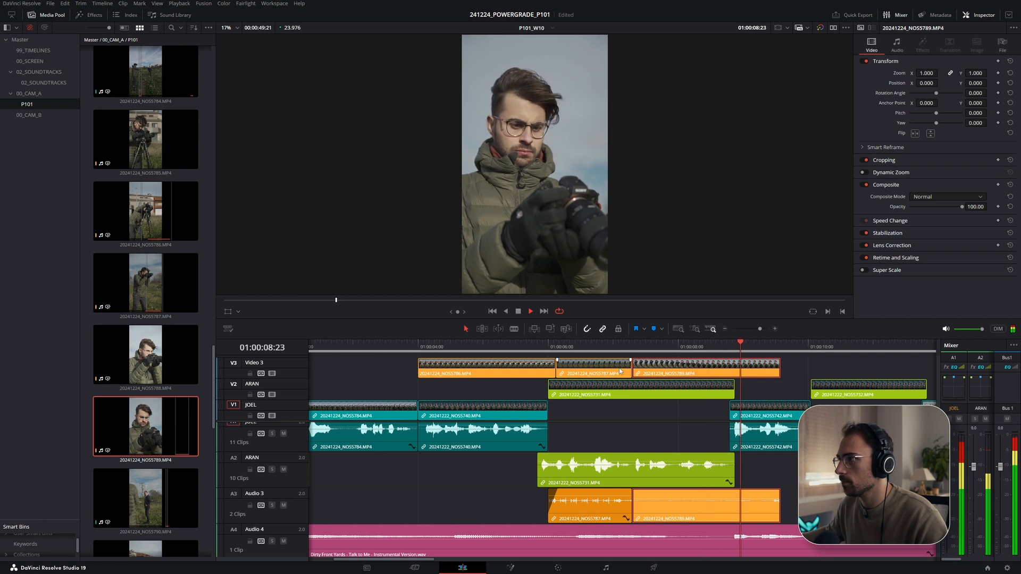
- Trim the head of the NOS5789 clip on Video 3 and play back the cut
drag(637, 374, 664, 372)
click(588, 349)
key(space)
key(space)
- Add a crossfade between the two audio clips on Audio 3 and play it back
drag(631, 504, 640, 507)
right_click(640, 494)
click(657, 515)
key(space)
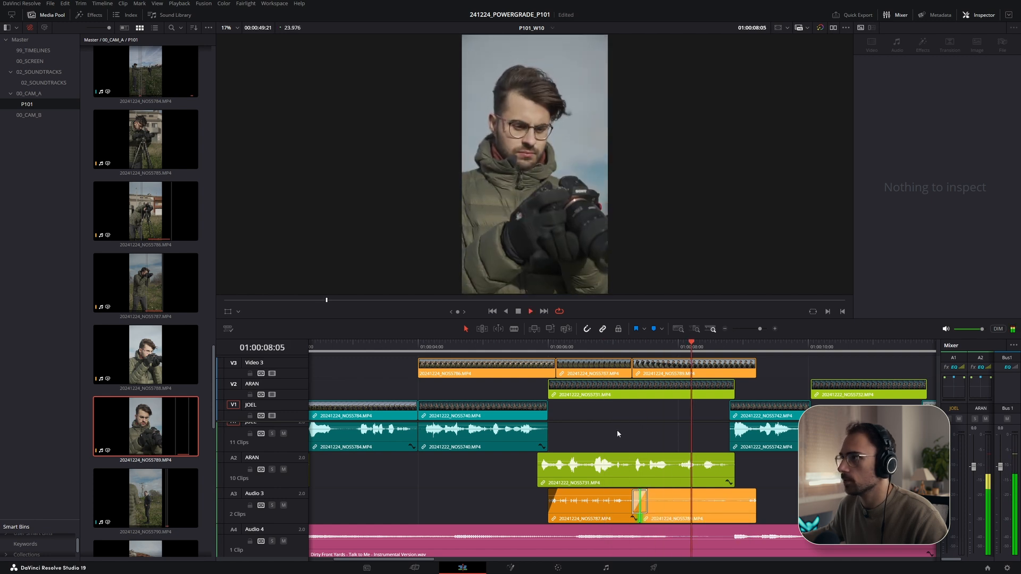
key(space)
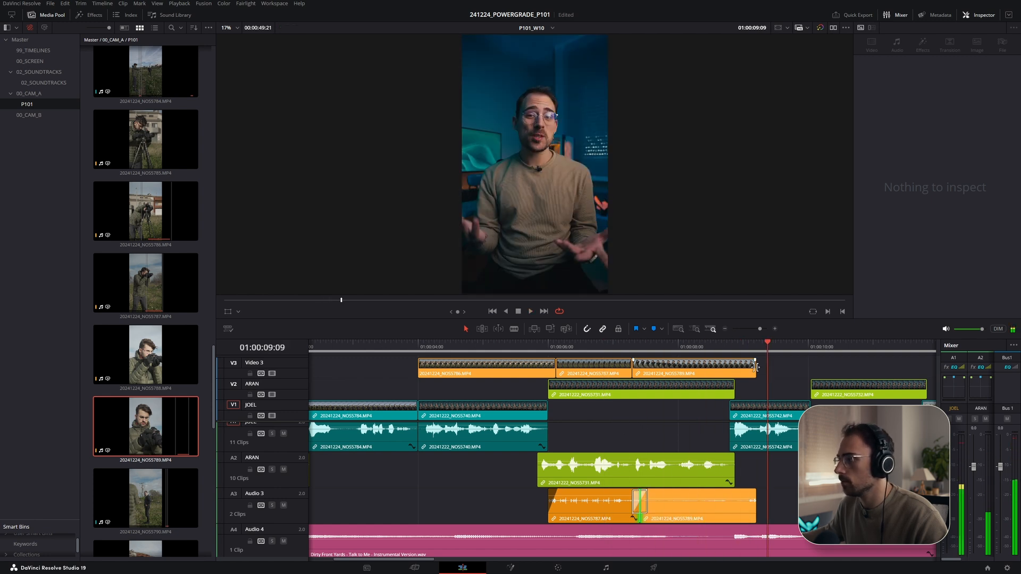
- Trim the end of the NOS5789 clip to line up with the end of the NOS5731 clip below, then play it
drag(755, 367, 734, 369)
click(724, 346)
key(space)
key(space)
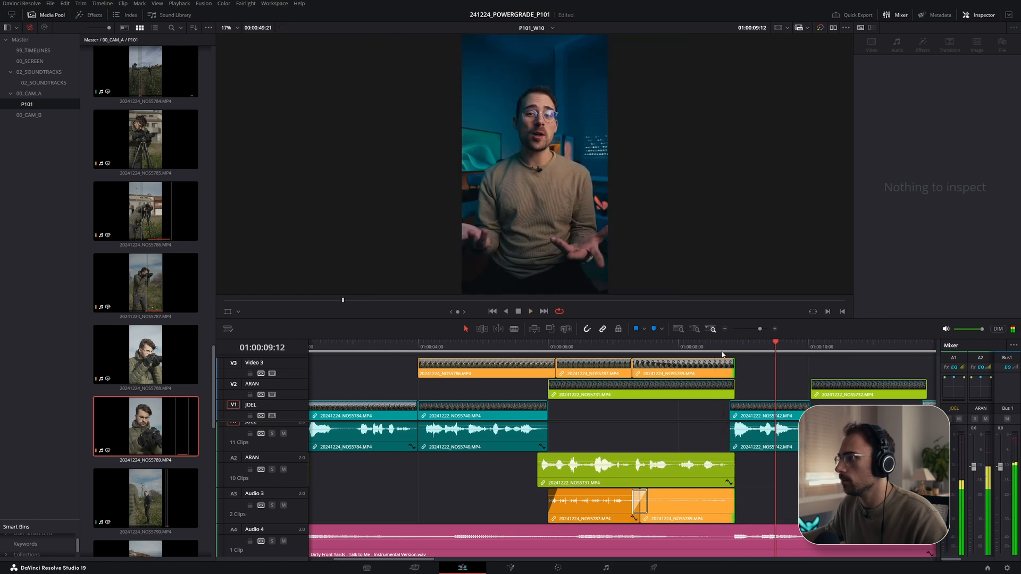
click(708, 348)
key(space)
key(space)
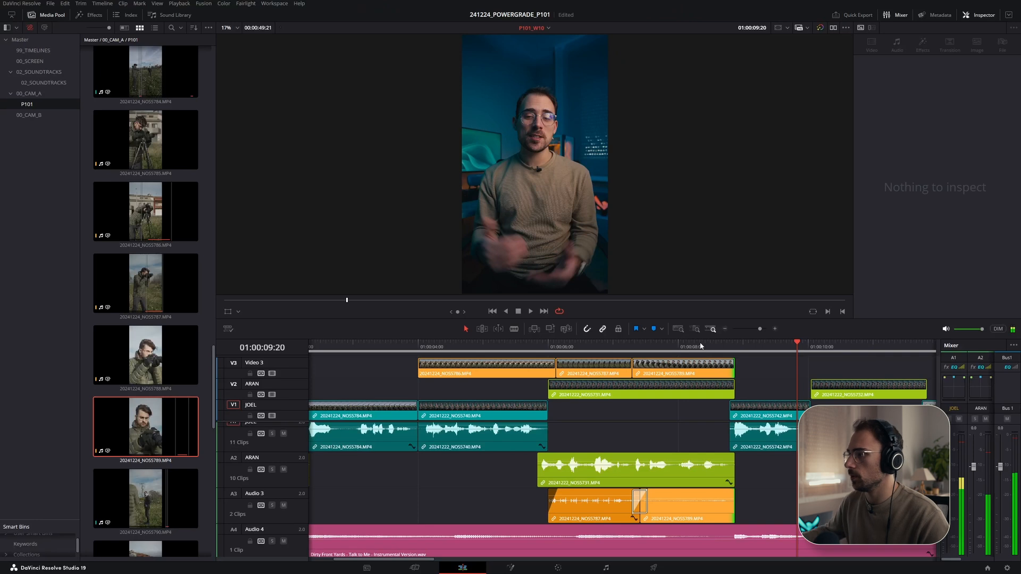
- On the Color page, copy clip 03's grade onto clip 05, then apply clip 05's grade to clips 07 and 08
drag(701, 346, 305, 349)
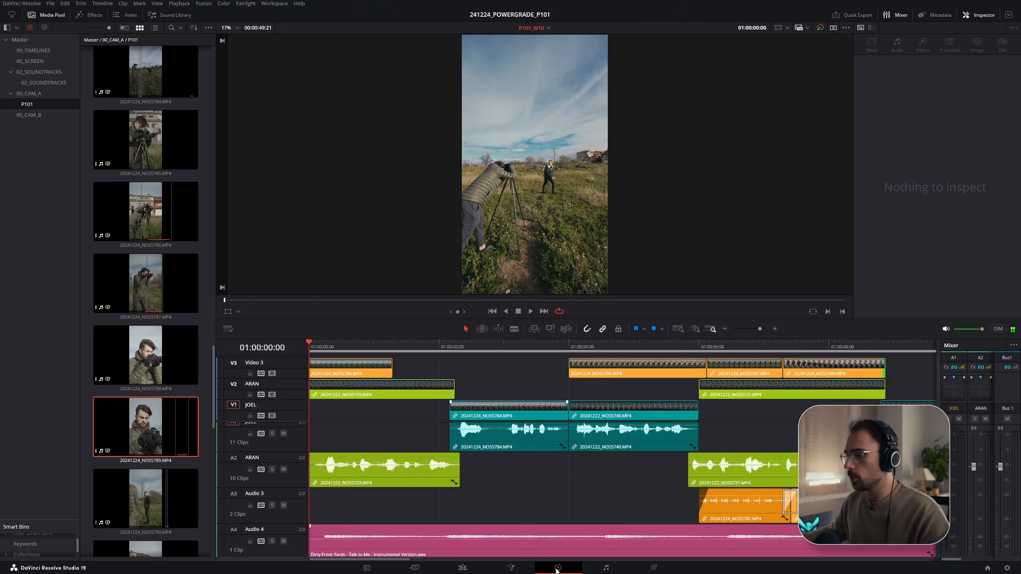
click(557, 568)
click(298, 325)
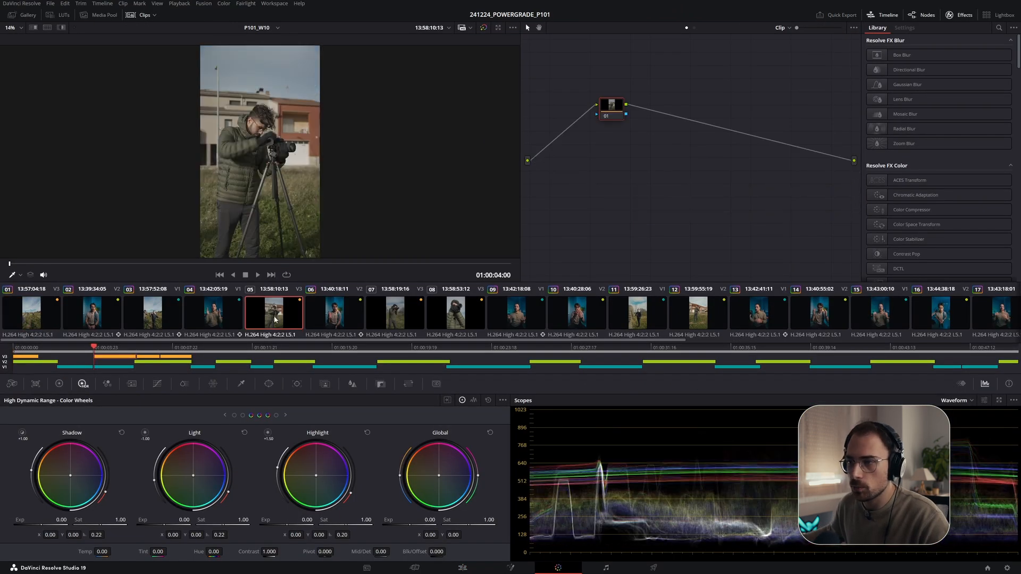
middle_click(160, 315)
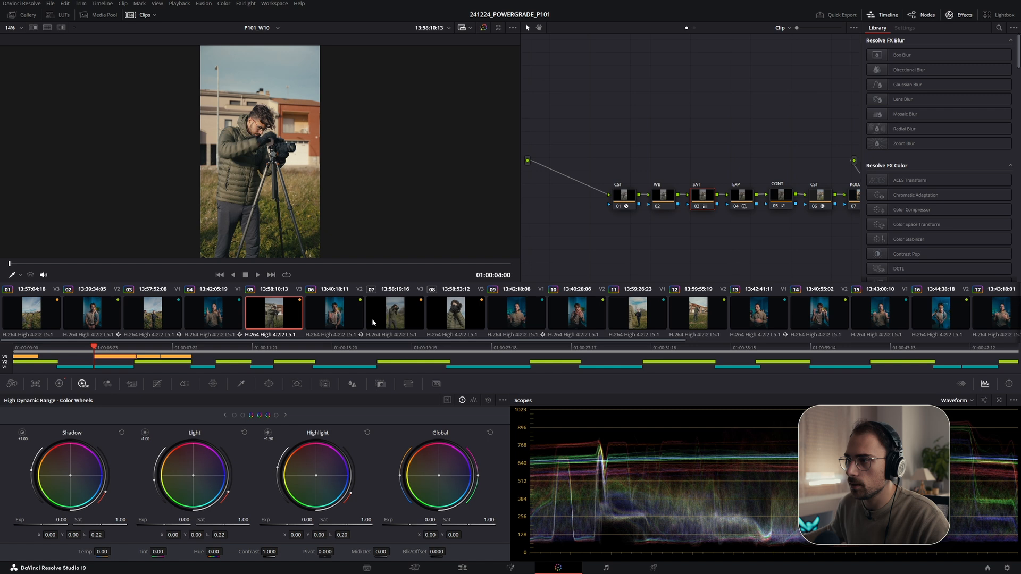
click(401, 323)
middle_click(295, 314)
click(448, 319)
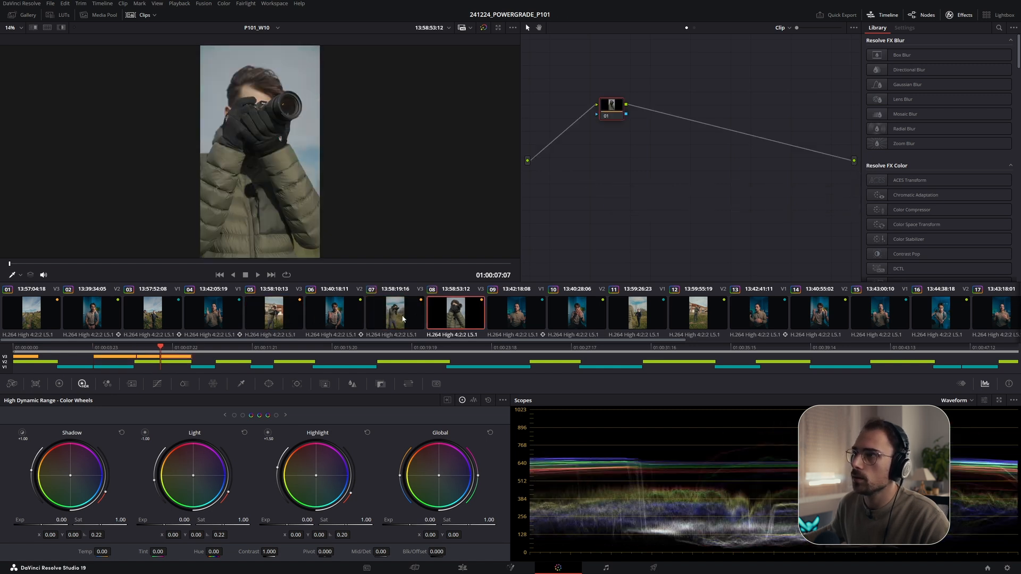
middle_click(252, 323)
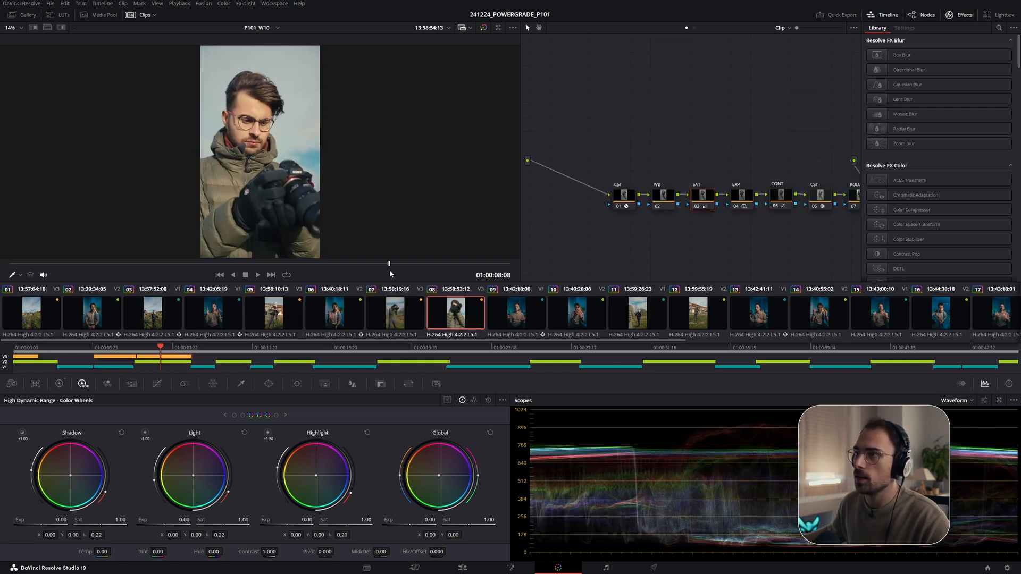
- Play the reel from the beginning in full-screen preview
key(Home)
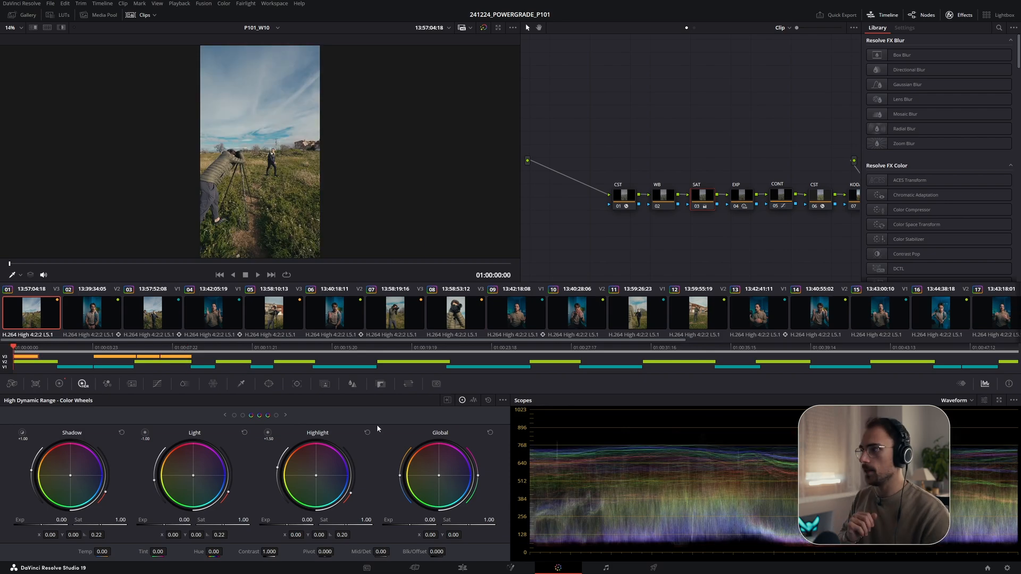
key(ctrl+f)
key(space)
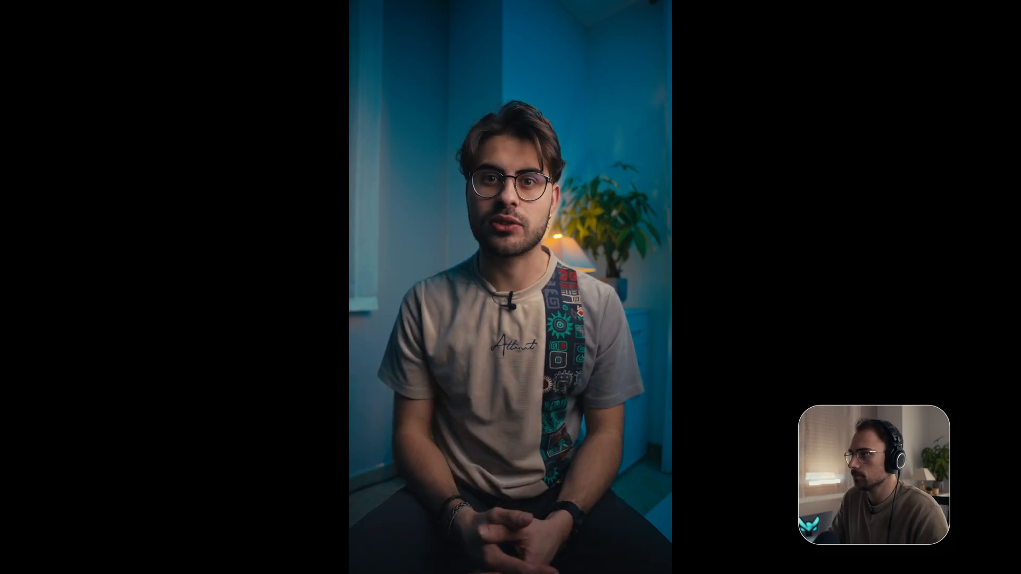
key(Escape)
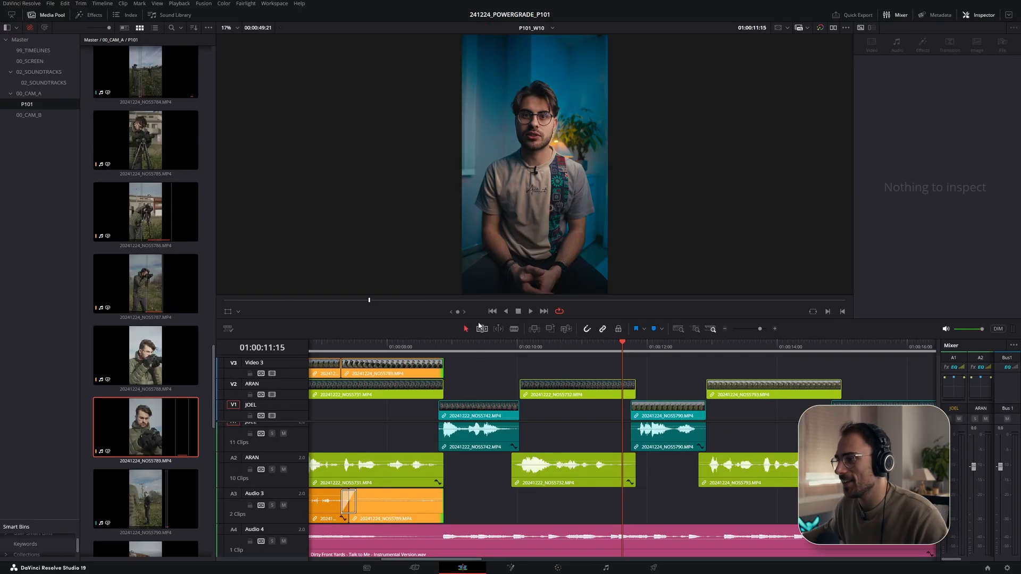
- Check the technical script for the next B-roll and effect notes
key(alt+Tab)
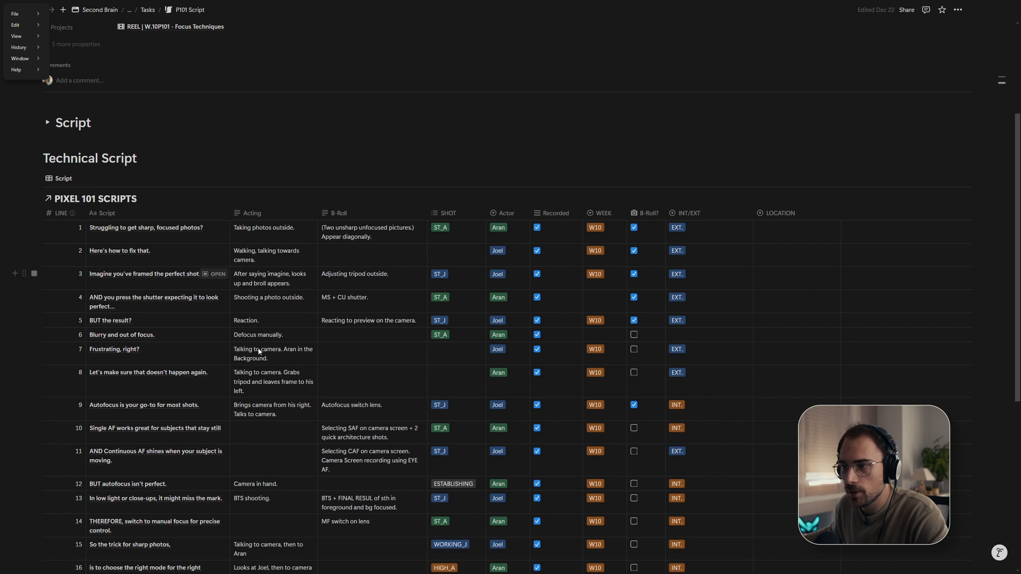
scroll(164, 311, down, 1)
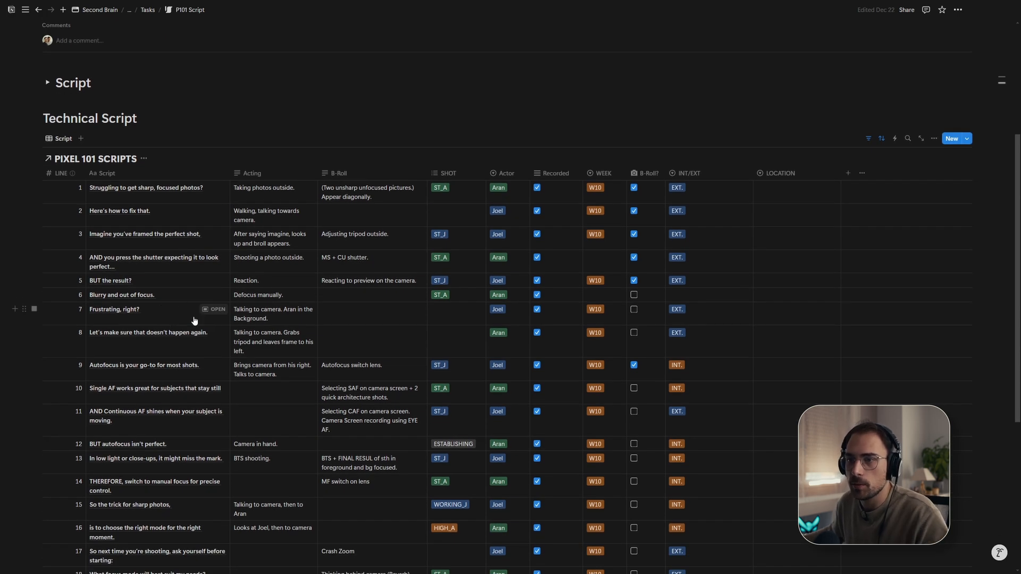
key(alt+Tab)
- Add an Adjustment Clip on Video 3 above the NOS5732 clip, trimming it to end with that clip
drag(649, 350, 520, 348)
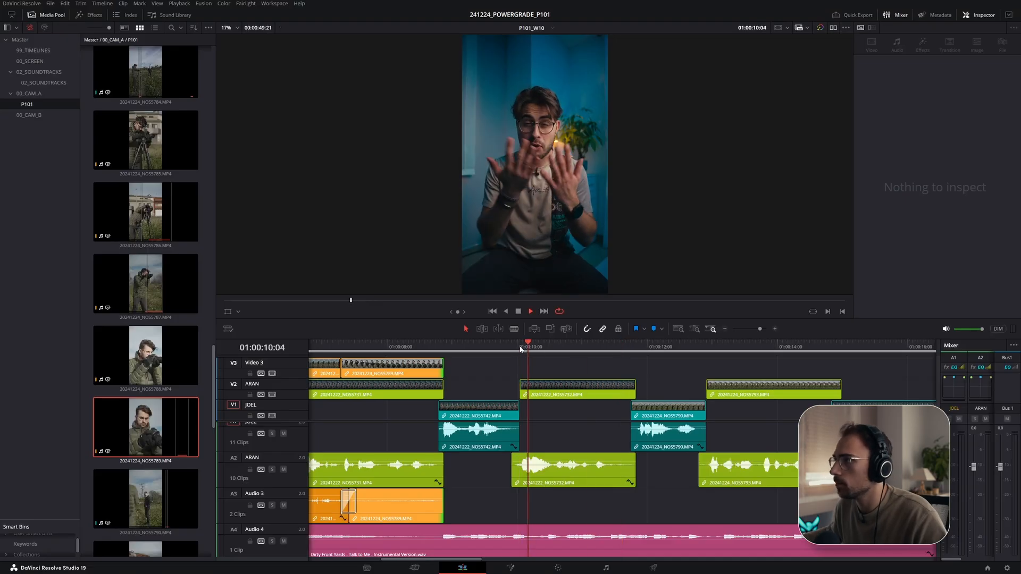
click(88, 14)
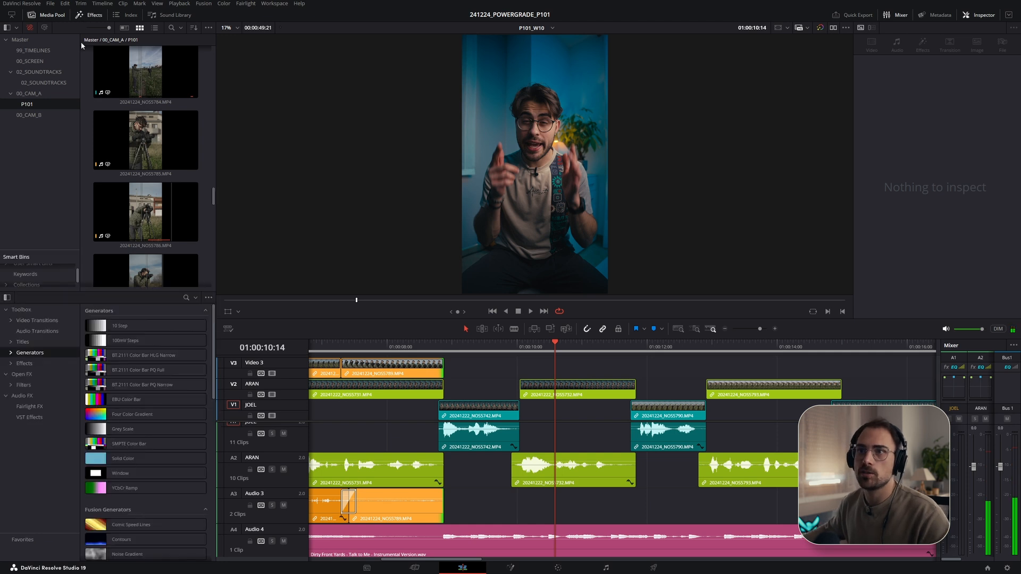
click(24, 363)
drag(128, 325, 504, 374)
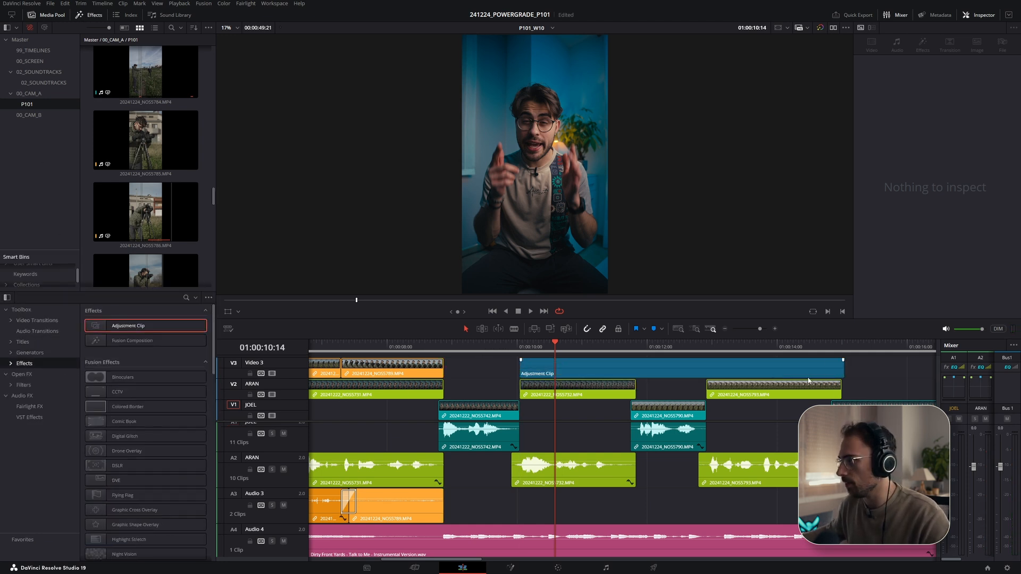
drag(841, 372, 635, 374)
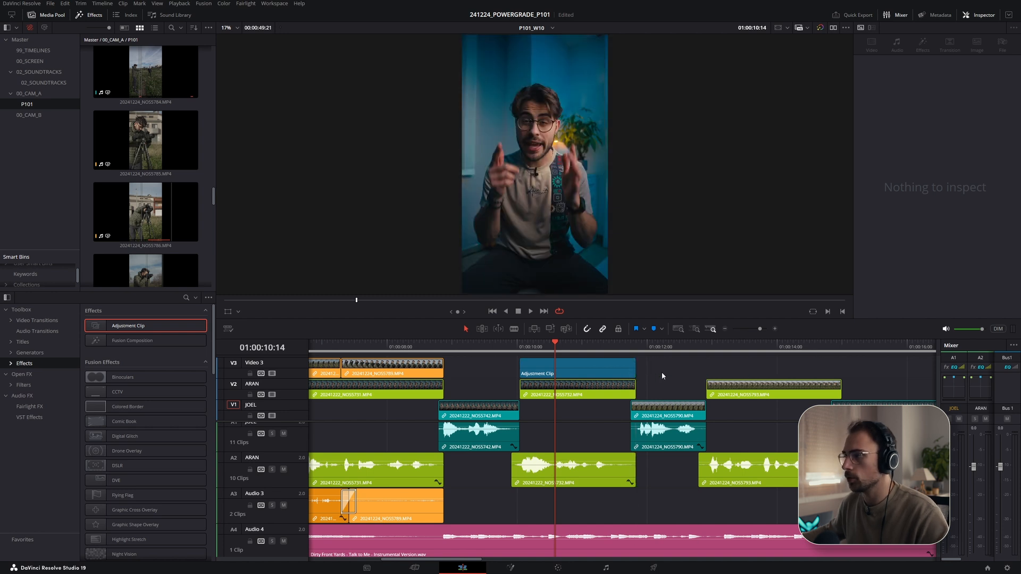
- Search the effects for blur and apply Gaussian Blur from Open FX to the adjustment clip
click(582, 364)
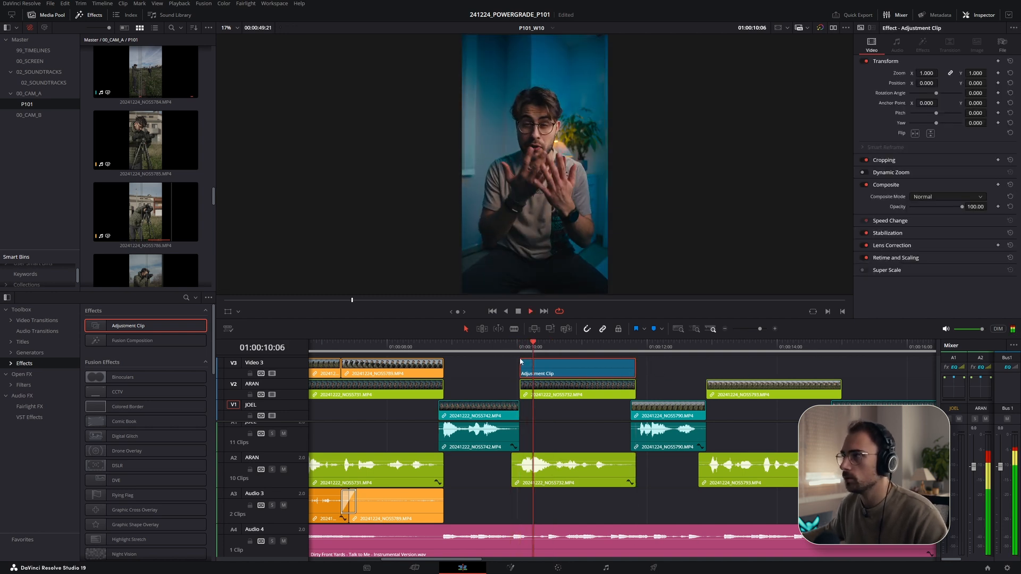
drag(557, 353, 574, 349)
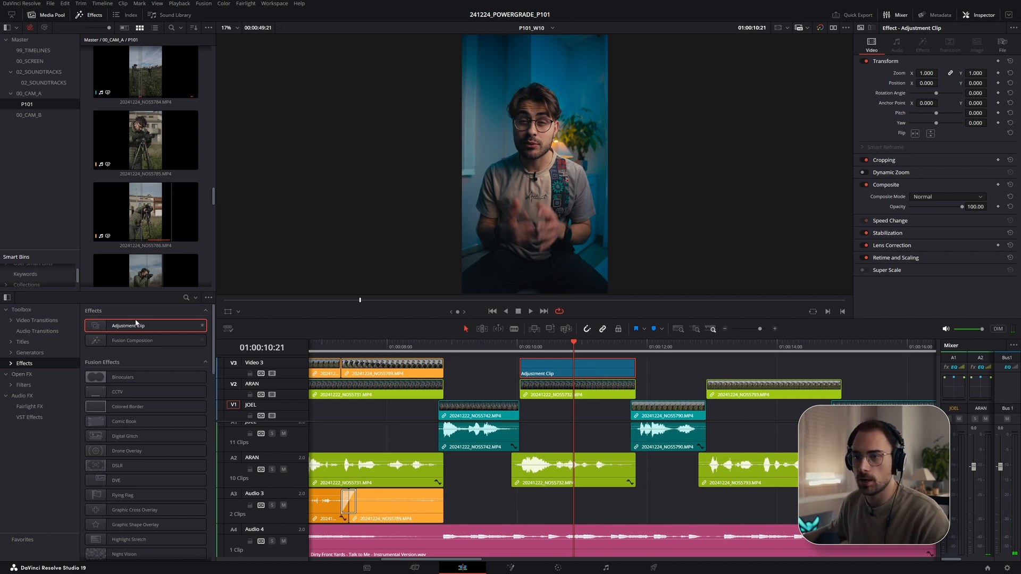
click(186, 299)
text(gausian)
key(BackSpace)
key(BackSpace)
key(BackSpace)
key(BackSpace)
key(BackSpace)
key(BackSpace)
key(BackSpace)
text(blur)
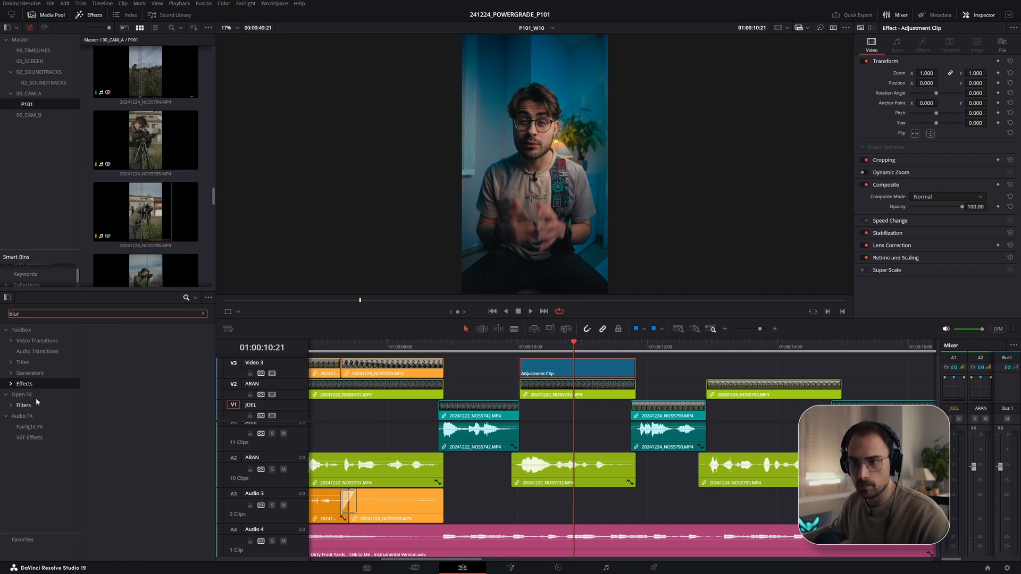
click(38, 395)
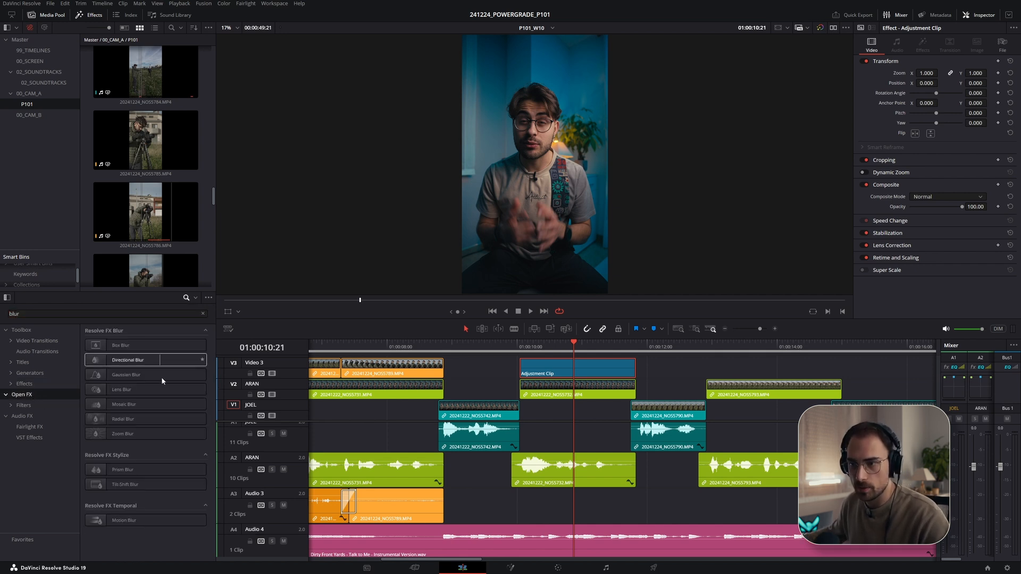
drag(148, 371, 599, 358)
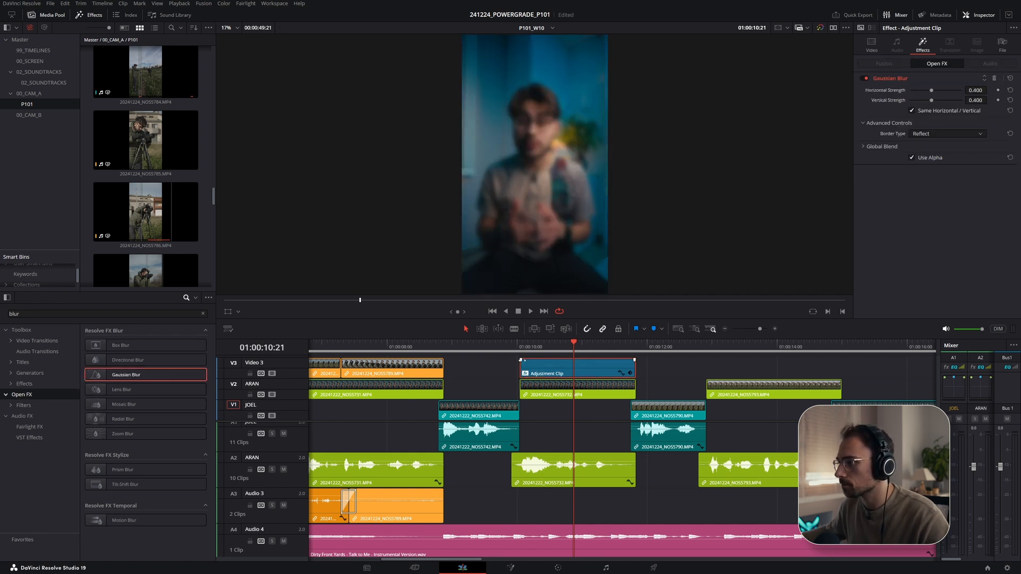
- Add a short fade-in to the adjustment clip and try trimming its start later, previewing the blur
drag(521, 360, 525, 360)
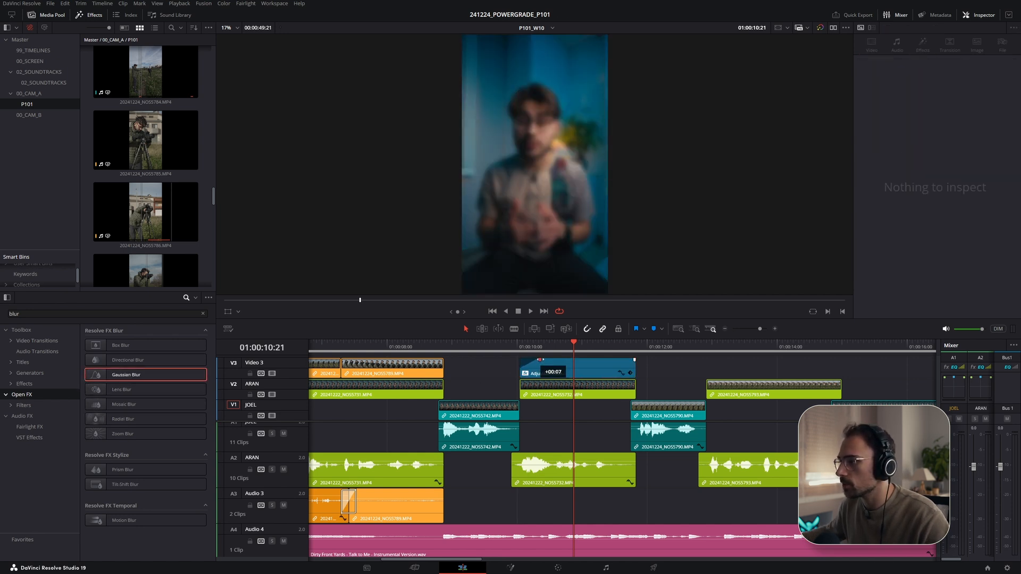
drag(525, 375, 568, 371)
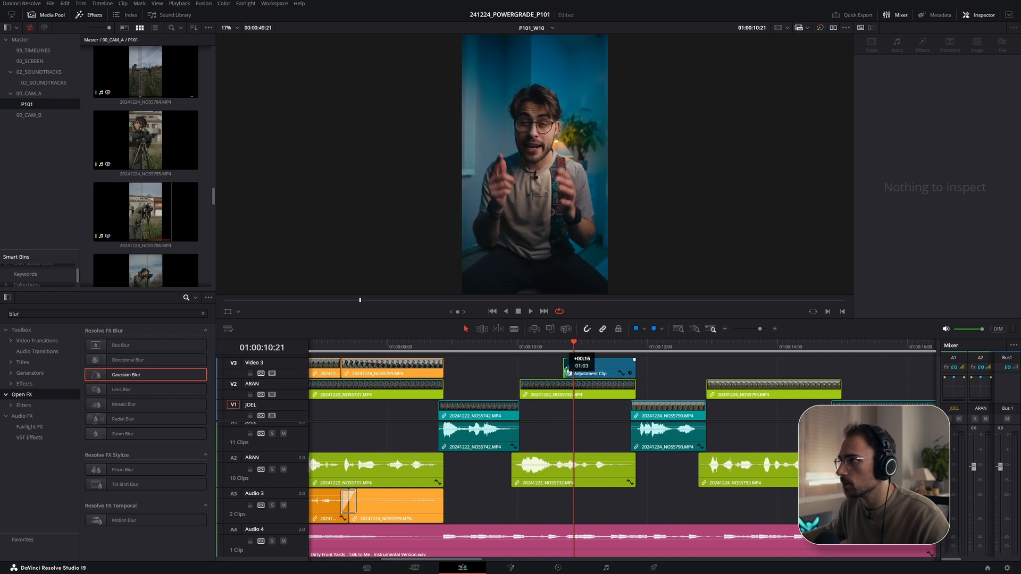
key(space)
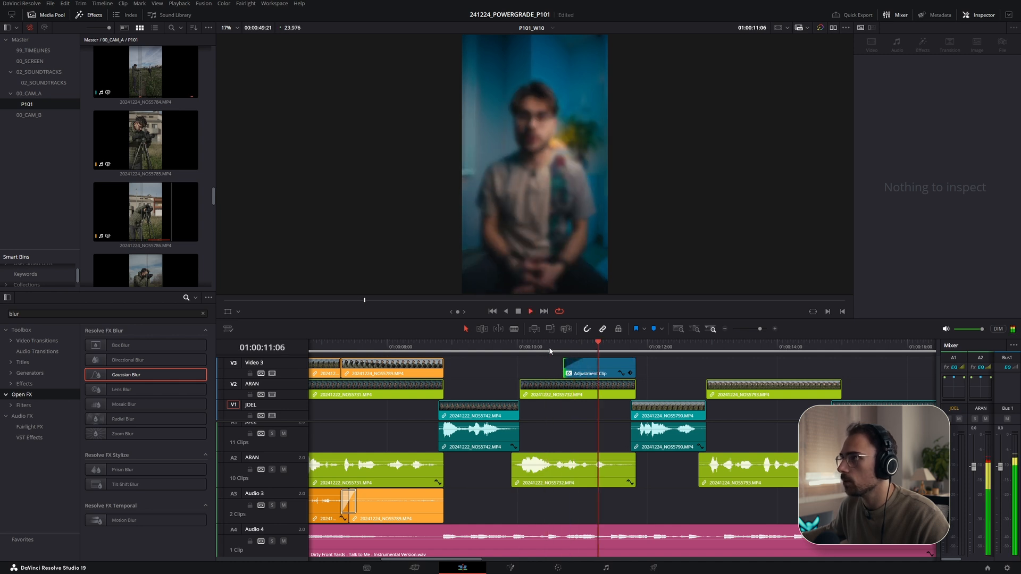
drag(564, 371, 558, 368)
click(543, 348)
key(space)
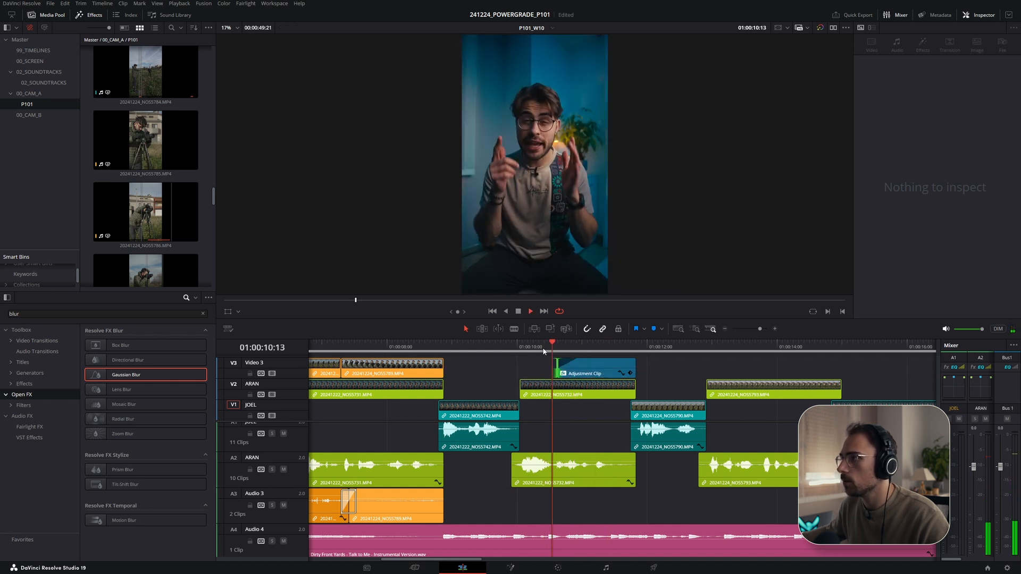
- Extend the adjustment clip's start back to the start of the NOS5732 clip and play it
click(519, 349)
drag(556, 376, 521, 372)
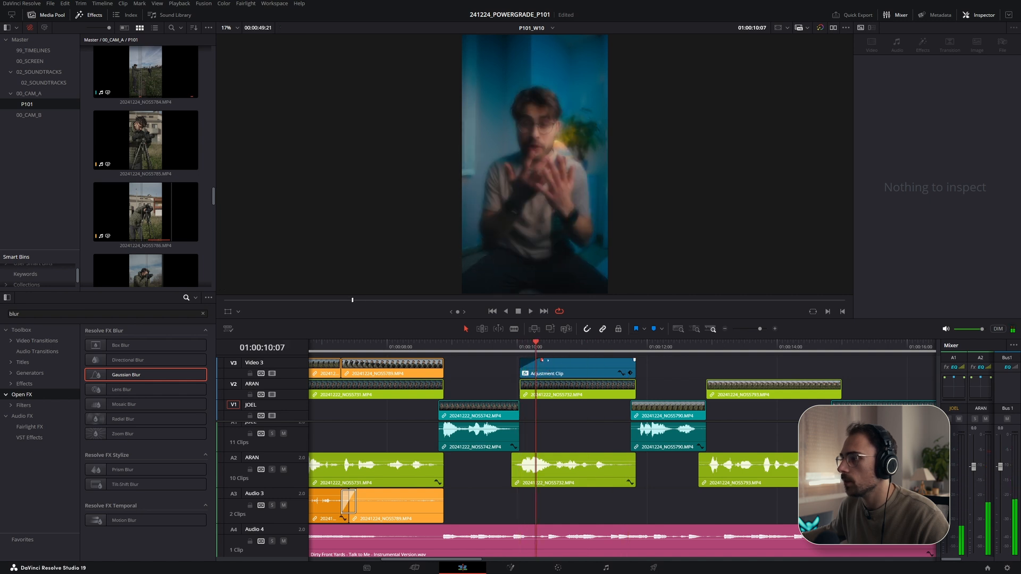
click(522, 348)
key(space)
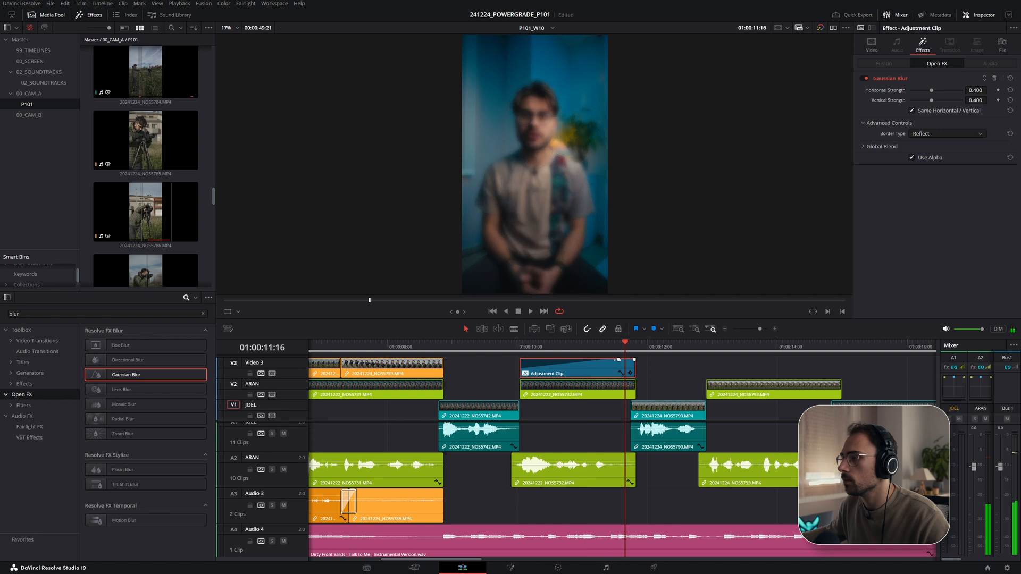
- Add a long fade-out to the adjustment clip so the blur eases away, and play it back
drag(619, 360, 544, 358)
click(502, 350)
click(518, 361)
key(space)
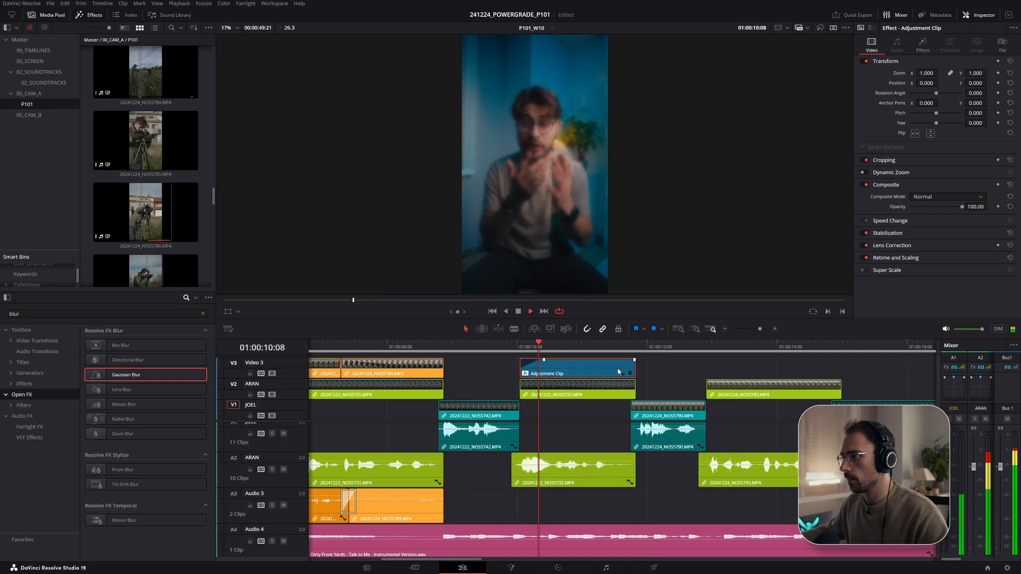
- Shorten the end of the adjustment clip and play back the blur transition
drag(633, 366, 601, 366)
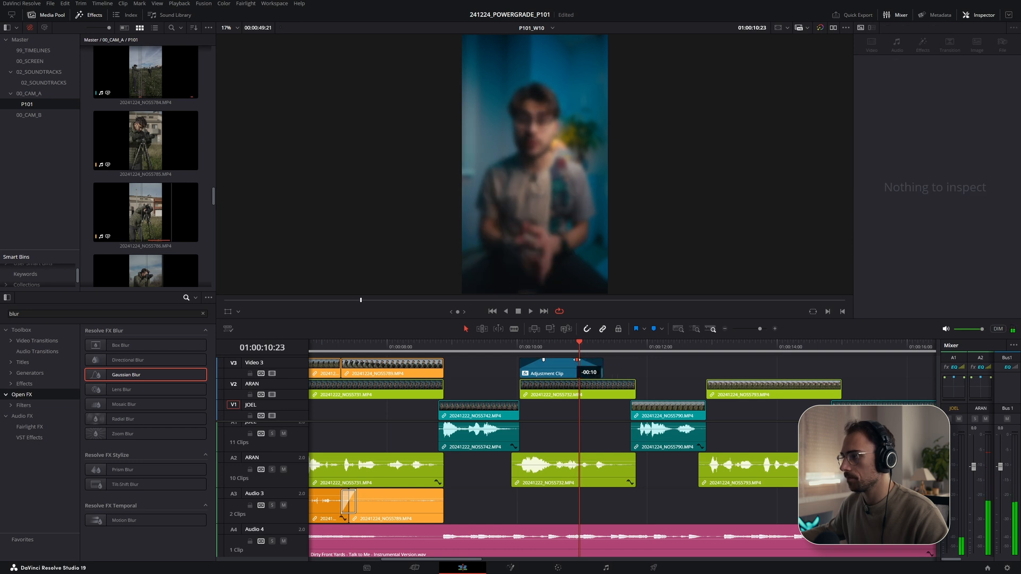
click(576, 362)
key(space)
click(508, 351)
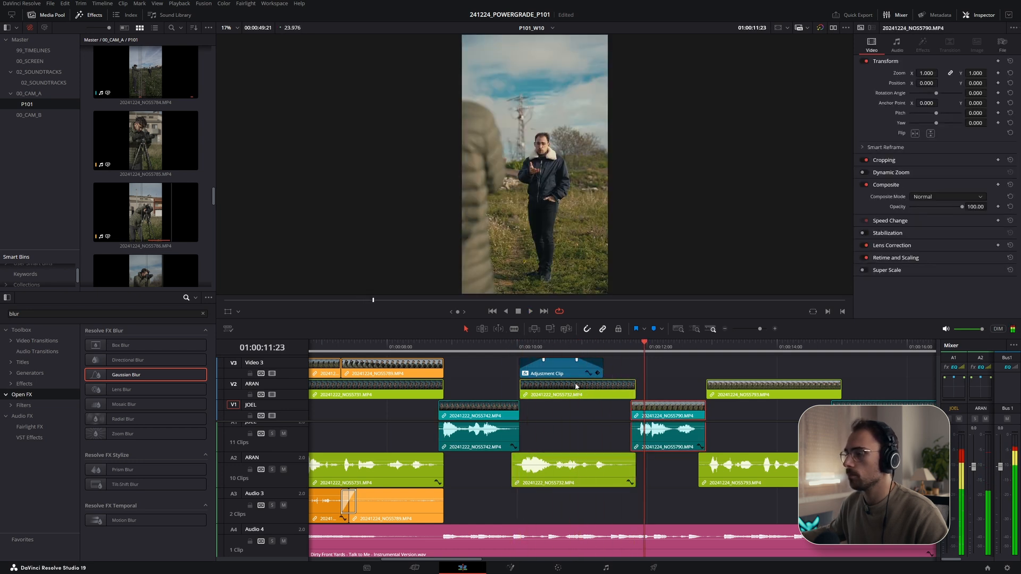
- Extend the adjustment clip's end to the end of the NOS5732 clip and play the blur back
drag(601, 372, 635, 372)
click(523, 348)
key(space)
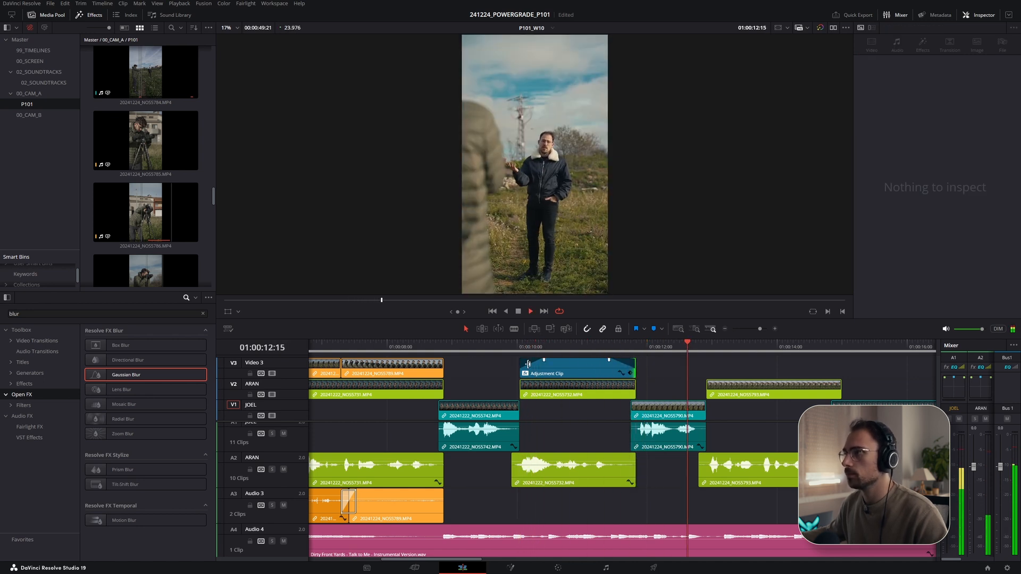
drag(637, 346, 638, 346)
key(space)
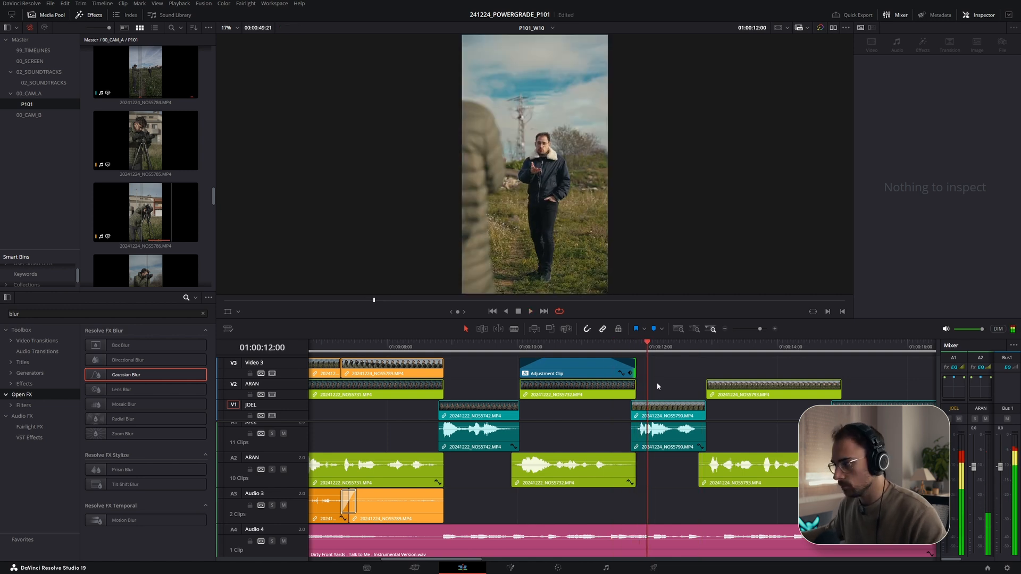
- Select the clips following the playhead and shift them slightly earlier to tighten the cut after NOS5732
key(alt+y)
scroll(591, 508, down, 1)
scroll(590, 546, up, 2)
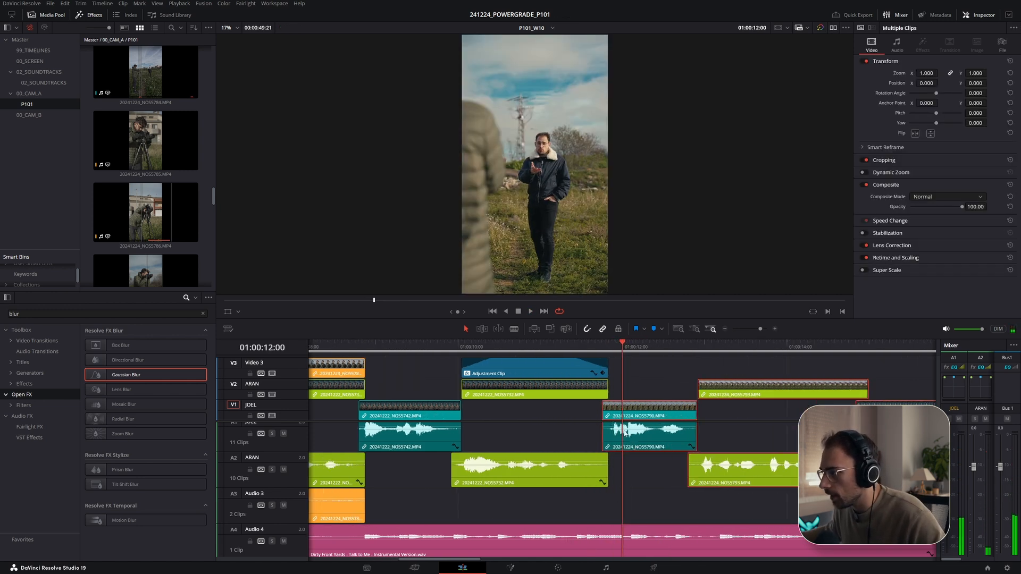
drag(628, 413, 610, 412)
click(528, 348)
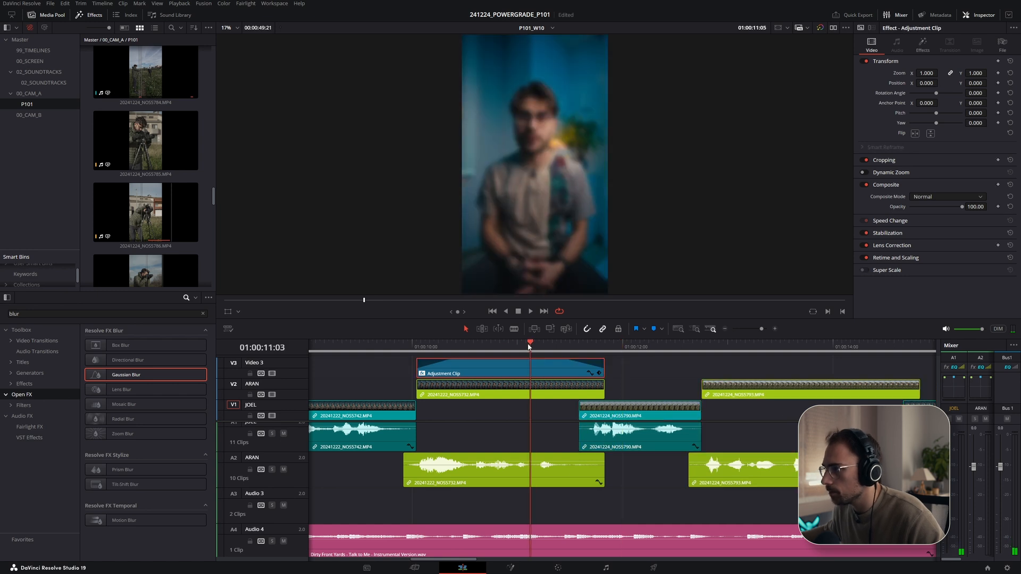
key(space)
key(space)
- Trim the adjustment clip's end to line up with the end of the NOS5732 clip and play it back
drag(604, 383, 596, 367)
click(473, 347)
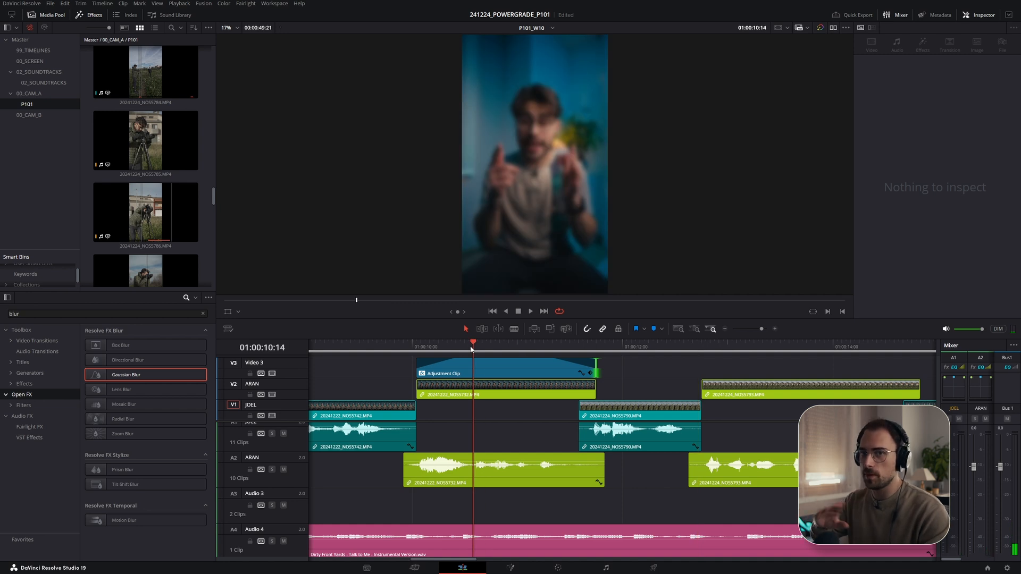
key(space)
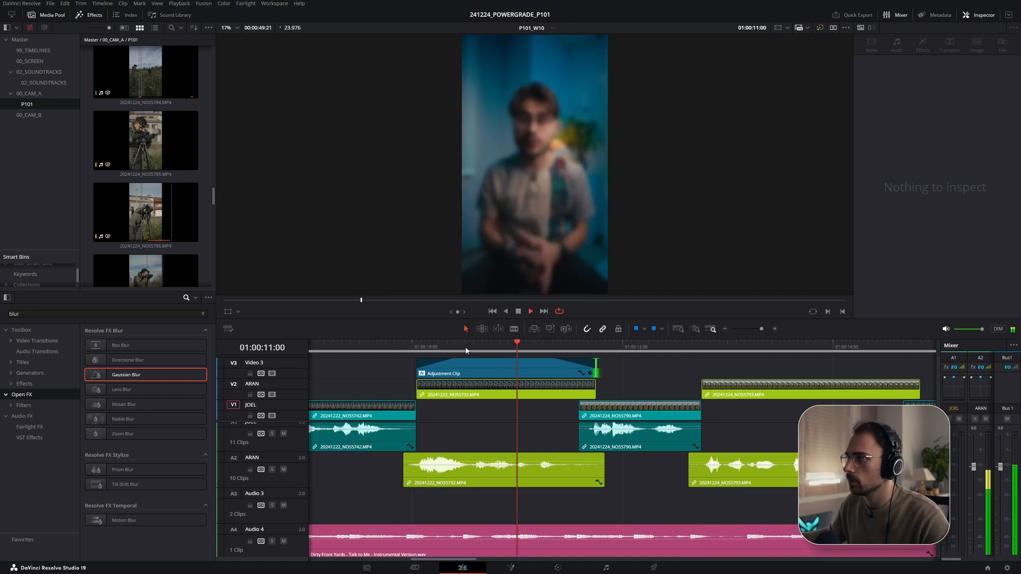
key(space)
- Trim the end of the music clip on Audio 4 to the end of the last video clip and check the ending
scroll(652, 432, down, 4)
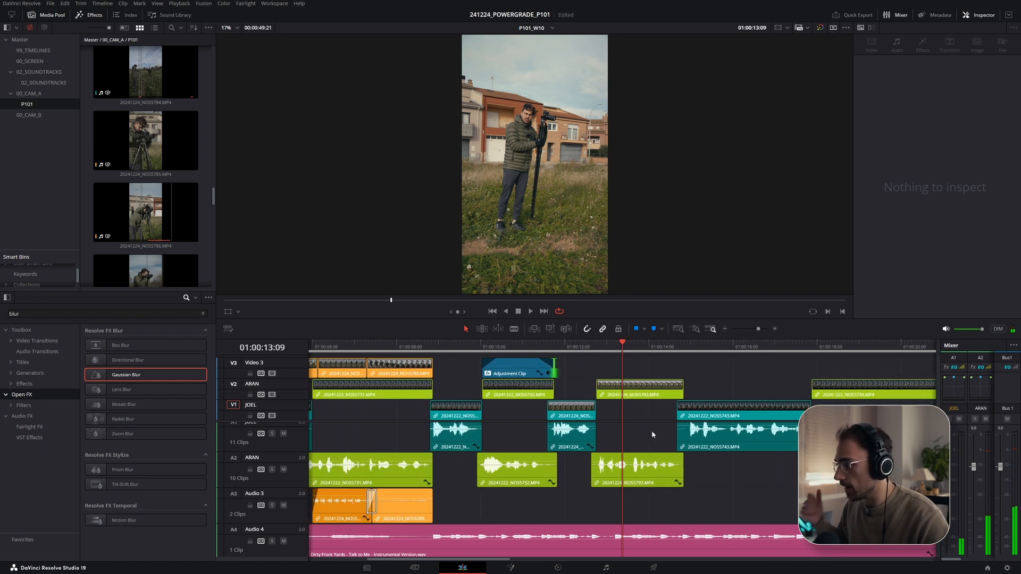
key(End)
scroll(594, 500, up, 3)
drag(617, 550, 599, 519)
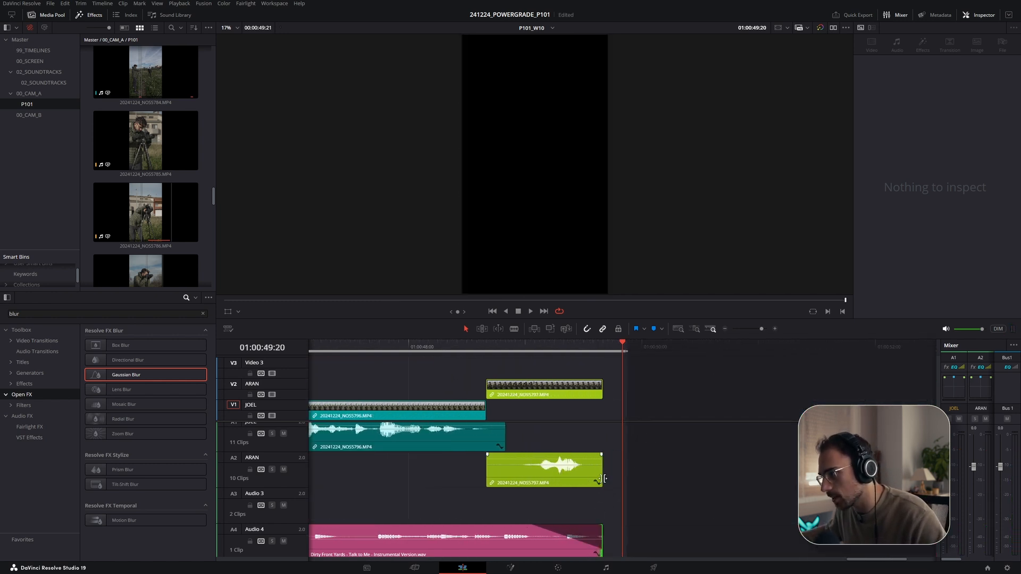
click(598, 347)
drag(601, 346, 604, 346)
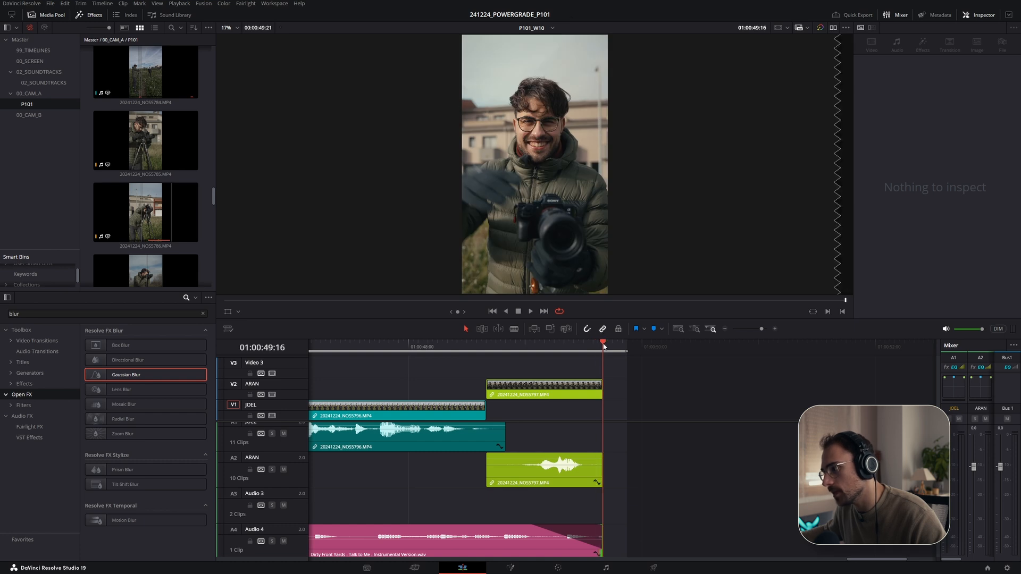
key(Left)
key(space)
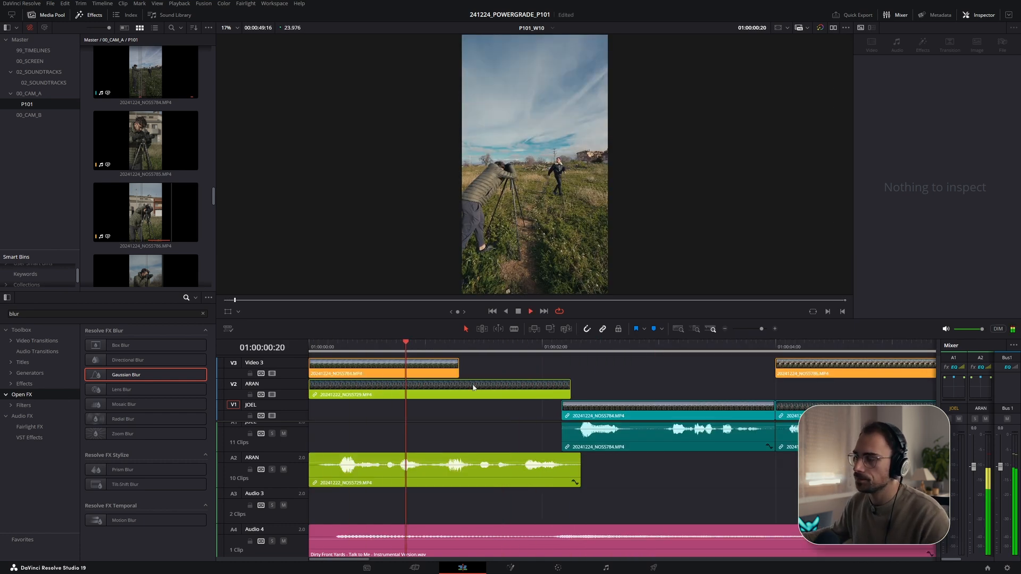
- Play back the edit in full-screen preview
scroll(507, 371, down, 1)
key(ctrl+f)
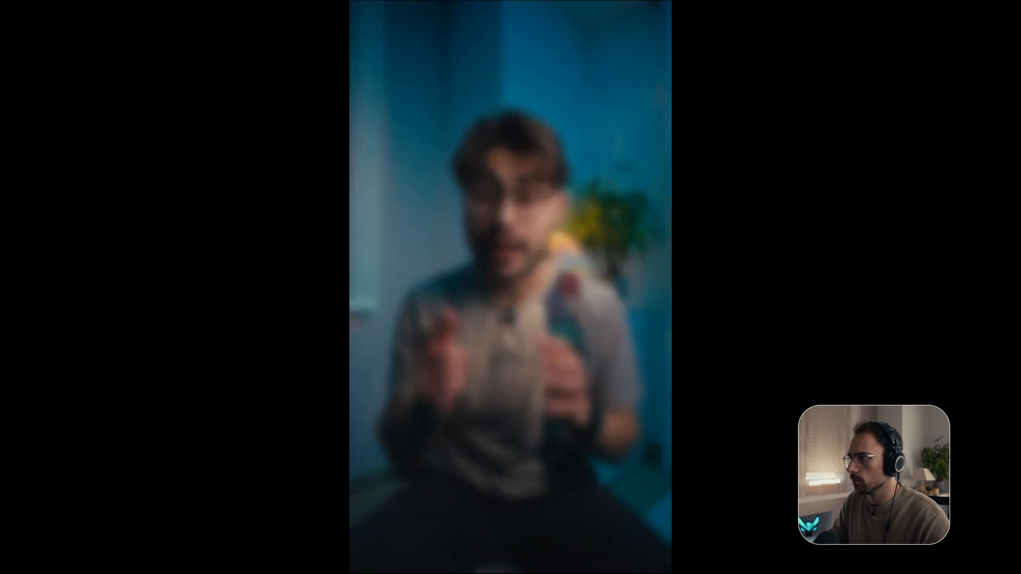
key(Escape)
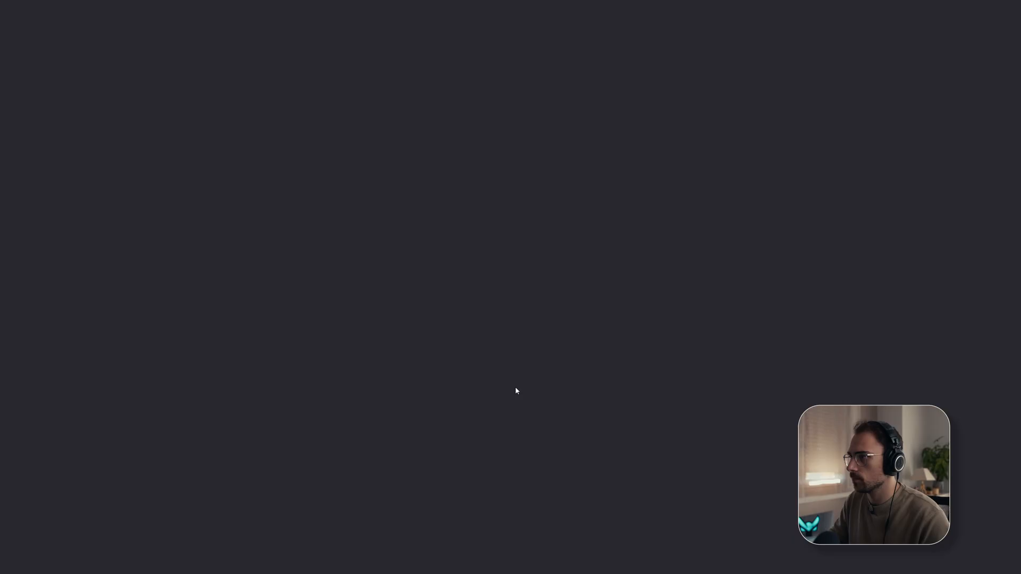
- Compare the technical script's B-roll notes with the timeline by playing the sections around NOS5743
key(alt+Tab)
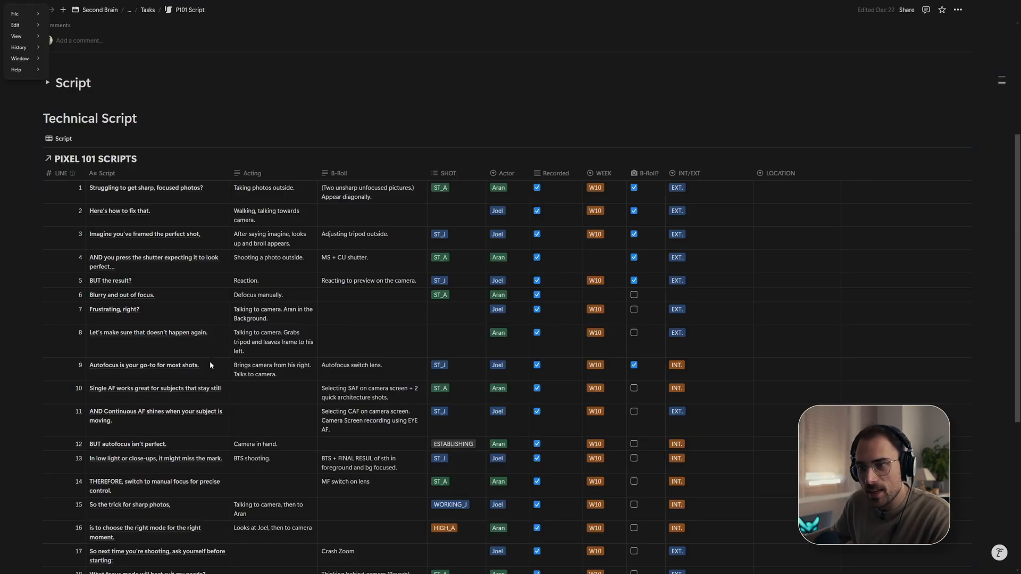
scroll(209, 361, down, 1)
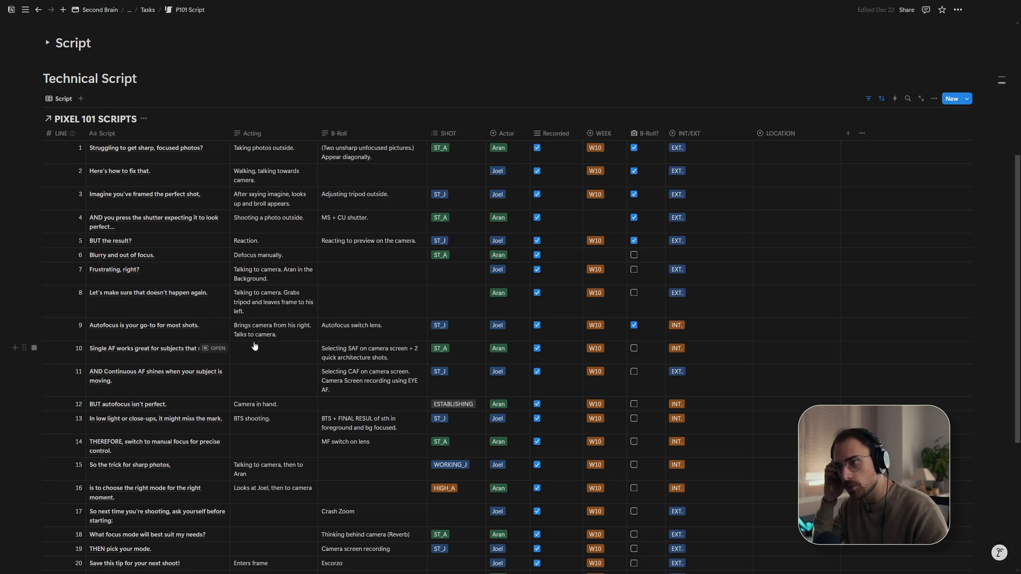
key(alt+Tab)
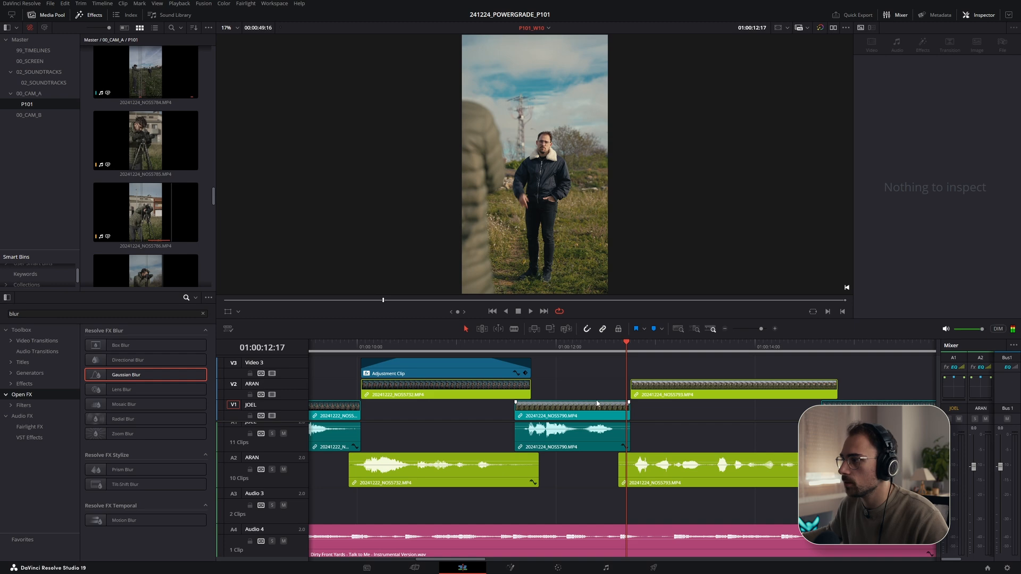
scroll(591, 400, down, 1)
drag(638, 350, 726, 349)
key(alt+Tab)
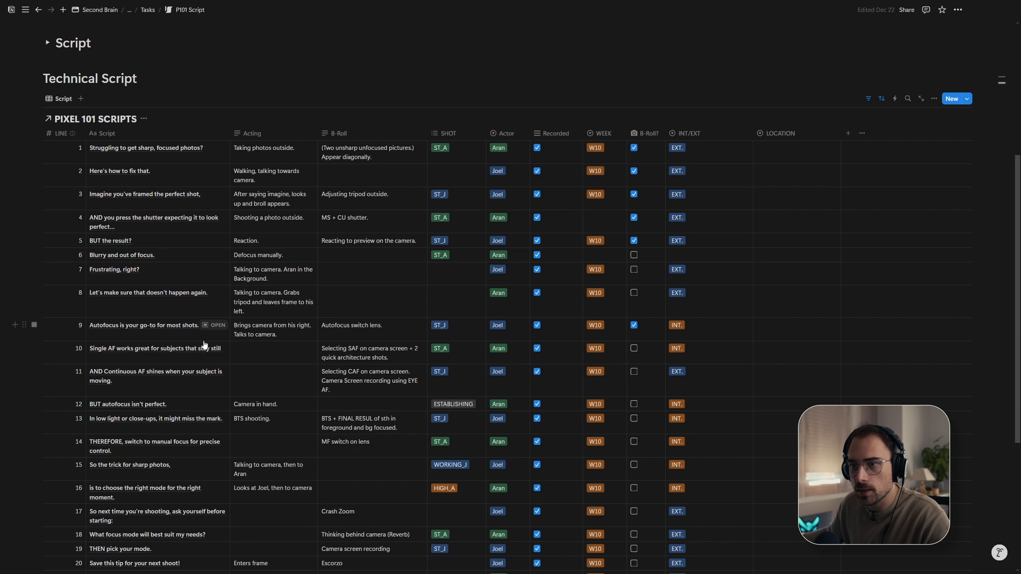
key(alt+Tab)
scroll(627, 370, right, 2)
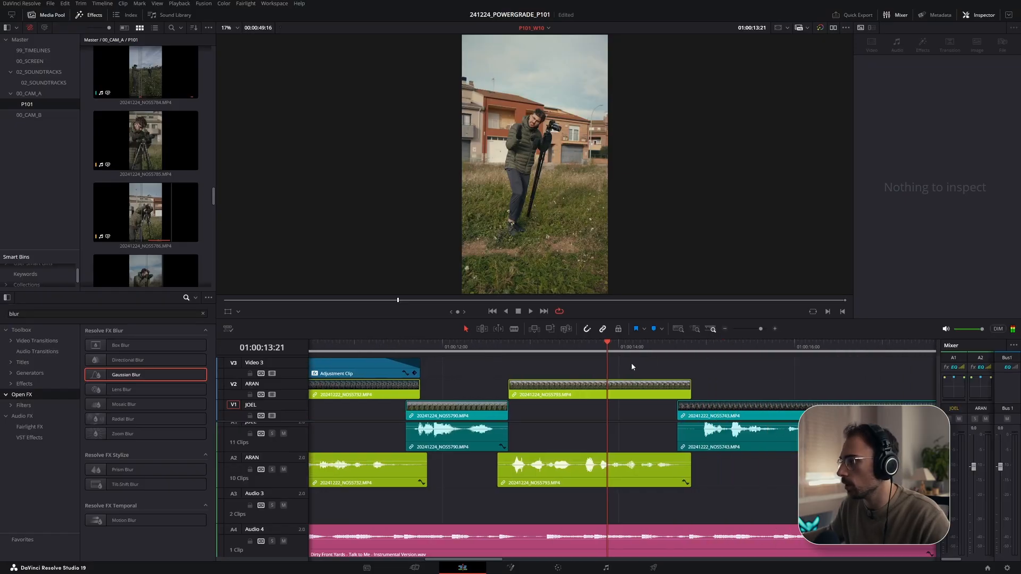
key(space)
scroll(655, 409, down, 1)
scroll(655, 408, right, 4)
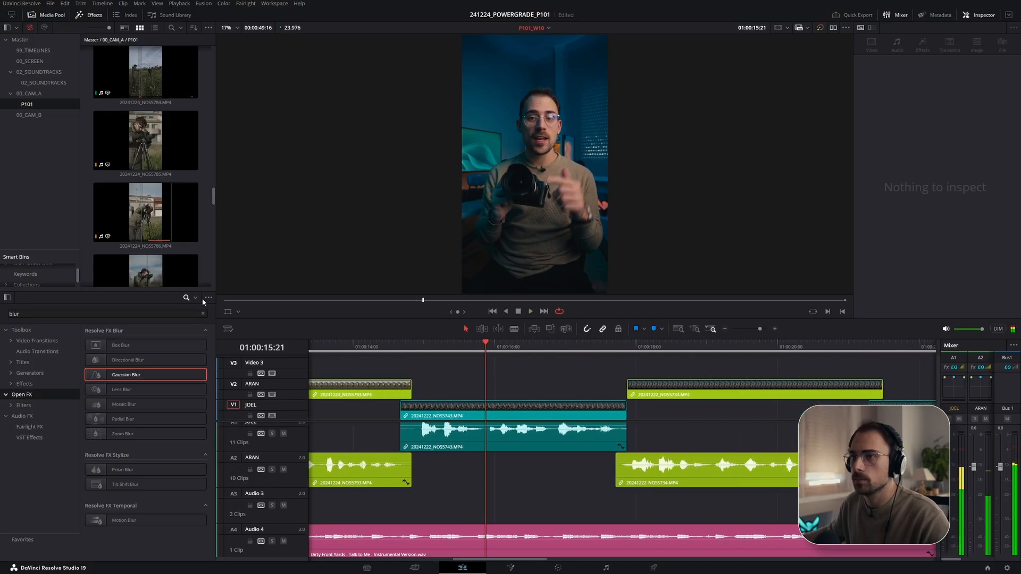
key(space)
- Mark an in and out range on the lens close-up clip NOS5794 and place it on the timeline above NOS5743
scroll(147, 165, down, 3)
scroll(146, 202, down, 2)
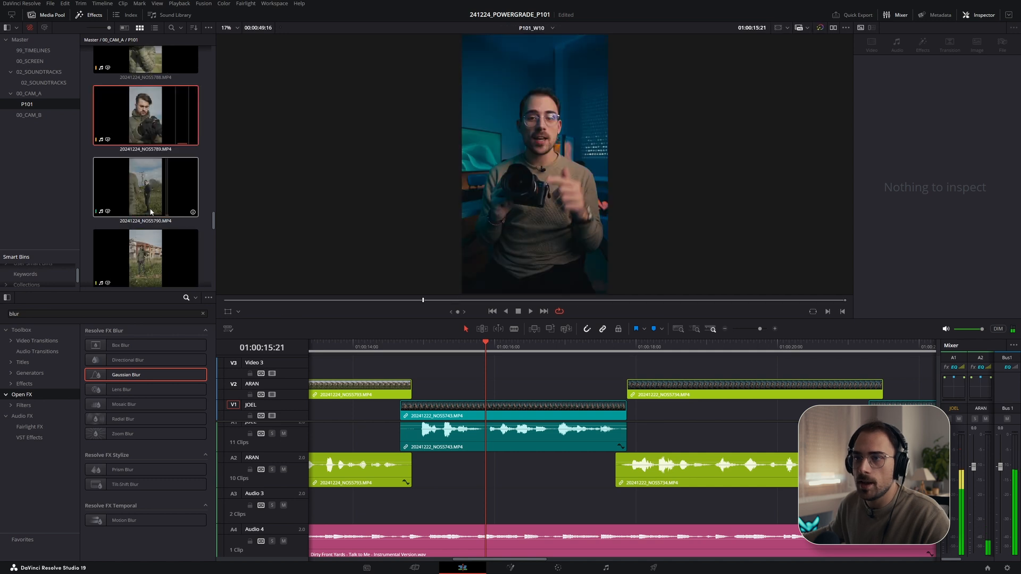
scroll(142, 212, down, 3)
click(142, 210)
click(312, 300)
drag(312, 301, 615, 303)
key(i)
key(space)
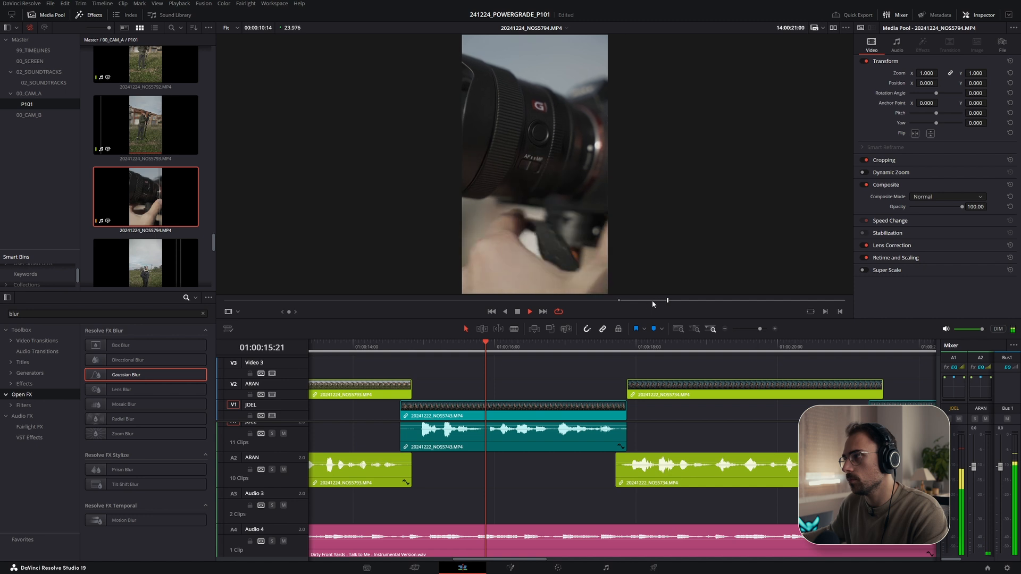
click(604, 301)
key(i)
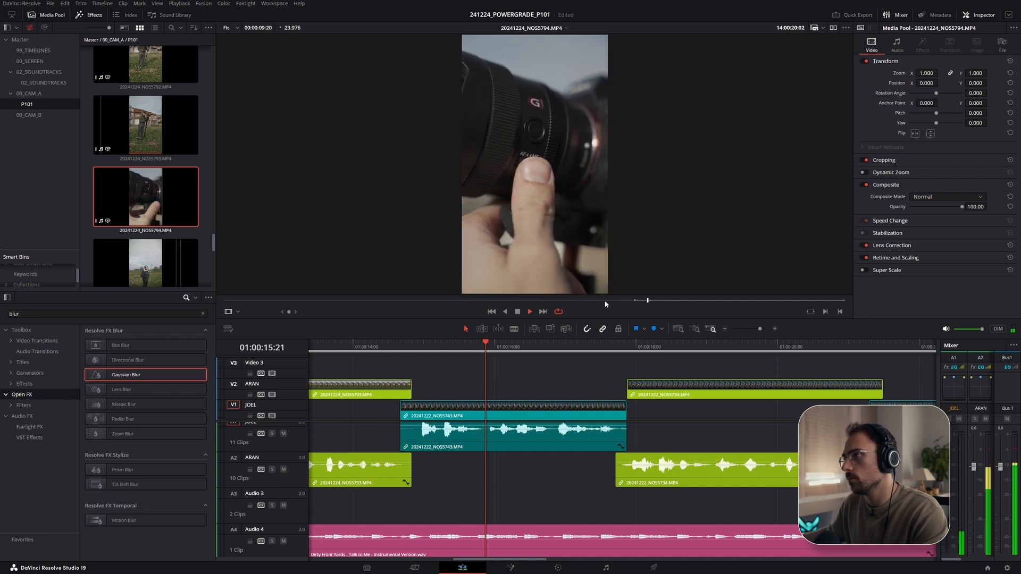
key(o)
drag(532, 255, 456, 361)
- Move the NOS5794 B-roll clip later and extend its end to the end of the NOS5743 clip, playing it back
click(412, 346)
key(space)
drag(506, 384, 540, 387)
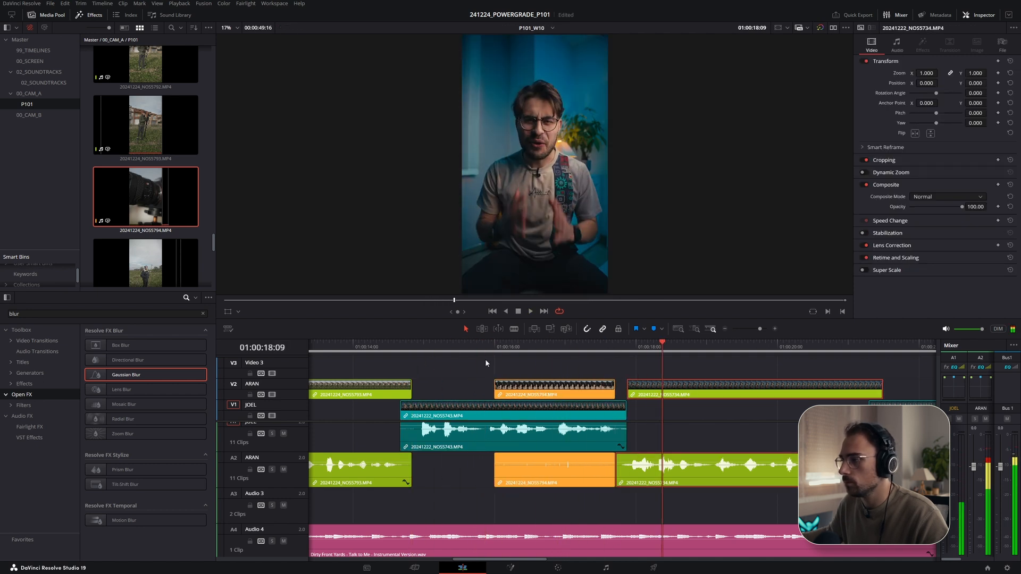
click(436, 347)
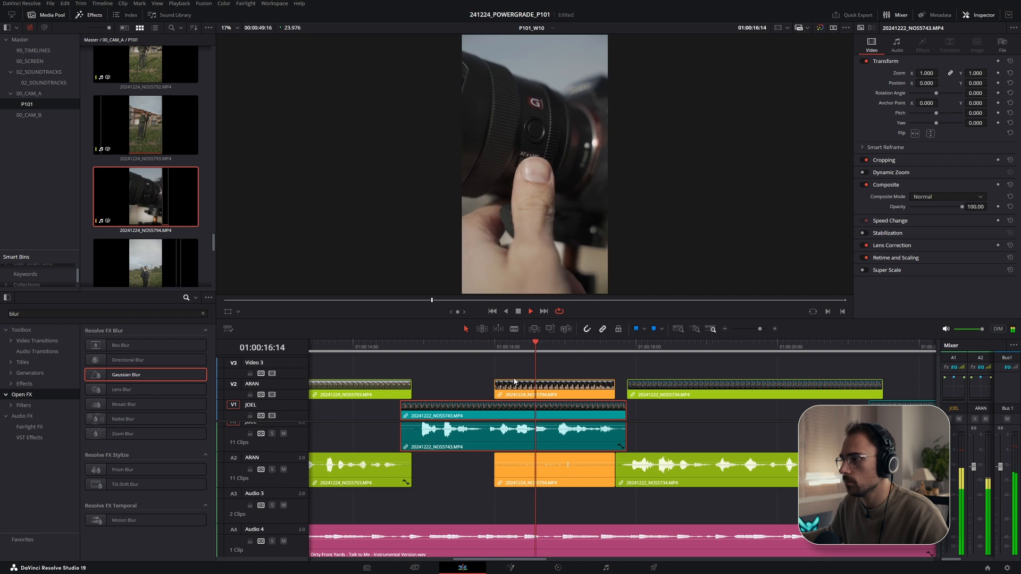
drag(615, 392, 625, 391)
key(space)
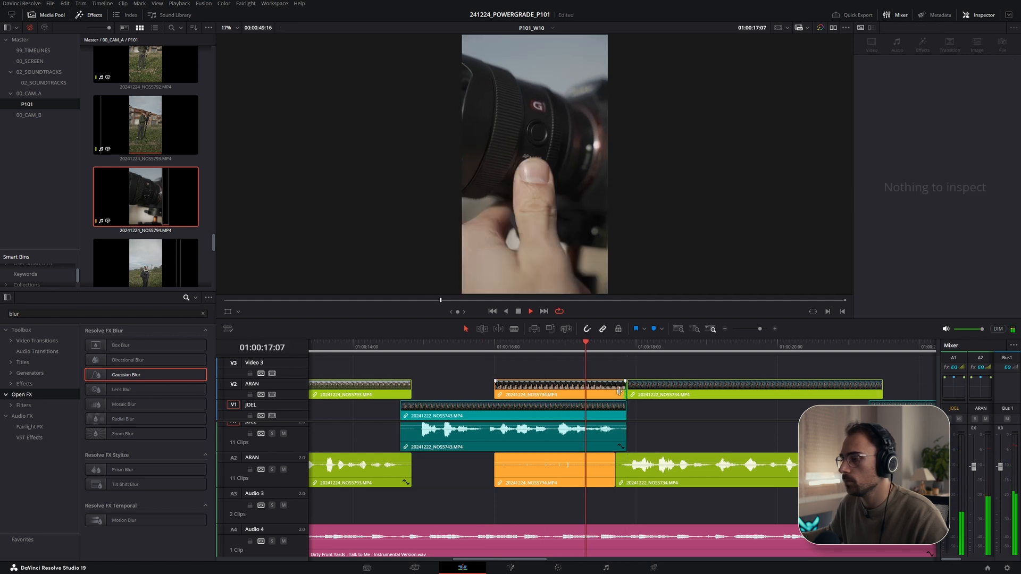
key(space)
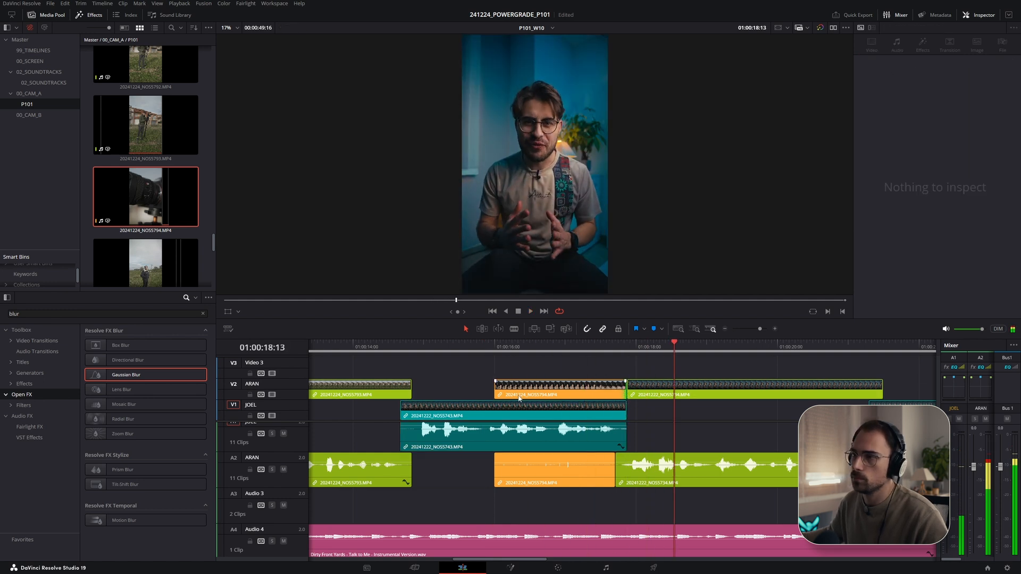
- Delete clip NOS5799 from the media pool after checking the script
key(alt+Tab)
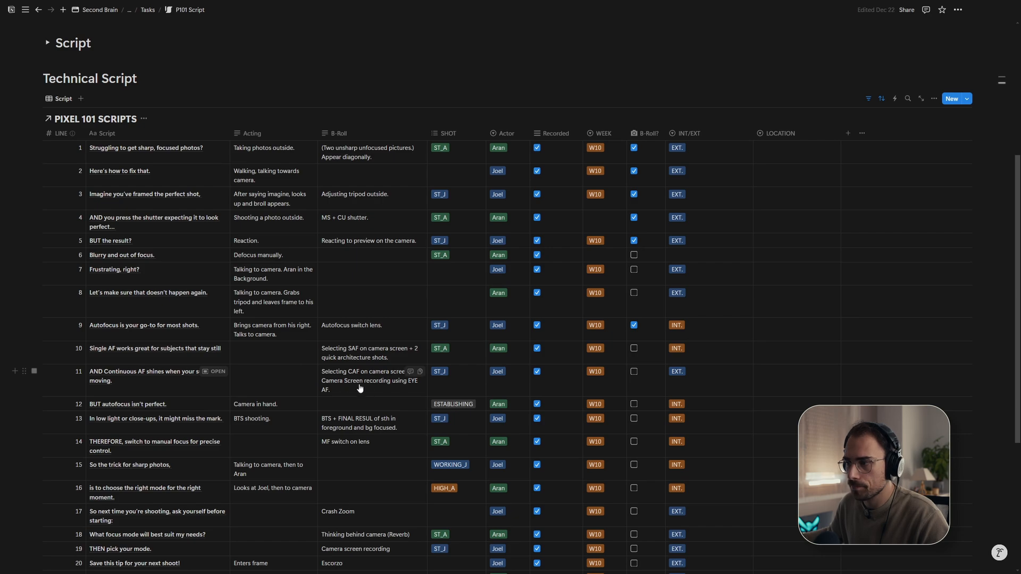
key(alt+Tab)
scroll(137, 219, down, 3)
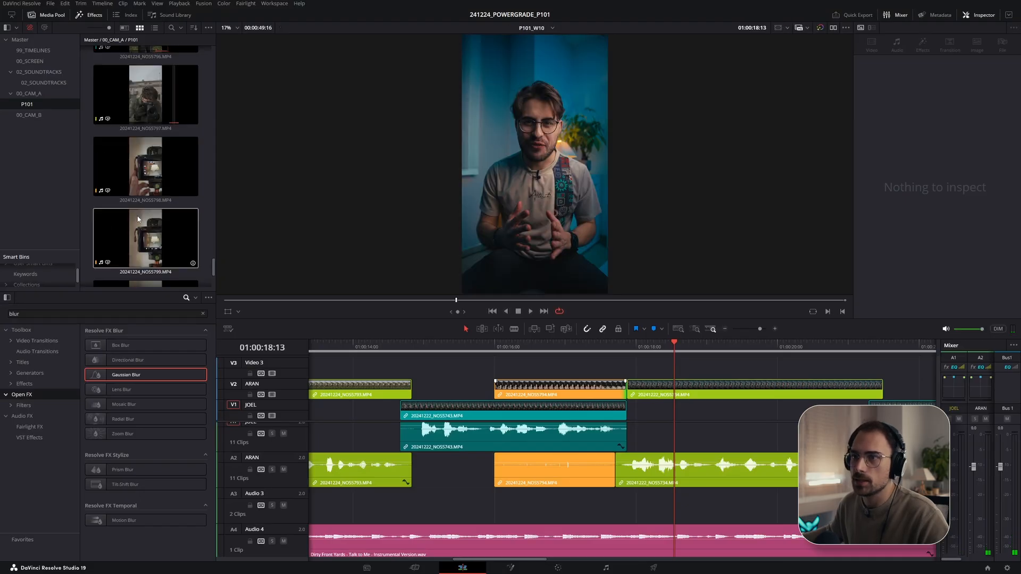
scroll(134, 210, down, 2)
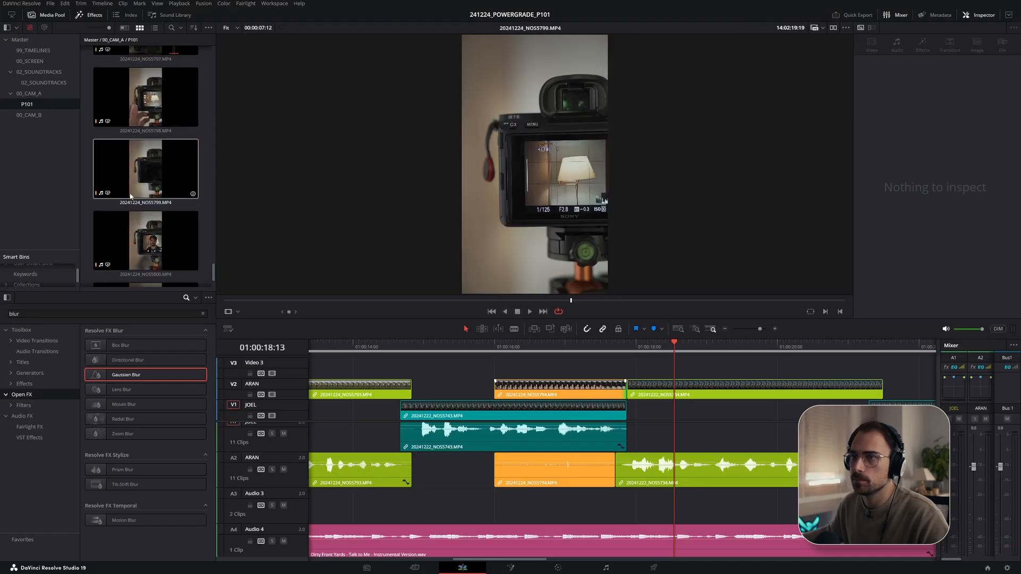
click(130, 196)
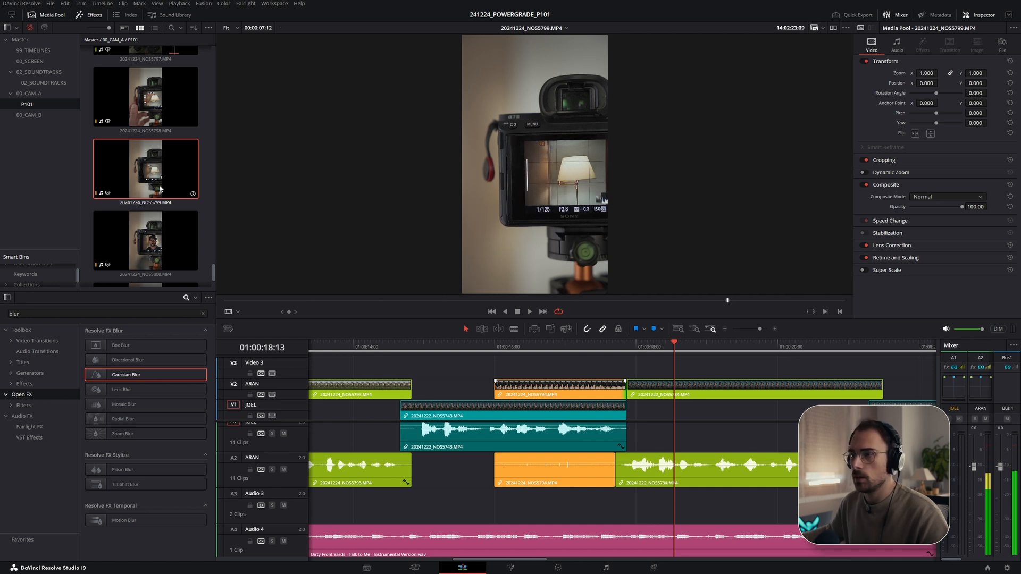
key(Delete)
key(Return)
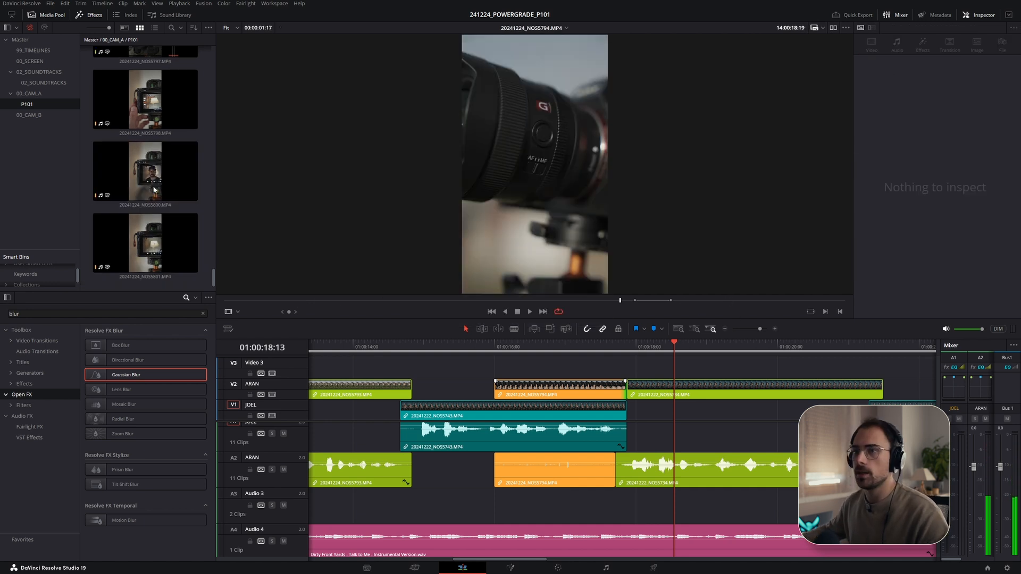
- Preview the camera-screen clips NOS5798, NOS5800 and NOS5801 in the source viewer
drag(277, 301, 548, 313)
click(290, 302)
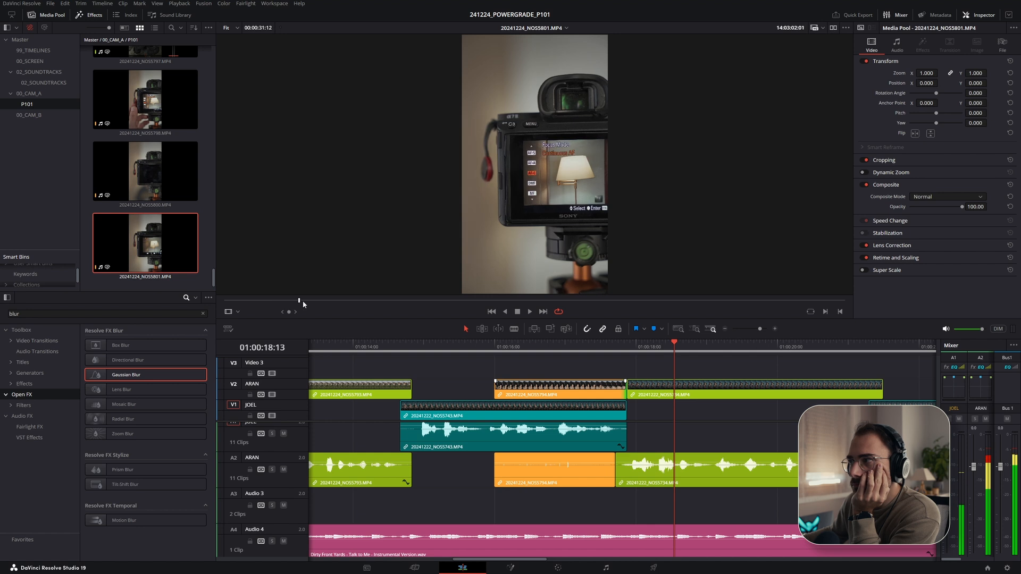
drag(329, 302, 362, 303)
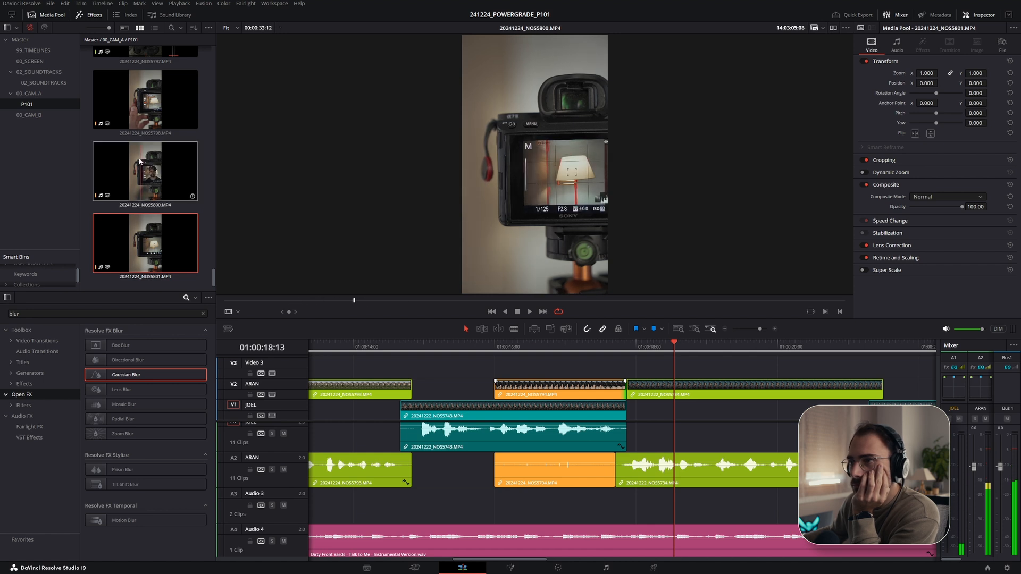
click(130, 113)
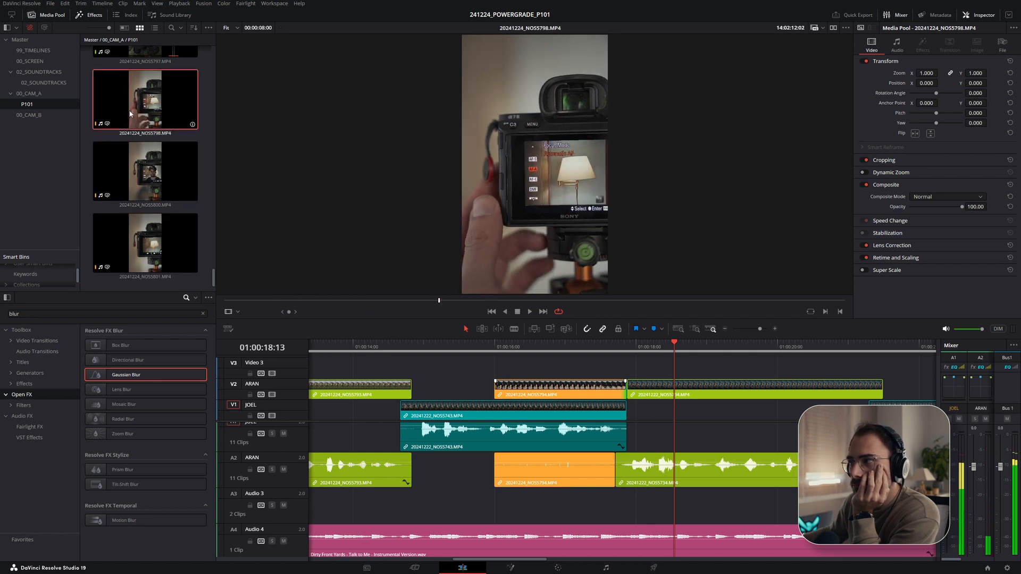
click(256, 301)
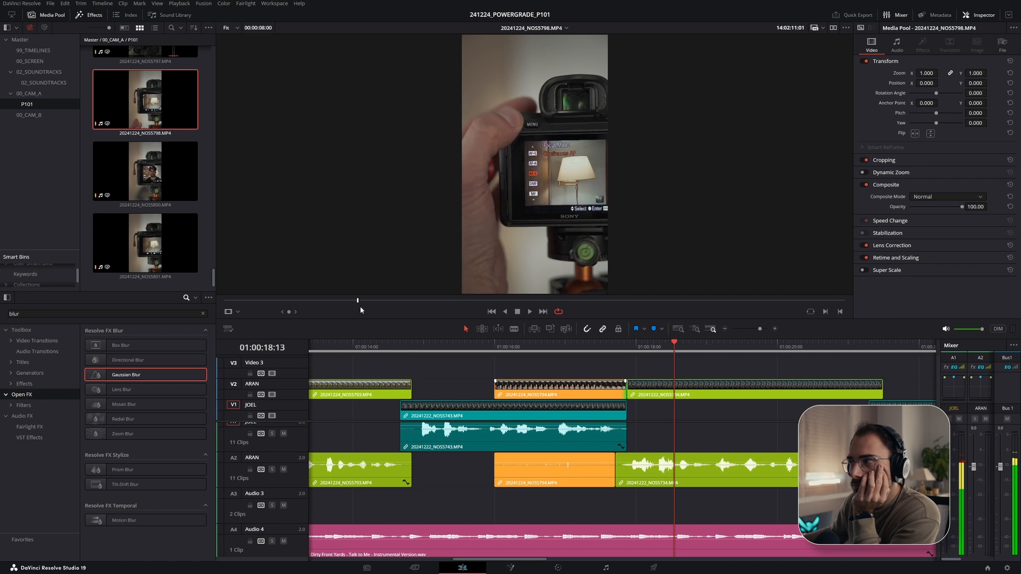
click(160, 175)
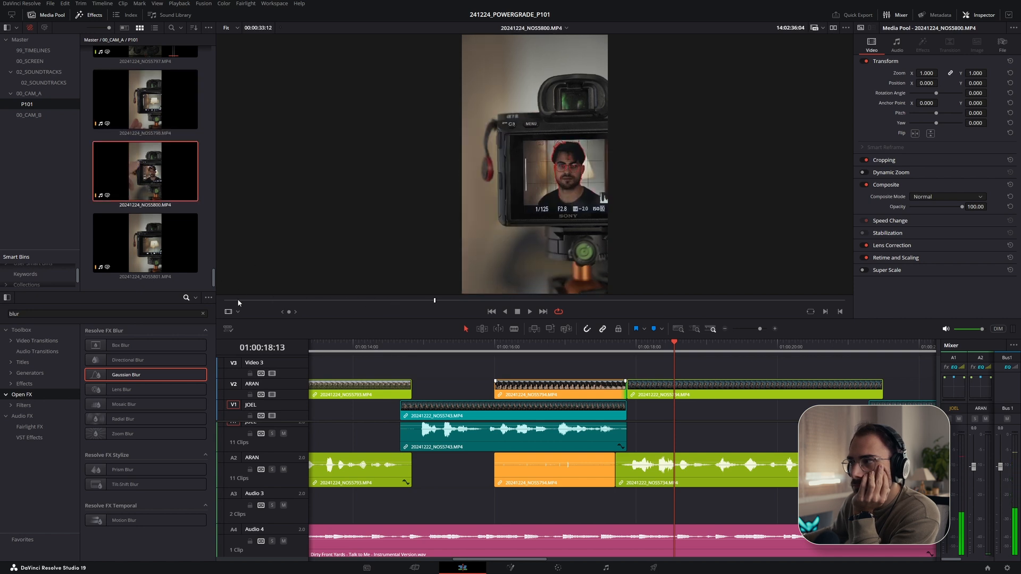
- Preview clip NOS5800 in the source viewer and place it on Video 3 above NOS5734 at the playhead
click(326, 301)
drag(384, 305, 499, 314)
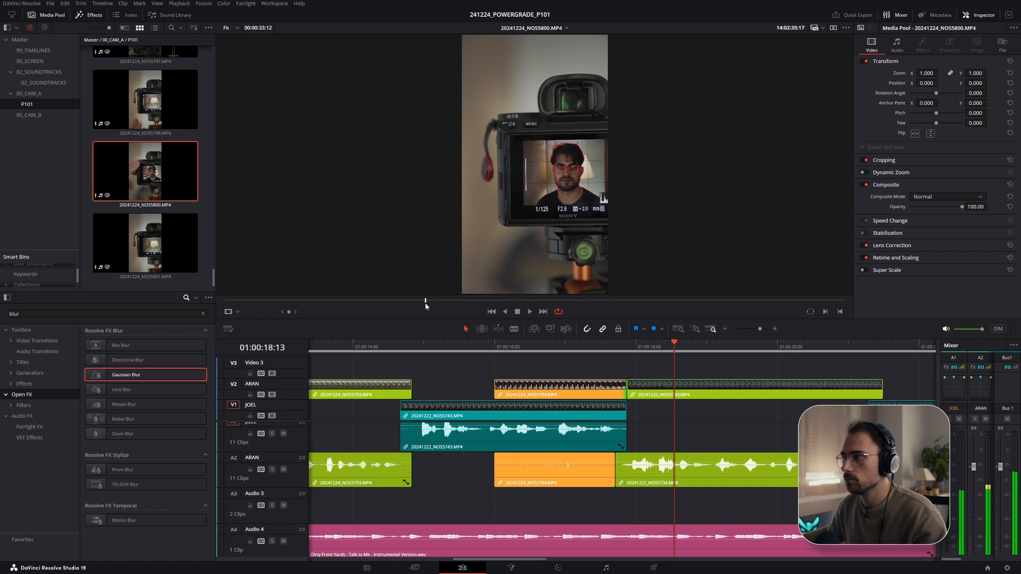
key(space)
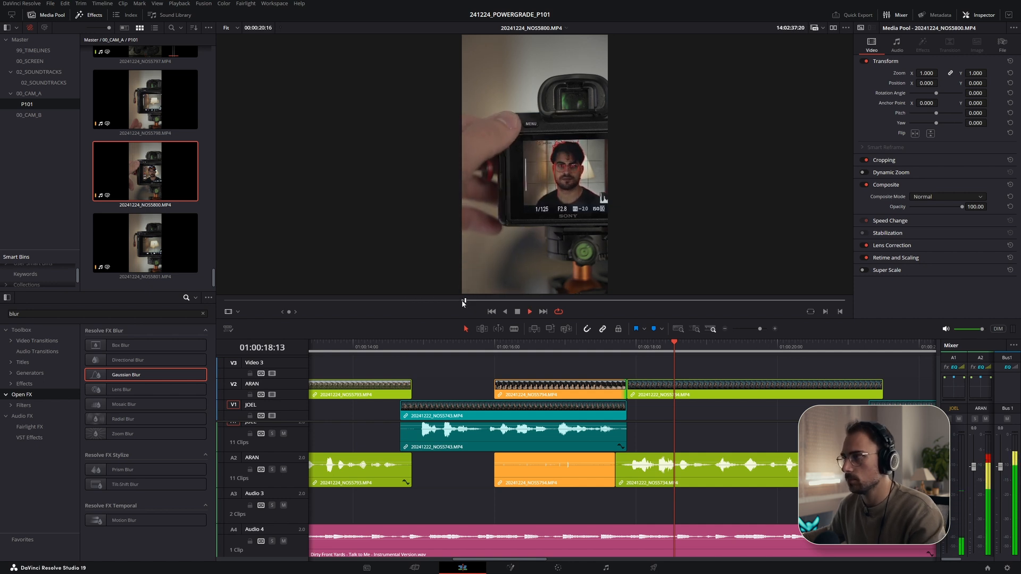
drag(145, 170, 627, 373)
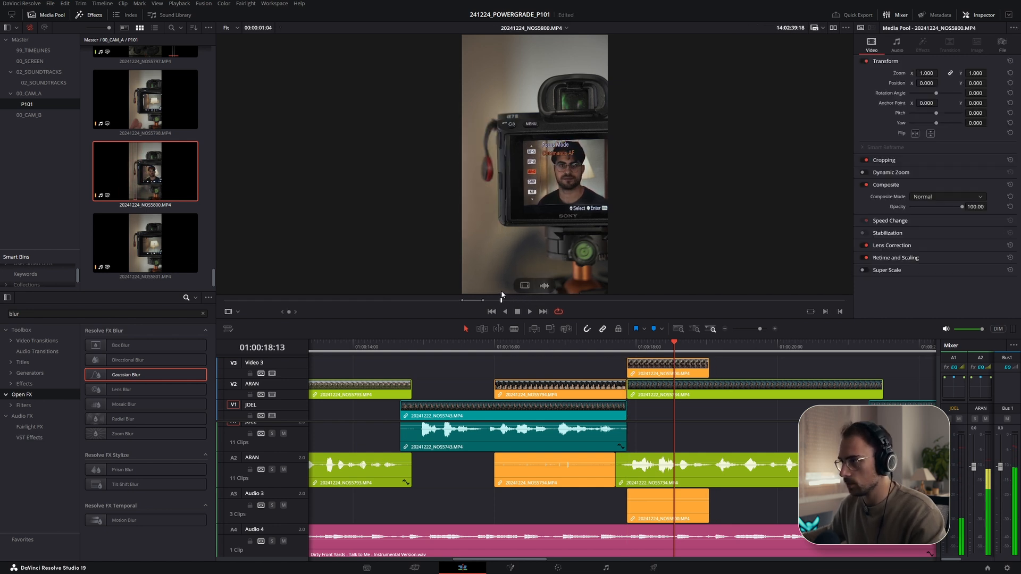
key(space)
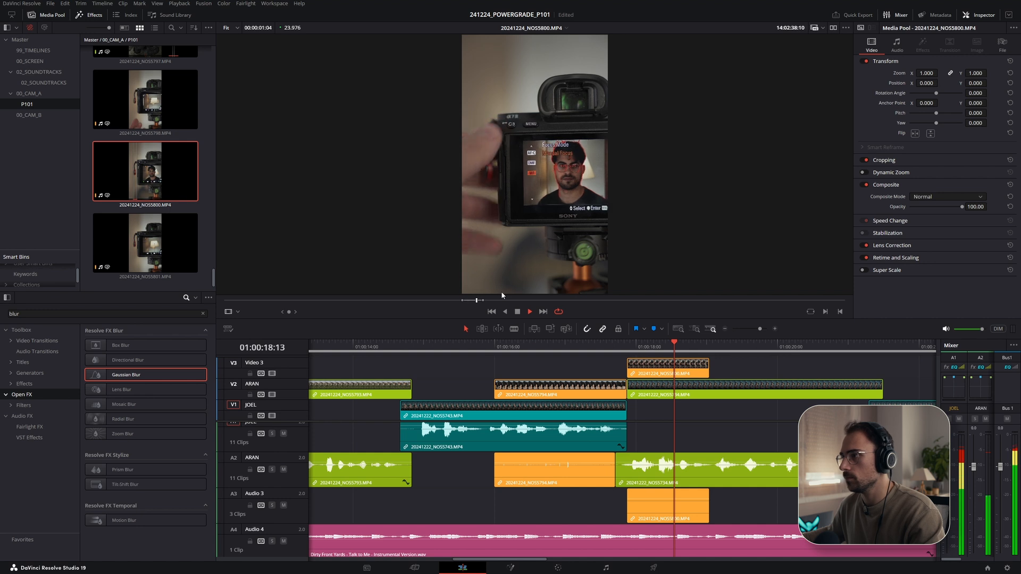
- Add a second NOS5800 clip on Video 3 directly after the first one and play it back
click(482, 301)
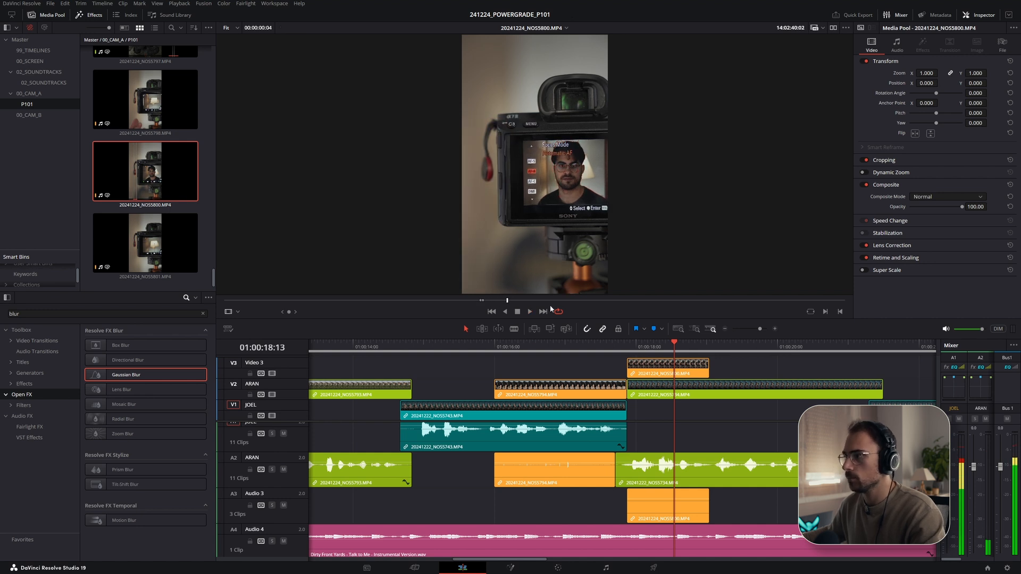
key(space)
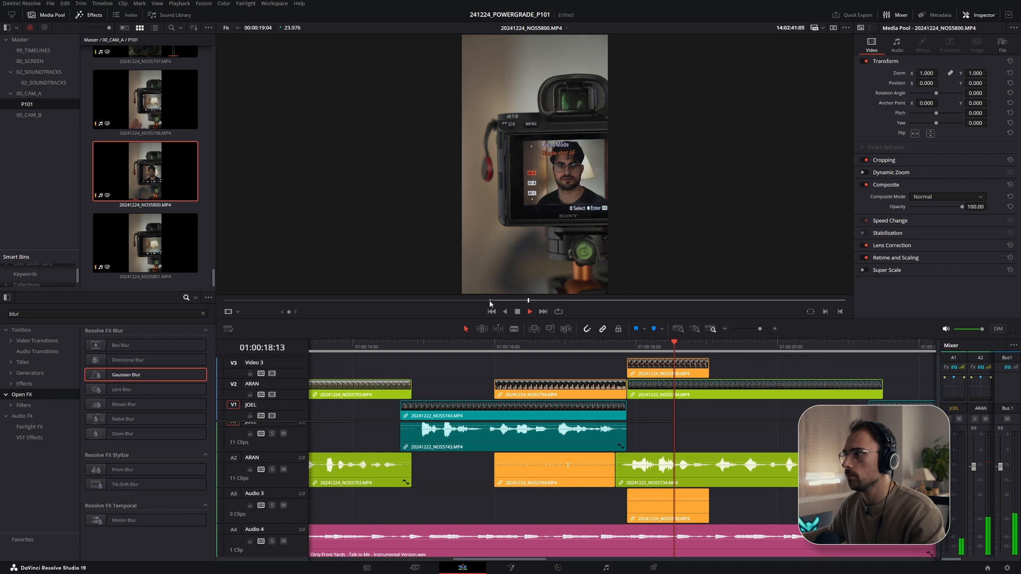
drag(183, 183, 711, 367)
drag(629, 346, 609, 348)
key(space)
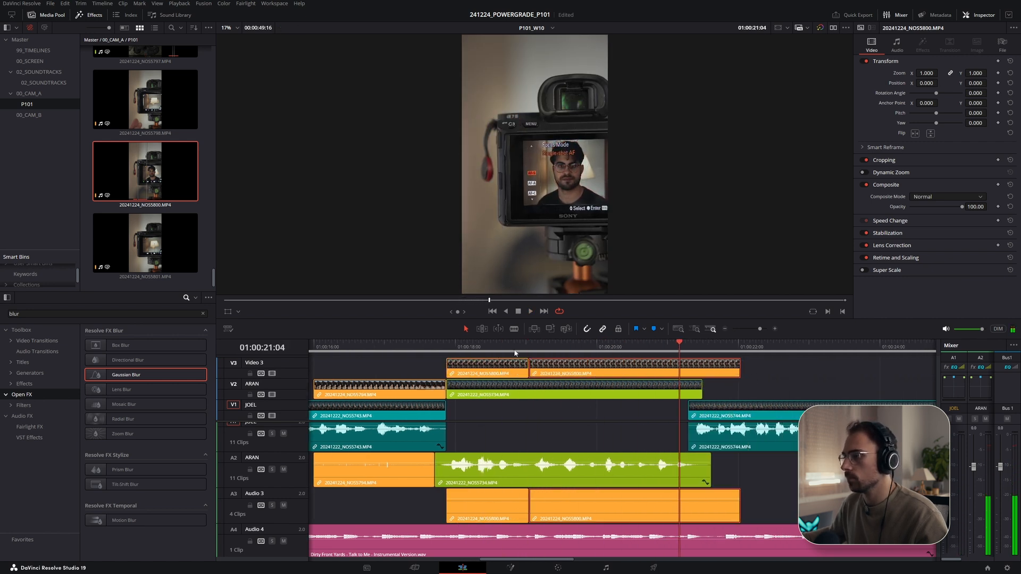
- Trim the edit point between the two NOS5800 clips on Video 3 and play the result
click(458, 347)
key(space)
drag(534, 366, 576, 367)
drag(607, 368, 554, 368)
key(space)
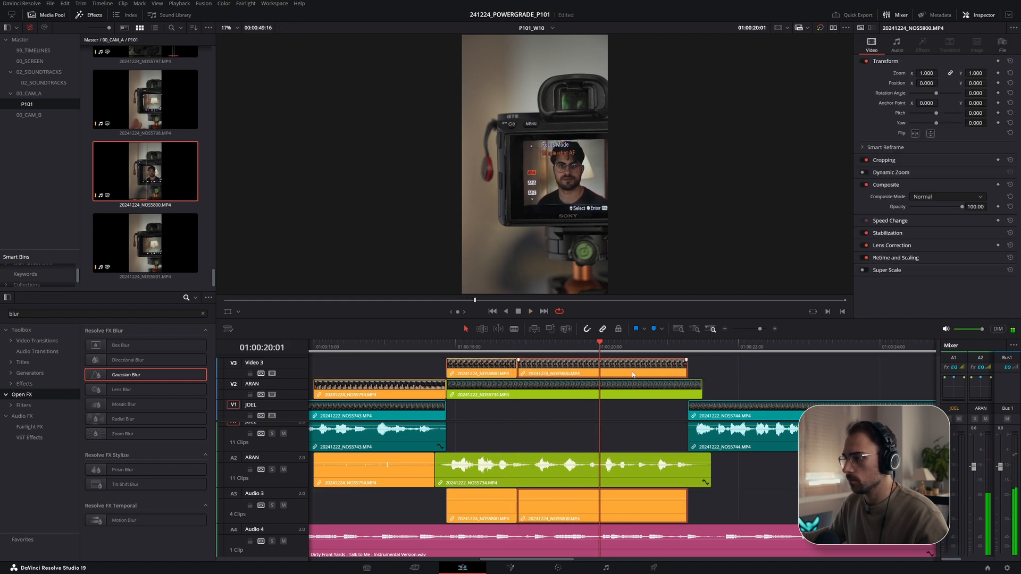
- Split the Video 3 B-roll at the playhead and extend the final NOS5800 segment's end further along the timeline
key(ctrl+b)
drag(601, 367, 651, 361)
key(space)
key(space)
key(space)
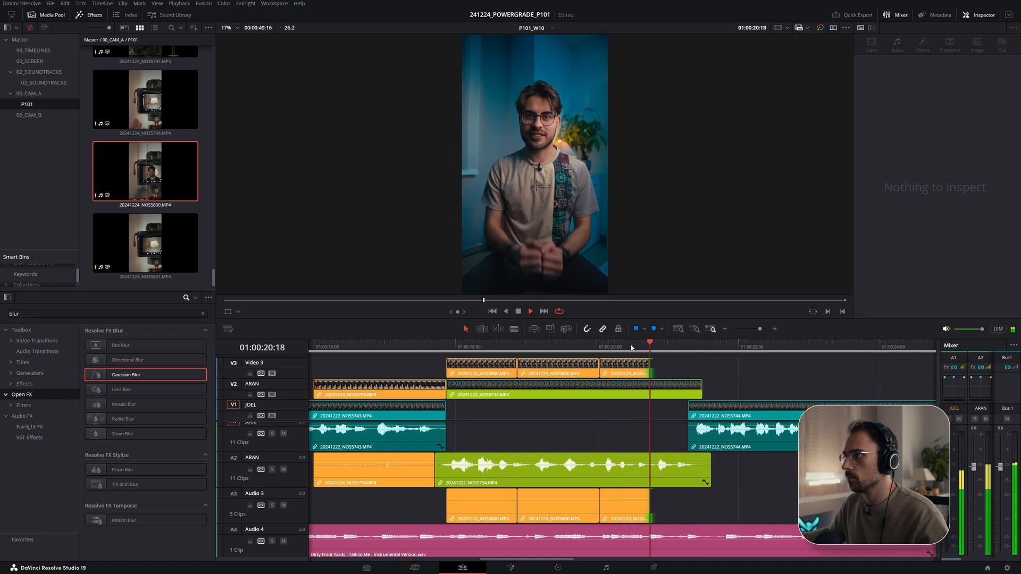
drag(649, 367, 791, 372)
- Play back the start of the B-roll sequence and shorten the end of the second NOS5800 segment
click(434, 346)
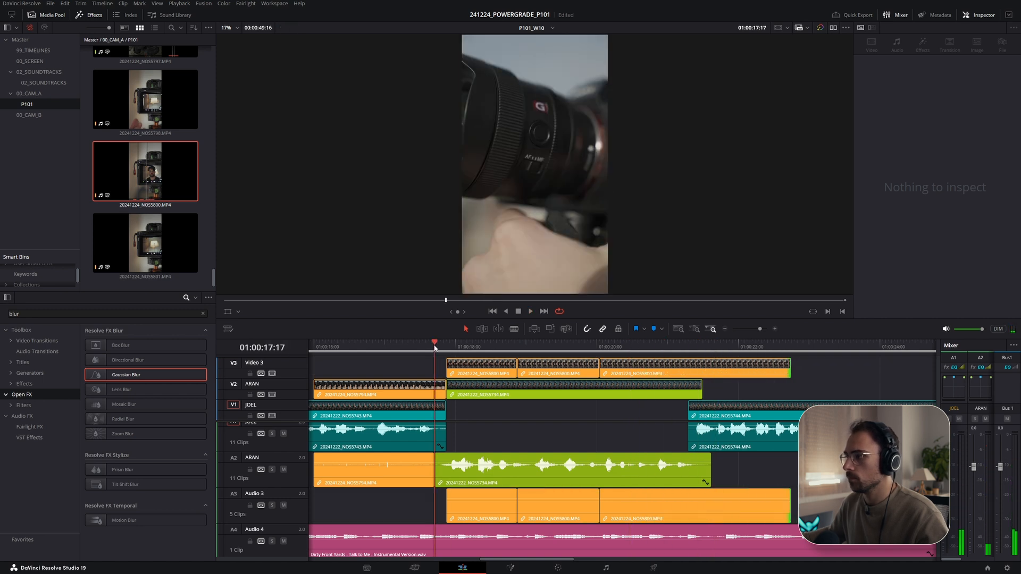
key(space)
mouse_move(451, 365)
mouse_down()
mouse_move(481, 364)
mouse_move(448, 366)
mouse_up()
click(433, 346)
key(space)
click(433, 347)
key(space)
key(space)
drag(541, 374, 498, 370)
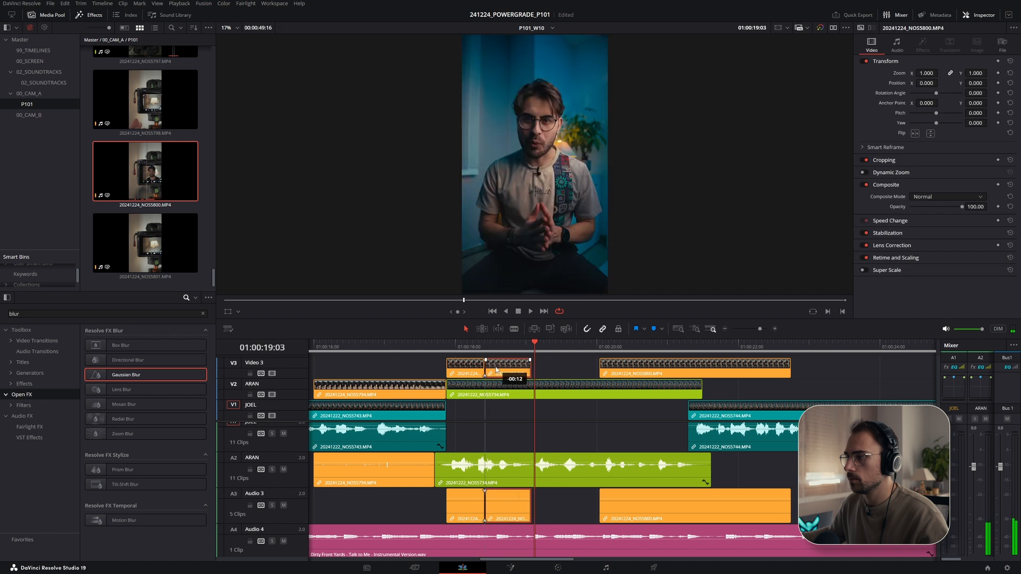
- Adjust the second segment's end and move the last NOS5800 segment left to close the gap on Video 3
click(479, 344)
key(space)
key(space)
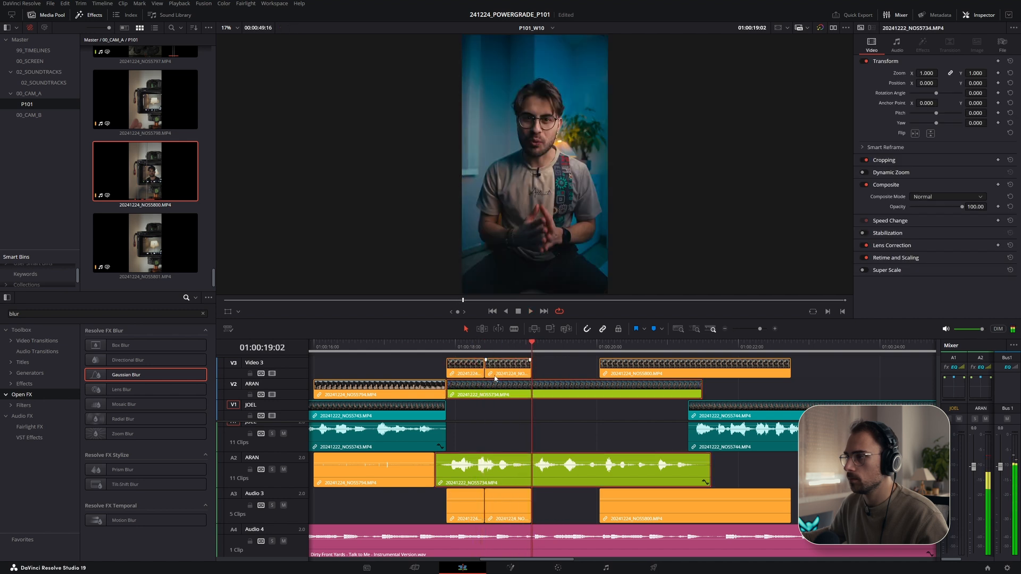
drag(489, 373, 497, 374)
click(467, 347)
key(space)
key(space)
drag(614, 370, 534, 371)
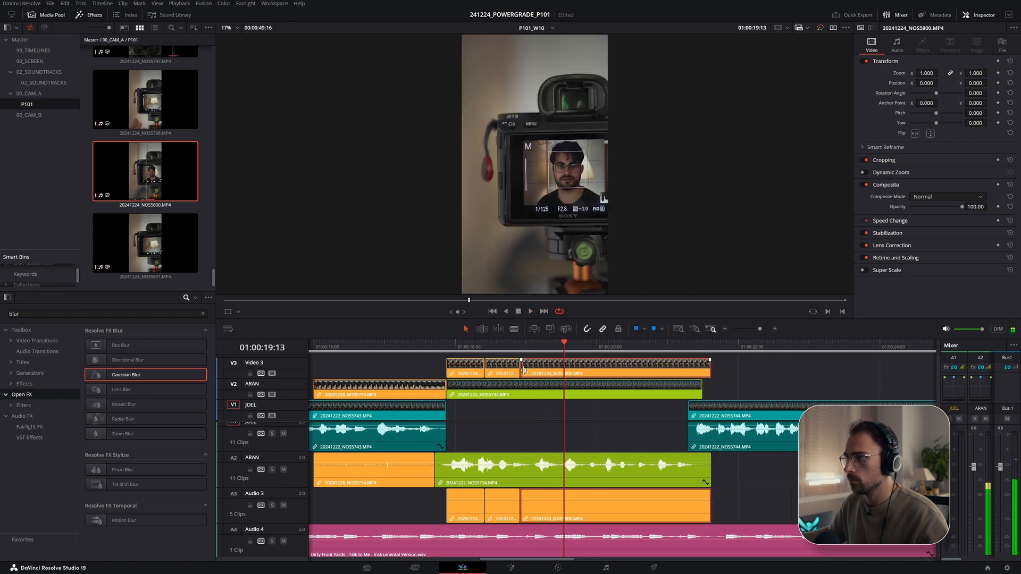
- Trim the start and end of the last NOS5800 segment on Video 3, playing the sequence back
click(520, 348)
key(space)
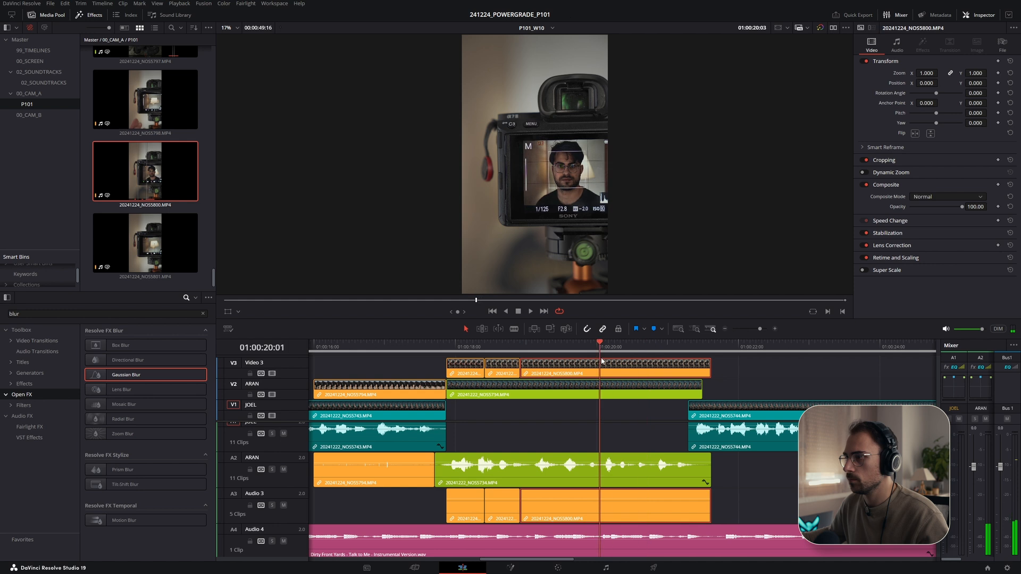
drag(526, 374, 550, 375)
click(621, 373)
click(504, 348)
key(space)
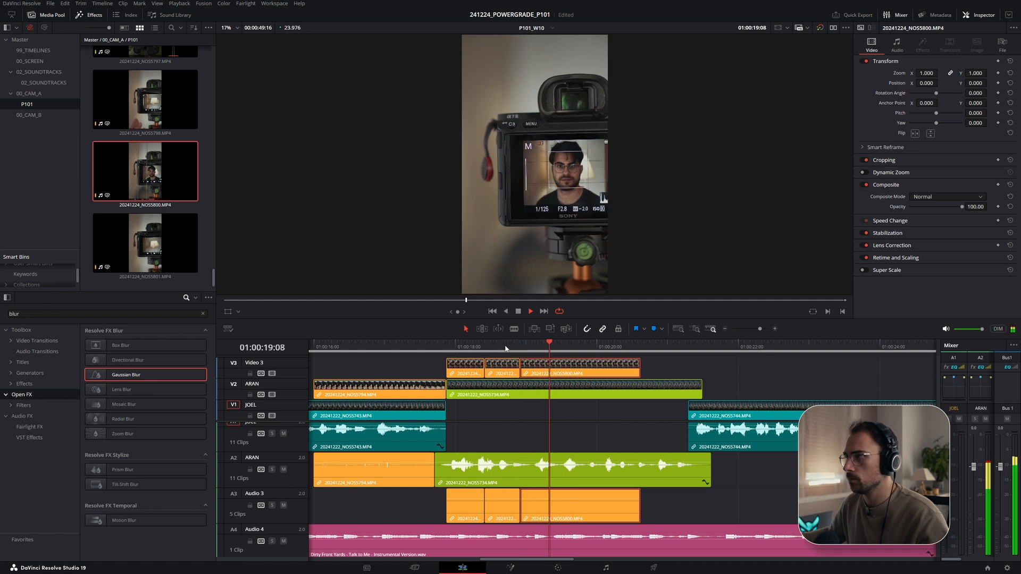
drag(639, 374, 634, 373)
- Check the B-roll notes in the P101 technical script and switch back to DaVinci Resolve
click(703, 343)
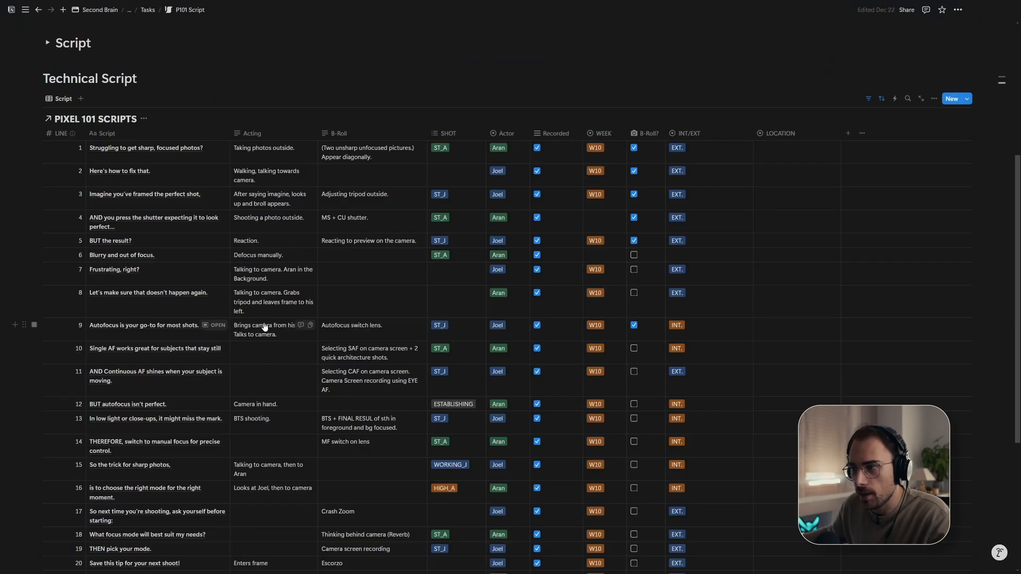
scroll(281, 327, down, 3)
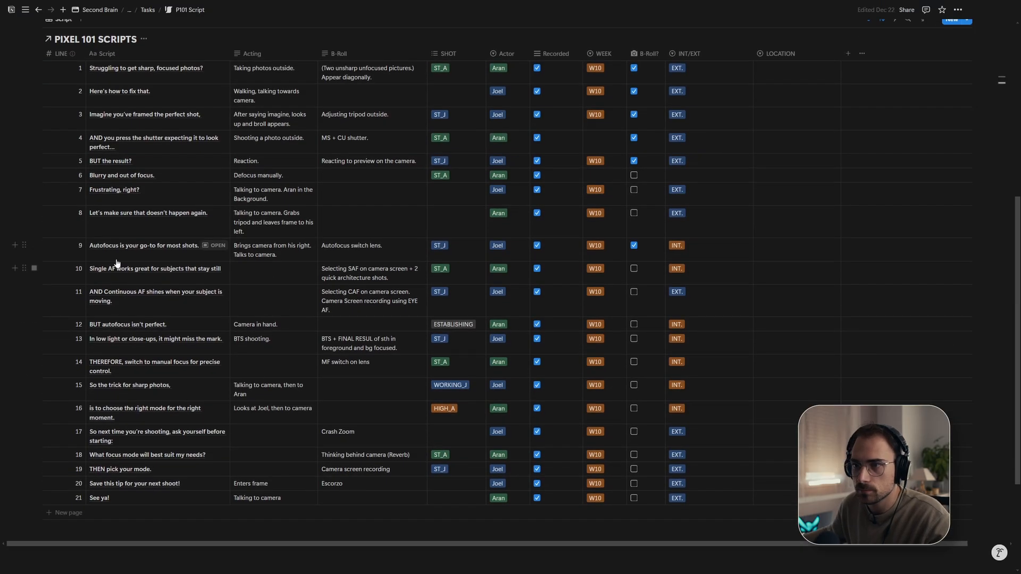
scroll(160, 287, down, 2)
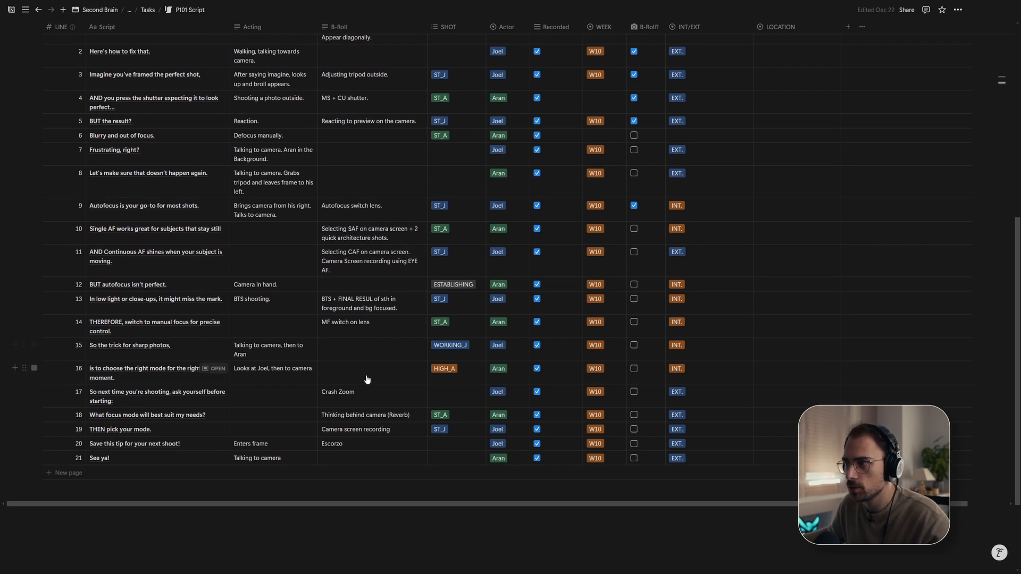
click(399, 265)
key(alt+Tab)
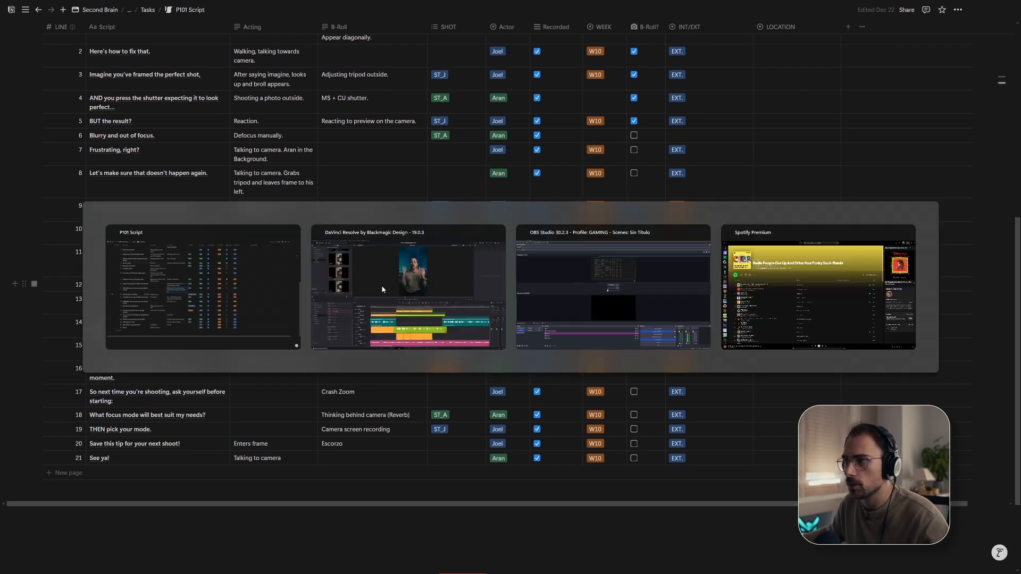
click(176, 202)
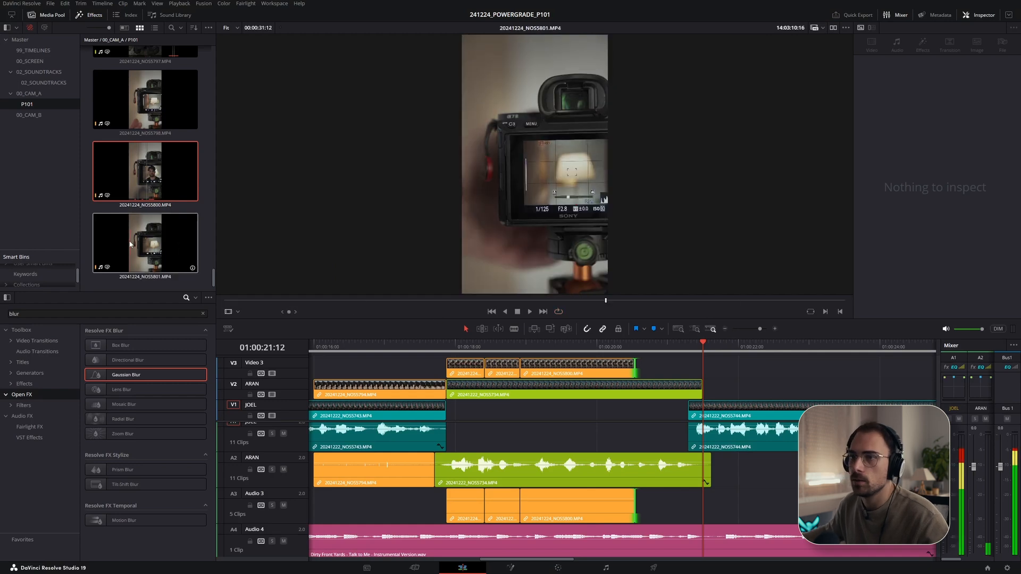
- Place another NOS5800 segment on Video 3 further along the timeline and trim its end
drag(576, 300, 666, 308)
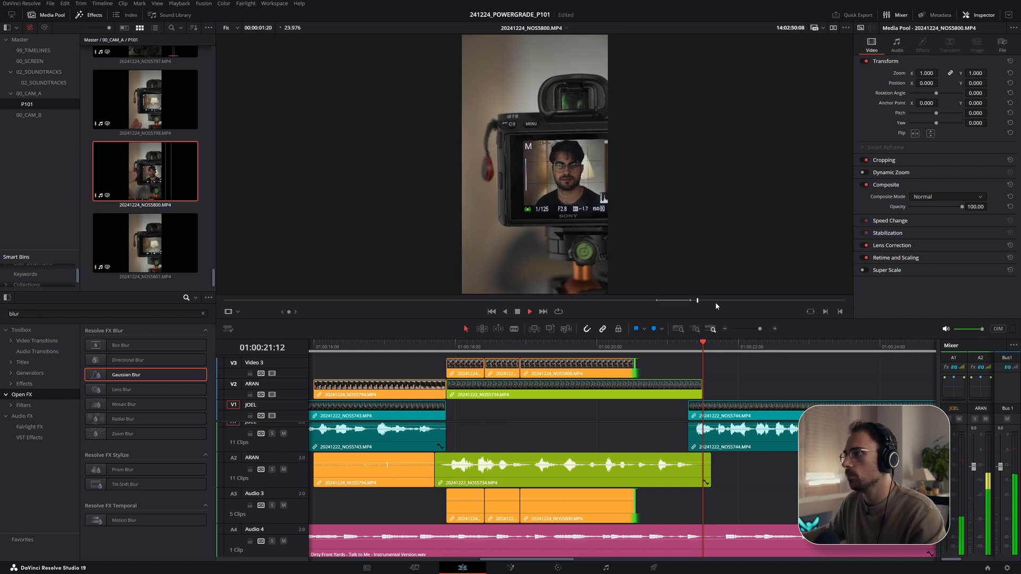
drag(232, 200, 703, 375)
key(space)
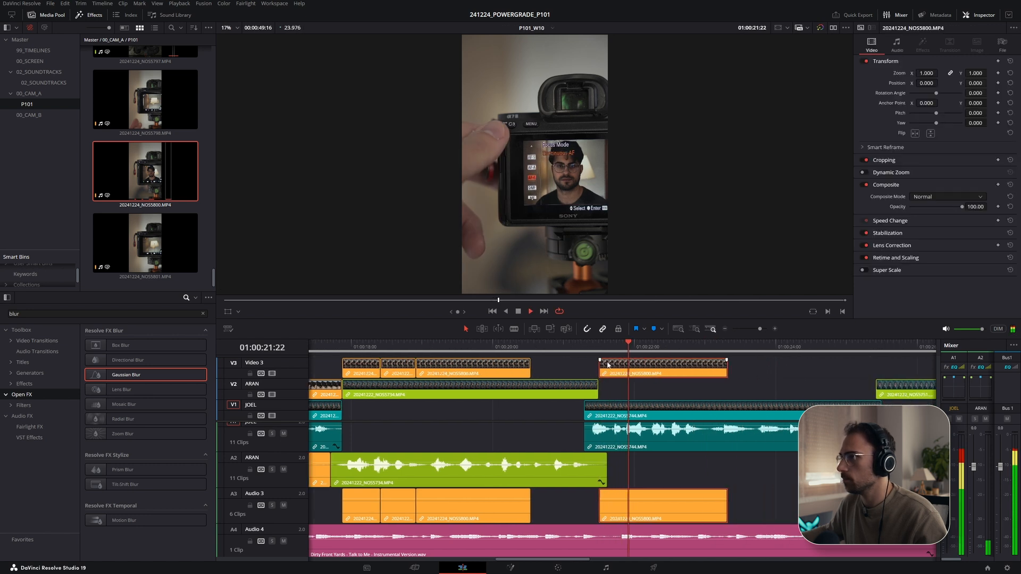
drag(683, 367, 659, 370)
key(Right)
key(Right)
key(Right)
- Extend the end of that NOS5800 segment and undo the extension
double_click(177, 188)
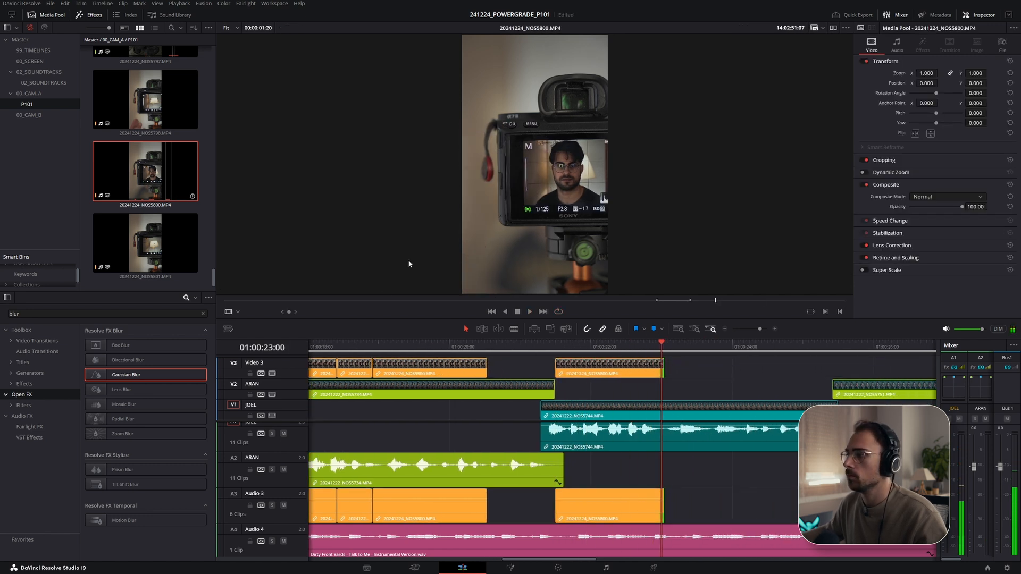
click(723, 301)
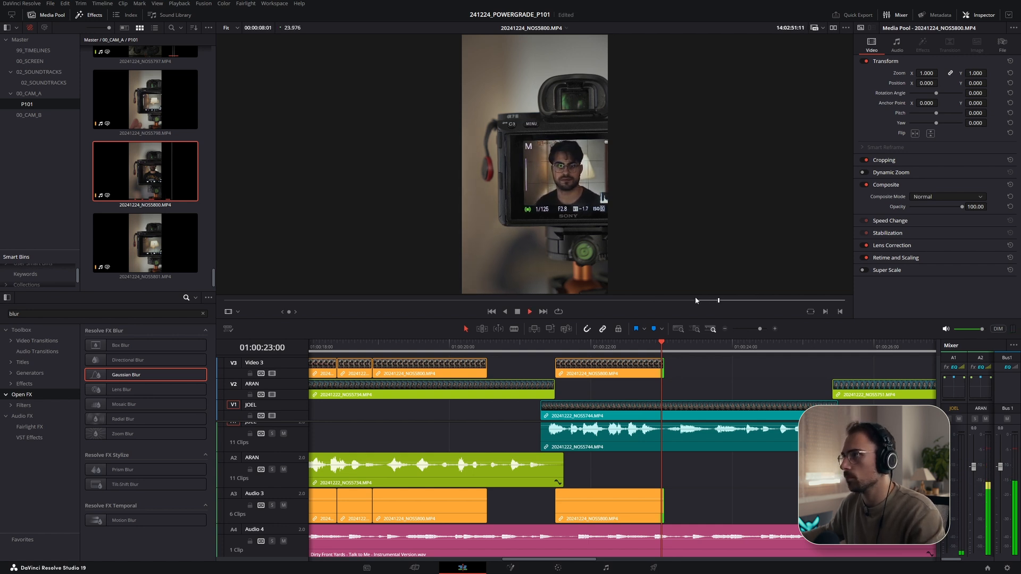
drag(662, 367, 742, 371)
key(space)
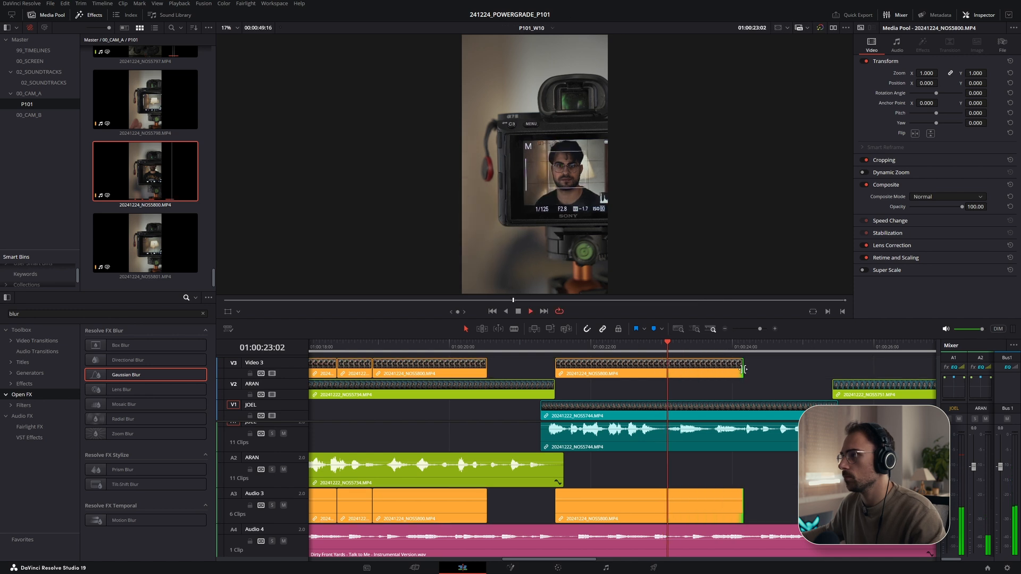
key(space)
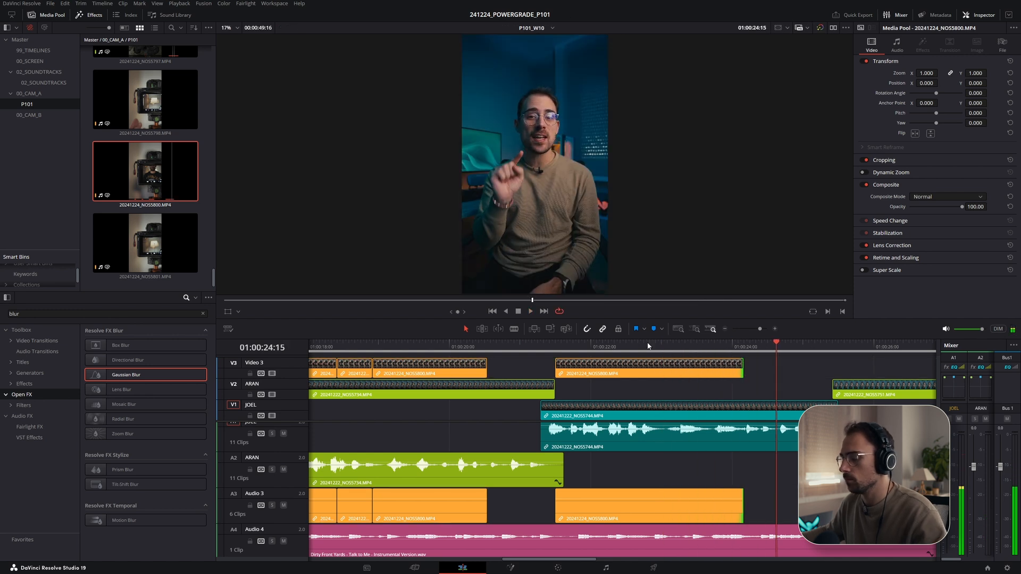
key(ctrl+z)
click(649, 347)
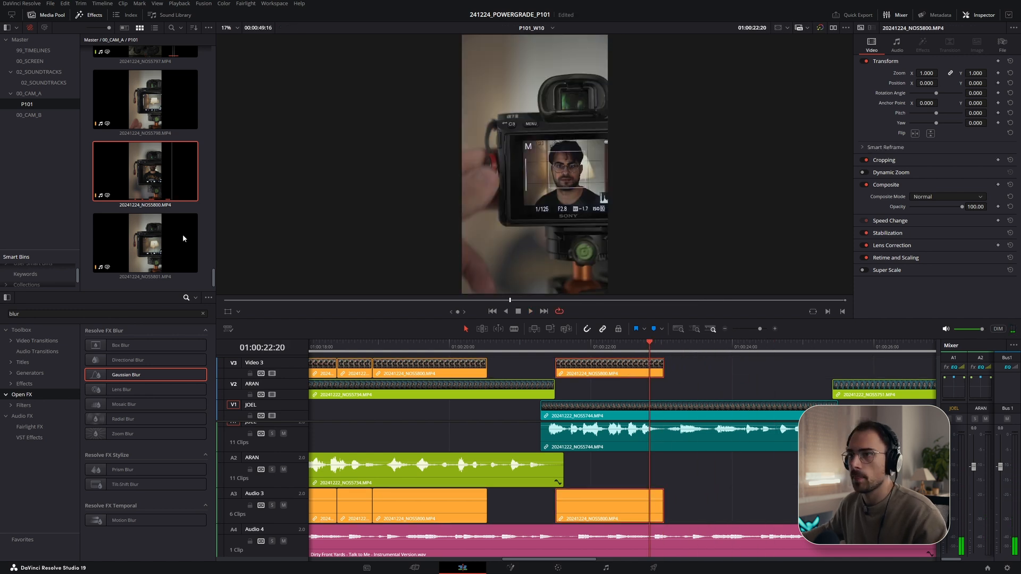
- Mark an in and out range on NOS5800 and place it on Video 3 next to the previous segment
double_click(162, 197)
click(744, 301)
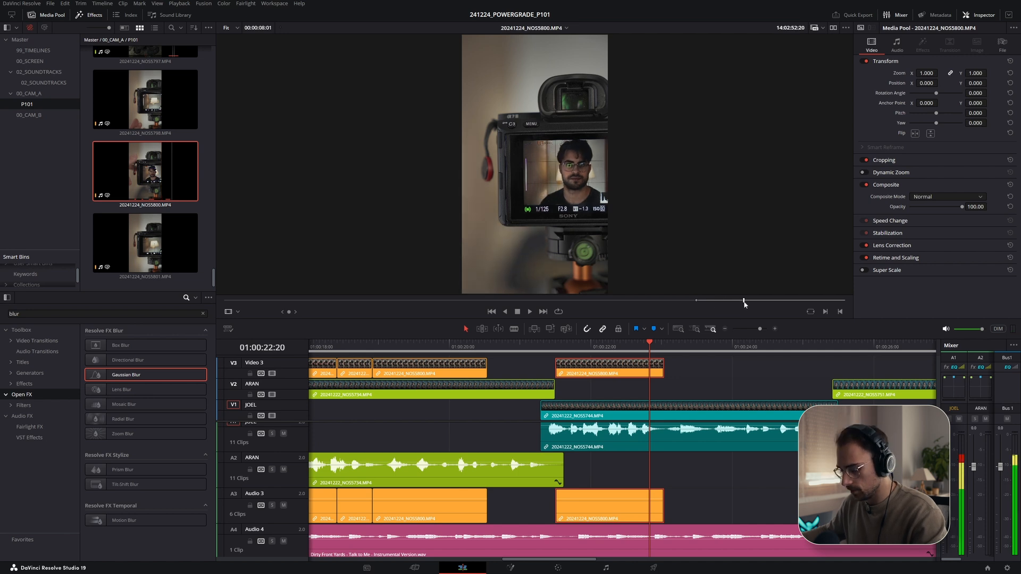
key(i)
key(space)
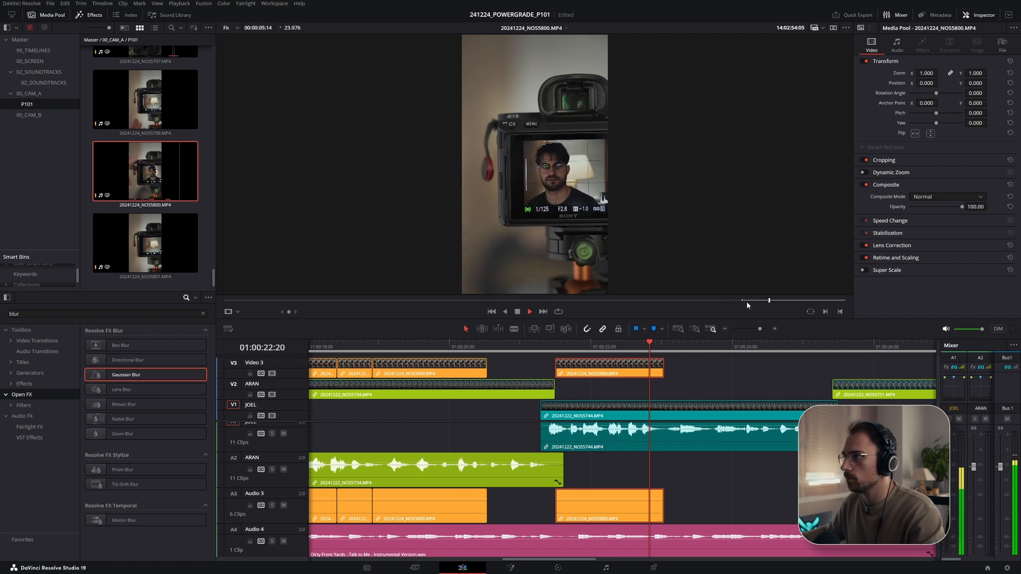
key(o)
key(space)
drag(170, 186, 665, 366)
- Trim the two adjacent NOS5800 segments on Video 3 and play them back
click(540, 345)
key(space)
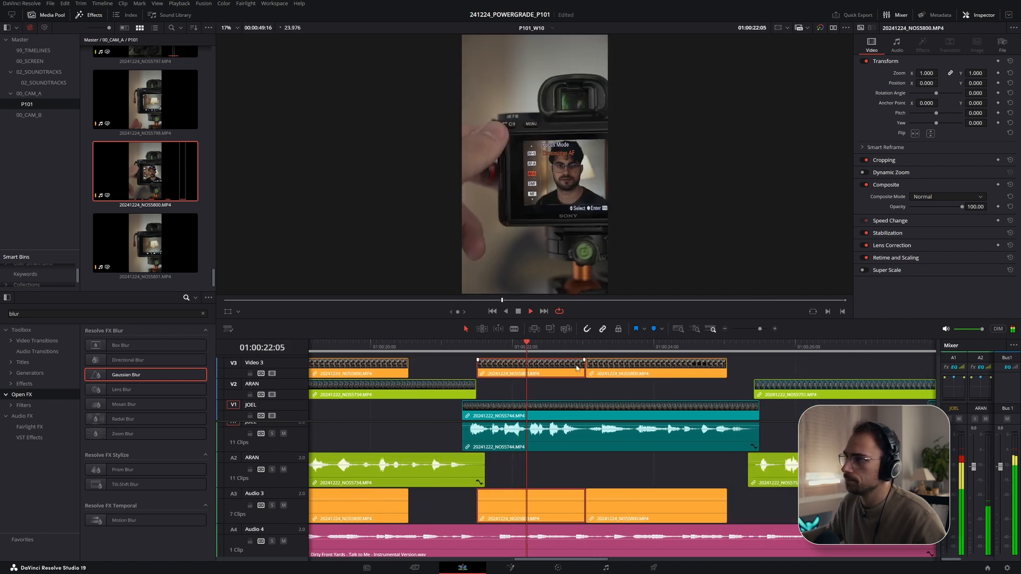
drag(480, 365, 501, 366)
drag(508, 366, 488, 367)
click(464, 348)
key(space)
key(space)
drag(624, 370, 583, 370)
click(529, 345)
key(space)
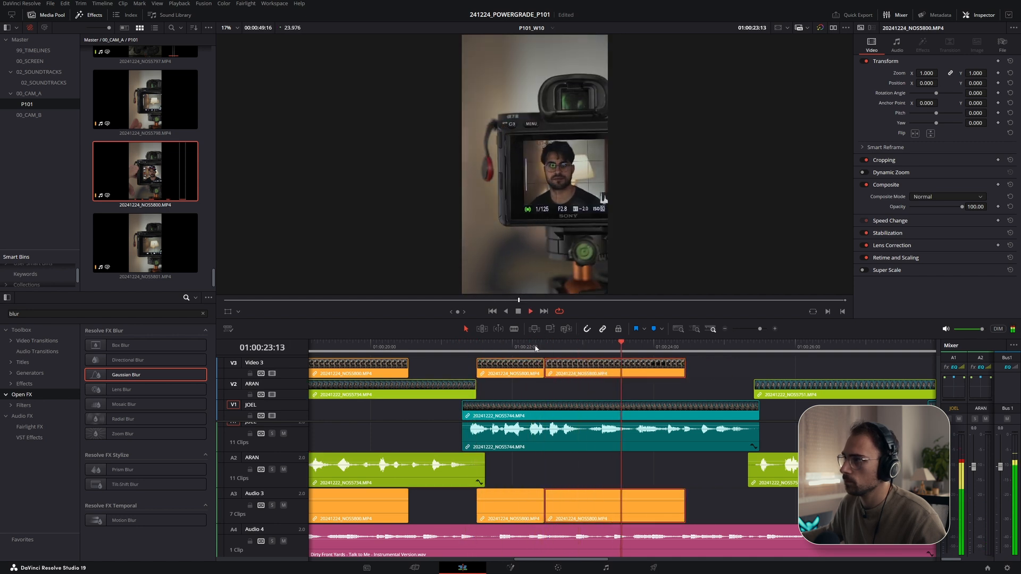
key(space)
- Adjust the end of the last NOS5800 segment on Video 3 while reviewing playback
drag(684, 371, 711, 371)
key(space)
scroll(654, 371, right, 5)
drag(560, 366, 600, 366)
drag(505, 347, 491, 347)
key(space)
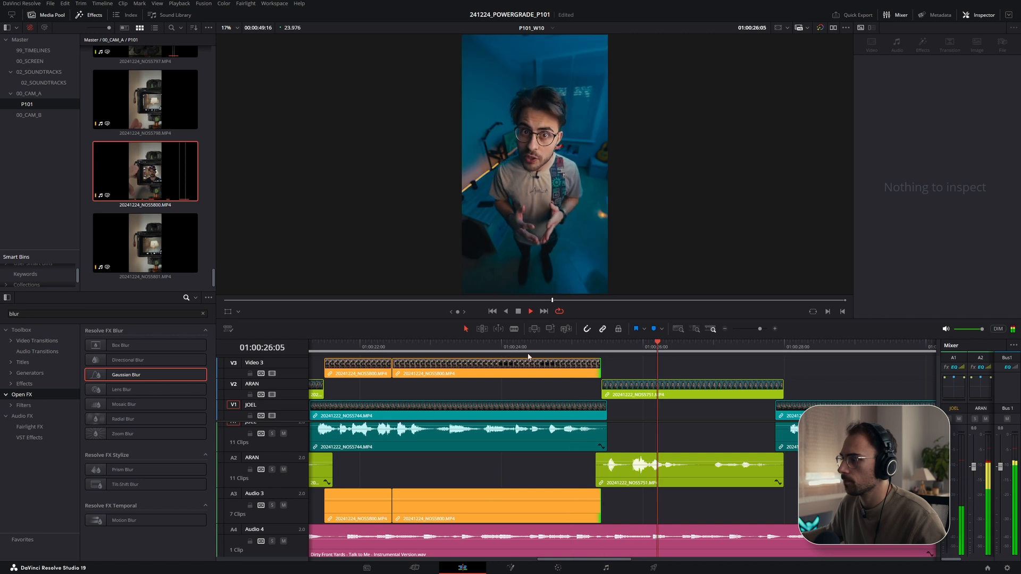
drag(600, 370, 550, 370)
- Open the 00_CAM_A bin, select clip NOS5761 and mark an in and out range in the source viewer
click(481, 348)
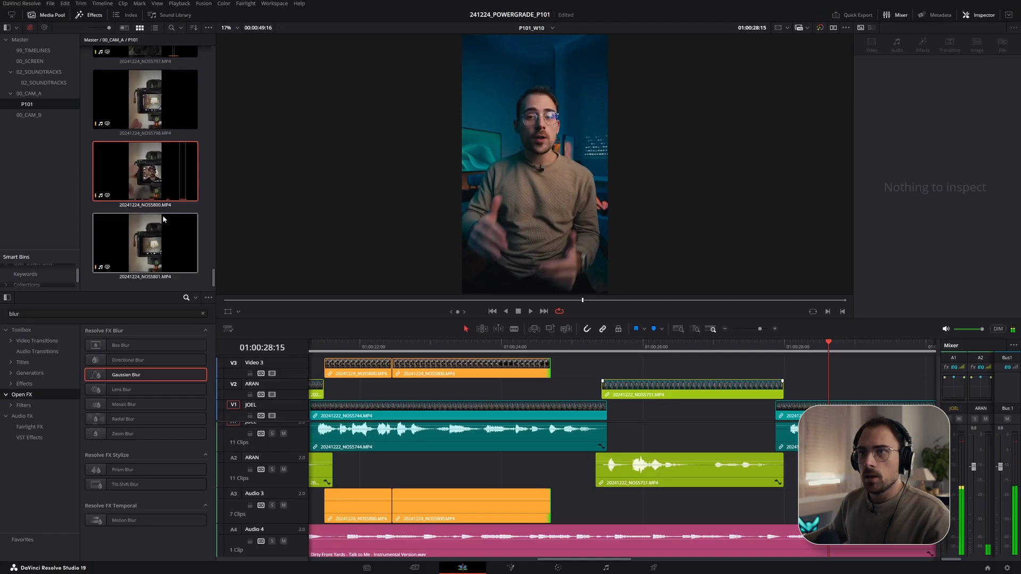
click(44, 93)
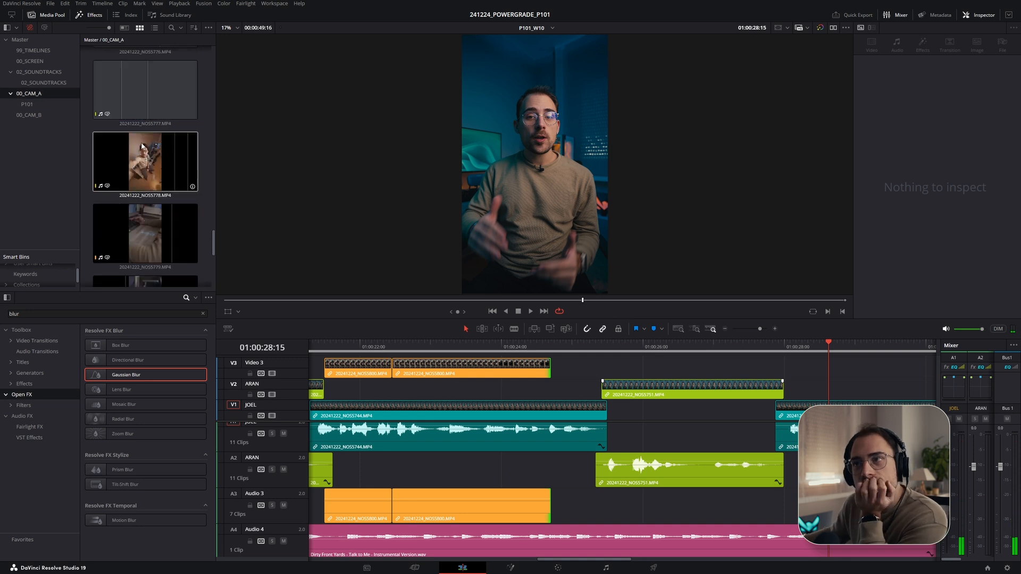
scroll(215, 112, up, 10)
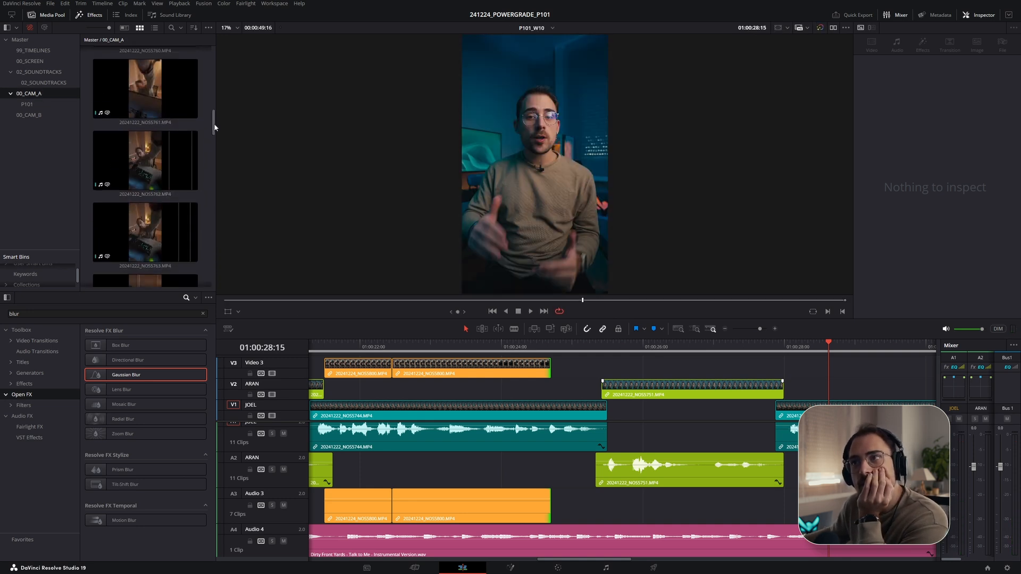
drag(215, 108, 222, 129)
click(128, 103)
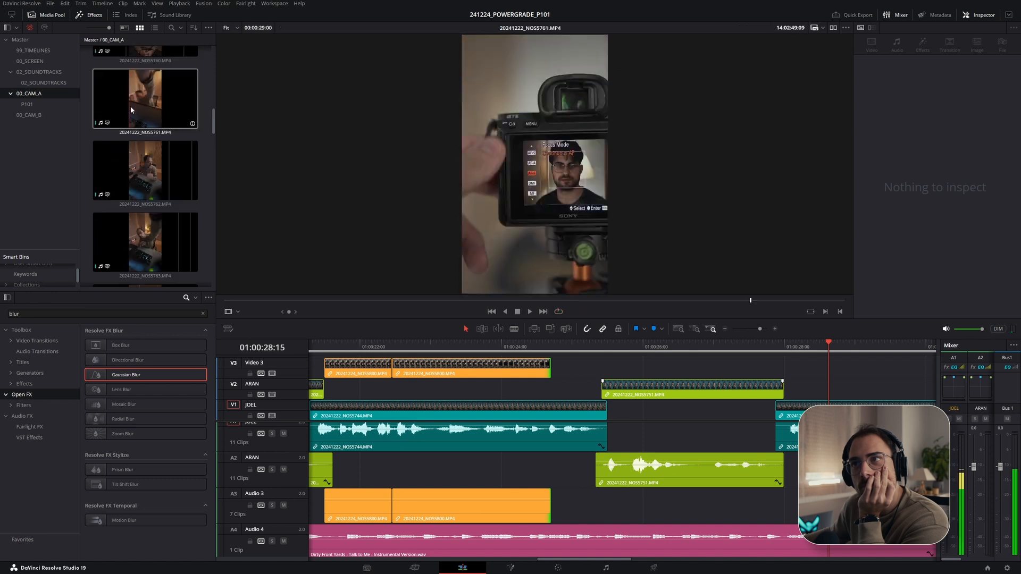
drag(370, 305, 601, 315)
key(i)
key(space)
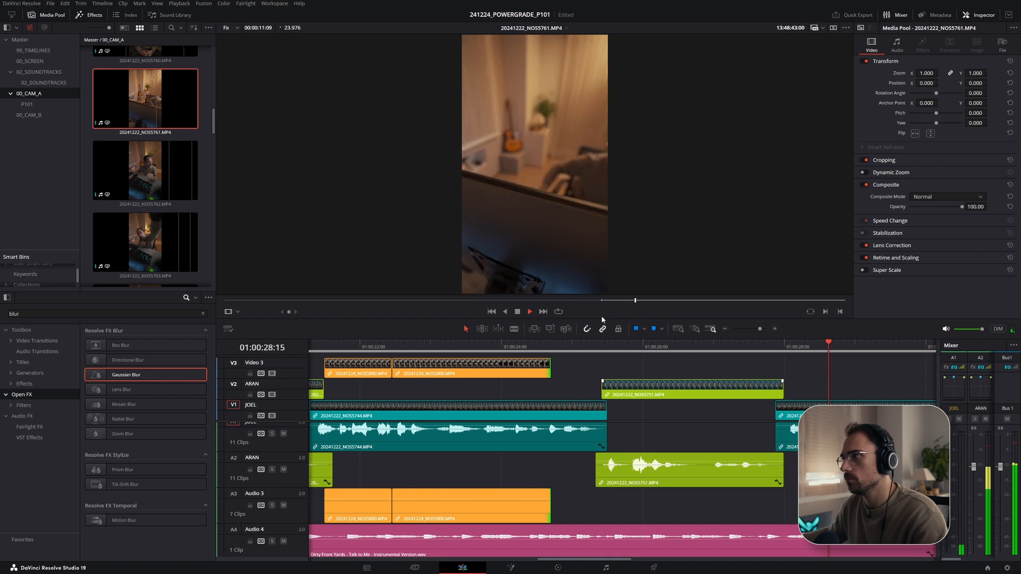
key(o)
key(i)
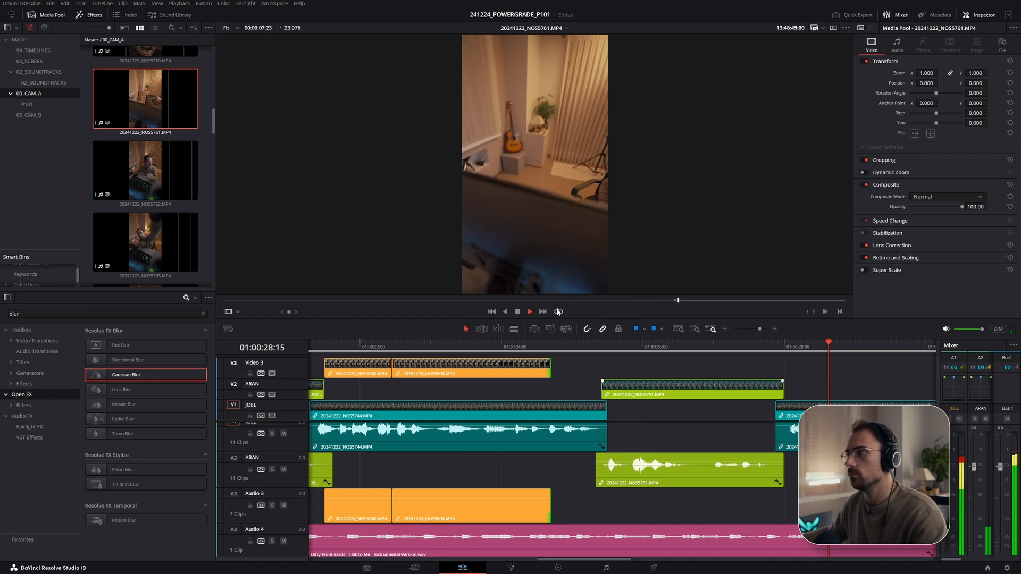
key(o)
key(space)
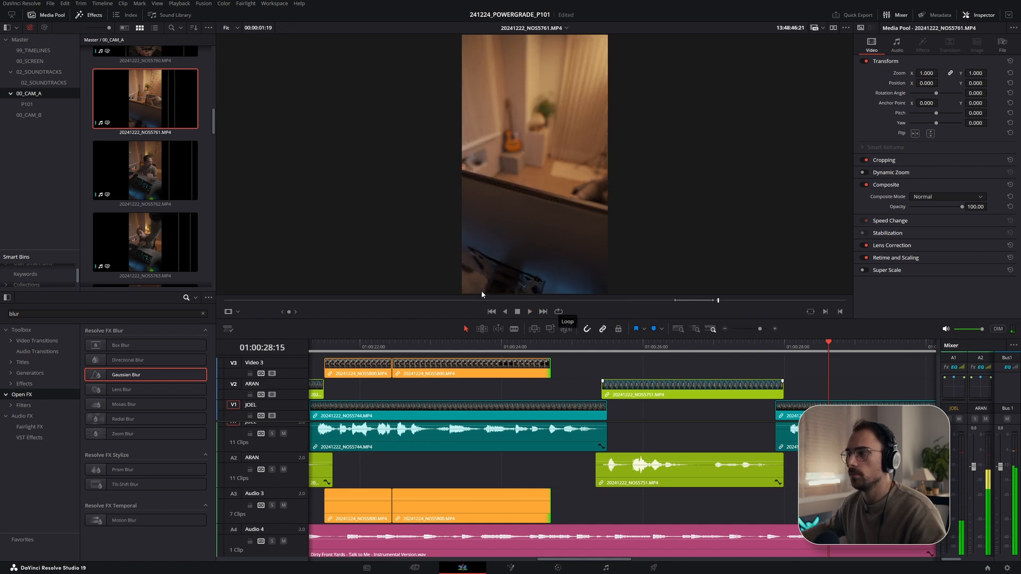
- Place the marked NOS5761 range on Video 3 at about 01:00:28 and nudge it slightly earlier
drag(175, 115, 790, 374)
right_click(812, 373)
mouse_move(844, 253)
click(978, 273)
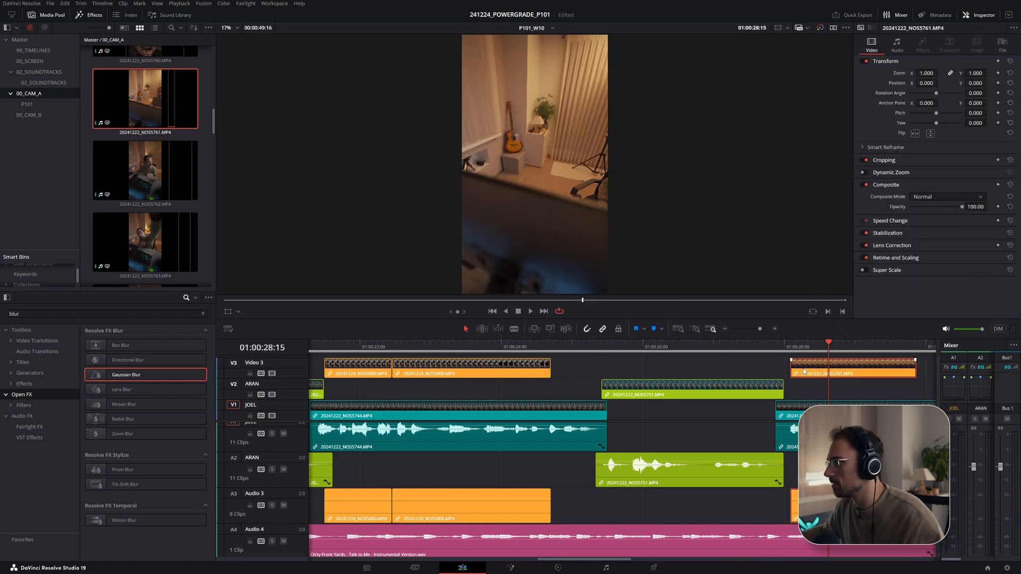
drag(802, 371, 797, 371)
- Play back the section around the NOS5761 segment and move the segment later on Video 3
scroll(607, 385, right, 4)
click(531, 347)
key(space)
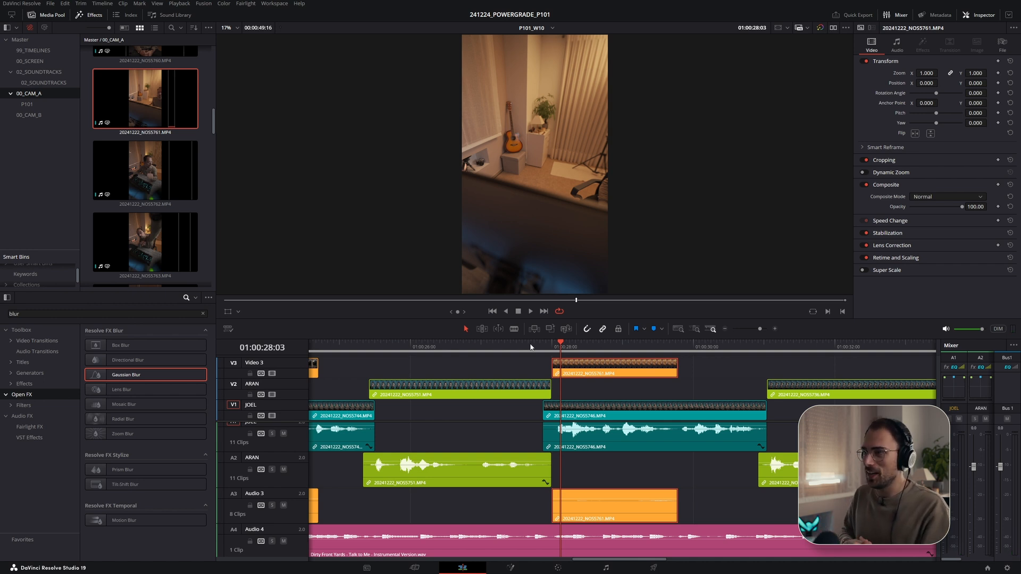
click(531, 347)
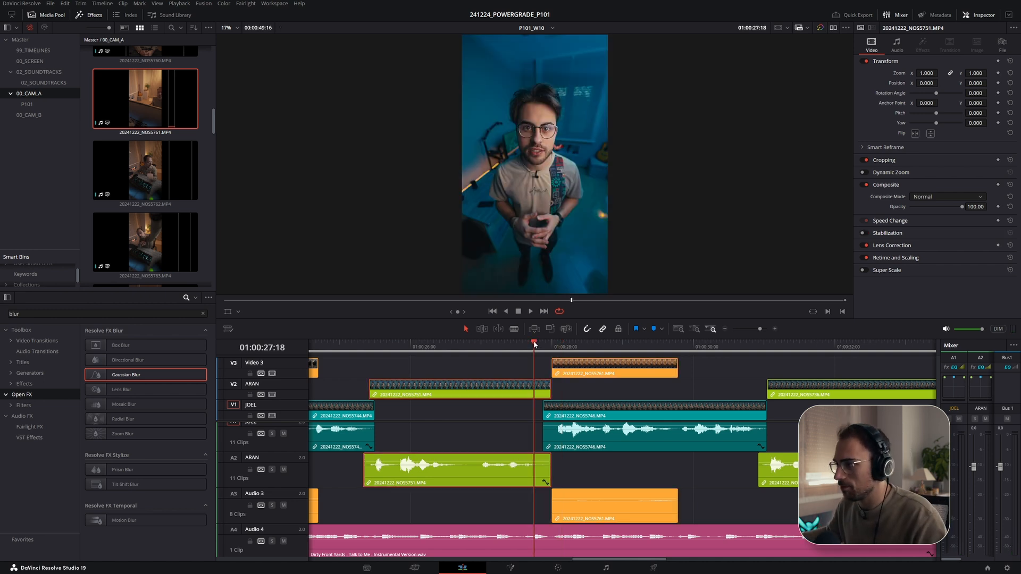
key(space)
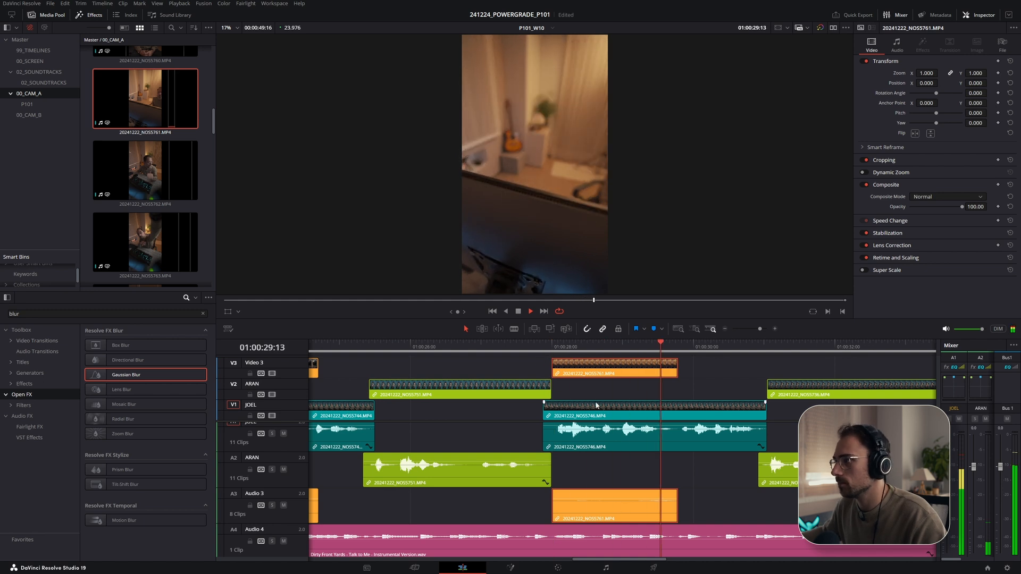
drag(554, 367, 627, 364)
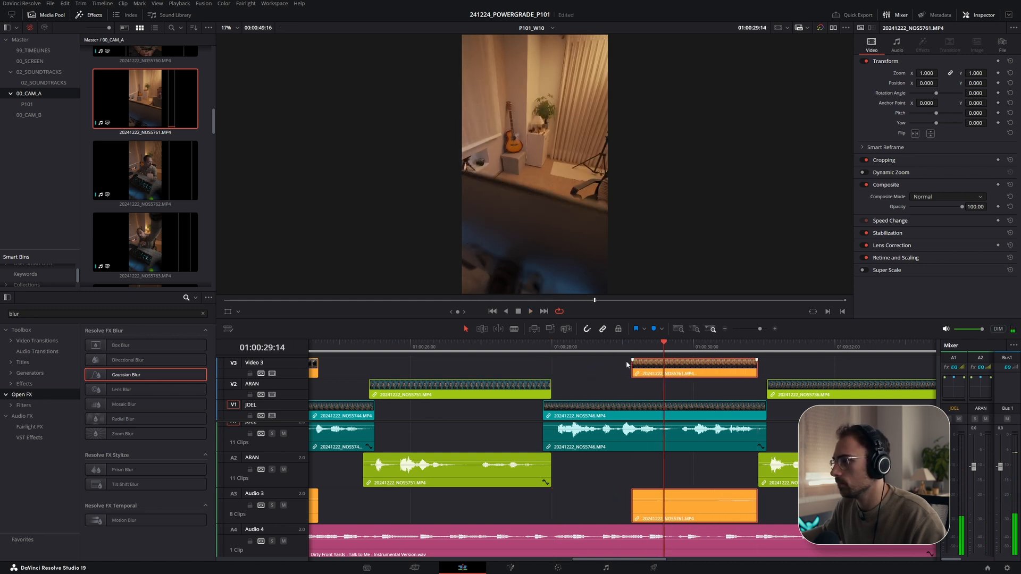
- Reposition the NOS5761 segment on Video 3 to about 01:00:29 and shorten its end
click(527, 346)
key(space)
scroll(436, 366, right, 5)
scroll(414, 371, right, 3)
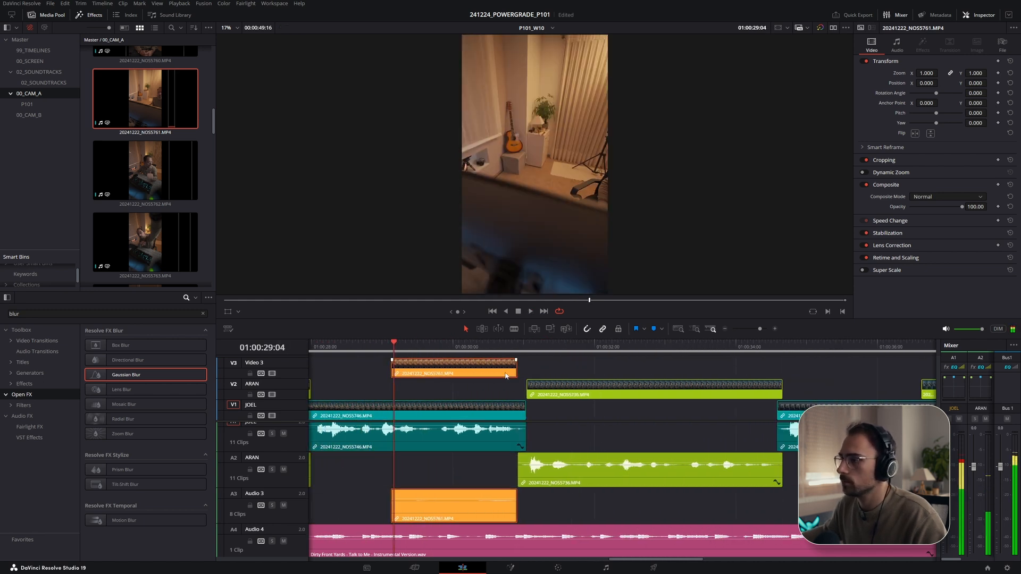
drag(506, 376, 549, 376)
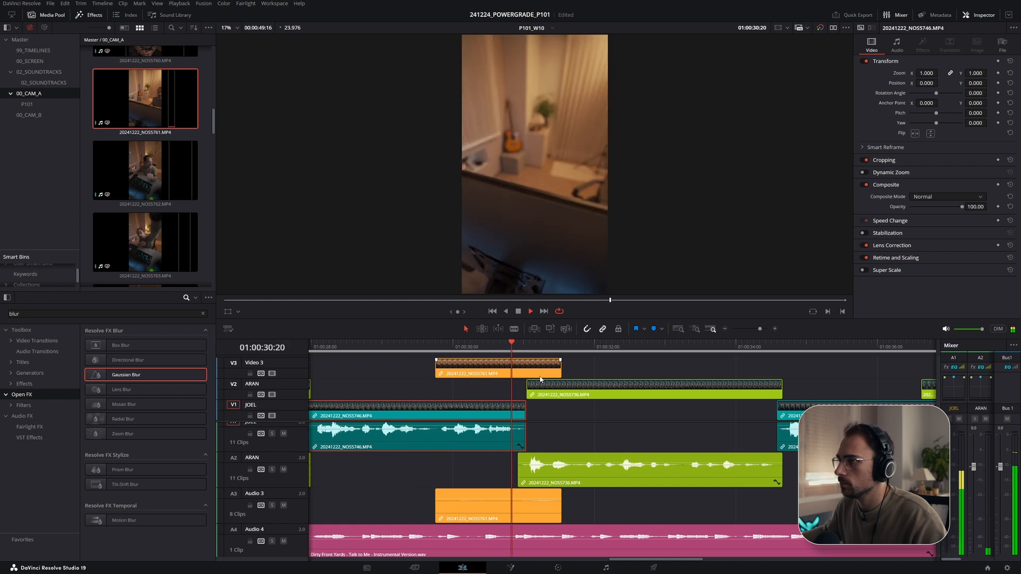
key(space)
drag(560, 370, 540, 371)
drag(479, 369, 464, 369)
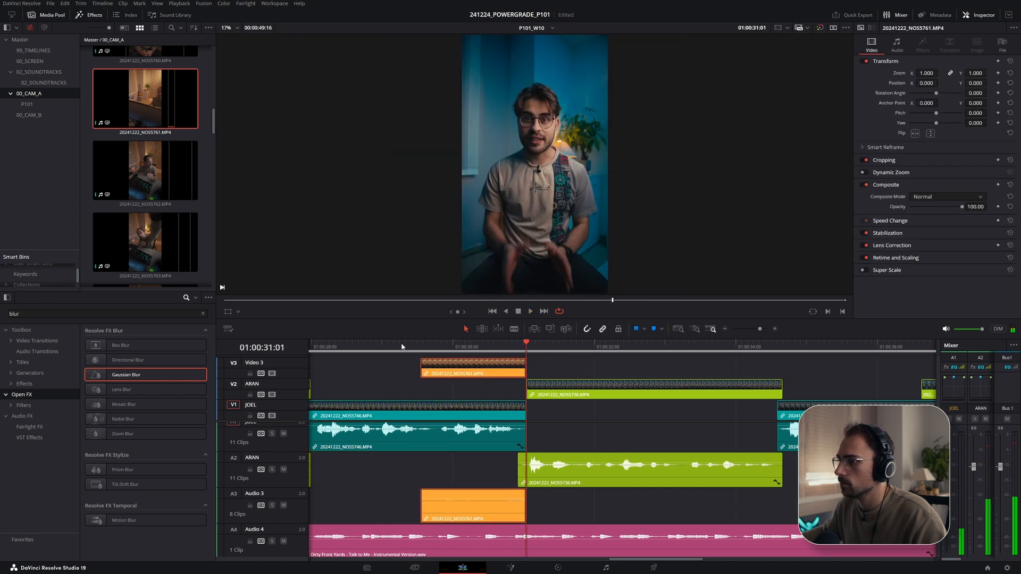
- Play back the cut and shift the NOS5761 segment slightly earlier on Video 3
click(402, 346)
key(space)
- Extend the end of the NOS5761 segment to meet the next cut on Video 1 and review playback
key(space)
drag(451, 372, 433, 374)
click(394, 346)
key(space)
key(space)
click(385, 347)
key(space)
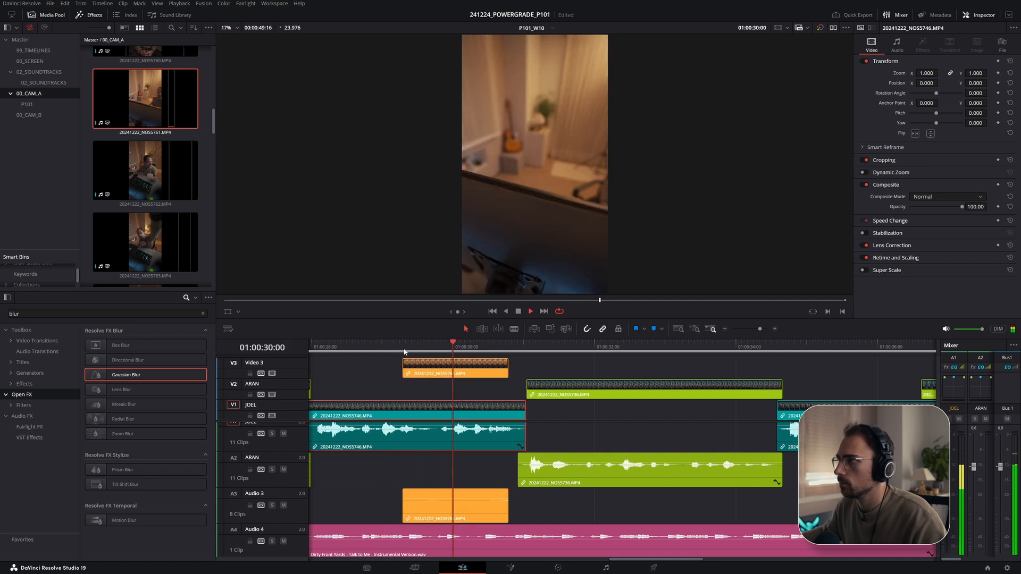
key(space)
drag(509, 374, 525, 373)
key(space)
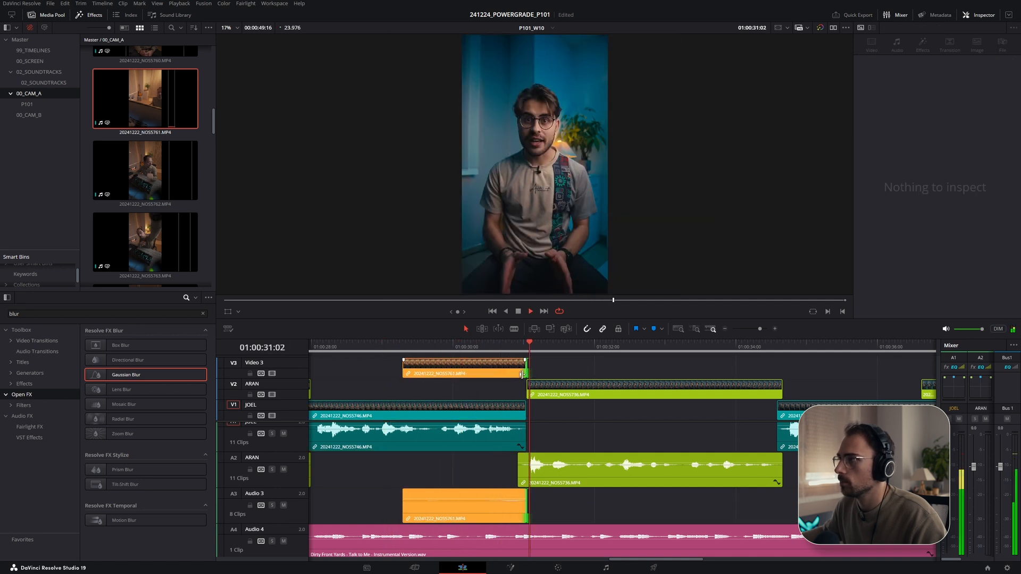
key(space)
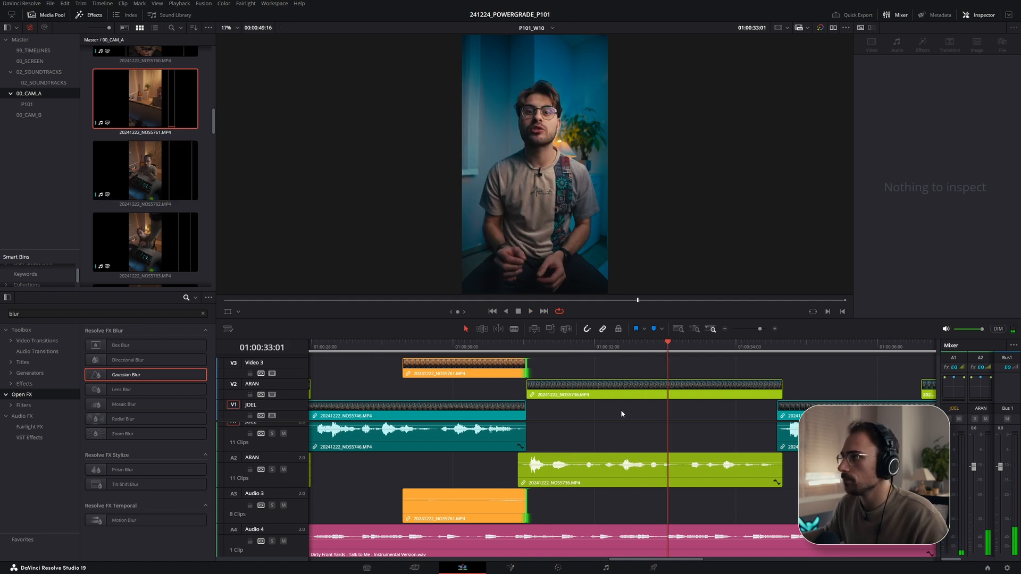
key(space)
key(space)
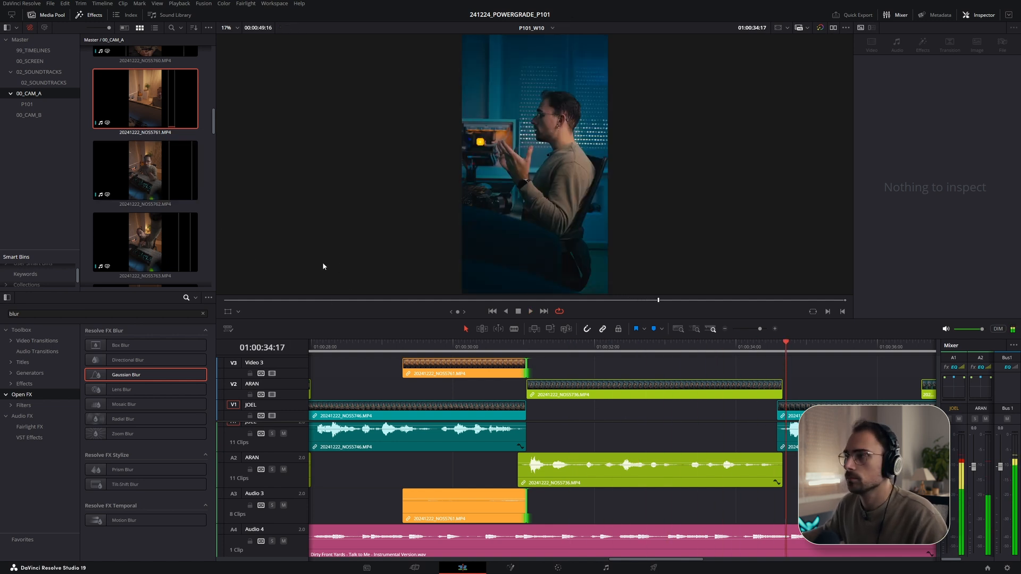
key(space)
key(space)
- Open the P101 bin, select clip NOS5801 and place a short portion on Video 3 at about 01:00:31
scroll(123, 144, down, 10)
click(26, 104)
scroll(143, 170, down, 10)
click(143, 254)
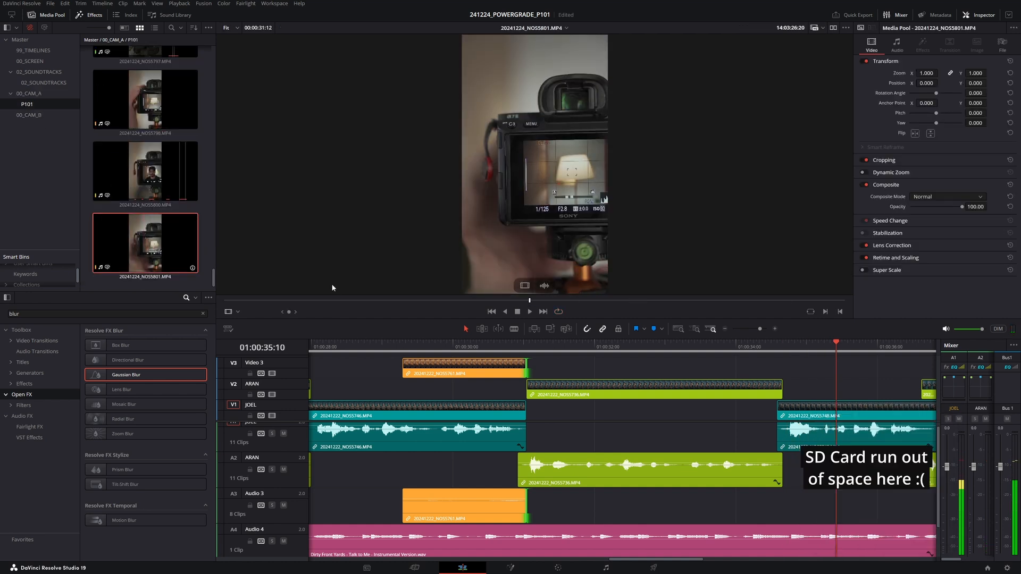
click(290, 300)
drag(316, 303, 314, 303)
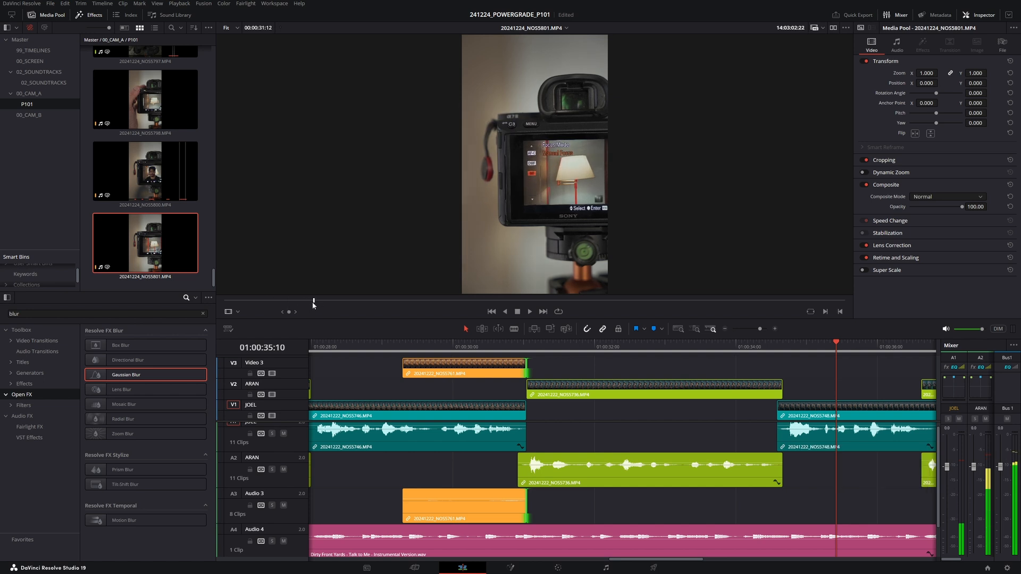
key(space)
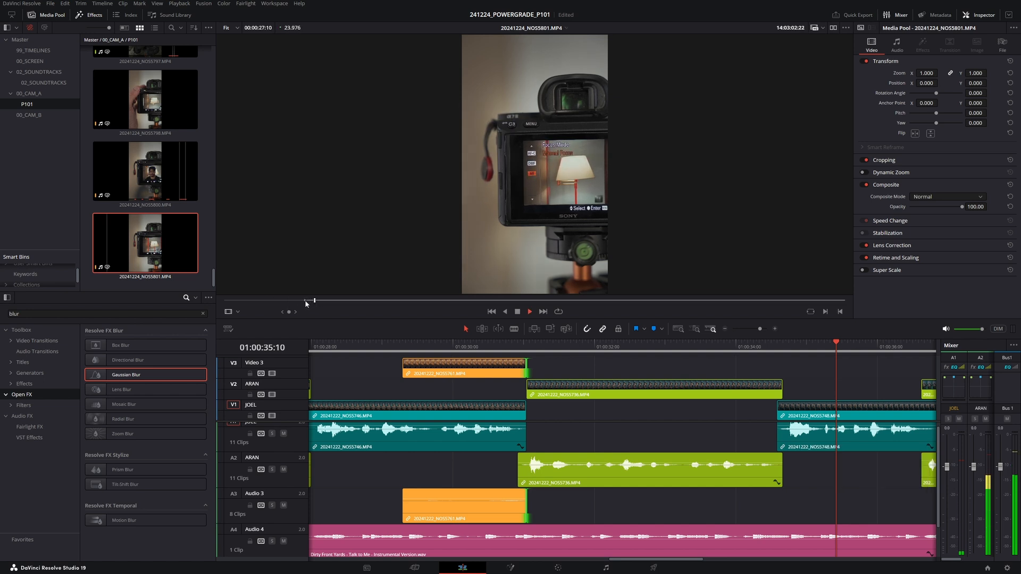
drag(230, 250, 592, 365)
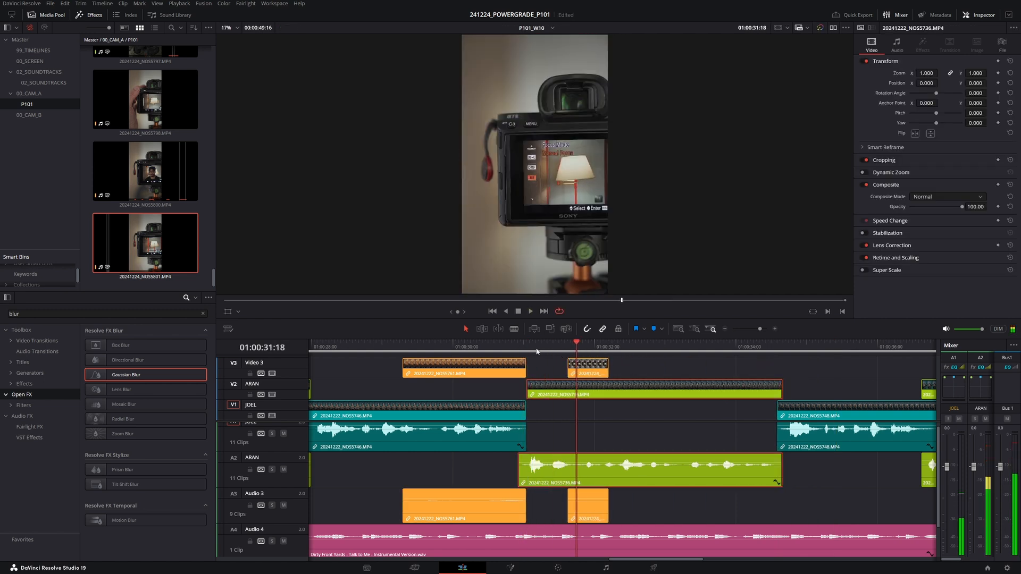
- Mark a new in point on NOS5801 and place it on Video 3 right after the previous NOS5801 segment
click(180, 274)
drag(357, 300, 506, 308)
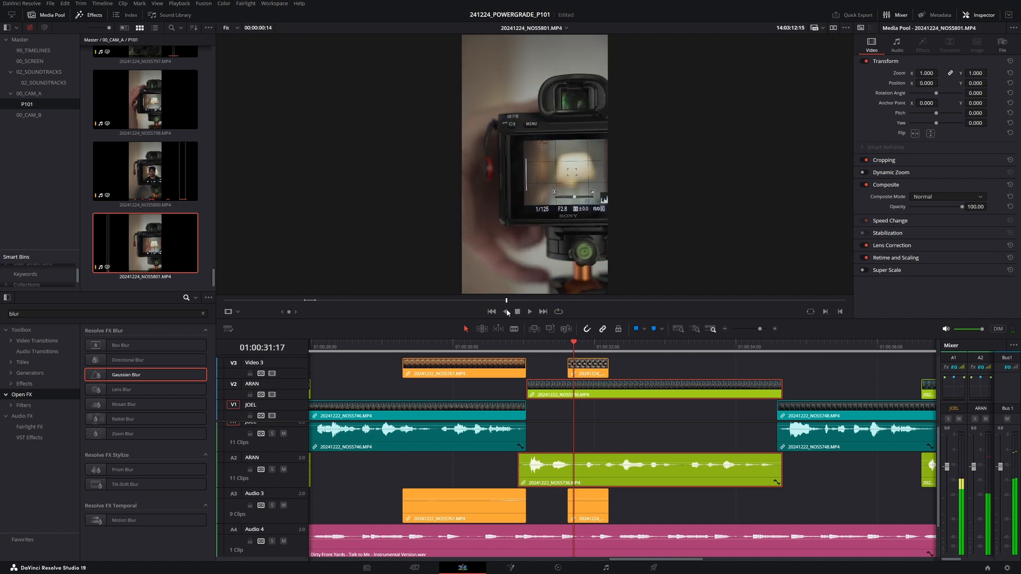
key(i)
key(space)
click(771, 304)
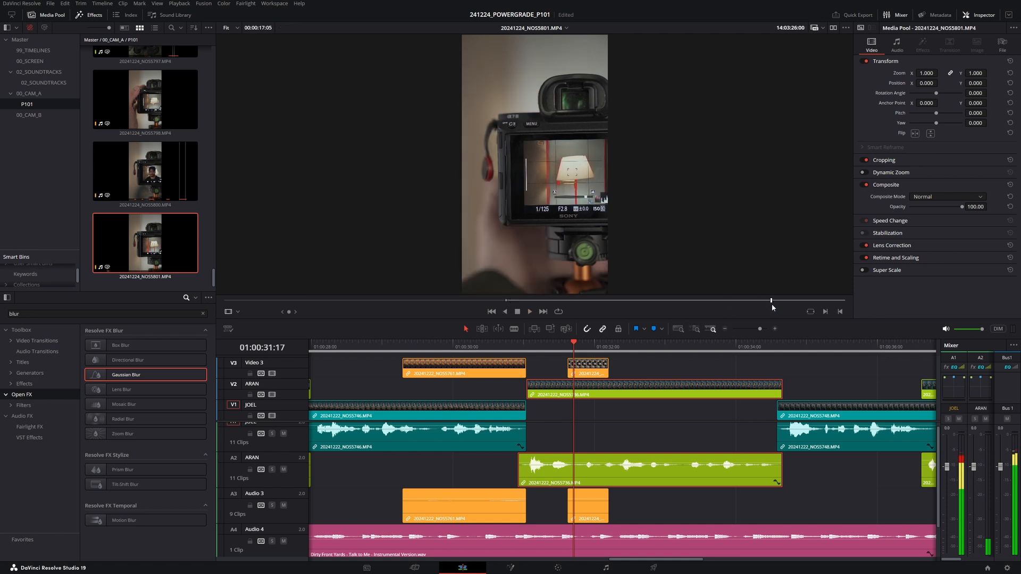
click(710, 302)
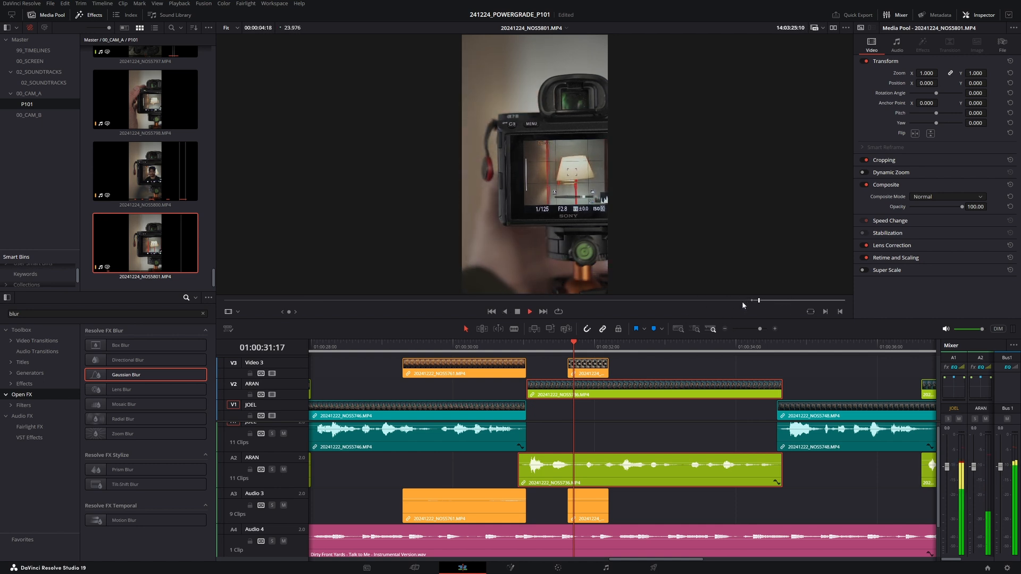
key(i)
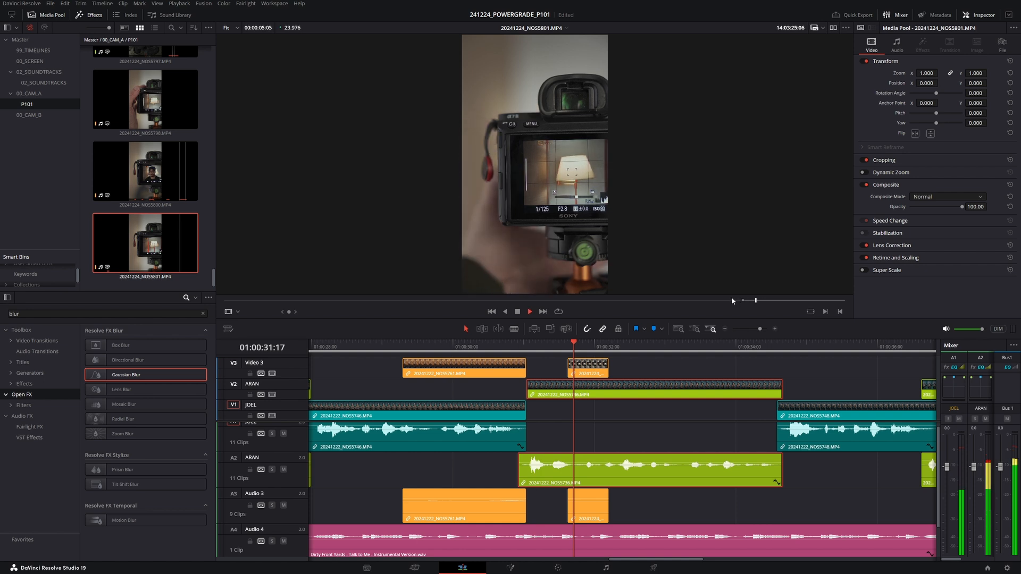
drag(332, 281, 632, 369)
- Play back and extend the end of the second NOS5801 segment on Video 3
click(535, 349)
key(space)
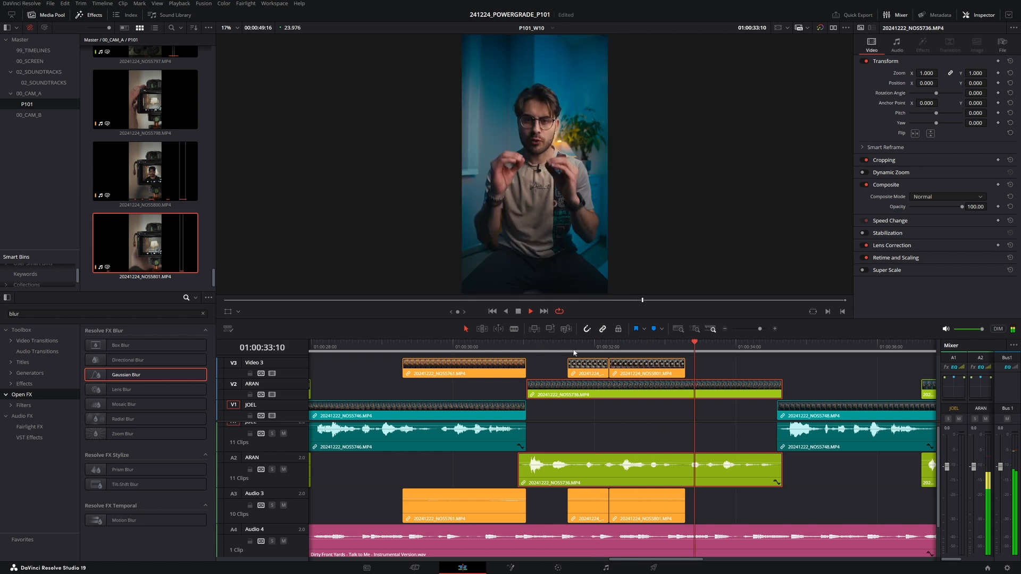
key(space)
drag(684, 368, 697, 368)
click(641, 350)
key(space)
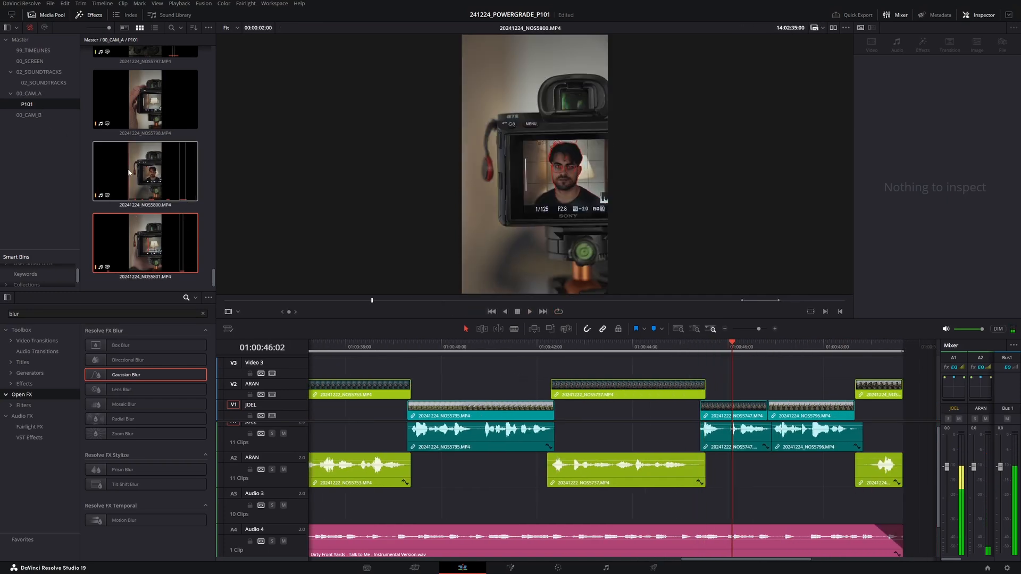
- Mark an in and out range on clip NOS5798 and place it on Video 2 at about 01:00:46
click(140, 110)
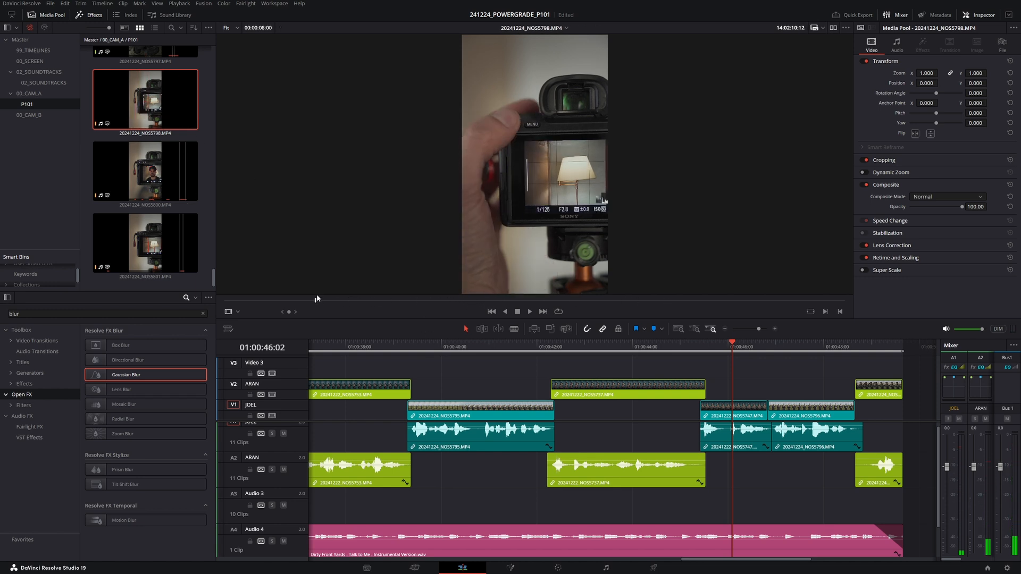
key(i)
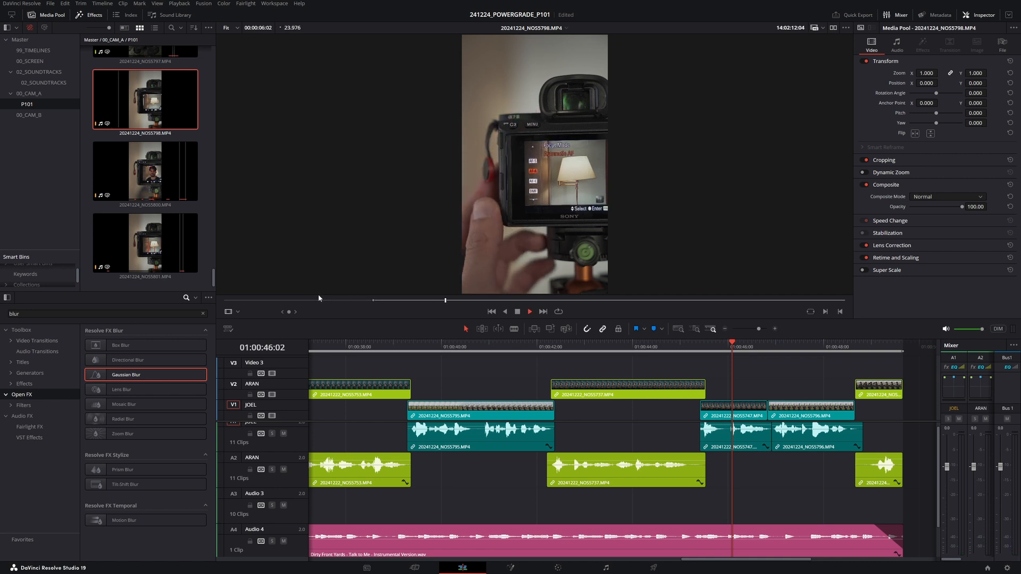
key(o)
key(space)
drag(145, 110, 563, 360)
- Shorten the NOS5798 segment on Video 2 while reviewing playback, then return to the timeline start
click(697, 347)
key(space)
key(space)
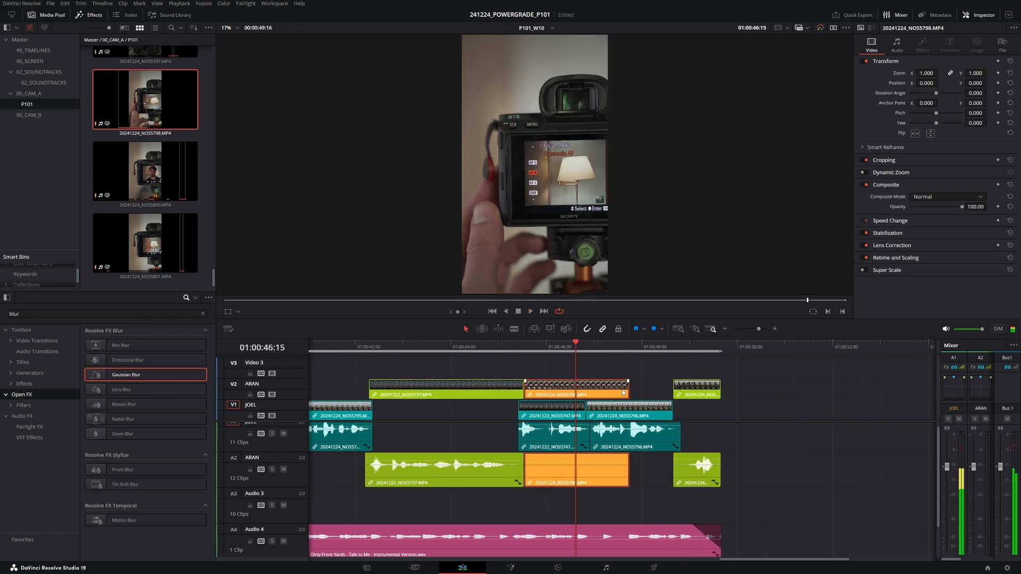
drag(530, 392, 560, 392)
key(space)
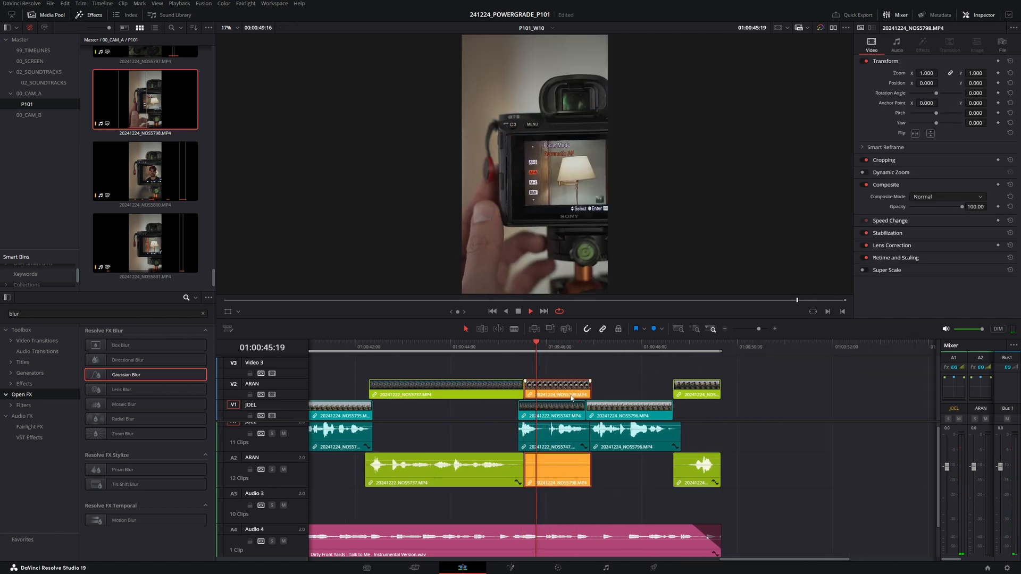
key(space)
drag(588, 389, 585, 389)
key(space)
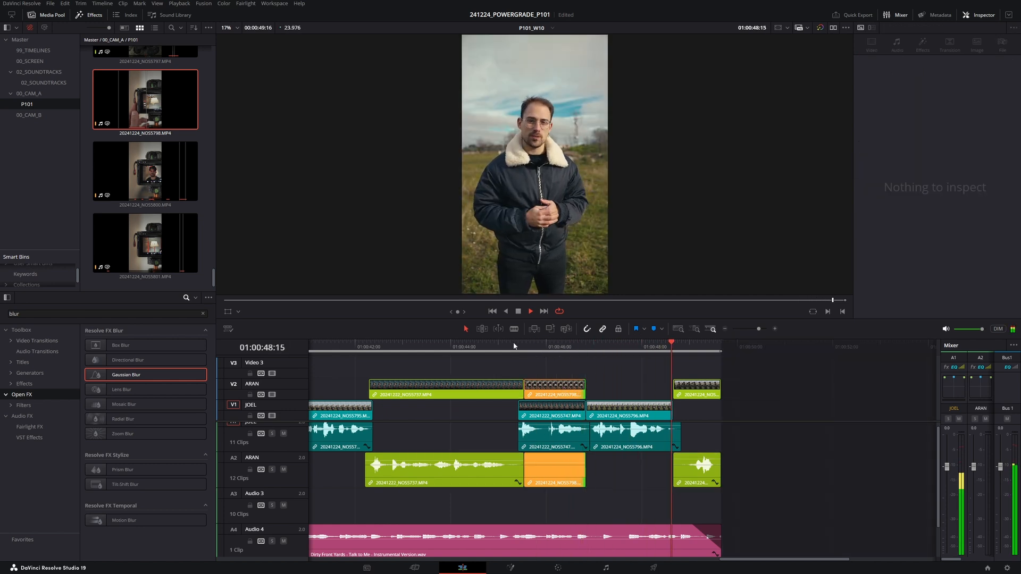
click(470, 346)
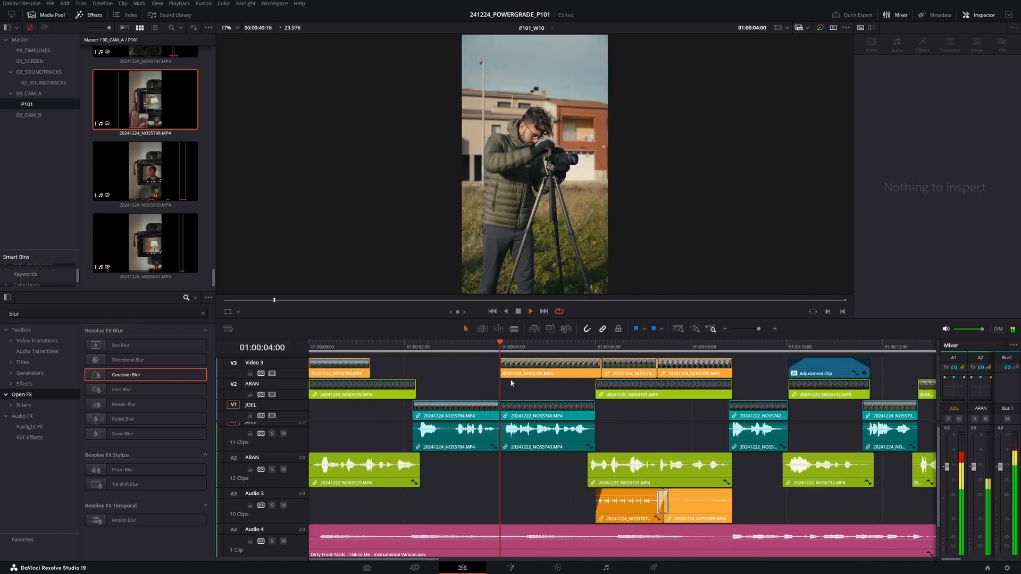
- Open the Color page and copy clip 13's grade onto the new B-roll clip 15 at 14:00:19:12
click(570, 569)
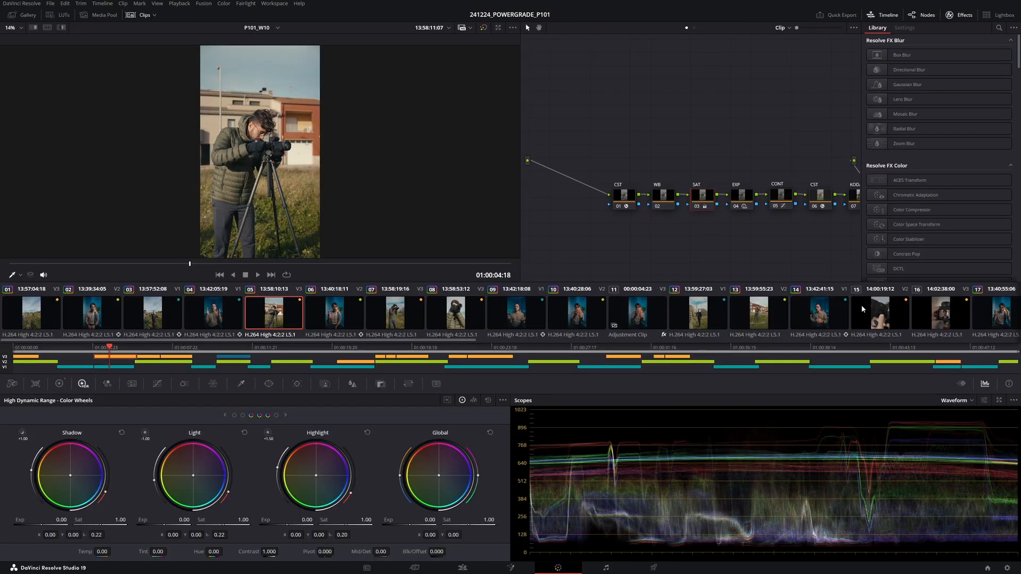
click(882, 317)
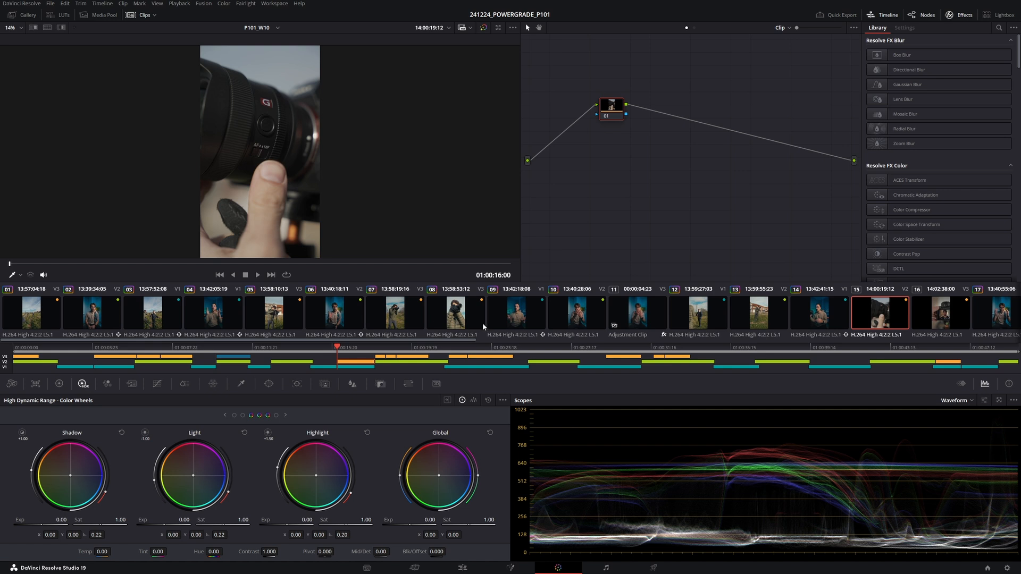
middle_click(768, 318)
- Apply clip 15's grade to the ungraded clip 16 at 14:02:38:00
scroll(581, 296, down, 6)
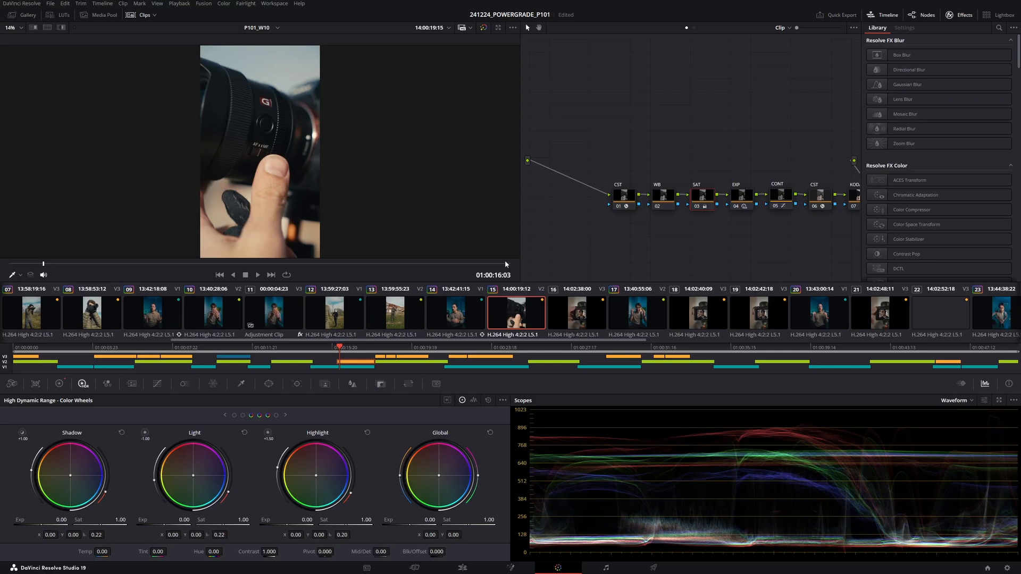
click(576, 318)
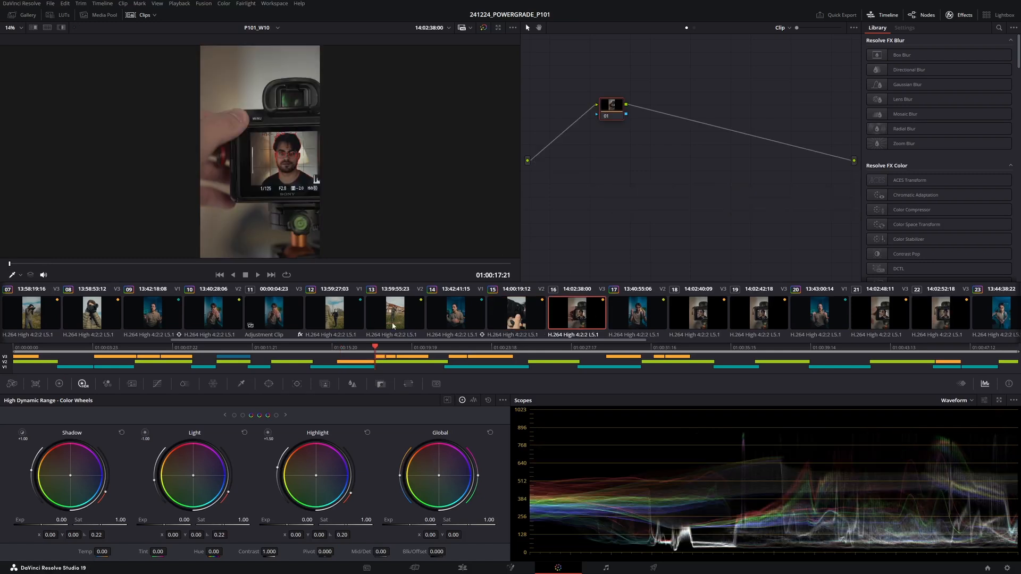
middle_click(494, 322)
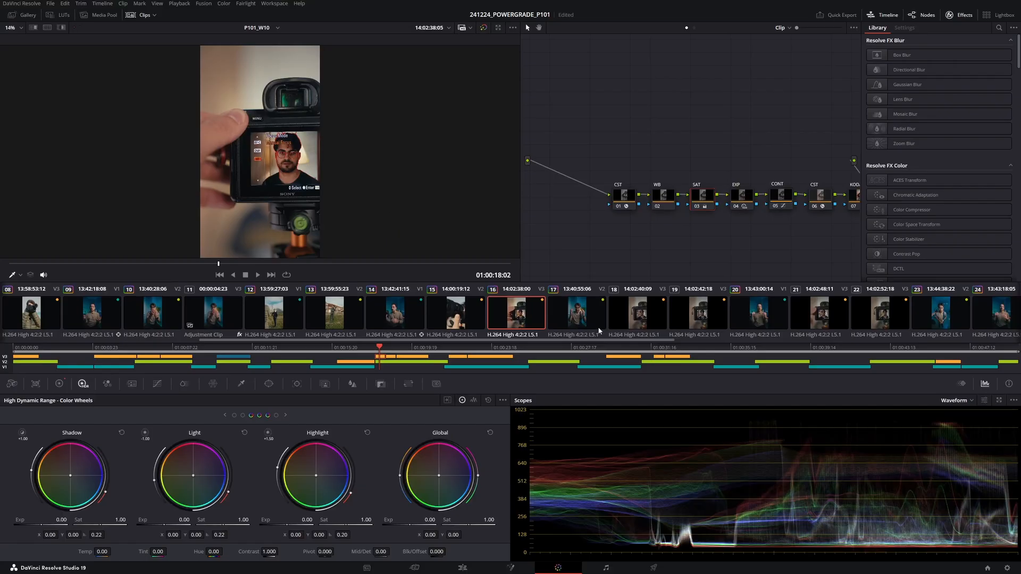
- Step through clips 18 to 28 in the thumbnail strip to check which shots still lack a grade
click(635, 322)
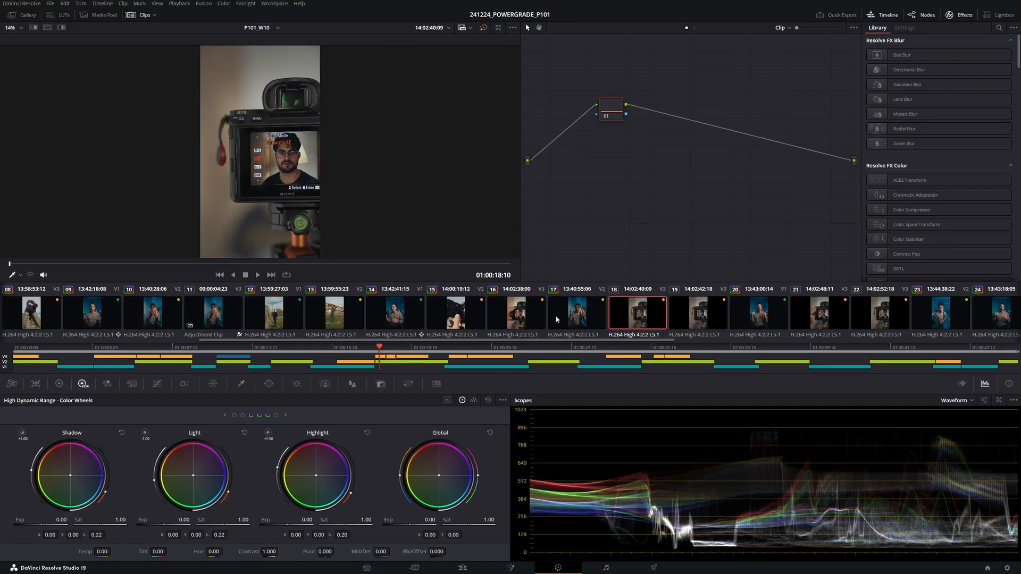
click(686, 320)
key(Down)
key(Down)
key(Down)
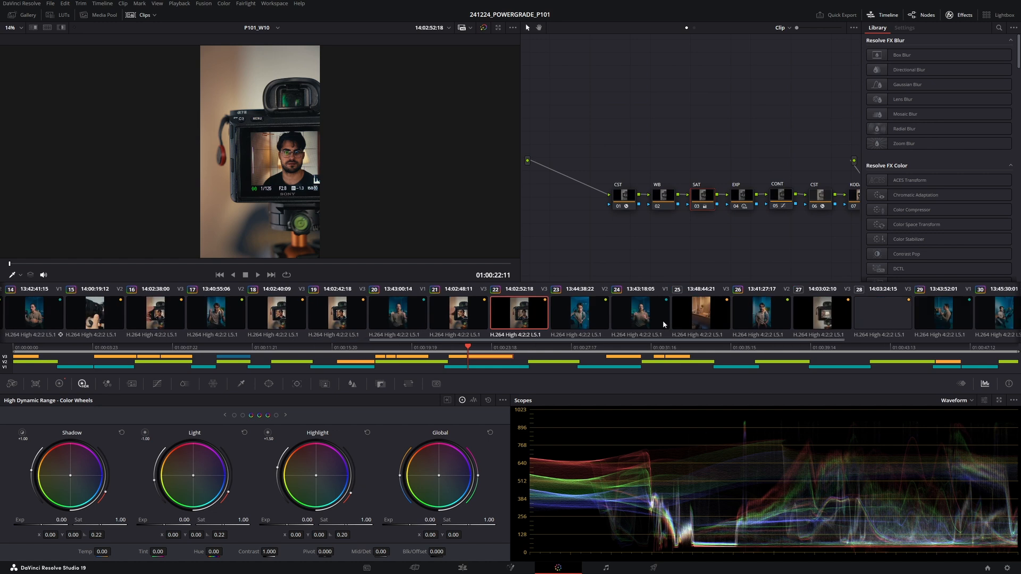
click(598, 311)
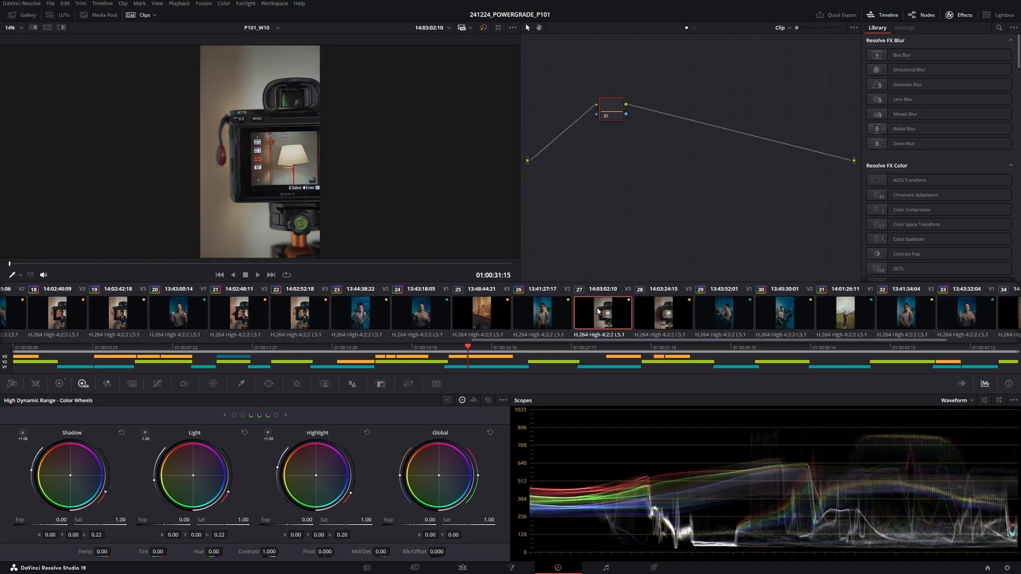
click(656, 322)
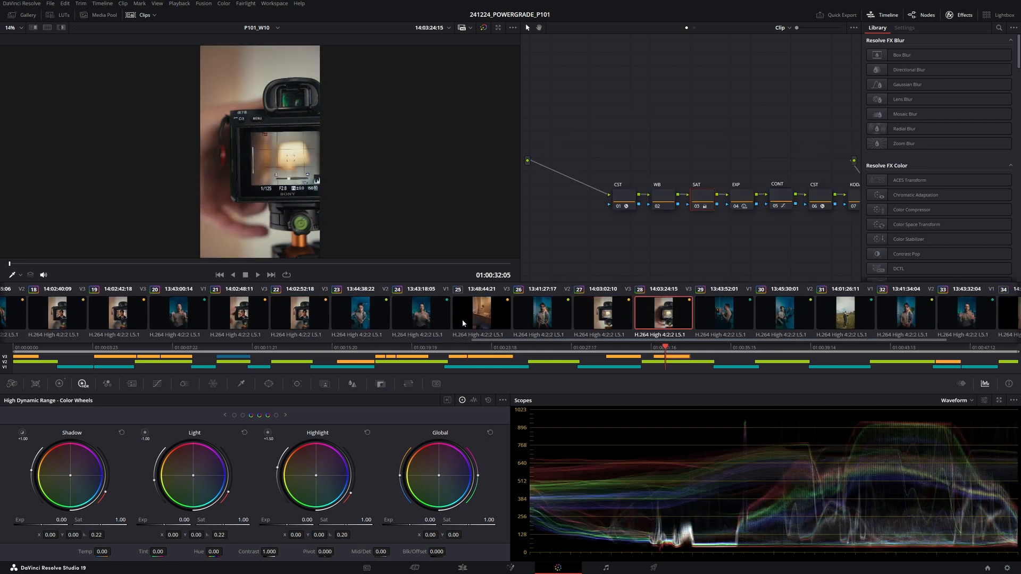
- Copy clip 14's grade onto clip 25 at 13:48:44:21 and shift its Offset wheel balance
click(465, 320)
scroll(260, 318, up, 5)
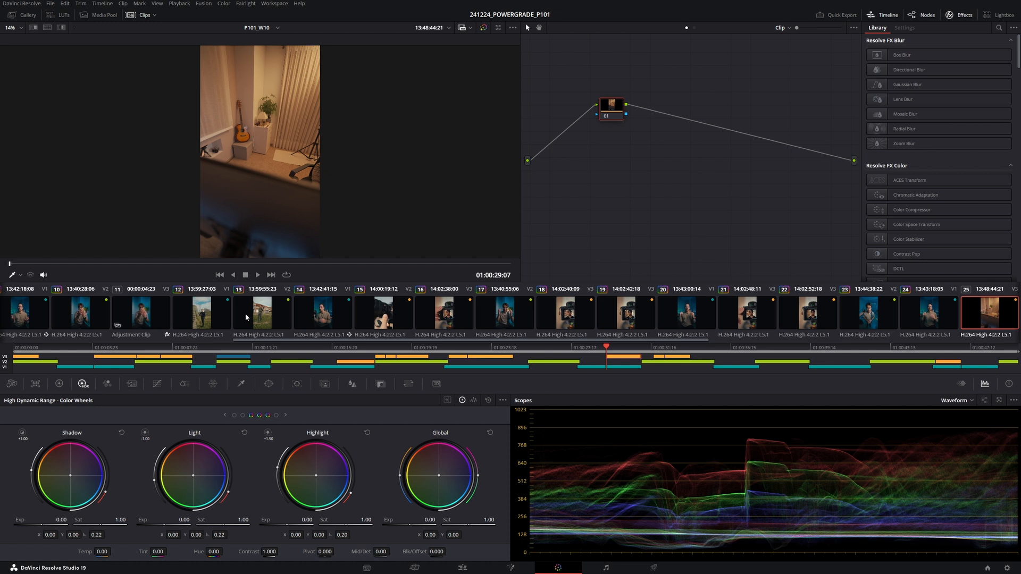
middle_click(331, 319)
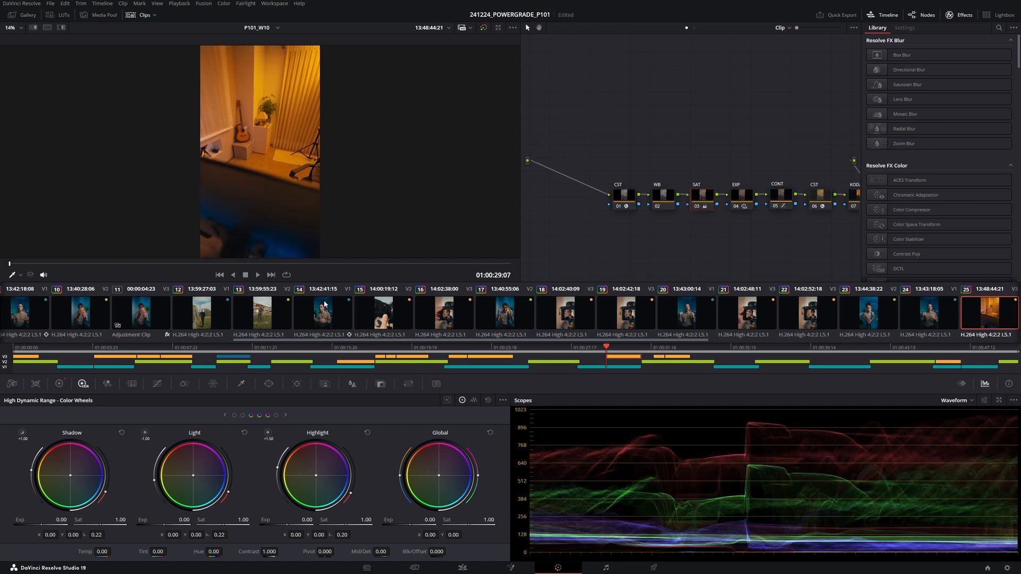
click(63, 383)
drag(438, 476, 452, 472)
- Compare clip 25 with clip 27, reset its Gamma wheel, and lower global exposure to -1.08 on the EXP node
scroll(729, 325, down, 5)
click(451, 320)
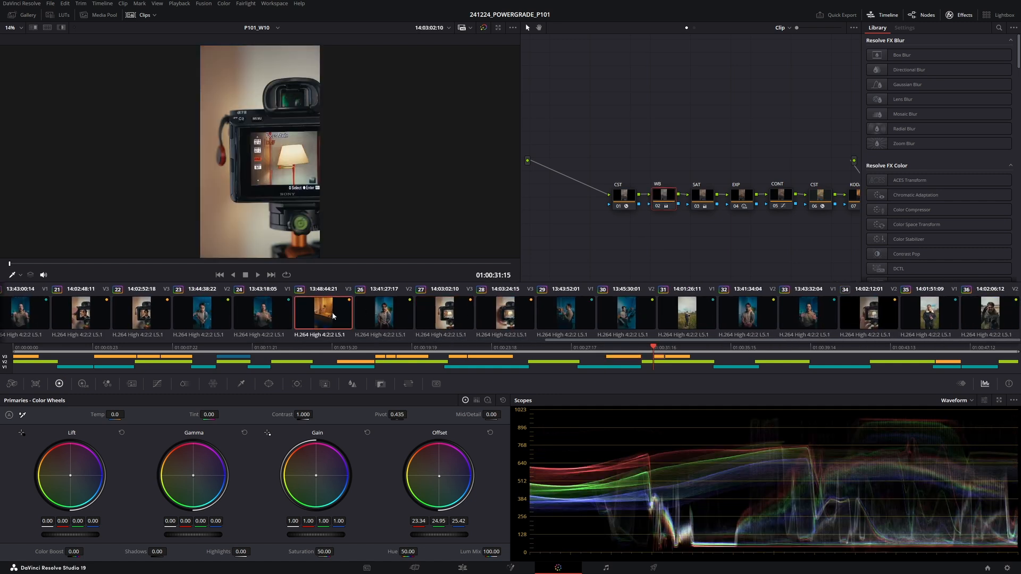
click(333, 316)
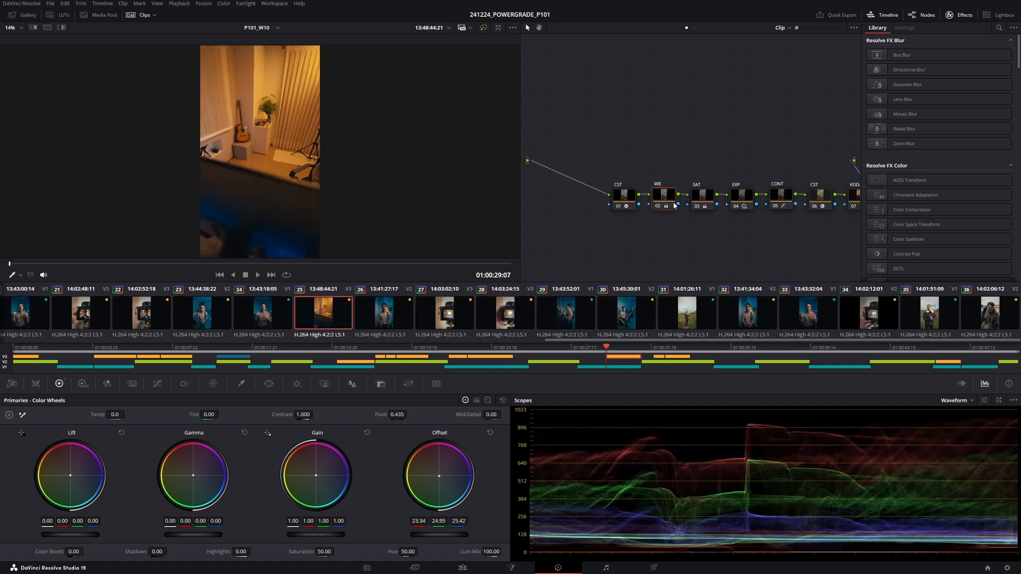
click(244, 433)
click(747, 198)
click(83, 383)
drag(431, 521, 411, 521)
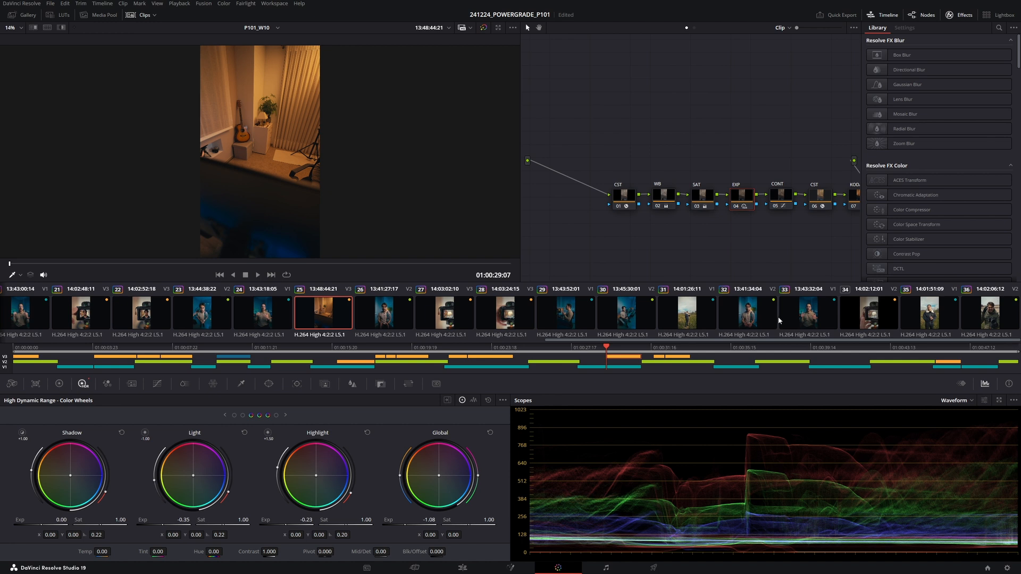
- Apply clip 28's grade to the ungraded clip 34 at 14:02:12:01
click(699, 321)
click(868, 320)
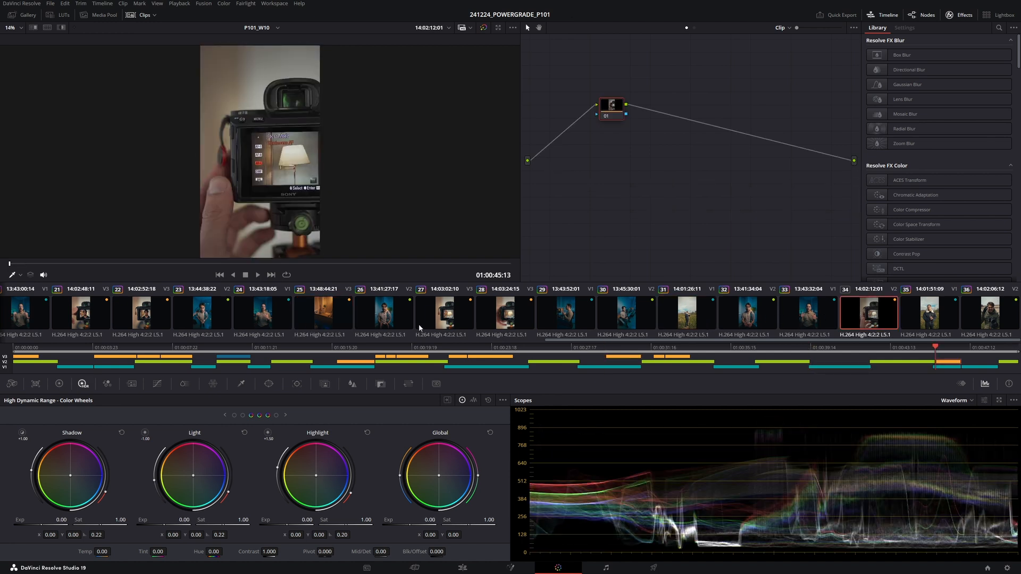
middle_click(498, 321)
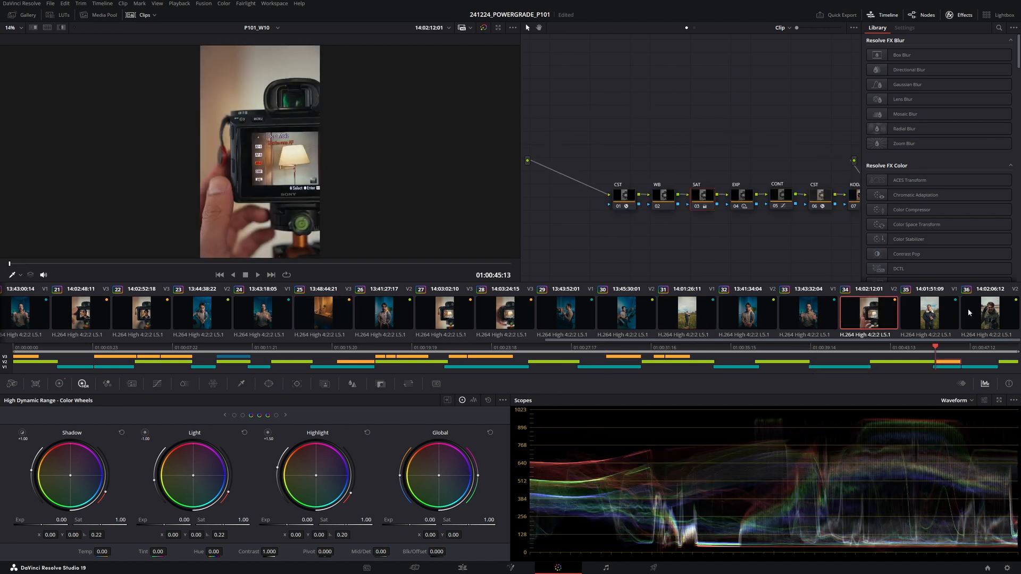
- Return to the first clip and play the timeline in full-screen preview
scroll(643, 313, up, 4)
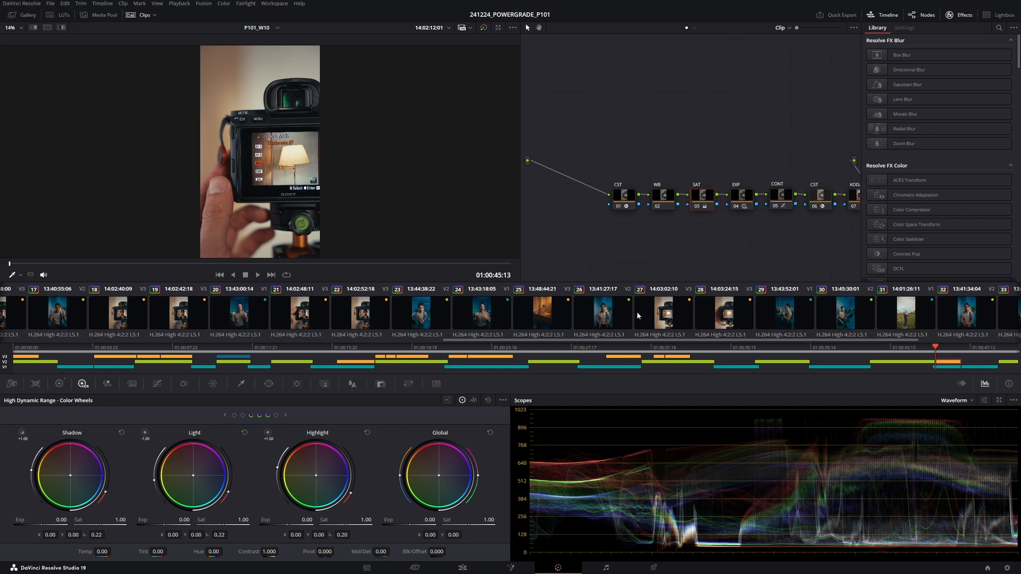
key(Home)
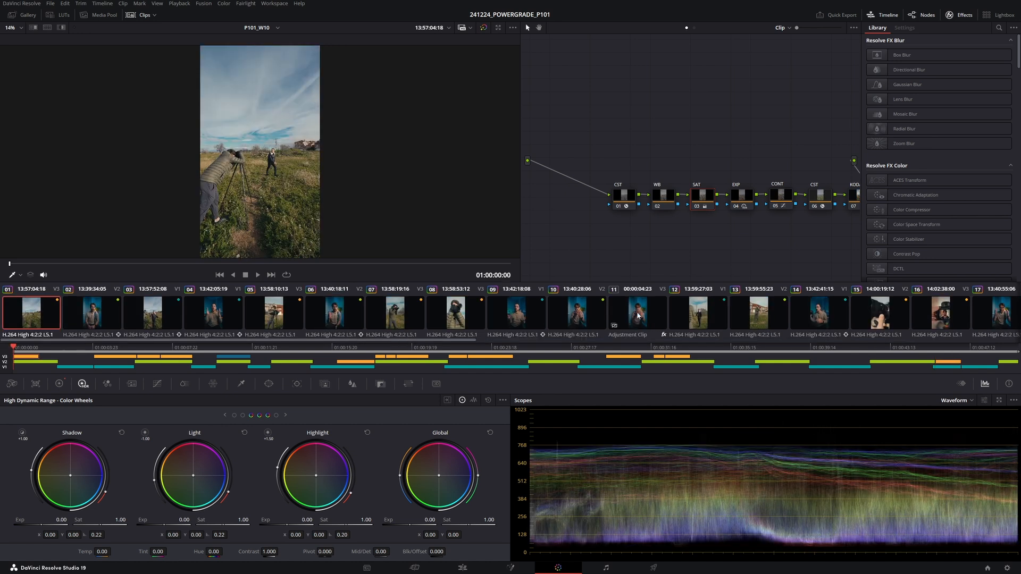
key(ctrl+f)
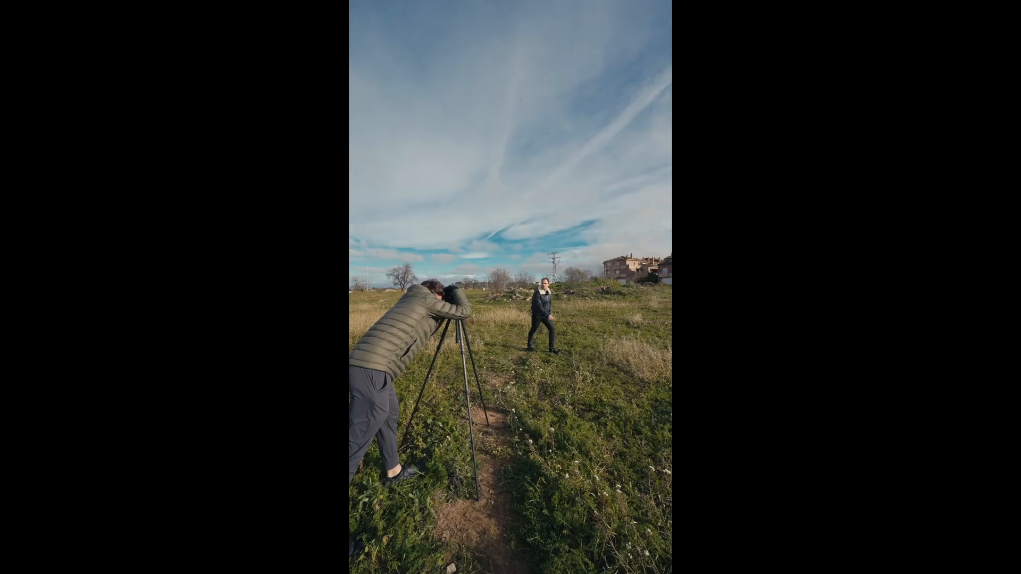
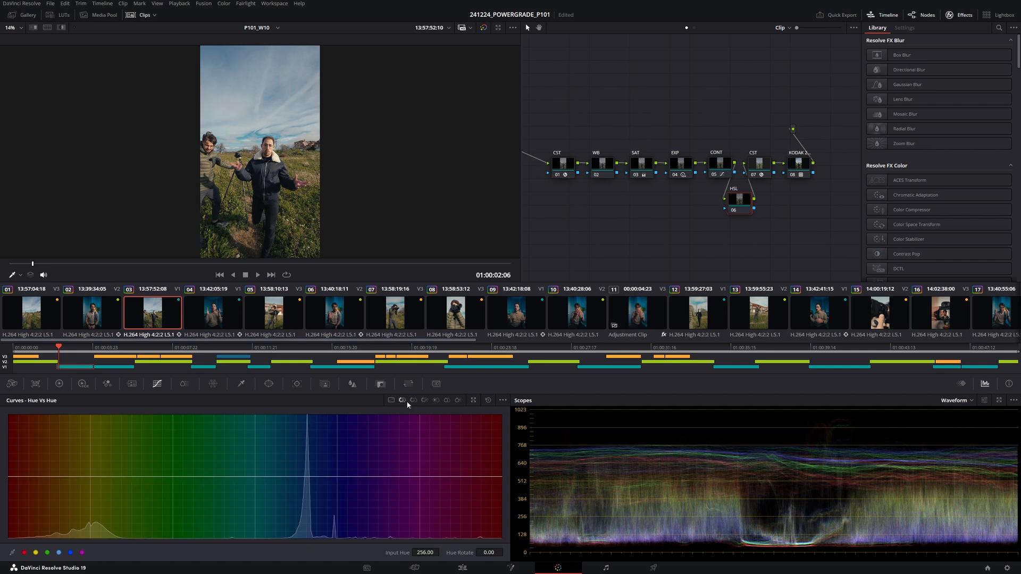
- Use the Hue vs Sat curve to add hue control points and lower the blue-cyan saturation to about 0.68
click(414, 401)
click(47, 552)
click(59, 552)
click(70, 553)
drag(339, 477, 351, 477)
drag(308, 479, 309, 502)
mouse_move(255, 478)
mouse_down()
mouse_move(285, 479)
mouse_move(261, 478)
mouse_up()
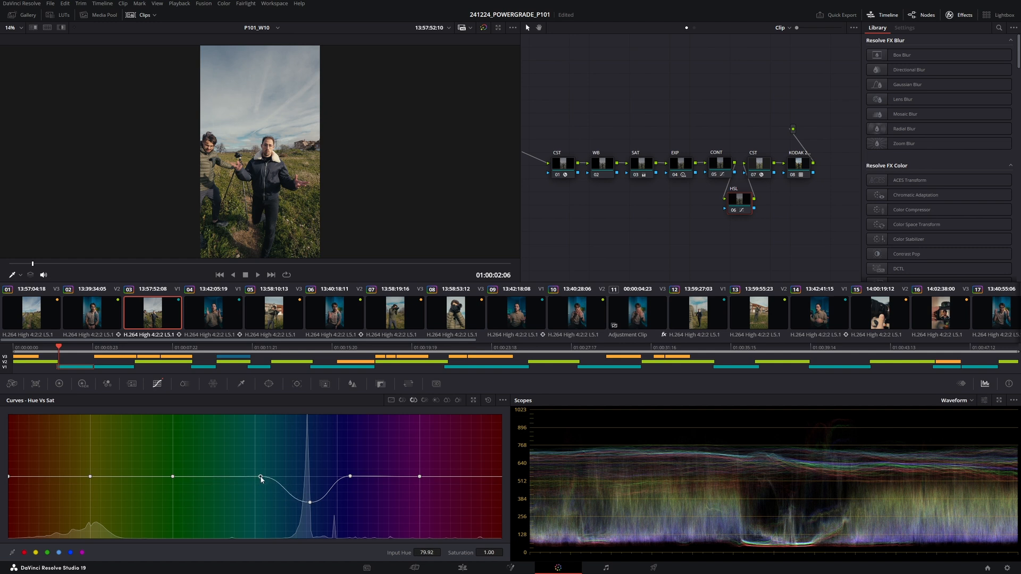
drag(310, 504, 309, 506)
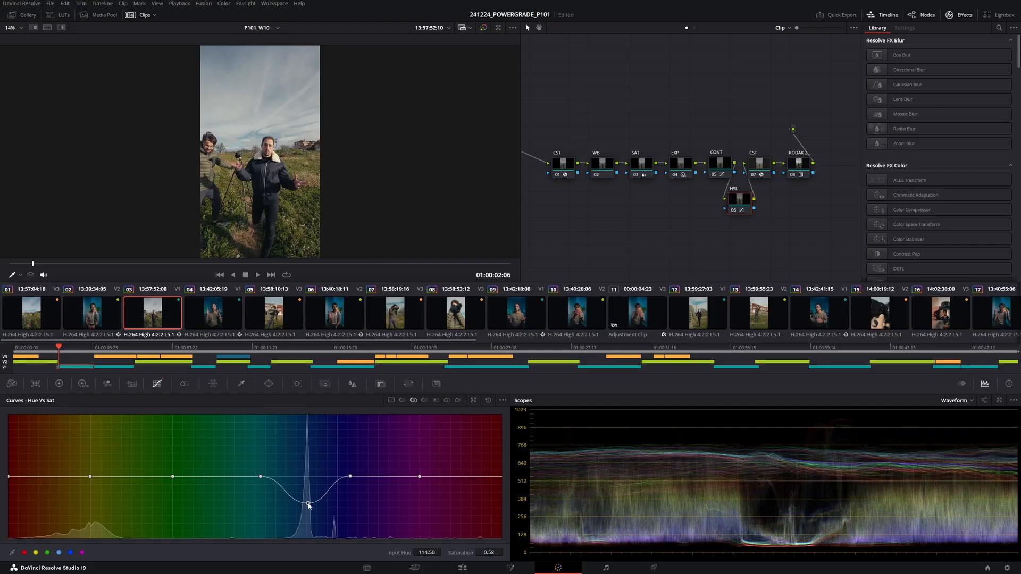
drag(309, 505, 307, 499)
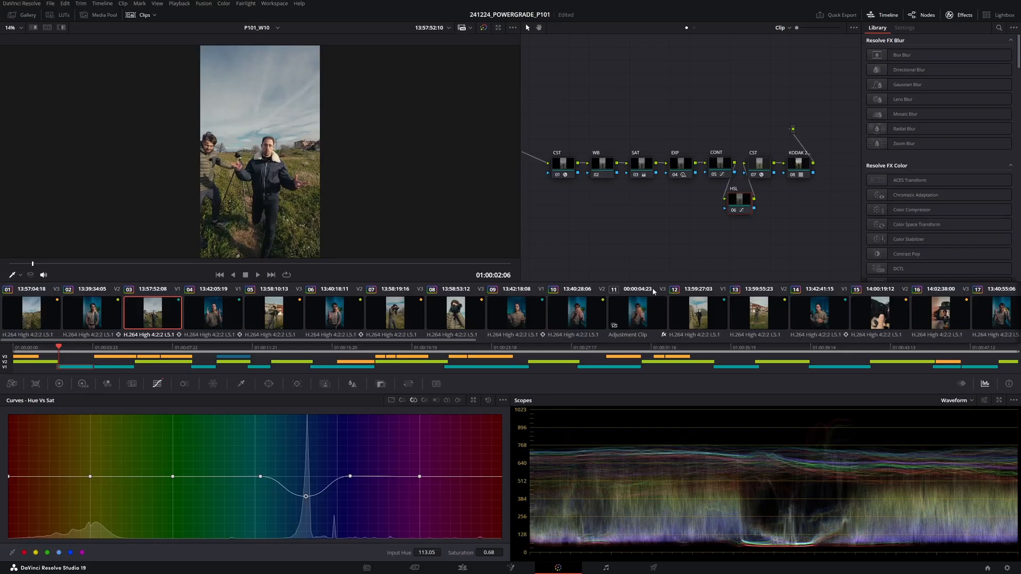
- Browse other clips in the timeline and inspect their nodes and HDR color wheels
click(694, 320)
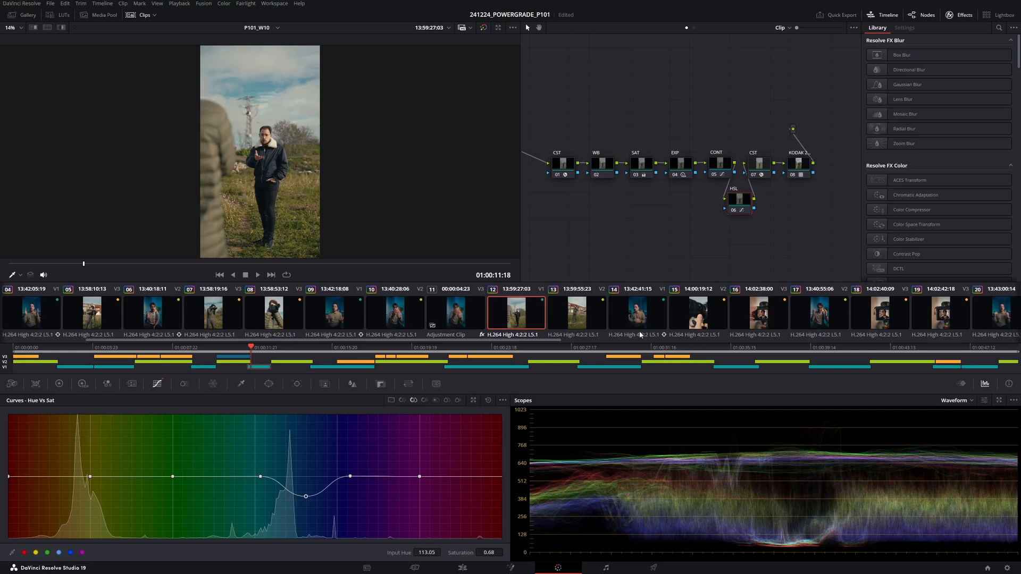
scroll(641, 334, down, 5)
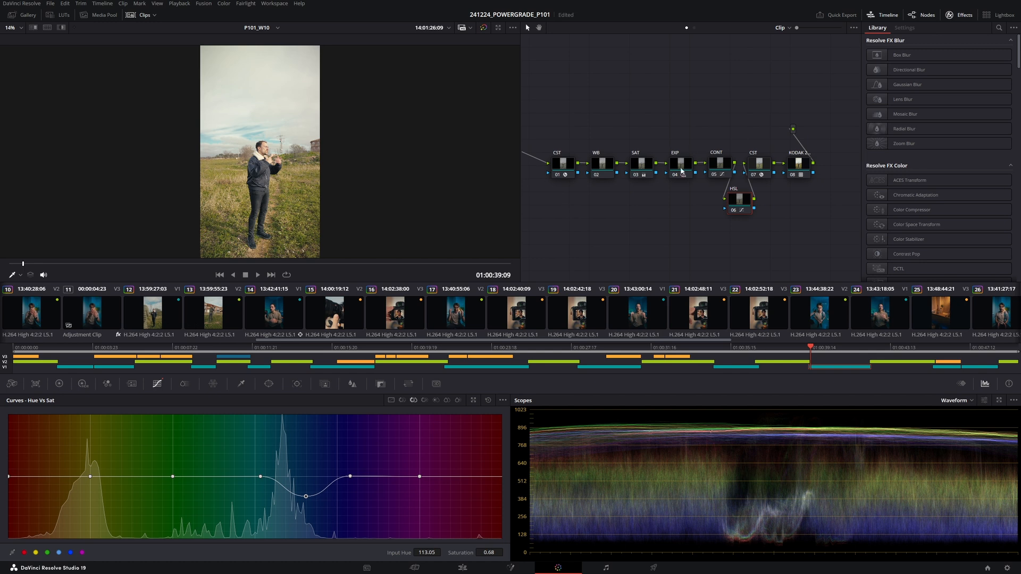
click(681, 169)
click(82, 383)
drag(429, 520, 401, 520)
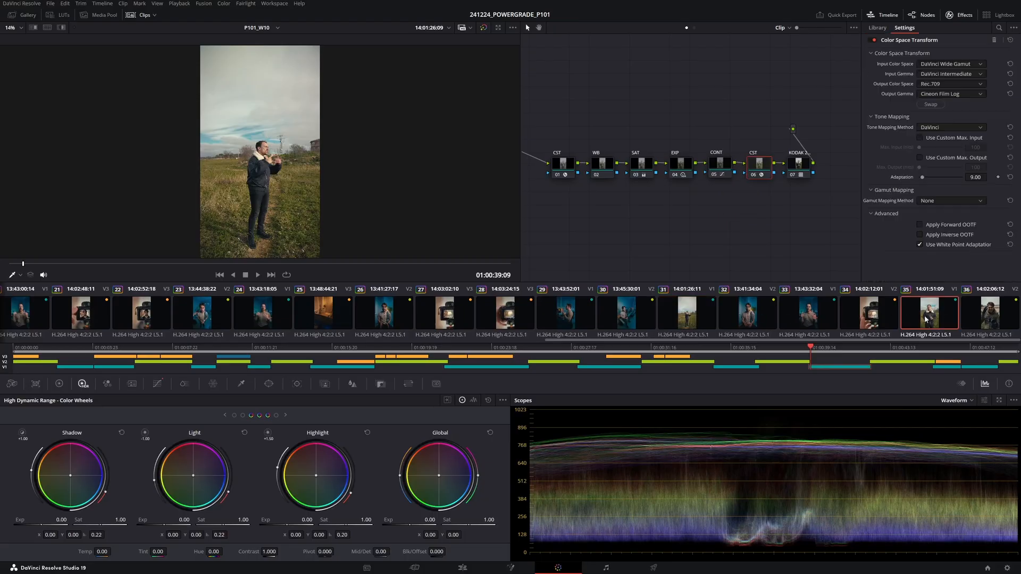
click(930, 313)
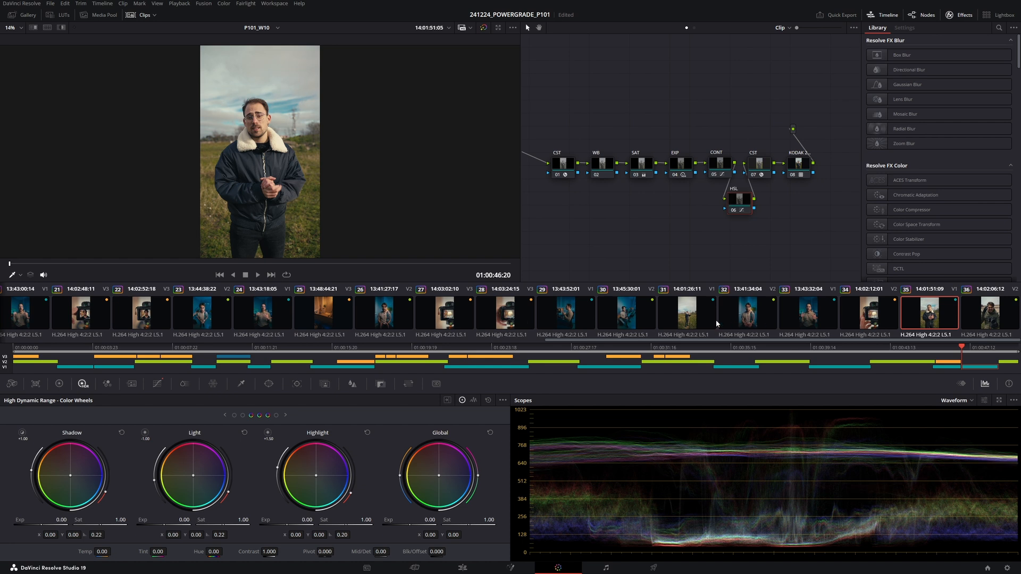
- Copy clip 03's grade onto clips 01 and 07, and clip 07's grade onto clip 08
scroll(733, 323, up, 10)
click(41, 317)
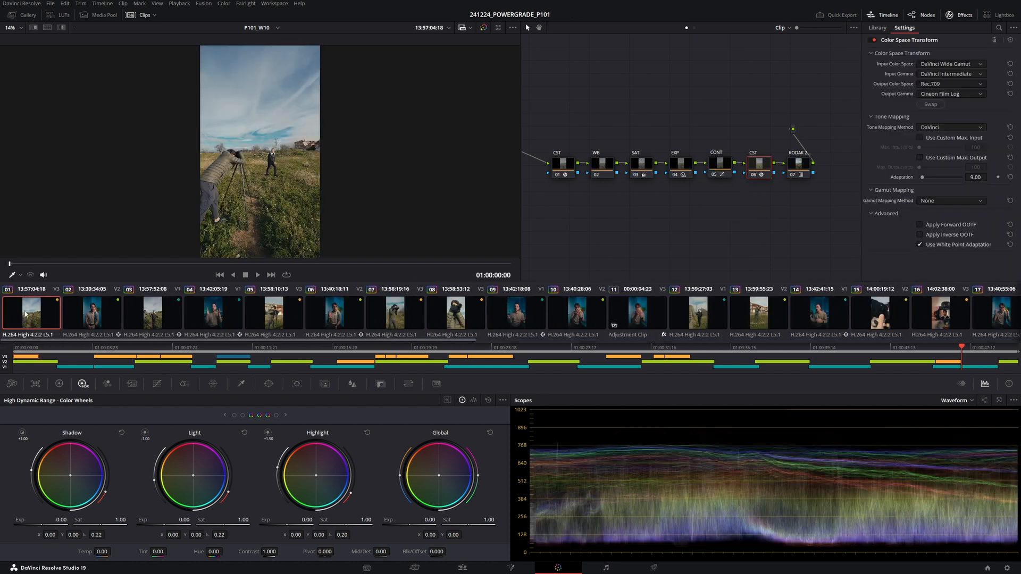
middle_click(155, 316)
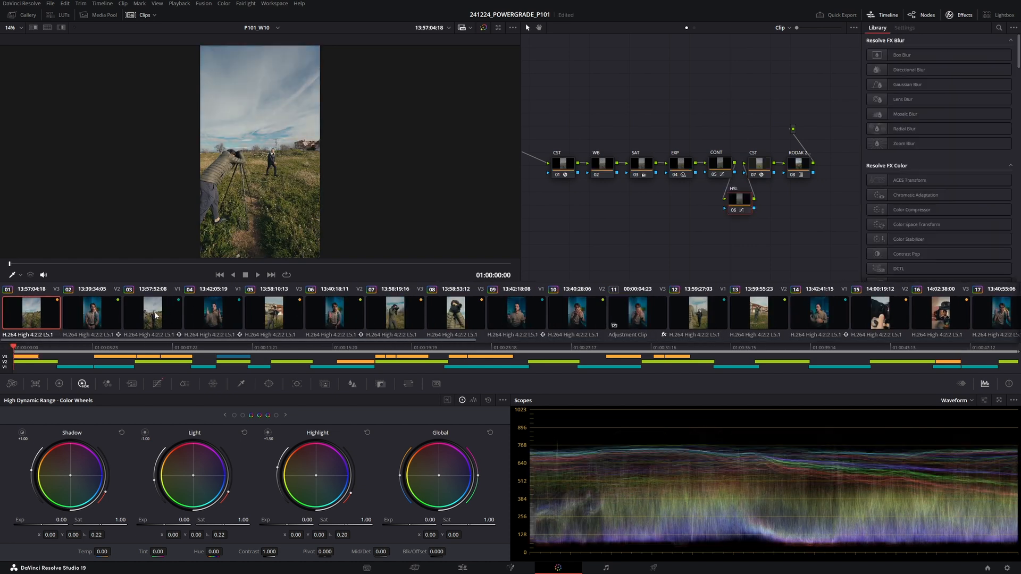
click(368, 312)
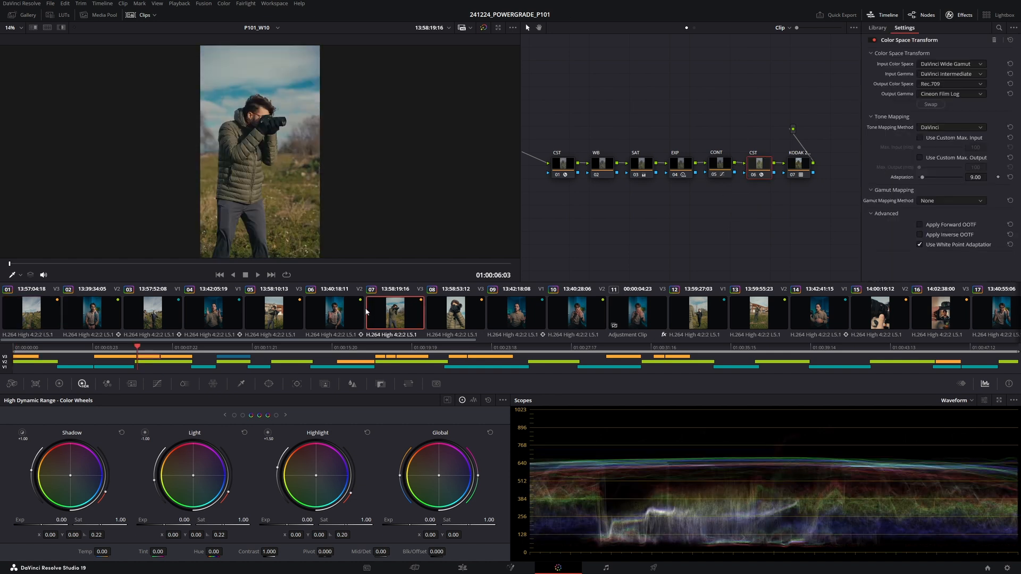
middle_click(154, 314)
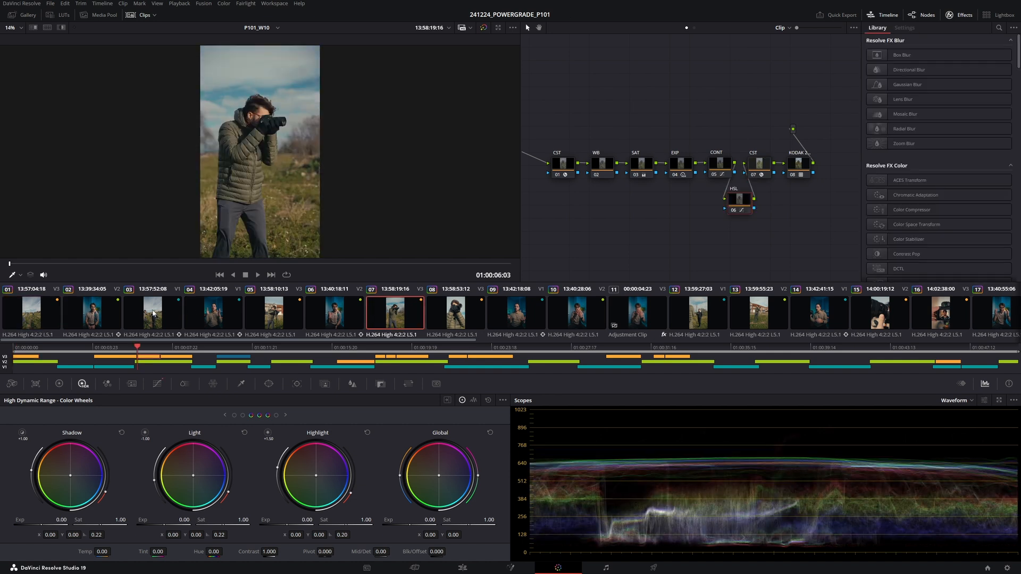
click(468, 318)
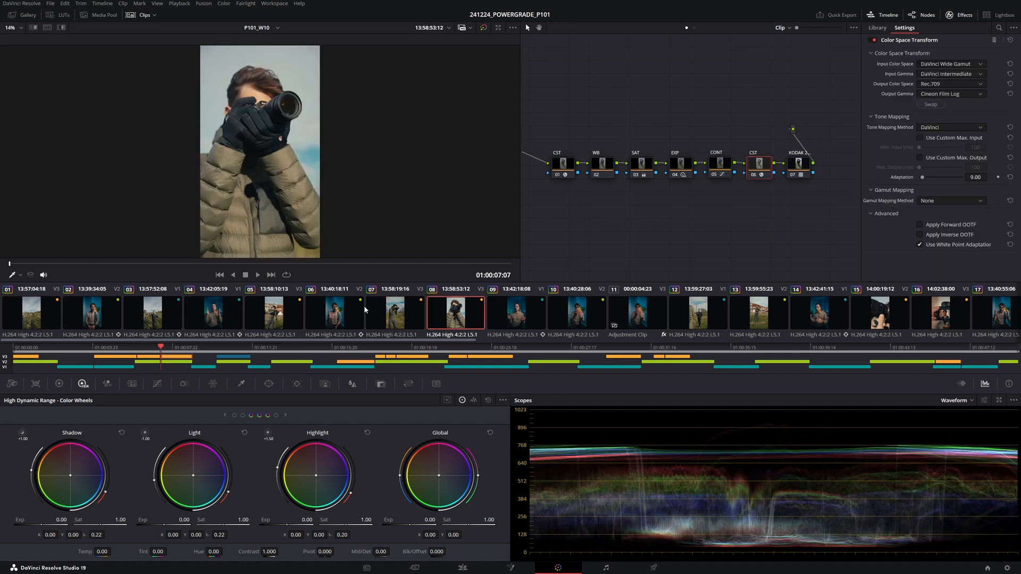
middle_click(397, 316)
- Play back the graded sequence from the first clip
click(44, 318)
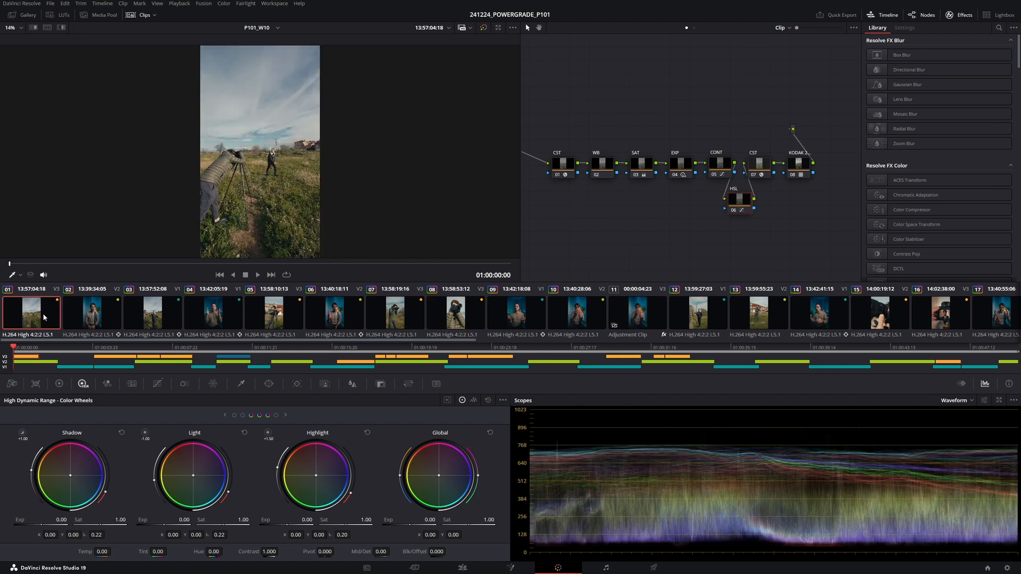
key(space)
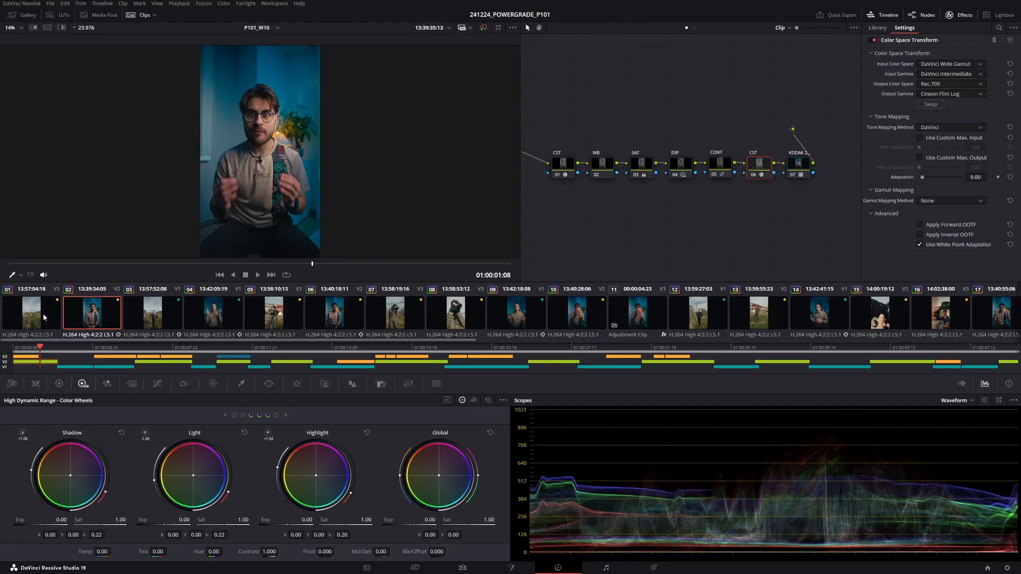
- Add an Adjustment Clip on a new track above the first clip at the start of the timeline
click(463, 568)
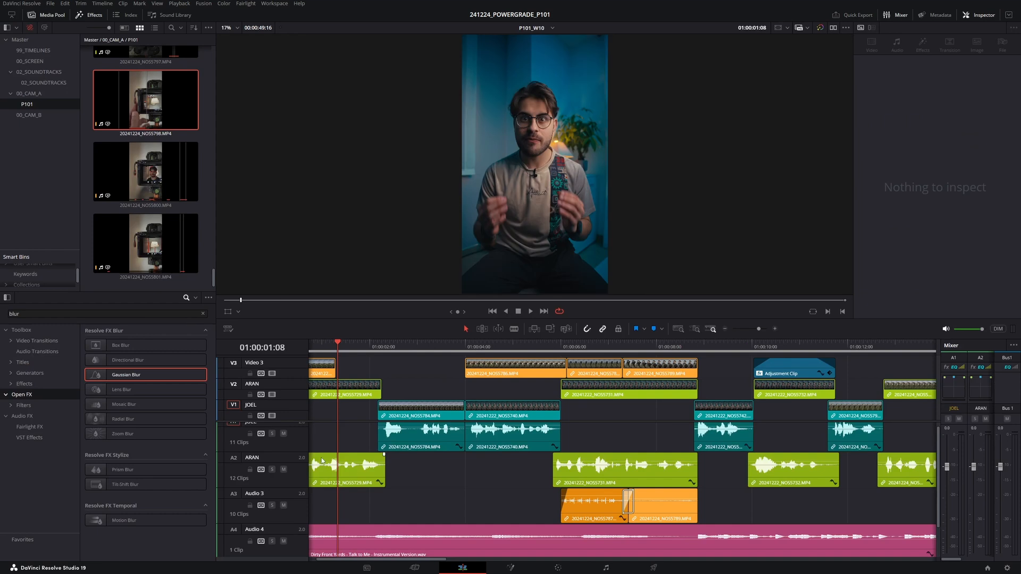
scroll(351, 393, down, 5)
scroll(375, 479, down, 5)
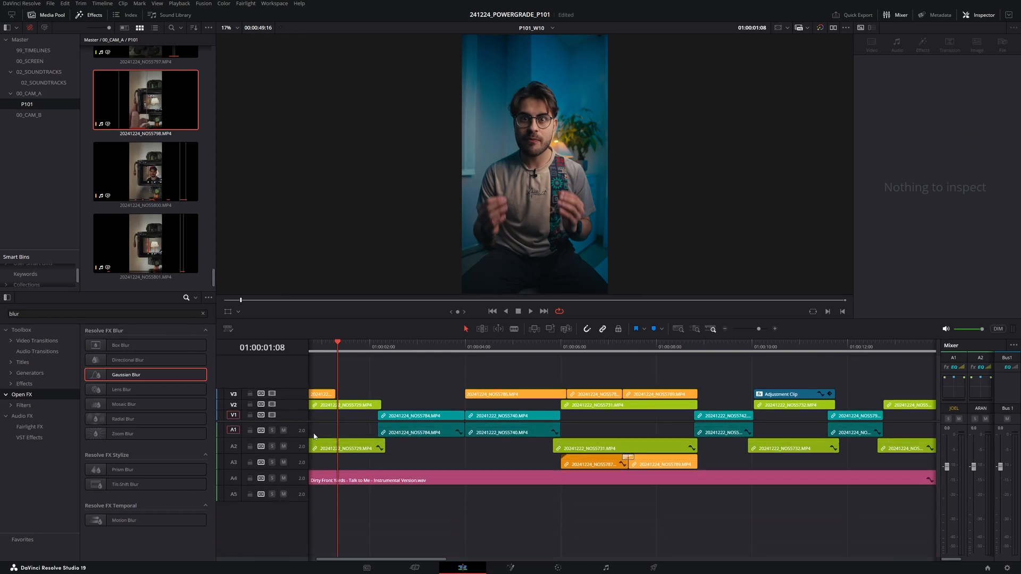
click(89, 16)
click(58, 16)
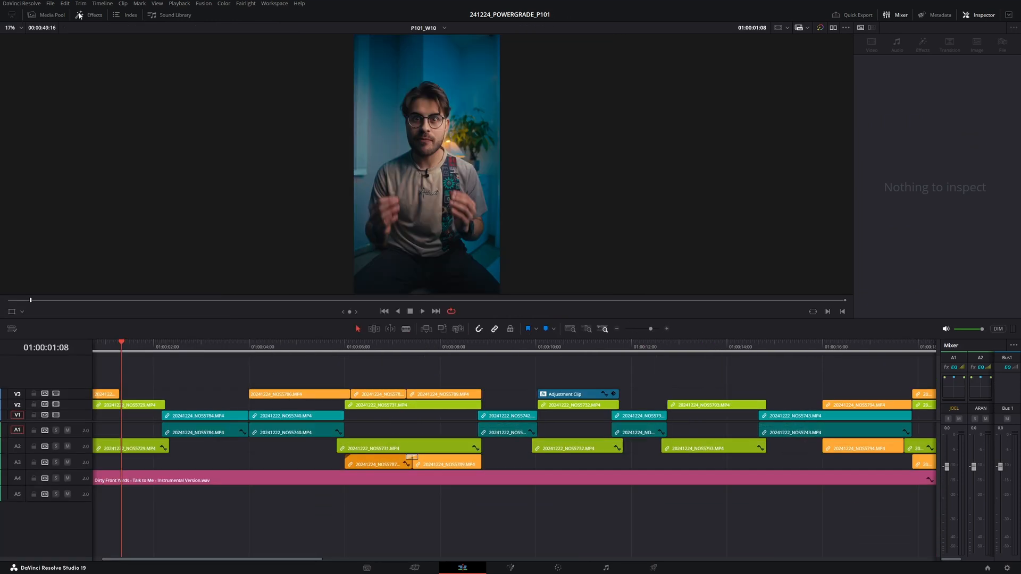
click(90, 15)
click(29, 92)
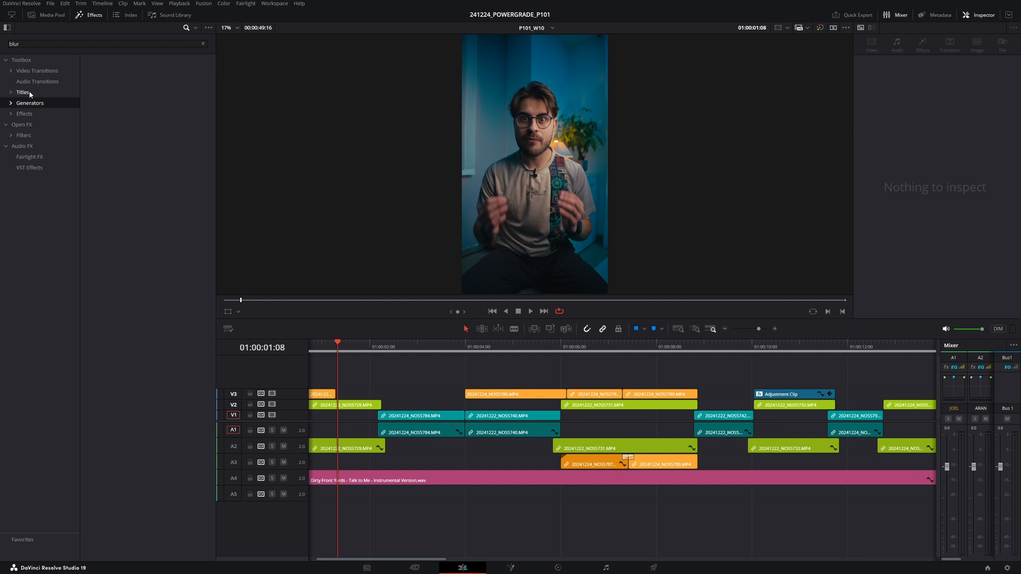
click(32, 114)
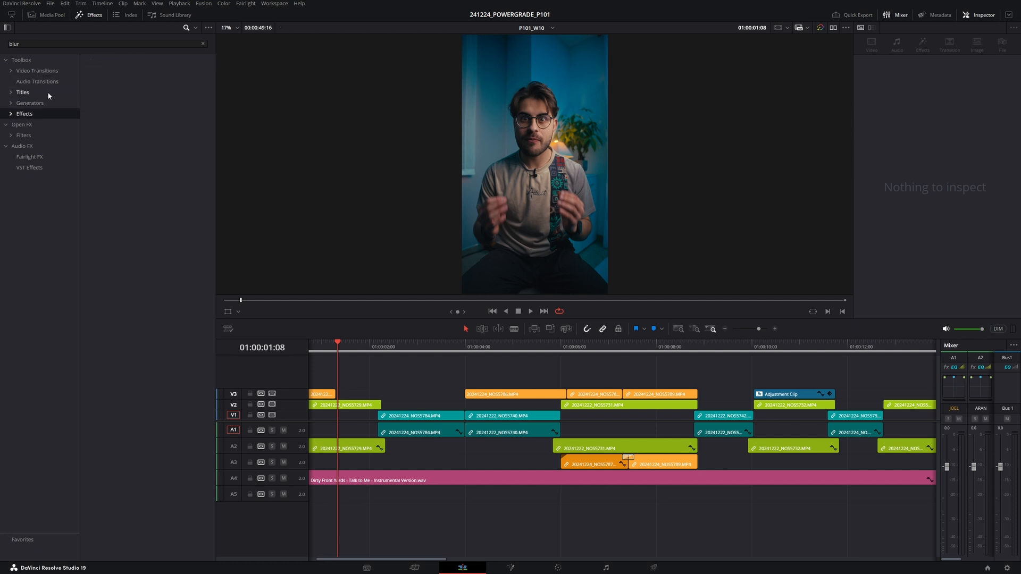
click(202, 46)
drag(117, 76, 312, 383)
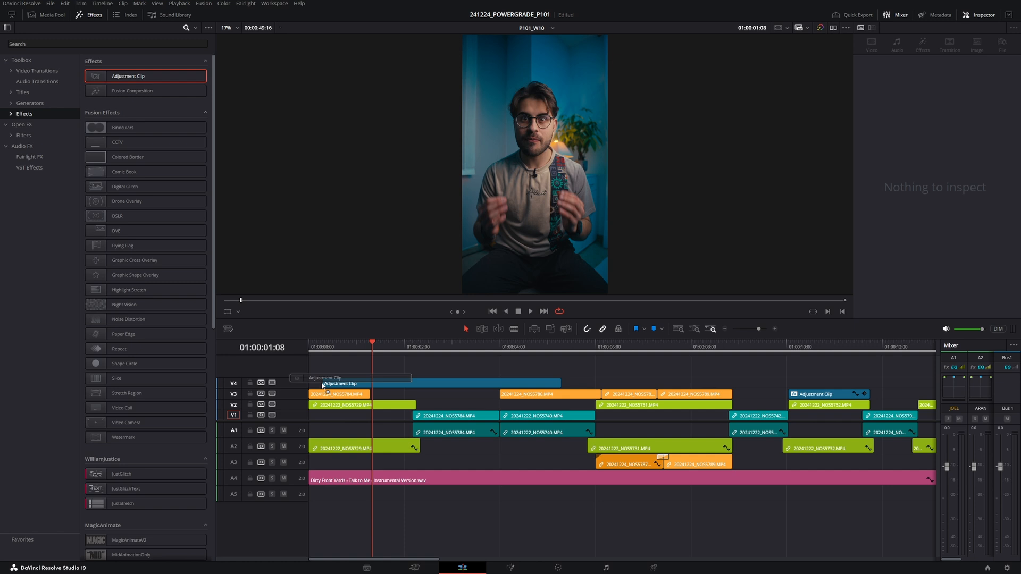
- Trim the adjustment clip so it ends with the first clip on track V3, then select it
click(377, 383)
scroll(381, 391, down, 5)
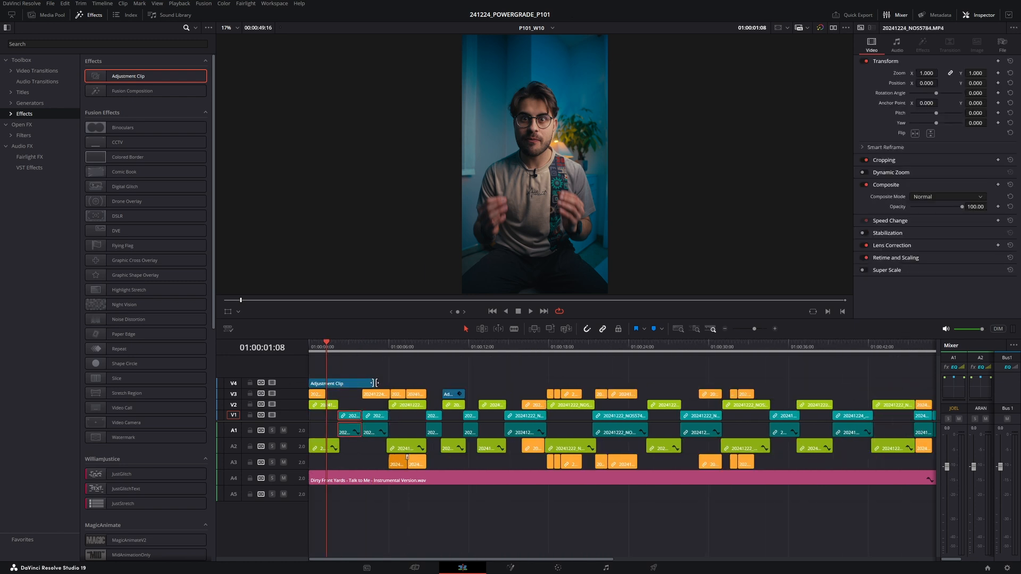
drag(366, 386, 326, 385)
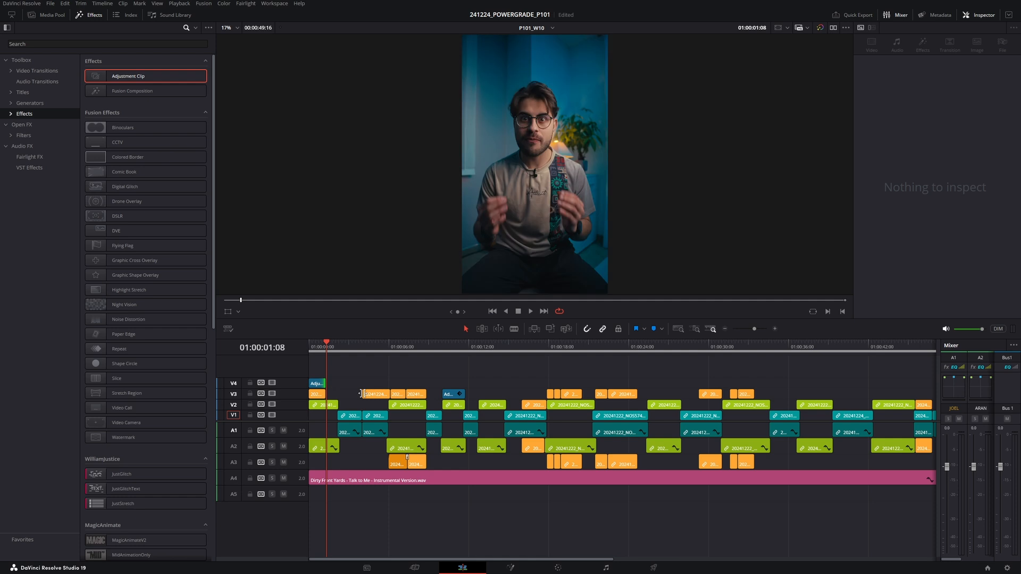
scroll(410, 394, up, 5)
click(363, 343)
click(364, 383)
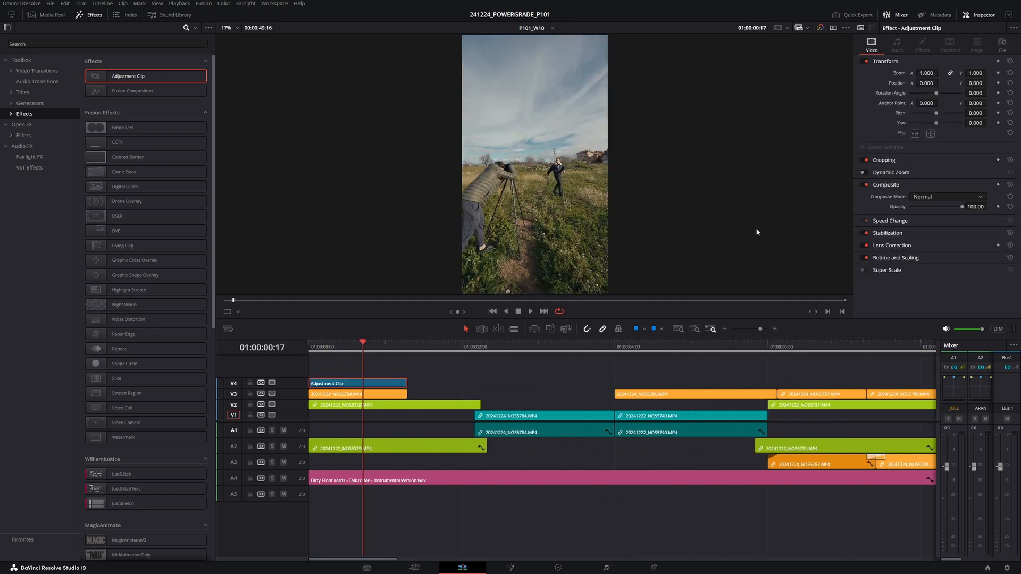
- Enable Dynamic Zoom on the adjustment clip and preview it full screen from the start
click(866, 173)
key(Home)
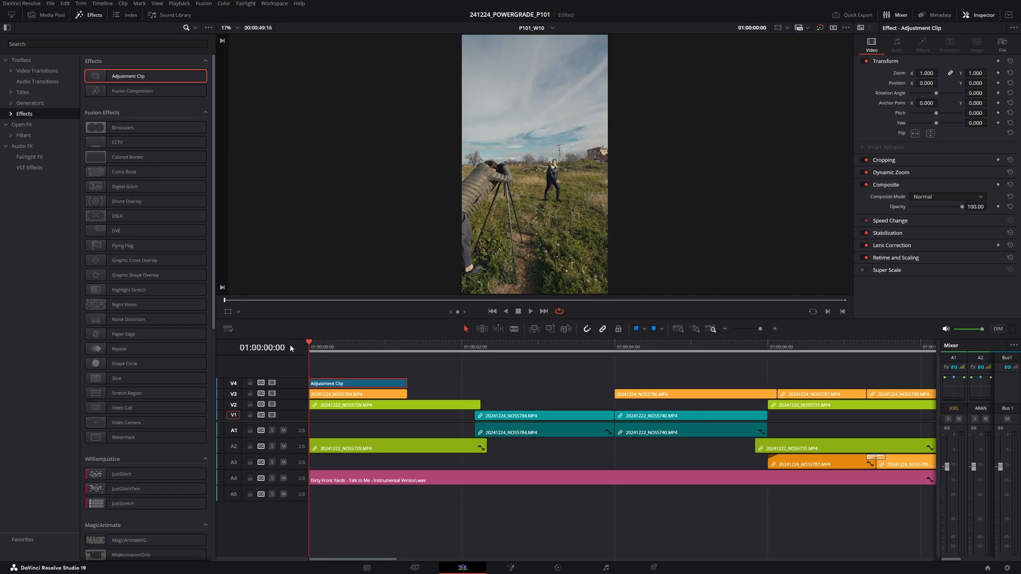
key(ctrl+f)
key(space)
key(space)
key(Escape)
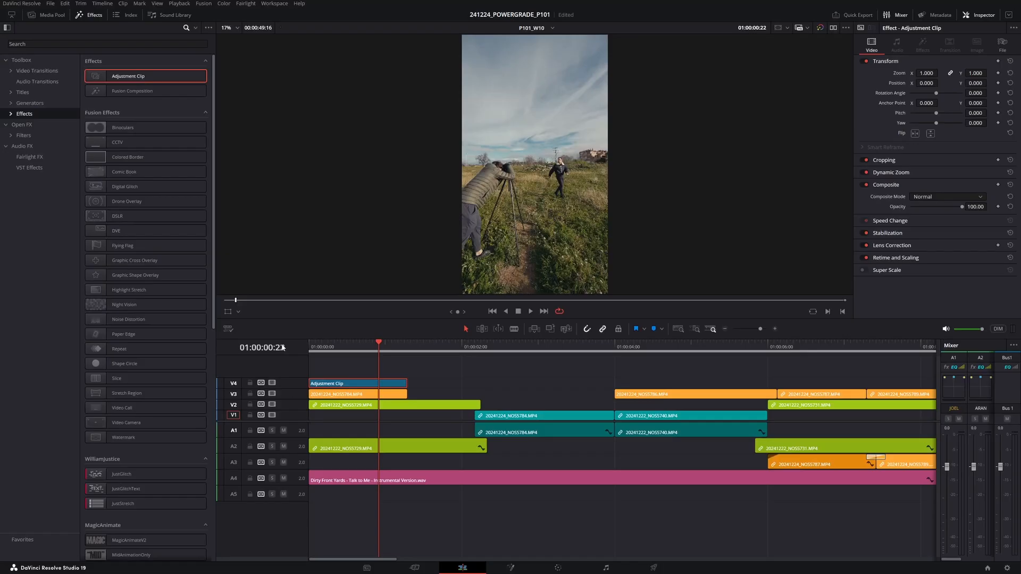
- Save the project and show the Dynamic Zoom overlay in the viewer
key(ctrl+s)
click(238, 312)
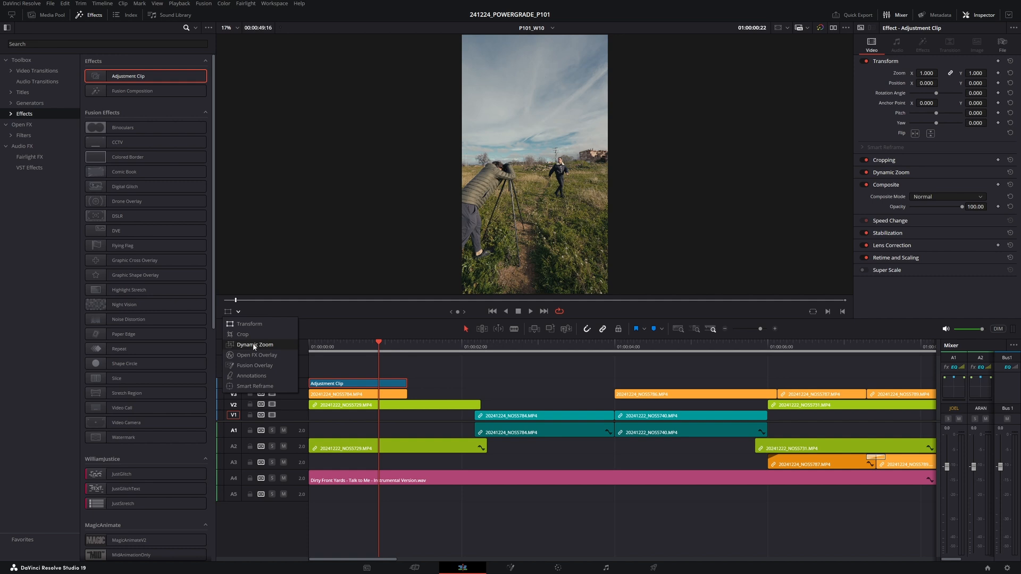
click(254, 343)
click(87, 15)
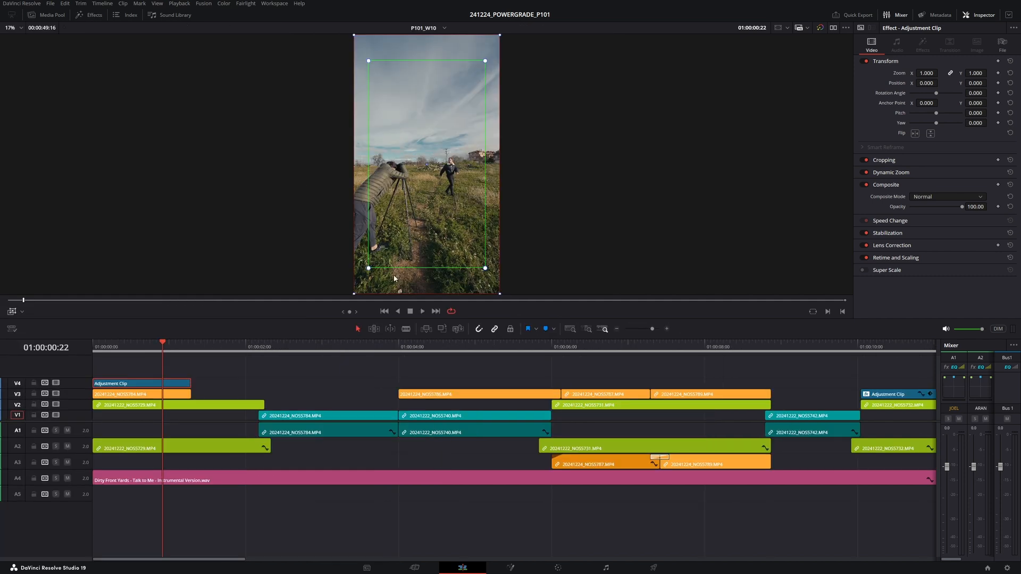
- Resize the Dynamic Zoom framing rectangles so the zoom tightens on the man walking in the field
drag(369, 269, 359, 285)
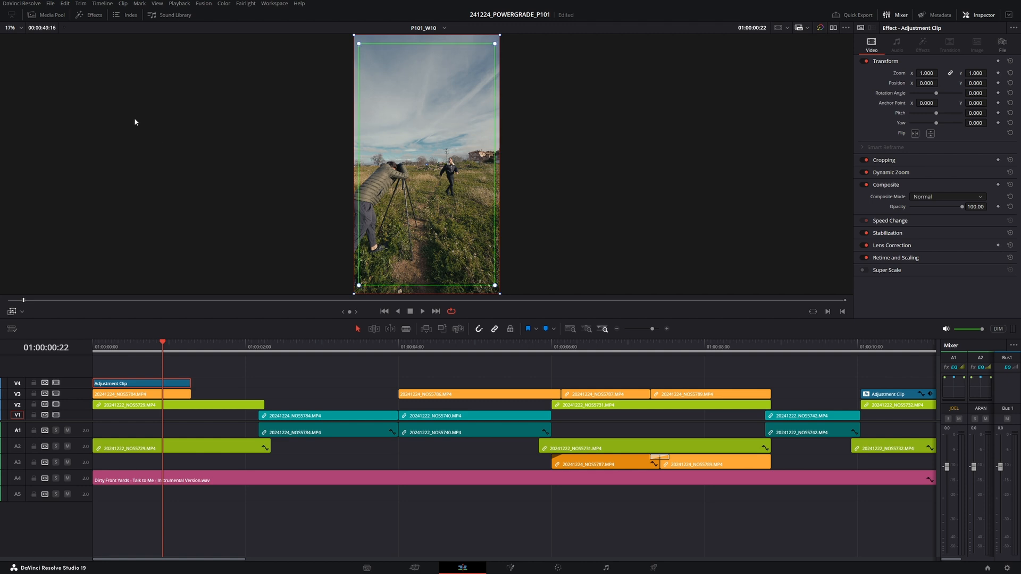
drag(359, 285, 374, 259)
key(Home)
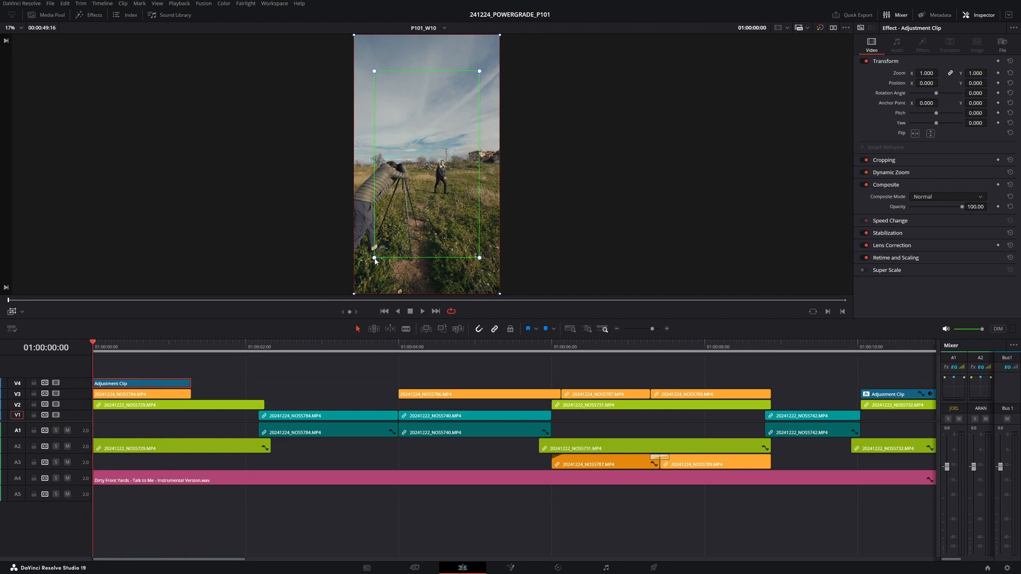
drag(375, 259, 405, 204)
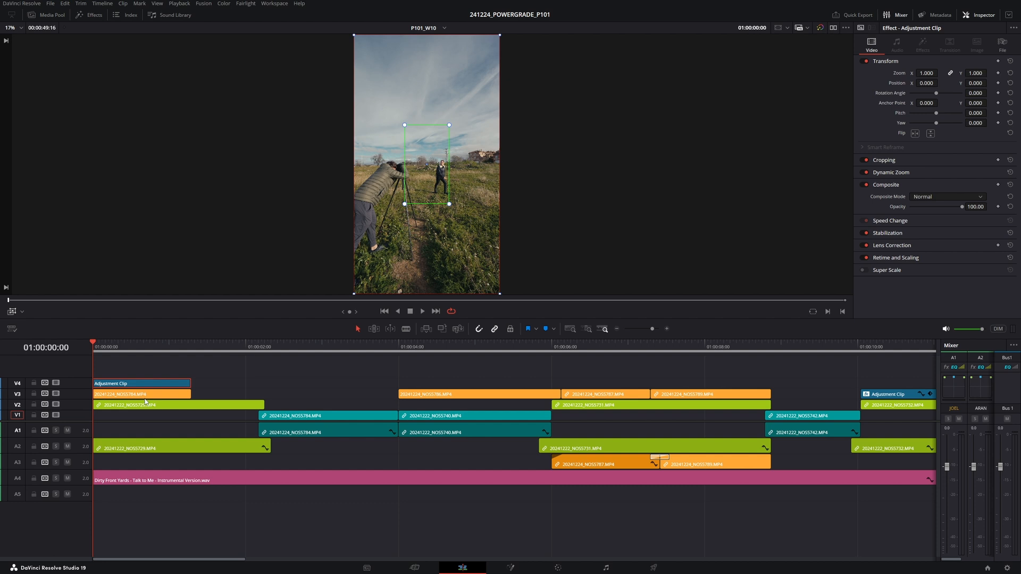
- Play the zoom, then enlarge the tight framing rectangle back to nearly the full frame
key(space)
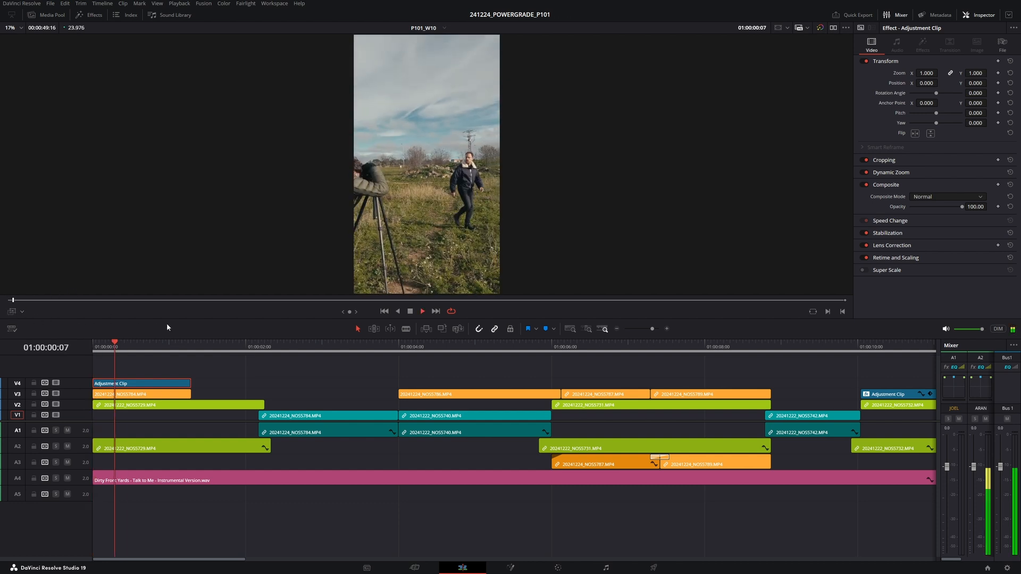
click(13, 311)
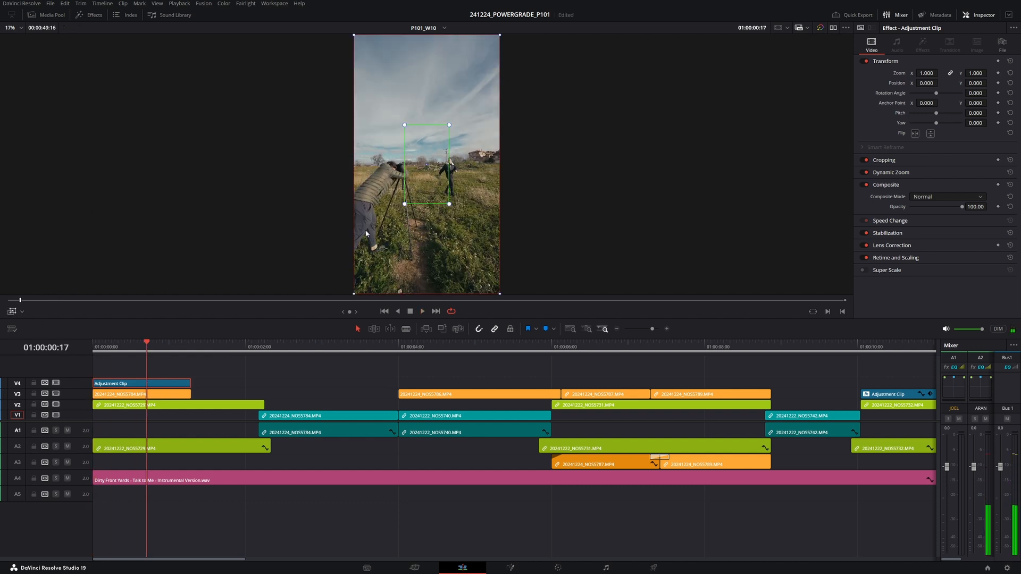
drag(405, 205, 345, 275)
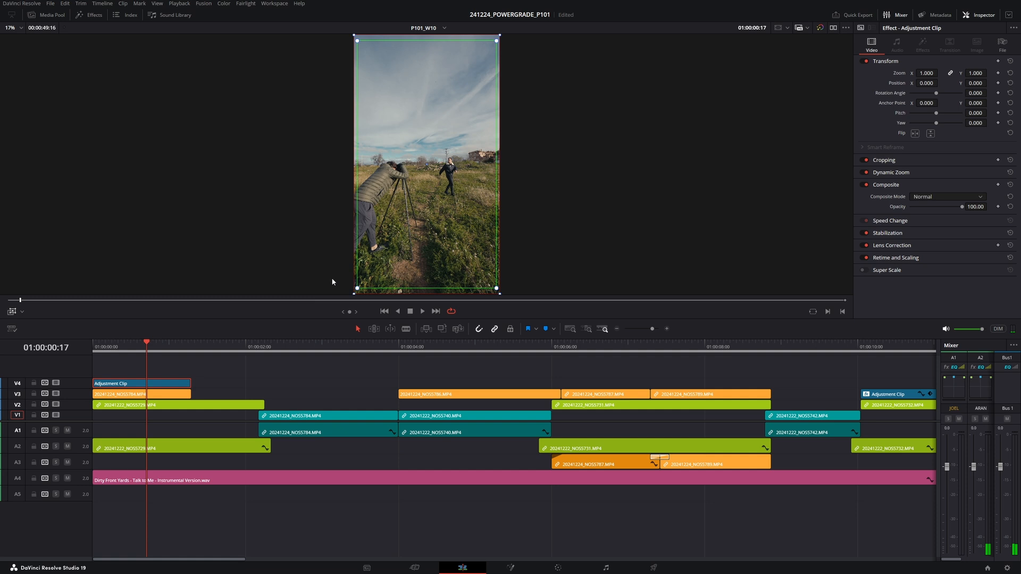
- Scrub back and preview the Dynamic Zoom effect full screen
click(12, 314)
drag(146, 349, 60, 347)
key(ctrl+f)
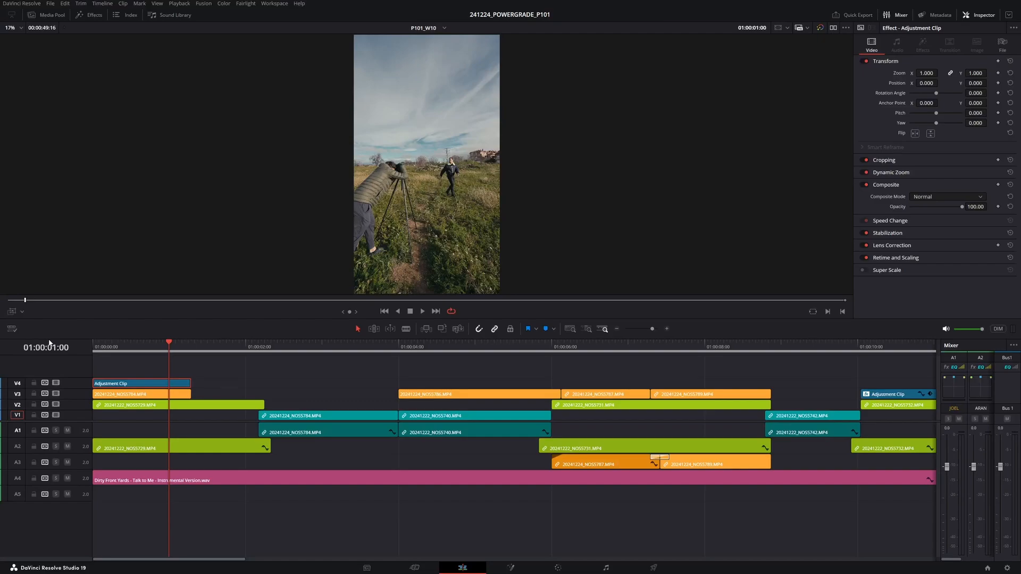
key(Escape)
click(12, 311)
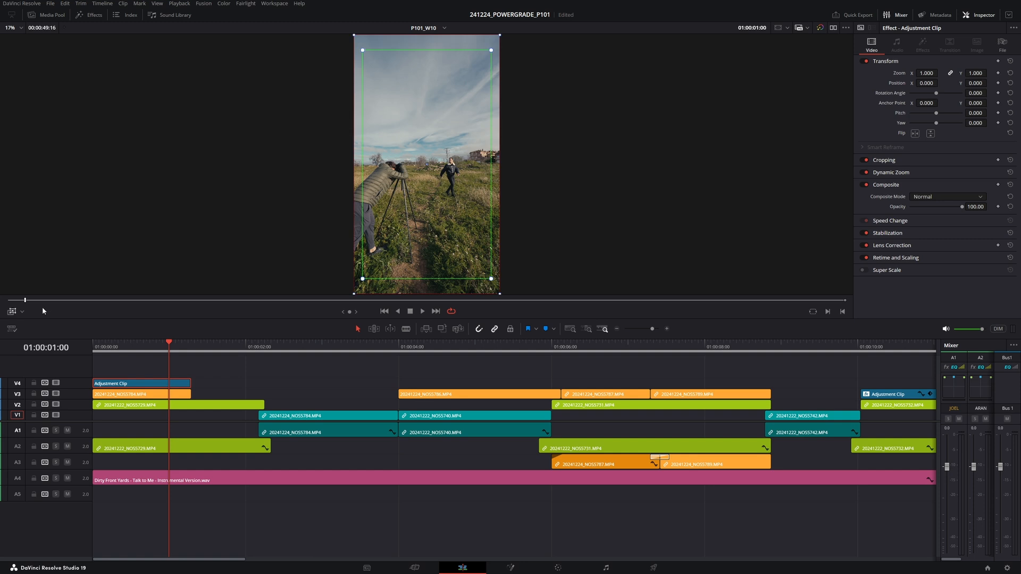
- Enlarge the opening adjustment clip's tight framing rectangle slightly more and replay the opening shot
drag(364, 282, 361, 286)
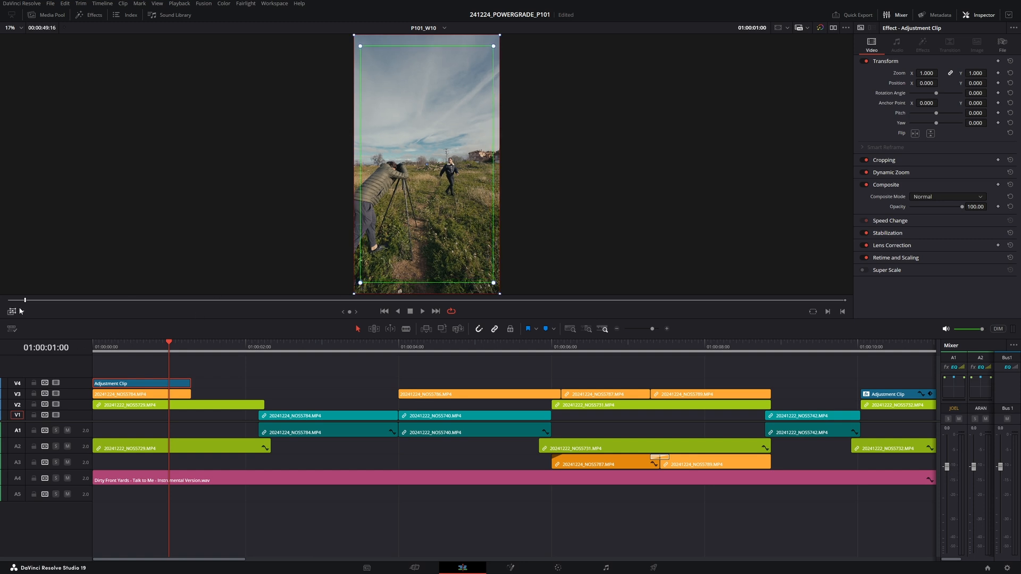
drag(164, 351, 87, 350)
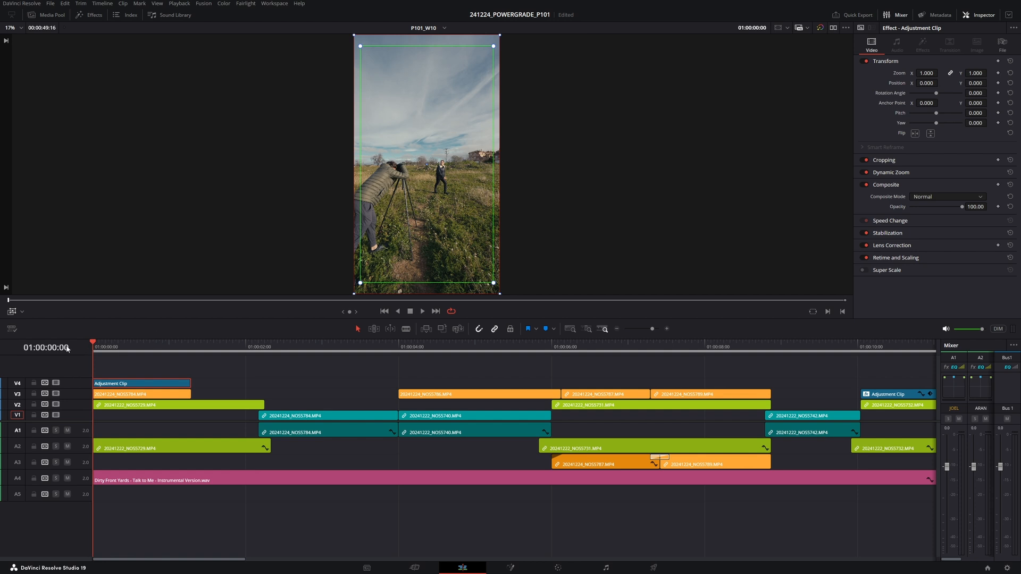
key(space)
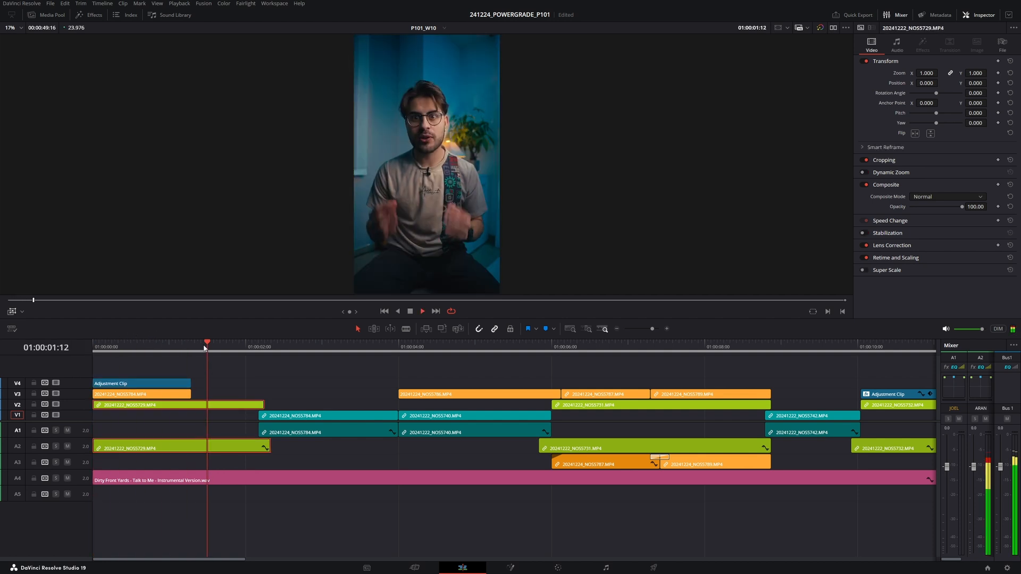
key(space)
- Duplicate the adjustment clip onto the next two shots on the top video track and play through them
drag(149, 387, 397, 383)
click(288, 383)
click(218, 384)
drag(207, 348, 160, 347)
key(space)
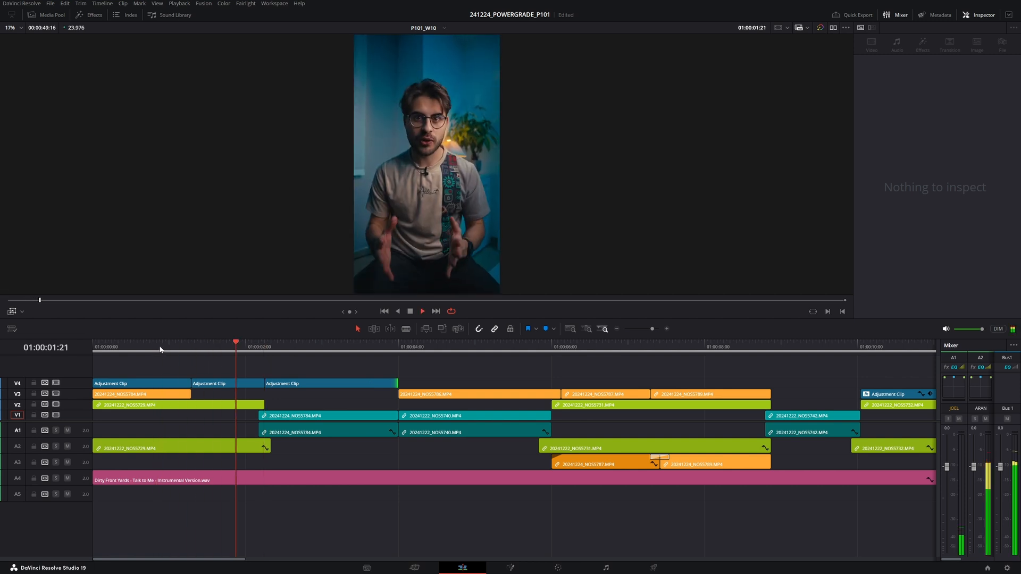
key(ctrl+f)
key(ctrl+f)
key(space)
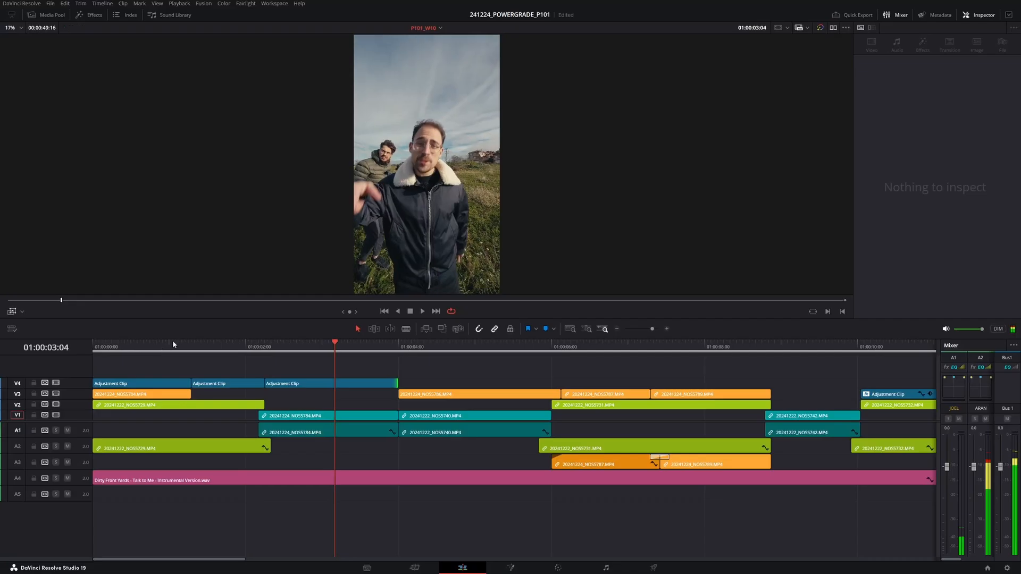
- Enlarge the second adjustment clip's Dynamic Zoom framing rectangle slightly
click(224, 383)
click(220, 347)
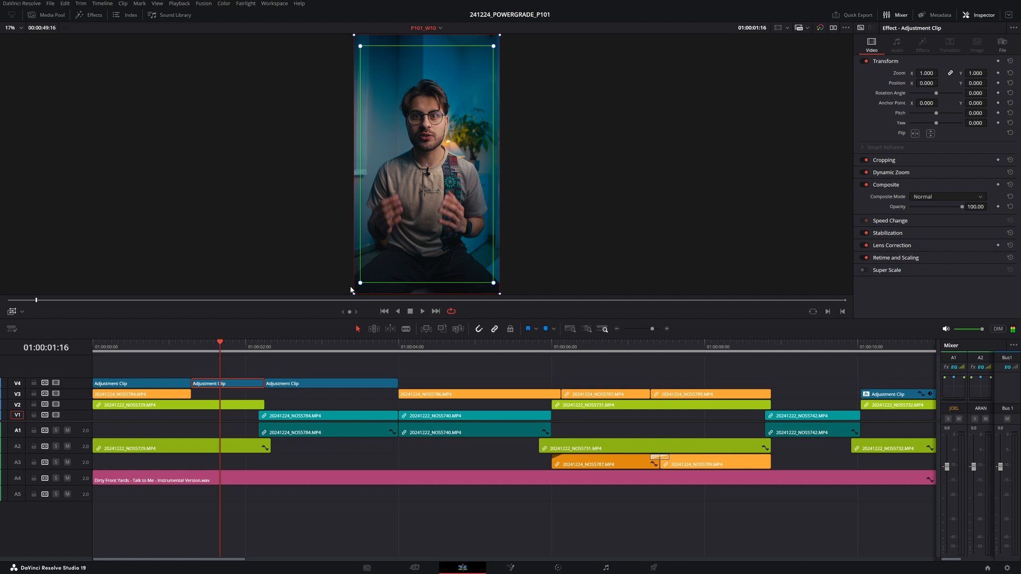
drag(360, 283, 358, 287)
- Preview the sequence full screen from the start
click(153, 383)
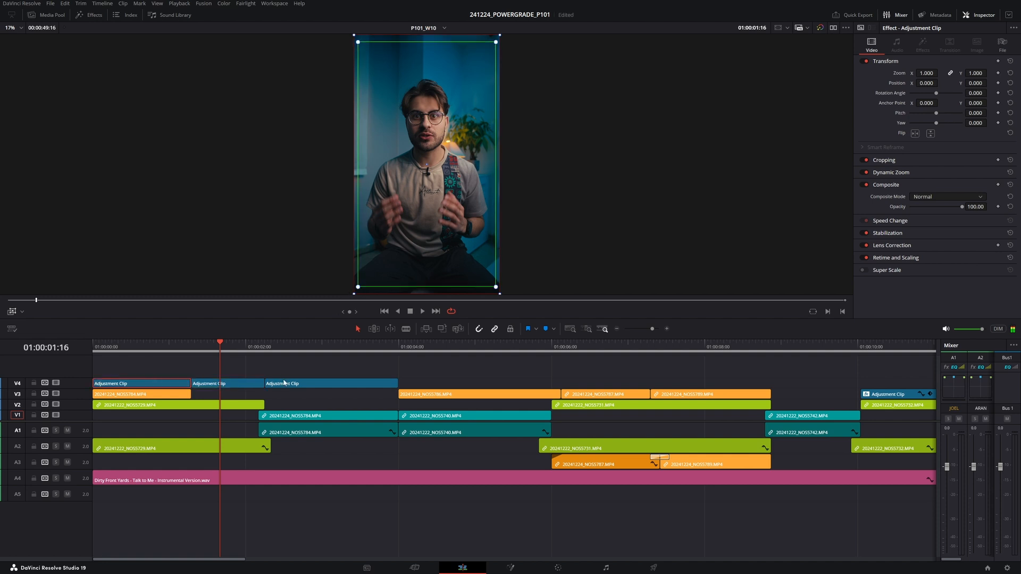
drag(245, 349, 78, 353)
key(ctrl+f)
key(space)
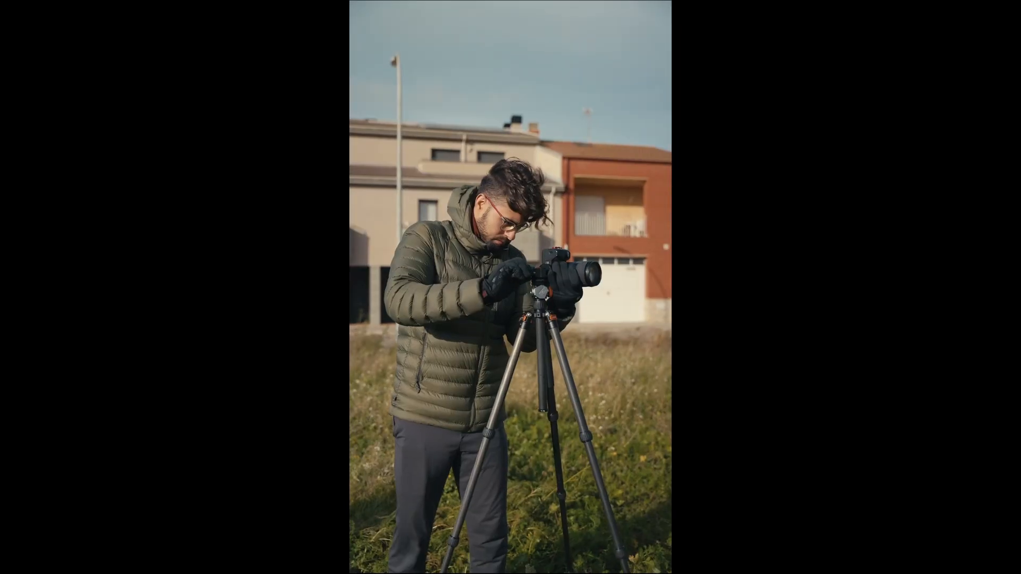
key(Escape)
- Copy adjustment clips onto the following shots along the top video track
drag(358, 384, 650, 386)
scroll(687, 381, right, 4)
drag(400, 385, 559, 382)
- Play the edited opening full screen to check the added adjustment clips
click(140, 344)
key(ctrl+f)
key(space)
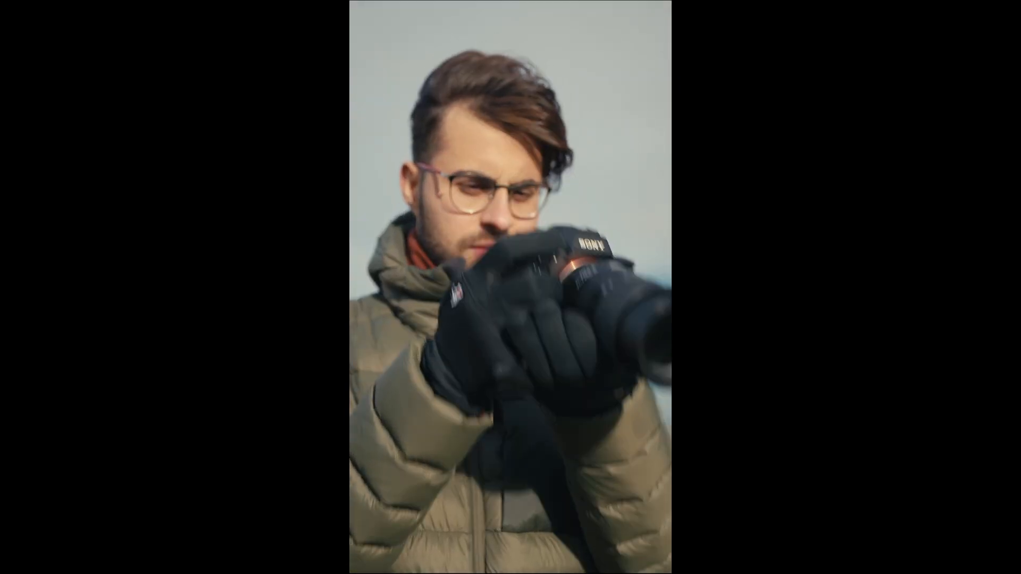
key(Escape)
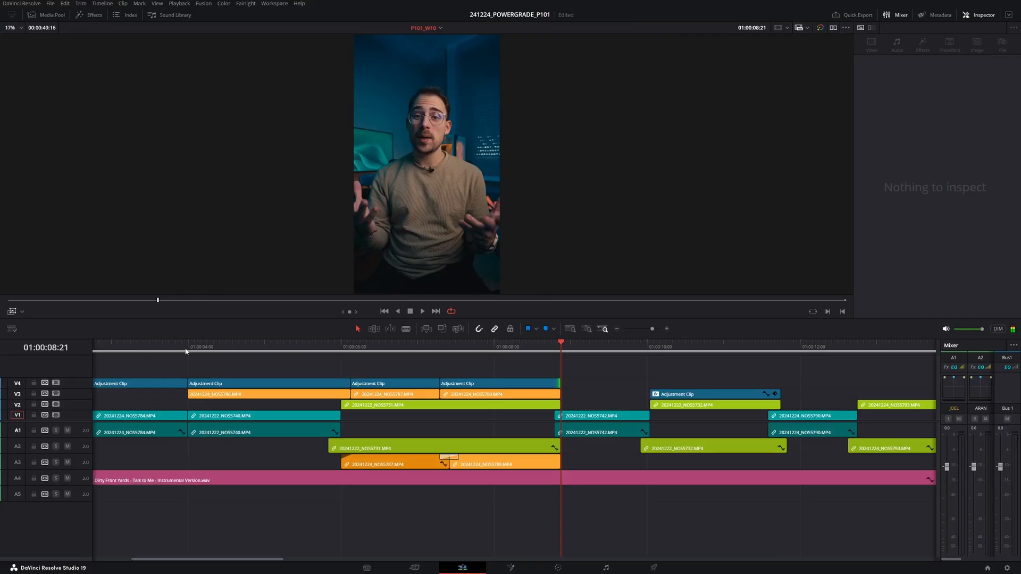
- Set the portrait close-up clip's zoom to 1.272 and nudge its anchor point to reframe the man
click(519, 350)
click(497, 395)
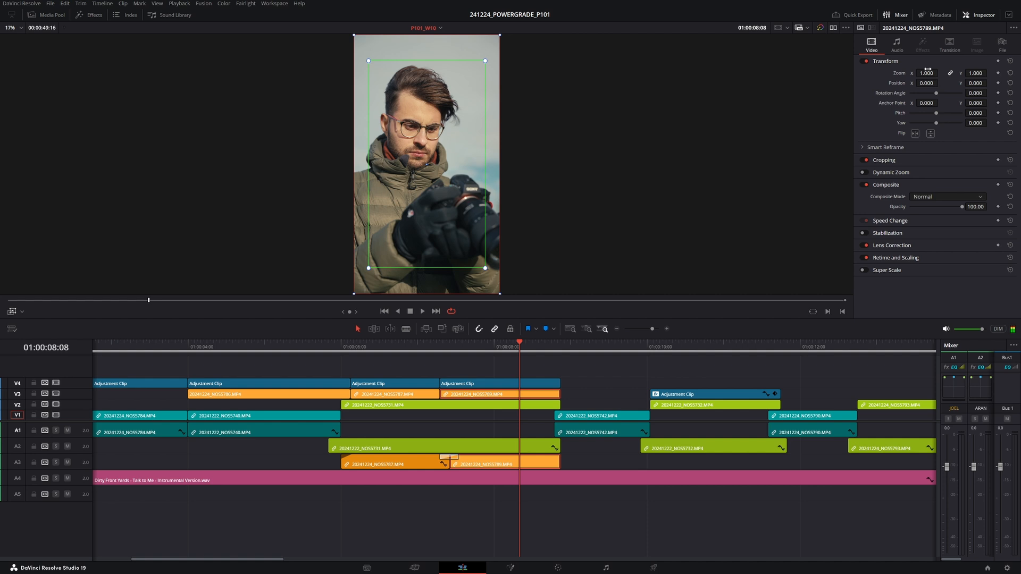
drag(940, 73, 943, 72)
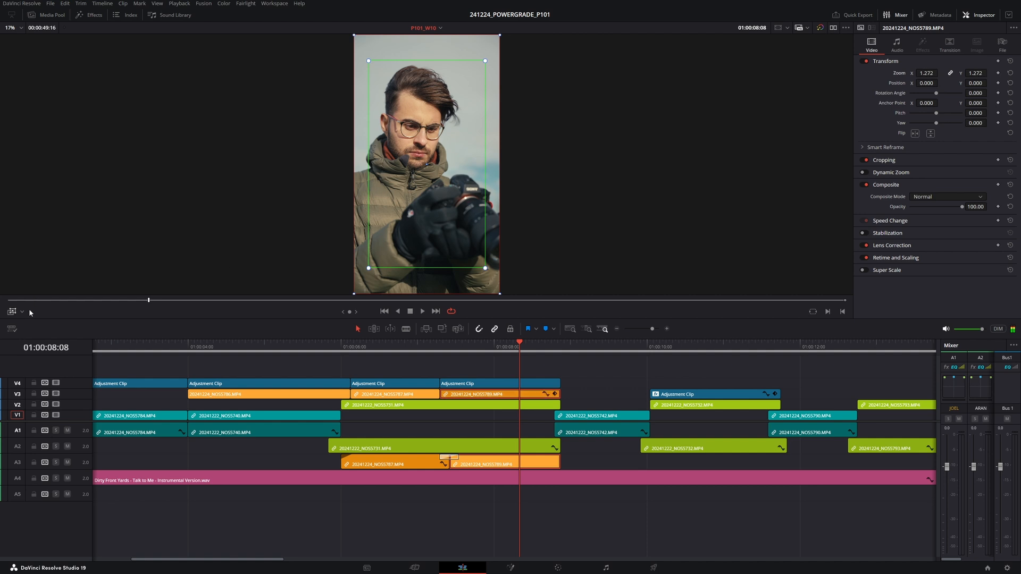
click(13, 313)
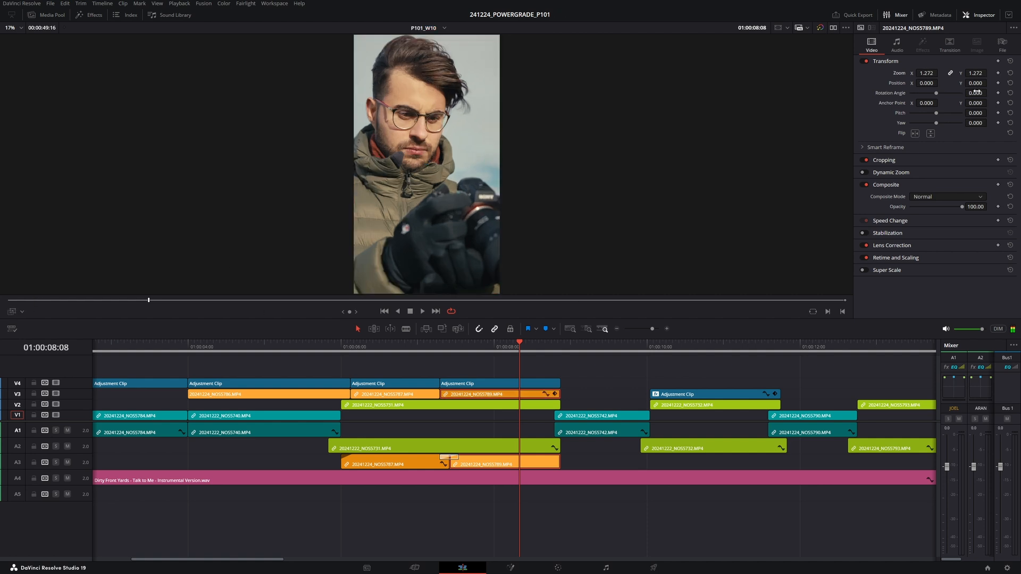
drag(980, 105, 990, 102)
drag(926, 103, 937, 102)
- Play back the reframed close-up shot
click(395, 347)
key(space)
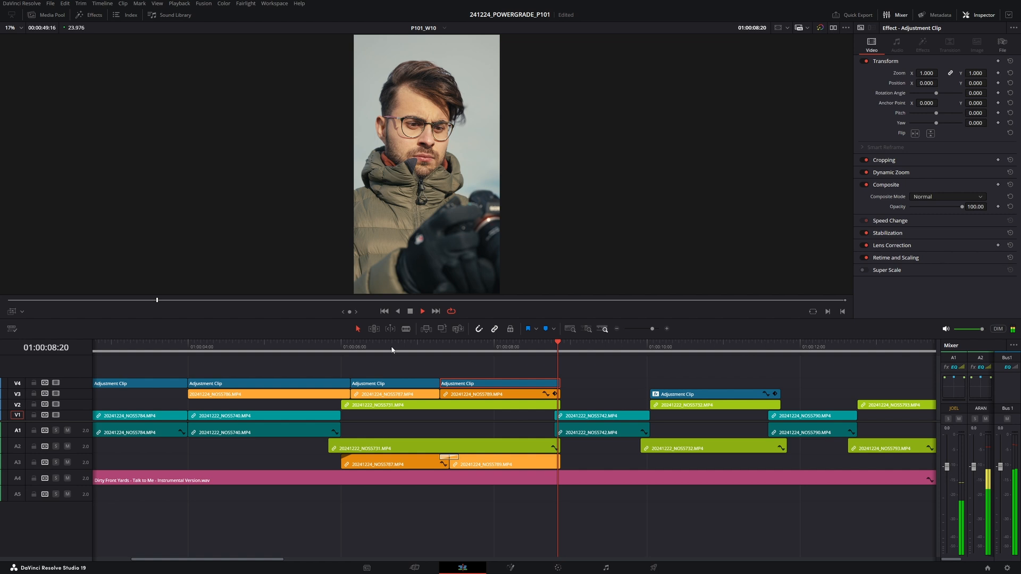
key(space)
- Copy adjustment clips onto the next interview and B-roll shots on the top track
scroll(488, 393, down, 1)
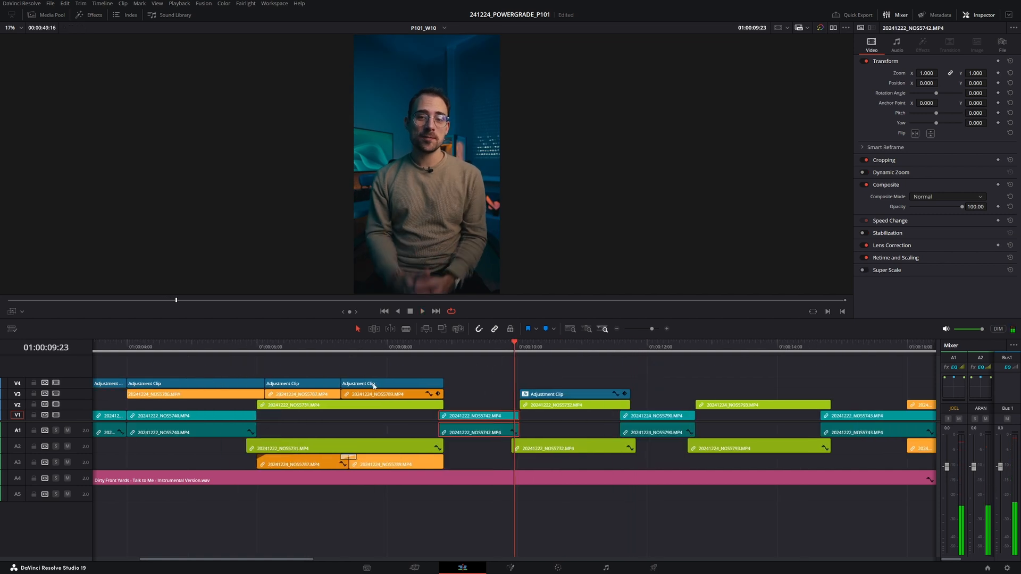
drag(374, 386, 477, 386)
drag(542, 382, 627, 384)
scroll(585, 387, down, 1)
scroll(568, 386, right, 4)
scroll(350, 384, right, 3)
drag(298, 382, 575, 387)
scroll(479, 384, right, 10)
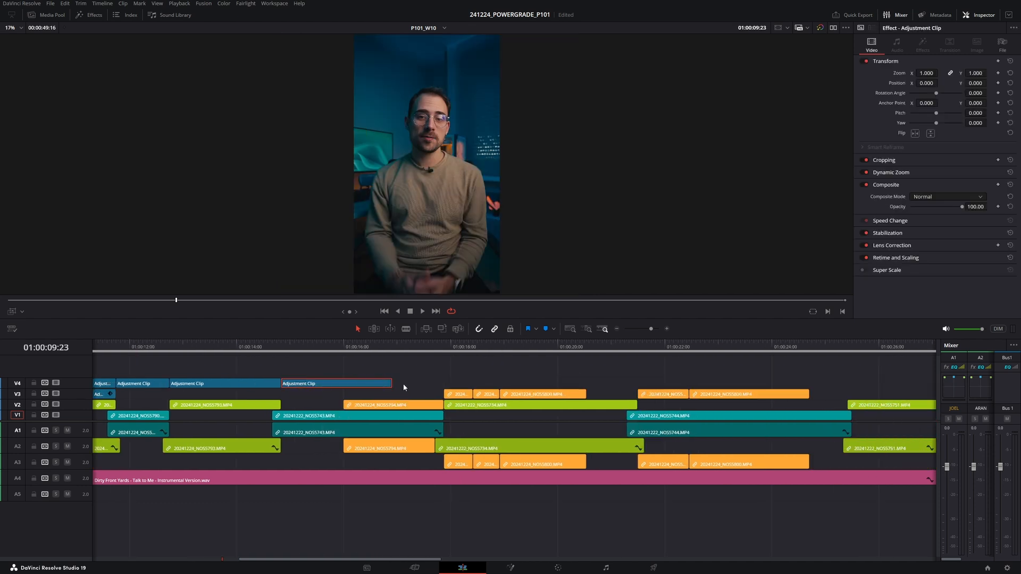
- Add and trim more adjustment clips over the later shots and play the section
drag(389, 382, 647, 387)
scroll(654, 374, right, 5)
drag(423, 384, 386, 384)
drag(367, 384, 422, 383)
drag(436, 383, 591, 386)
click(539, 348)
key(space)
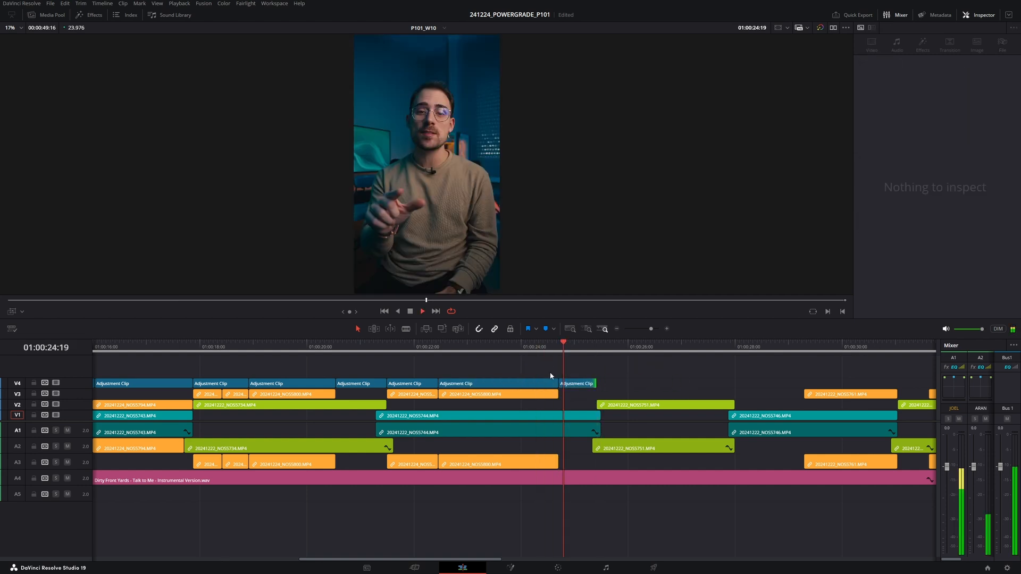
- Extend an adjustment clip across the next shot on the top track
scroll(444, 378, right, 2)
scroll(457, 383, right, 2)
key(space)
drag(481, 383, 623, 385)
key(space)
- Play through the section around the newly added adjustment clips
click(452, 349)
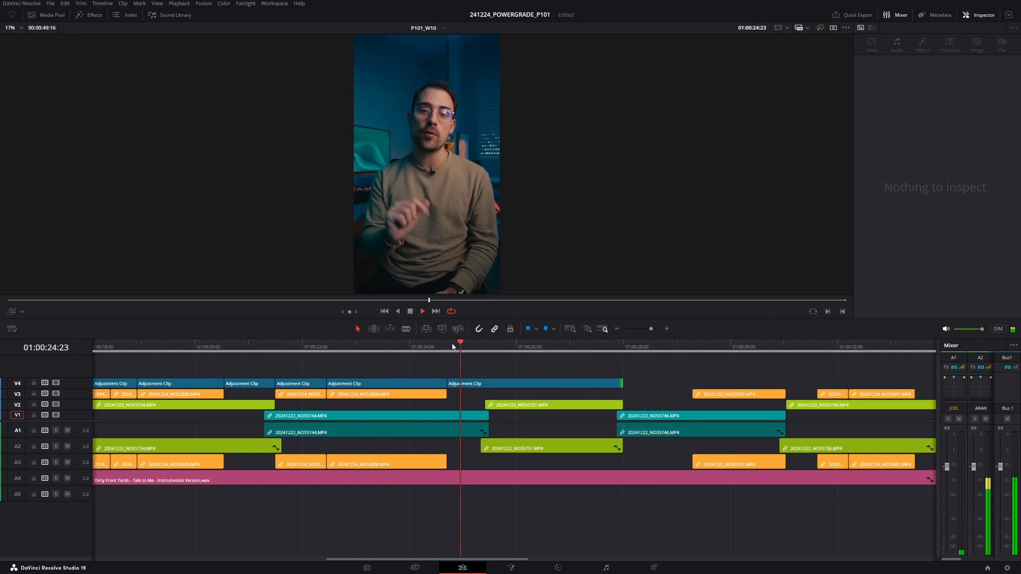
scroll(399, 368, right, 8)
key(space)
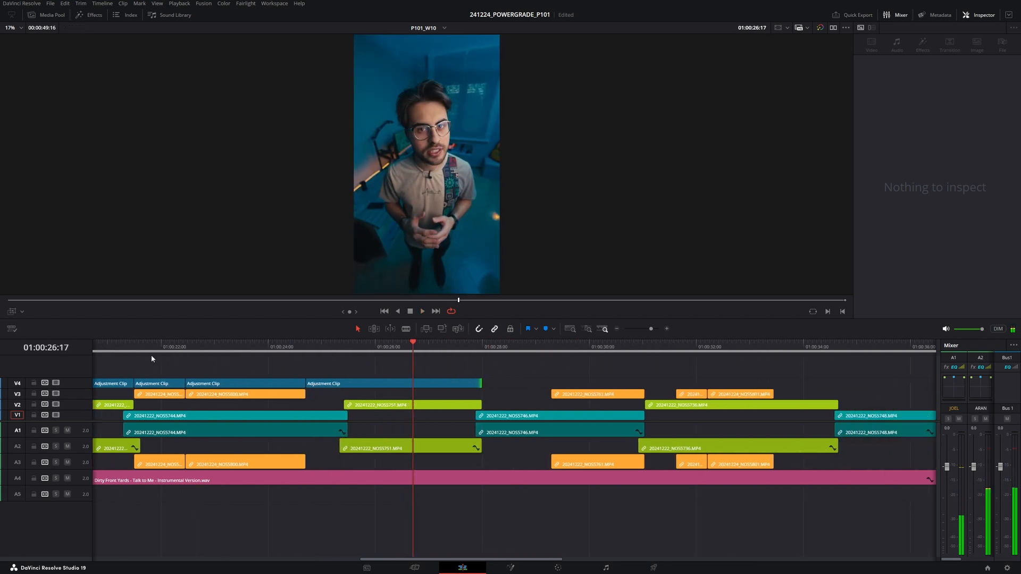
click(136, 350)
key(space)
scroll(292, 368, left, 7)
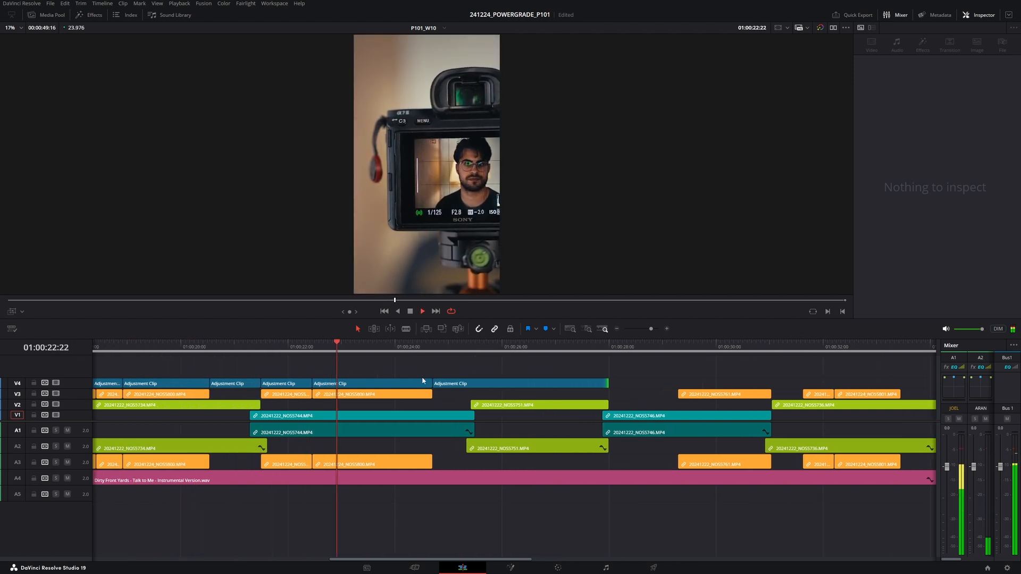
key(space)
- Delete one adjustment clip and move and extend the neighbouring adjustment clips to cover the gap
click(298, 384)
key(BackSpace)
drag(315, 383, 261, 383)
scroll(313, 391, left, 12)
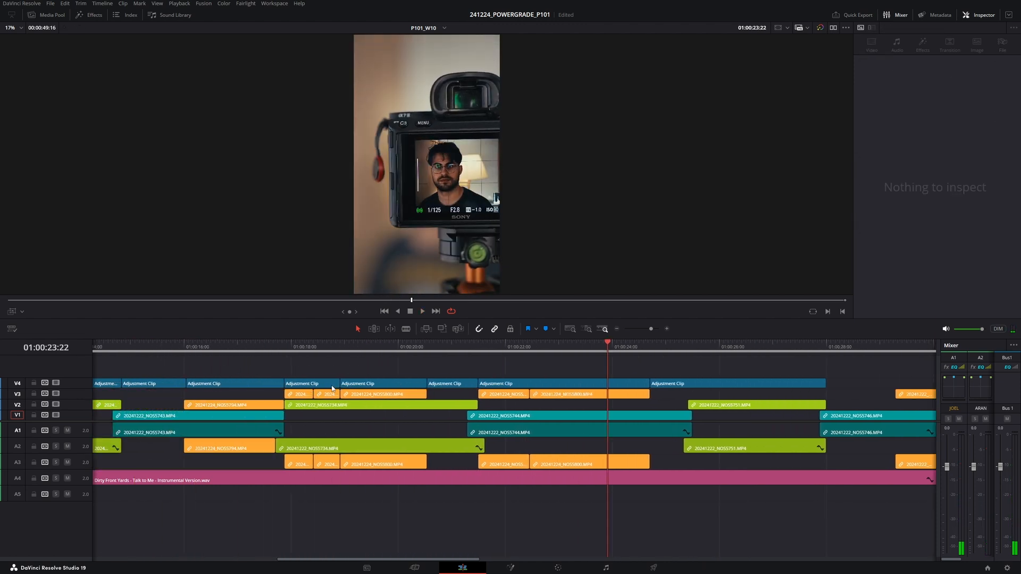
drag(344, 381, 425, 383)
- Enlarge the selected adjustment clip's Dynamic Zoom framing rectangle slightly and play it
click(452, 382)
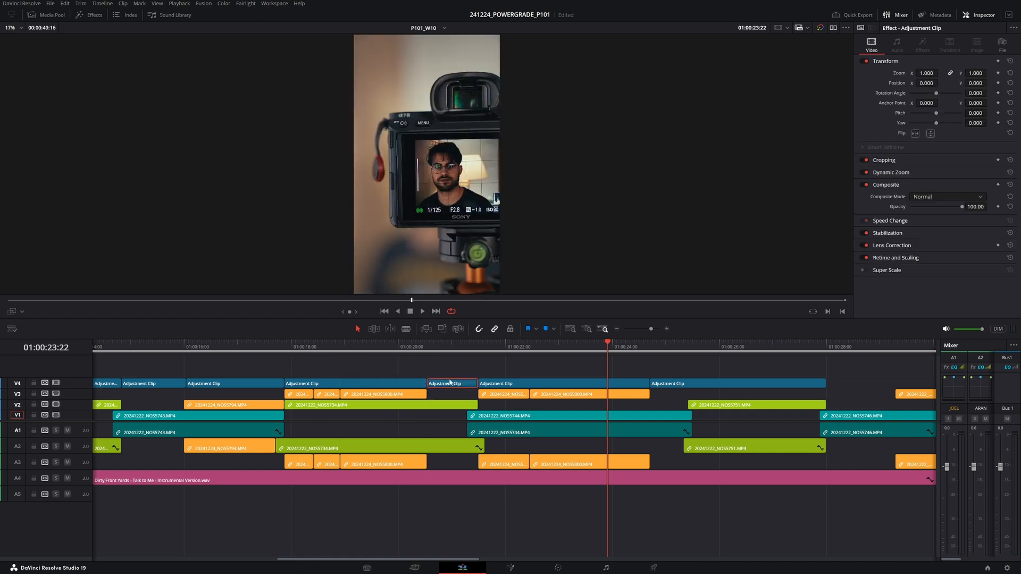
click(12, 312)
drag(360, 284, 359, 287)
click(420, 347)
key(space)
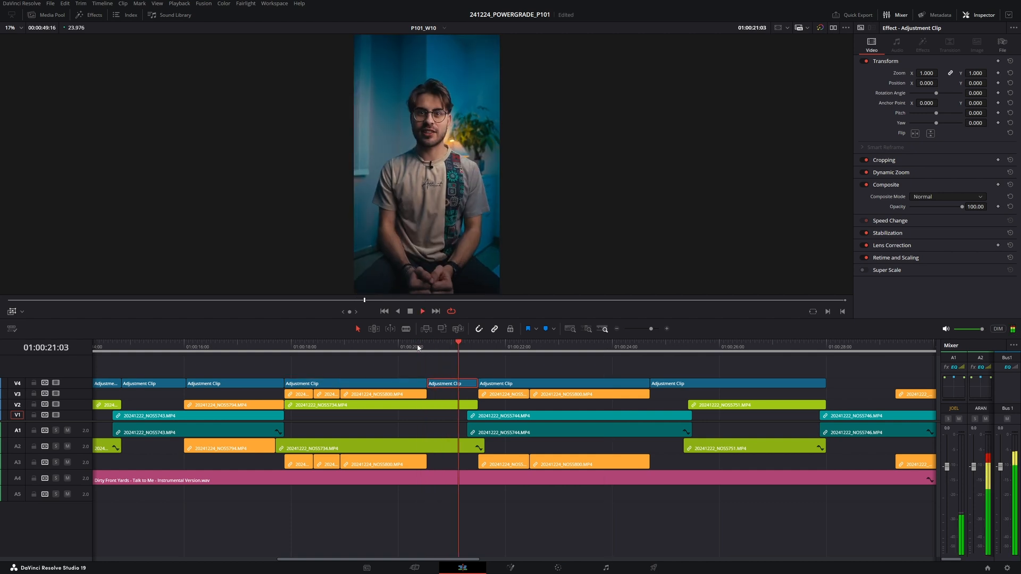
click(436, 349)
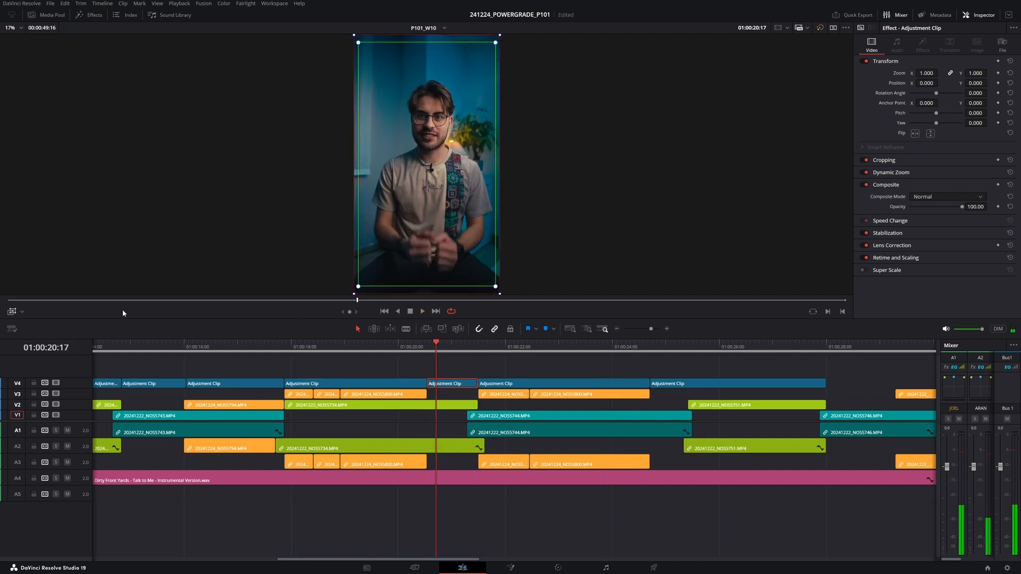
drag(358, 287, 357, 290)
- Rearrange the clips stacked over the lens close-up shot on the third video track
scroll(253, 354, left, 3)
click(253, 346)
key(space)
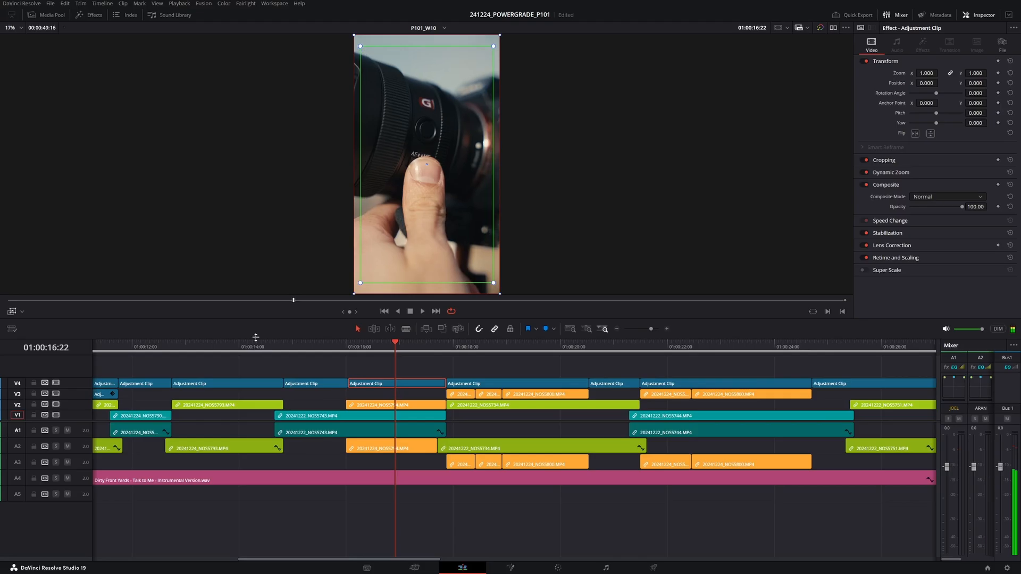
drag(344, 394, 444, 394)
drag(264, 348, 254, 350)
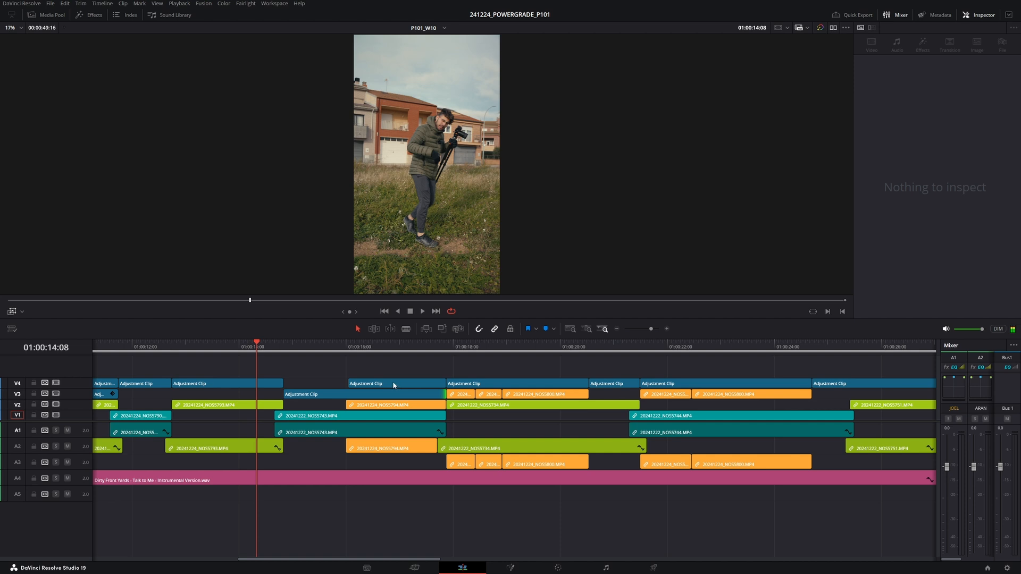
- Delete the adjustment clip above the lens close-up and play on
click(375, 383)
key(Delete)
key(space)
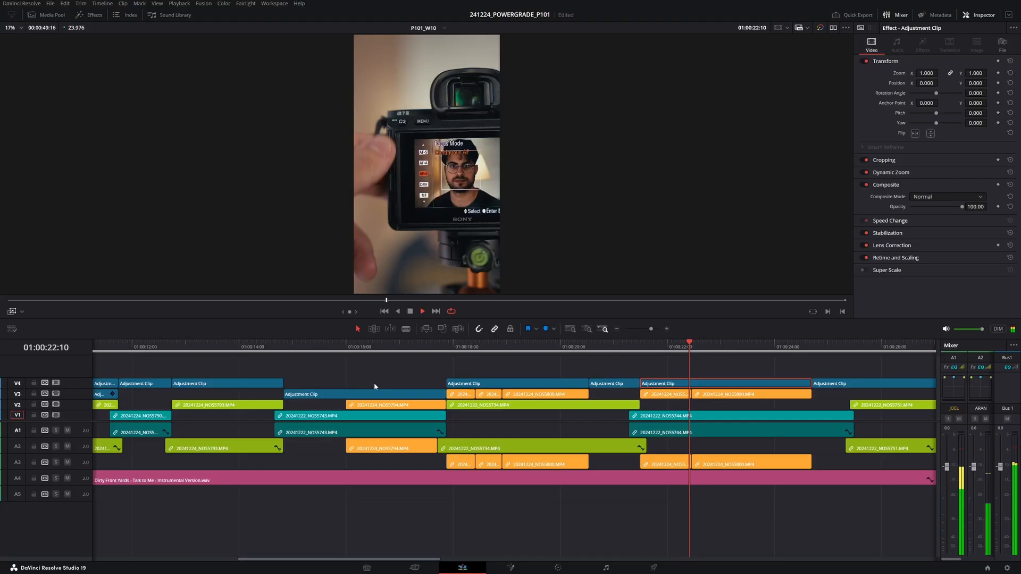
- Add an adjustment clip over the next interview shot and trim its start
scroll(553, 437, down, 1)
scroll(552, 437, right, 5)
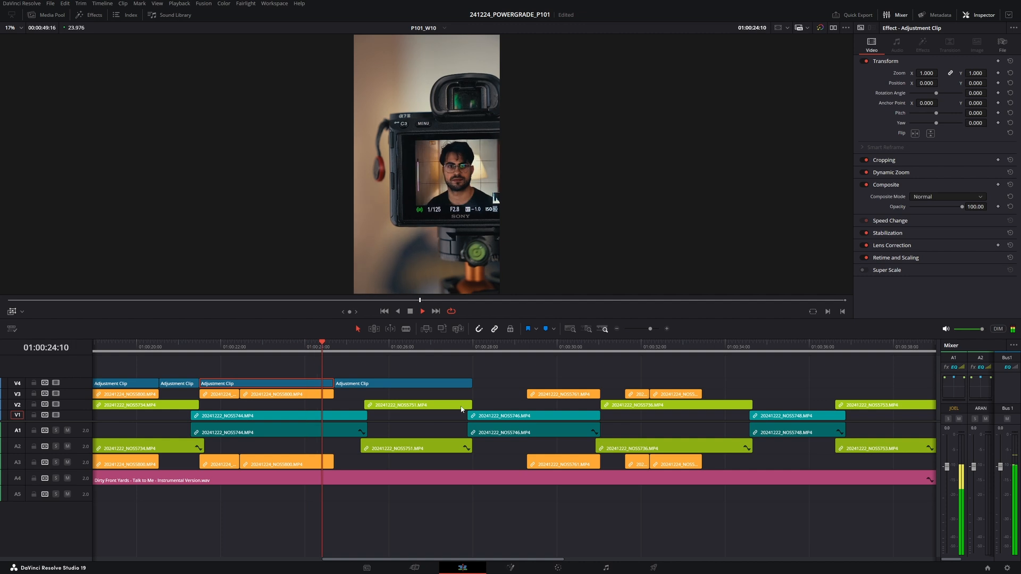
drag(444, 384, 548, 385)
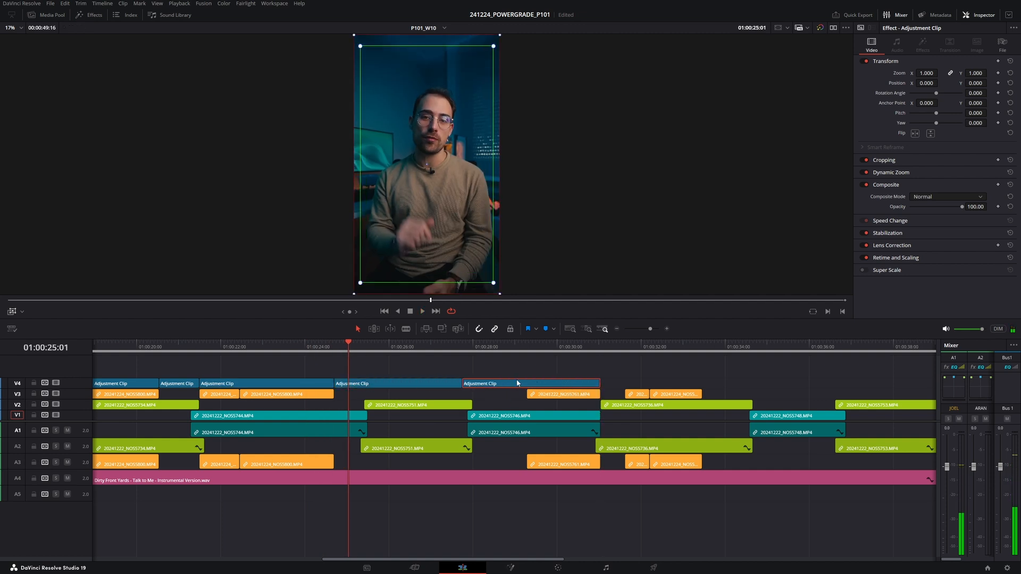
drag(510, 385, 509, 385)
drag(460, 384, 481, 384)
- Copy an adjustment clip onto the later shots, extend its end, and play the section
scroll(399, 386, right, 5)
drag(437, 383, 715, 384)
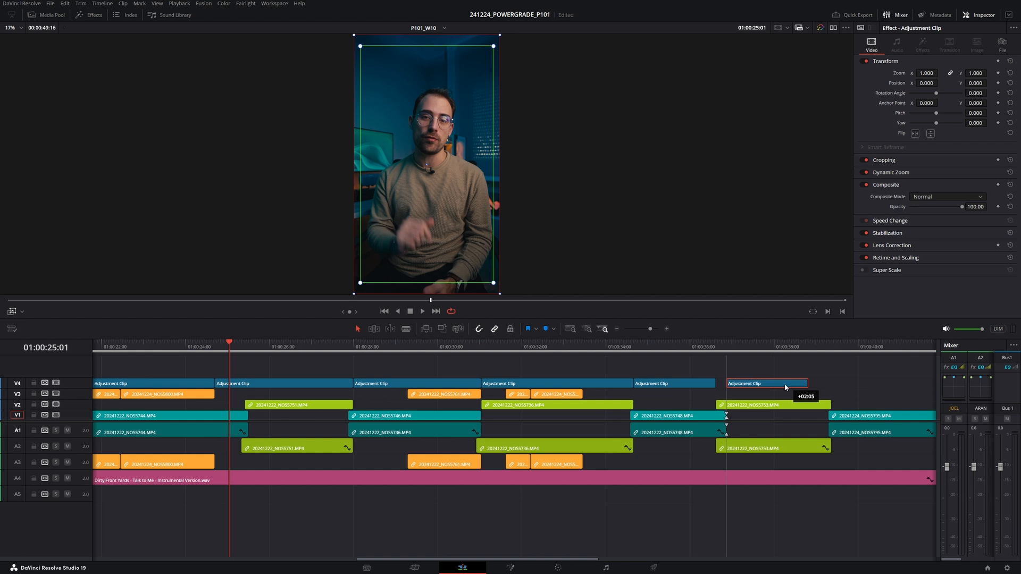
drag(791, 387, 827, 384)
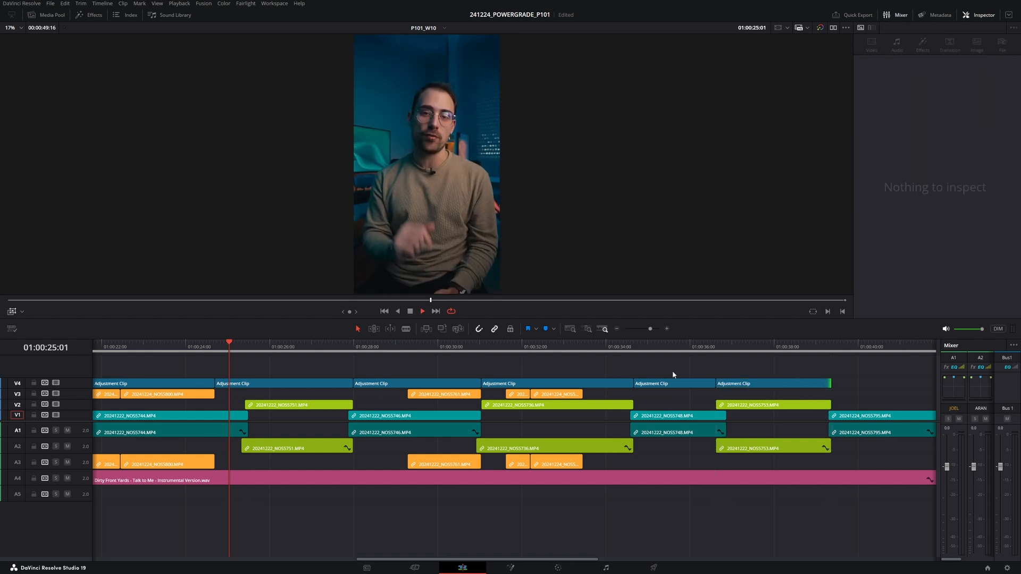
key(space)
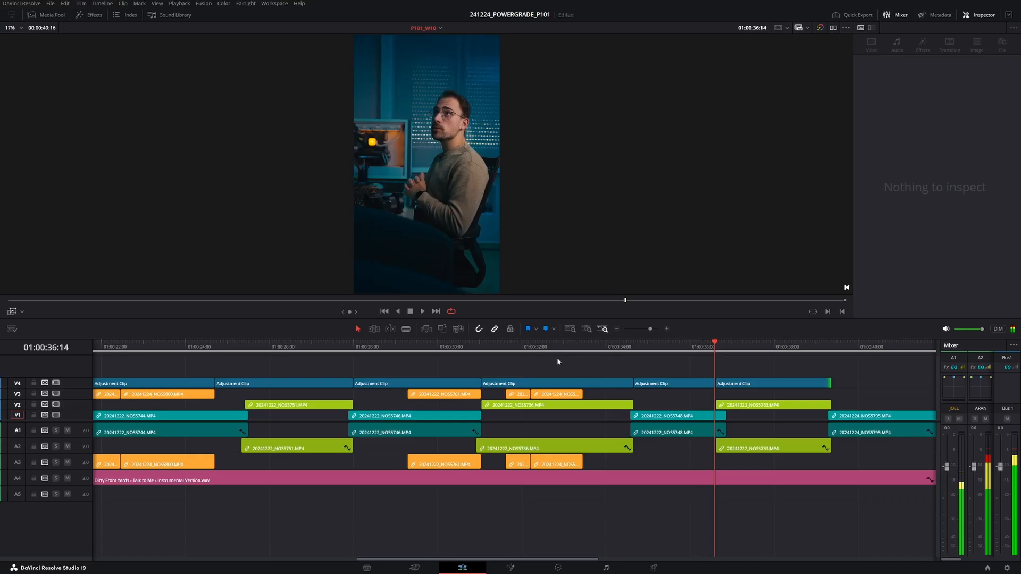
- Add and extend adjustment clips over the final shots and play the timeline from the start
scroll(614, 405, right, 5)
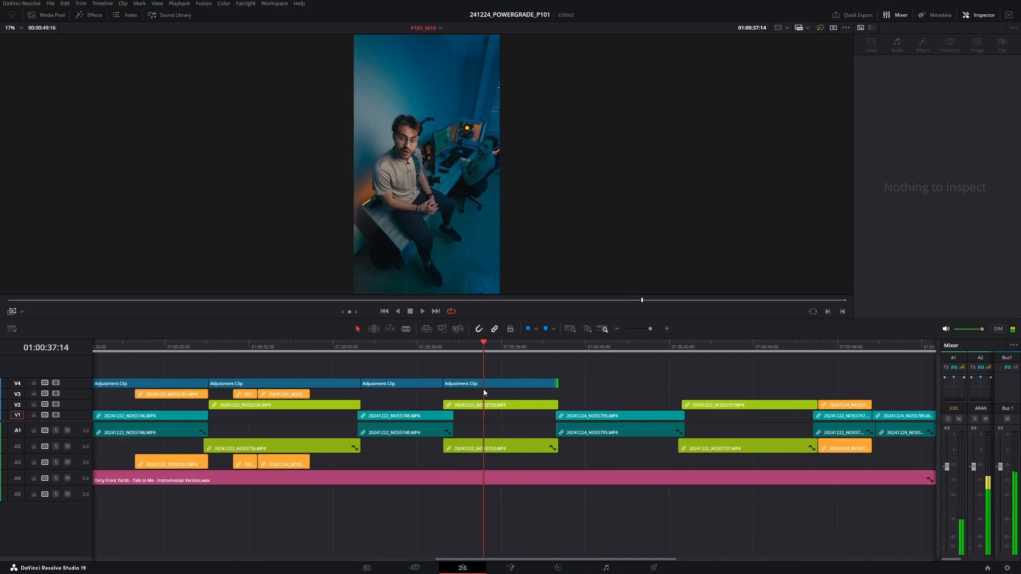
drag(483, 389, 592, 389)
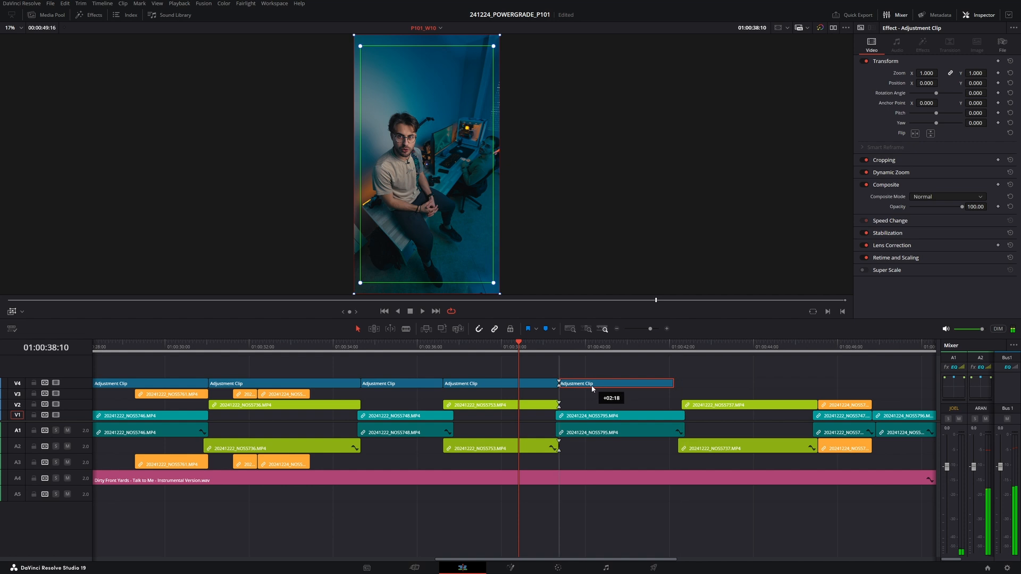
drag(673, 384, 796, 386)
scroll(790, 387, right, 5)
drag(586, 381, 601, 381)
drag(591, 385, 660, 383)
click(628, 347)
key(space)
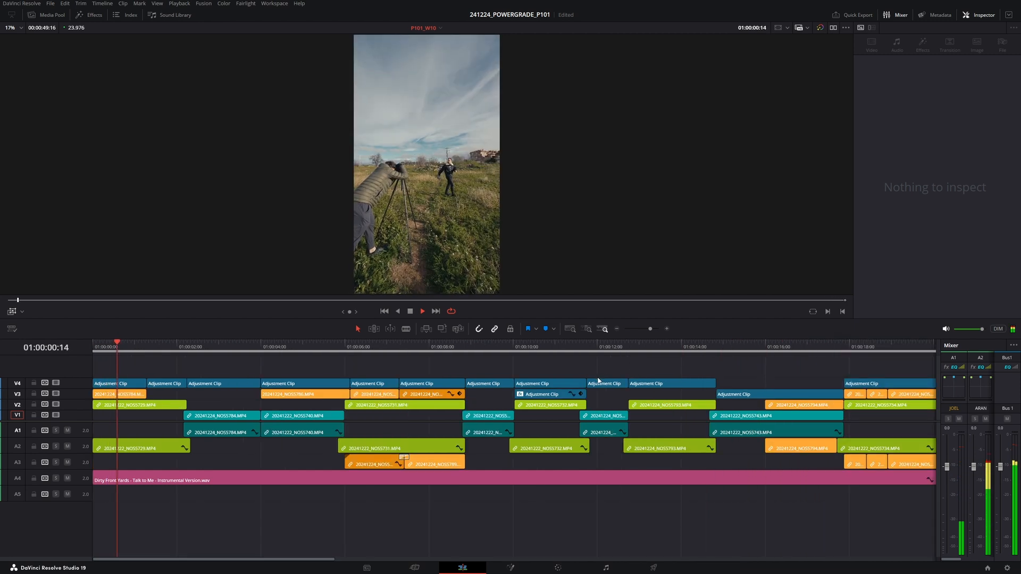
- Play the edit from the start to review the adjustment clips
click(695, 348)
key(space)
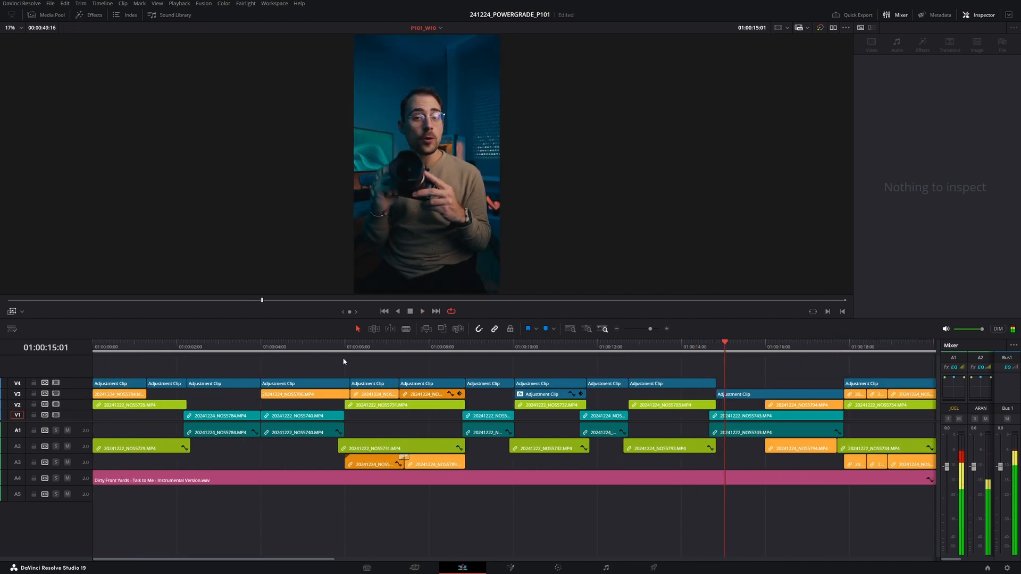
key(Home)
key(space)
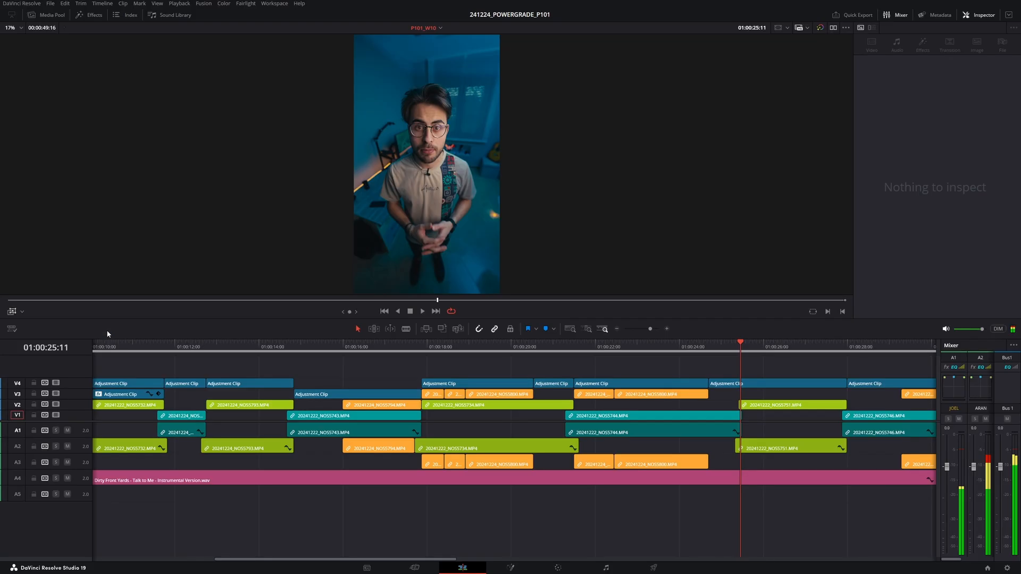
key(Home)
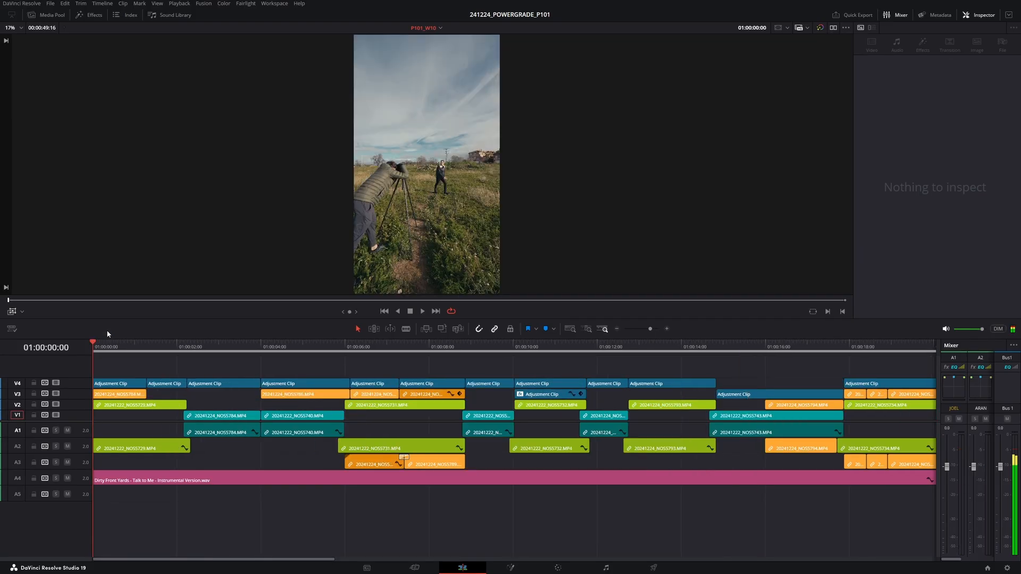
- Enlarge the timeline track area and delete the empty tracks
scroll(222, 417, down, 5)
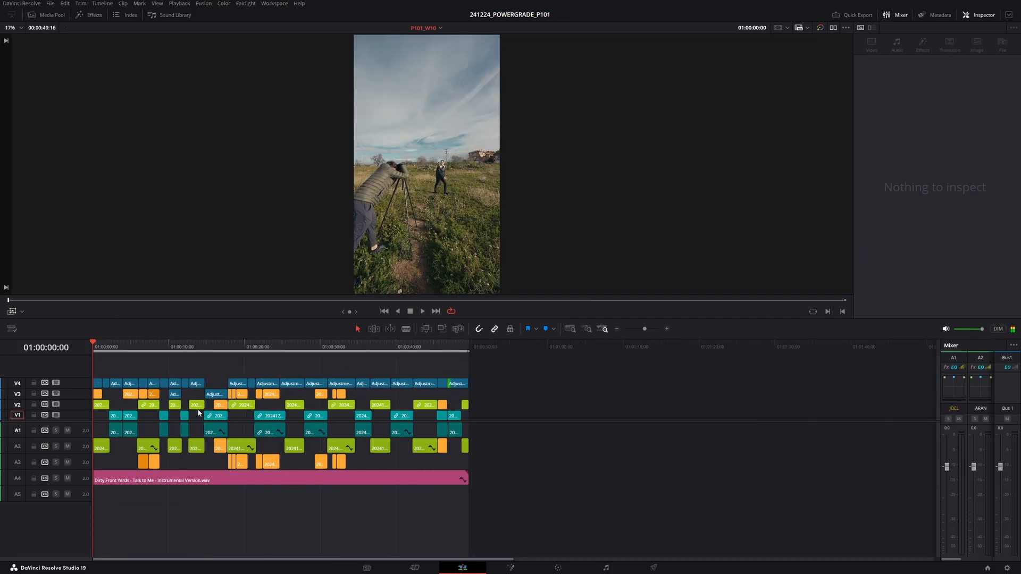
scroll(139, 425, down, 3)
drag(81, 421, 85, 442)
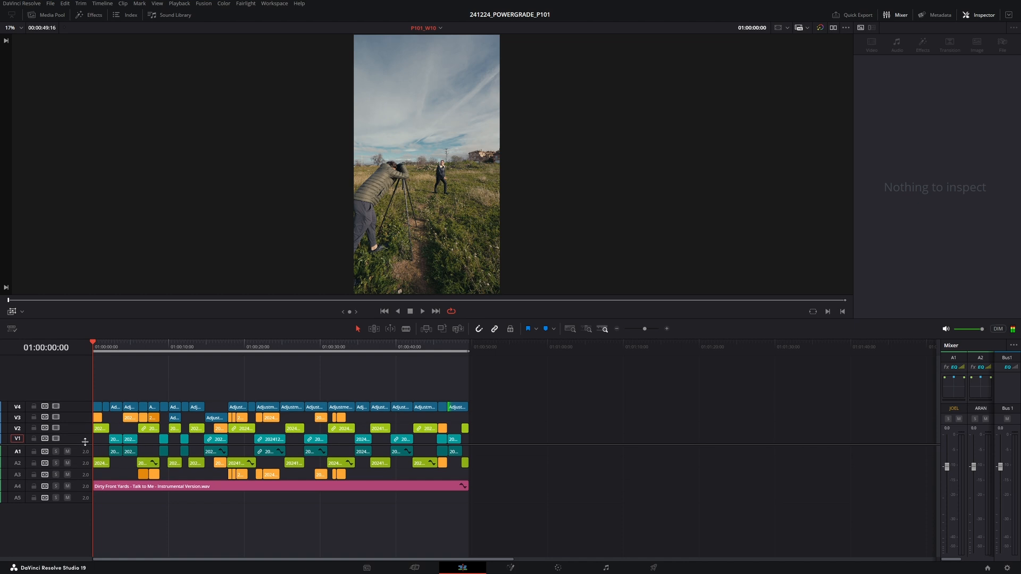
right_click(74, 392)
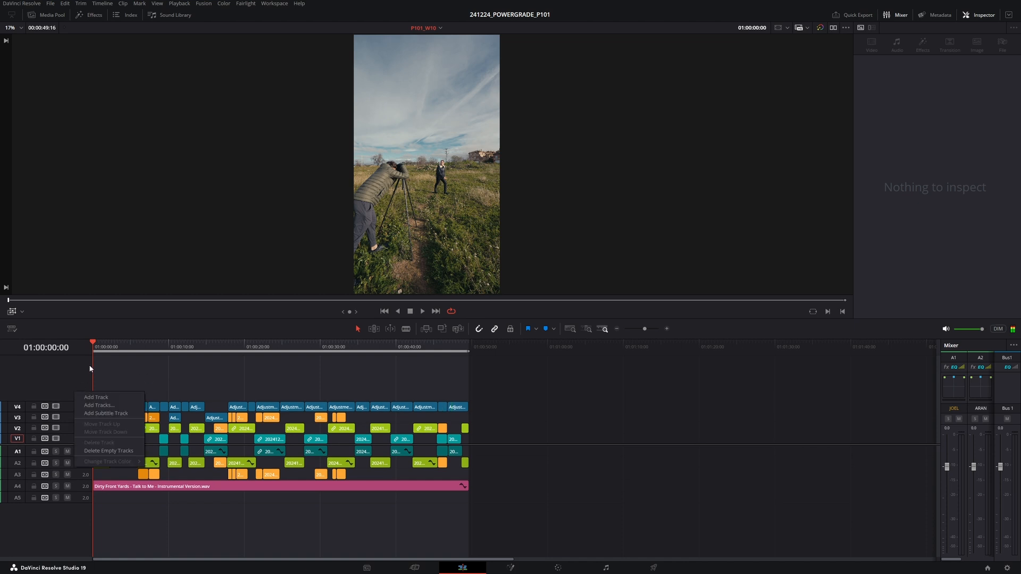
click(93, 102)
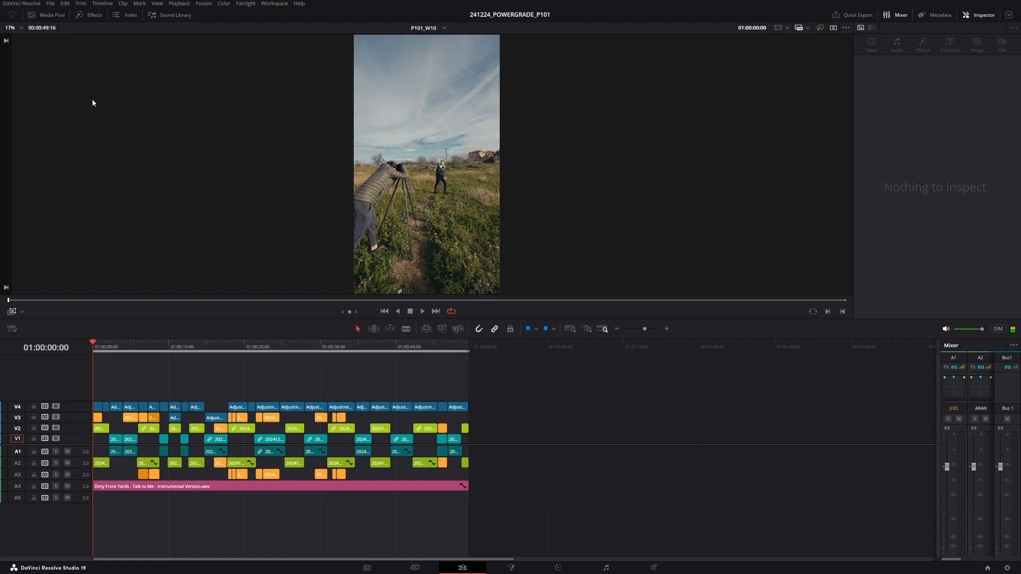
right_click(71, 393)
click(111, 451)
- Create subtitles from the timeline audio with 18 characters per line on a single line
click(103, 4)
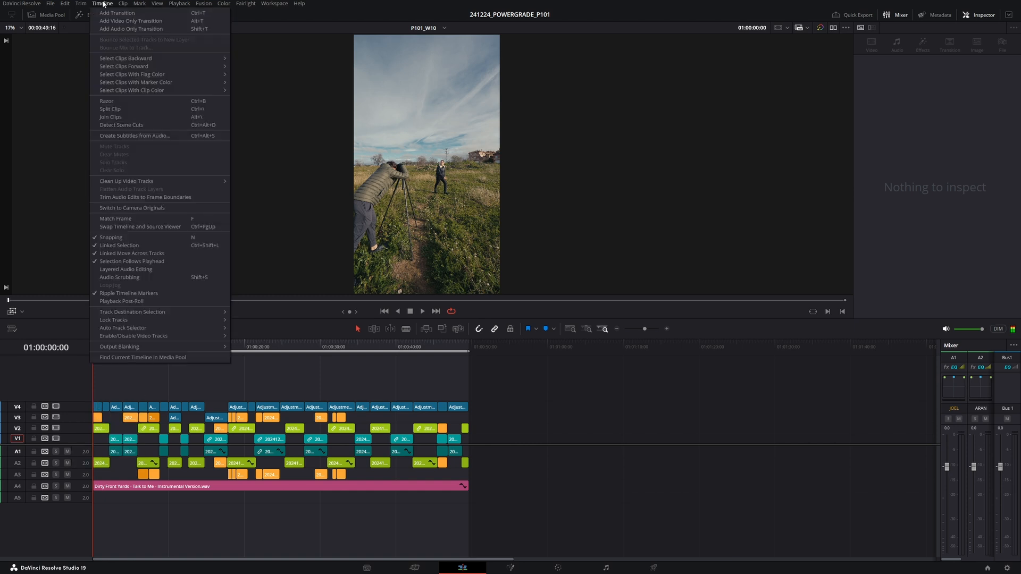
click(177, 135)
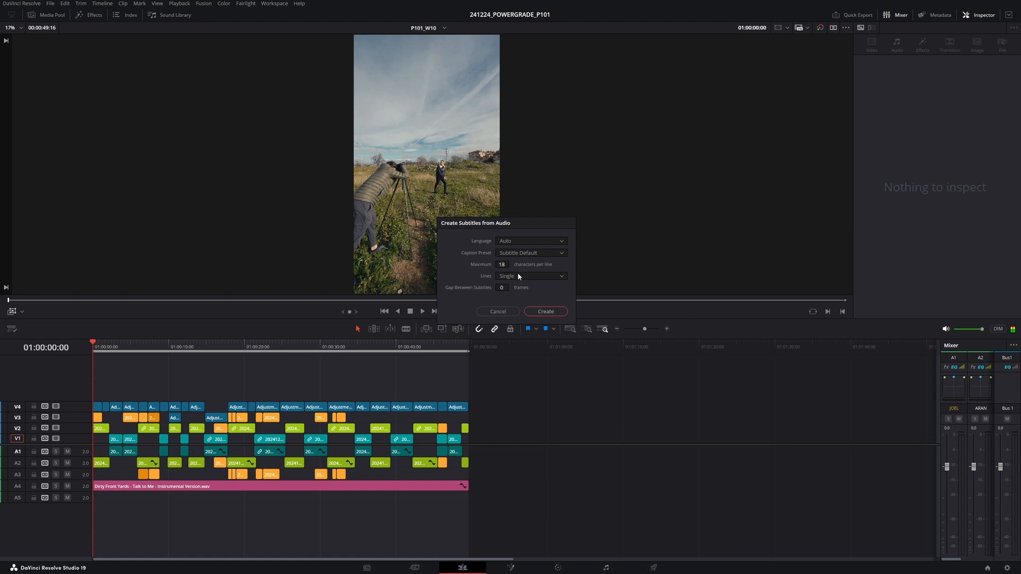
click(518, 240)
click(520, 283)
key(Return)
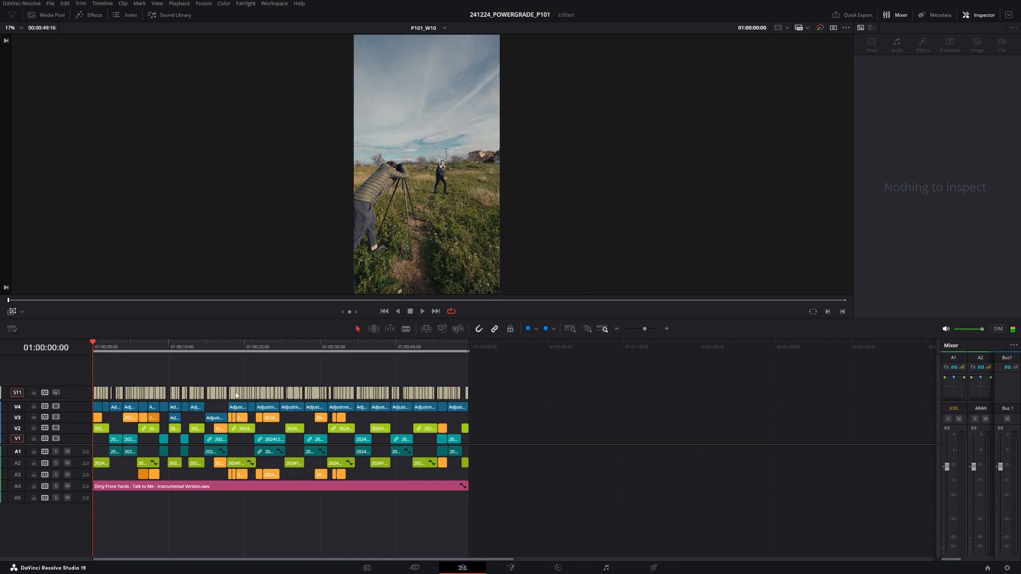
- Select the first subtitle and set the subtitle track's text colour to green #00ff7f
scroll(156, 407, up, 8)
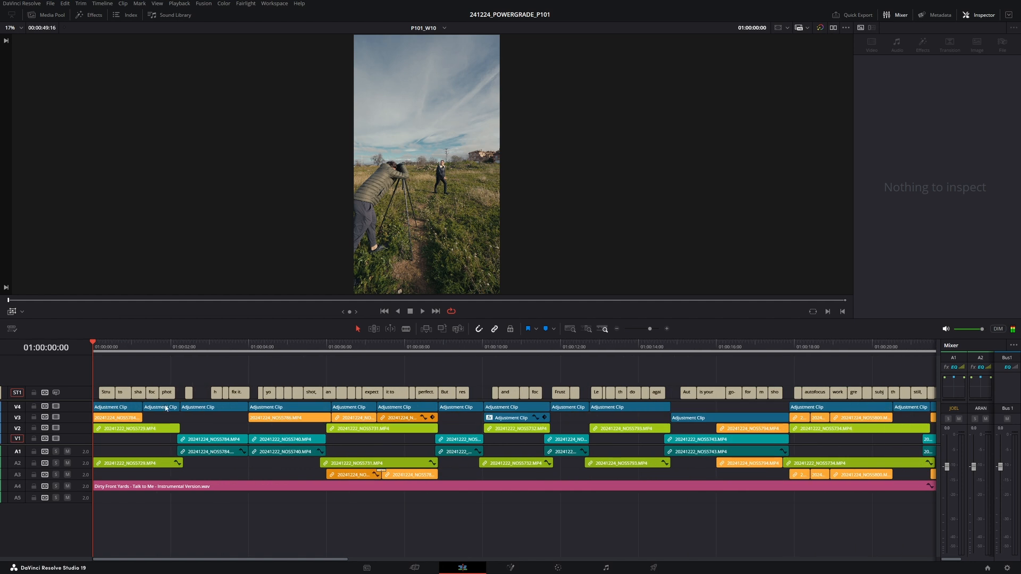
drag(103, 349, 69, 355)
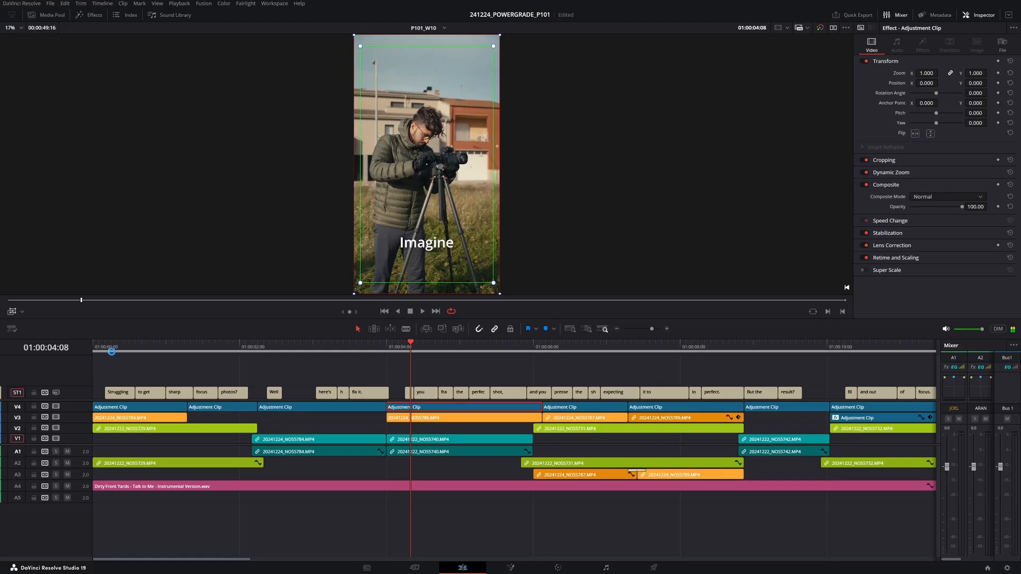
click(121, 366)
click(126, 393)
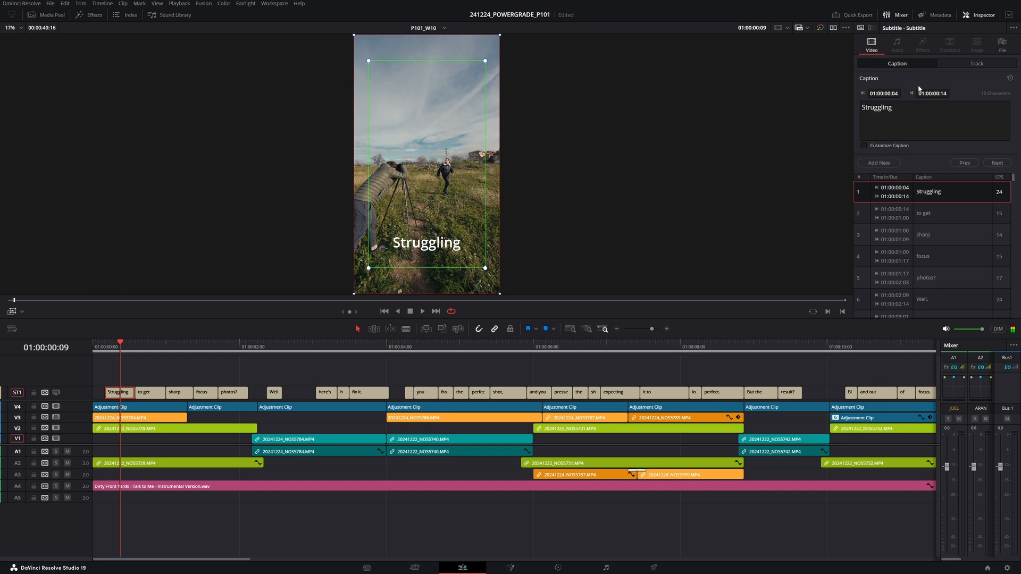
click(956, 65)
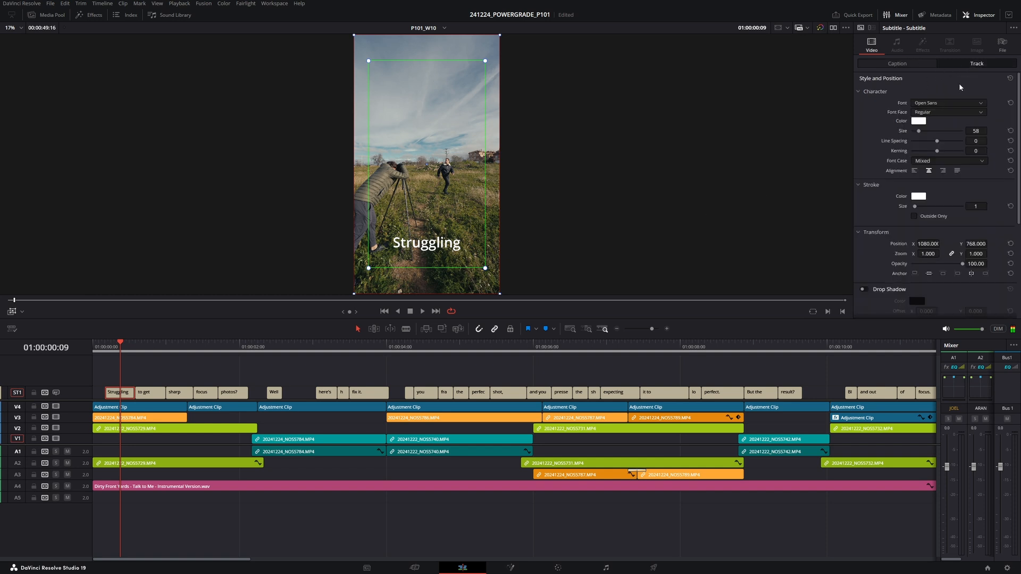
click(918, 121)
click(475, 237)
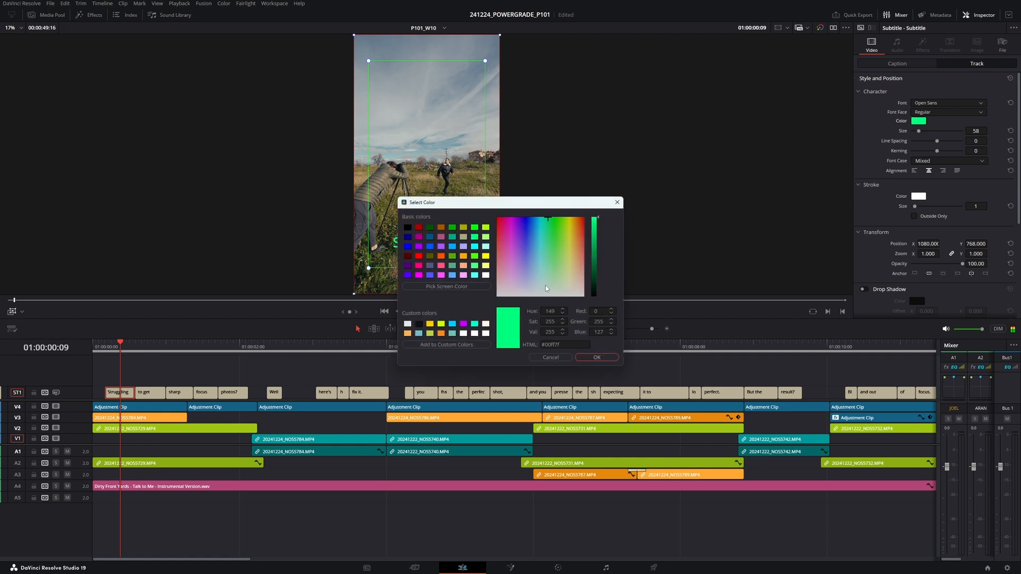
click(596, 358)
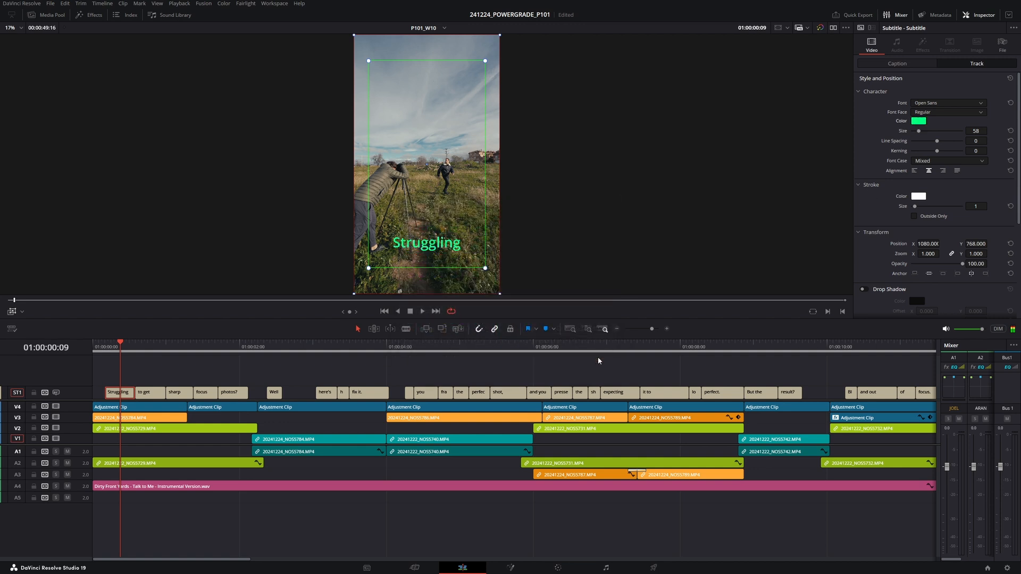
- Change the subtitle font to Oswald Medium, raise its size to 214 and reset the kerning
click(919, 104)
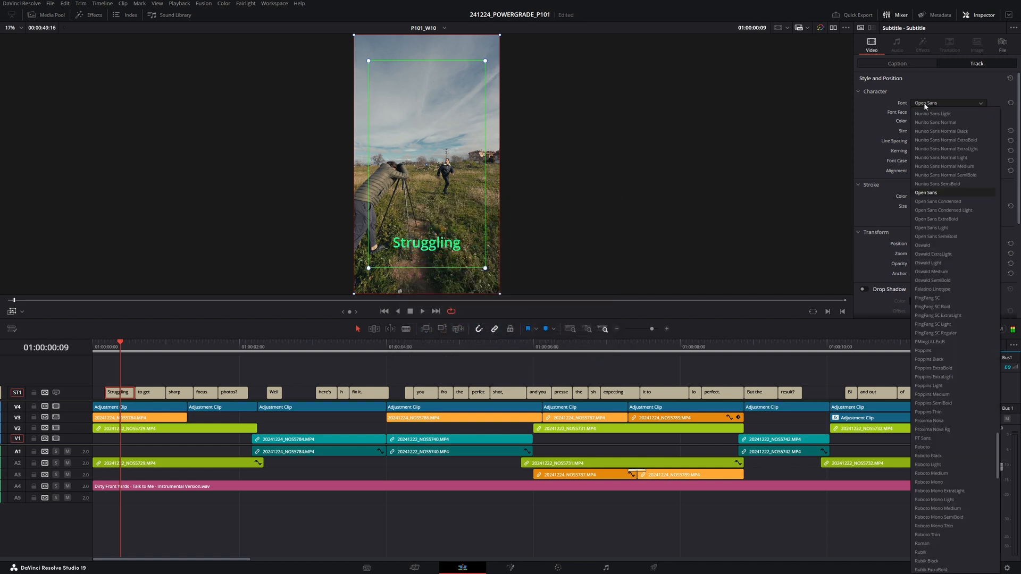
click(930, 272)
drag(978, 130, 969, 153)
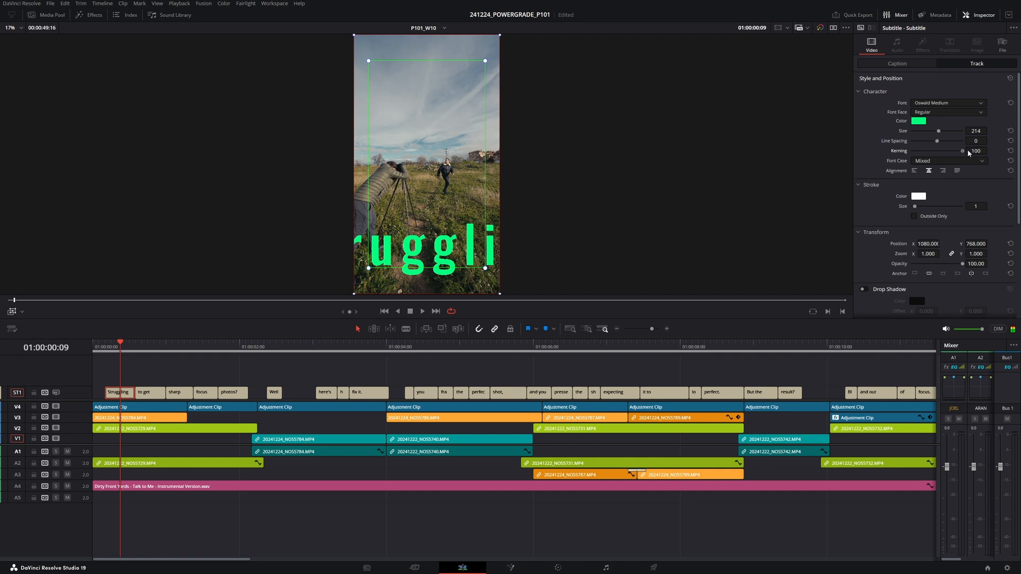
double_click(898, 151)
- Load the NOS_2.0 preset onto the subtitle track
click(1012, 29)
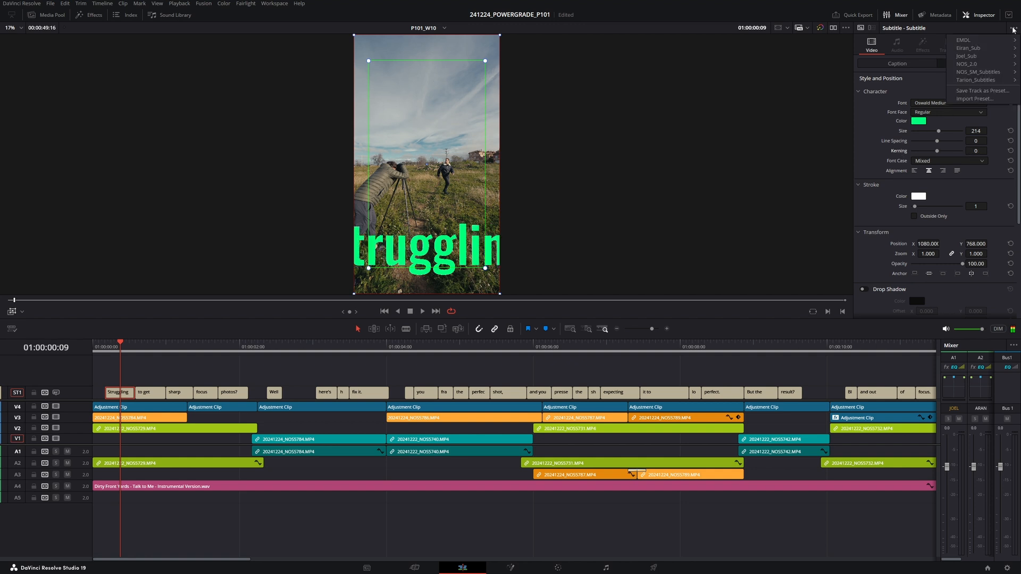
mouse_move(991, 56)
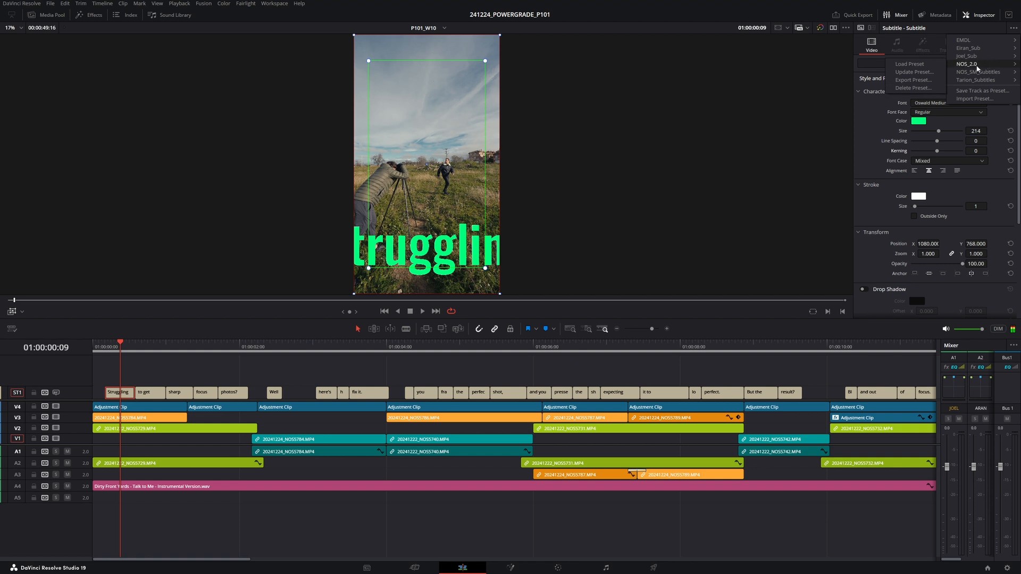
click(918, 64)
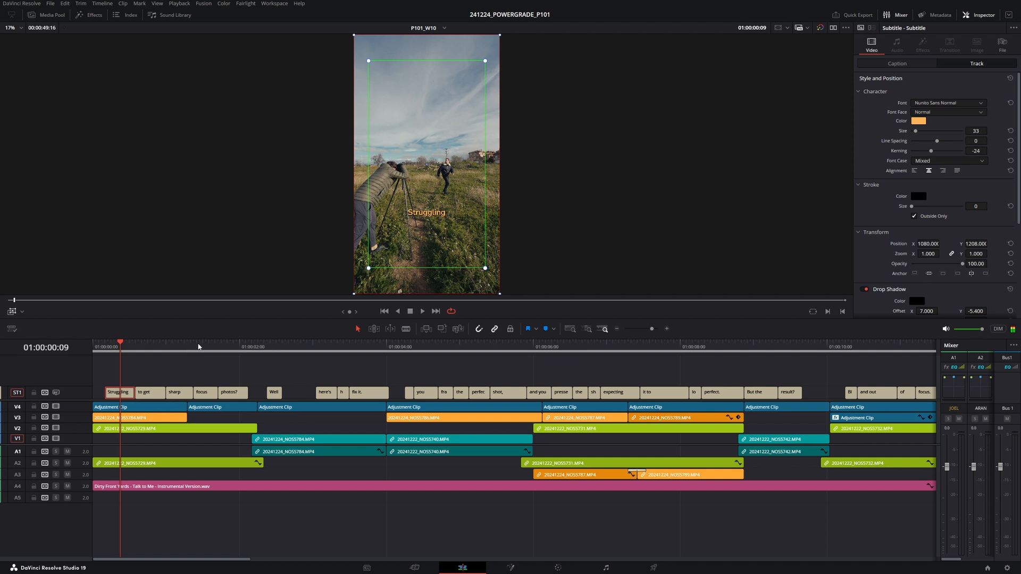
- Play the captioned timeline from the start in full-screen view
drag(127, 350, 73, 349)
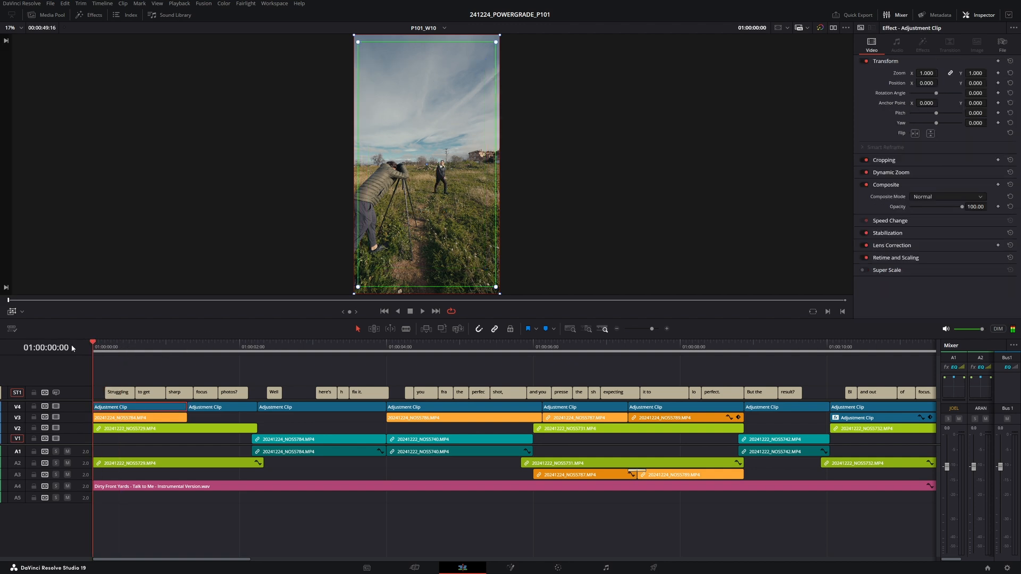
click(14, 313)
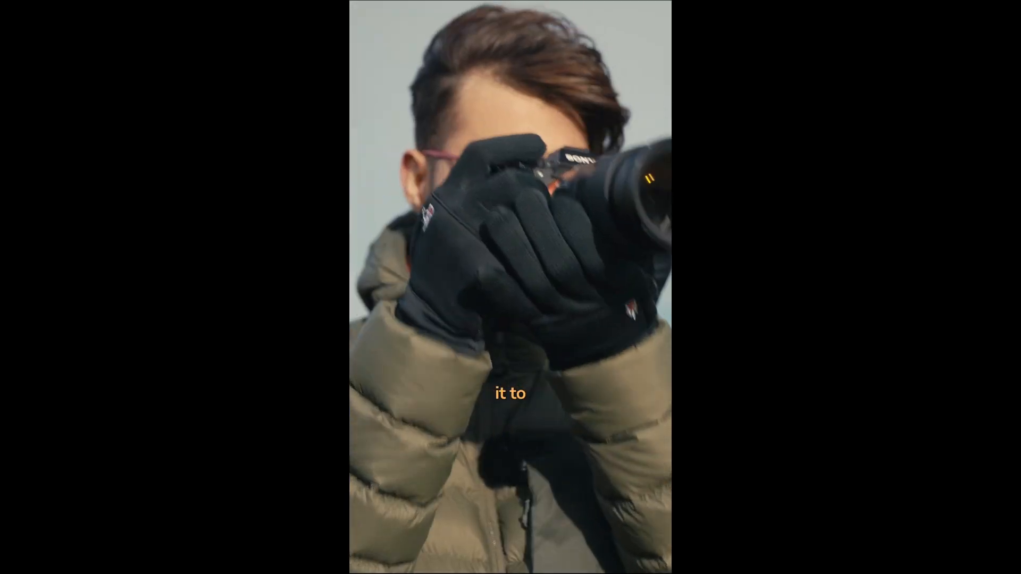
key(Escape)
scroll(292, 423, down, 4)
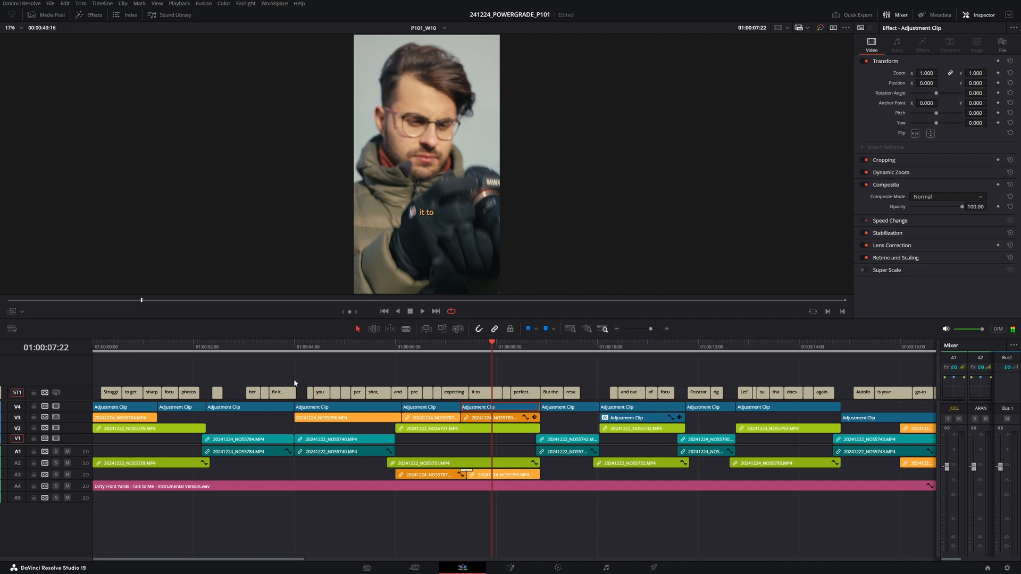
- Play the captioned edit and check its wording against the P101 Script document
drag(119, 347, 91, 347)
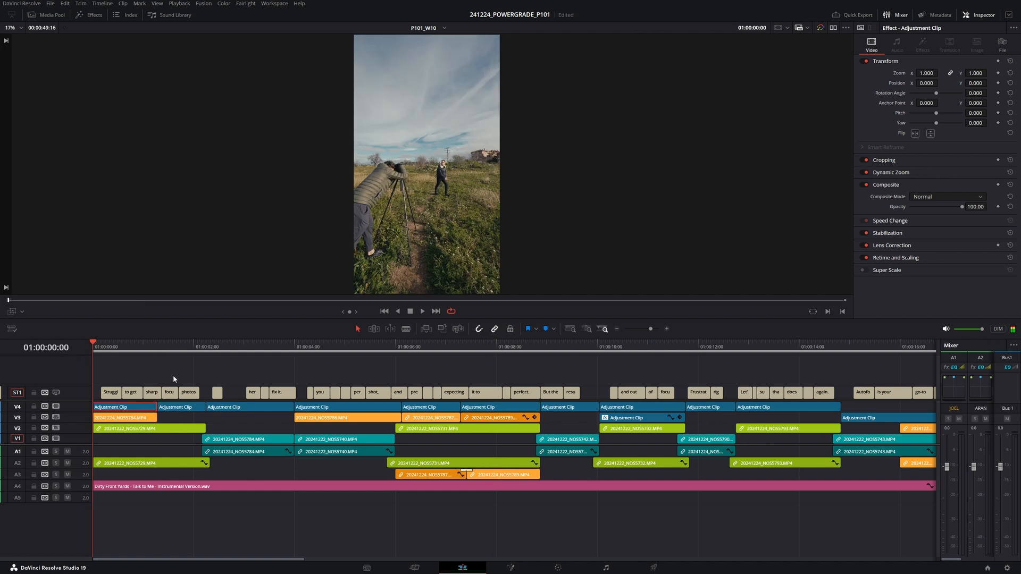
scroll(247, 390, up, 3)
key(space)
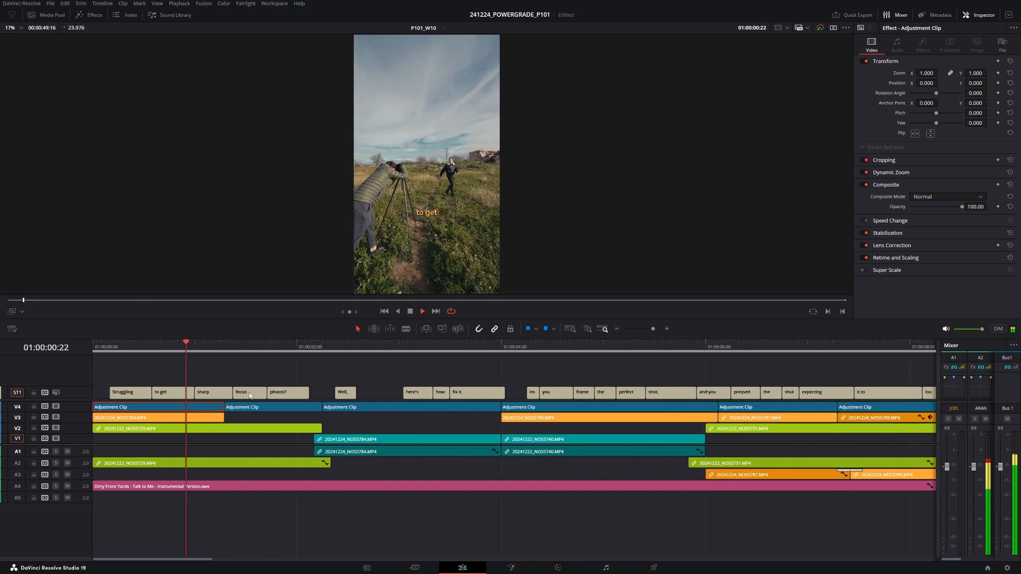
key(alt+Tab)
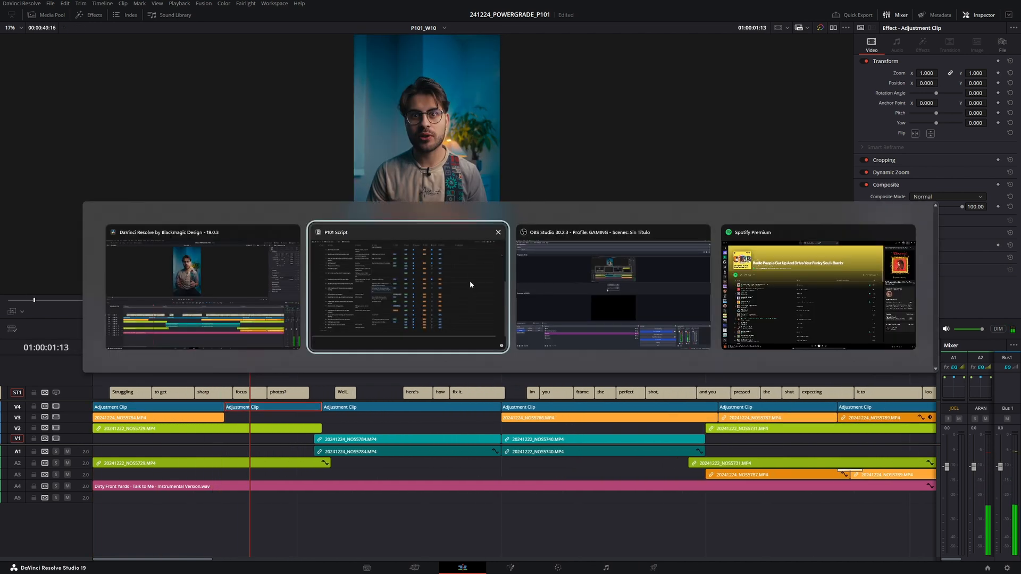
scroll(244, 314, down, 3)
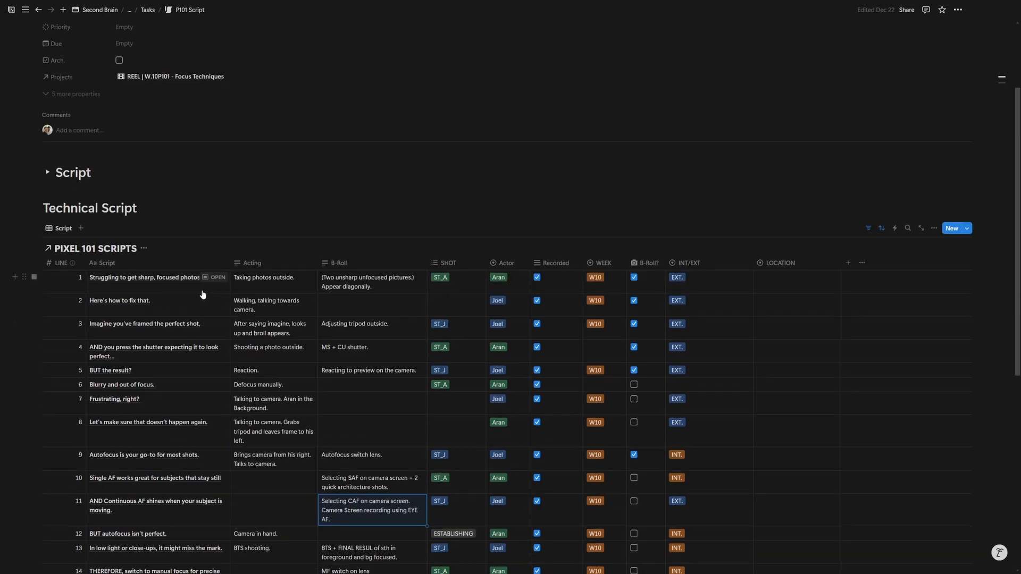
key(alt+Tab)
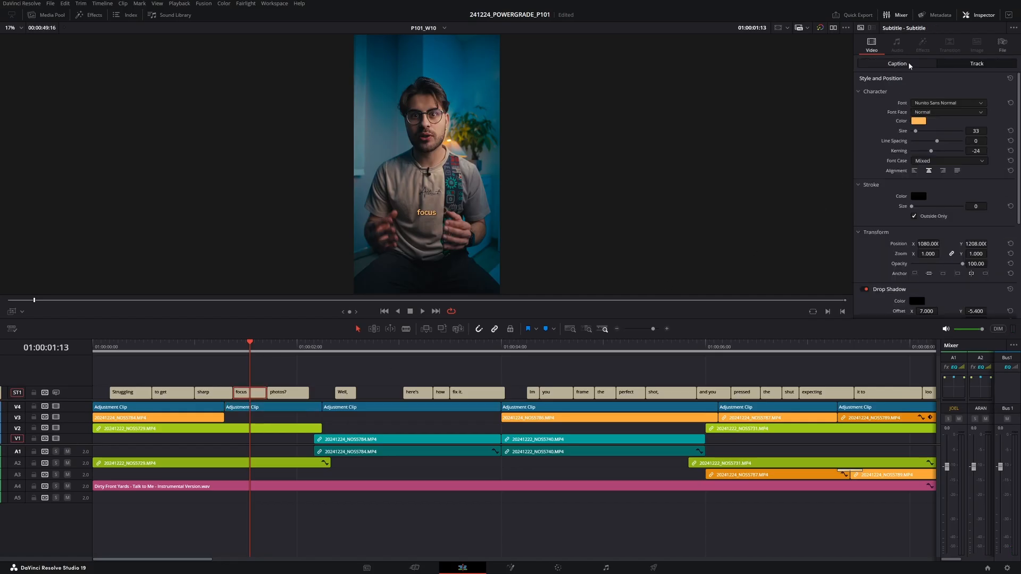
- Append ED to the text of the 'focus' caption
click(909, 66)
click(904, 110)
text(ED)
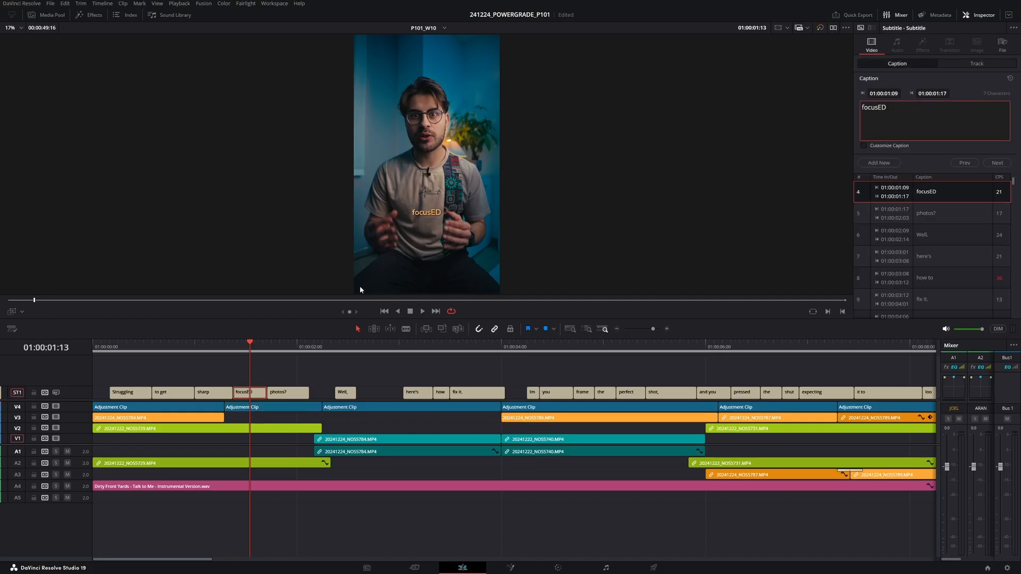
- Add a comma after 'sharp' in its caption
click(217, 392)
click(887, 112)
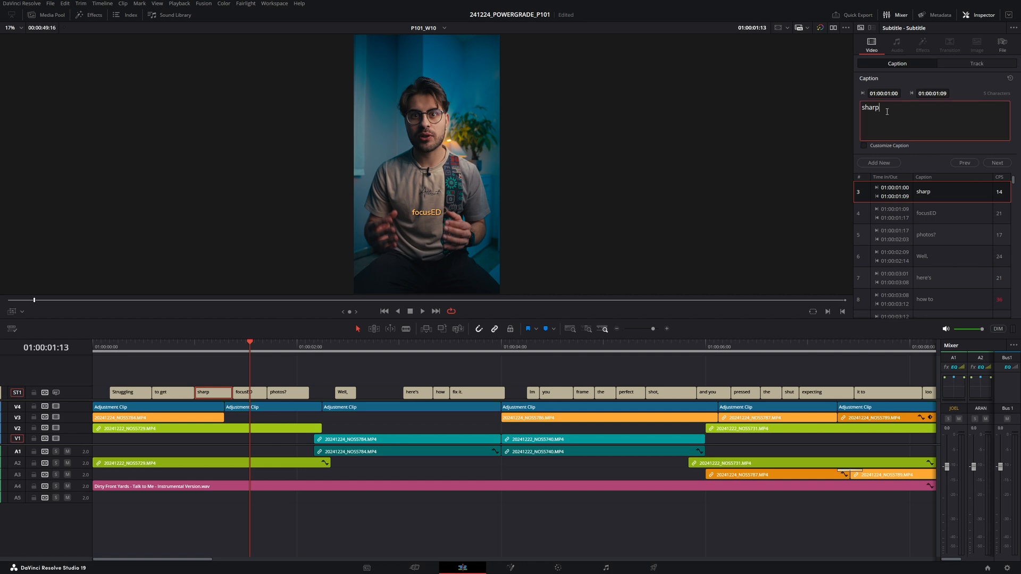
click(238, 391)
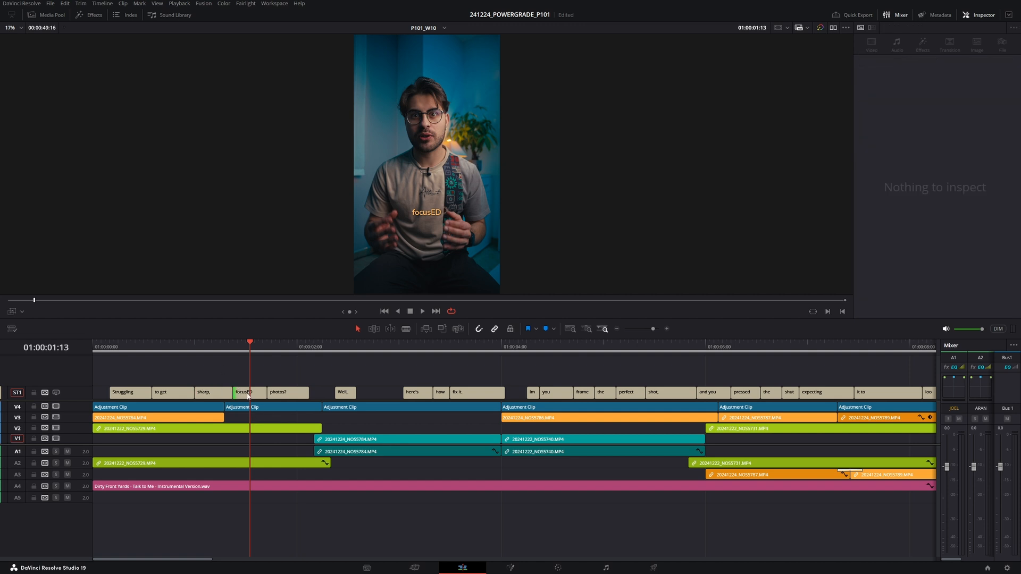
- Change the 'focus' caption's text to 'focused' and move to the next caption
key(Left)
click(256, 393)
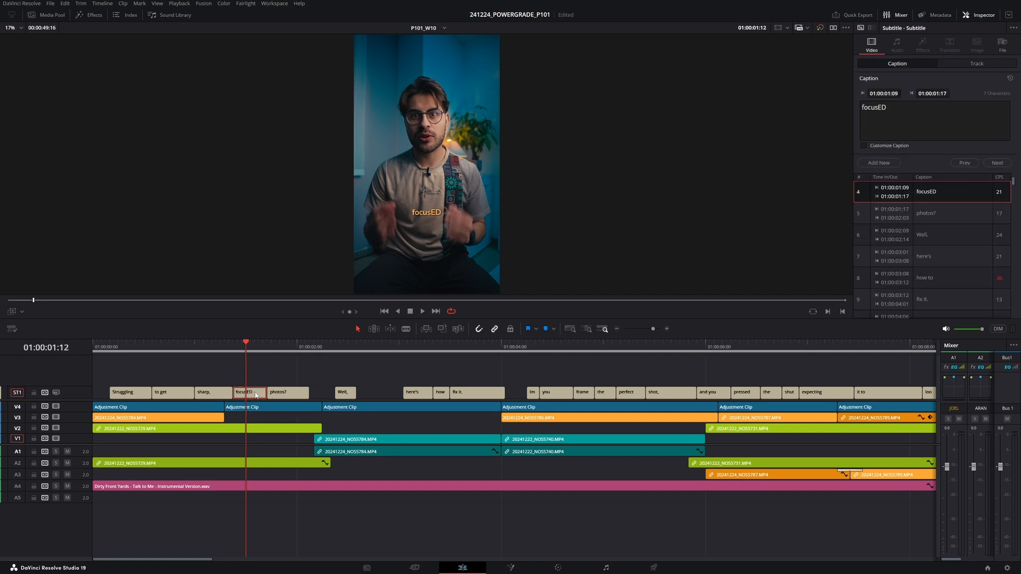
click(899, 114)
key(BackSpace)
key(BackSpace)
text(ed)
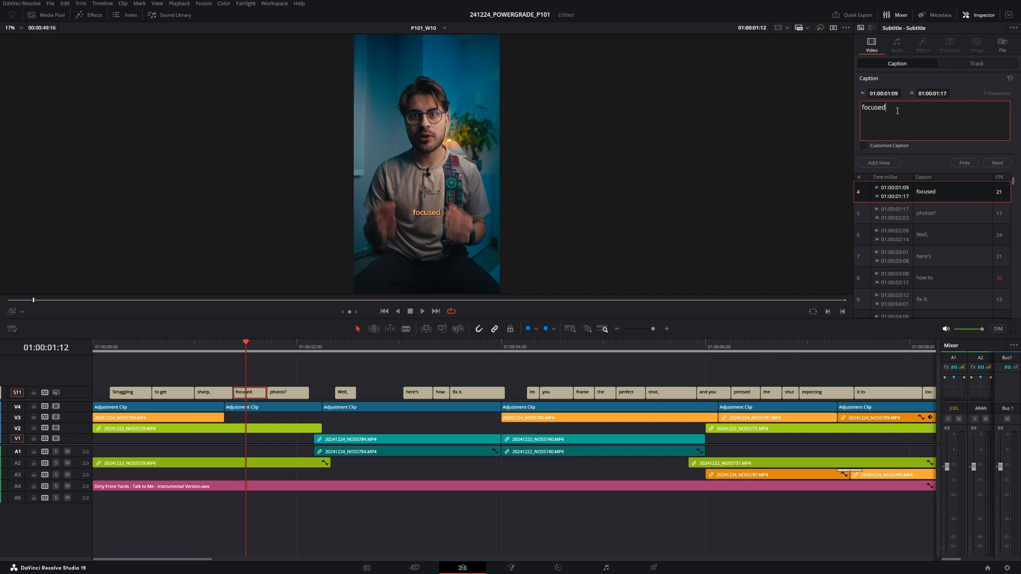
click(303, 395)
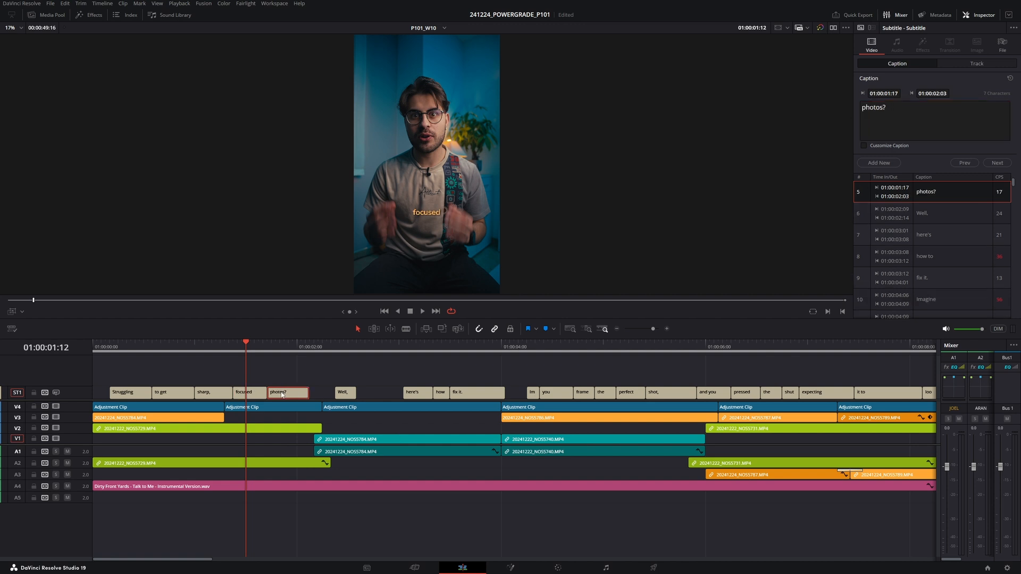
- Extend the 'Well' caption's end and finish its text with a period
key(space)
key(space)
drag(308, 394, 394, 395)
key(space)
key(space)
click(900, 125)
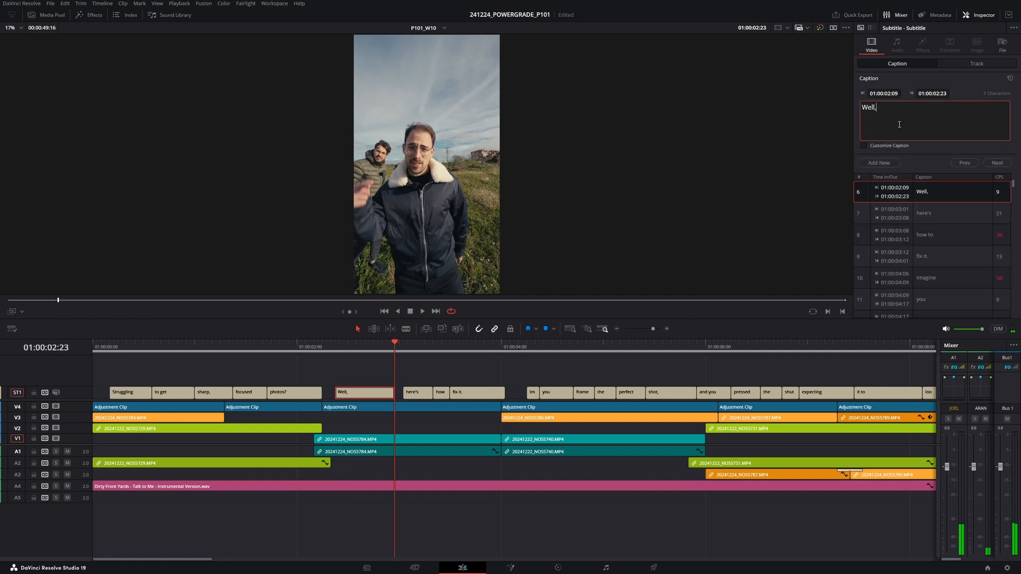
- Capitalize the 'here's' caption so it reads 'Here's'
click(336, 346)
key(space)
key(space)
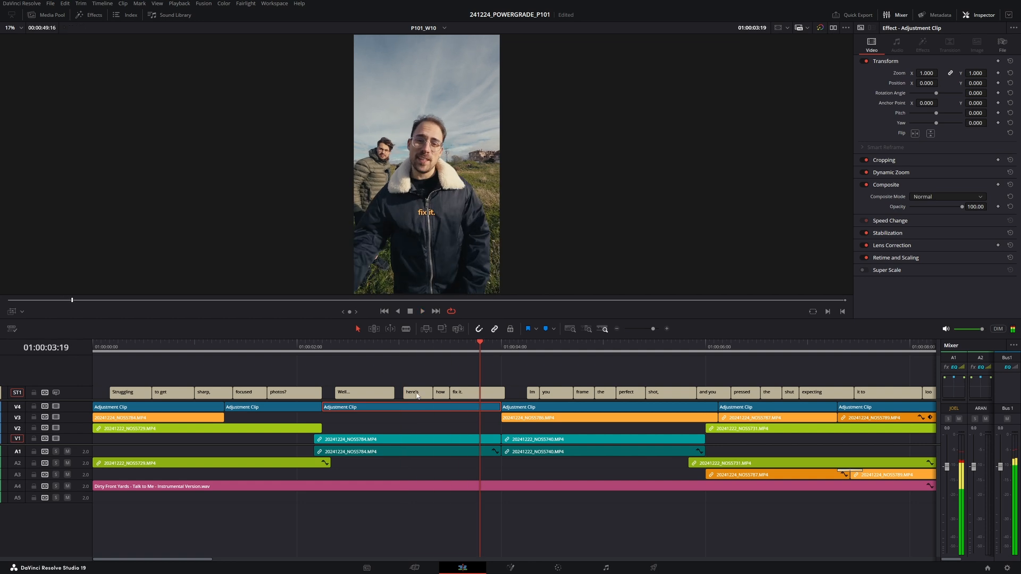
click(414, 393)
click(892, 117)
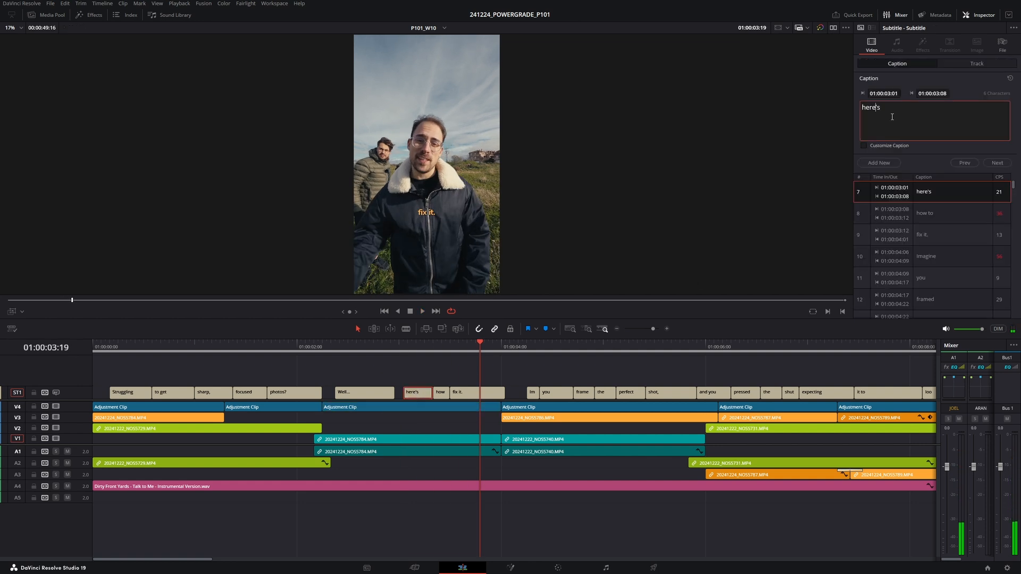
key(BackSpace)
text(H)
- Play through the following captions to check their wording against the script
click(418, 350)
key(space)
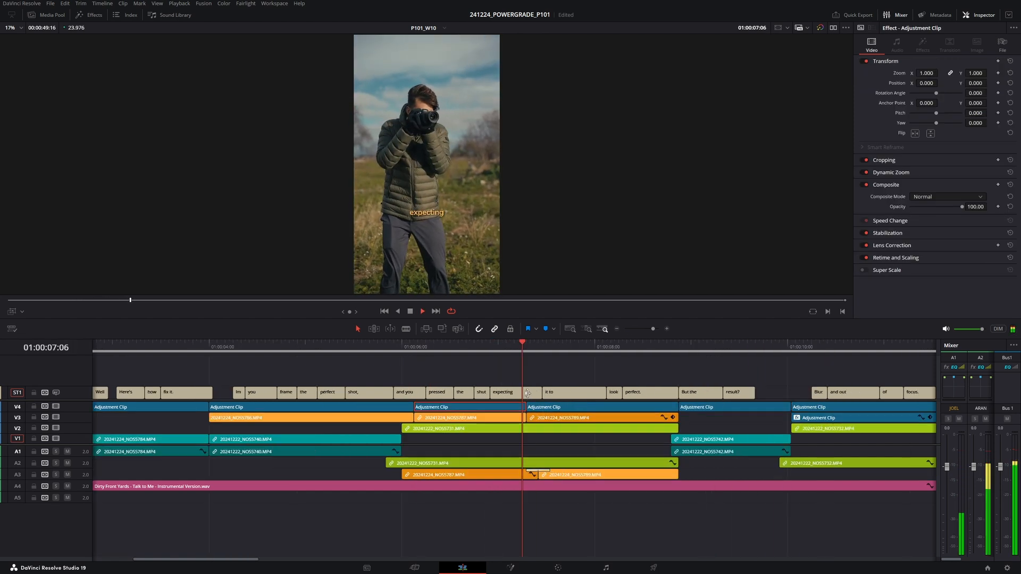
key(space)
scroll(462, 393, down, 1)
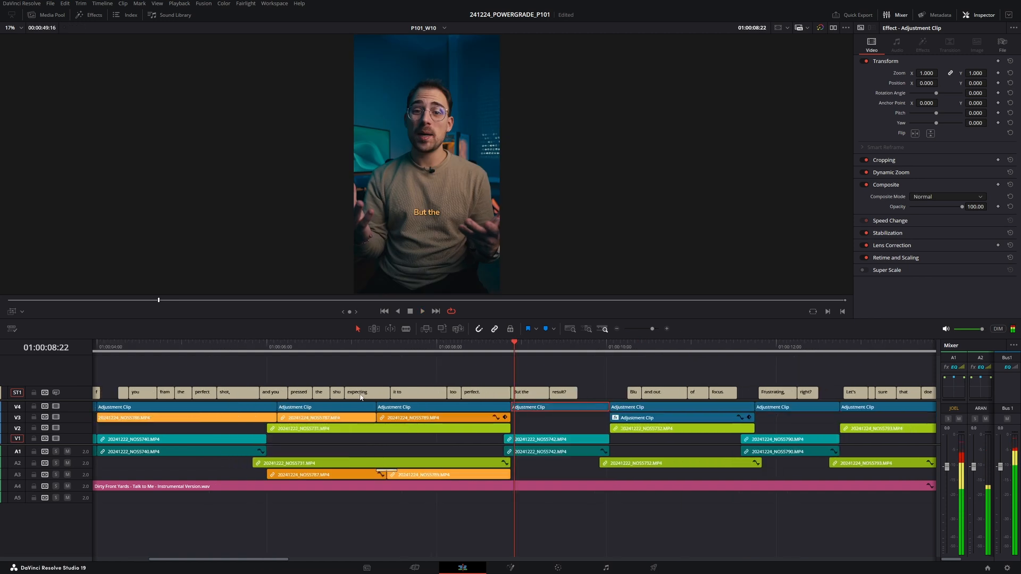
scroll(348, 381, down, 2)
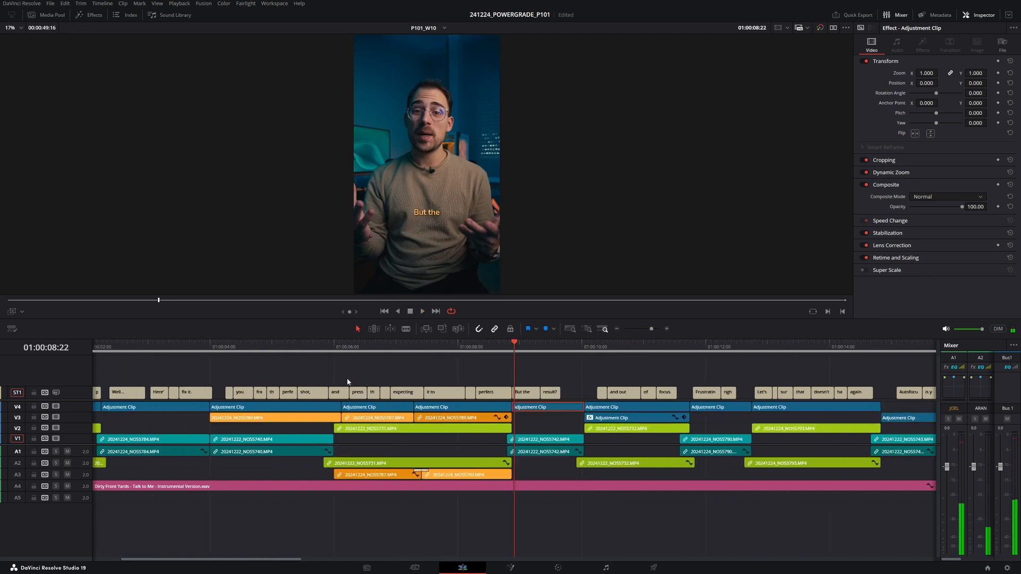
click(334, 347)
key(space)
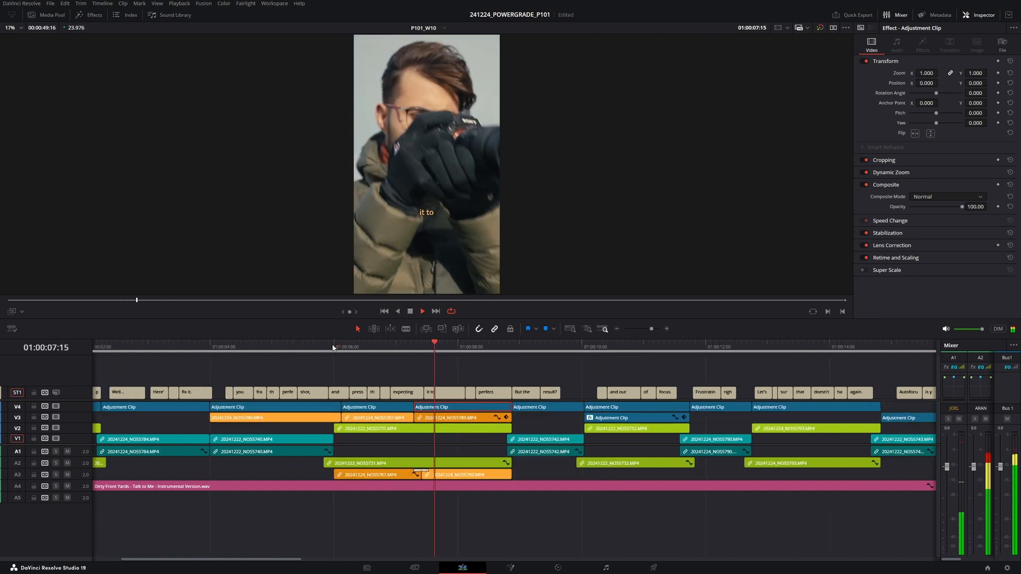
key(space)
click(380, 348)
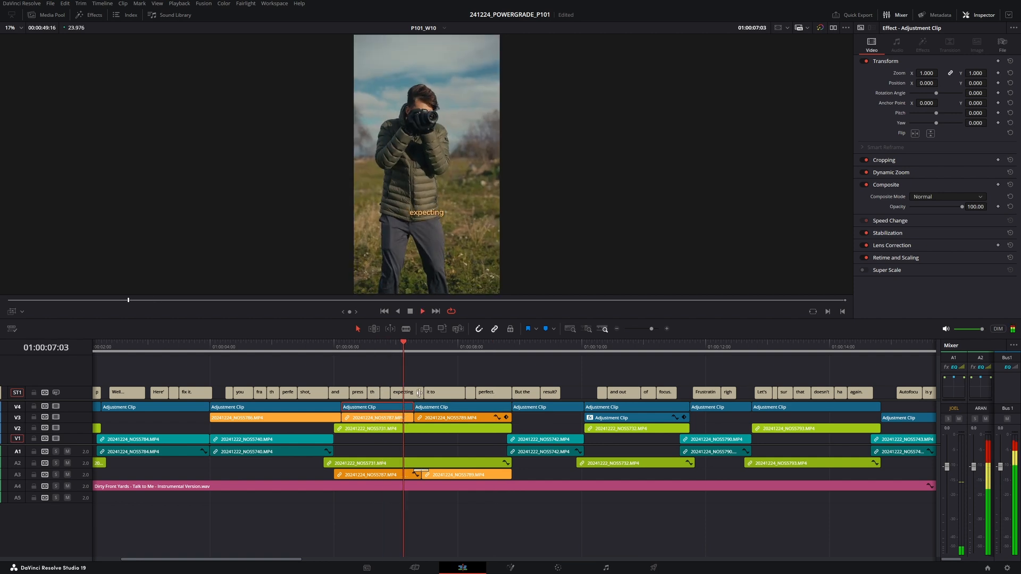
- Change the 'expecting' caption's text to 'expecting it'
click(412, 395)
click(904, 131)
text(it)
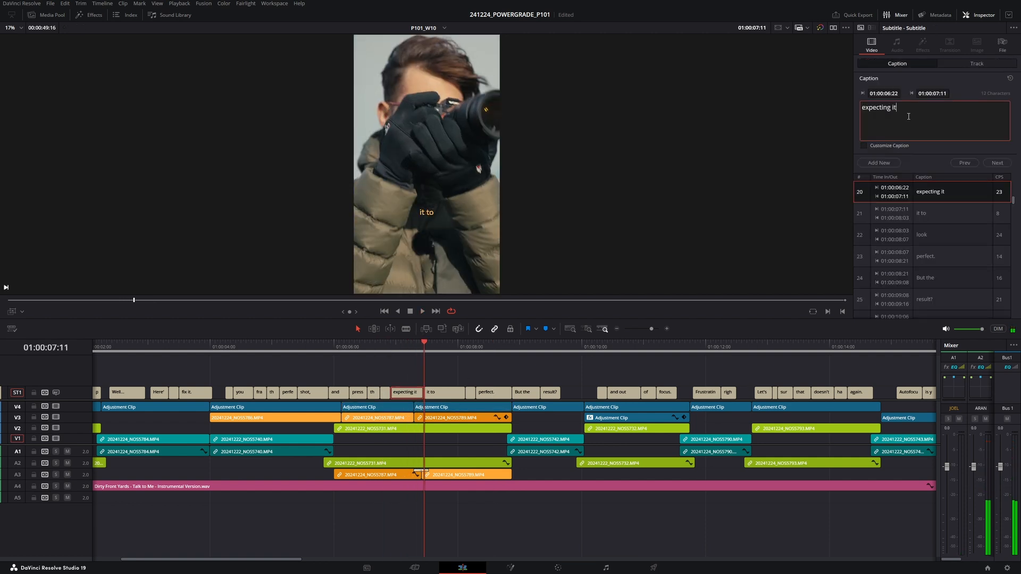
- Delete the 'it to' caption from the subtitle track
click(448, 399)
click(909, 116)
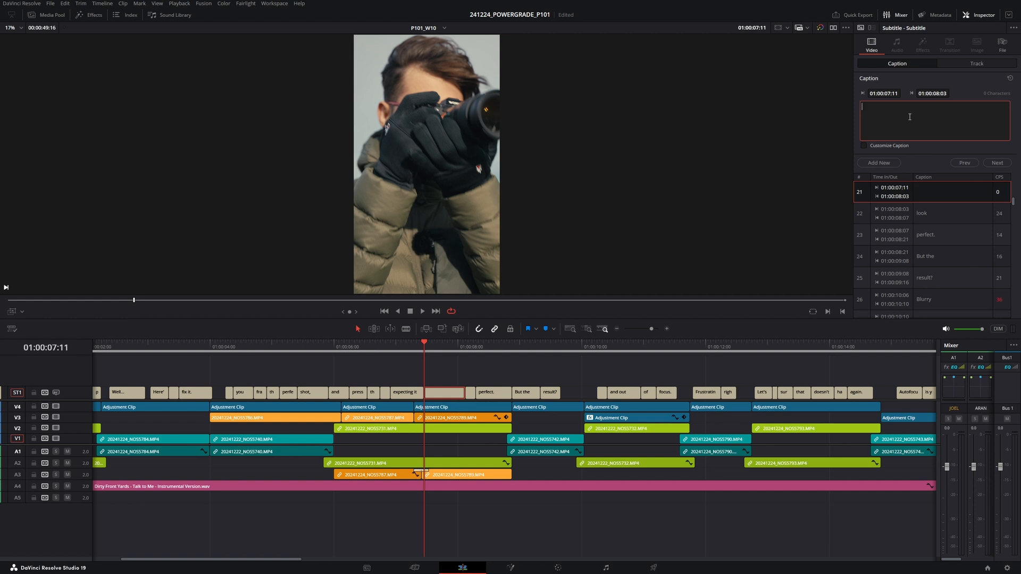
key(BackSpace)
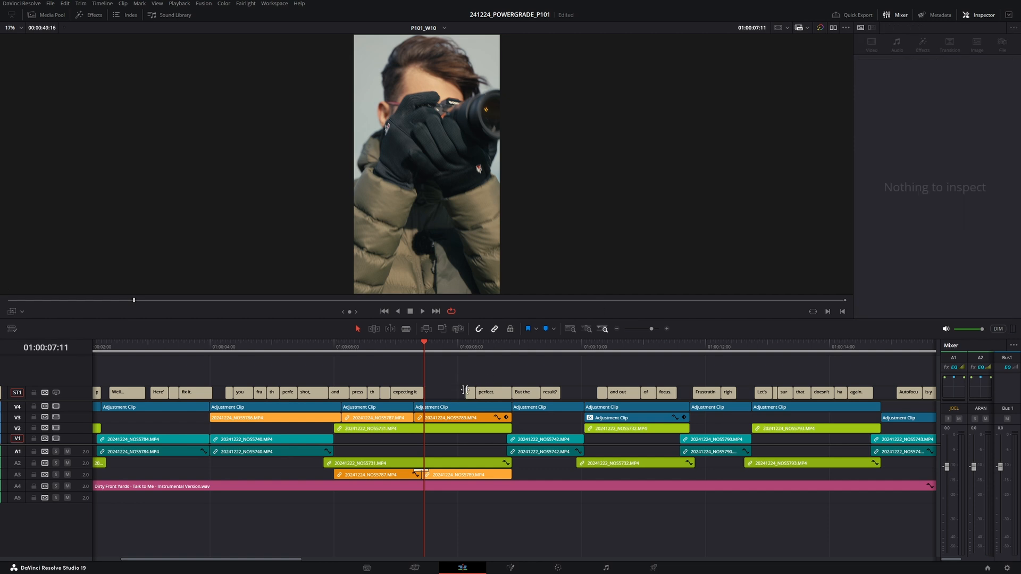
- Extend the 'look' caption's start into the gap and set its text to 'to look perfect.'
drag(465, 394, 425, 394)
click(892, 122)
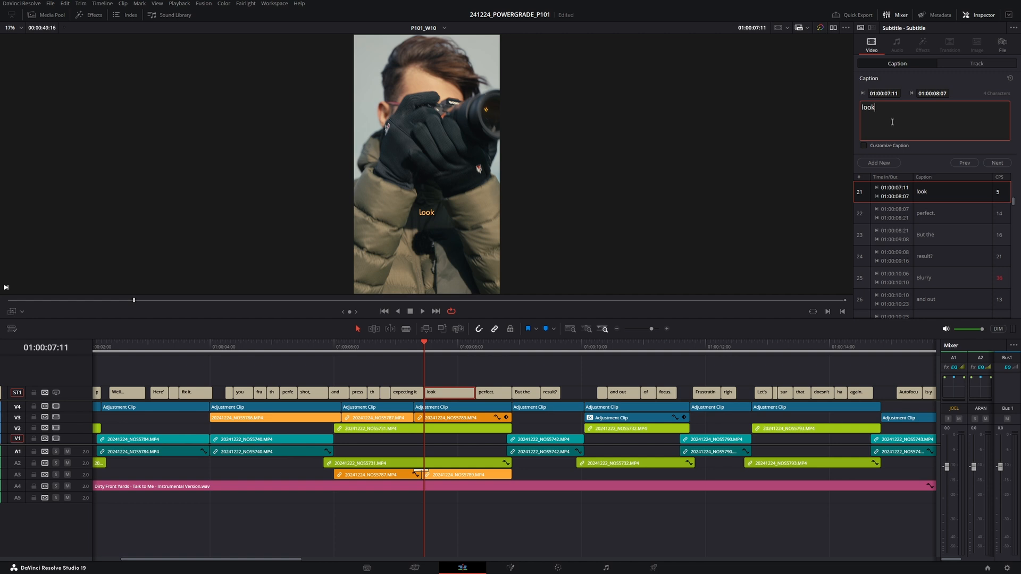
text(to look perfect.)
click(427, 365)
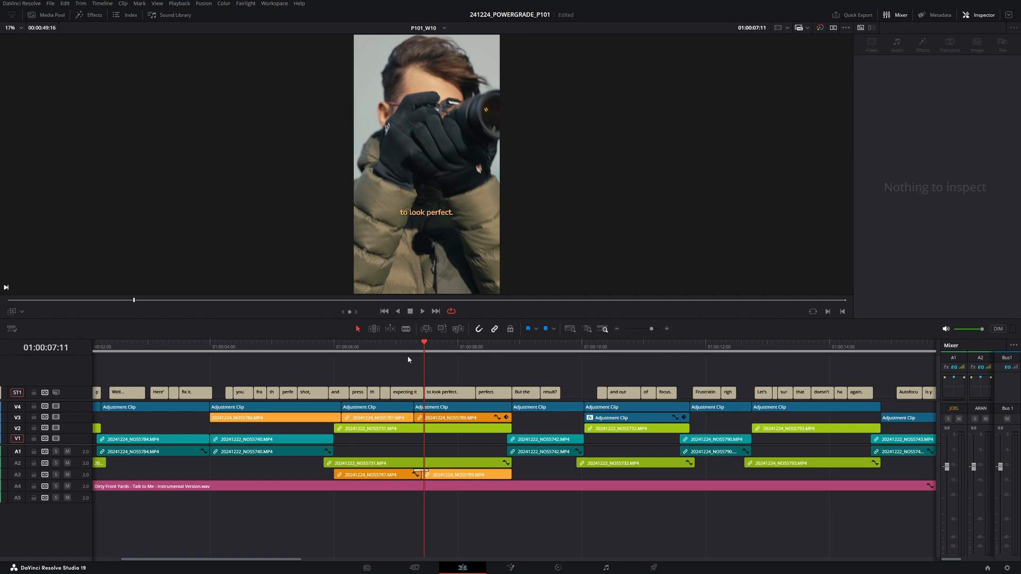
- Extend the 'to look perfect.' caption's end and delete the separate 'perfect.' caption
key(Up)
key(Up)
key(space)
drag(422, 395, 511, 393)
click(485, 396)
key(BackSpace)
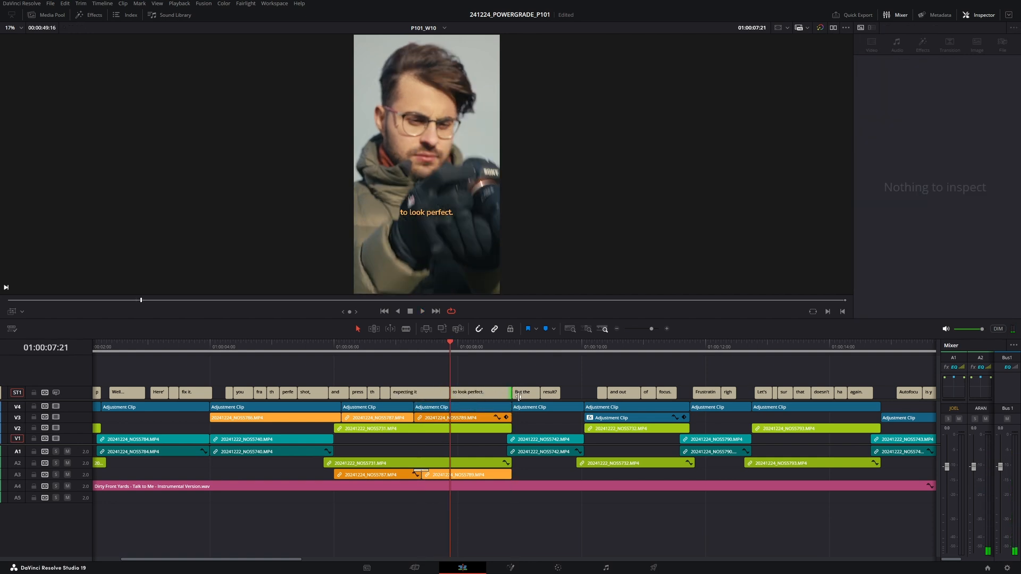
- Change the 'But the' caption to 'But the result?' and extend it over the 'result?' caption
key(space)
click(535, 393)
click(895, 115)
text(resu)
drag(539, 393, 583, 394)
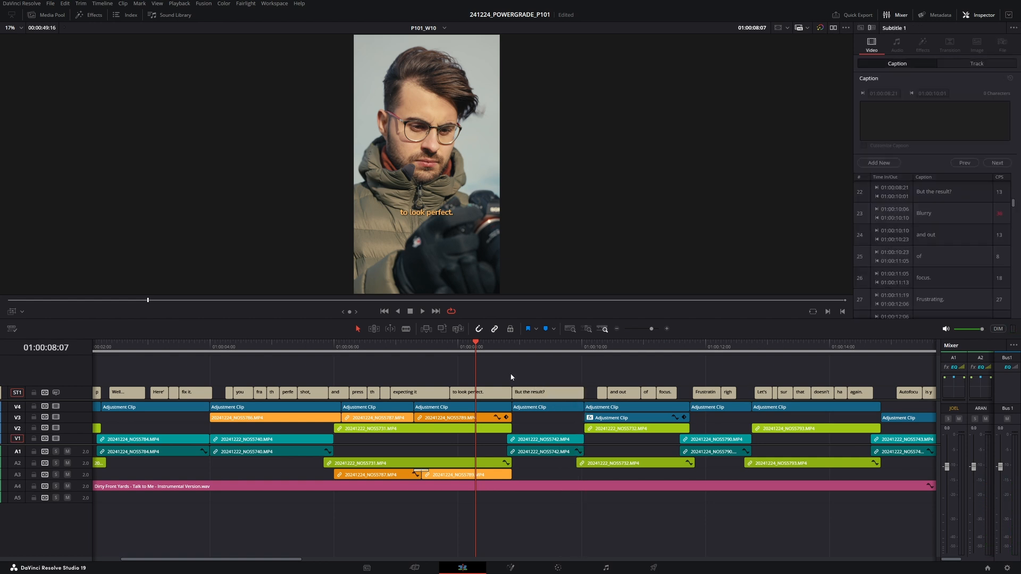
- Extend the 'Blurry' caption's start slightly earlier and play back the change
click(534, 407)
key(space)
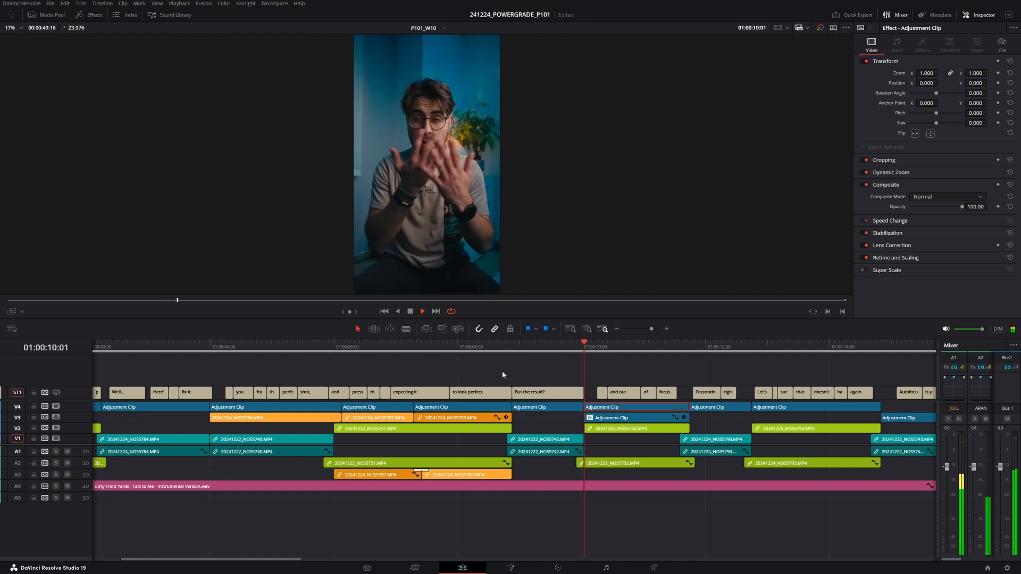
key(space)
click(600, 394)
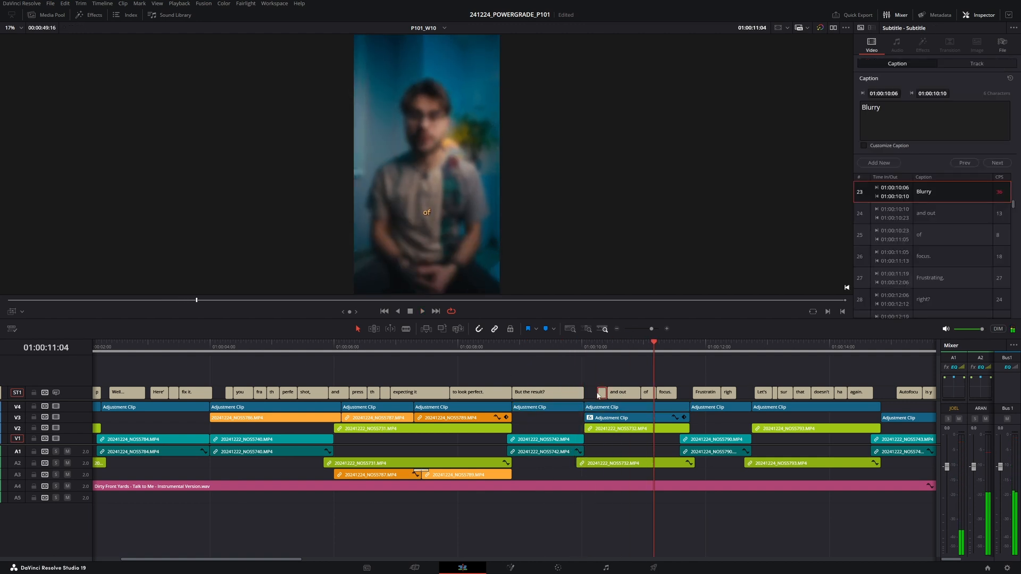
drag(598, 393, 584, 393)
click(564, 347)
key(space)
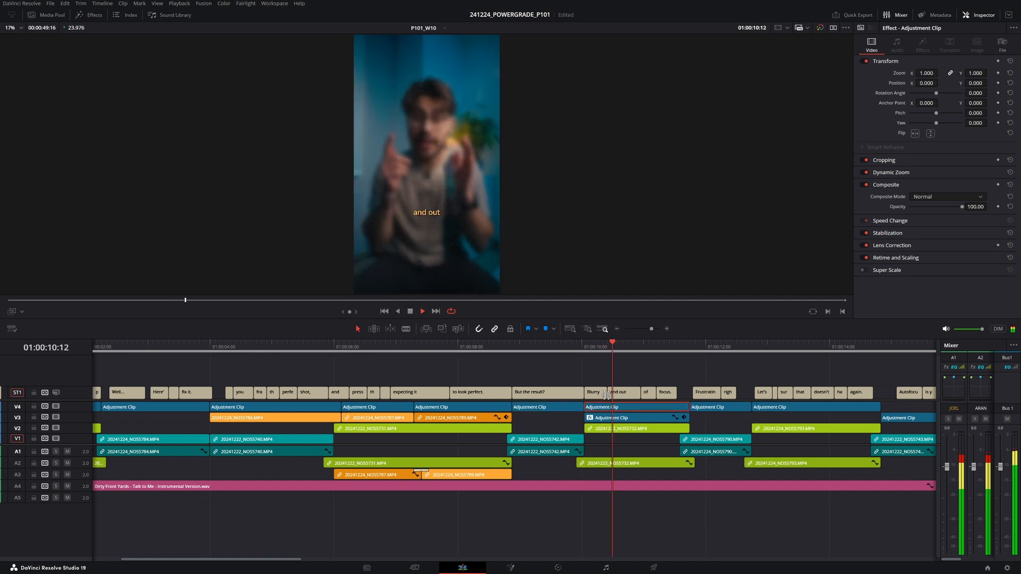
- Scrub and play through the 'Blurry and out of focus' section to check the captions
scroll(606, 395, right, 2)
key(space)
click(511, 349)
drag(498, 354, 484, 354)
key(space)
key(space)
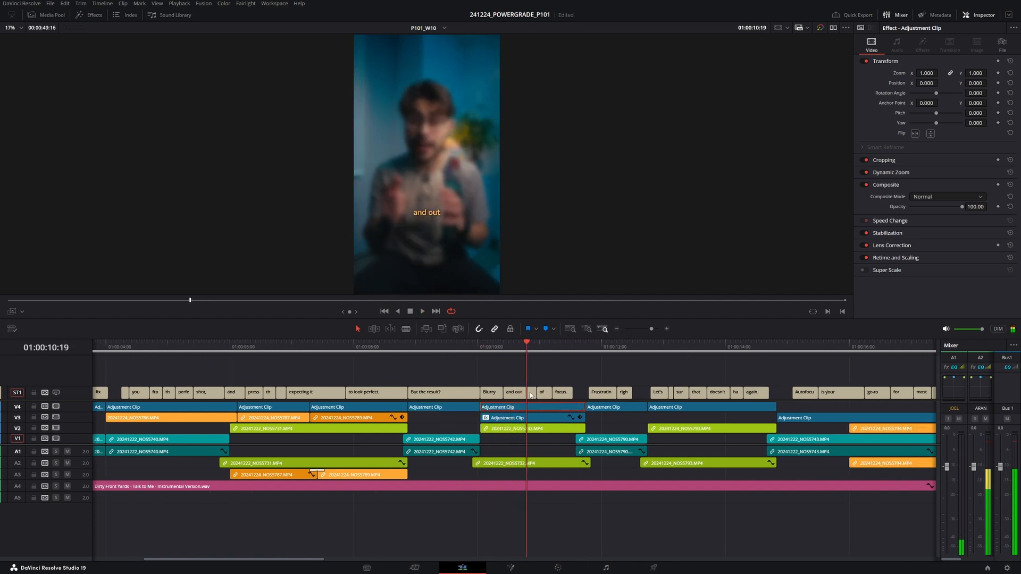
key(space)
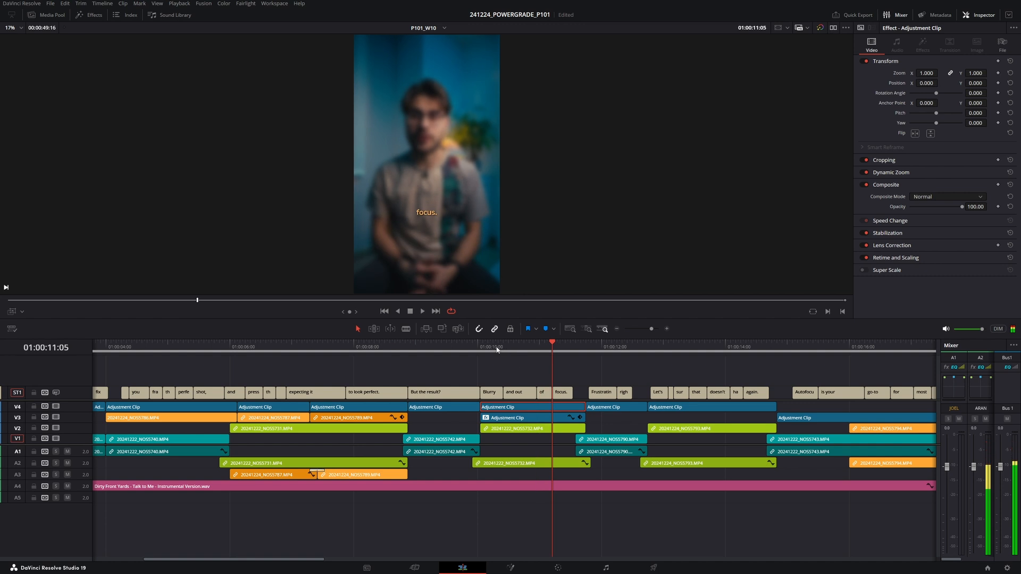
click(472, 350)
key(space)
- Shorten the 'and out' caption's text to 'and'
click(515, 392)
click(886, 108)
key(BackSpace)
key(BackSpace)
key(BackSpace)
key(BackSpace)
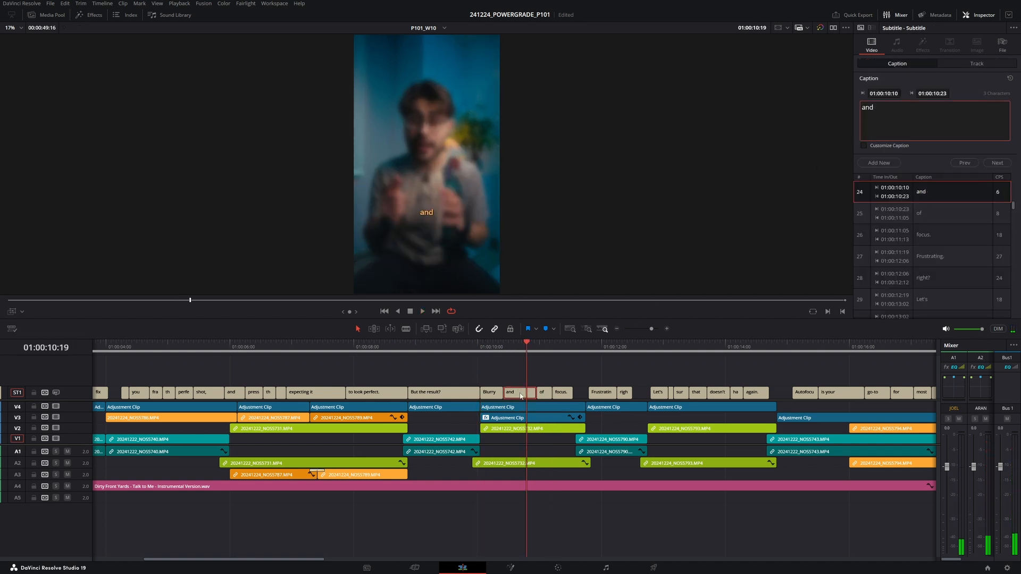
- Extend the 'of' caption and set its text to 'out of focus.'
drag(536, 393, 585, 393)
click(539, 392)
click(550, 393)
click(571, 393)
click(875, 105)
text(out of)
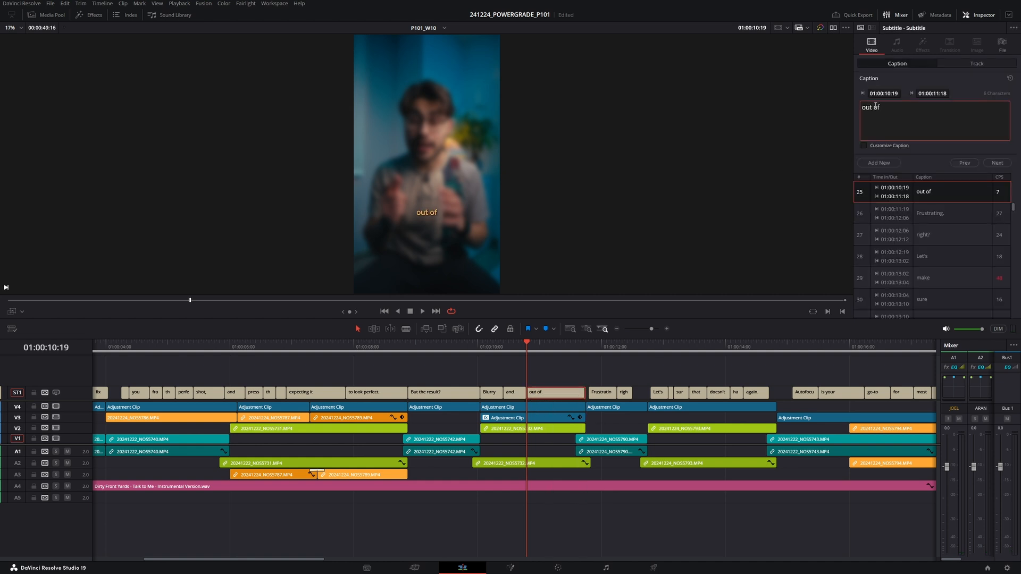
text( focus.)
click(428, 351)
key(space)
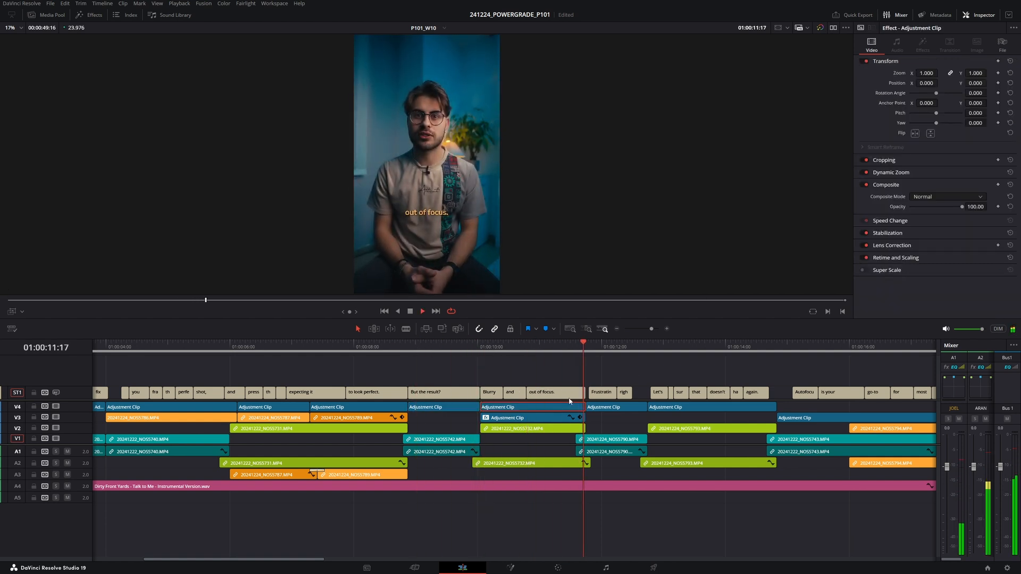
key(space)
- Extend the 'right?' caption's end to the next caption
drag(632, 393, 647, 392)
click(634, 351)
key(space)
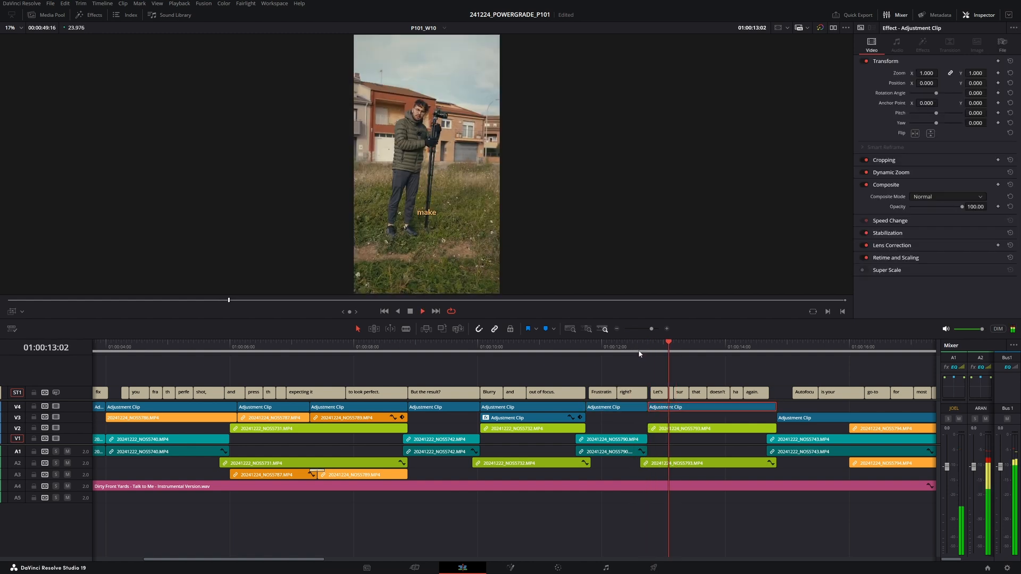
key(space)
scroll(596, 401, up, 3)
scroll(597, 401, up, 1)
click(414, 348)
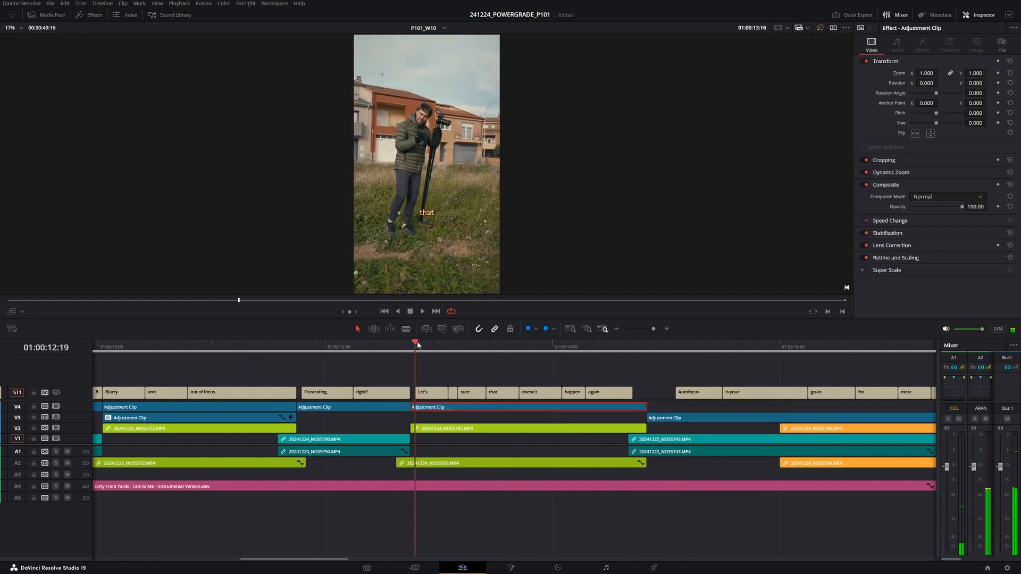
key(space)
key(space)
- Delete the 'make' caption and change the 'sure' caption to 'make sure'
click(453, 394)
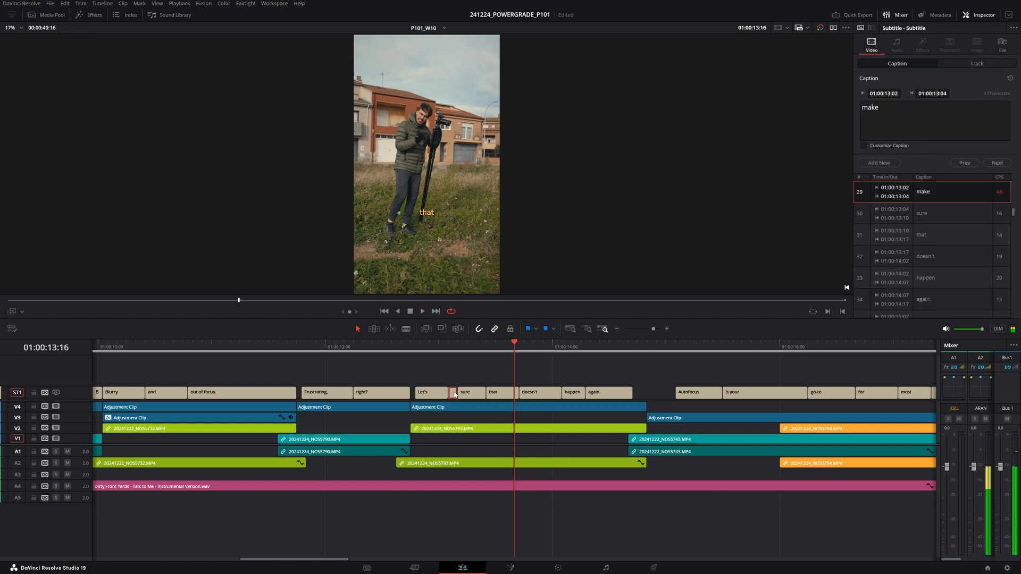
key(BackSpace)
click(470, 395)
click(912, 111)
text(make)
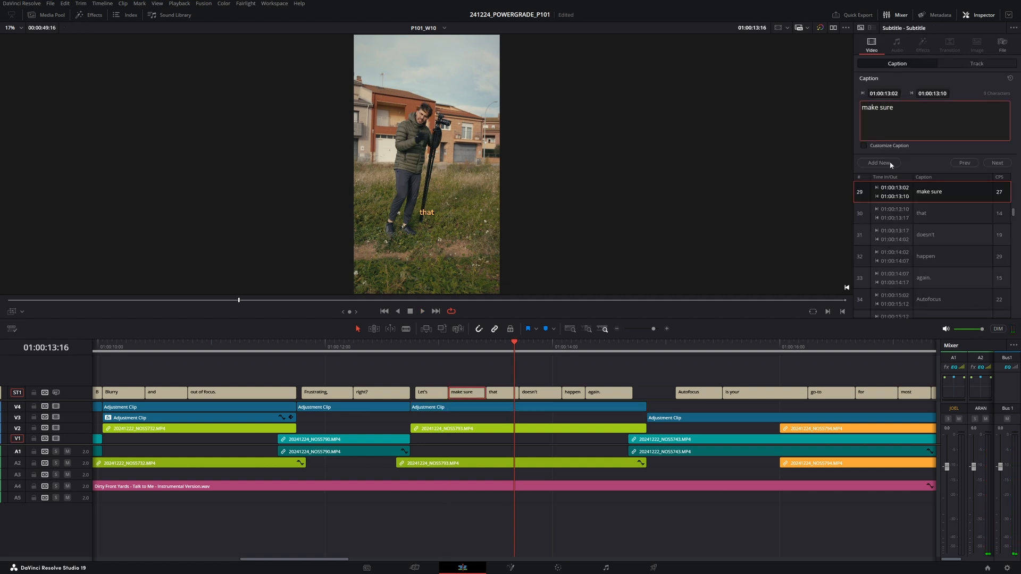
- Play through the 'that doesn't happen again' captions to check them
click(419, 347)
key(space)
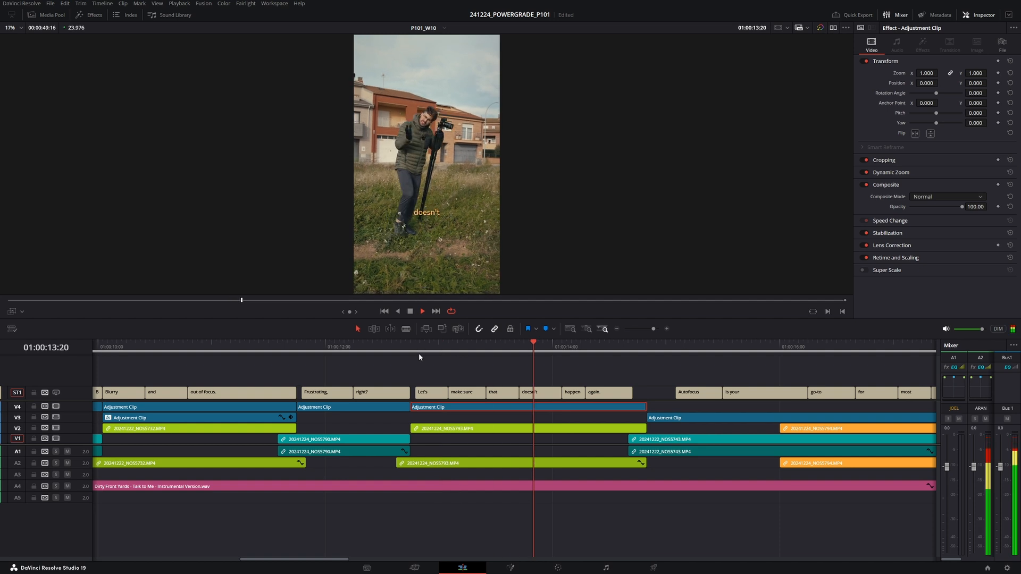
key(space)
click(502, 392)
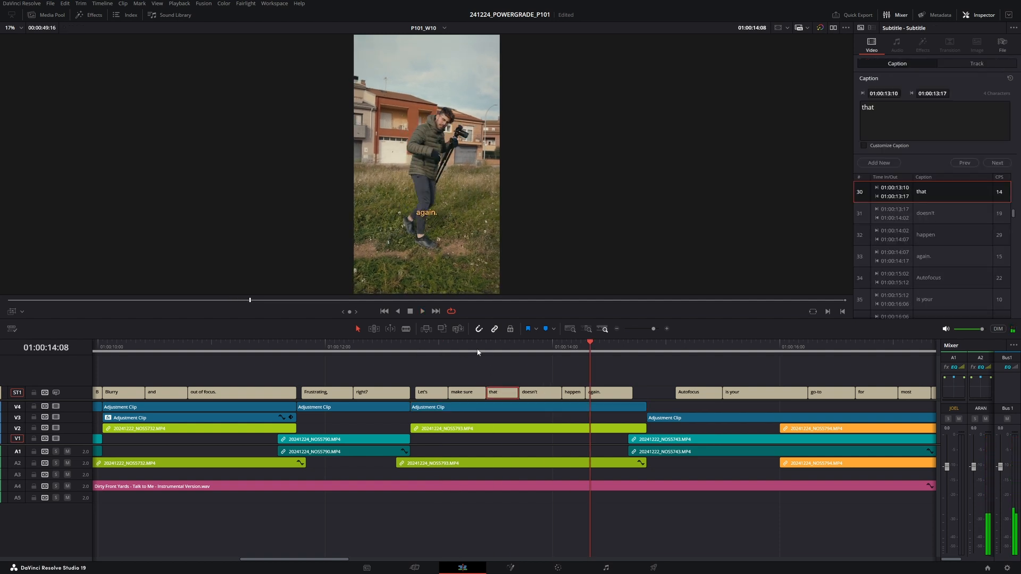
click(477, 351)
key(space)
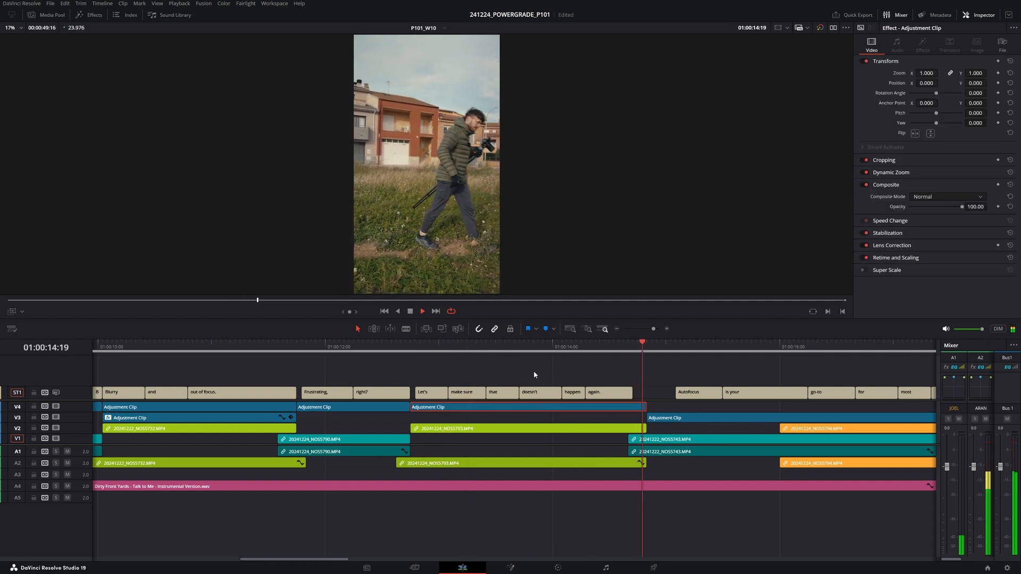
key(space)
- Move the 'Autofocus' caption's start earlier to close the gap after 'again.'
drag(630, 394, 661, 394)
key(space)
key(space)
click(636, 349)
key(space)
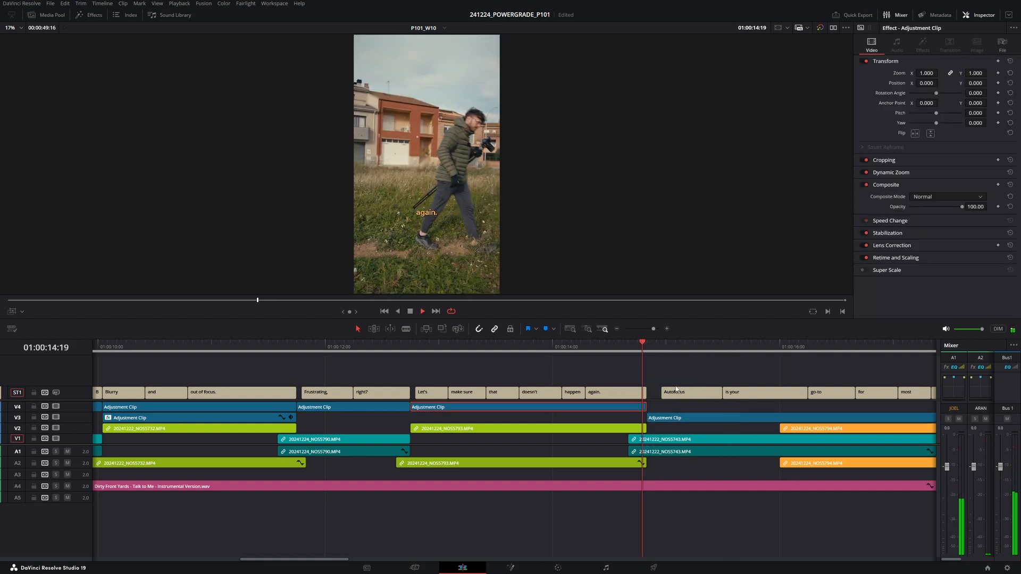
- Extend the 'is your' caption's end toward the 'go-to' caption
scroll(474, 376, right, 5)
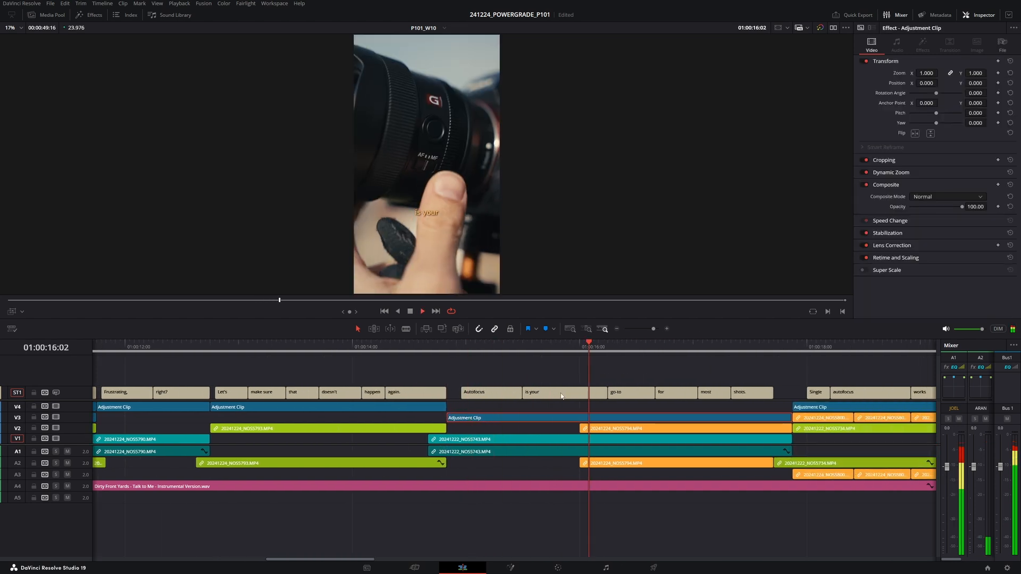
key(space)
drag(524, 393, 548, 393)
click(507, 349)
key(space)
- Extend the 'Single' caption over 'autofocus' and set its text to 'Single Autofocus'
scroll(615, 393, right, 4)
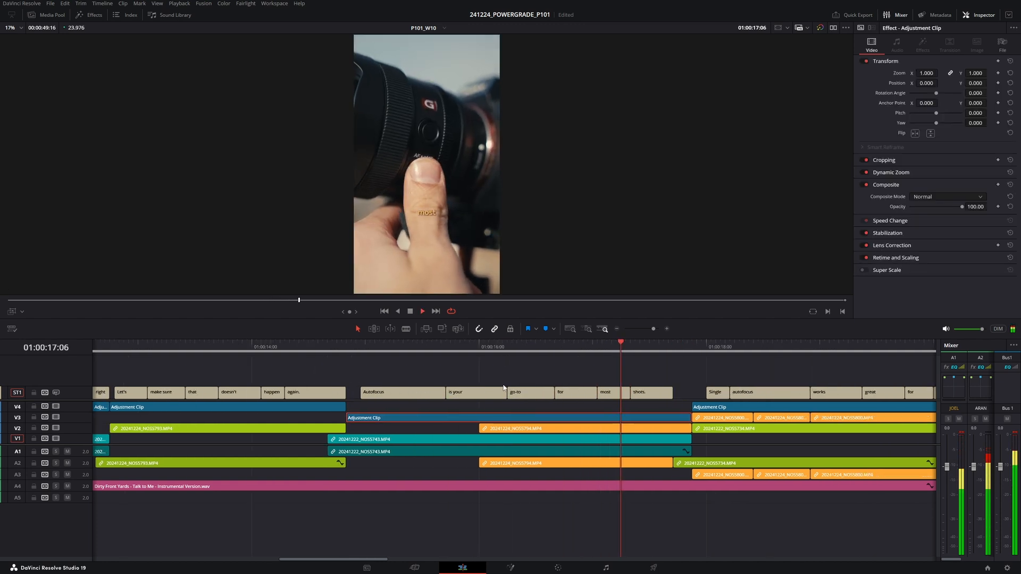
key(space)
scroll(661, 397, right, 4)
key(space)
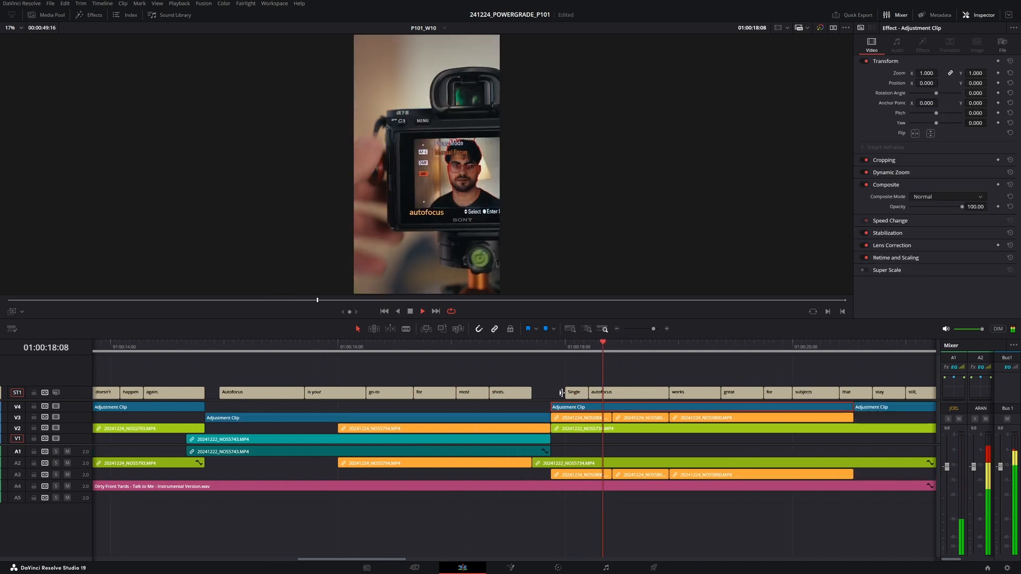
key(space)
drag(585, 394, 668, 394)
click(938, 117)
text(Autofocus)
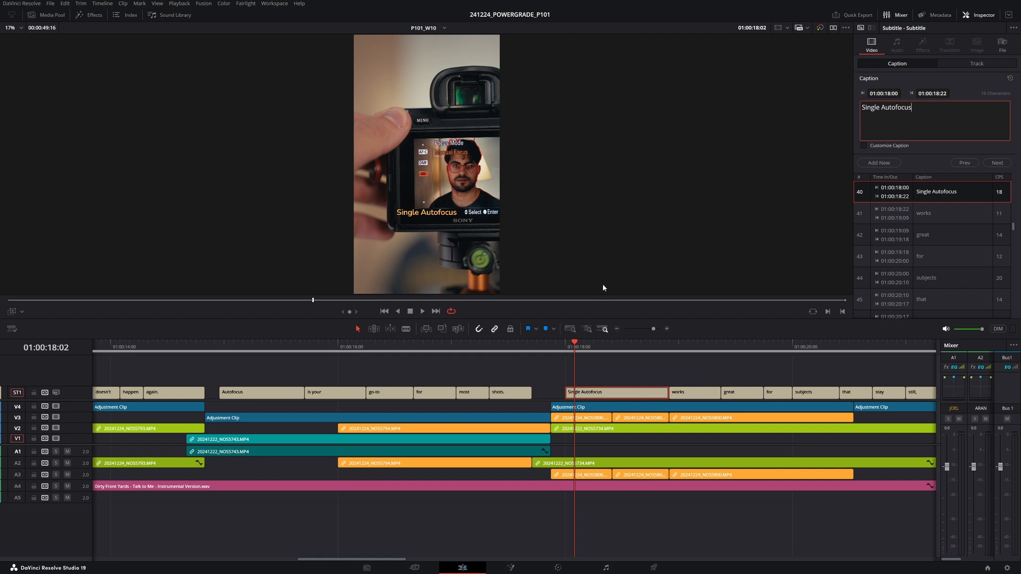
- Play through the captions following 'Single Autofocus' to check their wording and timing
drag(610, 378, 486, 375)
click(523, 347)
key(space)
drag(557, 372, 448, 374)
click(419, 348)
key(space)
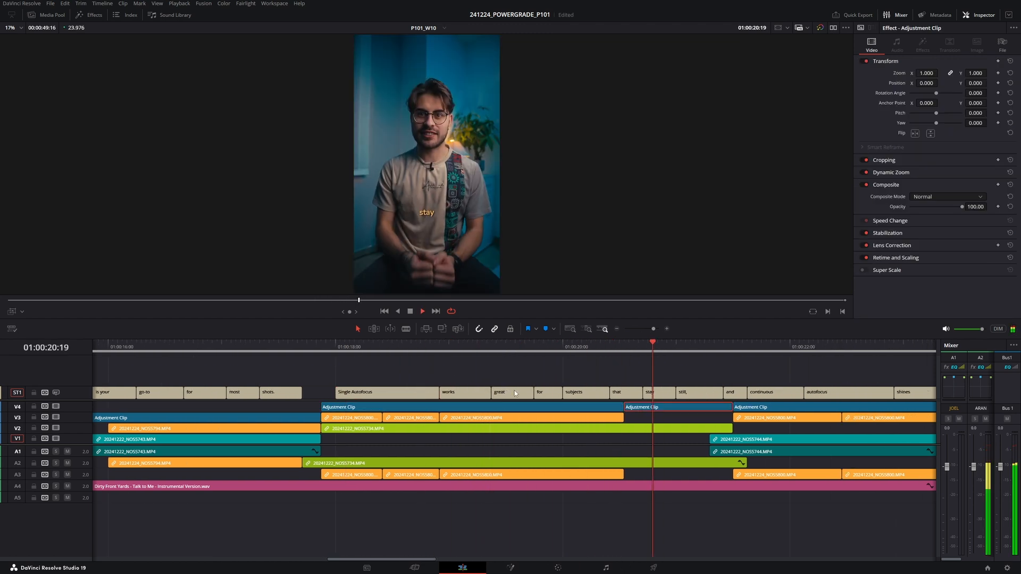
click(415, 348)
key(space)
key(space)
key(space)
key(space)
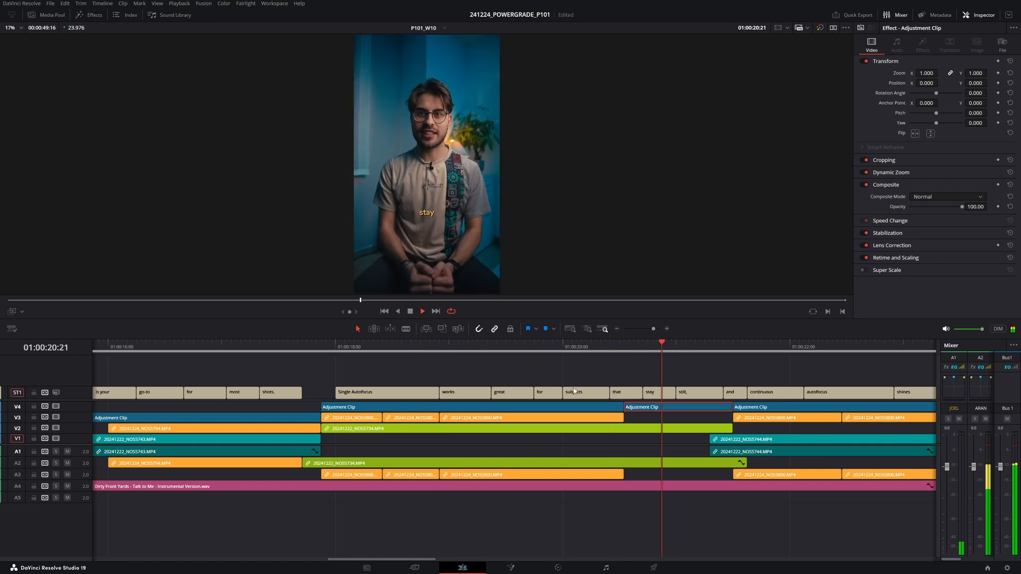
click(468, 346)
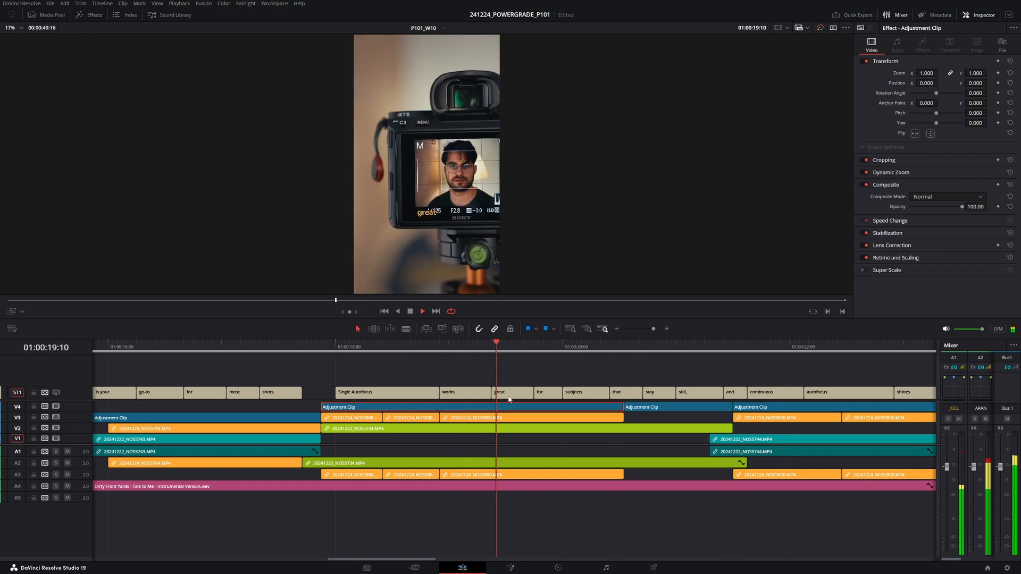
- Delete the 'great' caption, extend the 'works' caption over its gap, and set its text to 'works great'
click(507, 395)
key(space)
key(BackSpace)
drag(487, 393, 532, 393)
click(900, 128)
text(great)
- Delete the 'subjects' caption, extend the 'for' caption over its gap, and set its text to 'for subjects'
click(573, 394)
key(BackSpace)
drag(561, 392, 609, 392)
click(886, 126)
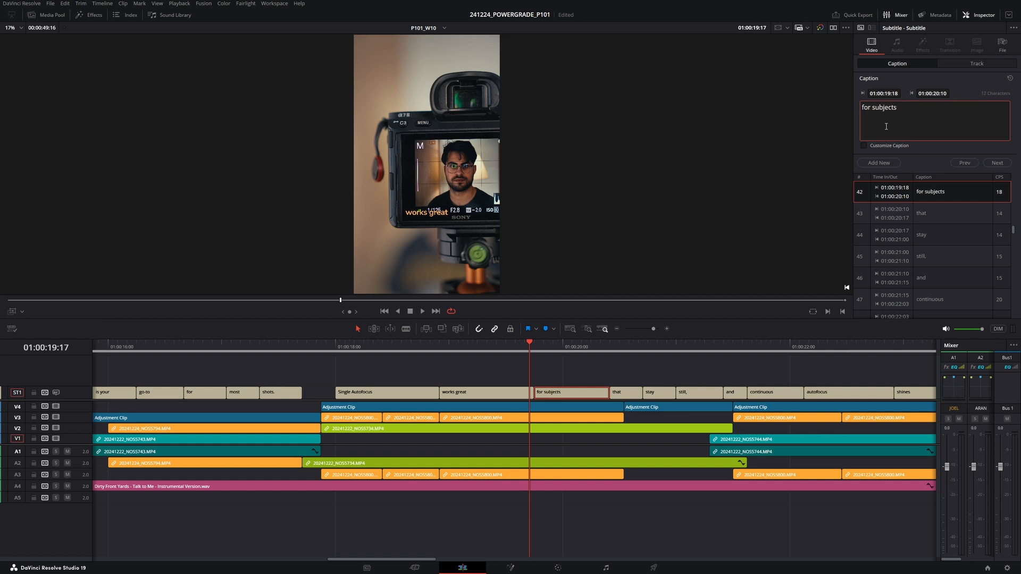
- Extend the 'that' caption over the 'stay' and 'still,' captions and set its text to 'that stay still.'
click(626, 348)
drag(641, 393, 720, 396)
click(893, 111)
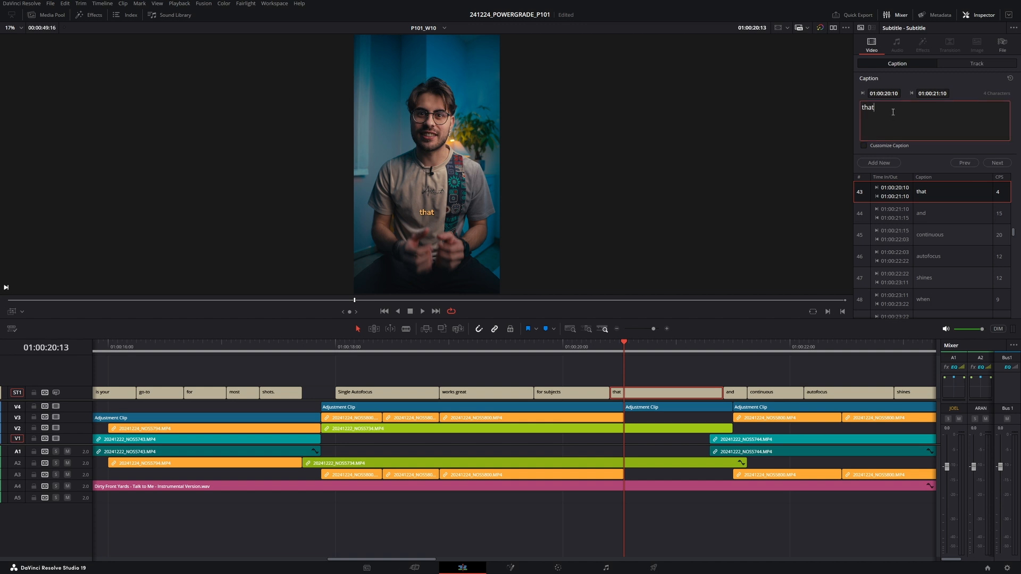
text(stay still,)
key(BackSpace)
- Capitalize the 'and' caption to 'And'
scroll(658, 371, right, 3)
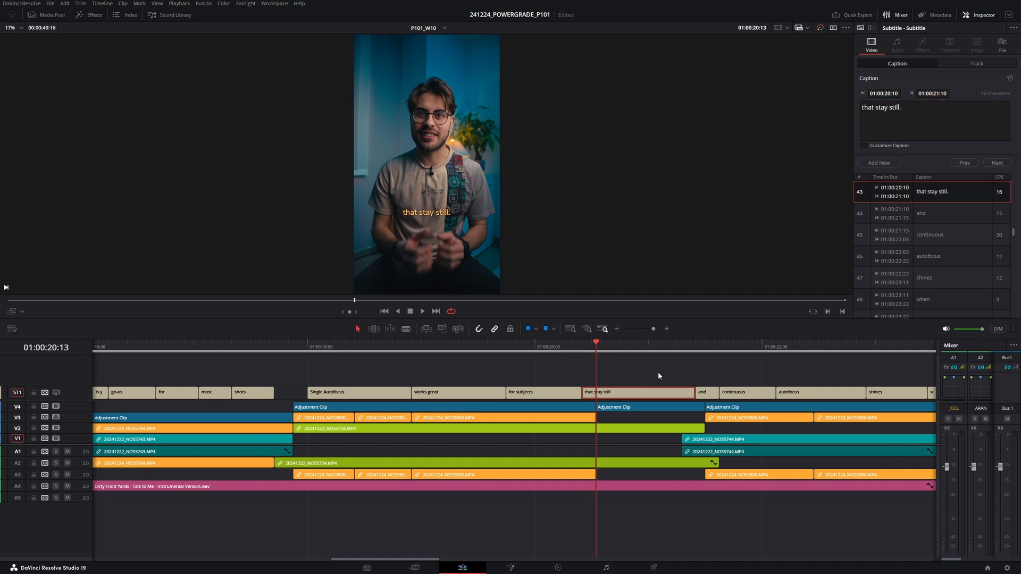
click(609, 348)
key(space)
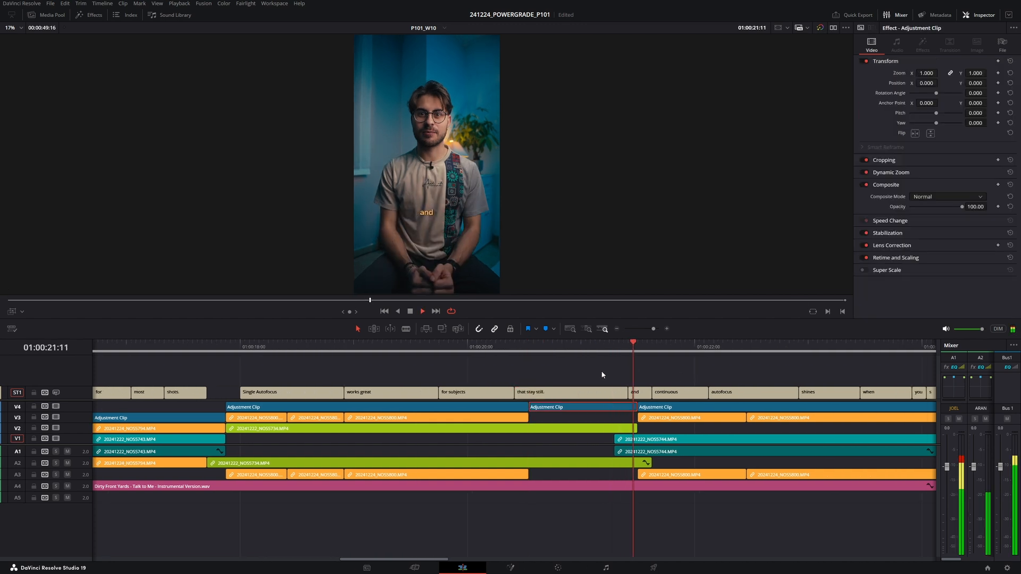
click(644, 394)
drag(906, 113, 813, 105)
text(Abd)
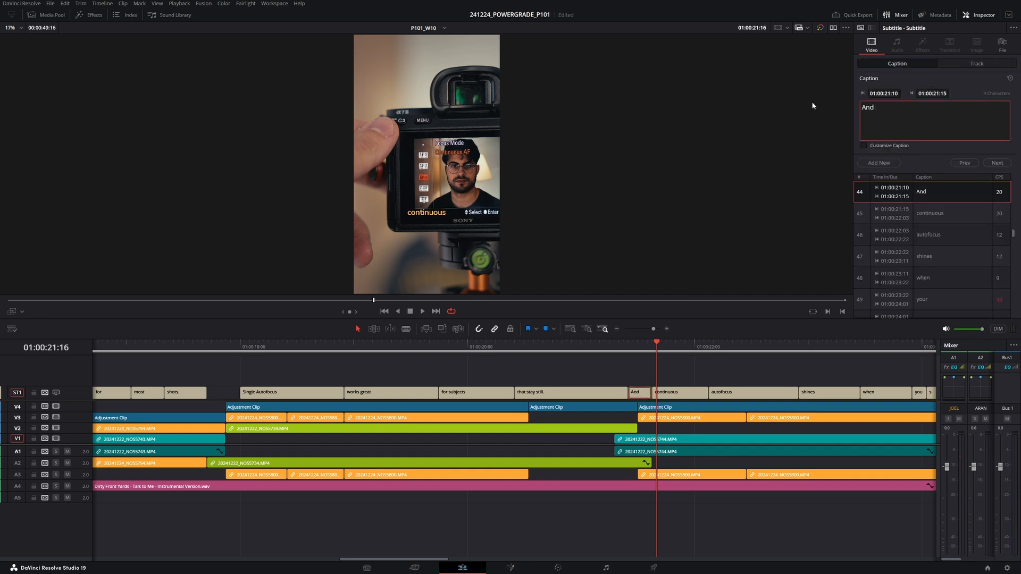
- Extend the 'continuous' caption over 'autofocus', set its text to 'Continuous Autofocus', and save the project
drag(708, 394, 785, 396)
double_click(918, 118)
text(Contion)
key(BackSpace)
key(BackSpace)
text(nuous Autofocus)
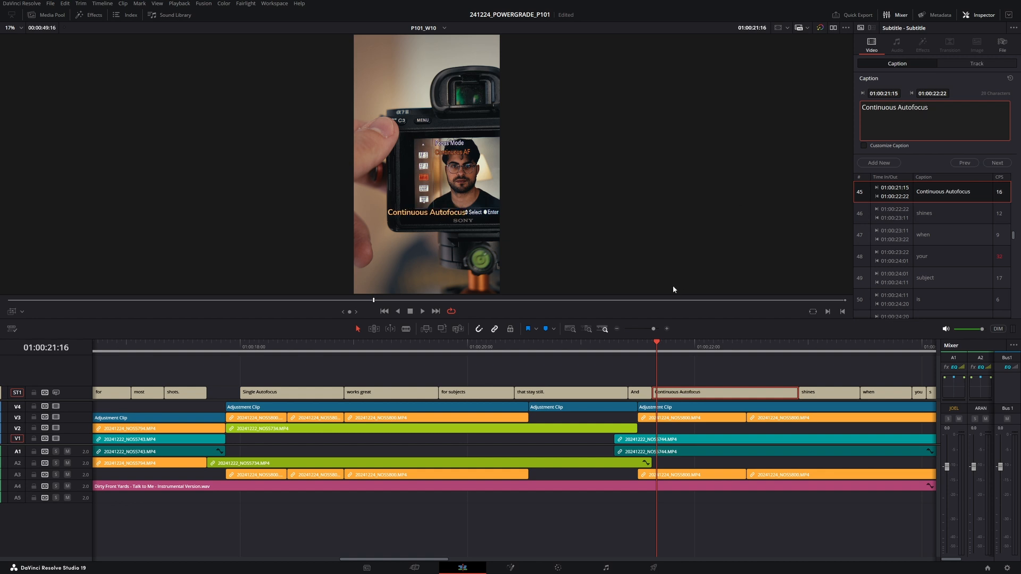
key(ctrl+s)
- Play through the captions after 'Continuous Autofocus' to check their wording and timing
click(608, 343)
key(space)
scroll(556, 380, right, 2)
key(space)
click(528, 349)
key(space)
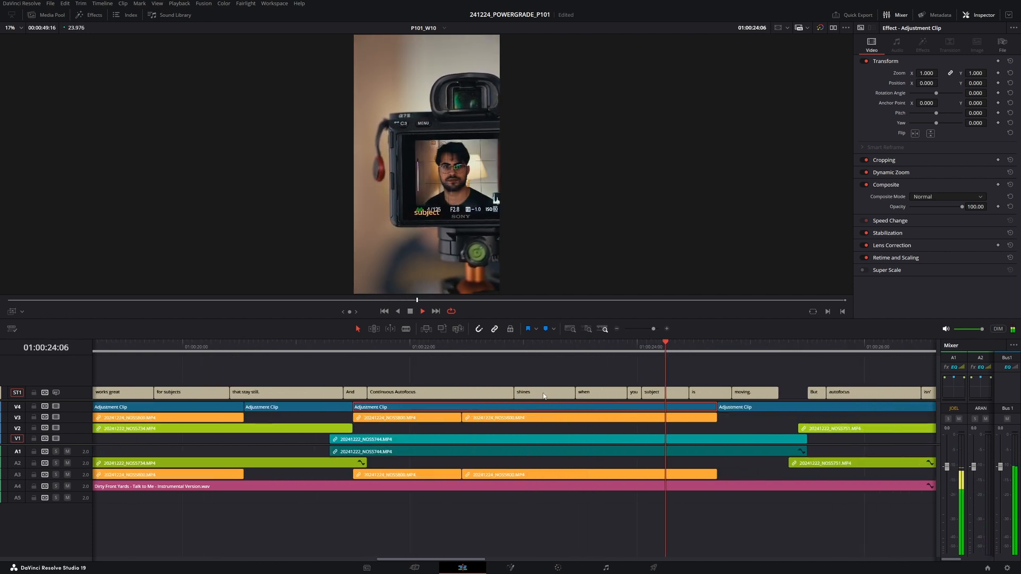
key(space)
click(529, 350)
key(space)
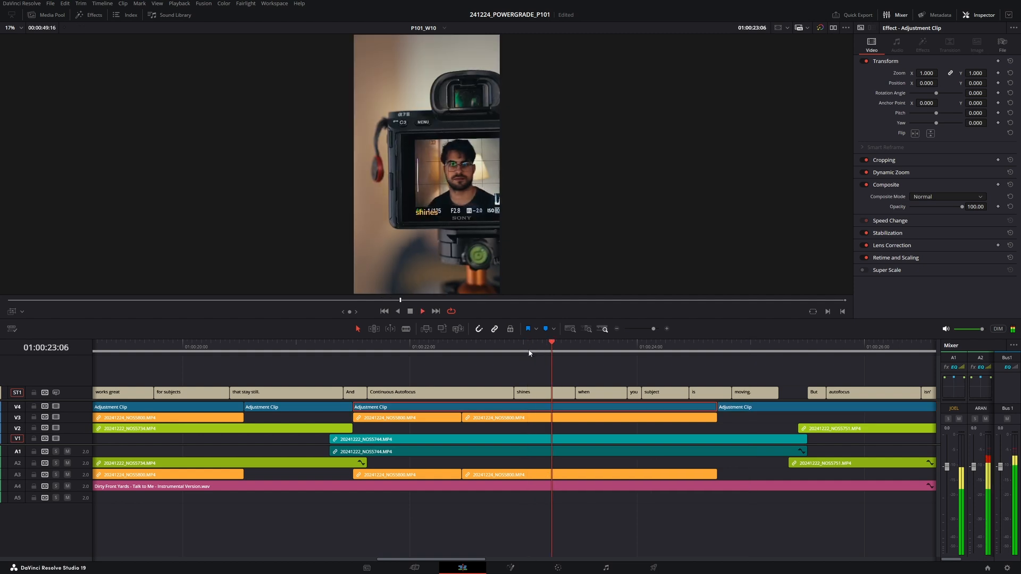
key(space)
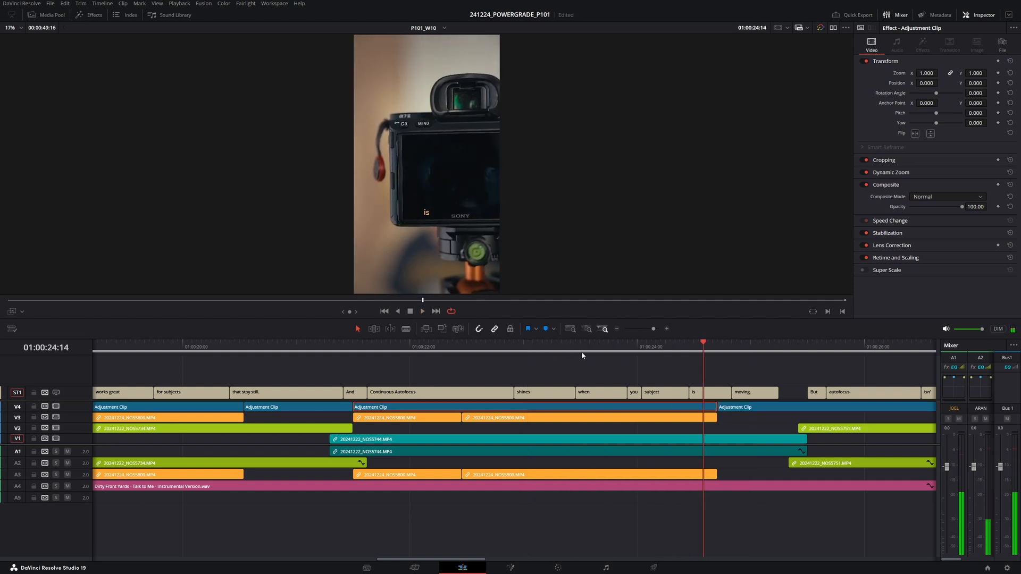
- Delete the 'you' caption, extend the 'when' caption over its gap, and set its text to 'when your subject'
click(589, 352)
click(634, 394)
key(BackSpace)
drag(627, 393, 640, 394)
click(621, 393)
click(920, 116)
text(your subject)
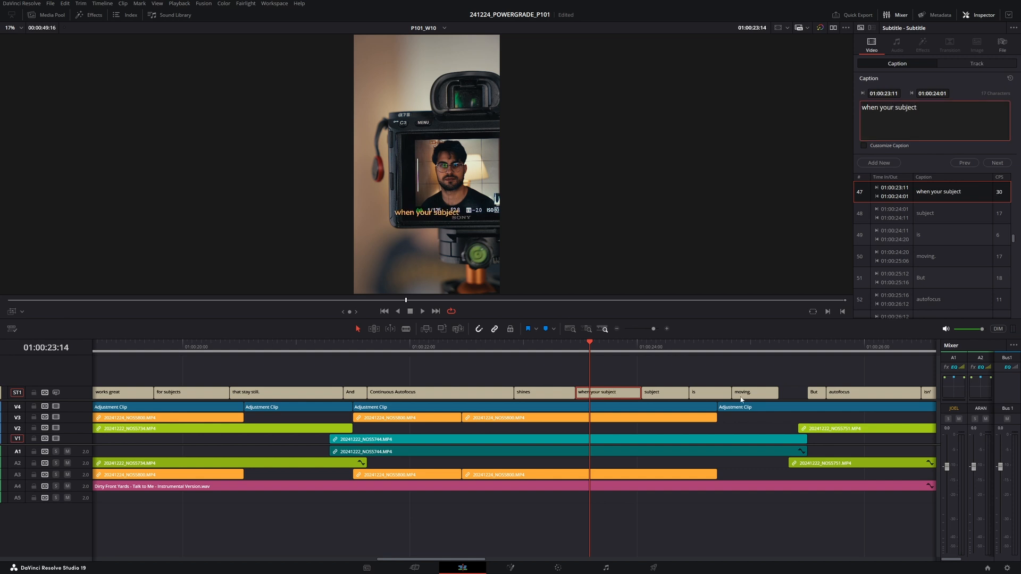
- Combine the 'is' and 'moving.' captions into one caption reading 'is moving.'
drag(639, 392, 793, 395)
click(788, 393)
click(919, 108)
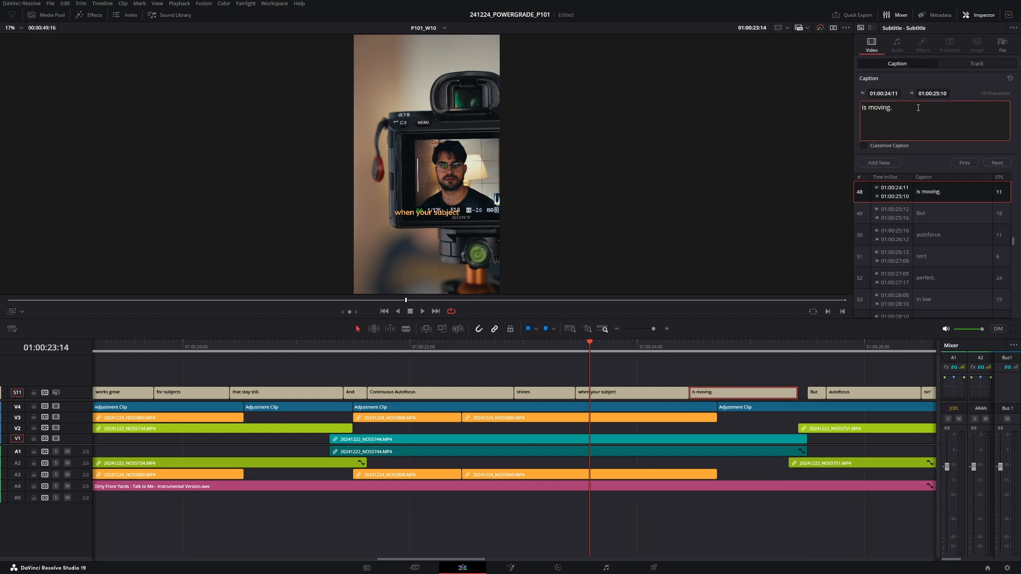
- Capitalize the 'autofocus' caption after 'But' to 'Autofocus'
click(528, 346)
key(space)
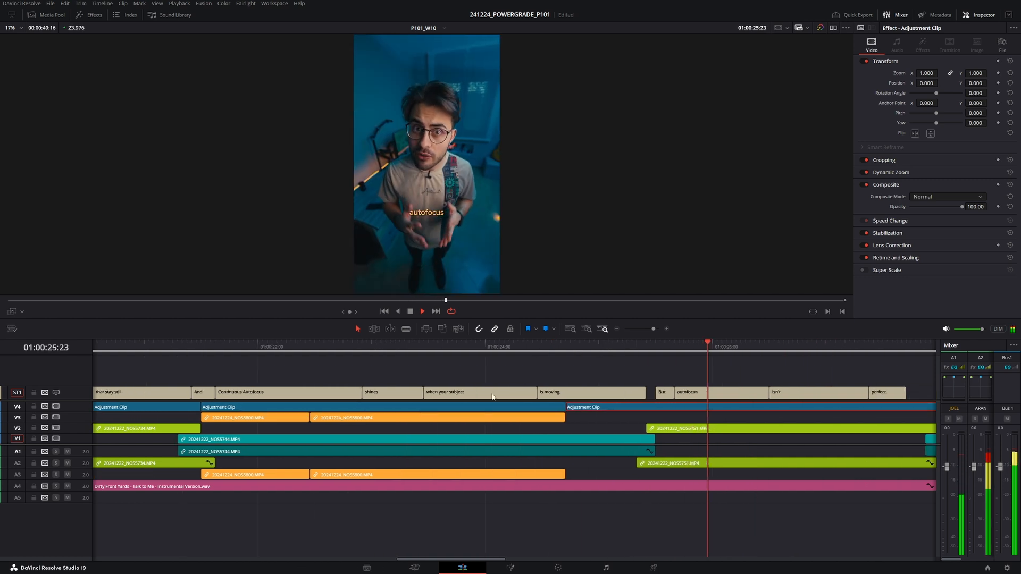
key(space)
click(636, 392)
click(911, 115)
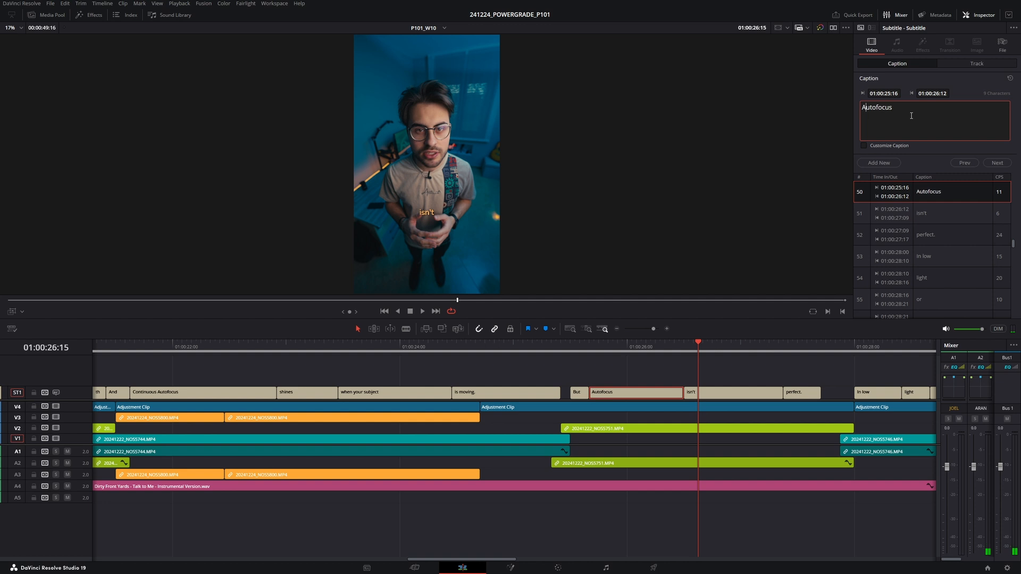
click(665, 351)
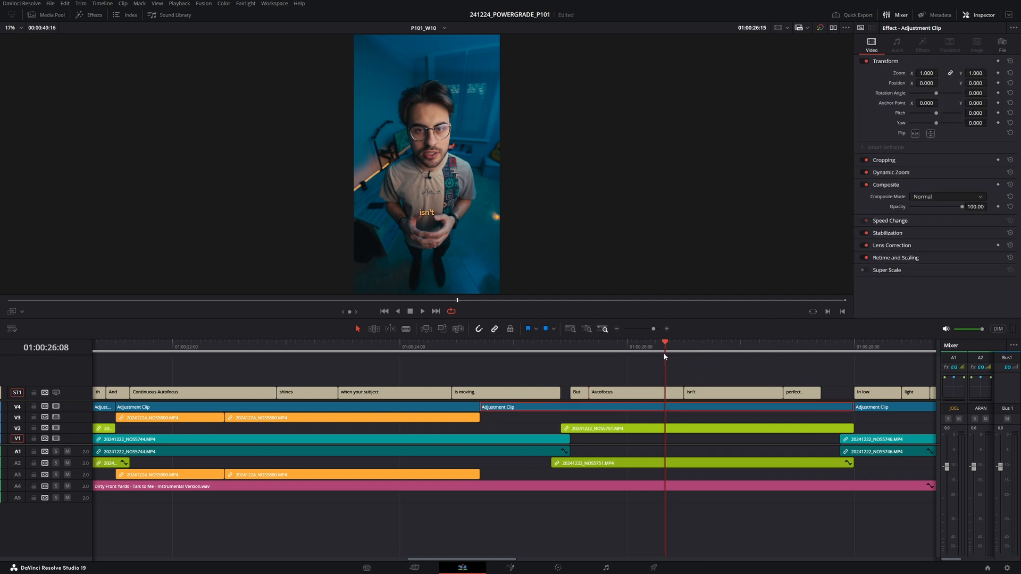
- Extend the 'isn't' caption over 'perfect.' and set its text to 'is NOT perfect.'
click(793, 394)
drag(780, 393, 838, 396)
click(825, 393)
click(876, 111)
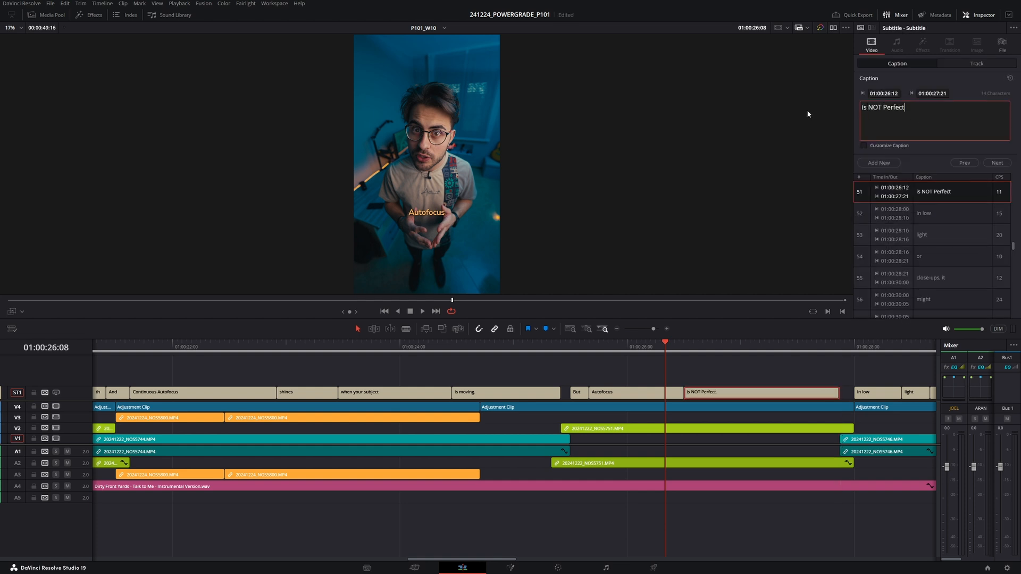
key(BackSpace)
key(BackSpace)
key(BackSpace)
key(BackSpace)
key(BackSpace)
key(BackSpace)
key(BackSpace)
key(BackSpace)
- Change the 'In low' caption's text to 'In low light'
click(632, 375)
key(space)
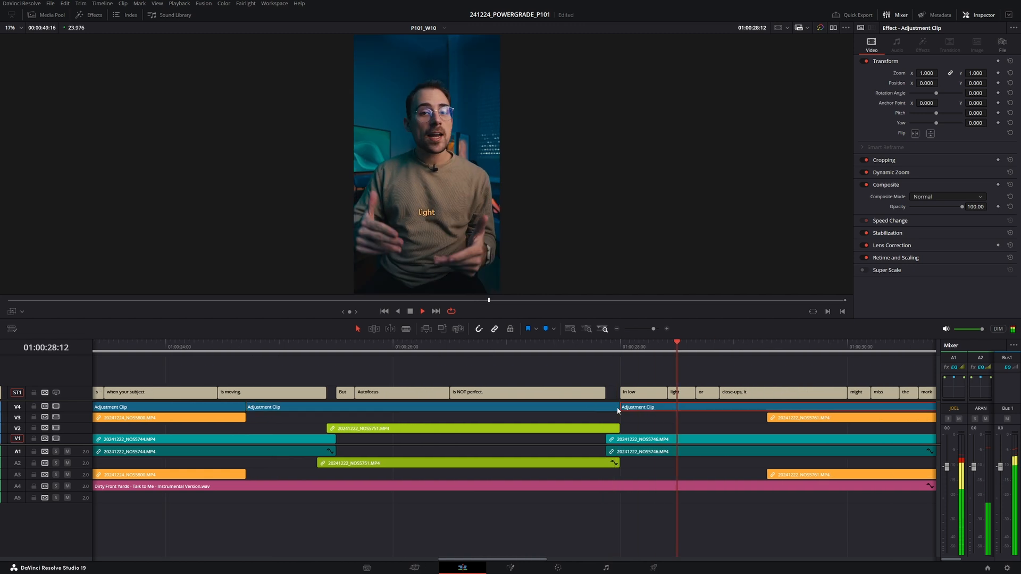
key(space)
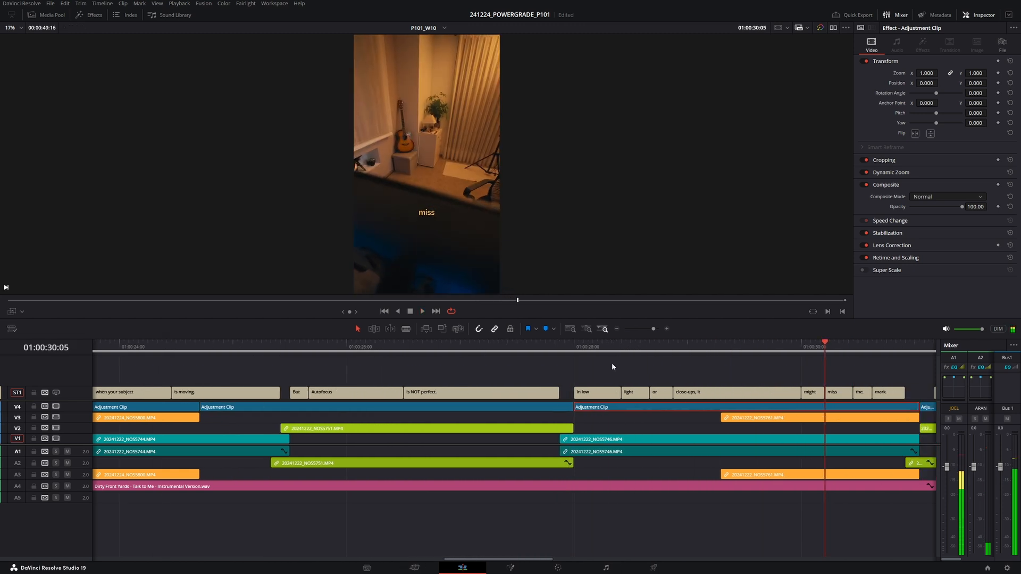
click(598, 368)
click(601, 392)
click(894, 115)
text(light)
- Remove the separate 'light' caption, extend the 'or' caption, and set its text to 'or close-ups'
click(635, 396)
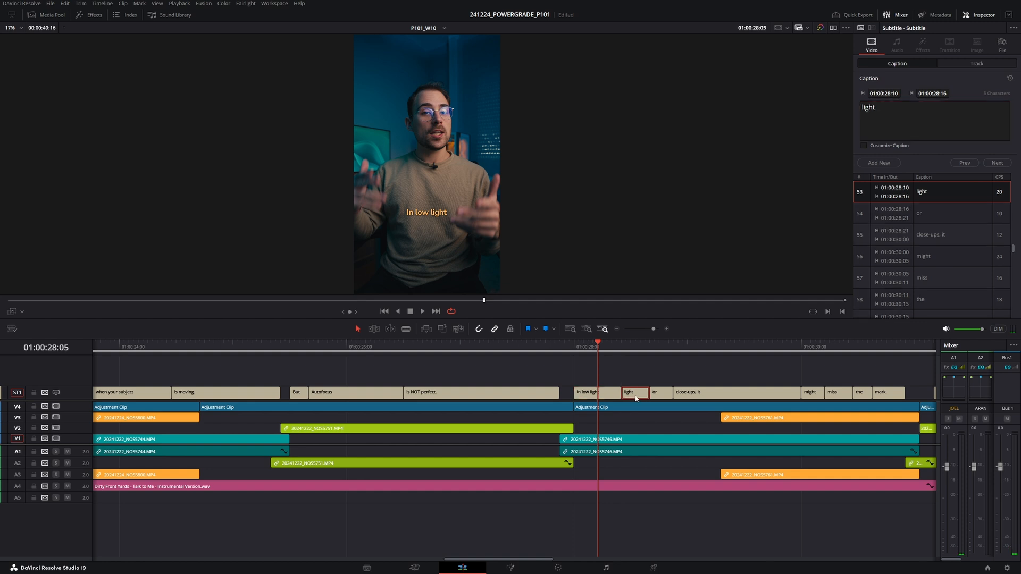
drag(616, 396, 777, 394)
click(665, 394)
click(739, 404)
key(space)
key(space)
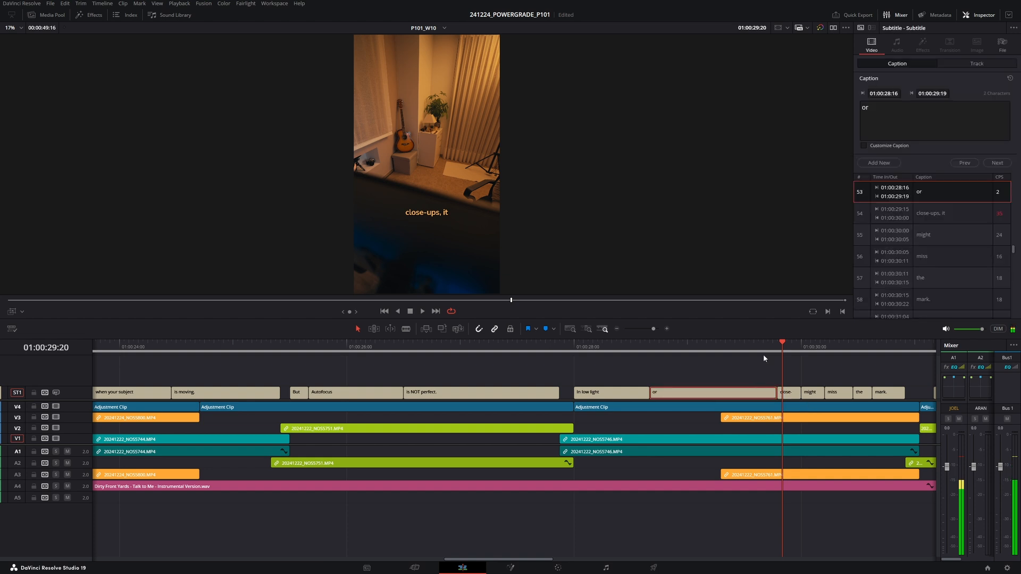
click(906, 111)
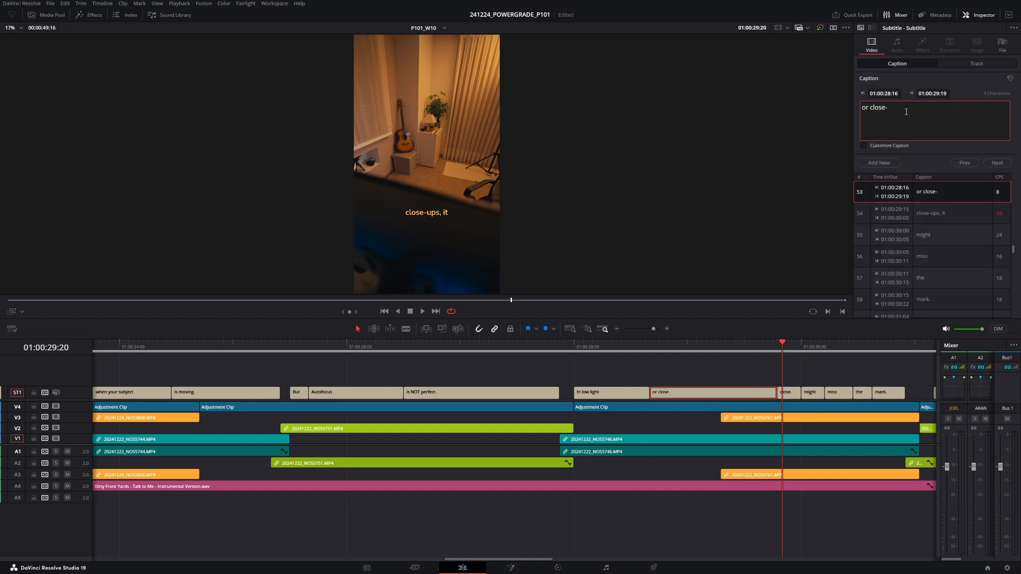
- Delete the 'close-ups, it' caption, extend the 'might' caption over 'miss', and set its text to 'it might miss'
click(794, 394)
key(BackSpace)
drag(802, 394, 851, 395)
click(797, 396)
click(932, 121)
text(miss)
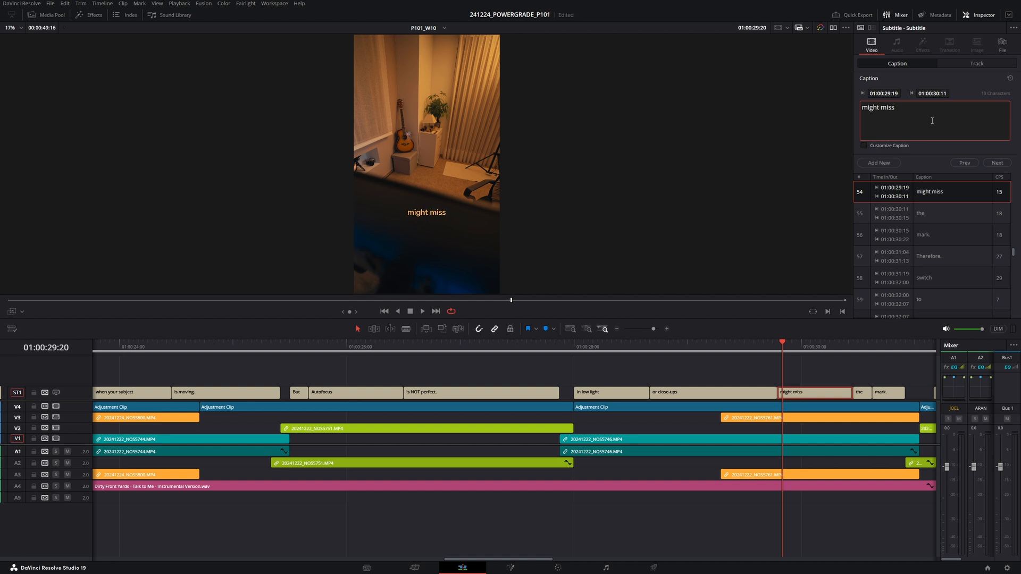
text(it)
- Extend the 'the' caption over 'mark.' and set its text to 'the mark.'
drag(869, 392, 919, 392)
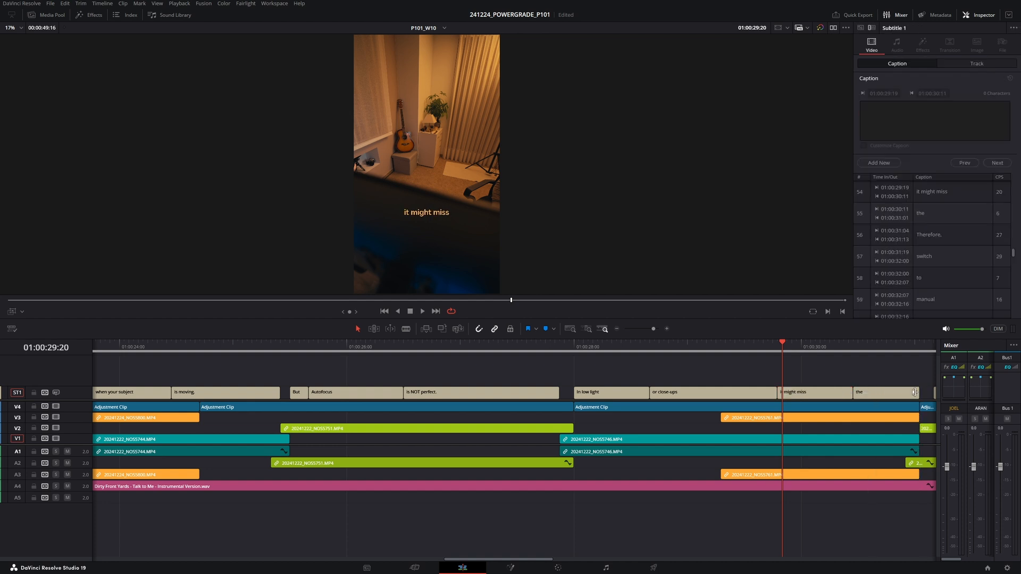
click(900, 392)
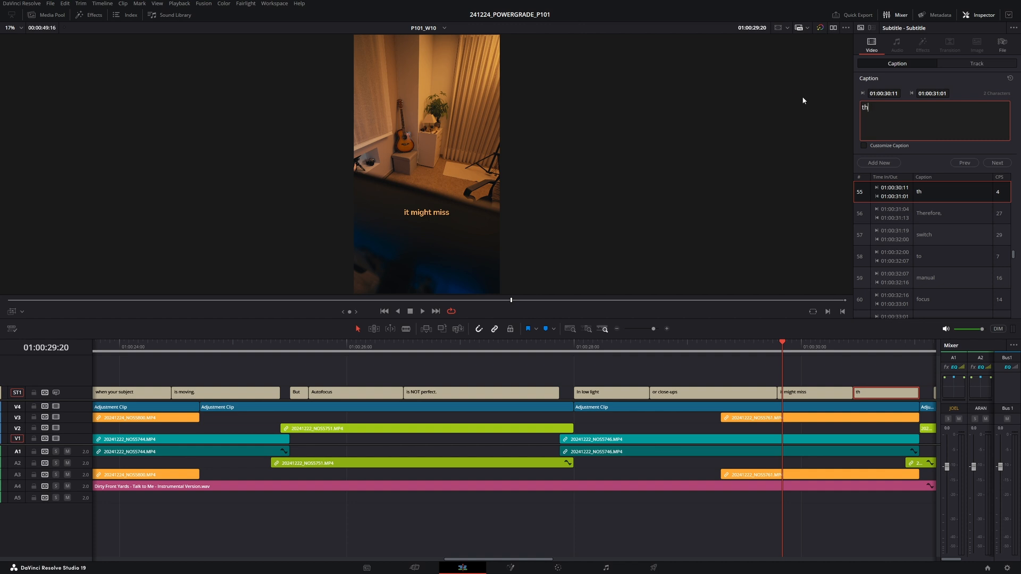
click(615, 349)
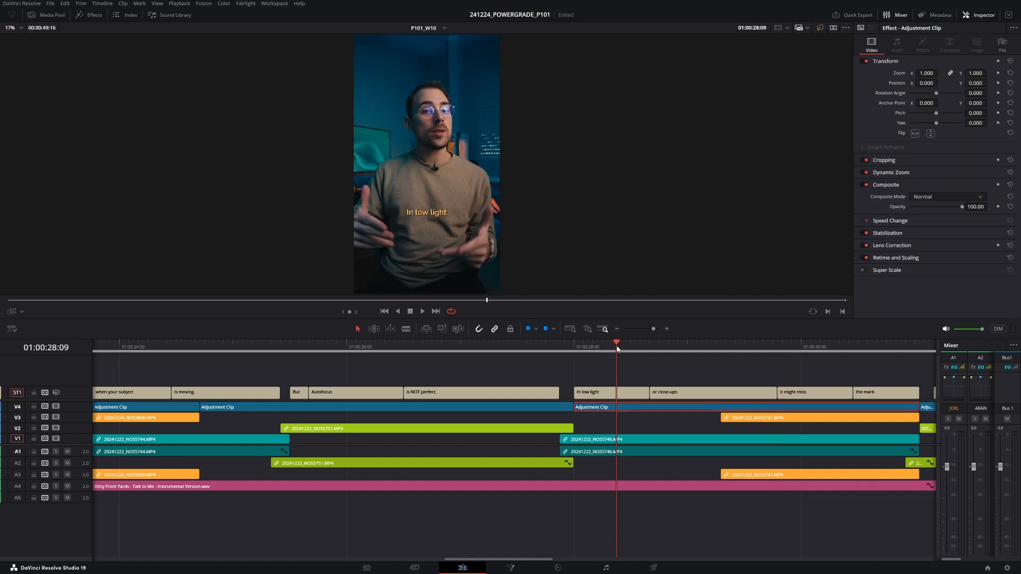
key(space)
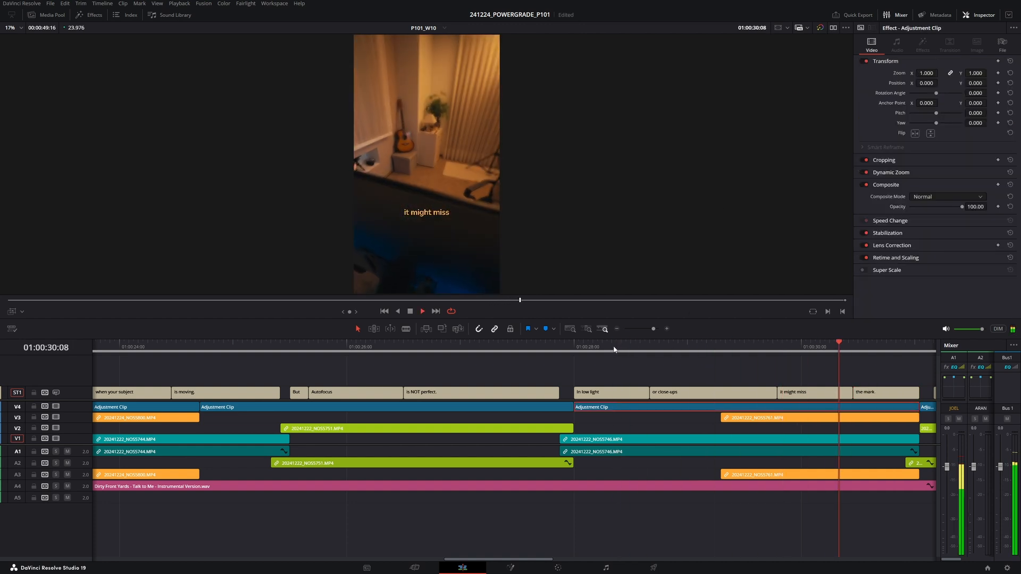
key(space)
- Play through the captions around 'Therefore, switch to manual focus' to check them
drag(674, 392, 665, 392)
scroll(624, 388, right, 2)
key(space)
click(679, 406)
key(space)
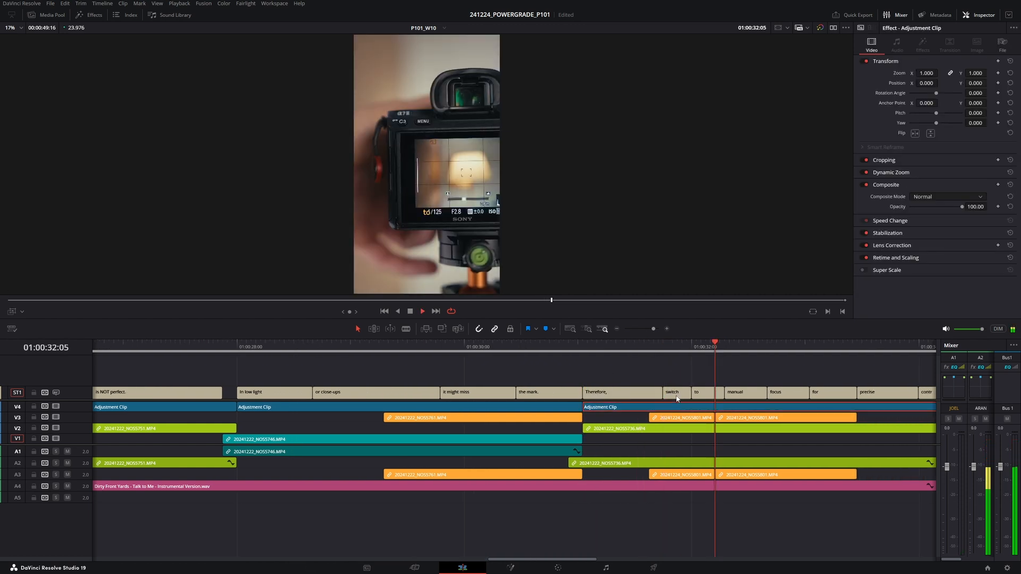
click(668, 351)
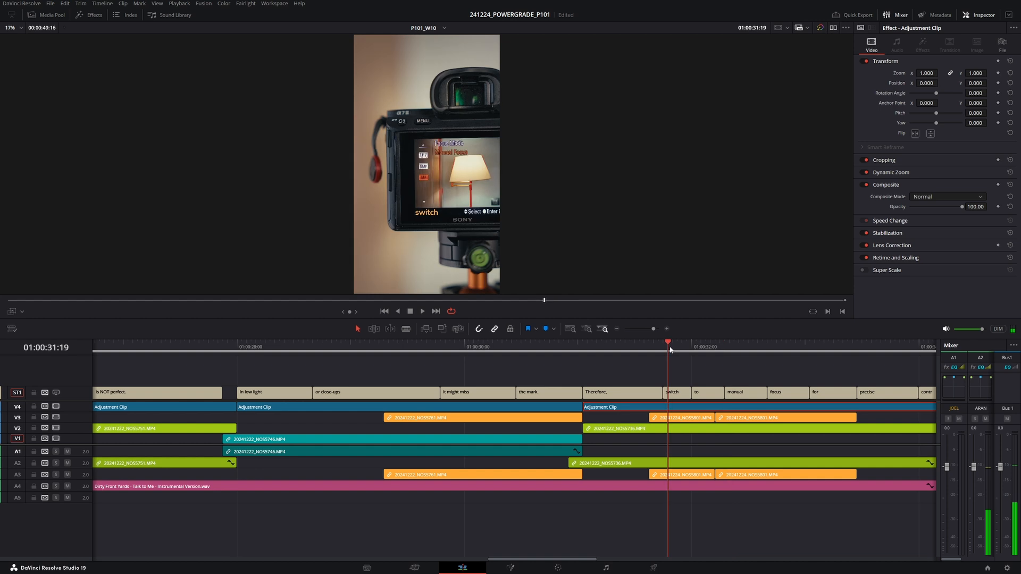
- Extend the 'switch' caption over 'to' and set its text to 'switch to'
click(686, 392)
click(700, 395)
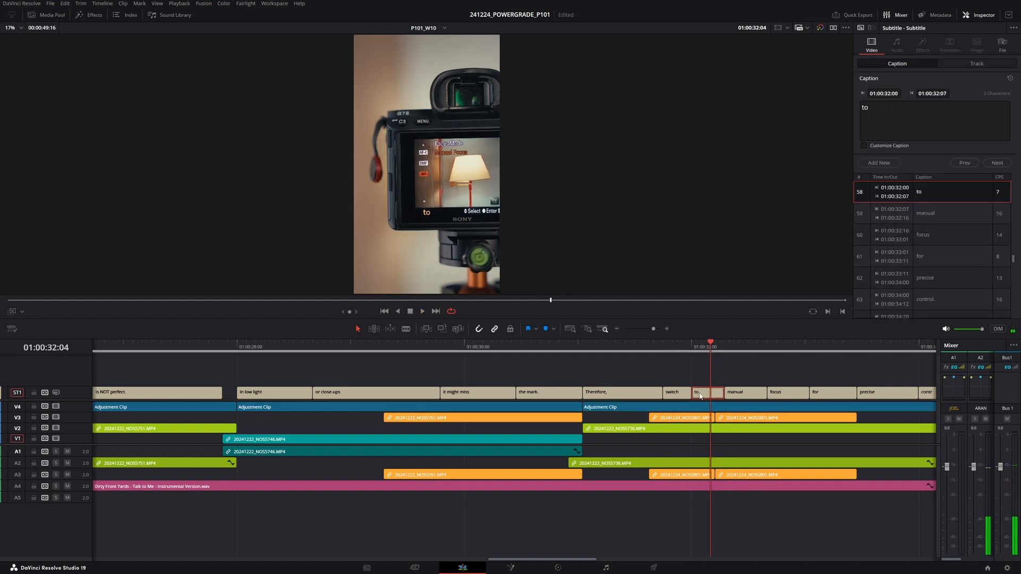
click(680, 394)
click(925, 117)
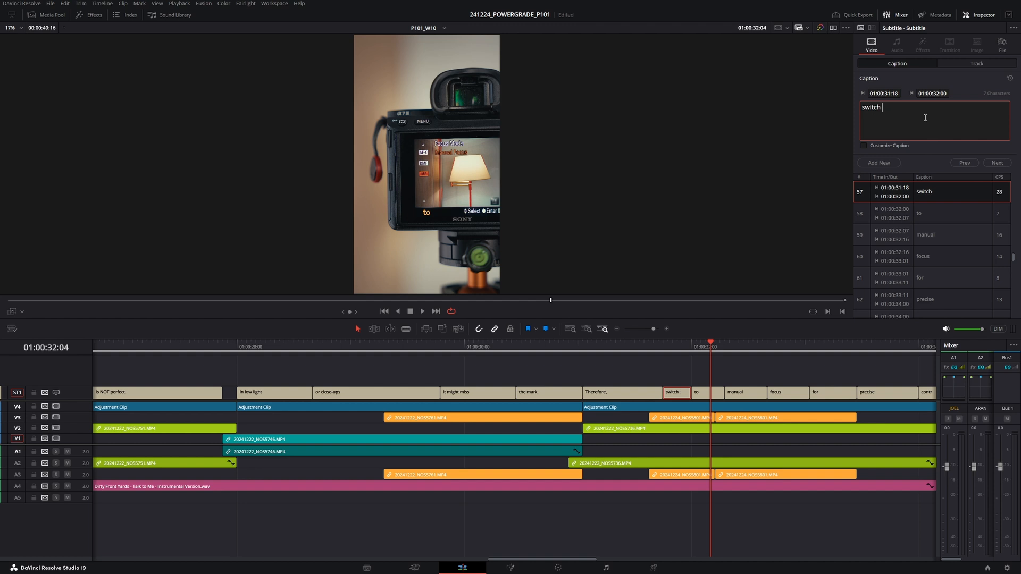
drag(691, 393, 712, 393)
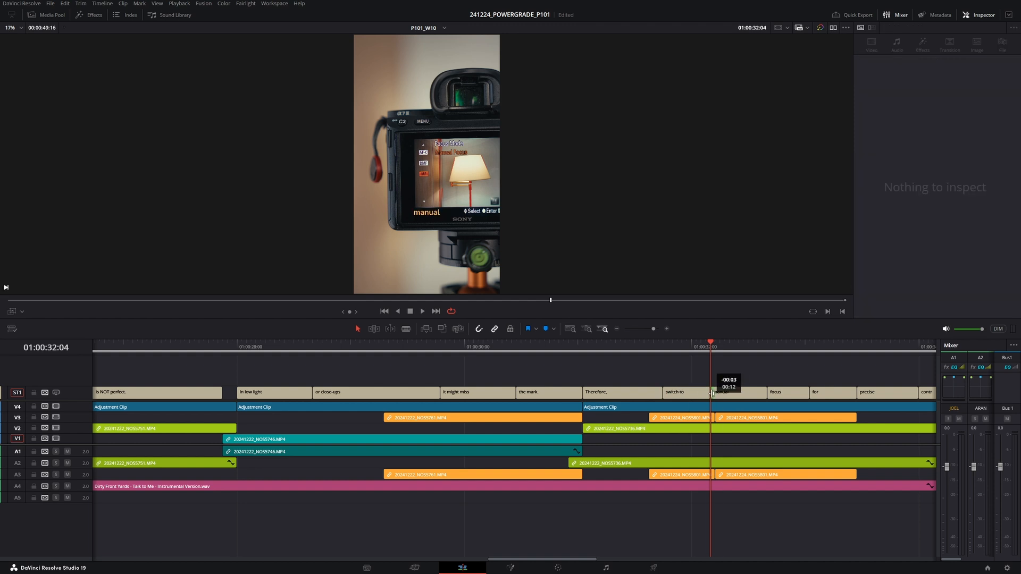
- Replace the 'manual' caption's text with 'Manual Focus'
click(715, 393)
click(904, 115)
key(ctrl+a)
key(BackSpace)
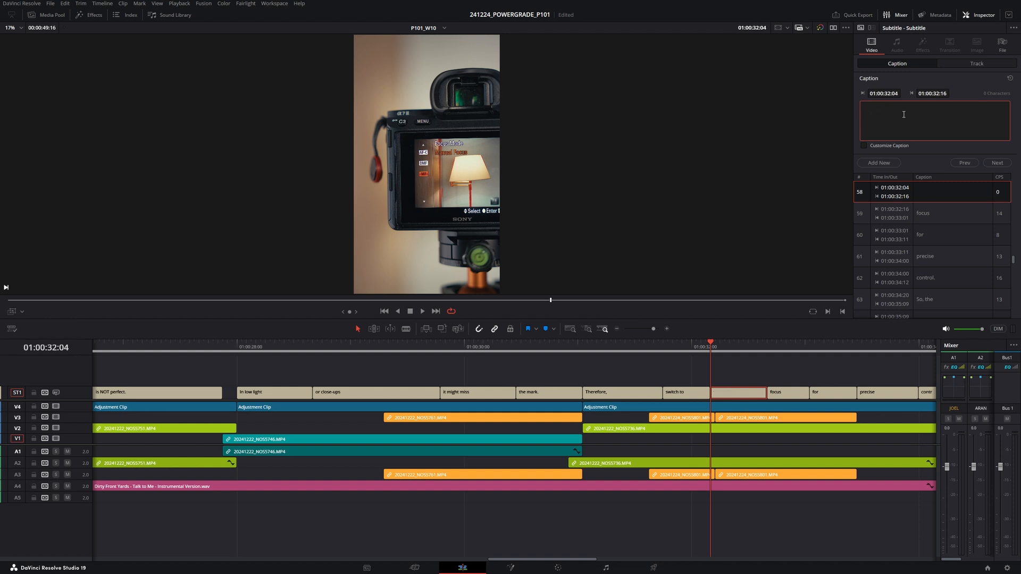
text(Manual Focus)
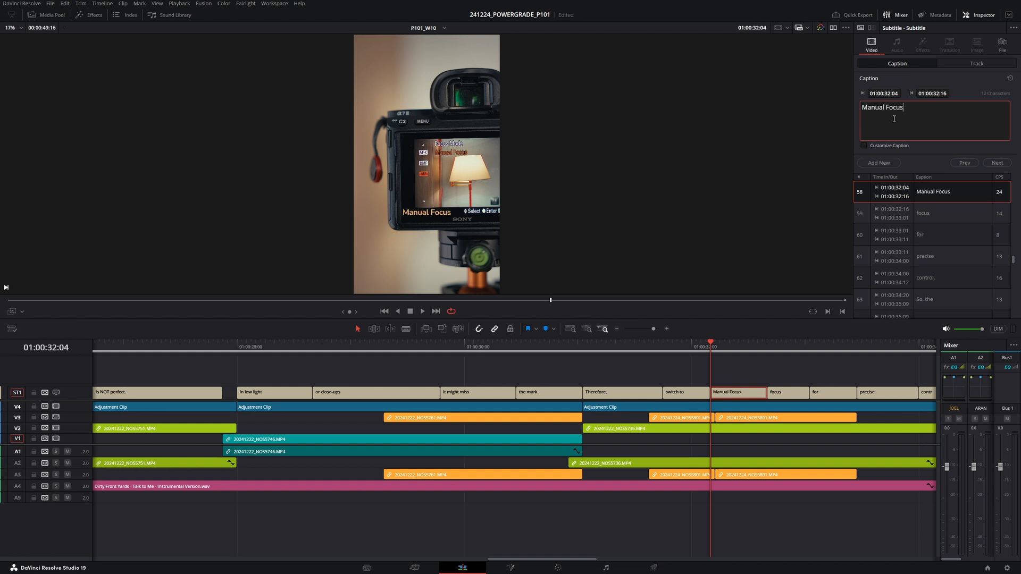
- Extend the 'Manual Focus' caption over the 'focus' caption and delete the 'for' caption after it
click(759, 368)
key(space)
key(space)
drag(767, 394, 828, 393)
click(845, 395)
key(BackSpace)
- Delete the 'control' caption and extend the 'precise' caption to fill the gap
scroll(782, 383, right, 1)
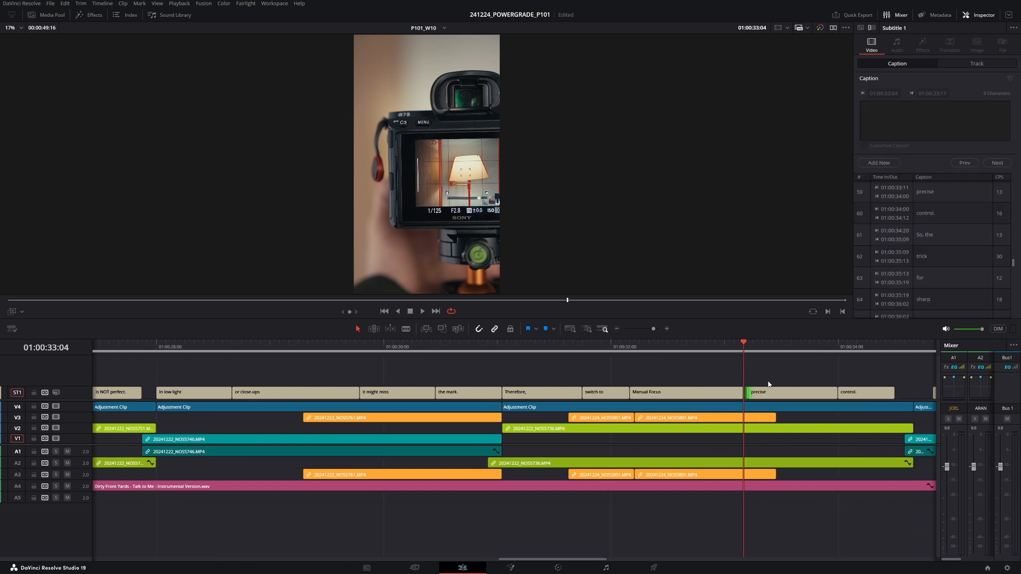
click(843, 395)
key(BackSpace)
drag(828, 393, 906, 393)
- Set the extended caption's text to 'for precise control.'
click(887, 394)
click(906, 115)
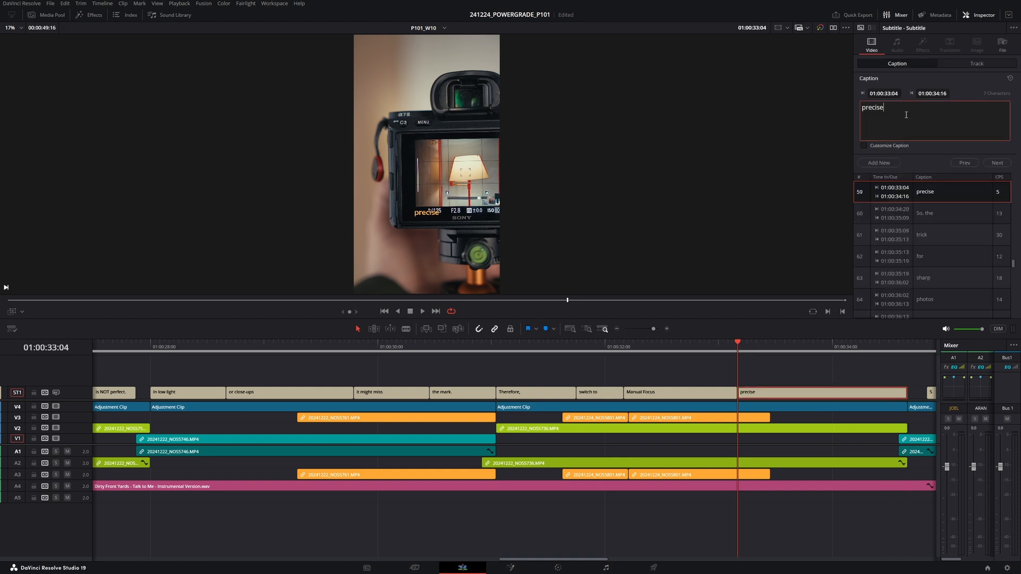
text(cont)
text(for)
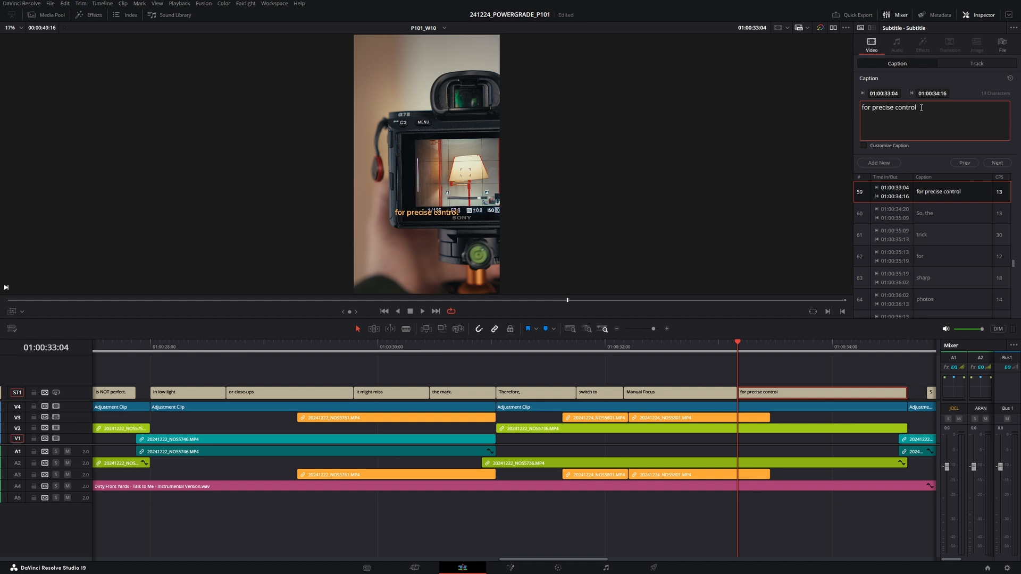
drag(798, 395, 583, 399)
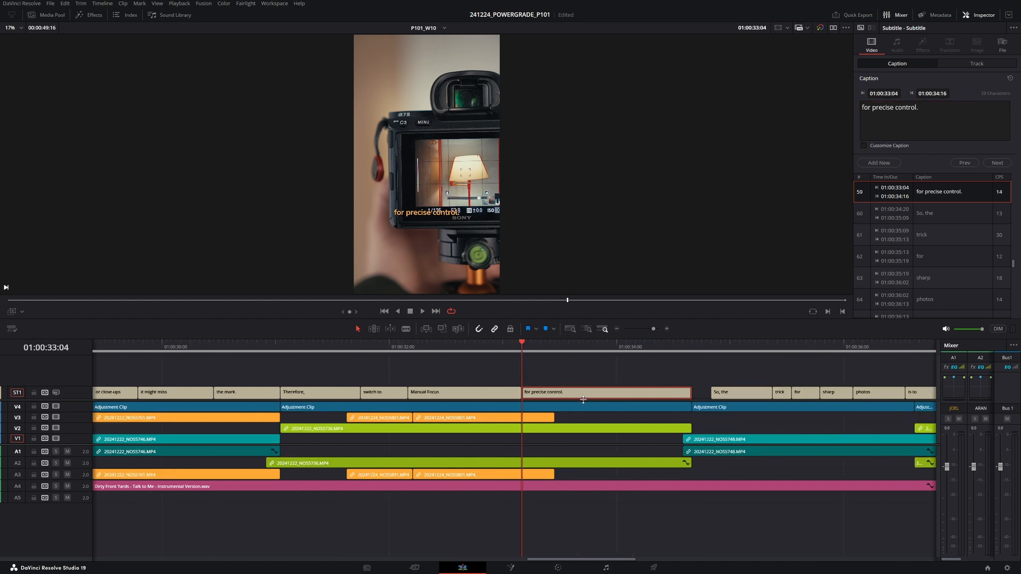
- Close the gap before 'So, the', delete the 'trick' caption, extend 'So, the' over it and set its text to 'So, the trick'
click(679, 350)
key(space)
drag(713, 392, 554, 394)
click(642, 394)
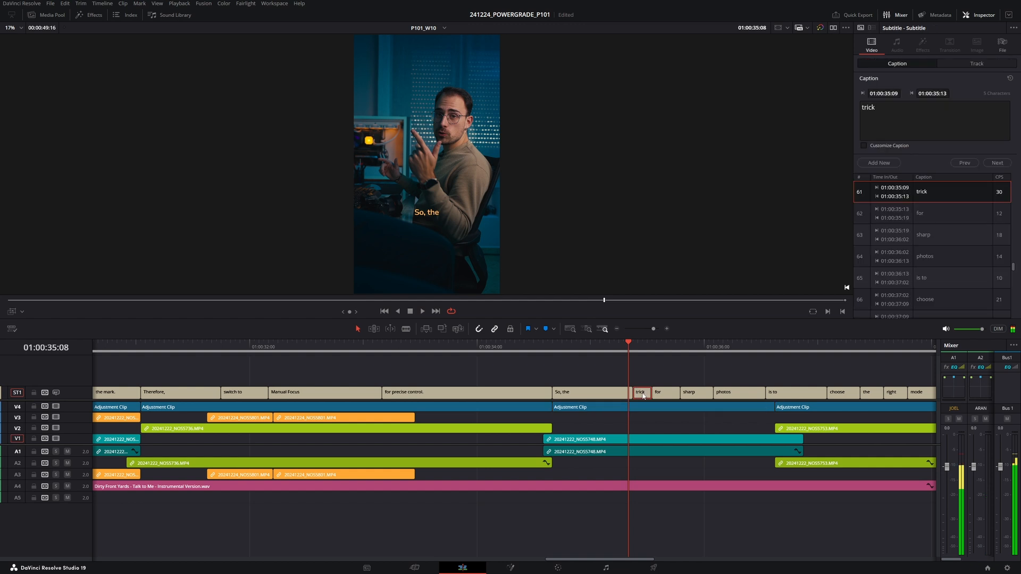
key(BackSpace)
key(Down)
key(Down)
drag(631, 395, 645, 398)
click(645, 396)
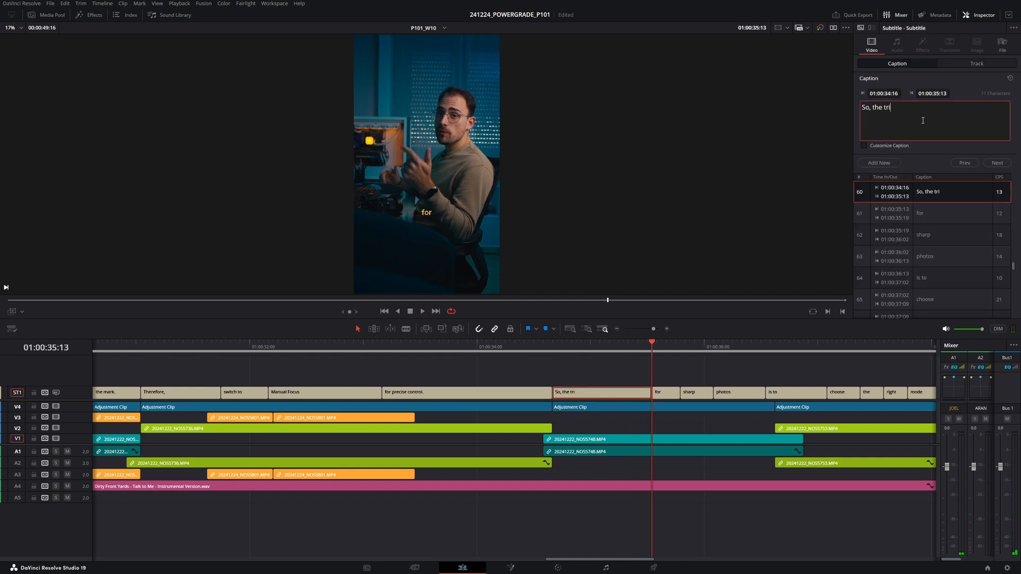
click(544, 349)
key(space)
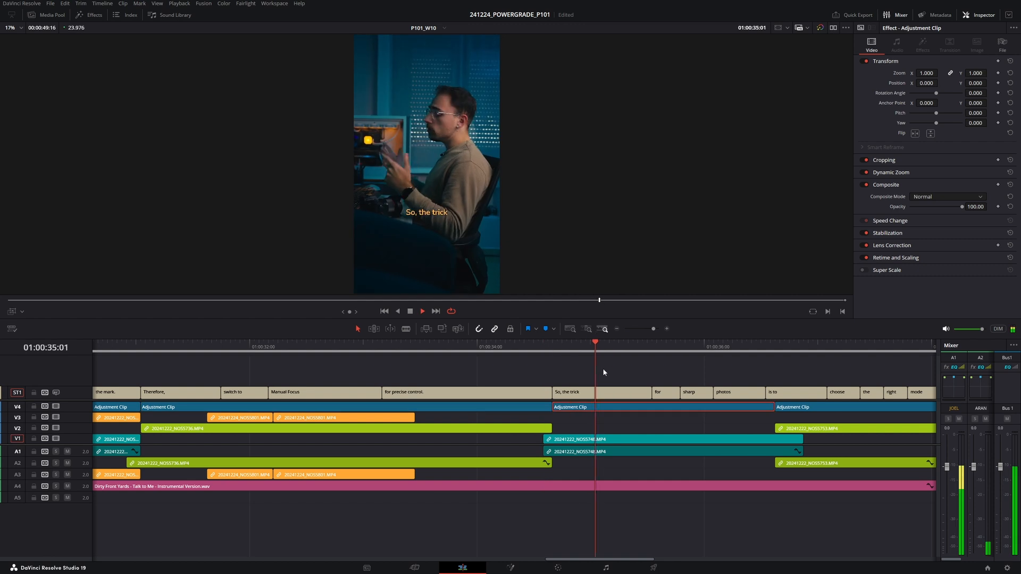
drag(680, 405, 490, 379)
key(space)
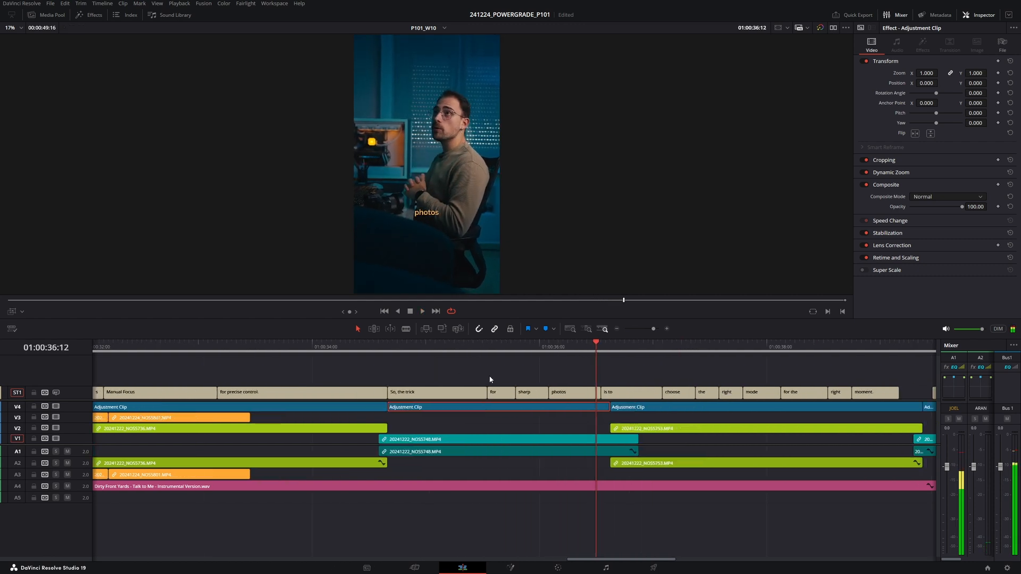
- Split the 'So, the trick' caption at the playhead and trim the first part's text to 'So,'
click(389, 348)
key(space)
key(space)
click(426, 394)
key(ctrl+b)
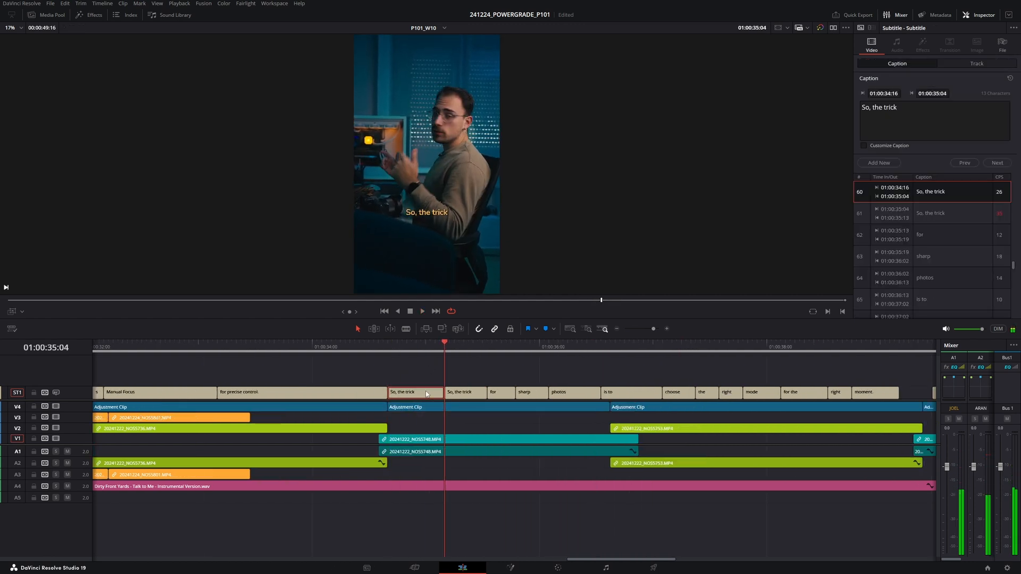
drag(898, 108, 872, 111)
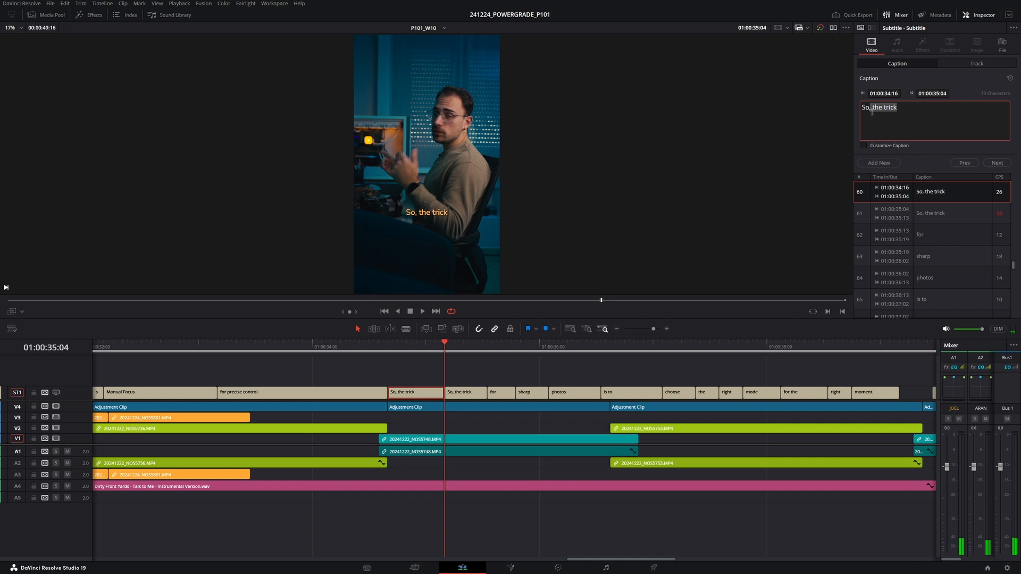
key(BackSpace)
- Set the second part of the split caption to 'the trick'
click(469, 391)
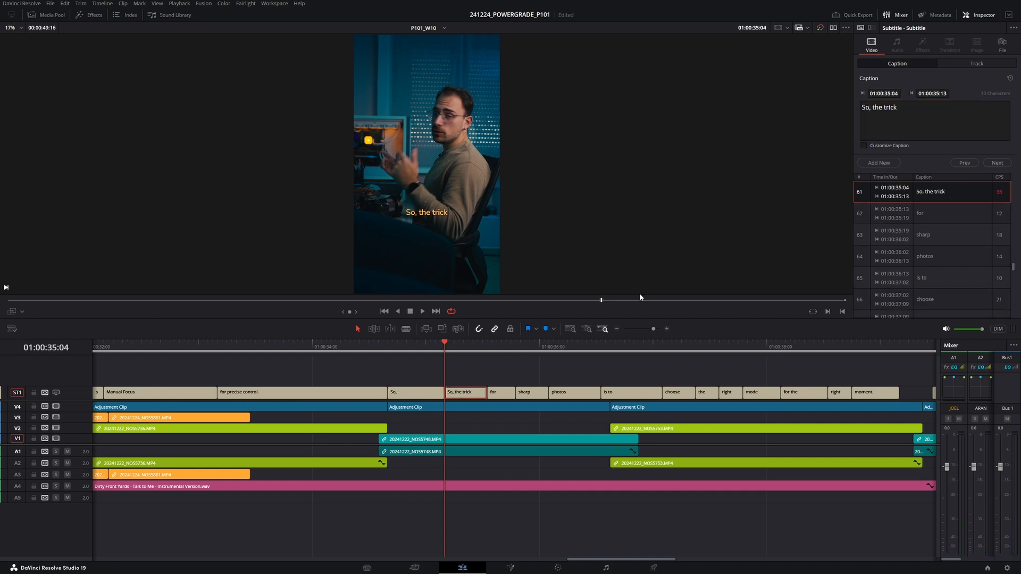
click(877, 108)
key(BackSpace)
key(BackSpace)
key(BackSpace)
key(BackSpace)
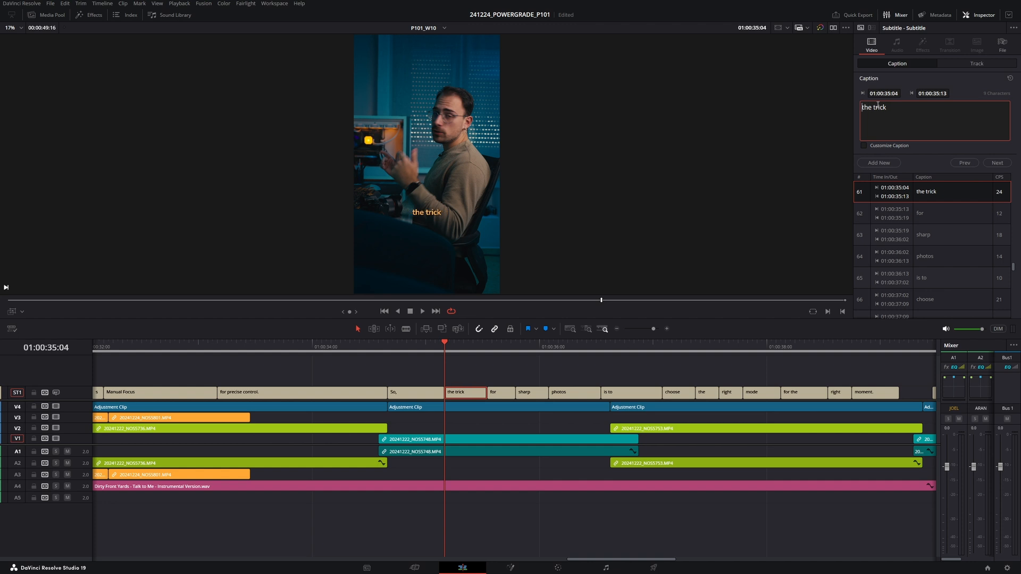
- Extend the 'sharp' caption over 'photos' and set its text to 'sharp photos'
click(384, 346)
key(space)
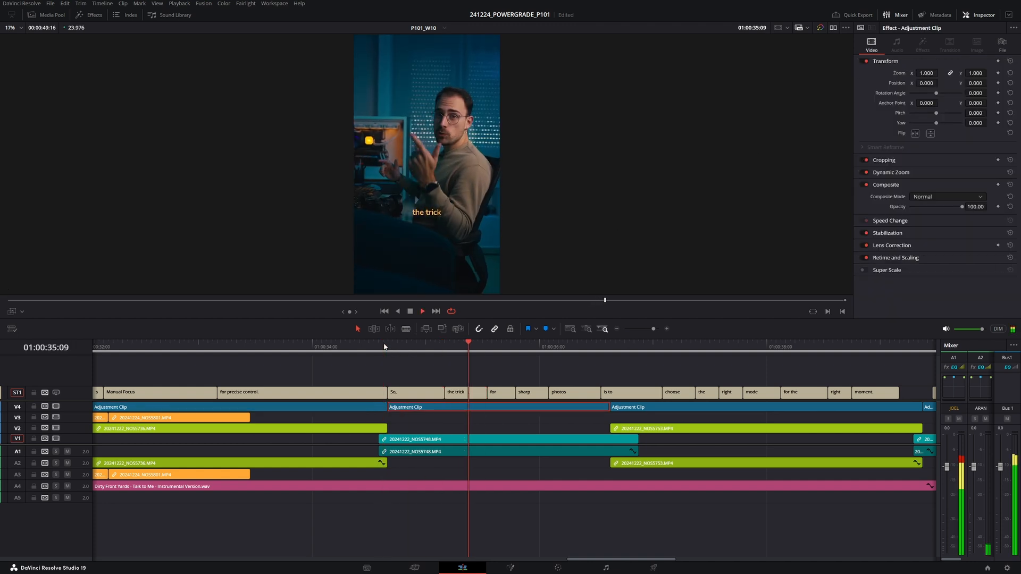
key(space)
click(532, 392)
drag(548, 392, 599, 392)
click(889, 115)
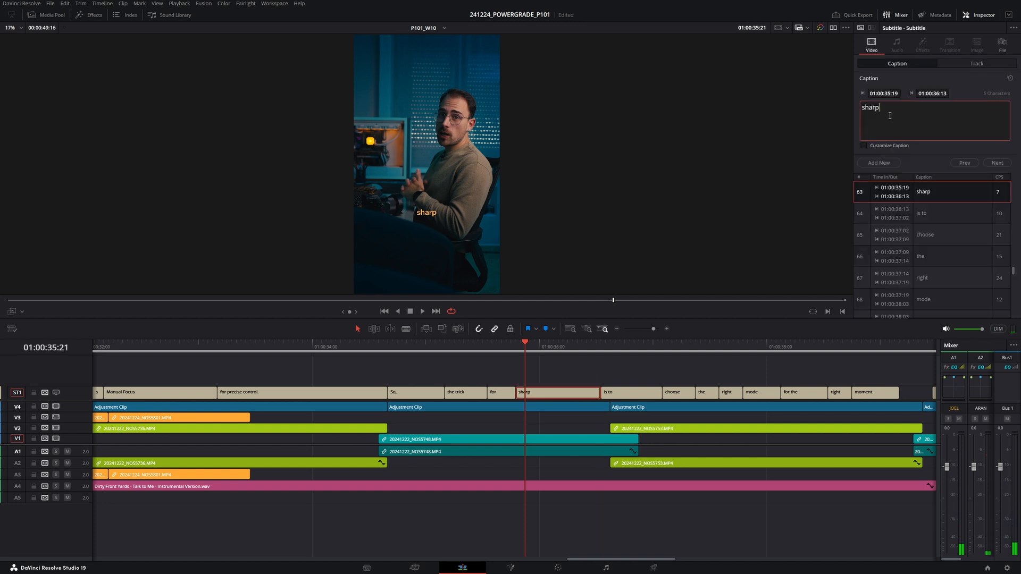
text(photos)
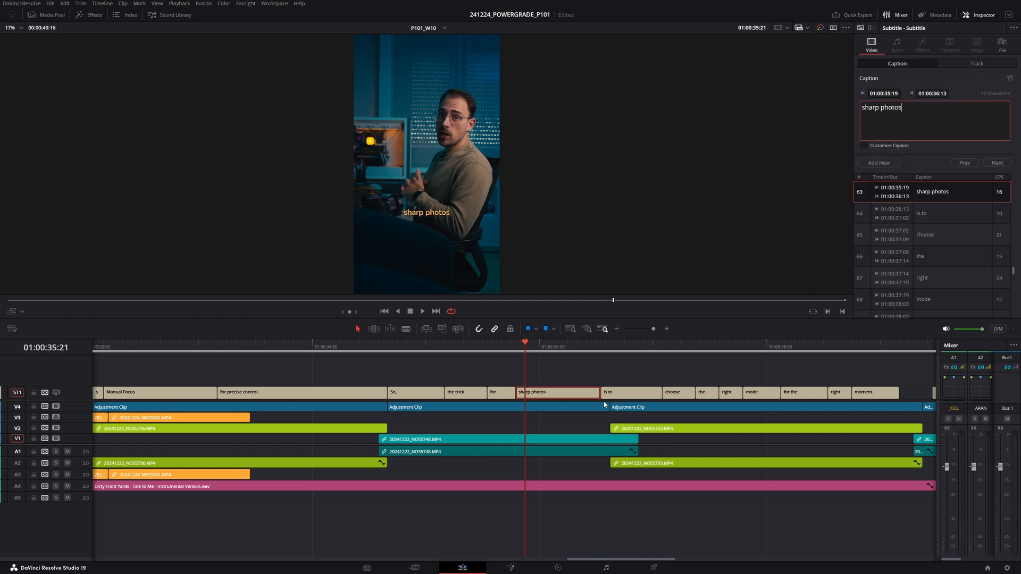
- Extend the 'is to' caption over 'choose' and set its text to 'is to choose'
click(616, 371)
key(space)
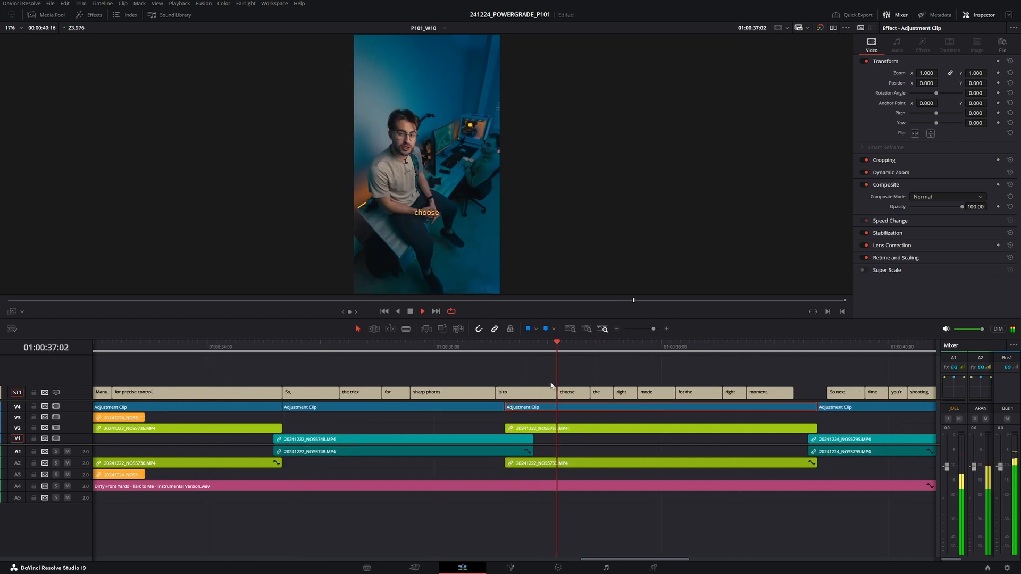
click(496, 346)
key(space)
drag(555, 394, 589, 394)
click(911, 107)
text(choose)
click(608, 380)
key(space)
scroll(489, 359, right, 3)
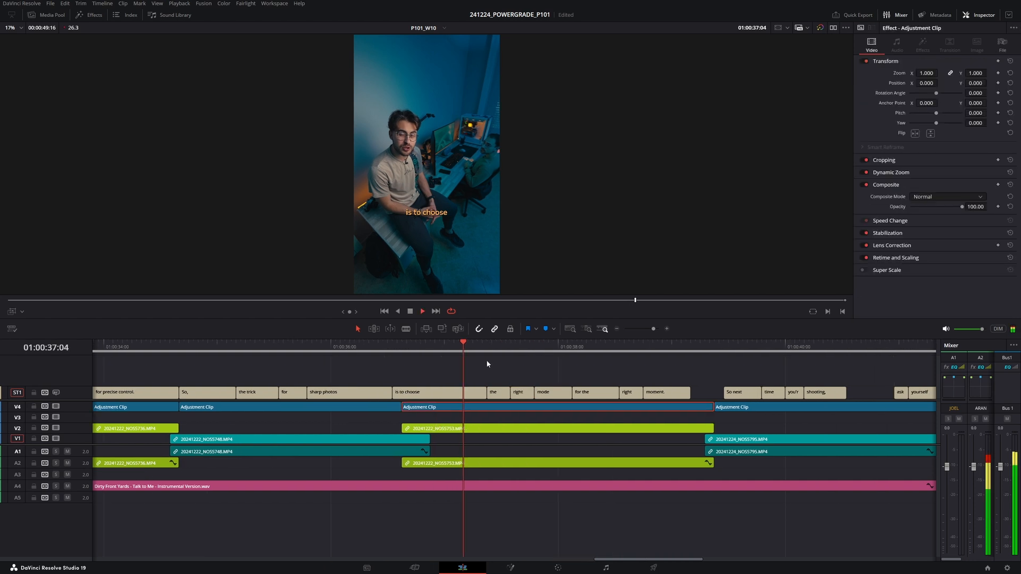
key(space)
- Extend the 'the' caption over 'right' and 'mode' and set its text to 'the right mode'
drag(468, 392, 533, 392)
click(895, 119)
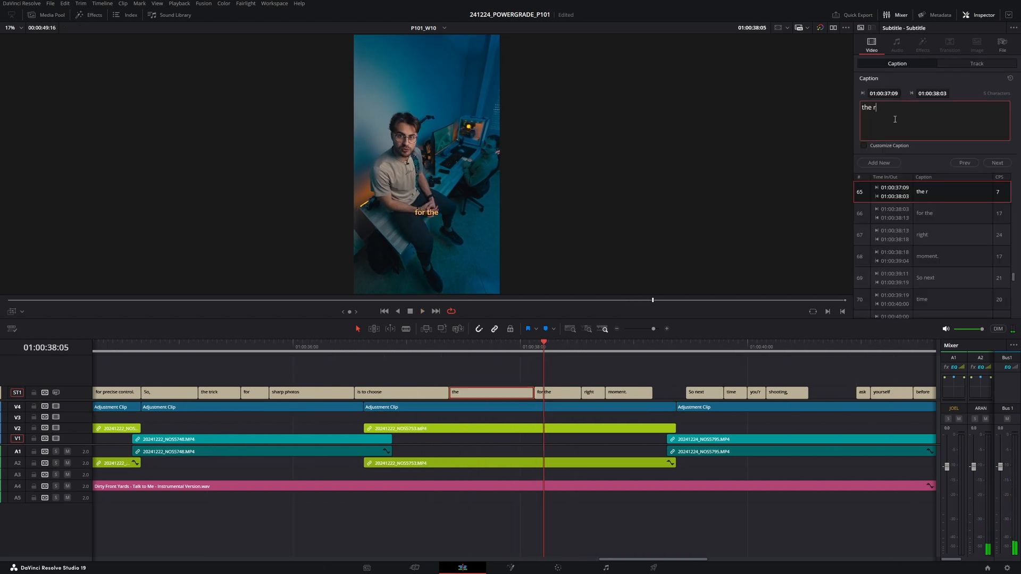
click(653, 380)
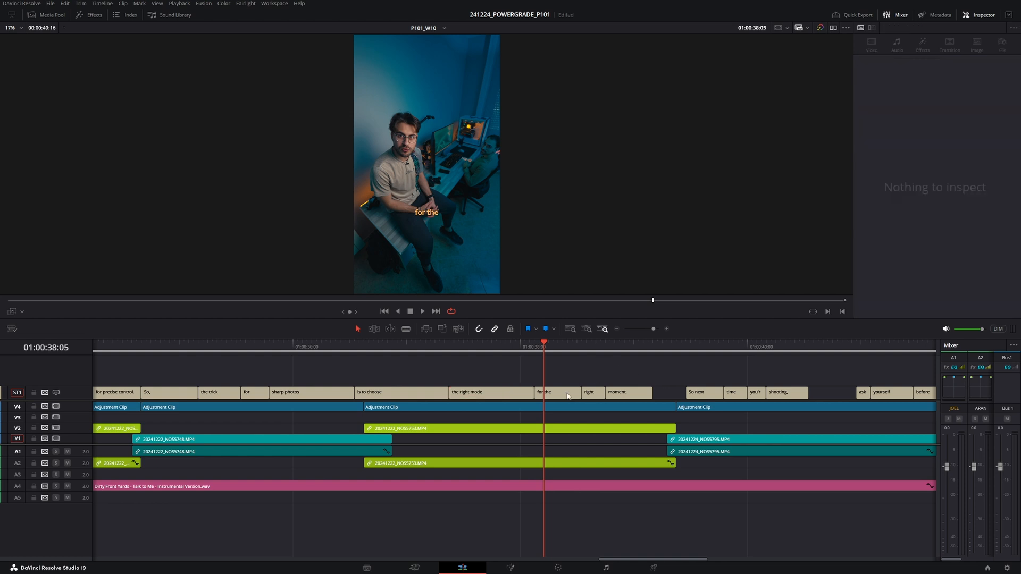
- Extend the 'for the' caption over 'right' and 'moment.' and set its text to 'for the right moment.'
click(546, 396)
drag(581, 396, 652, 396)
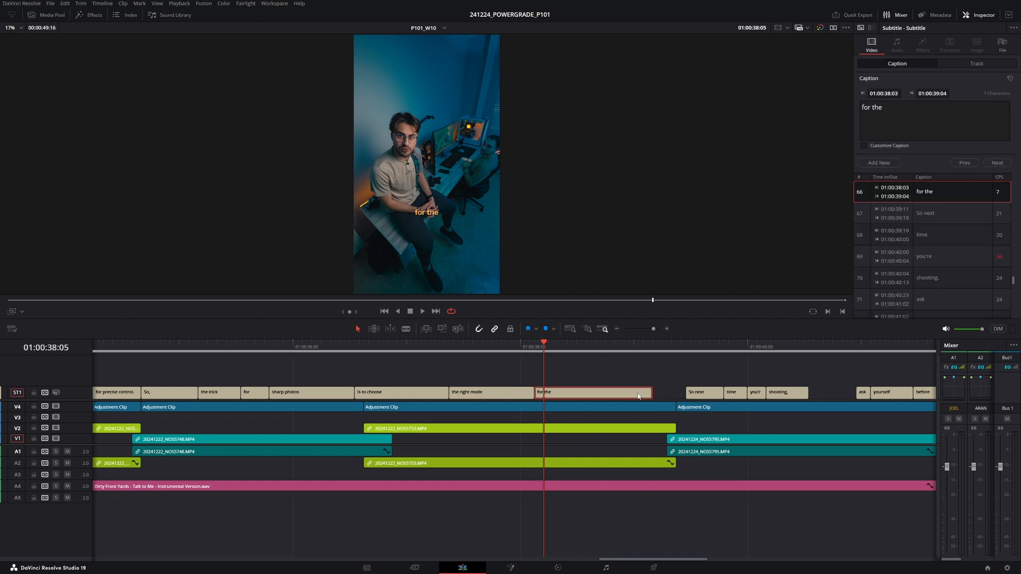
click(911, 125)
text(right moment)
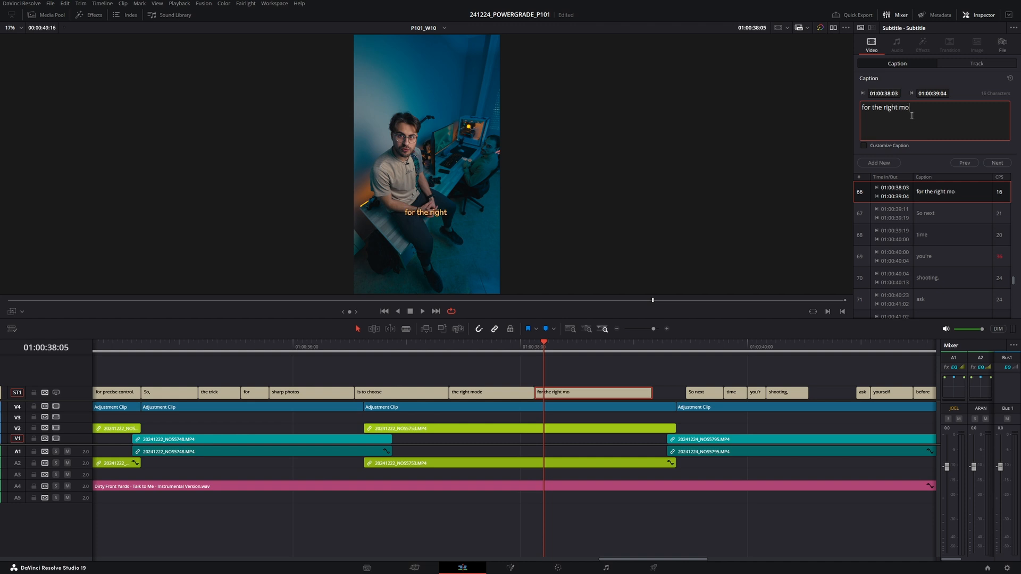
click(509, 349)
key(space)
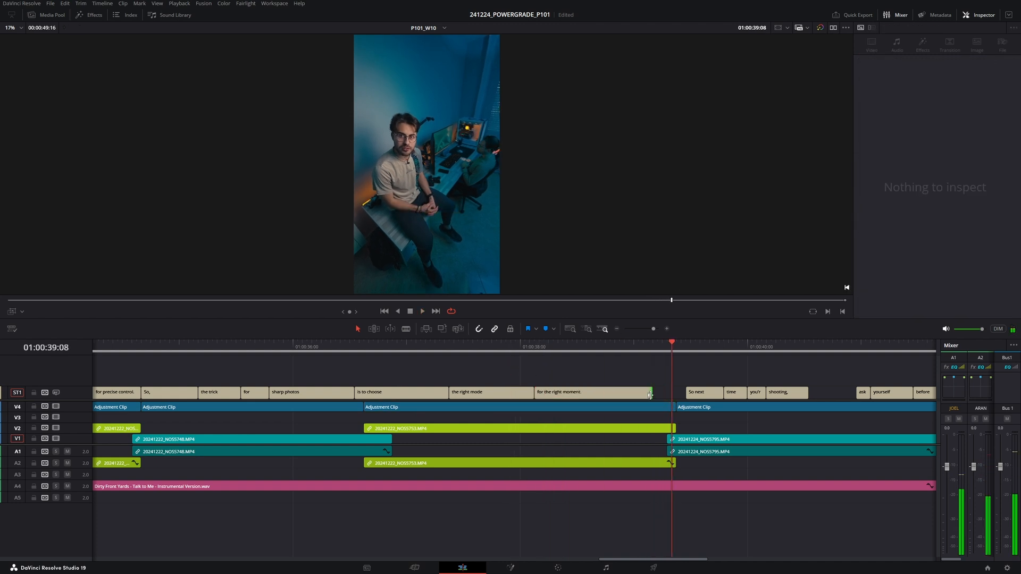
drag(516, 392, 502, 392)
click(508, 348)
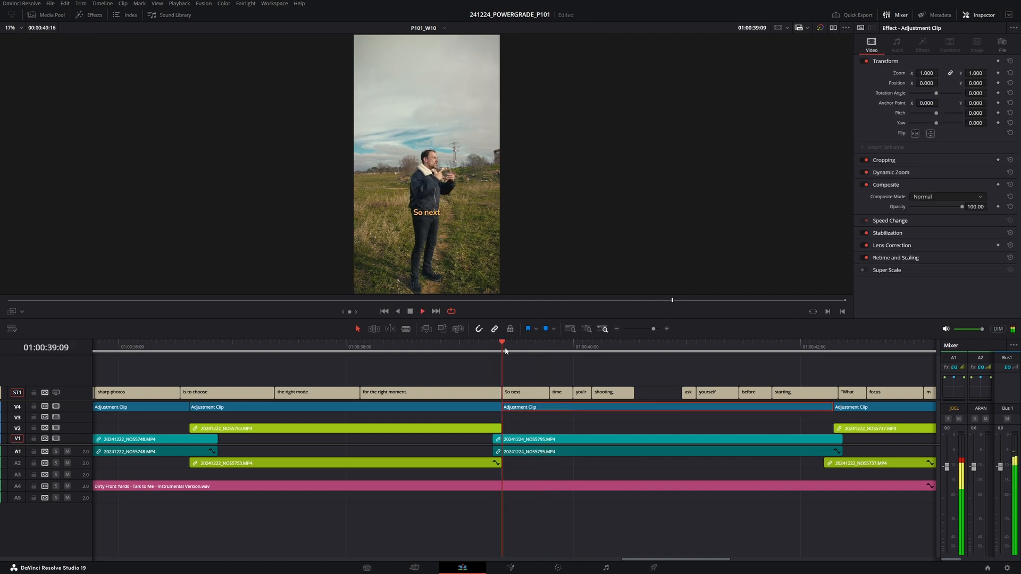
- Delete the 'time' caption, extend 'So next' over it and set its text to 'So next time'
click(560, 397)
key(BackSpace)
drag(548, 394, 572, 393)
click(560, 394)
click(942, 126)
- Extend the 'you're' caption over 'shooting,' and set its text to 'you're shooting'
drag(590, 394, 681, 394)
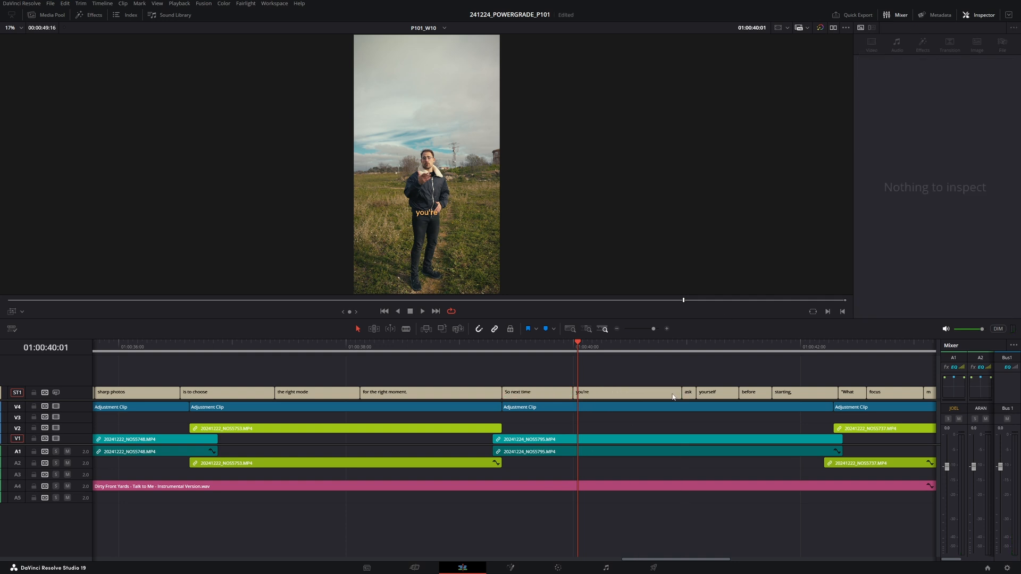
click(672, 397)
click(929, 114)
text(shooting)
click(530, 345)
key(space)
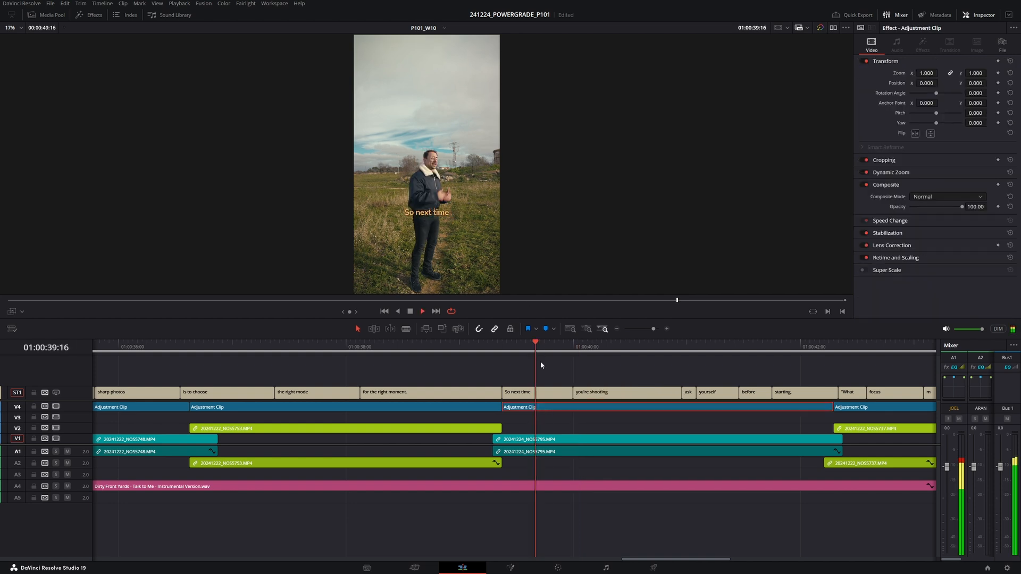
- Shorten the end of the 'you're shooting' caption
drag(432, 347, 478, 348)
drag(489, 394, 462, 393)
key(space)
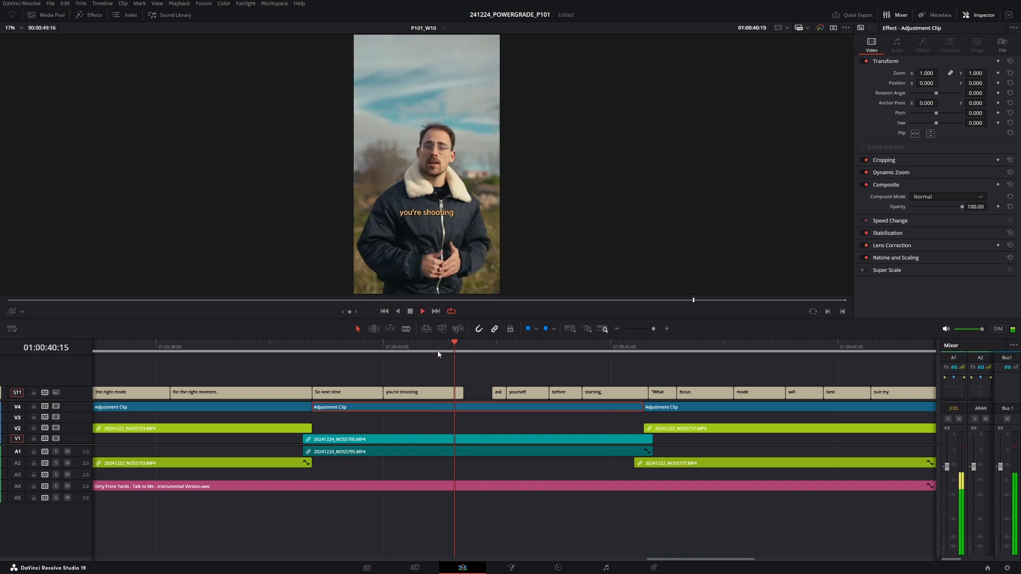
key(space)
- Extend the 'ask' caption over 'yourself' and set its text to 'ask yourself'
click(494, 393)
drag(493, 394, 548, 394)
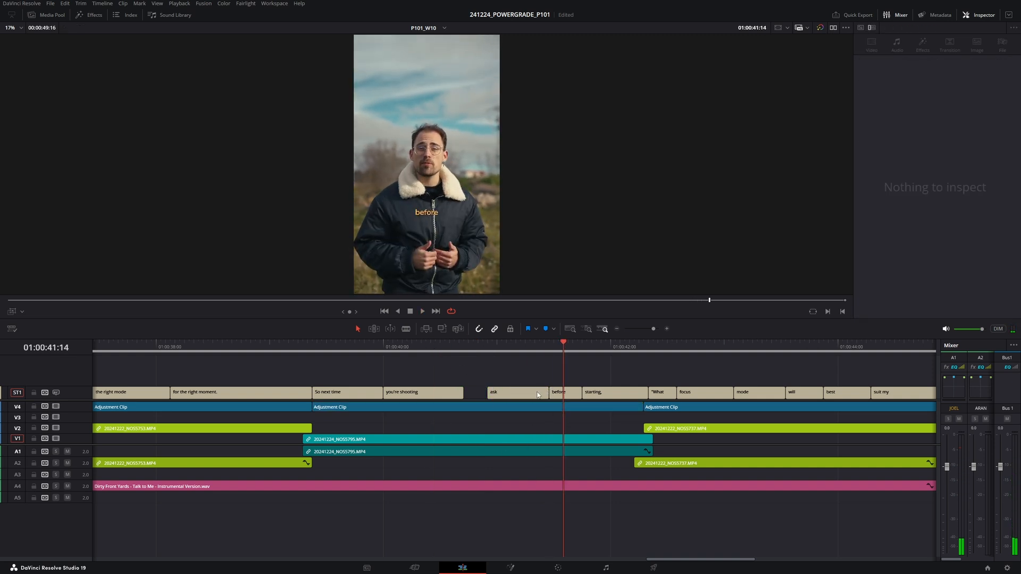
click(924, 130)
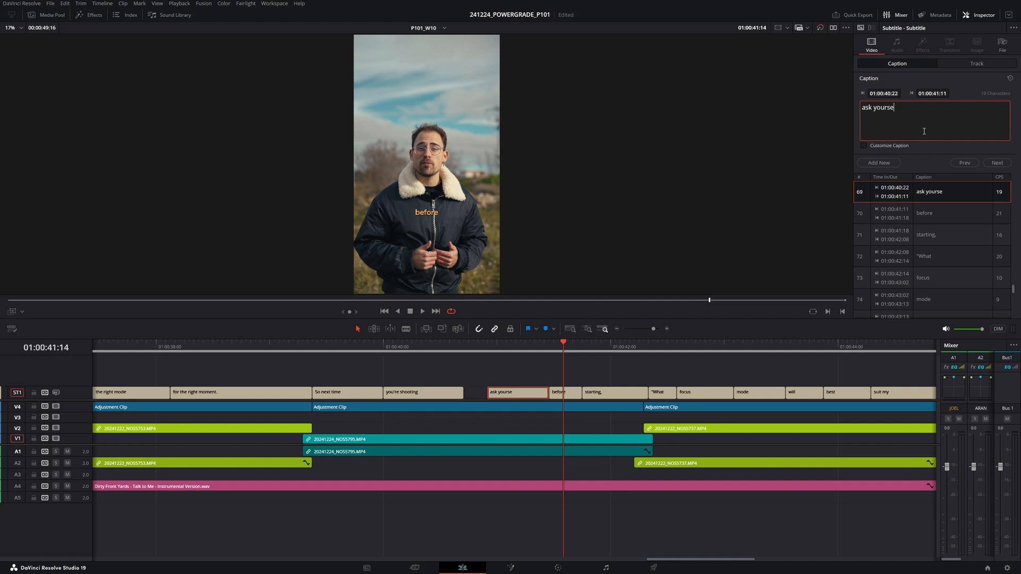
- Extend the 'before' caption over 'starting,' and set its text to 'before starting'
drag(581, 394, 648, 394)
drag(913, 124, 843, 109)
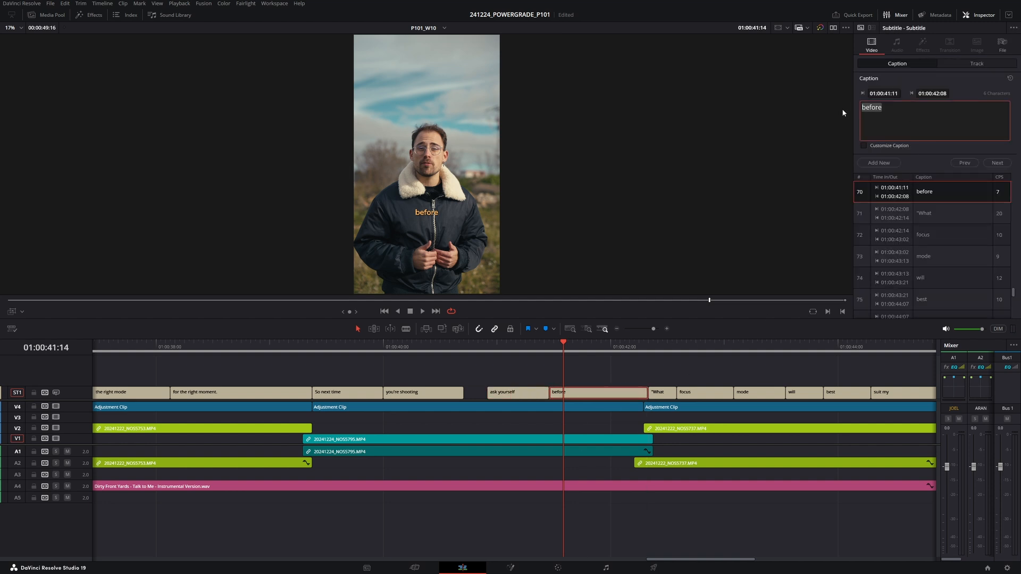
text(startun)
key(BackSpace)
key(BackSpace)
key(BackSpace)
text(ting)
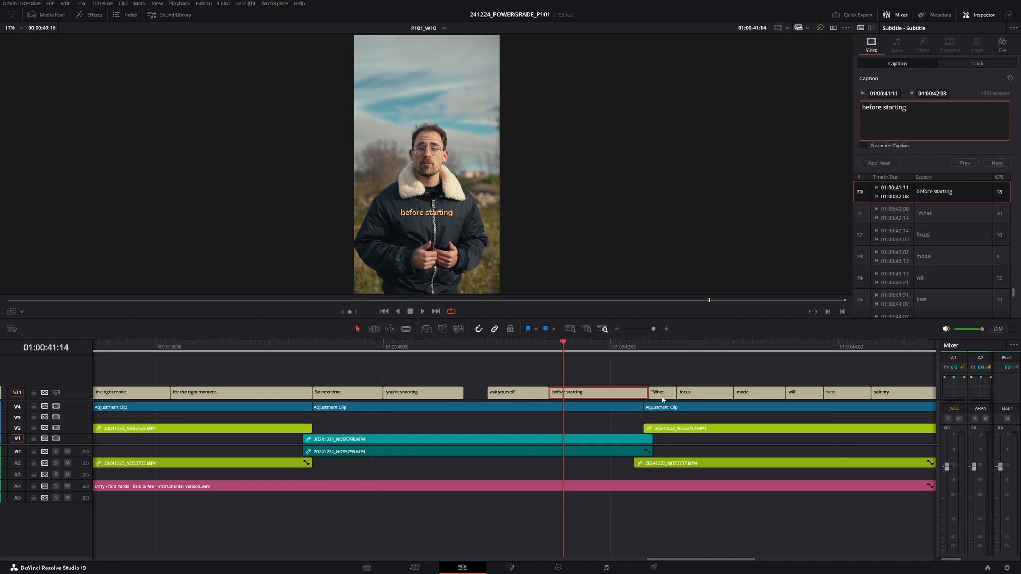
- Extend the '"What' caption over 'focus' and 'mode' and set its text to '"What Focus Mode...'
drag(643, 406, 646, 394)
key(space)
key(space)
drag(671, 396, 776, 393)
click(892, 110)
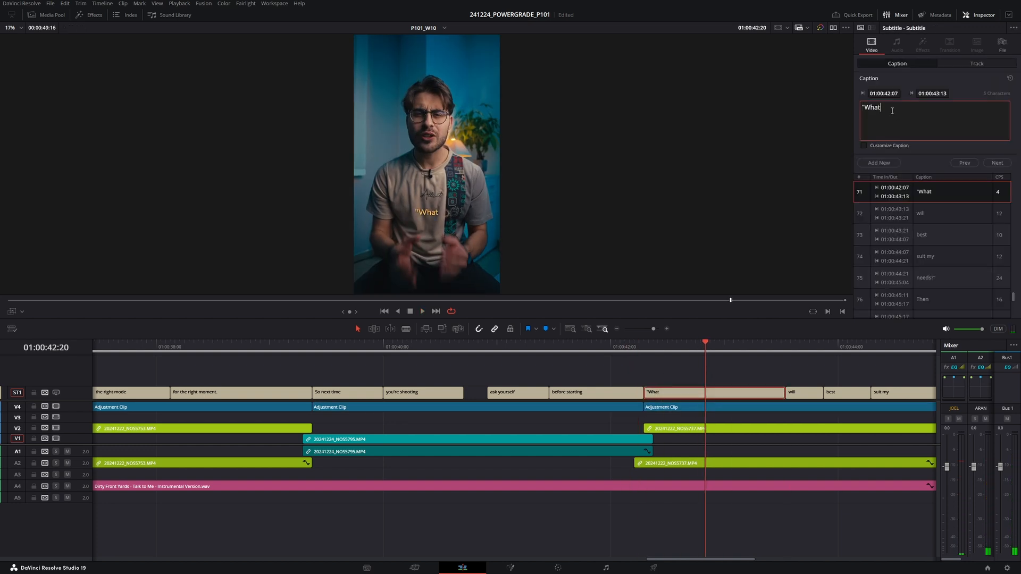
key(BackSpace)
key(BackSpace)
key(BackSpace)
text(Mode...)
click(787, 362)
key(space)
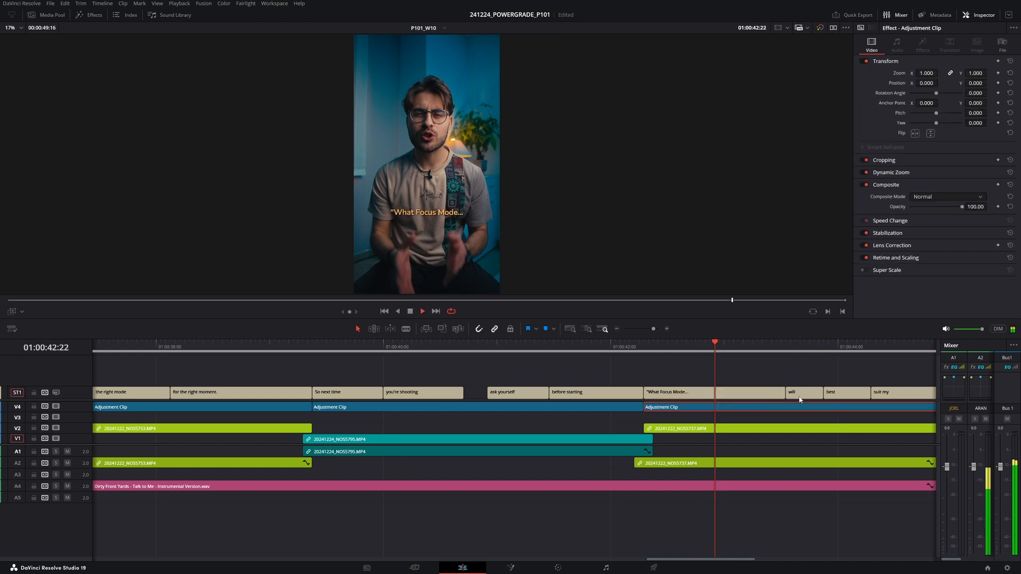
- Extend the 'will' caption over 'best' and set its text to 'will best'
scroll(799, 397, right, 3)
key(space)
click(651, 394)
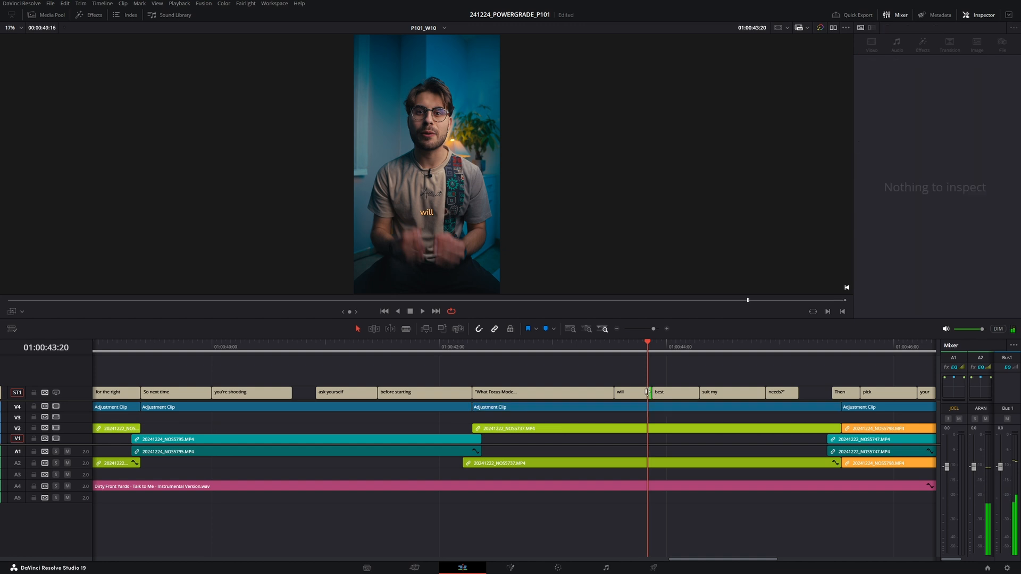
key(space)
key(space)
drag(653, 394, 698, 394)
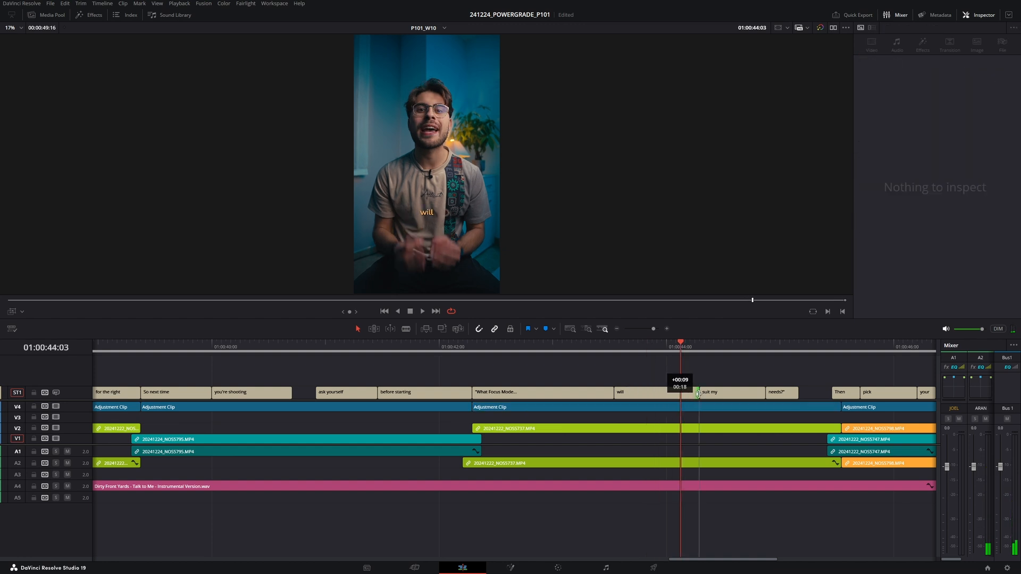
click(692, 393)
click(909, 117)
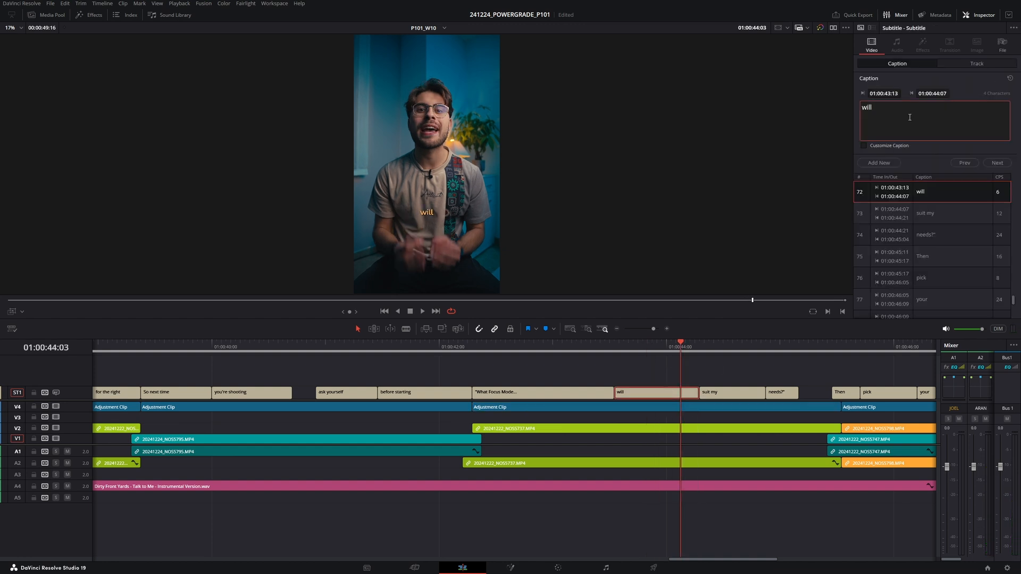
text(best)
click(722, 372)
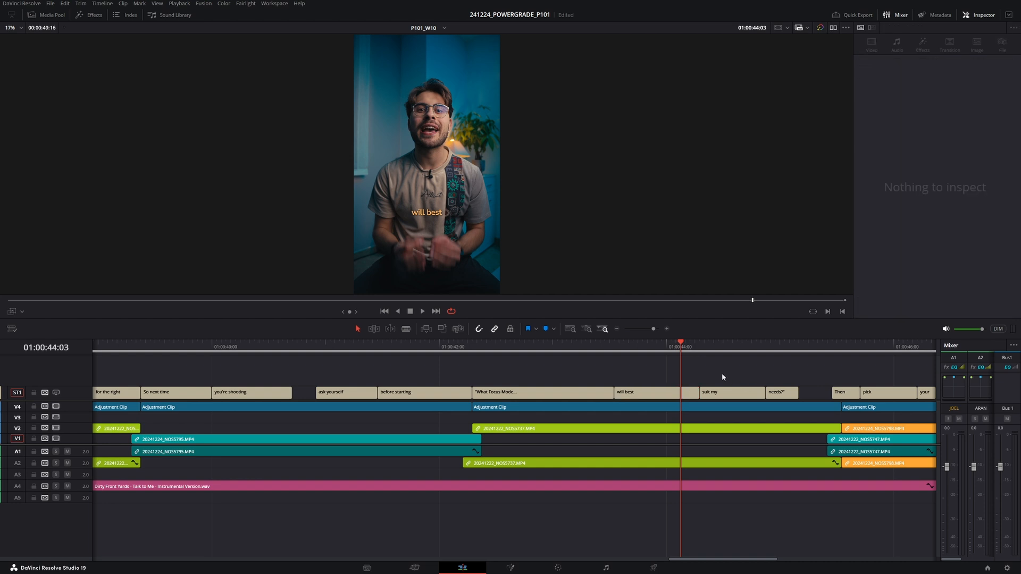
- Merge 'suit my' into the 'needs?"' caption, setting its text to 'suit my needs?"' and lengthening it
key(space)
click(901, 117)
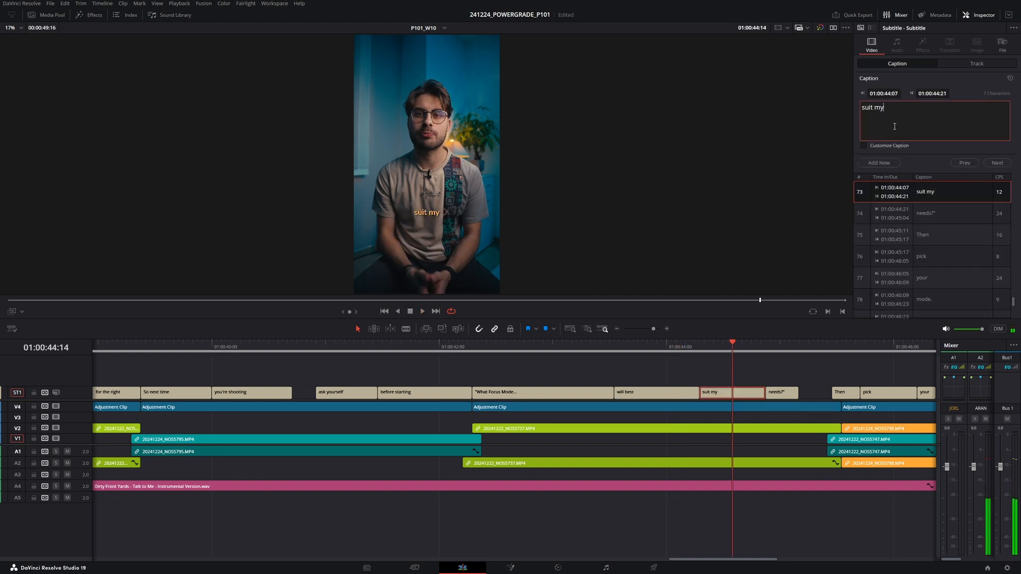
click(774, 393)
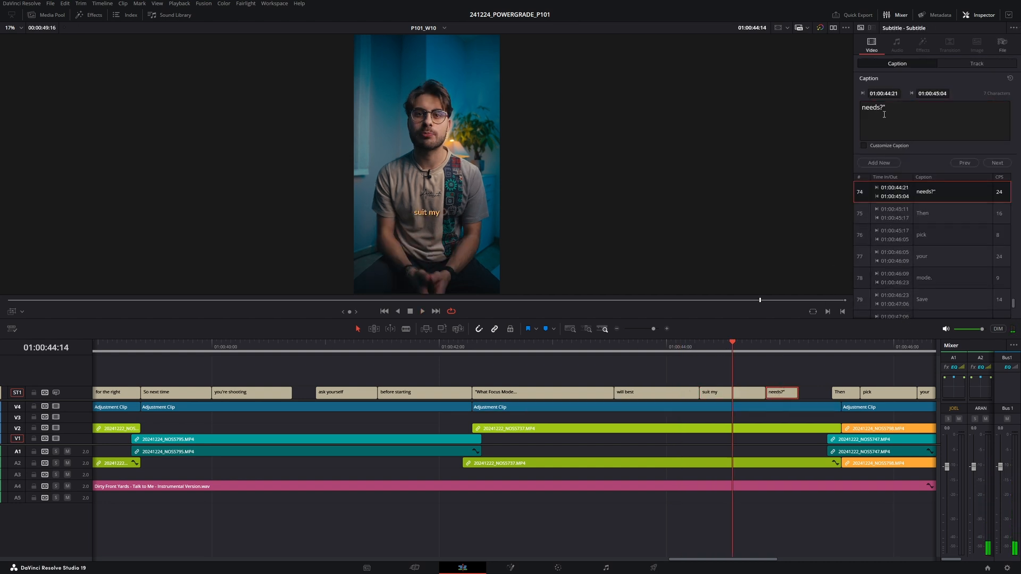
click(889, 110)
key(Home)
text(suit)
drag(768, 394, 701, 395)
click(770, 395)
drag(800, 392, 831, 392)
key(space)
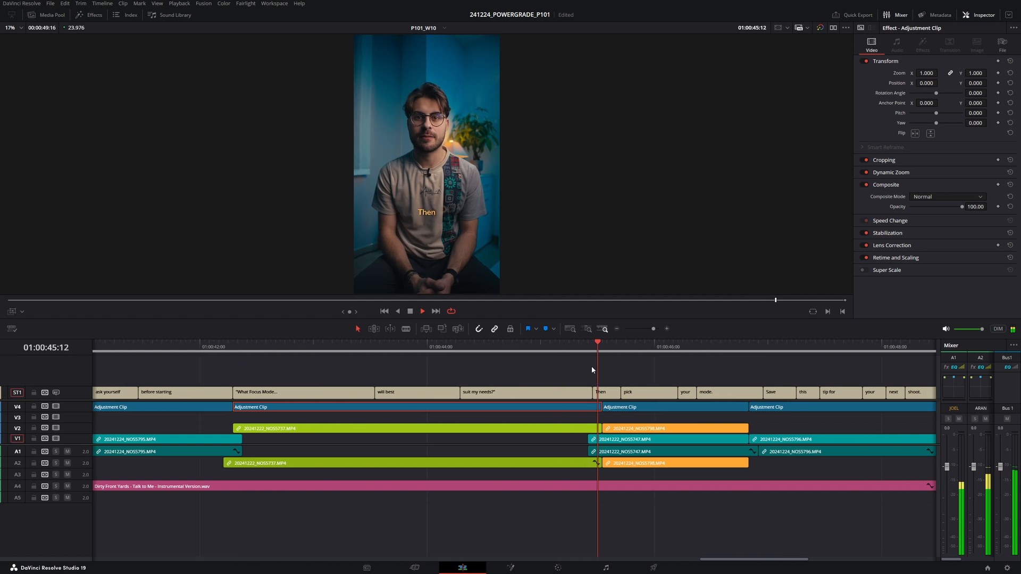
- Lengthen the end of the 'Then' caption toward 'pick'
key(space)
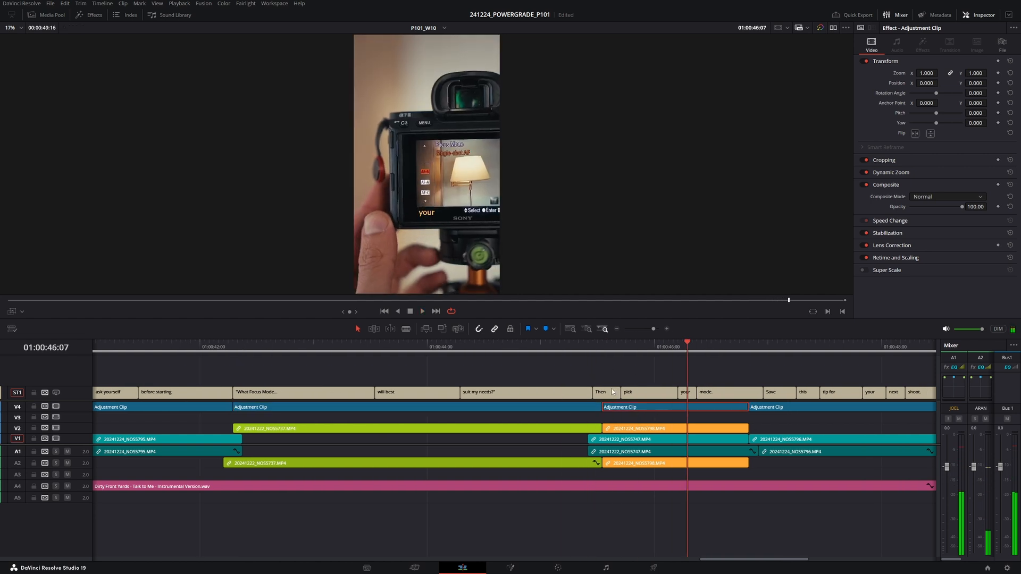
click(593, 393)
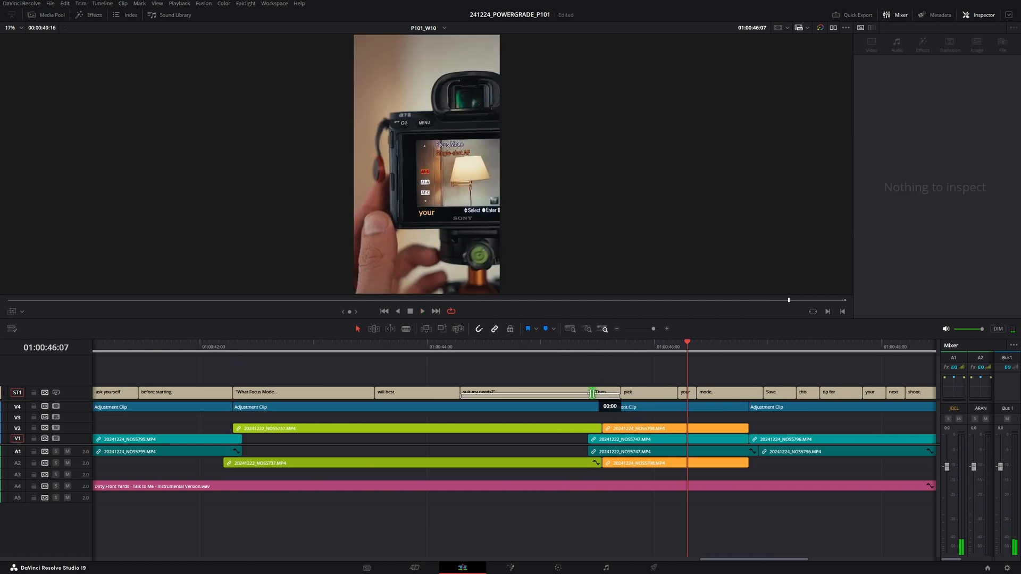
drag(620, 393, 639, 393)
click(625, 394)
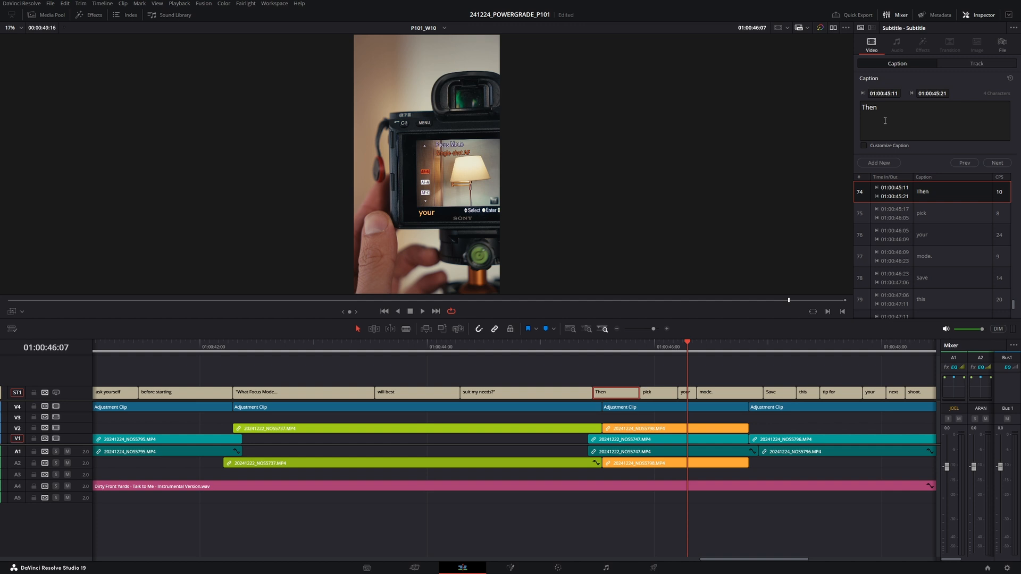
click(569, 347)
key(space)
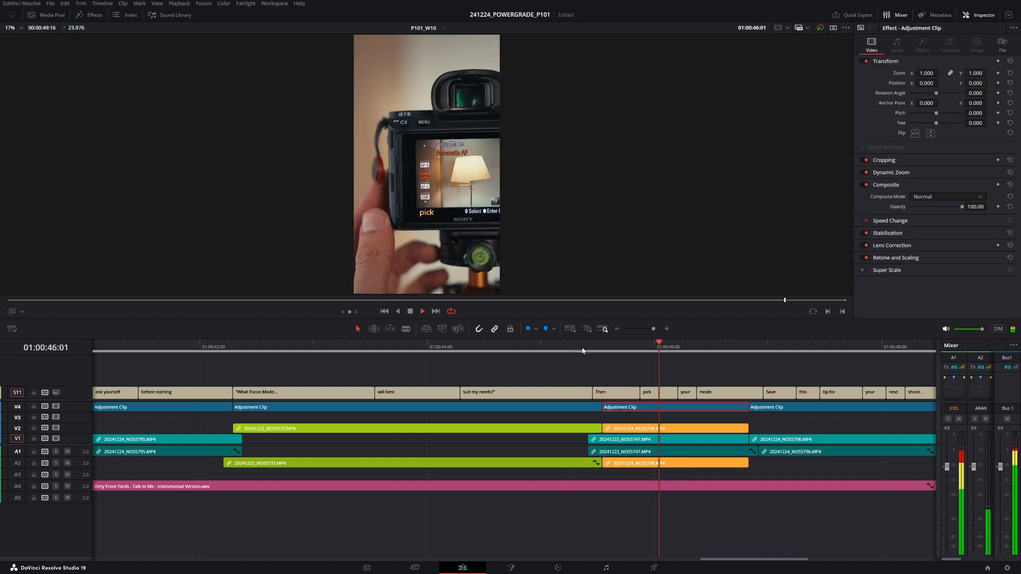
- Extend the 'Save' caption over 'this' and set its text to 'Save this tip'
drag(662, 367, 531, 363)
key(space)
key(space)
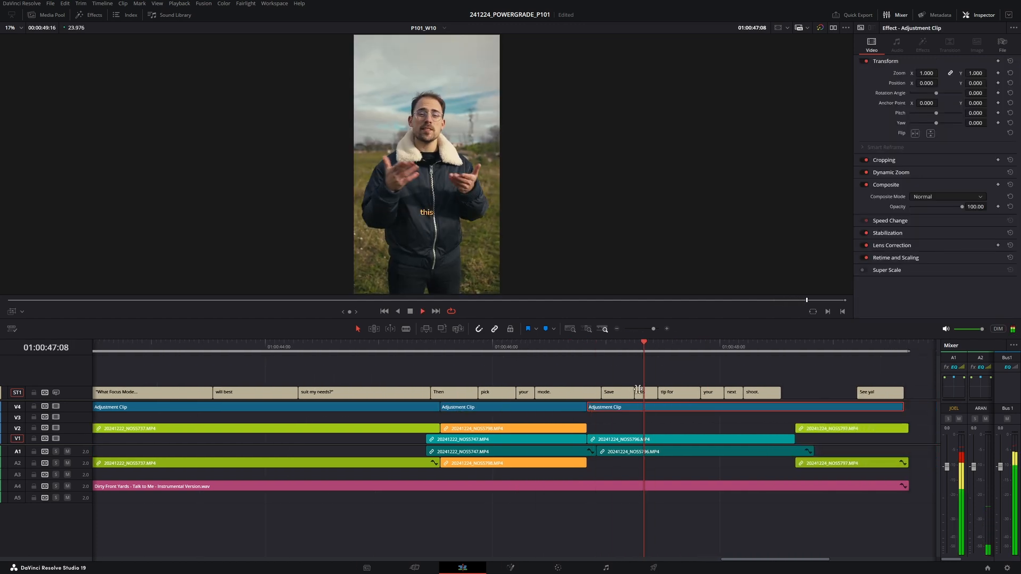
click(607, 347)
key(space)
drag(658, 392, 671, 392)
click(638, 392)
click(906, 107)
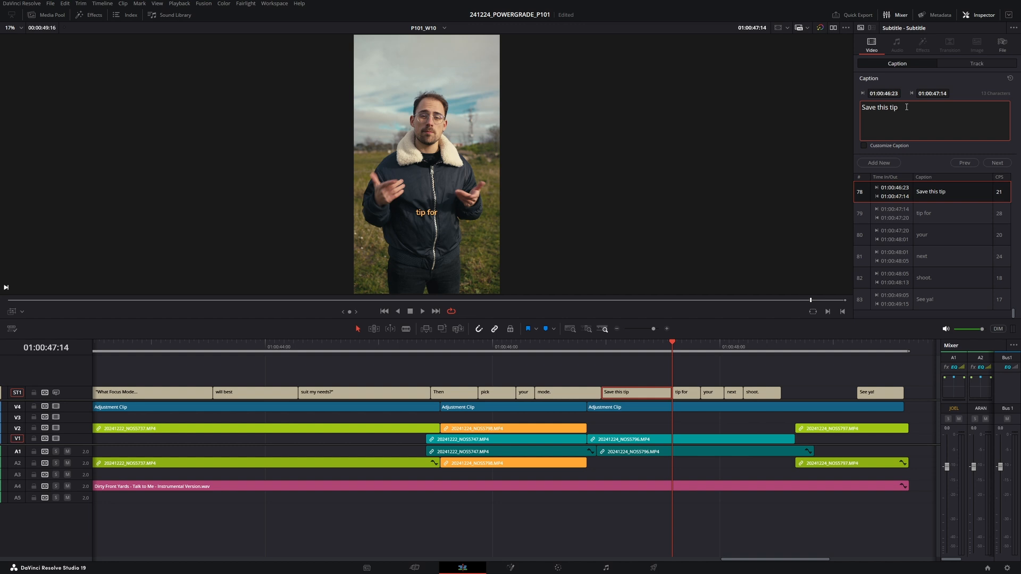
- Extend the 'tip for' caption over the following words and set its text to 'for your next shoot.'
click(692, 397)
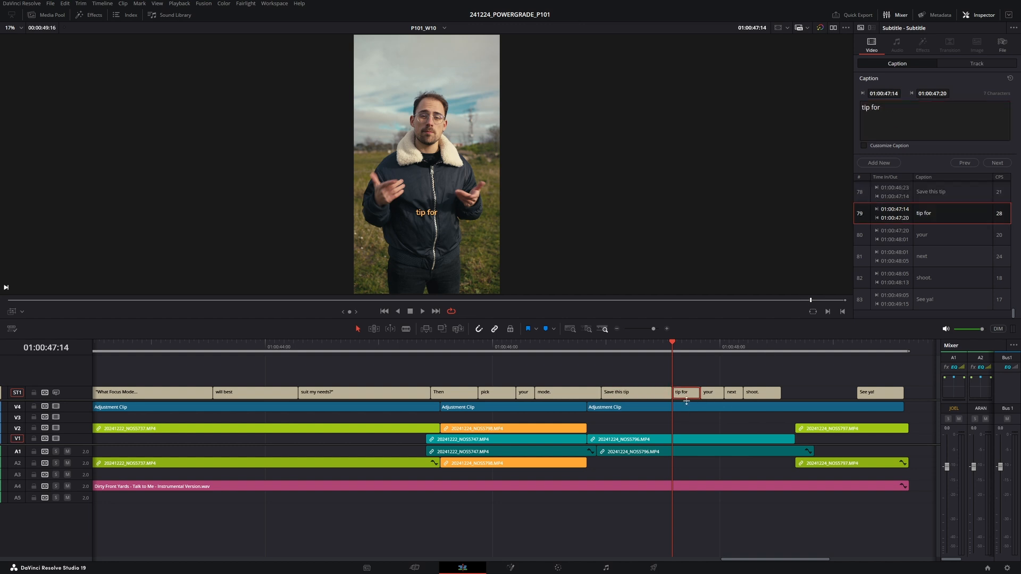
drag(698, 394, 794, 395)
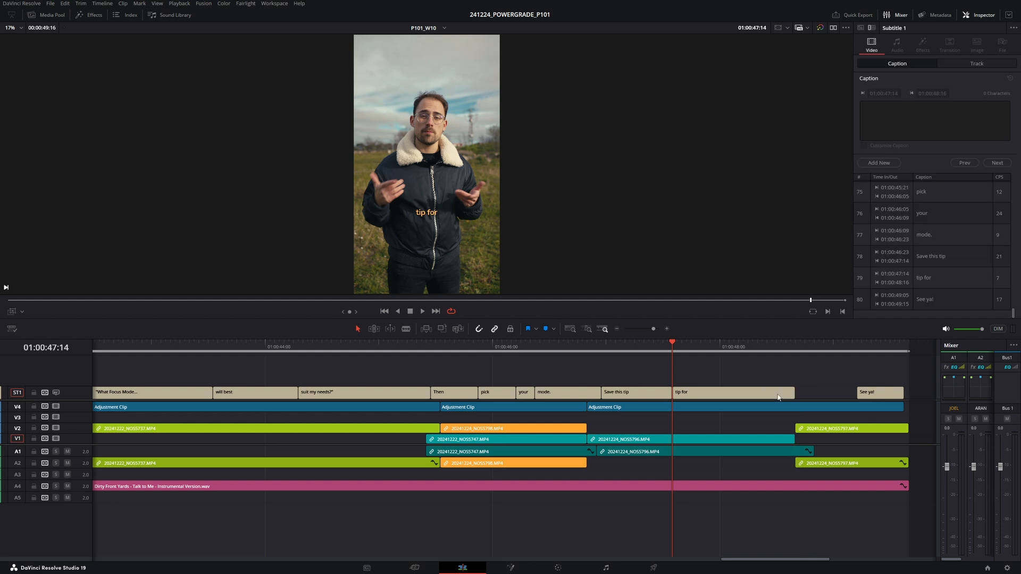
click(935, 106)
key(ctrl+a)
text(for y)
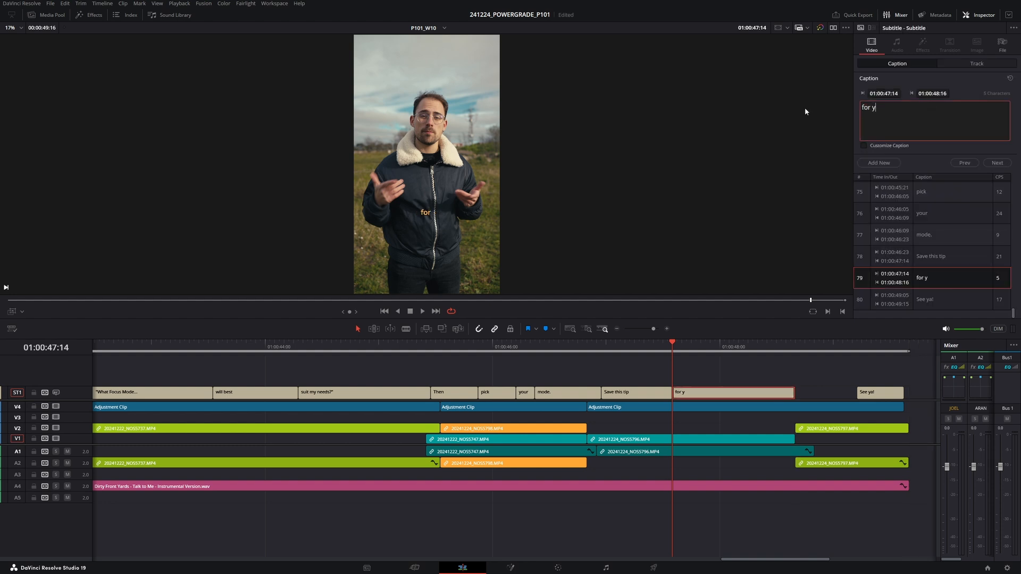
text(our next shoot.)
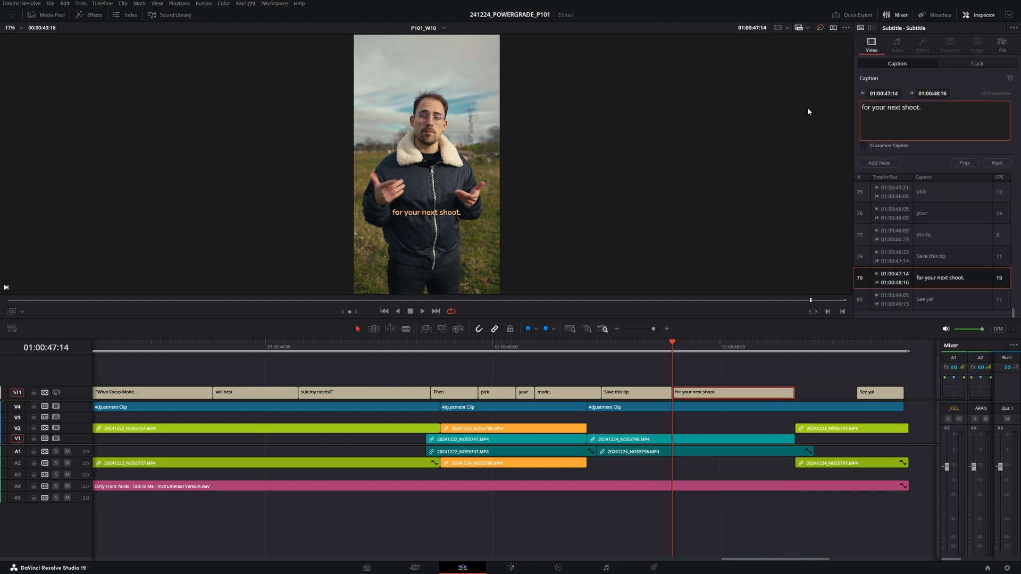
- Move the start of the 'See ya!' caption earlier
click(565, 348)
key(space)
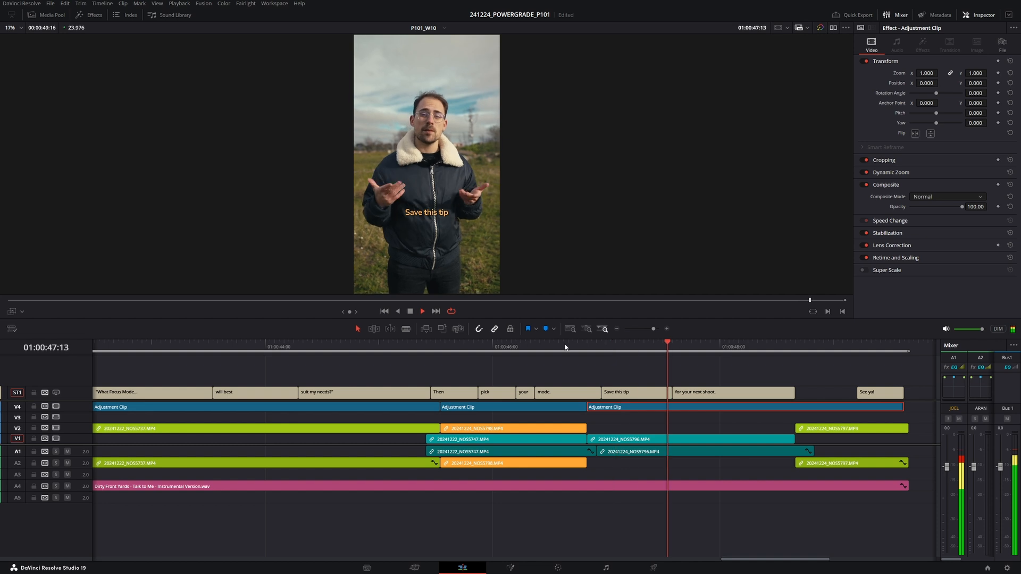
key(space)
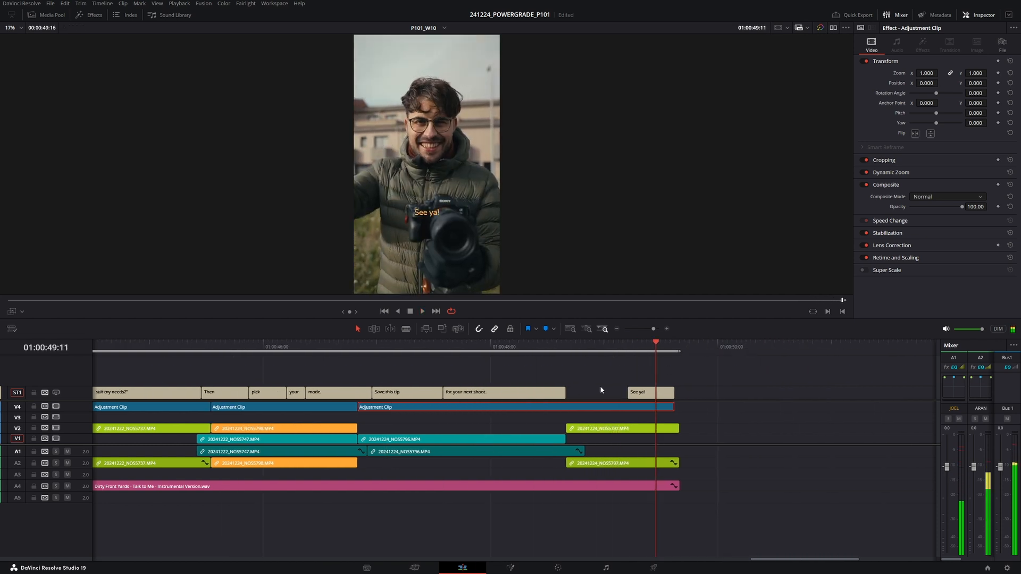
drag(631, 392, 610, 391)
click(567, 348)
key(space)
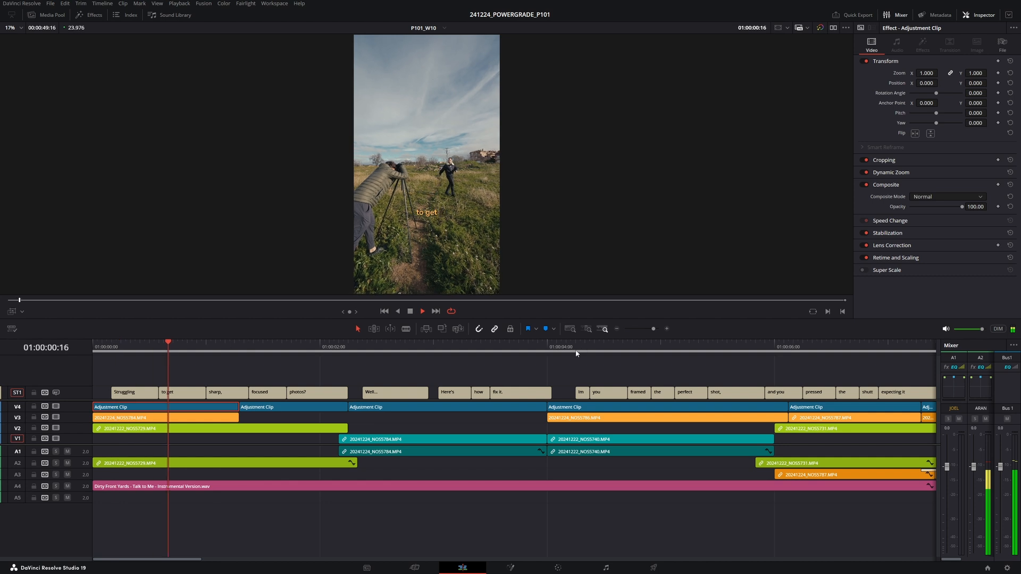
- Extend the 'Imagine' caption over 'you' and 'framed' and set its text to 'Imagine you've framed'
key(space)
click(277, 348)
click(264, 389)
key(space)
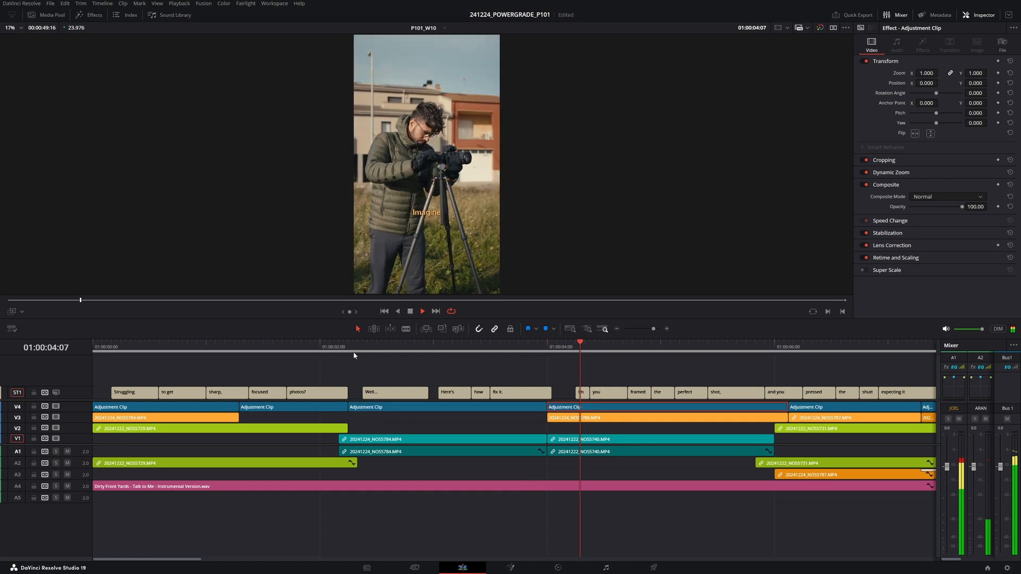
key(space)
drag(547, 348, 567, 349)
drag(576, 391, 647, 392)
click(585, 393)
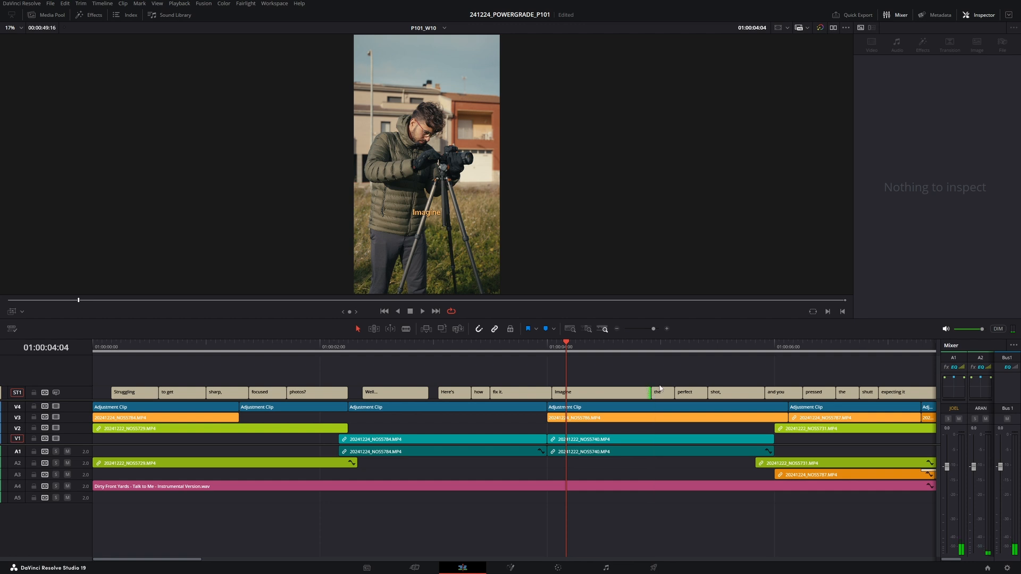
click(611, 392)
click(913, 112)
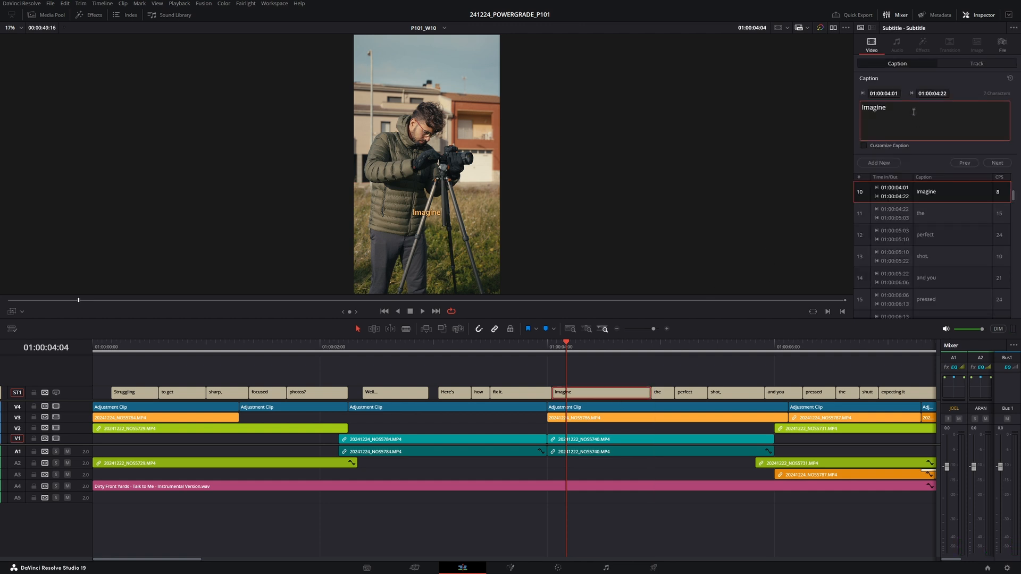
text(you've framed)
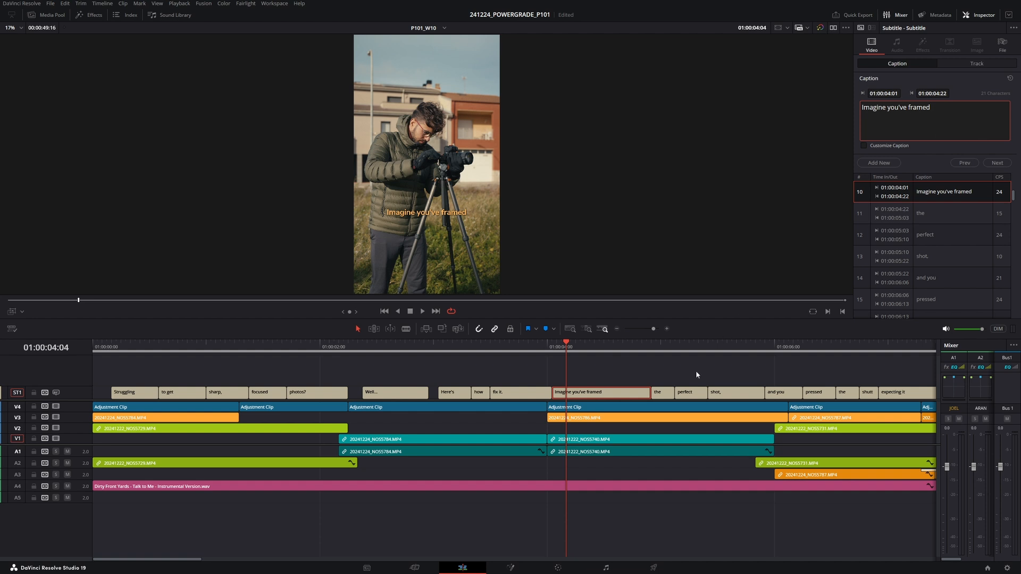
- Extend the 'the' caption over 'perfect' and 'shot,' and set its text to 'the perfect shot'
drag(670, 390, 748, 395)
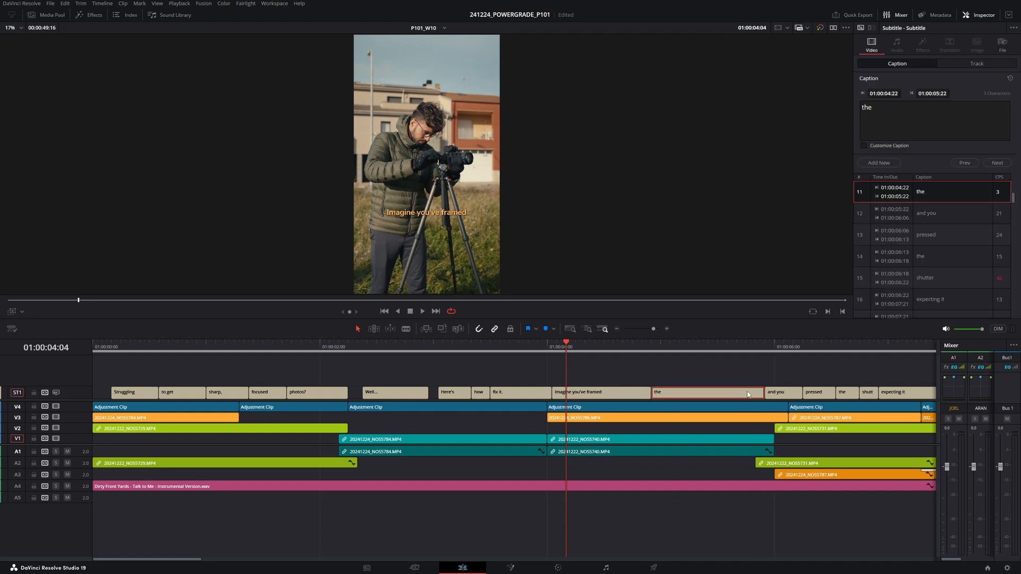
click(914, 114)
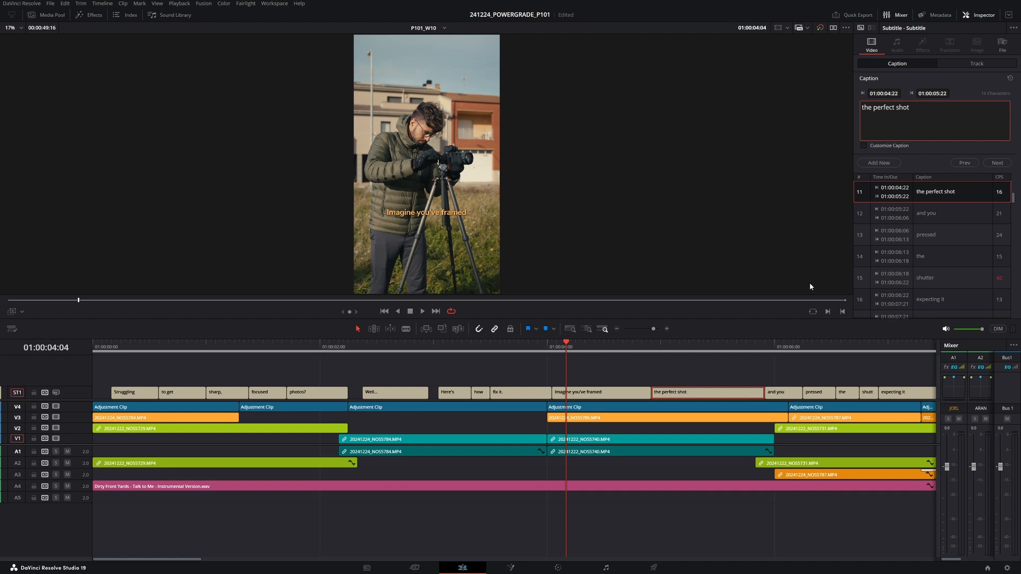
click(608, 409)
key(space)
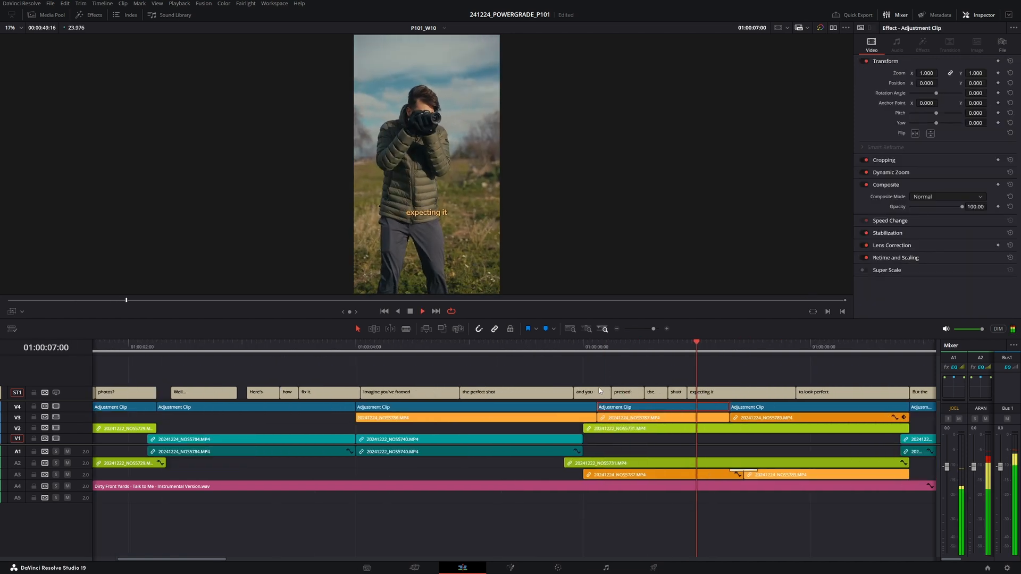
- Extend the 'and you' caption over the next words and set its text to 'and you press the shutter'
drag(608, 393, 686, 392)
click(892, 108)
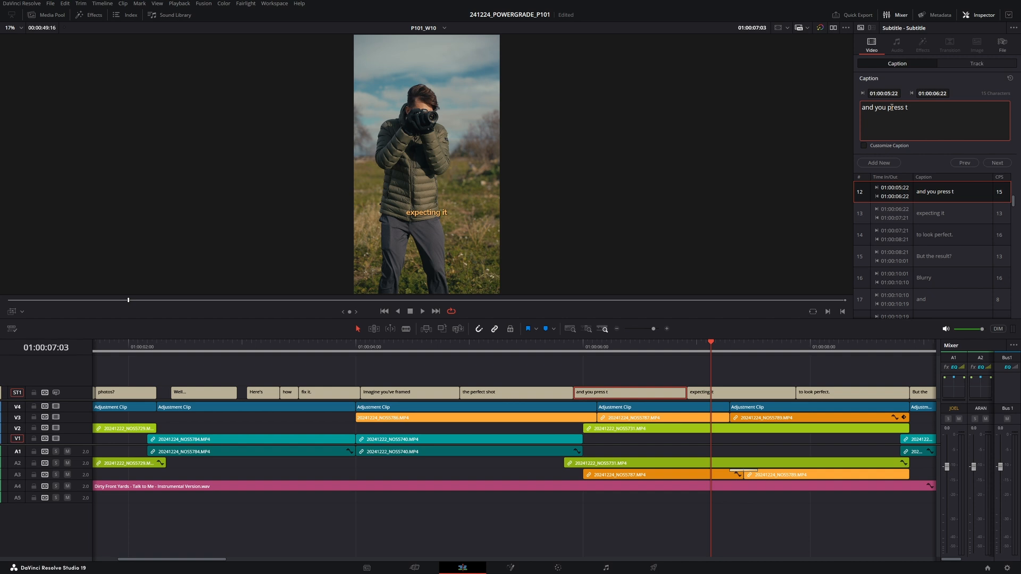
text(he shutter)
click(562, 350)
key(space)
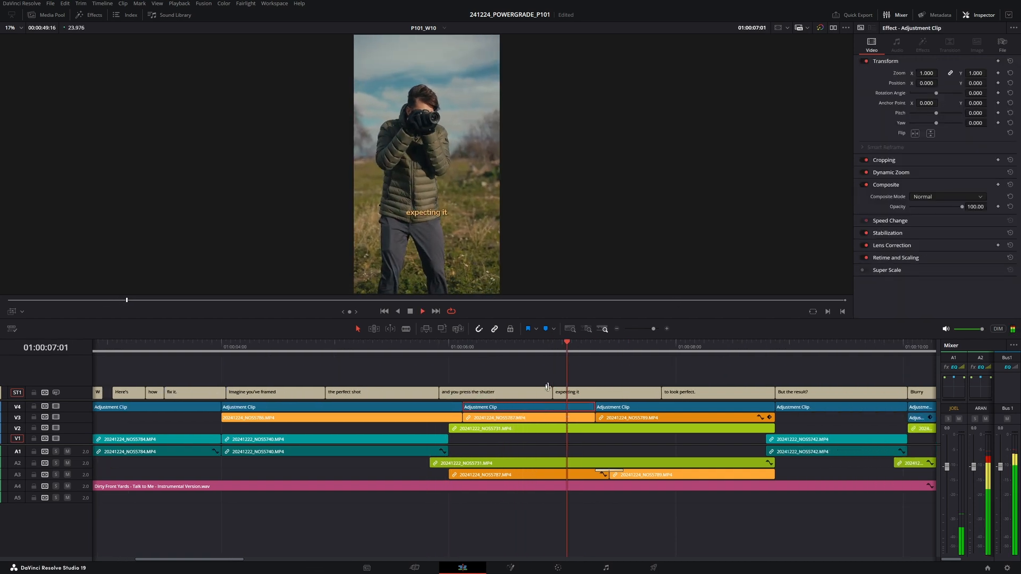
- Play through the following captions to check them
key(space)
key(Right)
key(Right)
key(Right)
key(Right)
key(Right)
key(Right)
key(Right)
key(Right)
key(Right)
key(Right)
key(Right)
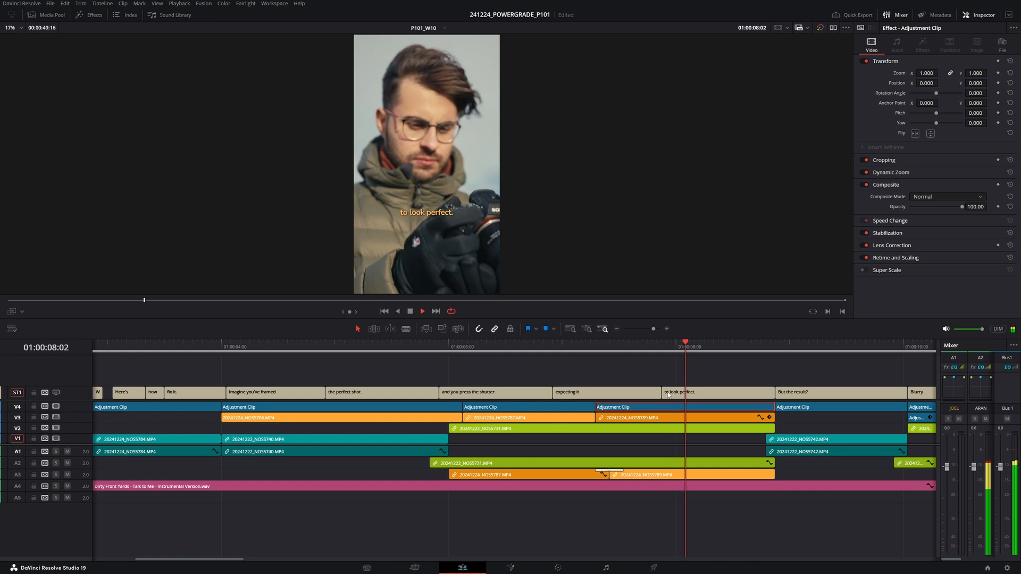
key(space)
key(space)
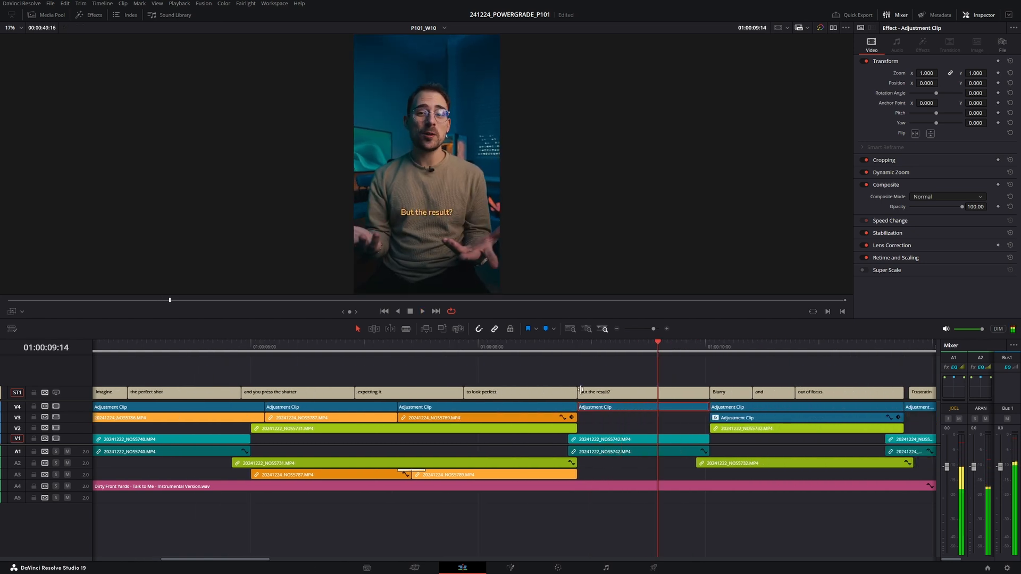
- Zoom out to the whole timeline and switch to the Fairlight page to view the audio tracks
scroll(476, 416, down, 10)
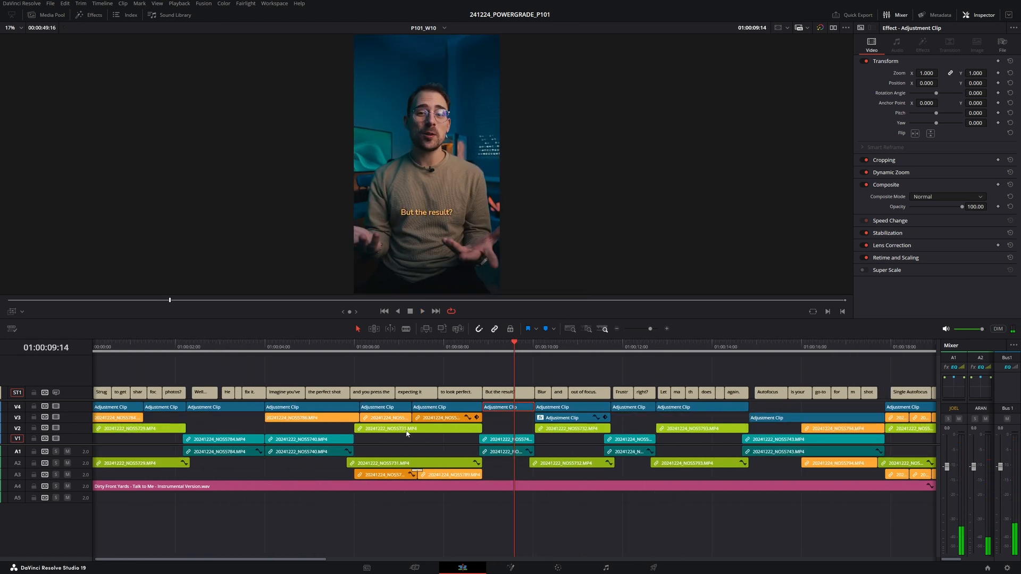
scroll(373, 410, down, 4)
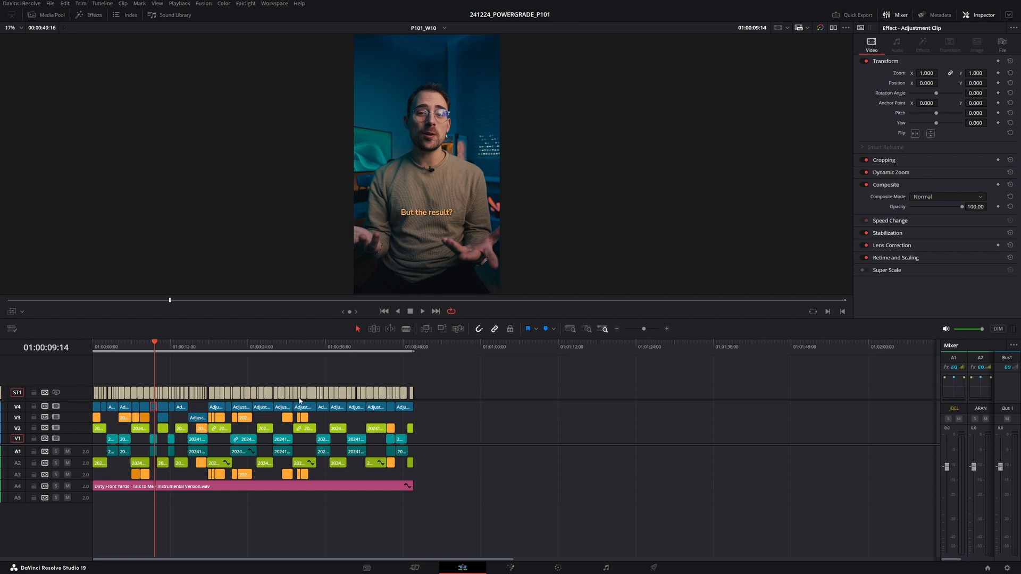
click(607, 568)
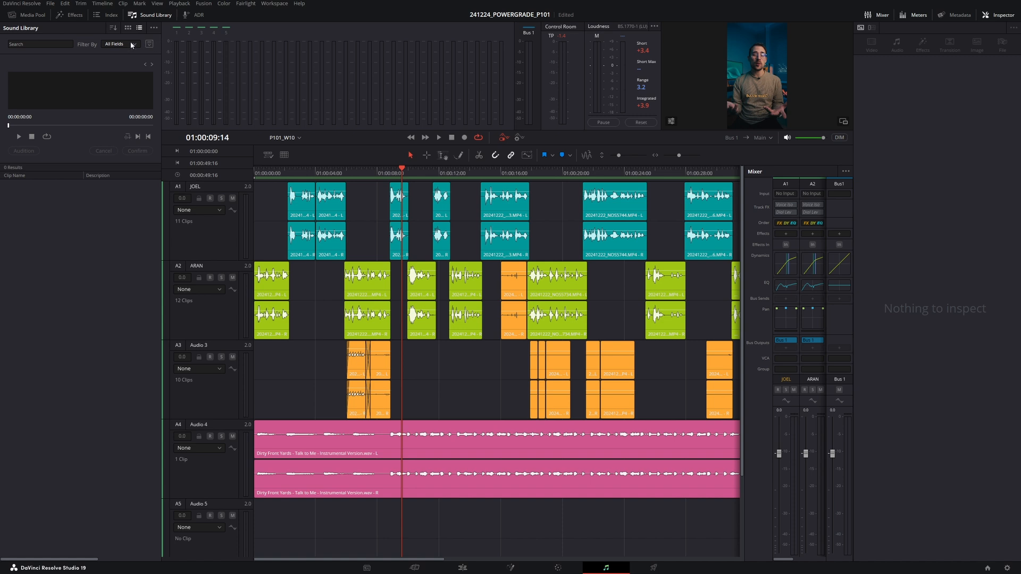
scroll(395, 359, down, 3)
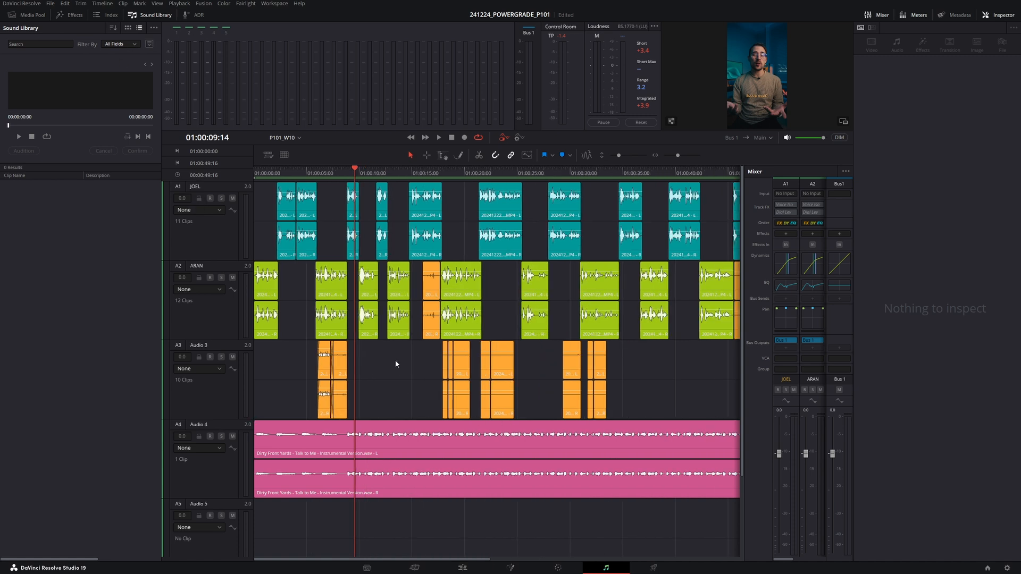
- Search the local sound library database for 'whoosh' sound effects
scroll(394, 360, down, 1)
click(139, 44)
click(137, 45)
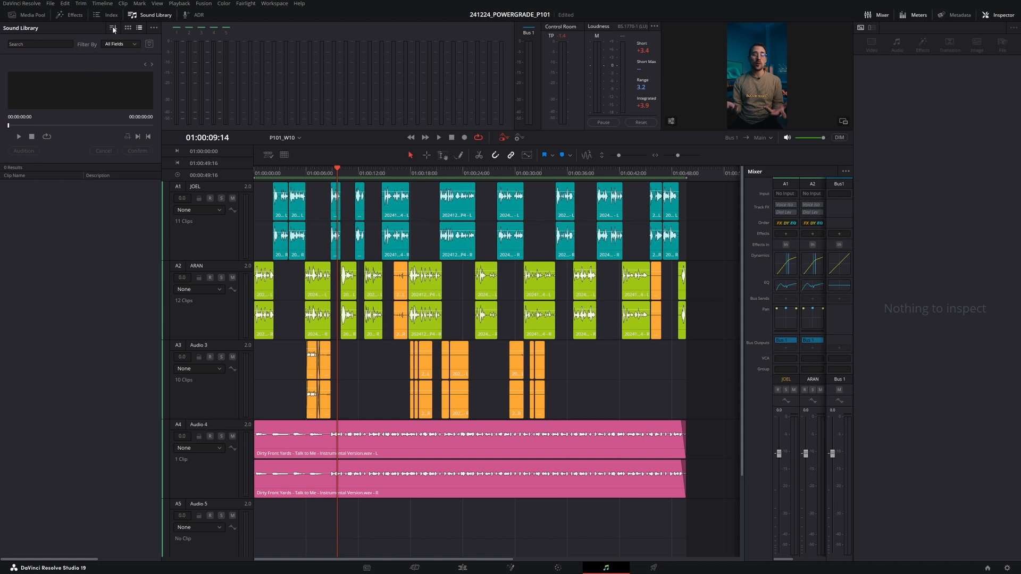
click(126, 43)
click(71, 46)
click(150, 44)
click(115, 57)
click(66, 77)
click(37, 44)
scroll(311, 408, down, 3)
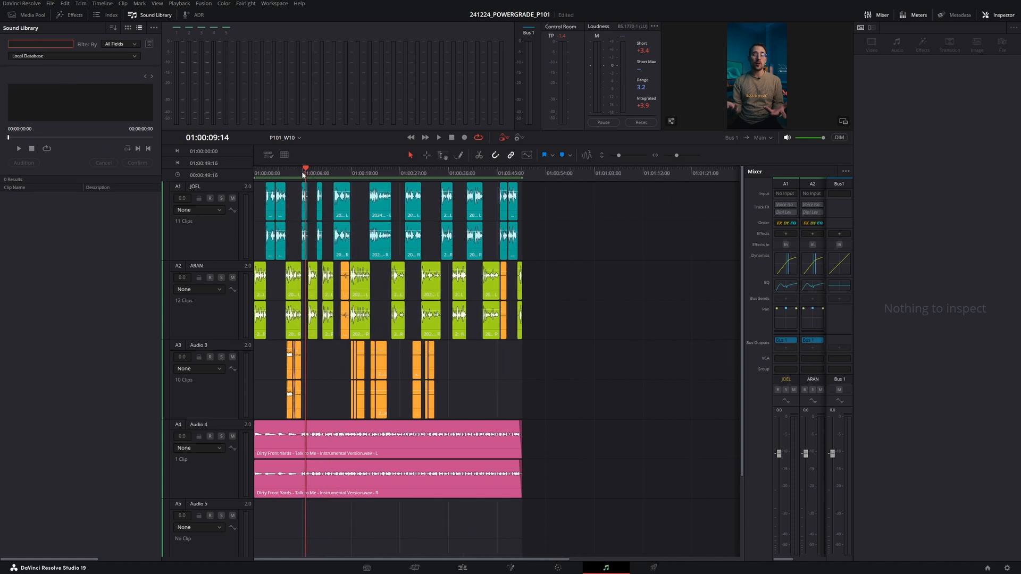
key(Home)
click(39, 42)
text(whoosh)
key(Return)
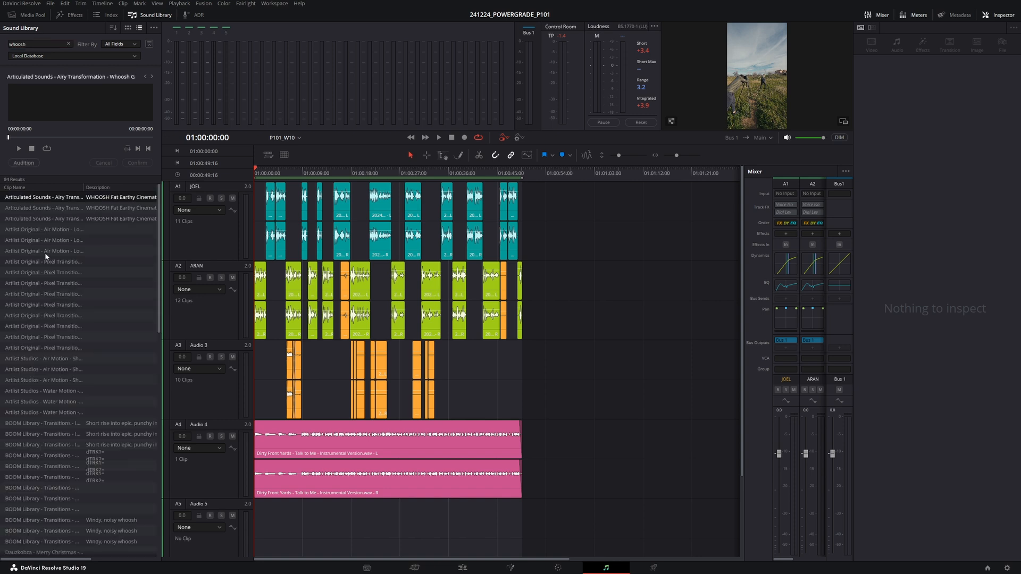
- Audition several whoosh sounds from the search results
click(45, 253)
click(51, 369)
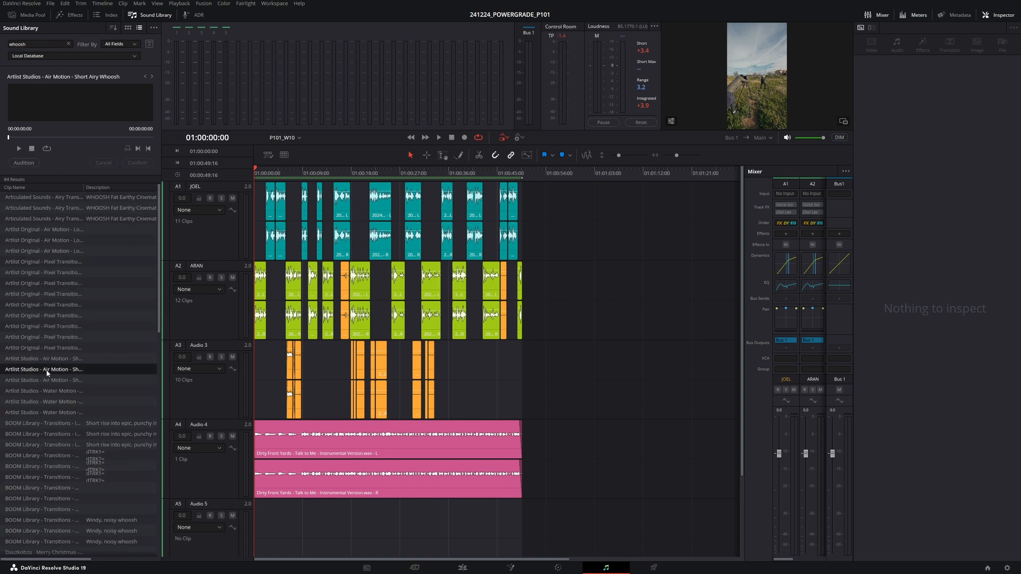
click(62, 423)
click(62, 444)
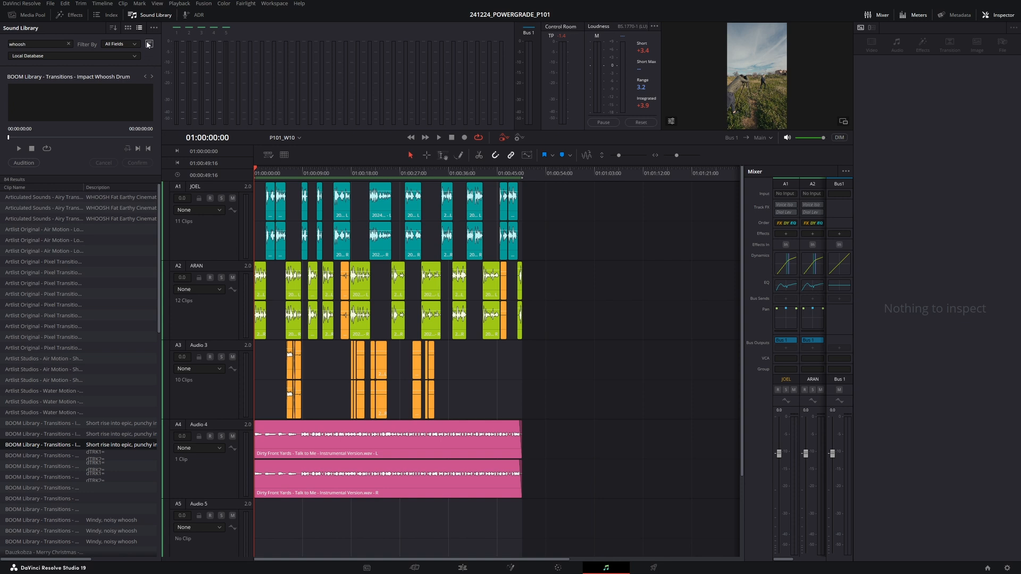
- Add the 99_SFX_LIBRARY folder in NIGHT OWL STORIES on Local Disk (D:) as a sound library path and scan it
click(175, 40)
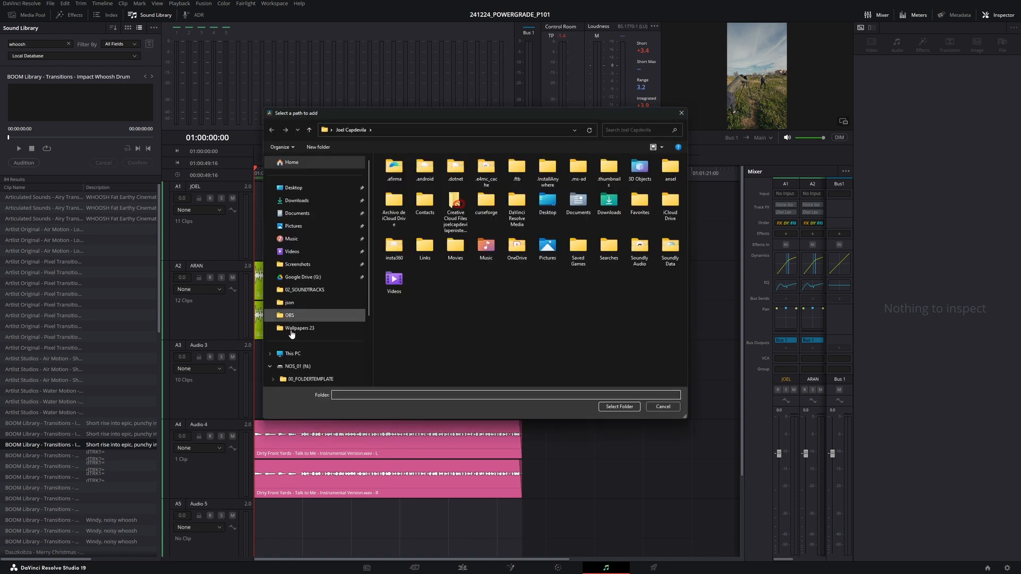
click(298, 354)
double_click(506, 178)
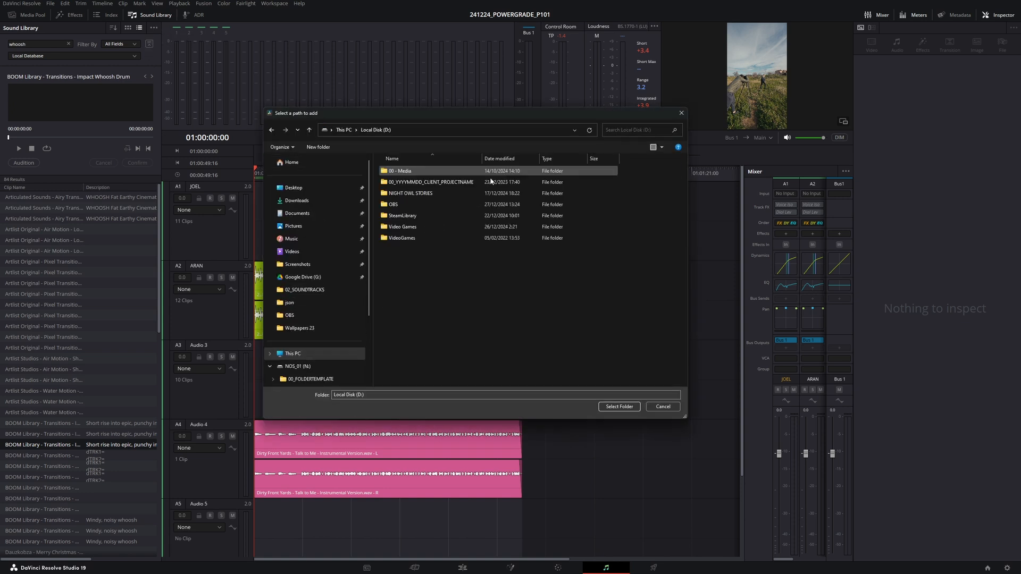
double_click(402, 194)
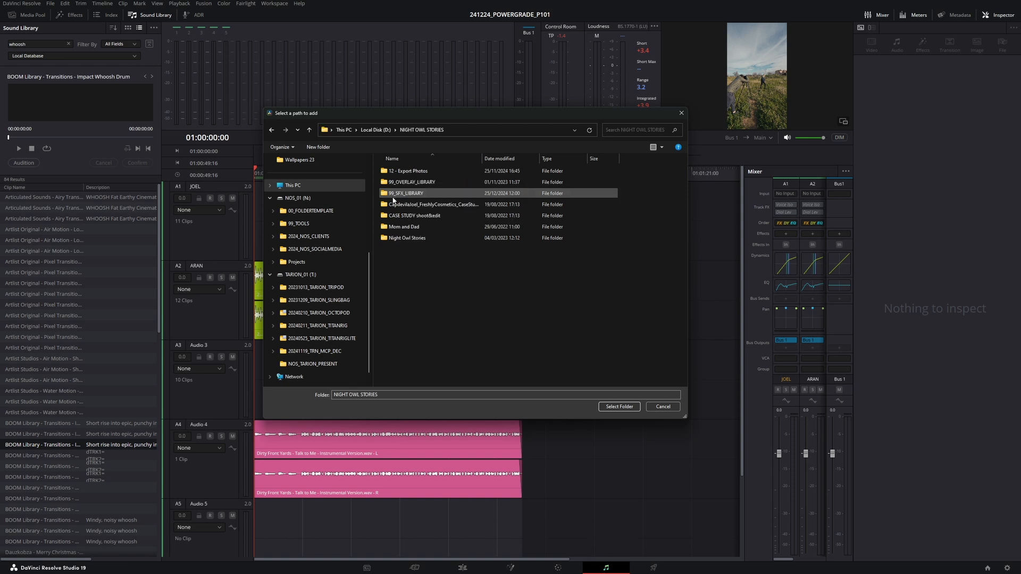
click(406, 193)
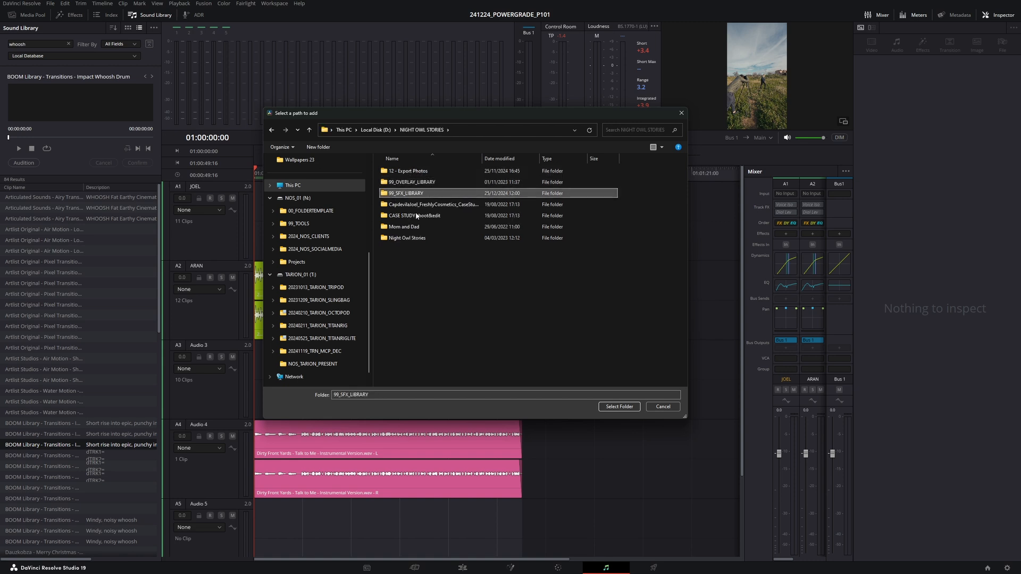
click(619, 406)
click(563, 319)
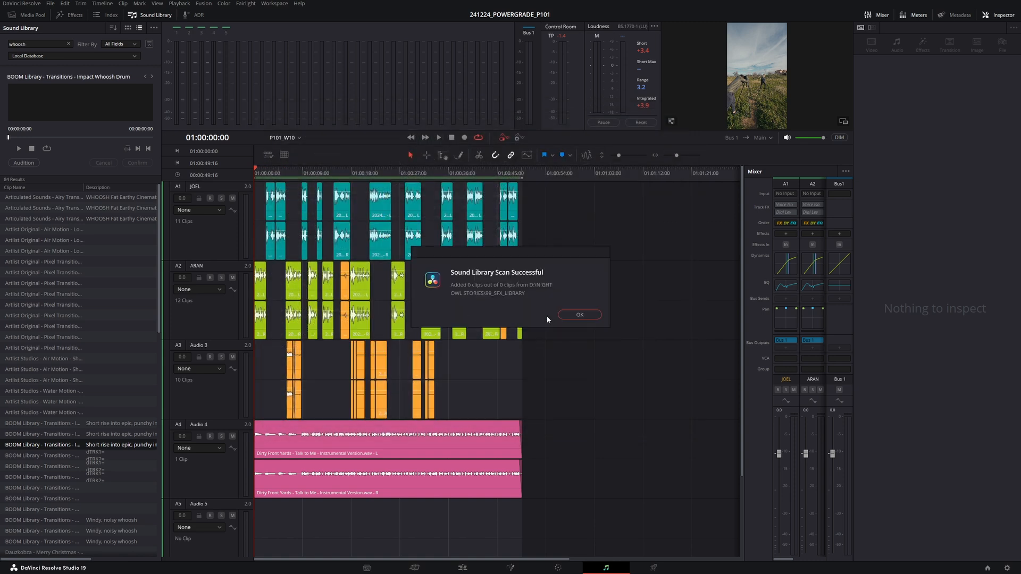
click(580, 314)
- Audition more Air Motion whoosh sounds from the results
click(107, 220)
click(24, 242)
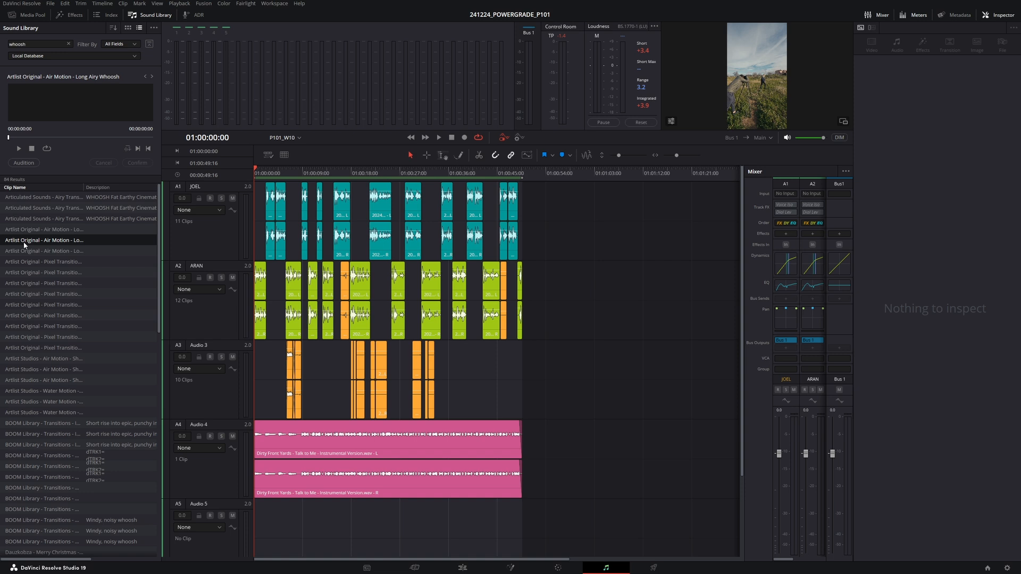
click(26, 229)
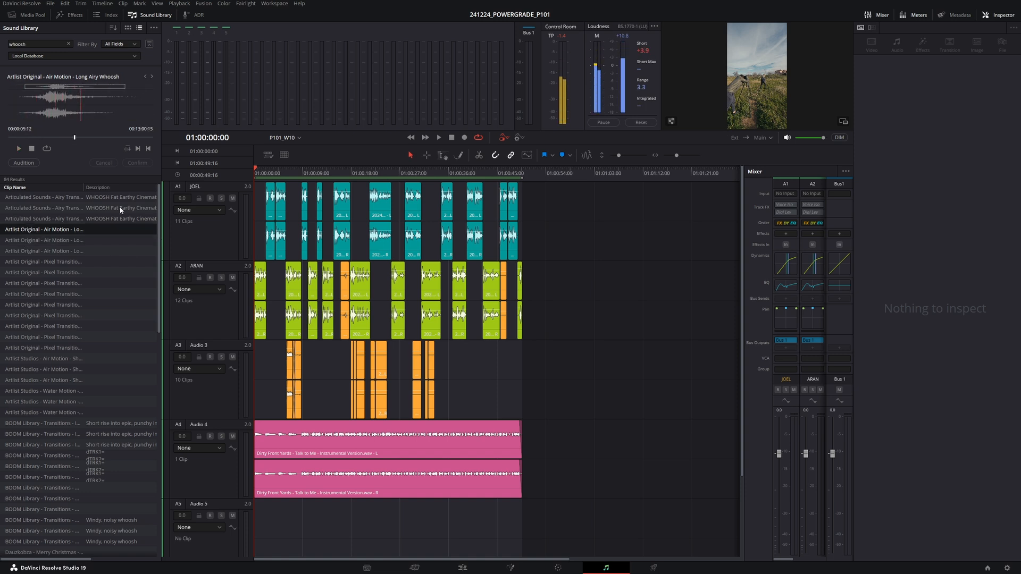
- Search the sound library for 'shutter', audition results, and place the La Burbuja Sony Alpha camera sound on Audio 5
click(10, 44)
text(shutter)
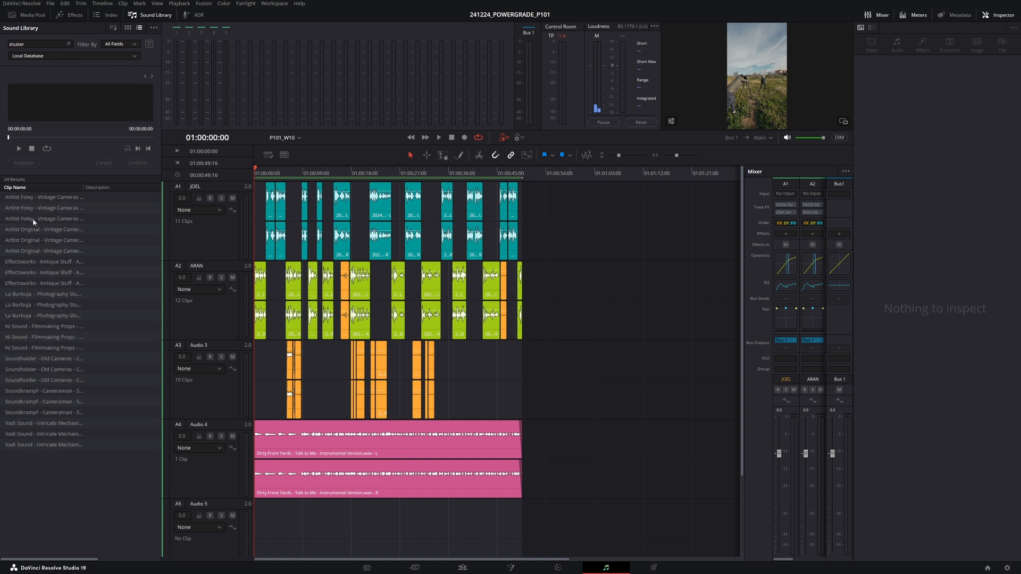
click(33, 218)
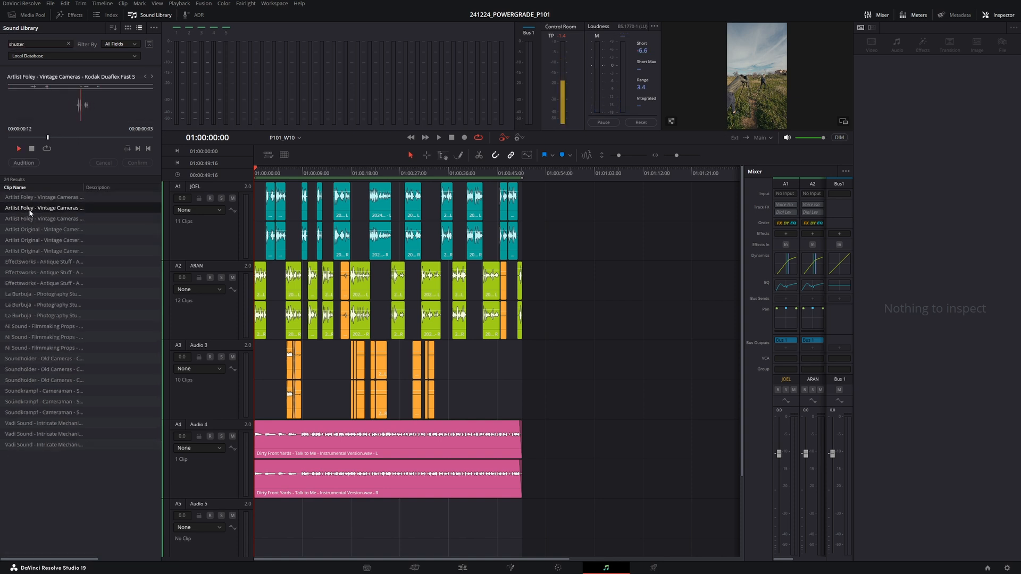
click(20, 241)
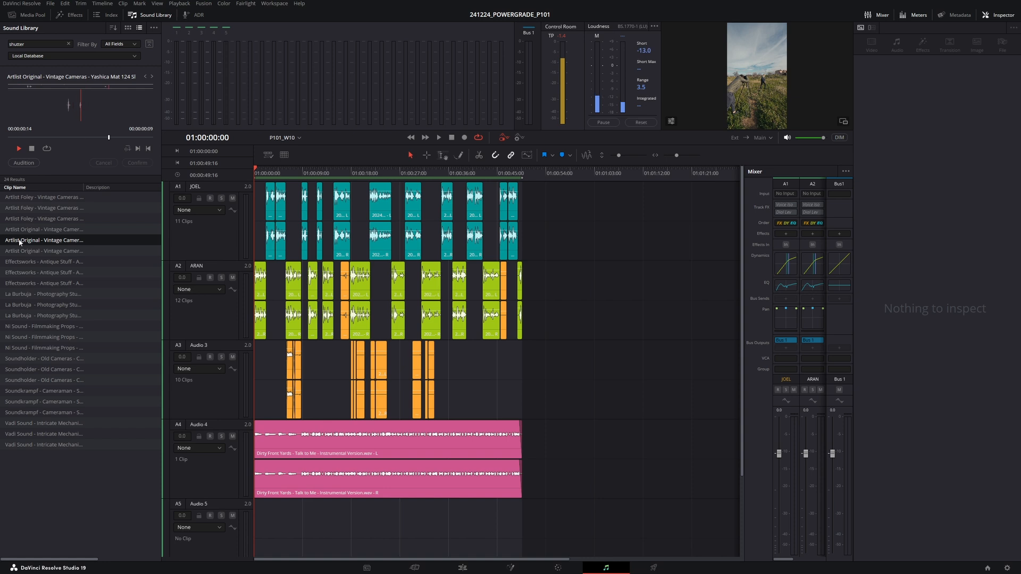
click(19, 229)
click(19, 218)
click(22, 294)
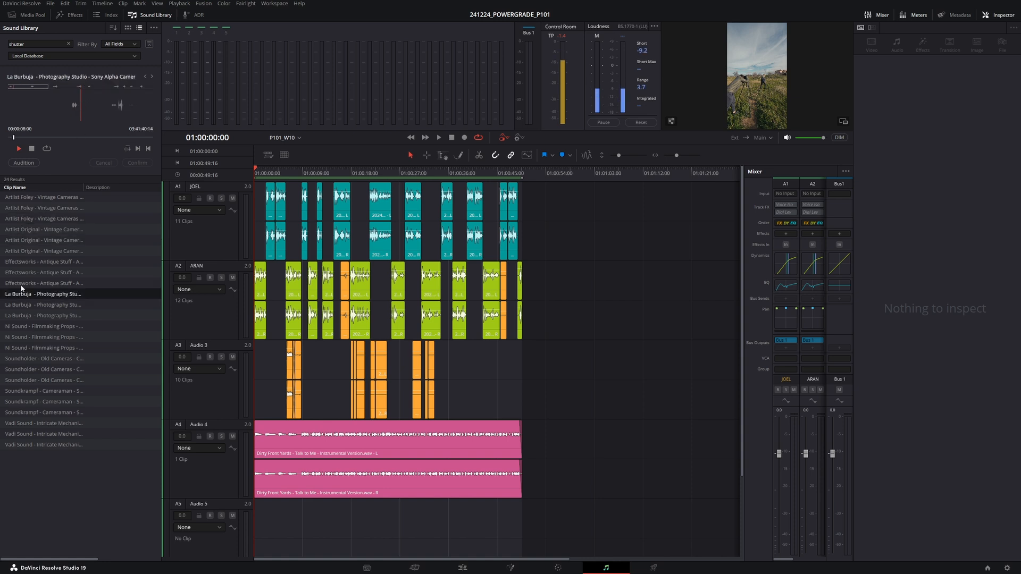
drag(21, 294, 290, 529)
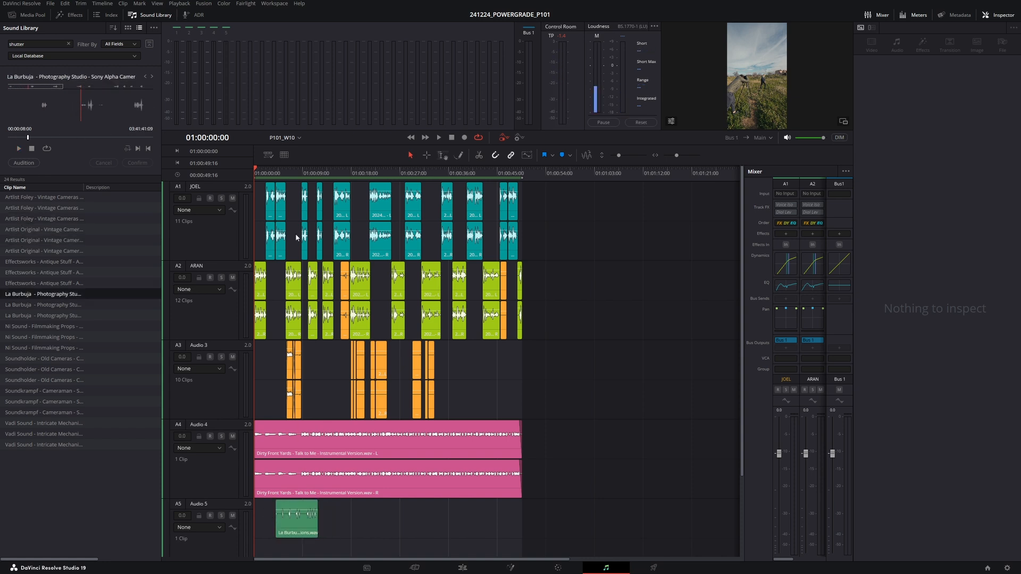
- Move the shutter sound clip slightly earlier on Audio 5, playing the section to check timing
scroll(325, 167, up, 2)
key(space)
click(340, 173)
click(318, 173)
key(space)
scroll(406, 404, up, 2)
click(330, 172)
key(space)
key(space)
scroll(425, 452, up, 2)
click(460, 527)
drag(421, 529, 400, 528)
- Split the shutter clip at the playhead and delete its trailing part
key(space)
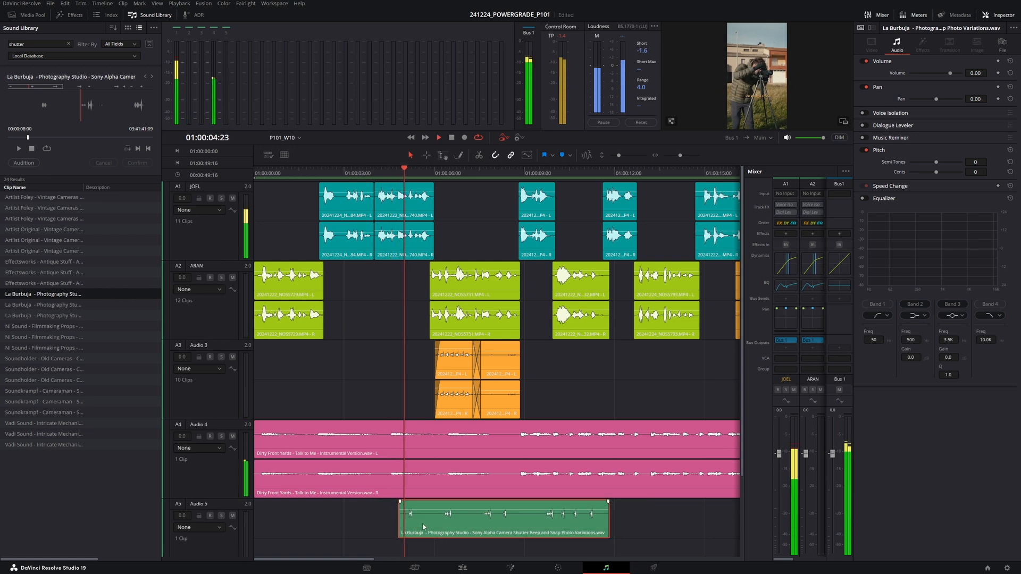
scroll(438, 512, up, 2)
key(space)
key(ctrl+b)
click(541, 534)
key(BackSpace)
- Edit the shutter clip's audio attributes so its stereo channels use Embedded Channel 1
right_click(486, 528)
click(529, 492)
click(430, 206)
click(420, 216)
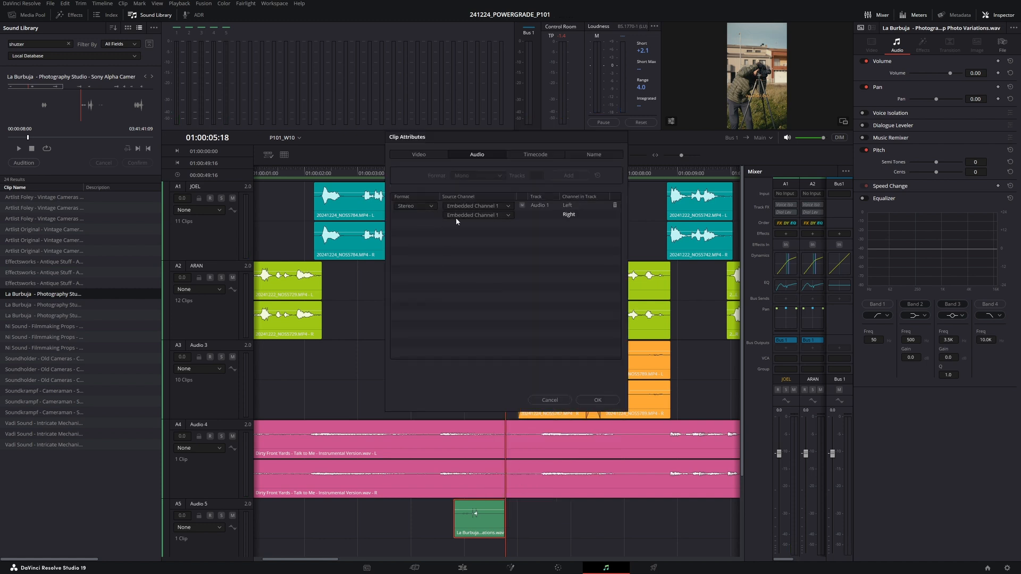
click(586, 402)
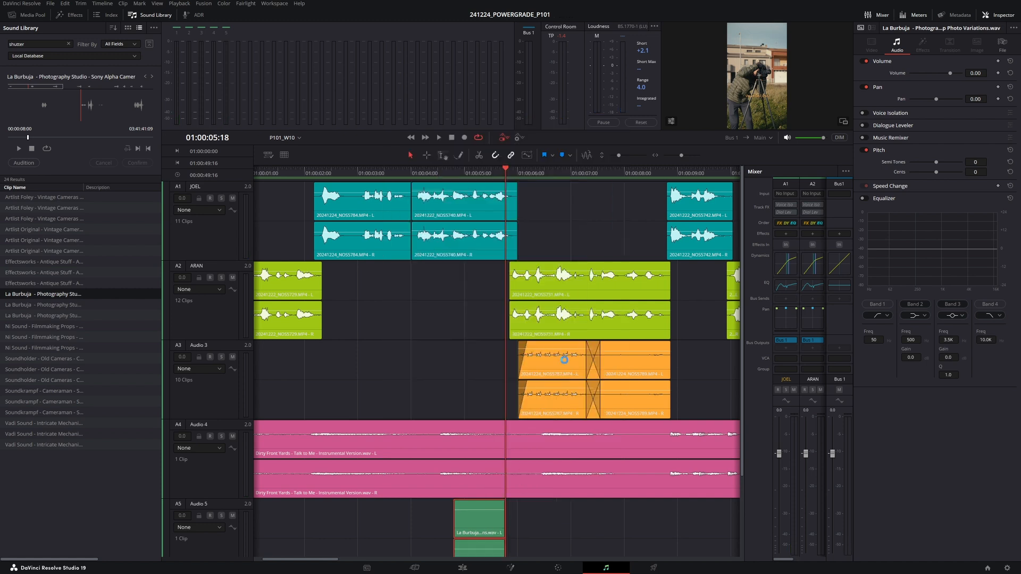
- Shift the shutter clip later on Audio 5 to sync with the camera click, zooming in and playing back
click(445, 169)
key(space)
key(ctrl+equal)
drag(556, 537, 574, 536)
key(space)
scroll(525, 509, down, 3)
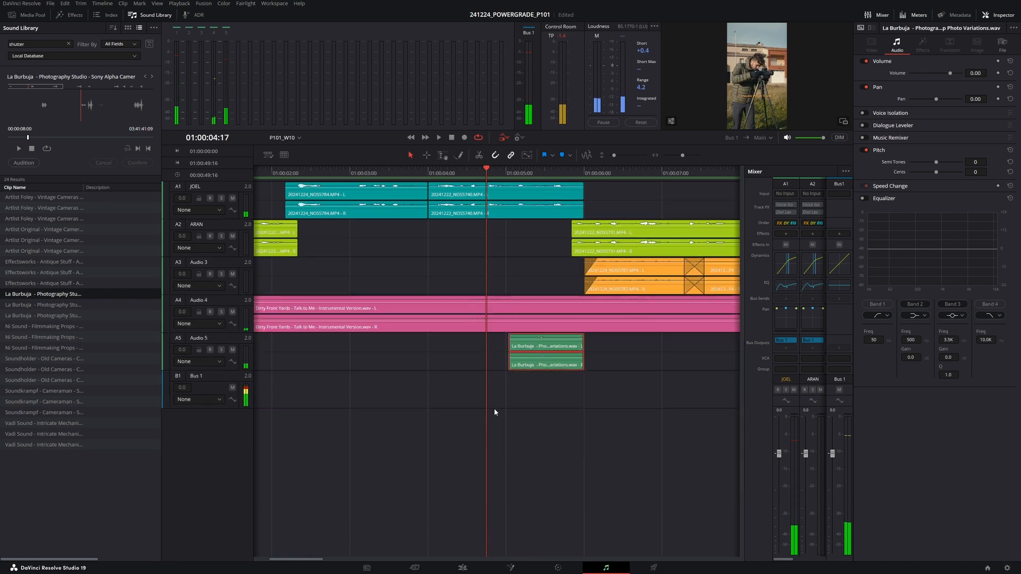
key(space)
key(space)
key(ctrl+equal)
drag(471, 362, 517, 358)
key(space)
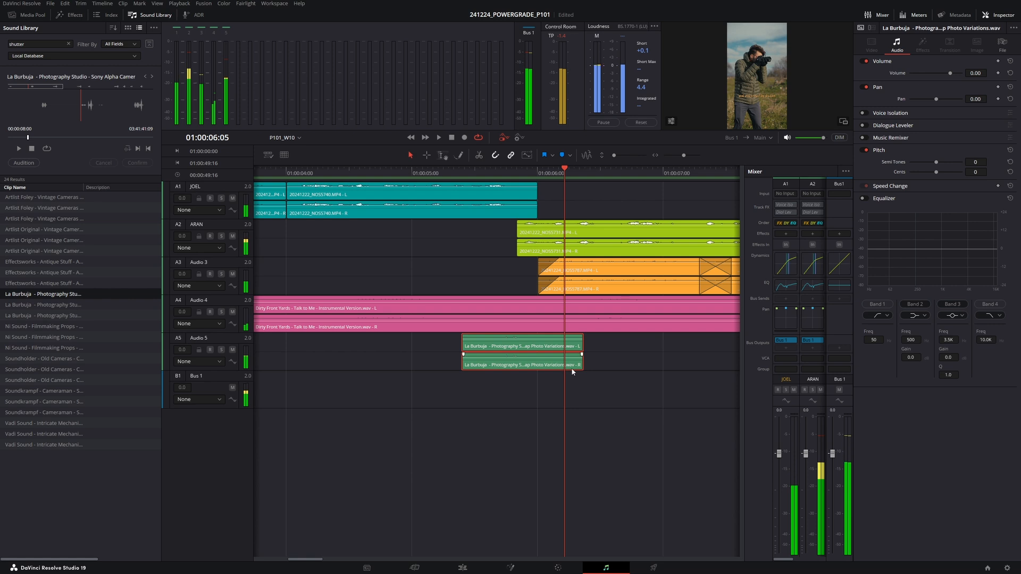
- Trim the shutter clip's end shorter and play the section back
scroll(543, 417, up, 3)
drag(581, 448, 511, 445)
click(476, 175)
key(space)
key(space)
key(space)
click(458, 174)
key(space)
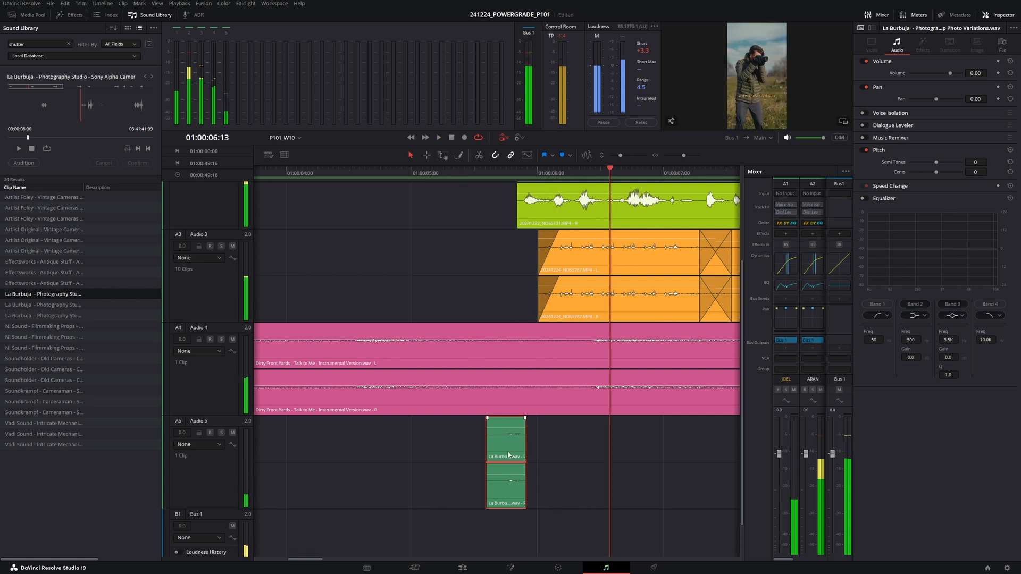
- Move the shutter clip slightly later and save the project
drag(506, 445, 526, 446)
click(482, 176)
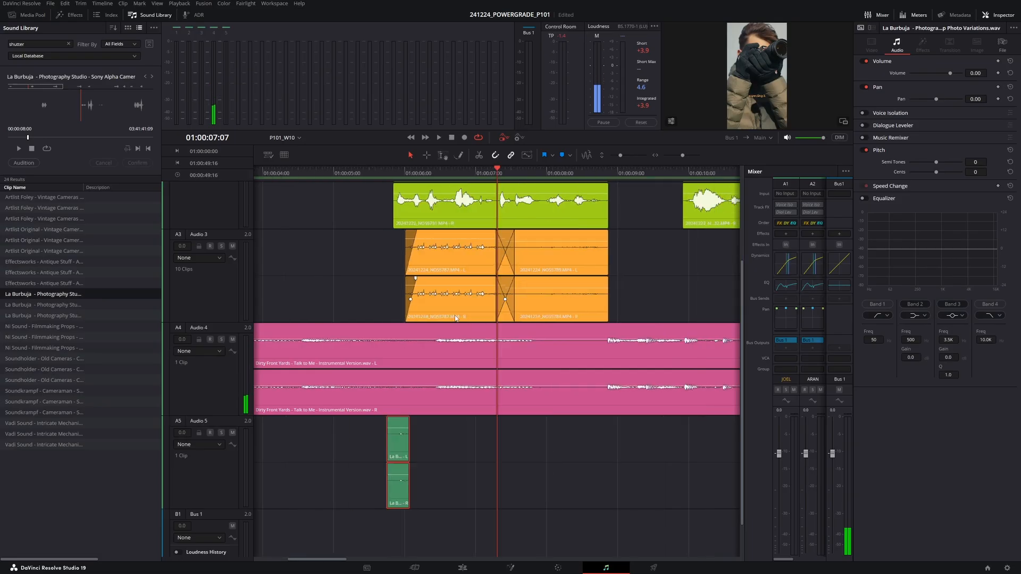
scroll(454, 316, down, 2)
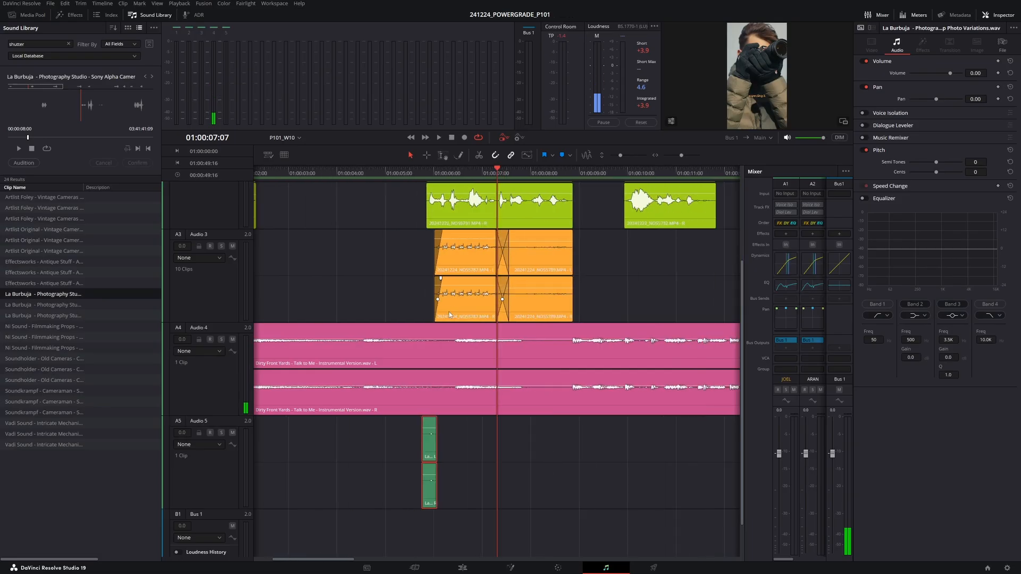
scroll(450, 314, down, 5)
scroll(447, 333, up, 5)
key(ctrl+s)
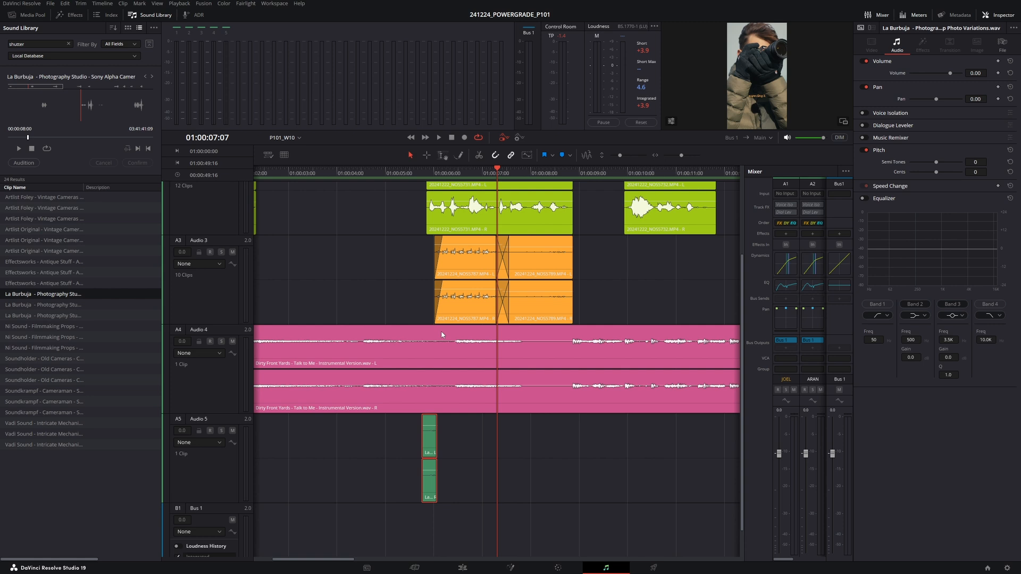
- Close the sound library, zoom the timeline out, and return to the Edit page
key(ctrl+minus)
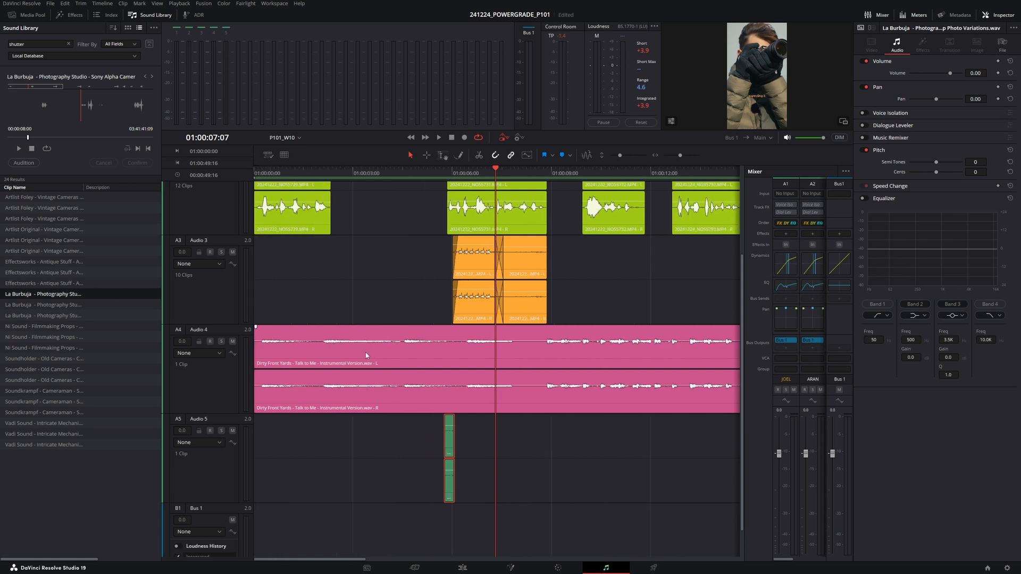
click(132, 15)
key(ctrl+minus)
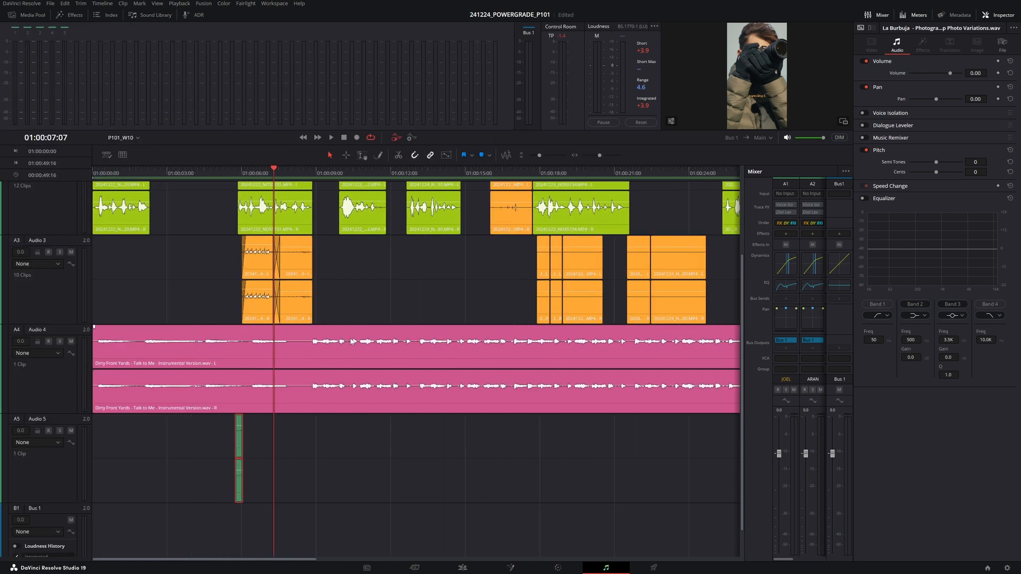
click(463, 567)
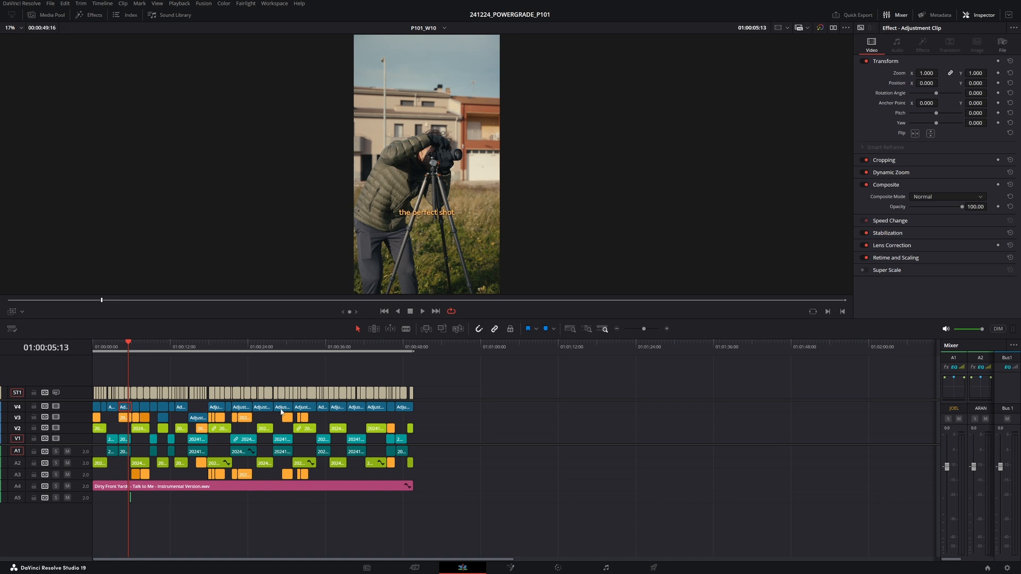